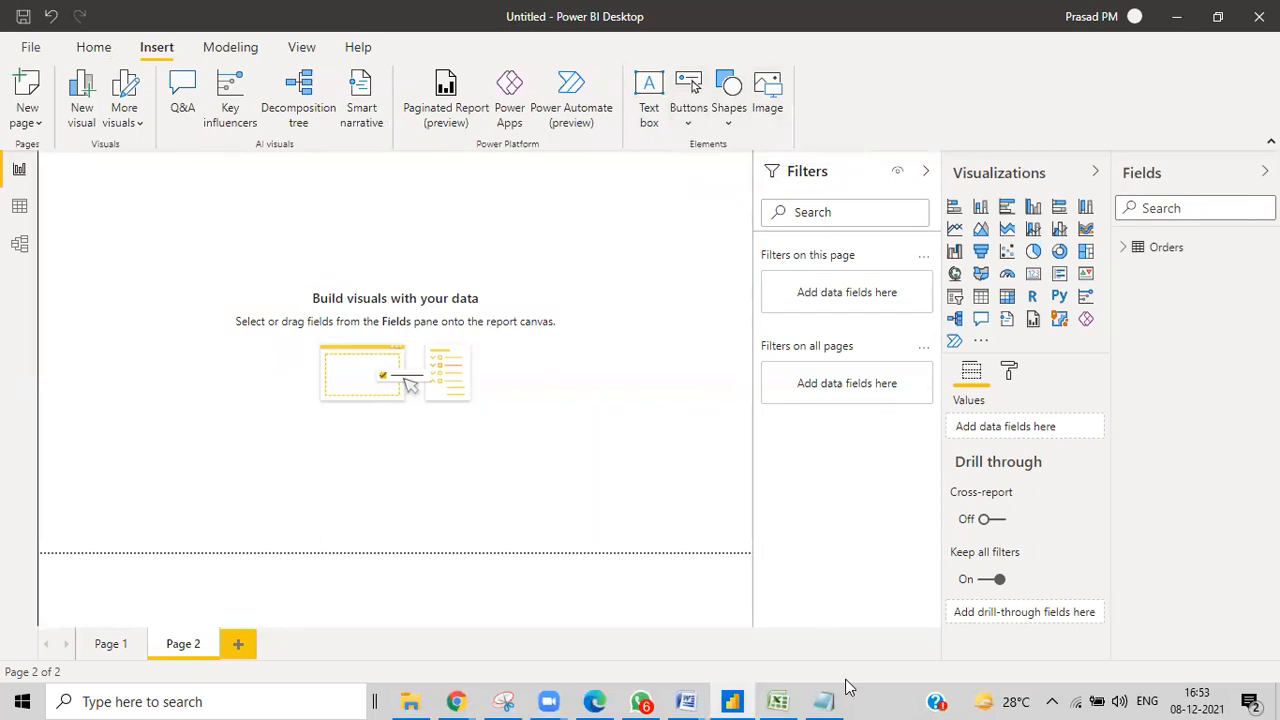
Look through the session topics list, then hide the notes to return to the report.
{"action": "left_click", "coordinate": [823, 701]}
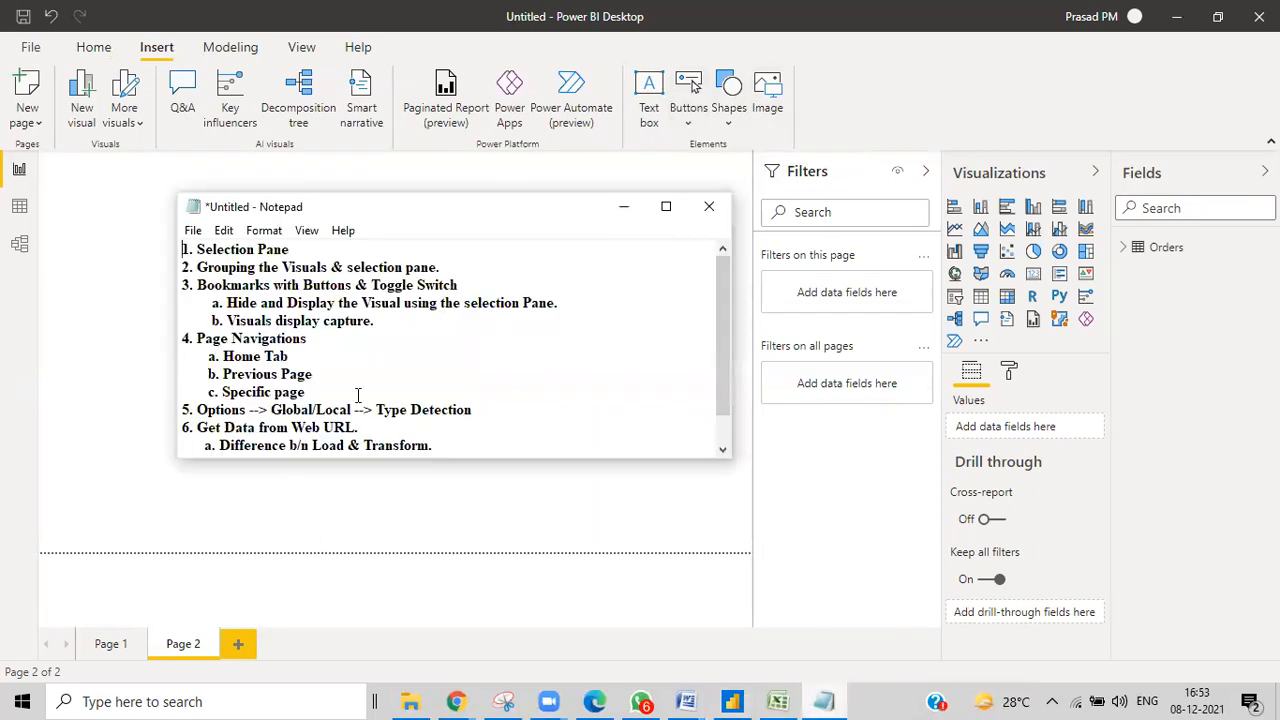
{"action": "scroll", "coordinate": [358, 395], "scroll_direction": "down", "scroll_amount": 1}
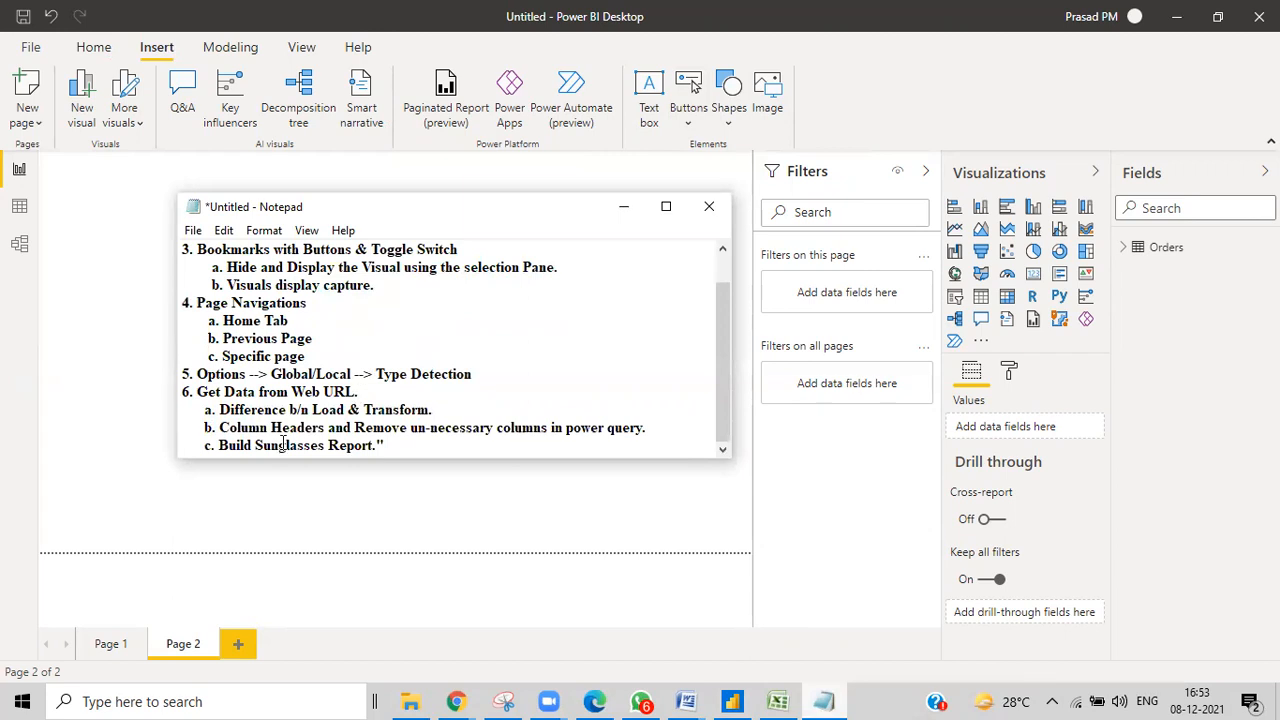
{"action": "scroll", "coordinate": [720, 403], "scroll_direction": "up", "scroll_amount": 1}
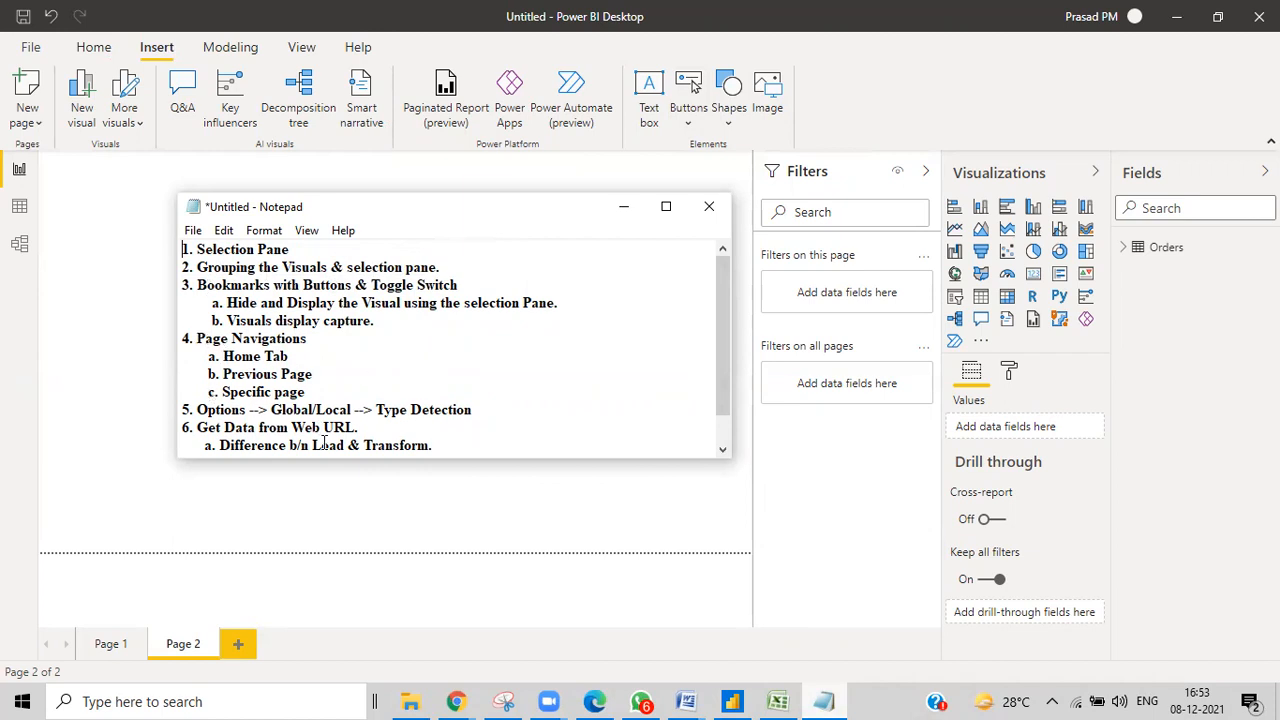
{"action": "left_click", "coordinate": [624, 207]}
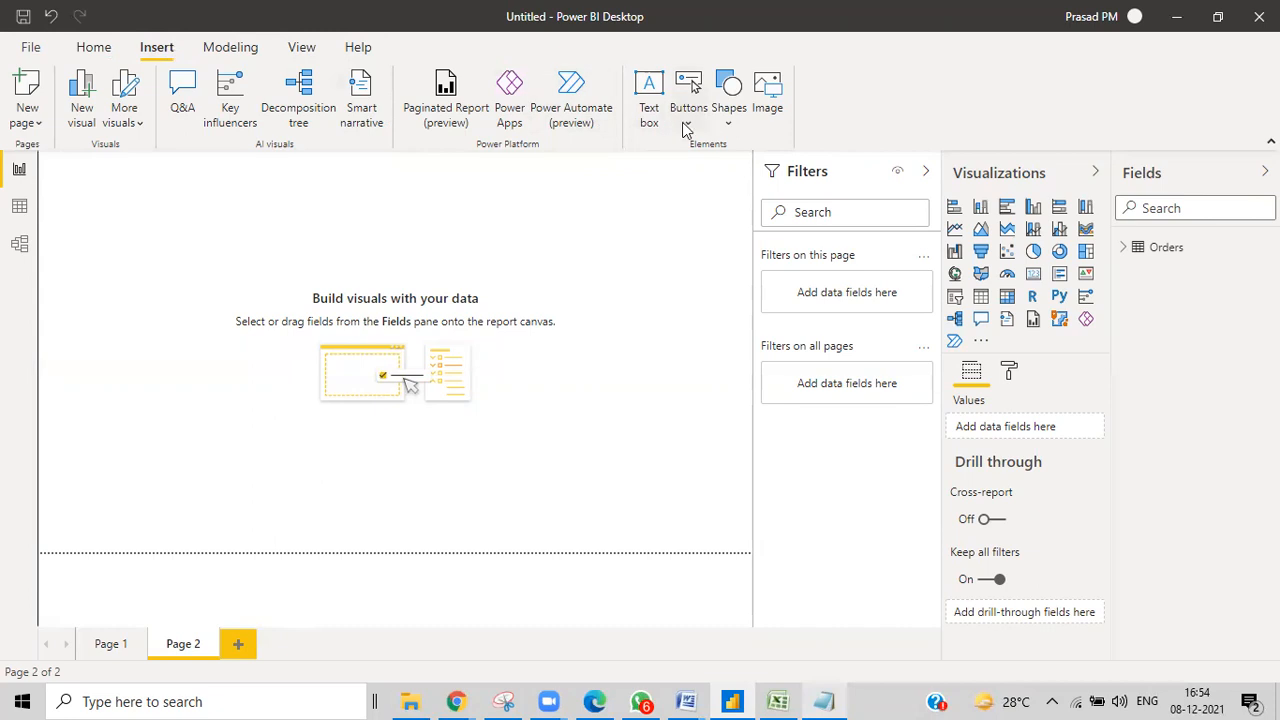
Show the Selection pane from the View ribbon, then collapse the Filters and Fields panes.
{"action": "left_click", "coordinate": [304, 50]}
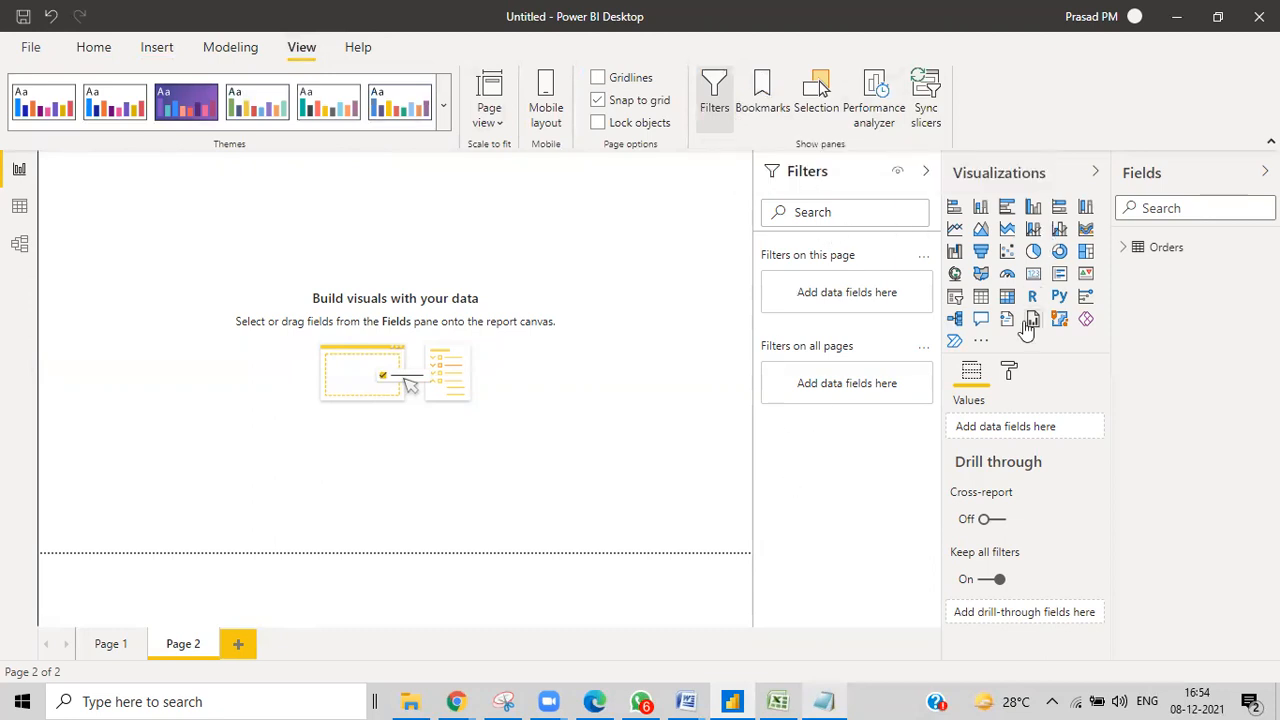
{"action": "left_click", "coordinate": [813, 115]}
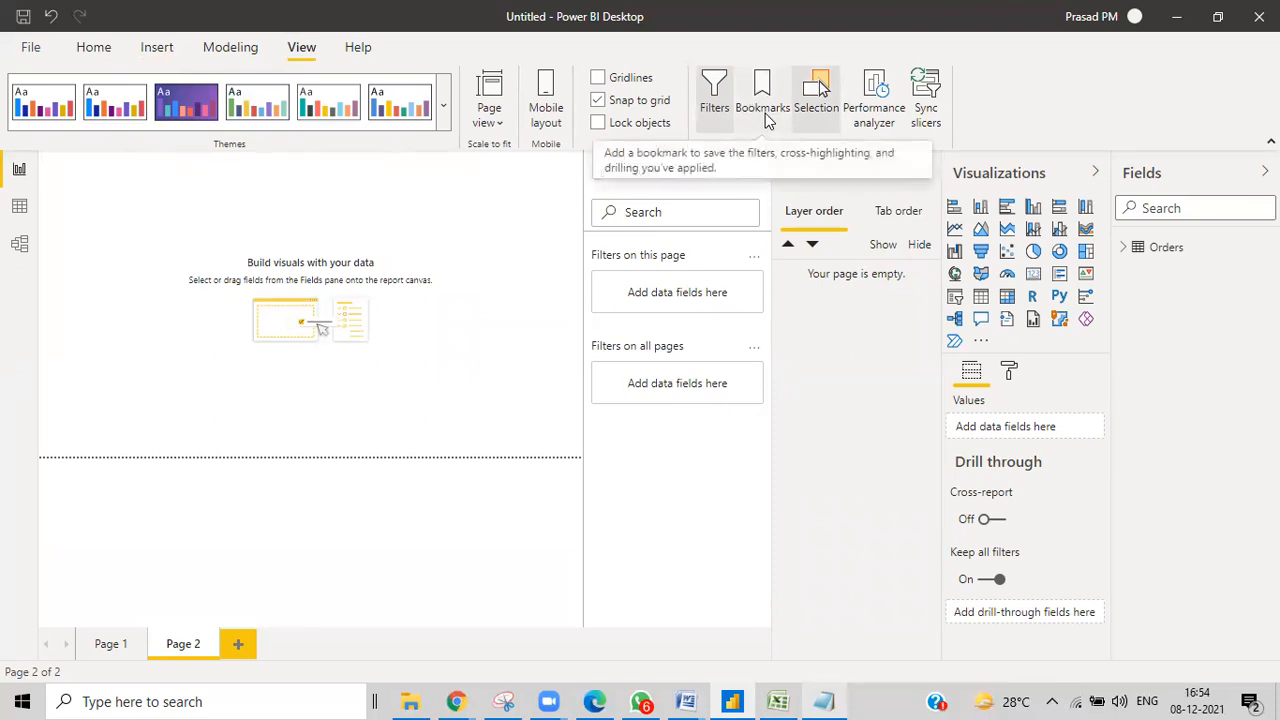
{"action": "left_click", "coordinate": [756, 173]}
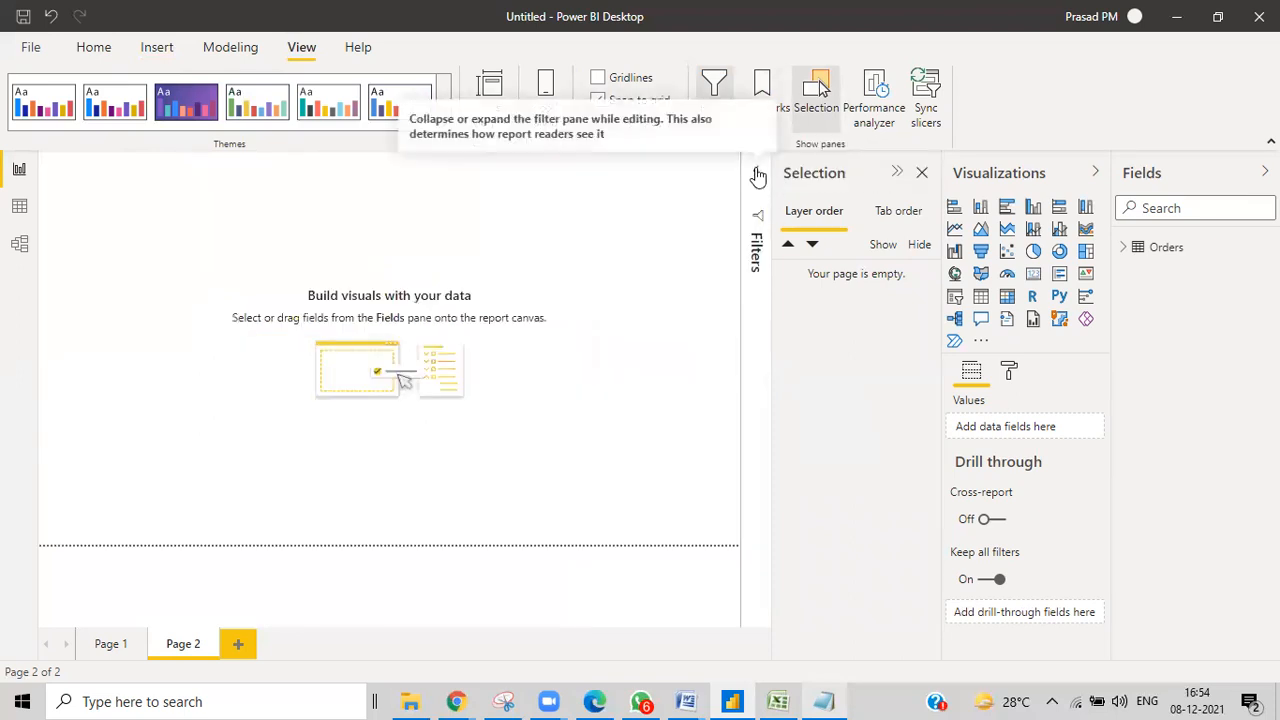
{"action": "left_click", "coordinate": [96, 45]}
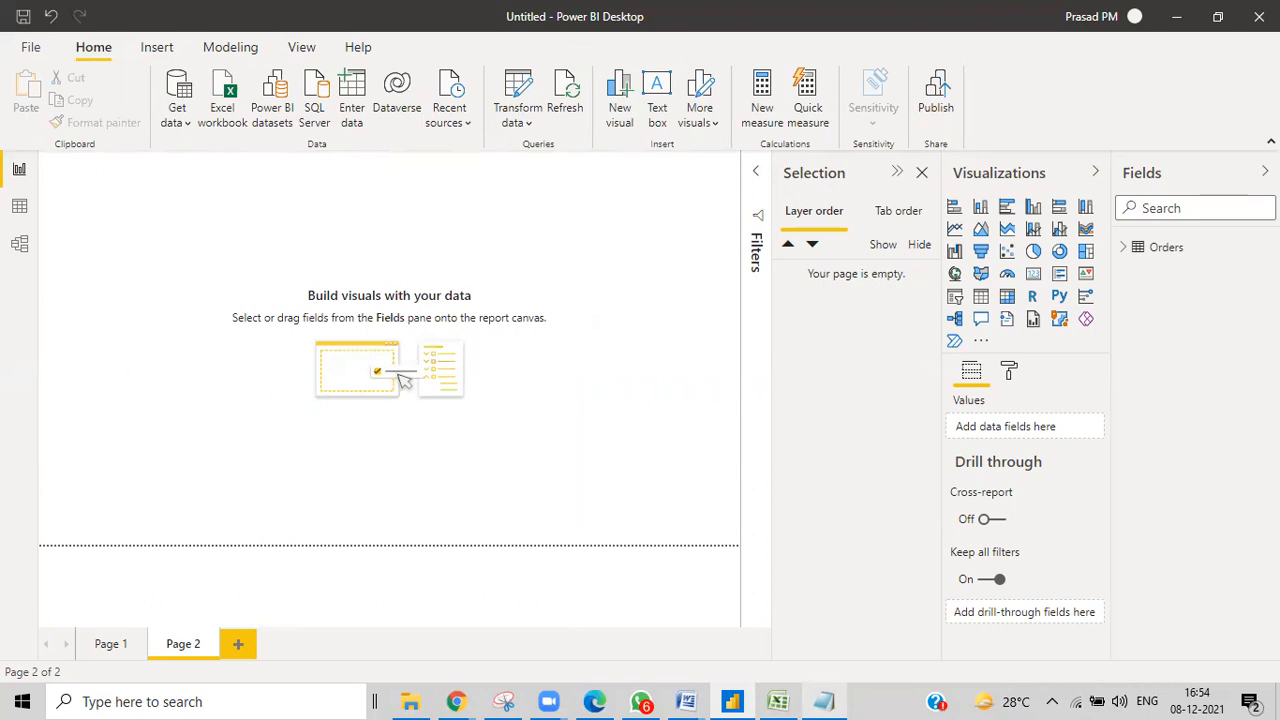
{"action": "left_click", "coordinate": [1265, 172]}
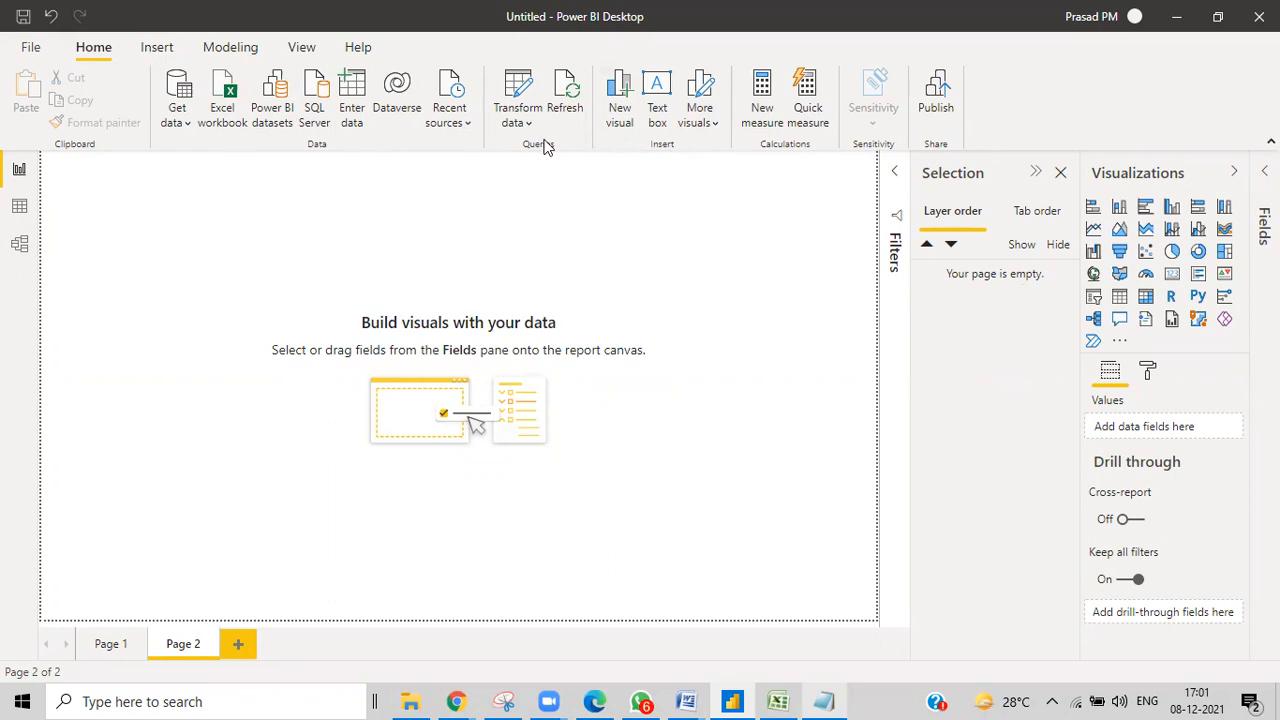
Switch the ribbon to the Insert tab.
{"action": "left_click", "coordinate": [156, 48]}
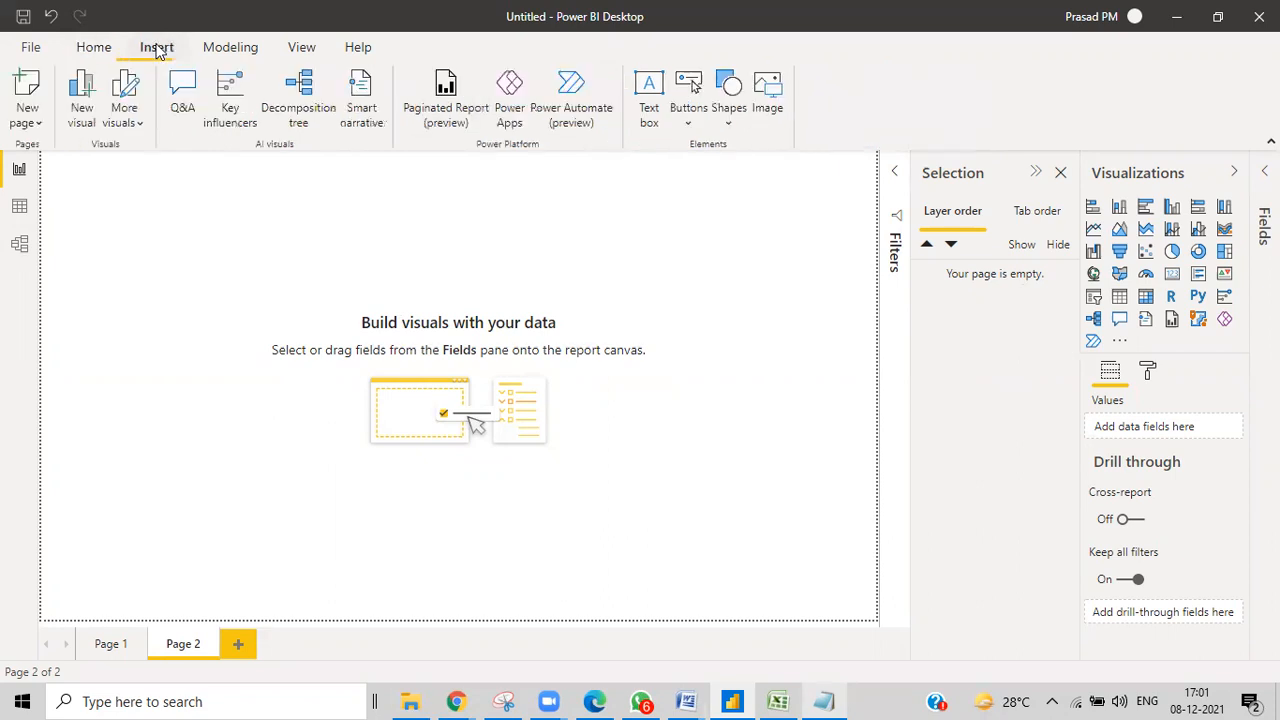
Add a title text box crediting the author in 24-pt bold Segoe (Bold), centred, sized to one line.
{"action": "left_click", "coordinate": [649, 110]}
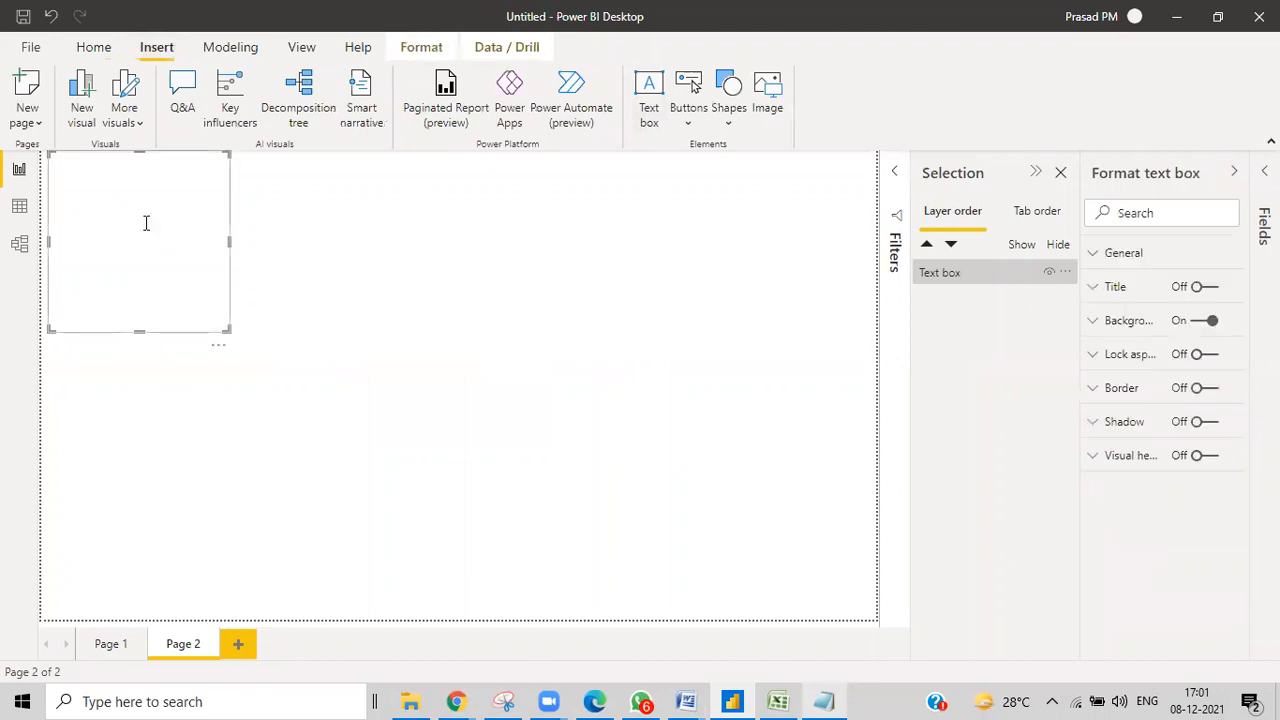
{"action": "type", "text": "po"}
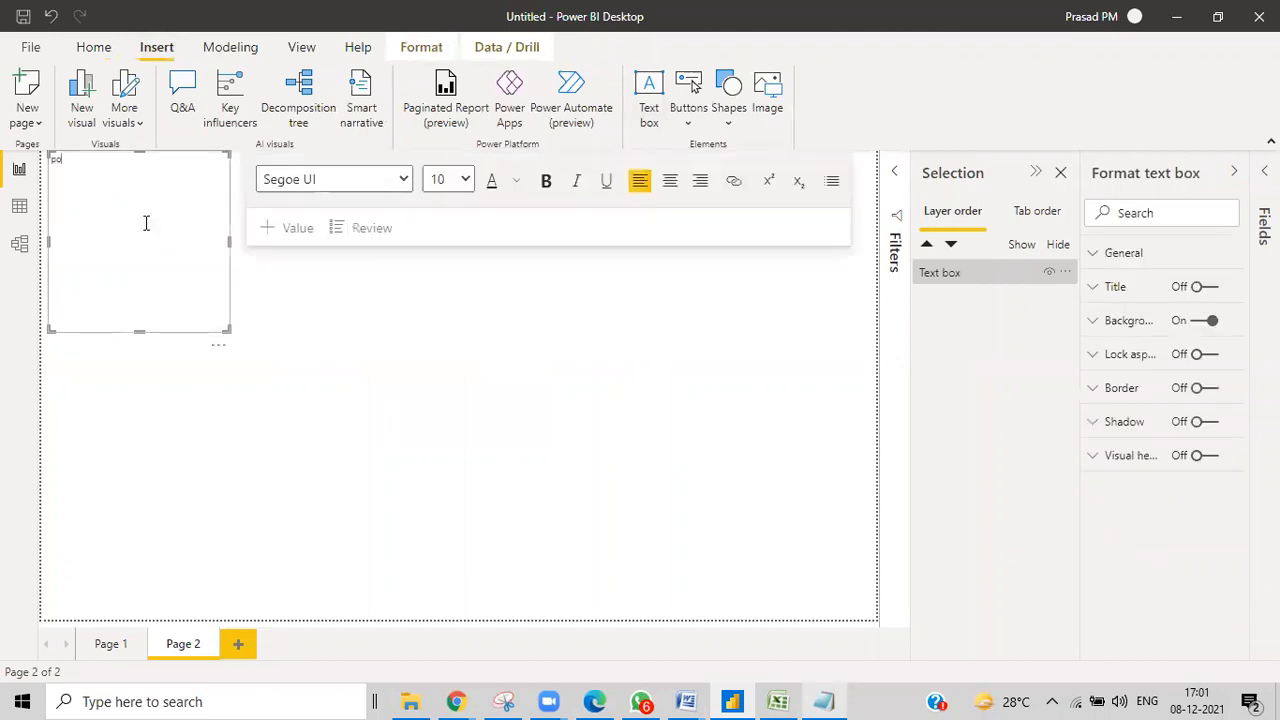
{"action": "type", "text": "wer bi with p.m.prasad"}
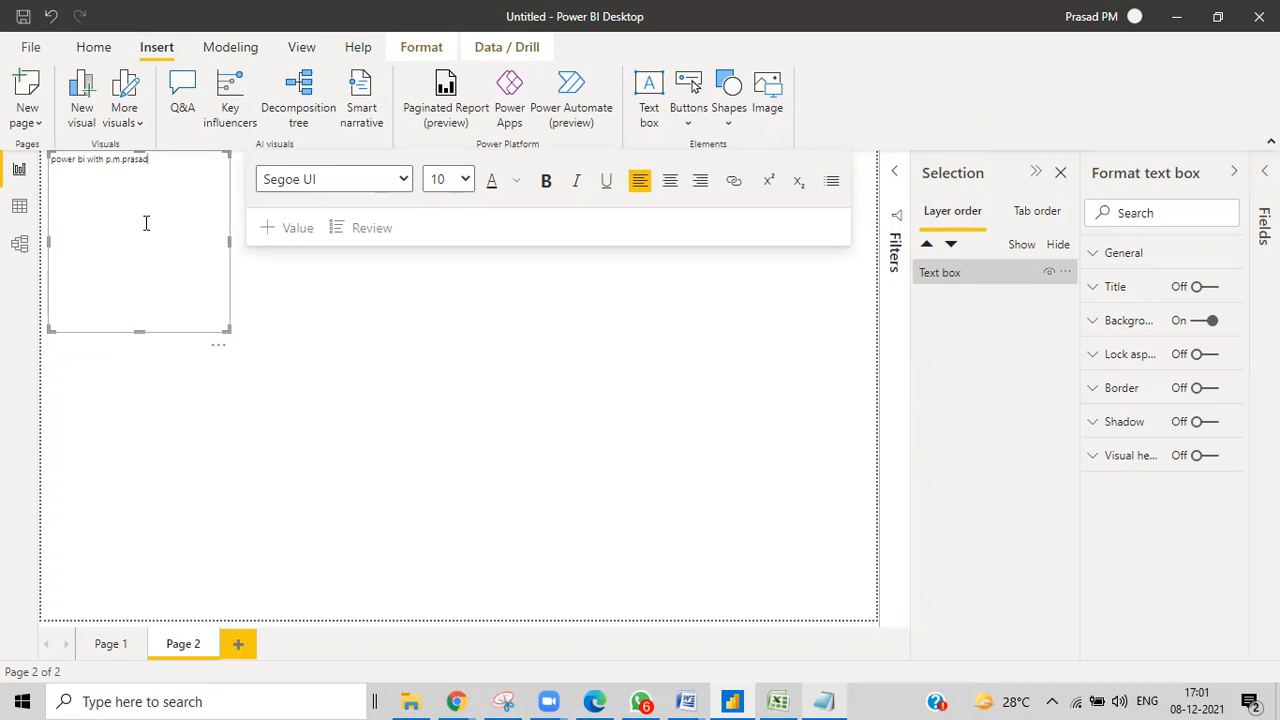
{"action": "key", "text": "ctrl+a"}
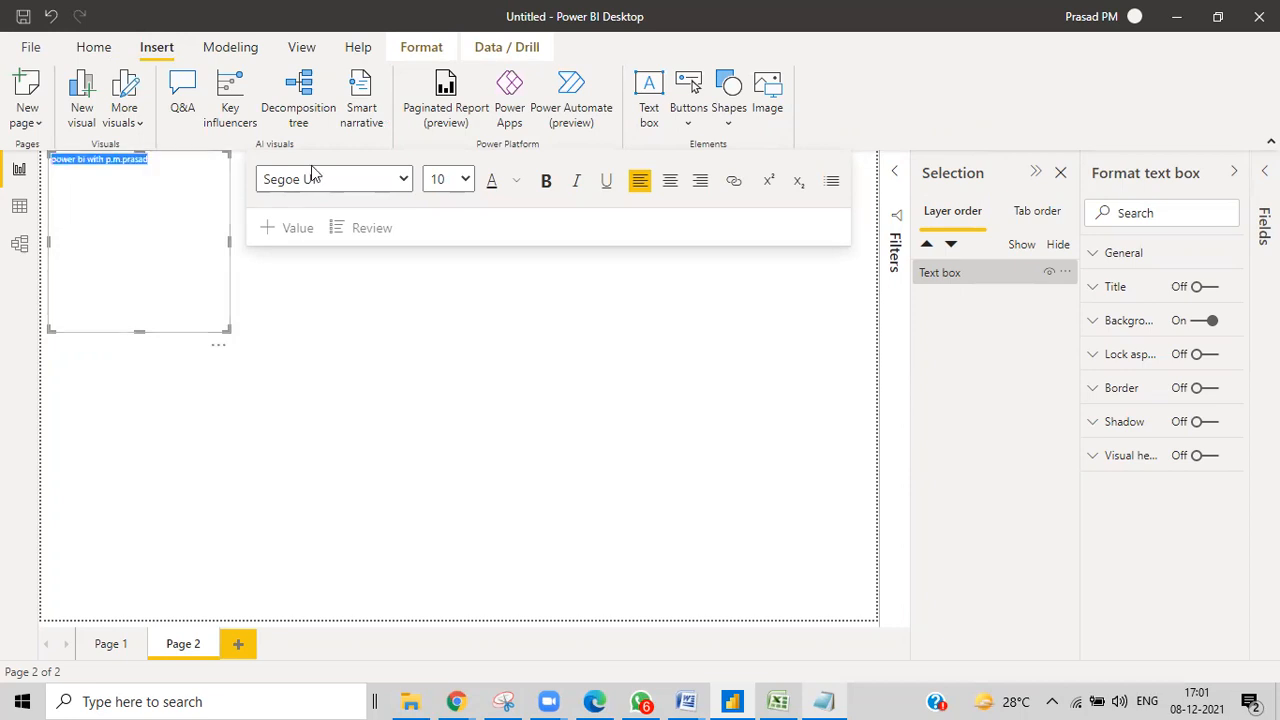
{"action": "left_click", "coordinate": [464, 180]}
{"action": "left_click", "coordinate": [446, 389]}
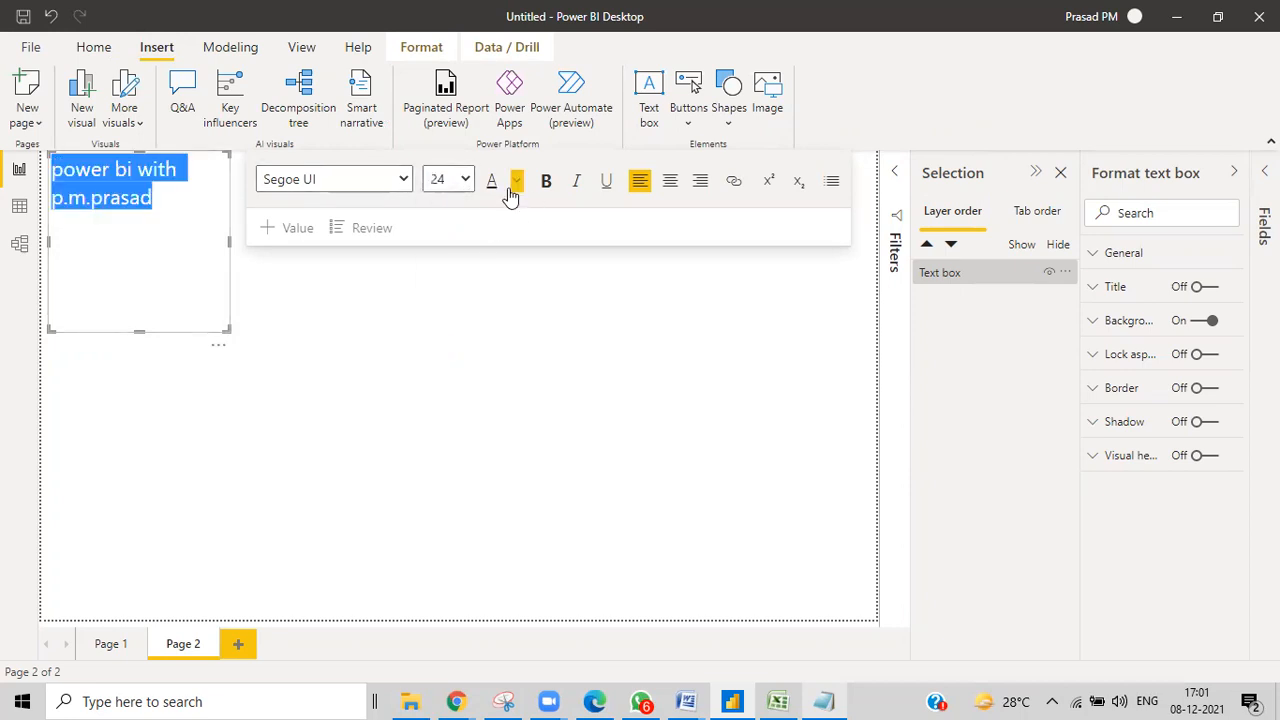
{"action": "left_click", "coordinate": [546, 181]}
{"action": "left_click", "coordinate": [340, 179]}
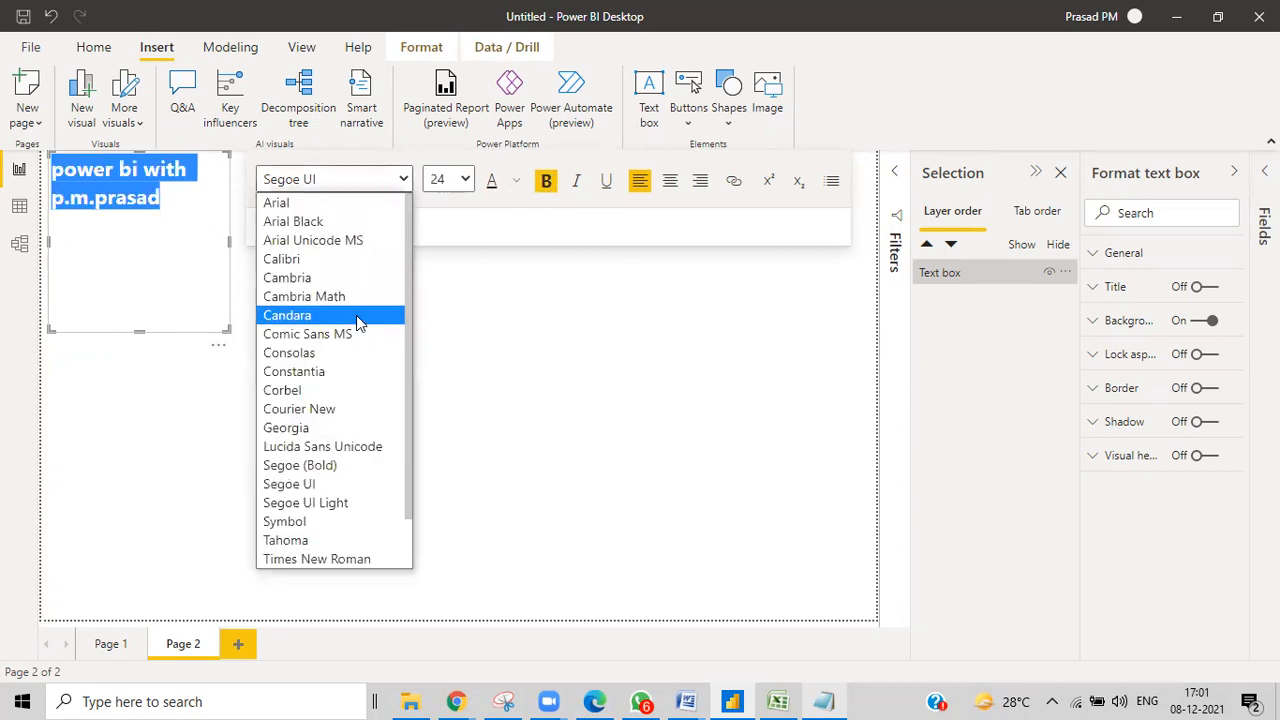
{"action": "left_click", "coordinate": [326, 466]}
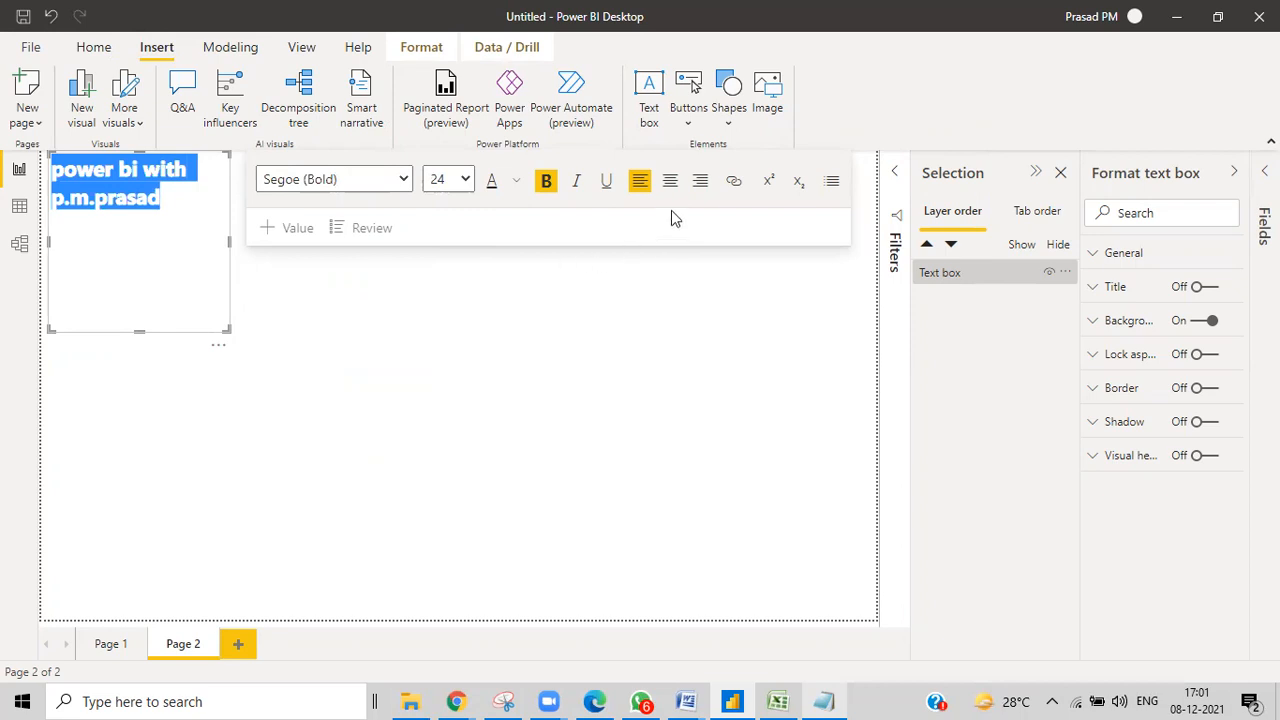
{"action": "left_click", "coordinate": [669, 183]}
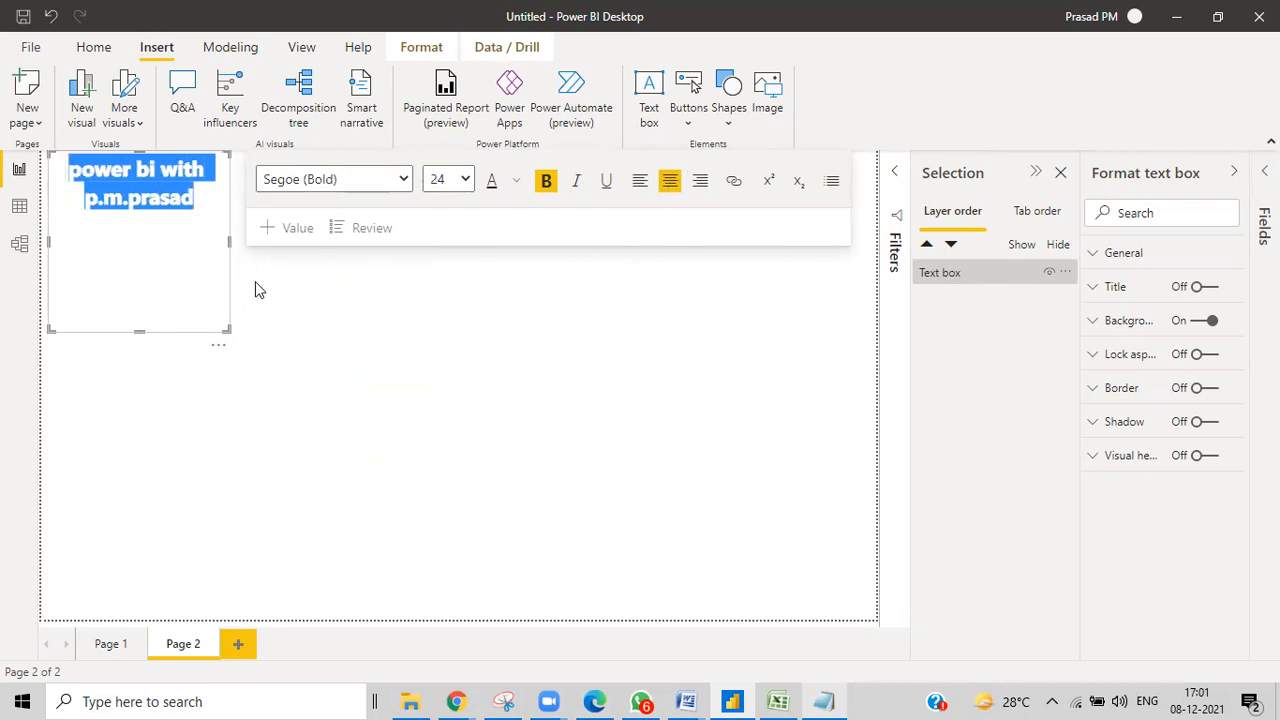
{"action": "left_click_drag", "start_coordinate": [230, 243], "coordinate": [803, 234]}
{"action": "left_click_drag", "start_coordinate": [433, 345], "coordinate": [453, 228]}
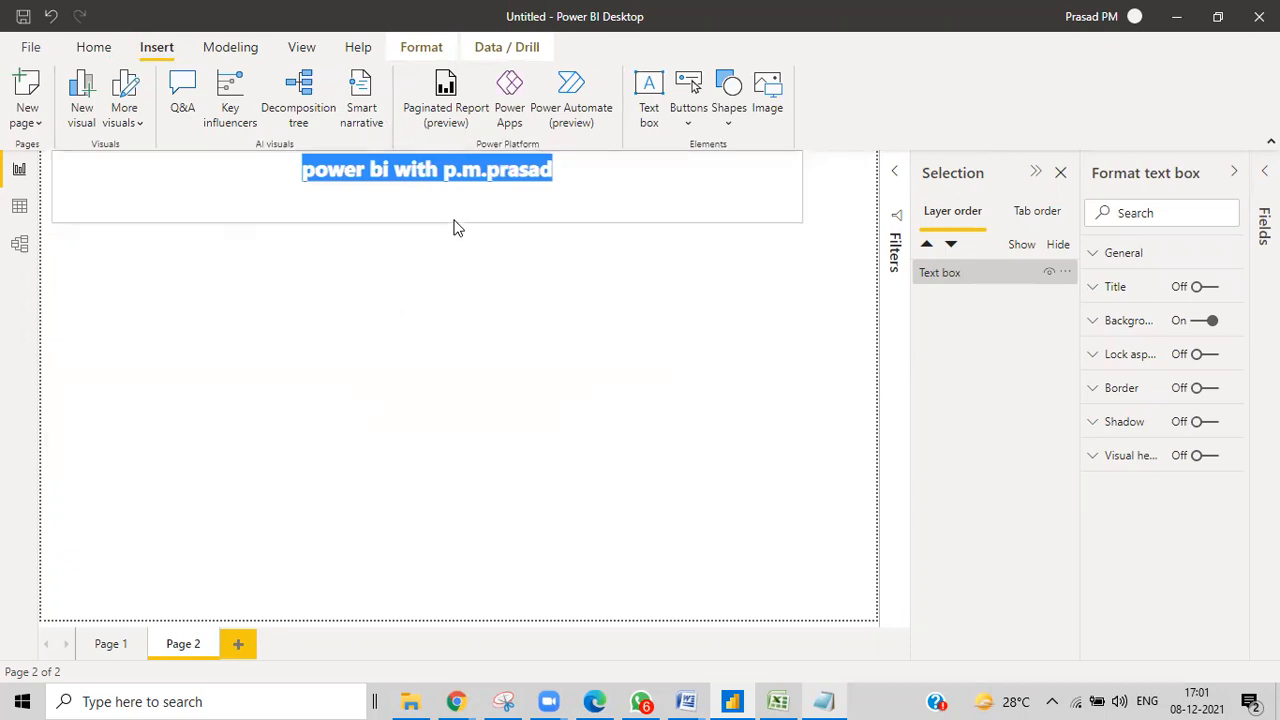
Capitalise the title's first letter and the author's initials and surname.
{"action": "left_click", "coordinate": [315, 178]}
{"action": "key", "text": "BackSpace"}
{"action": "type", "text": "P"}
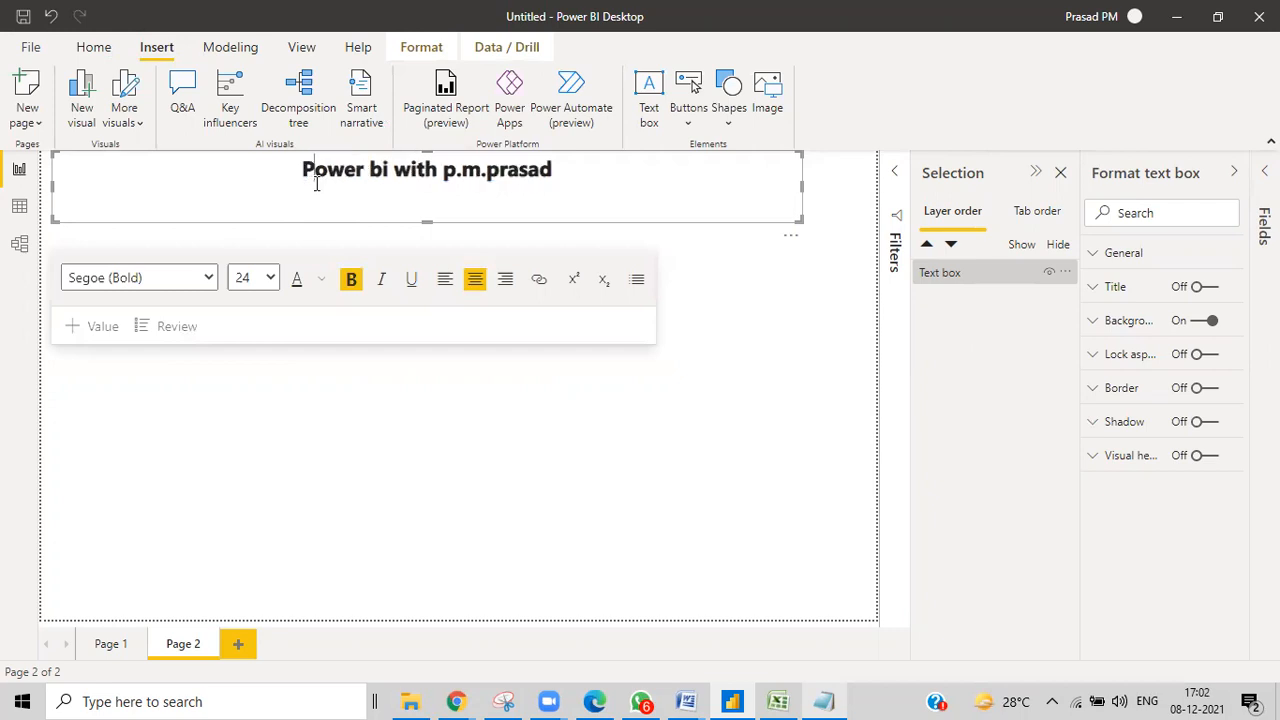
{"action": "left_click", "coordinate": [455, 172]}
{"action": "key", "text": "BackSpace"}
{"action": "type", "text": "P"}
{"action": "left_click", "coordinate": [494, 171]}
{"action": "key", "text": "BackSpace"}
{"action": "type", "text": "P"}
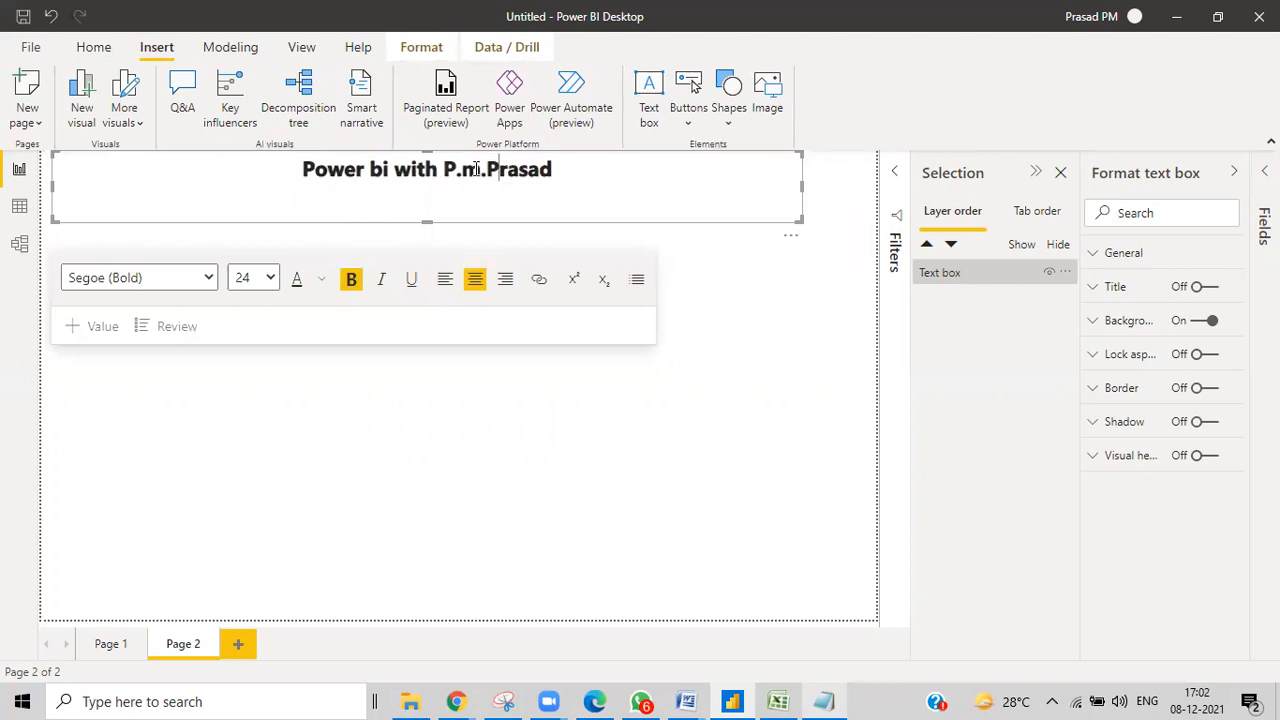
{"action": "left_click", "coordinate": [480, 169]}
{"action": "key", "text": "BackSpace"}
{"action": "type", "text": "M"}
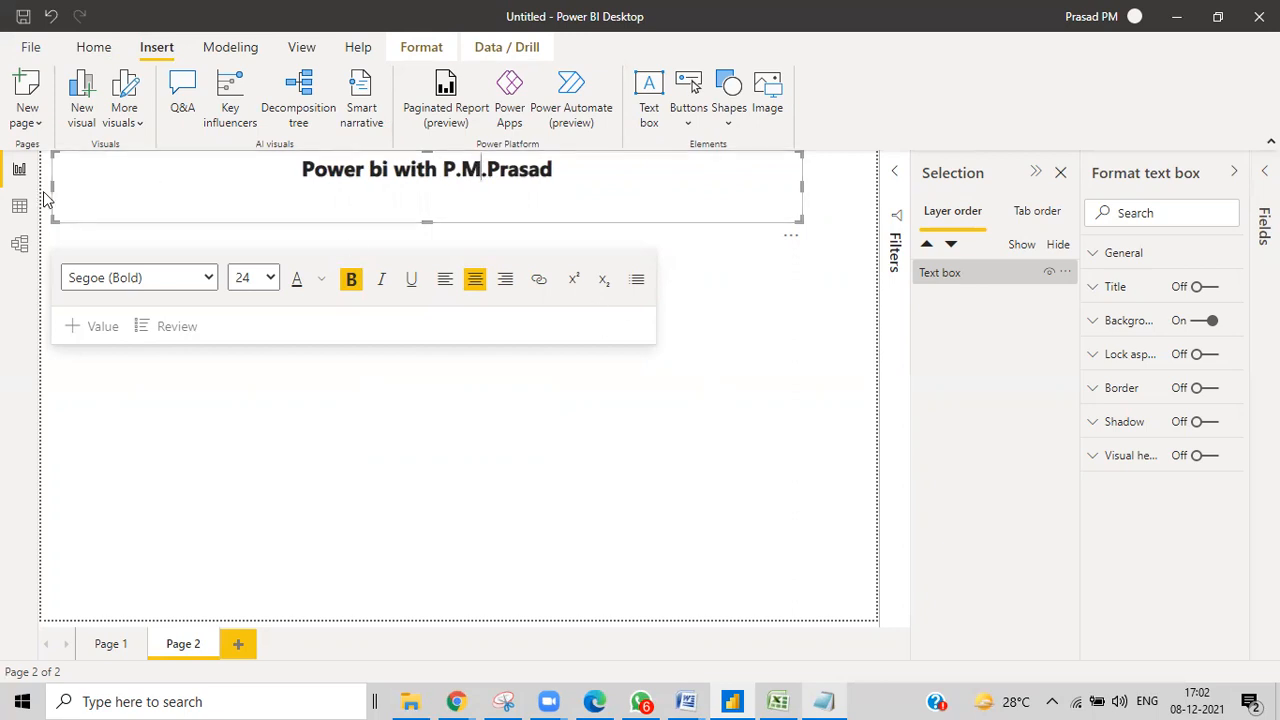
Narrow the title box, remove its empty second line, and place it at the page's top centre.
{"action": "left_click_drag", "start_coordinate": [53, 187], "coordinate": [252, 200]}
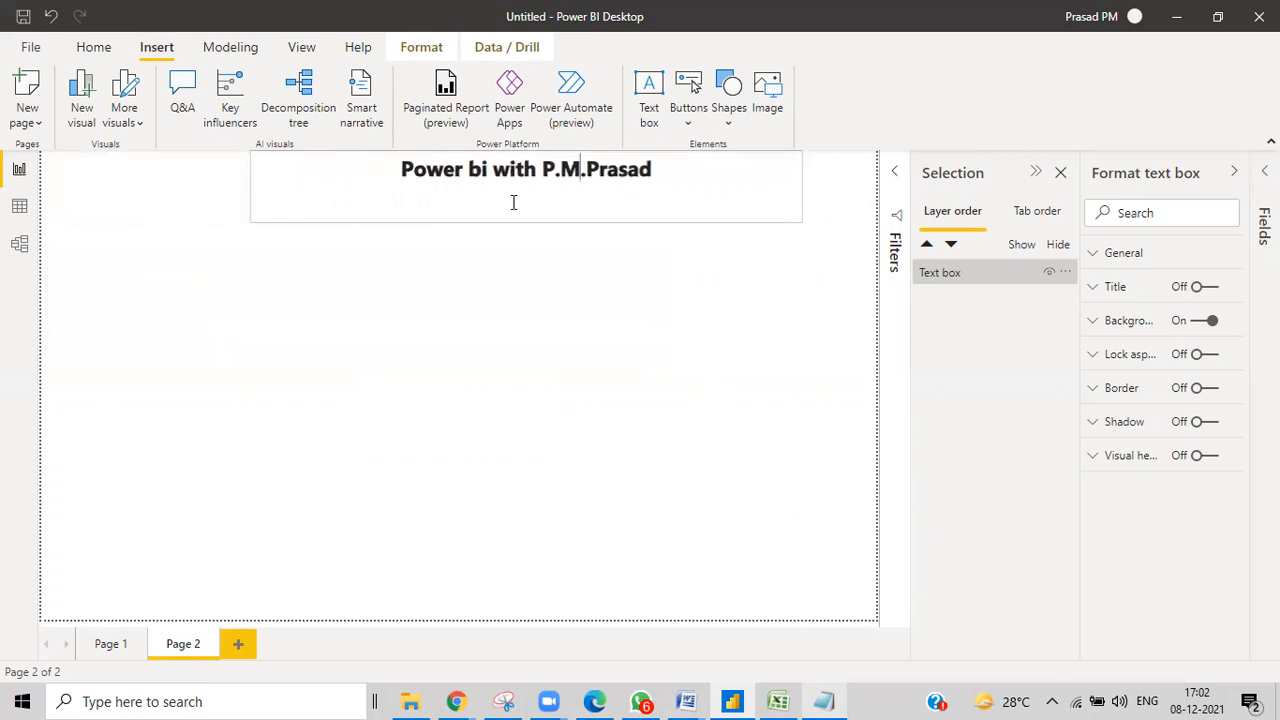
{"action": "left_click_drag", "start_coordinate": [757, 240], "coordinate": [717, 240]}
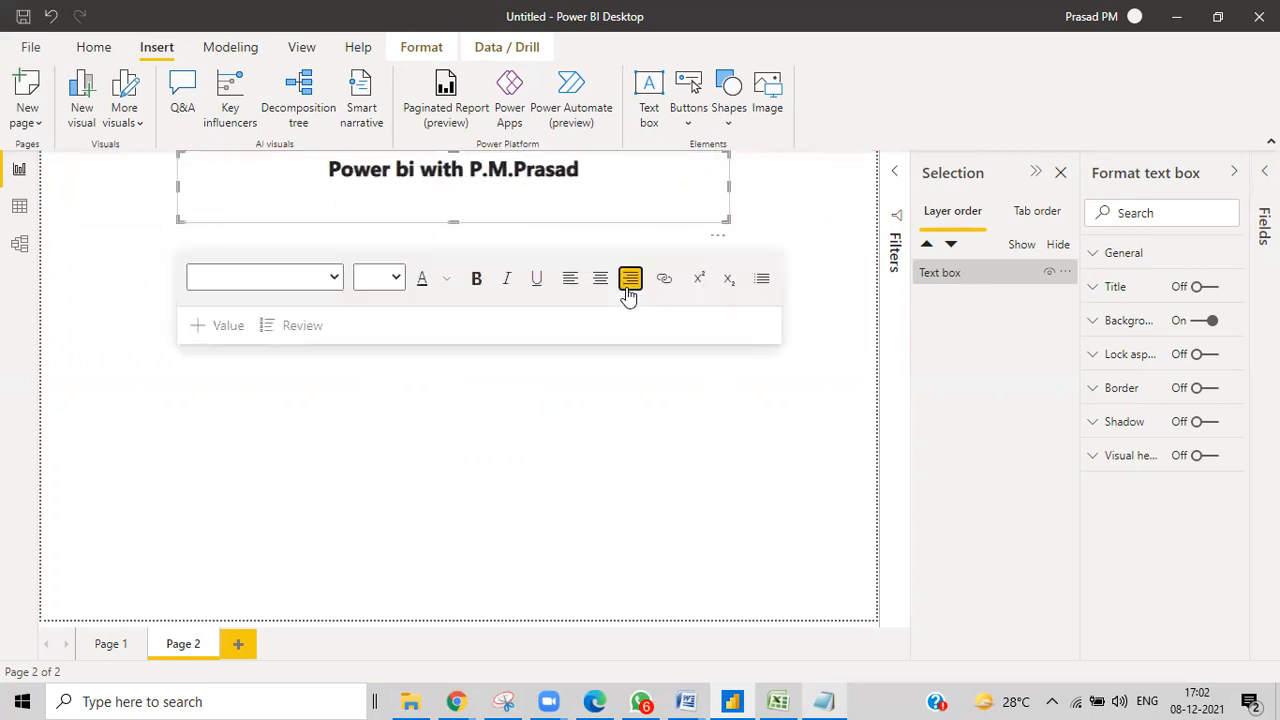
{"action": "left_click", "coordinate": [629, 282]}
{"action": "left_click", "coordinate": [600, 280]}
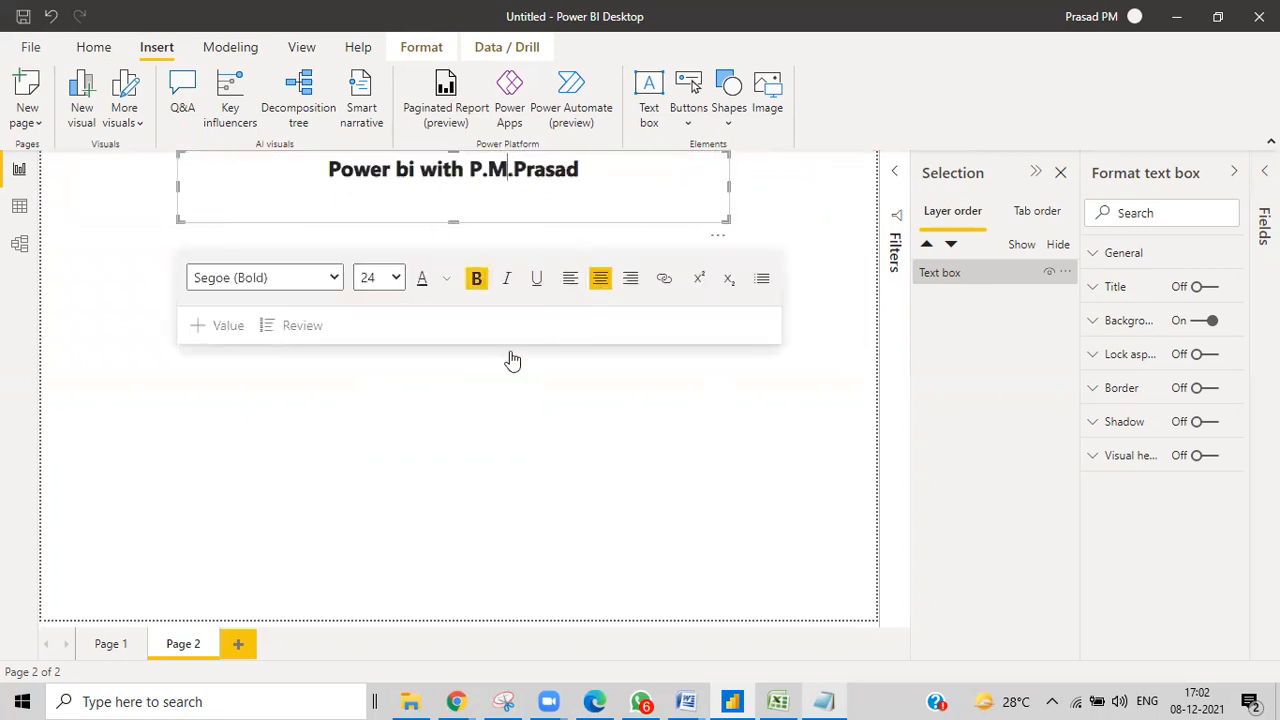
{"action": "left_click", "coordinate": [405, 417]}
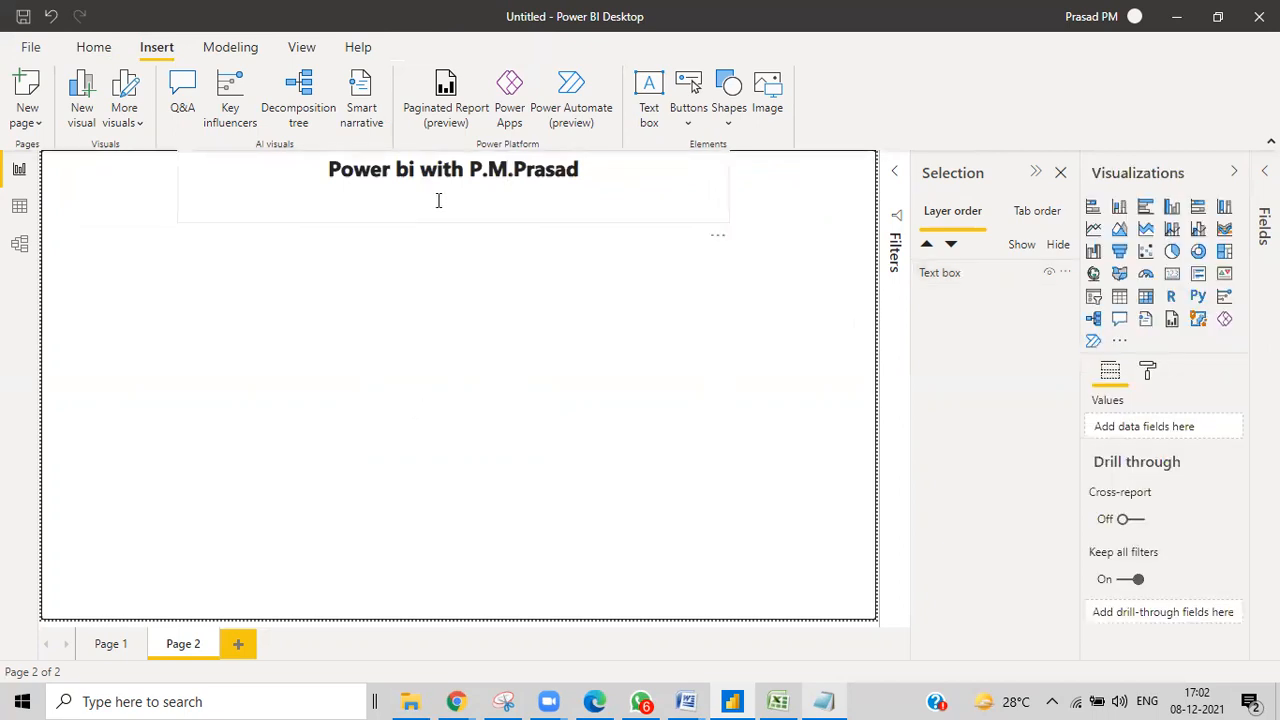
{"action": "left_click_drag", "start_coordinate": [716, 236], "coordinate": [725, 262]}
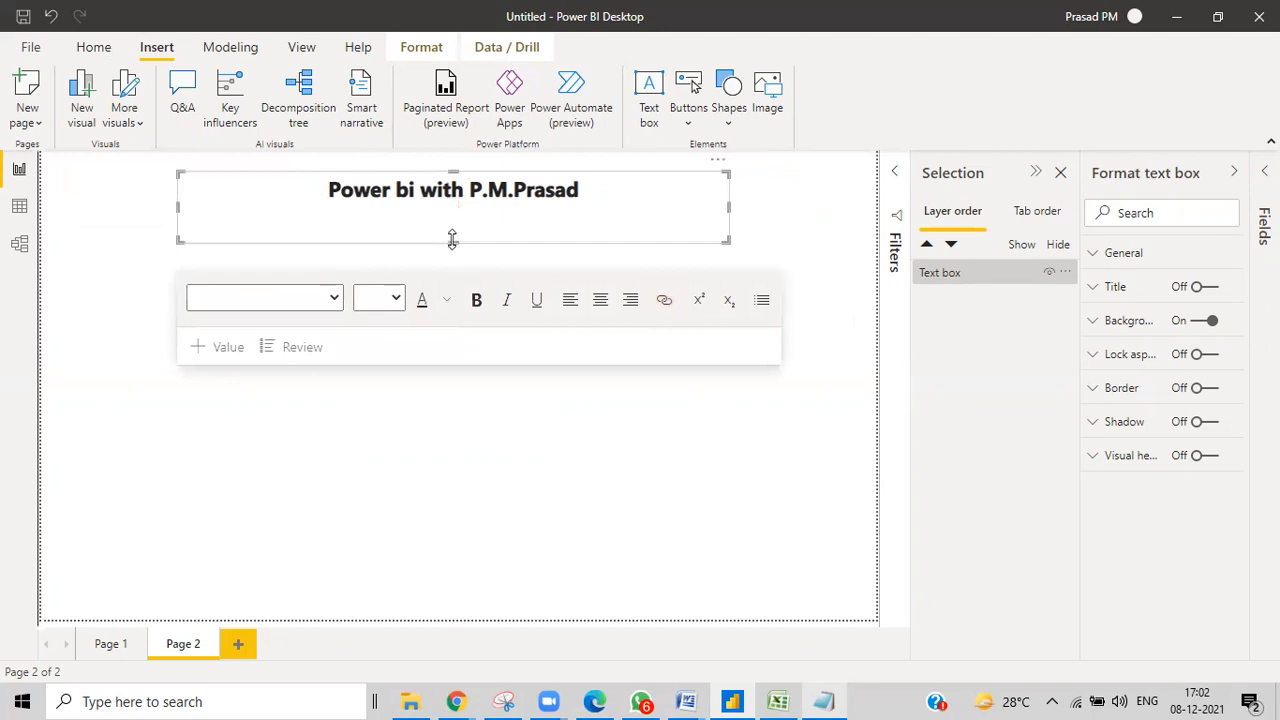
{"action": "key", "text": "BackSpace"}
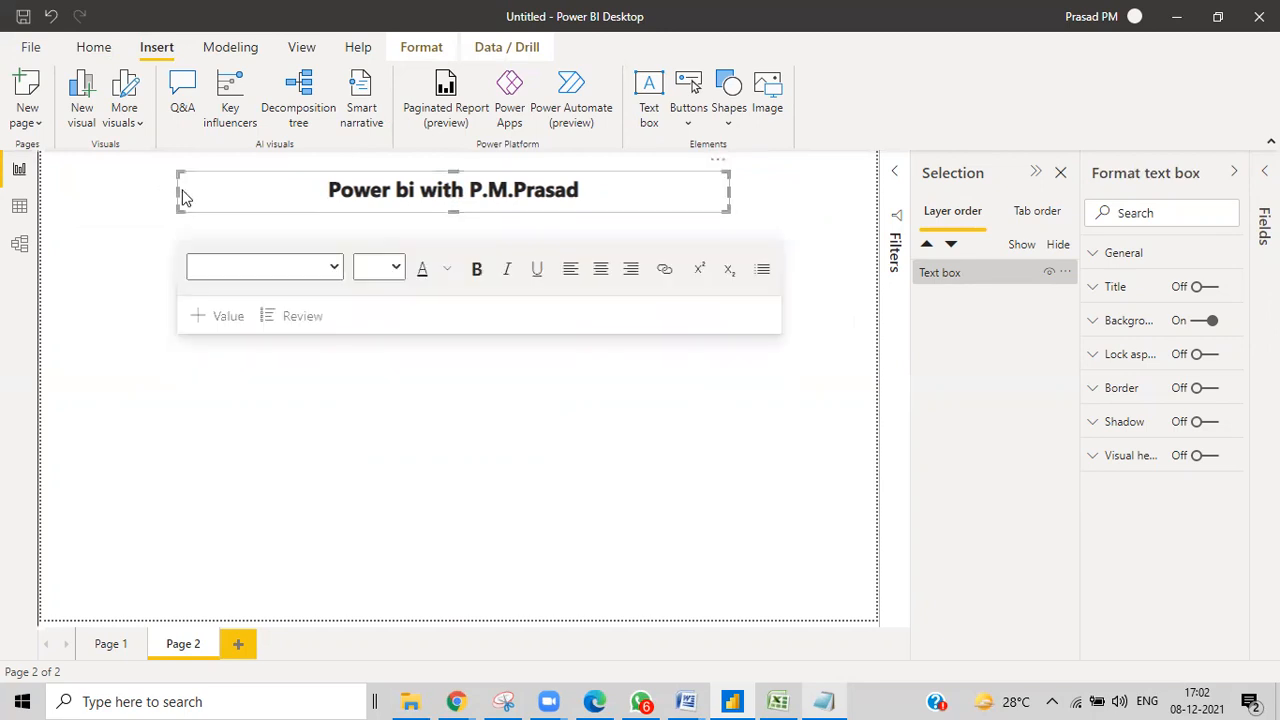
{"action": "left_click_drag", "start_coordinate": [178, 189], "coordinate": [303, 192]}
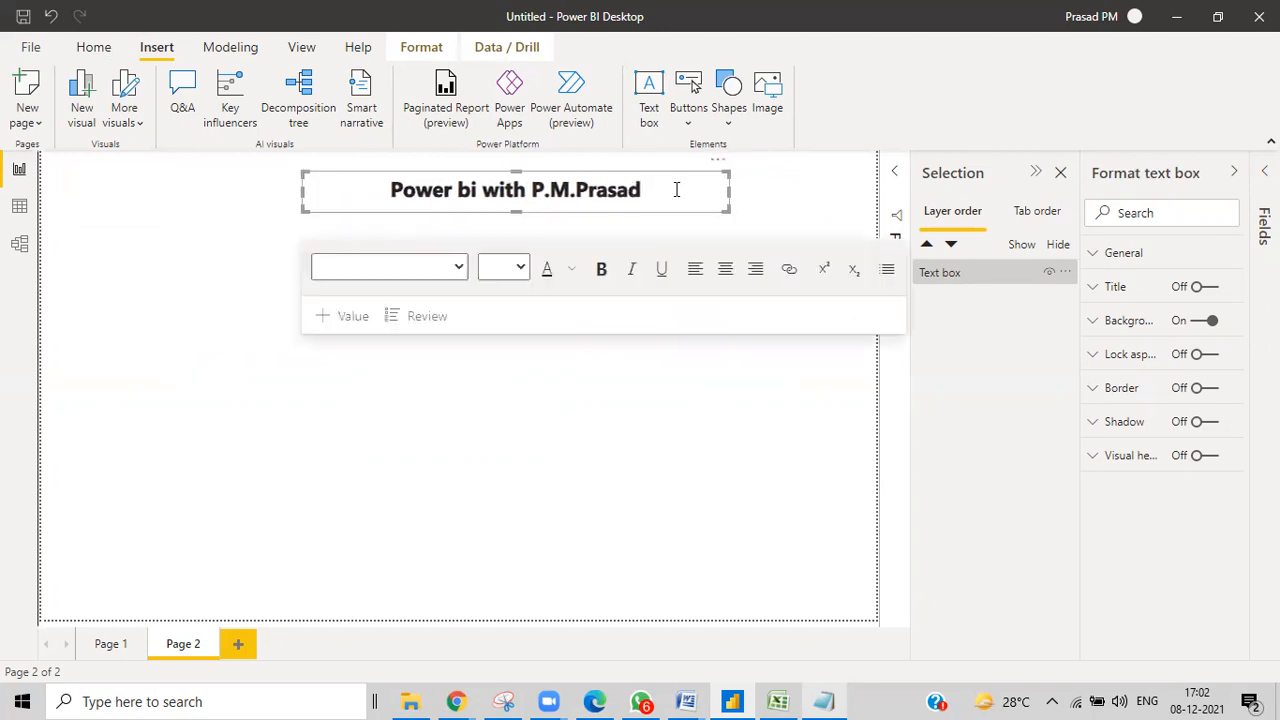
{"action": "left_click_drag", "start_coordinate": [677, 165], "coordinate": [643, 206]}
Add a Back button from the Buttons list and place it at the top-left of Page 2.
{"action": "left_click", "coordinate": [213, 369]}
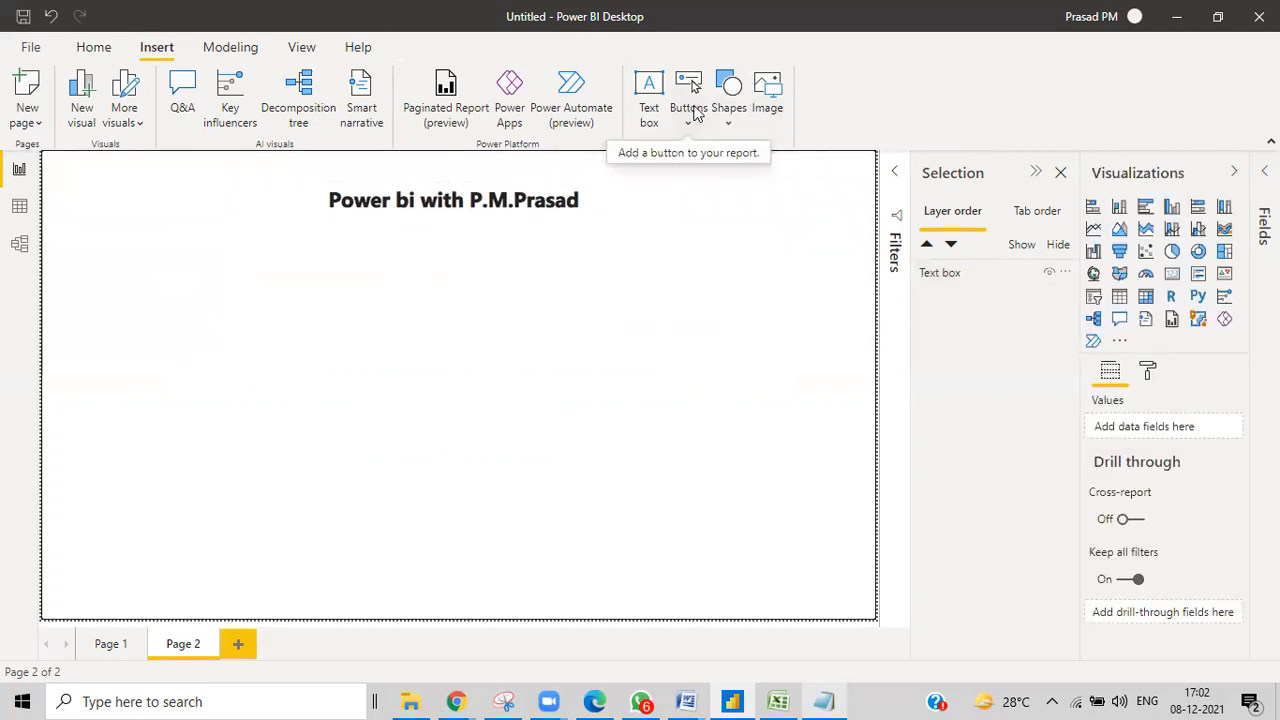
{"action": "left_click", "coordinate": [688, 110]}
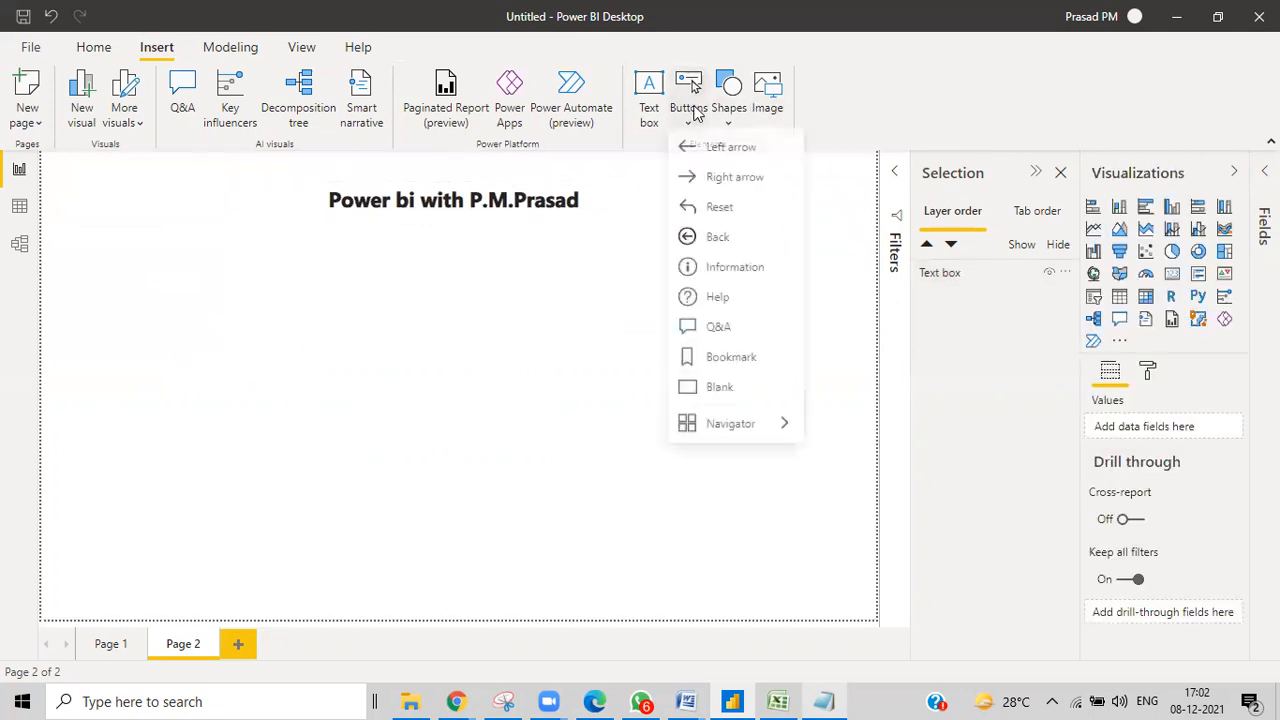
{"action": "left_click", "coordinate": [718, 245]}
{"action": "mouse_move", "coordinate": [94, 180]}
{"action": "left_mouse_down"}
{"action": "mouse_move", "coordinate": [147, 208]}
{"action": "mouse_move", "coordinate": [105, 191]}
{"action": "left_mouse_up"}
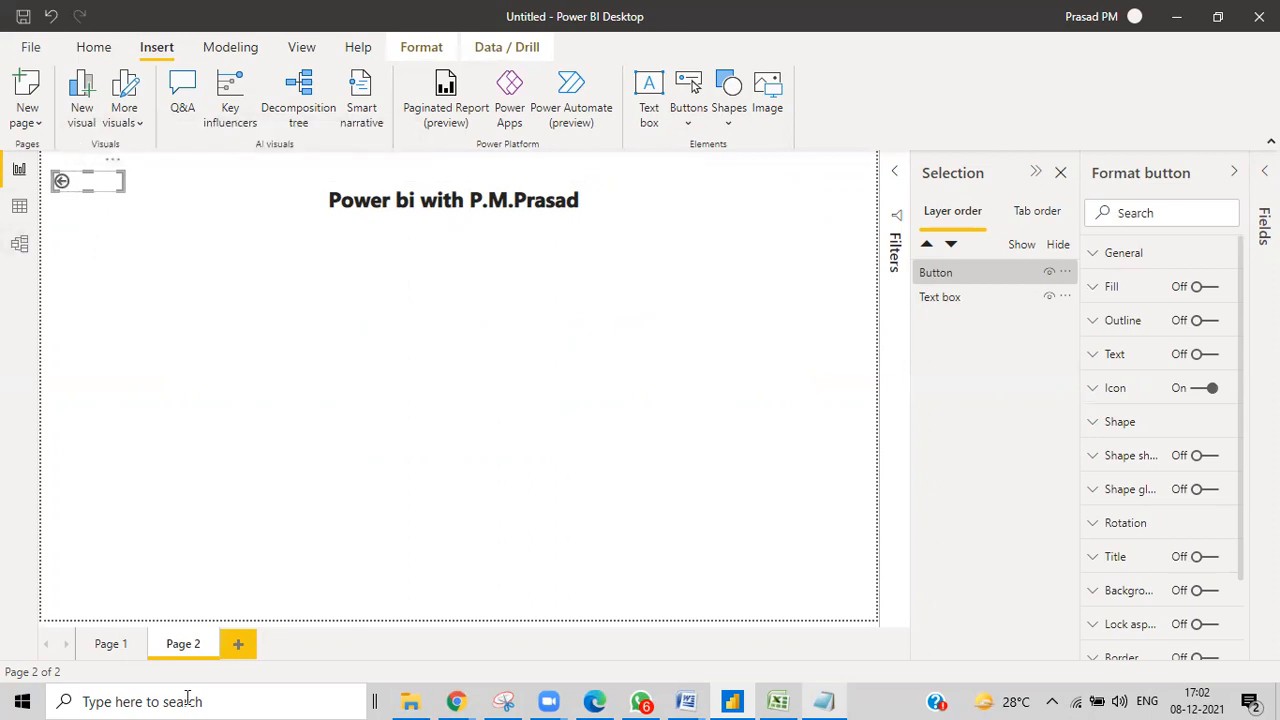
Switch between pages and use the back arrow to confirm it returns to Page 1.
{"action": "left_click", "coordinate": [112, 645]}
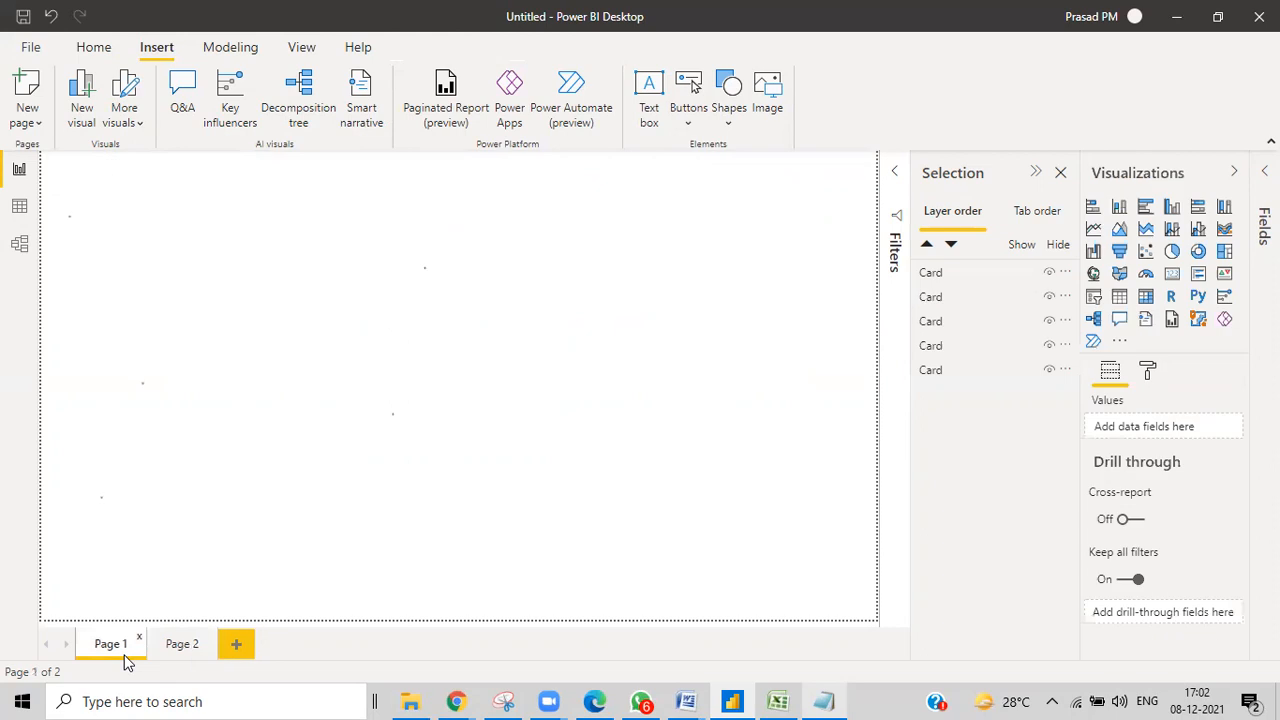
{"action": "left_click", "coordinate": [186, 650]}
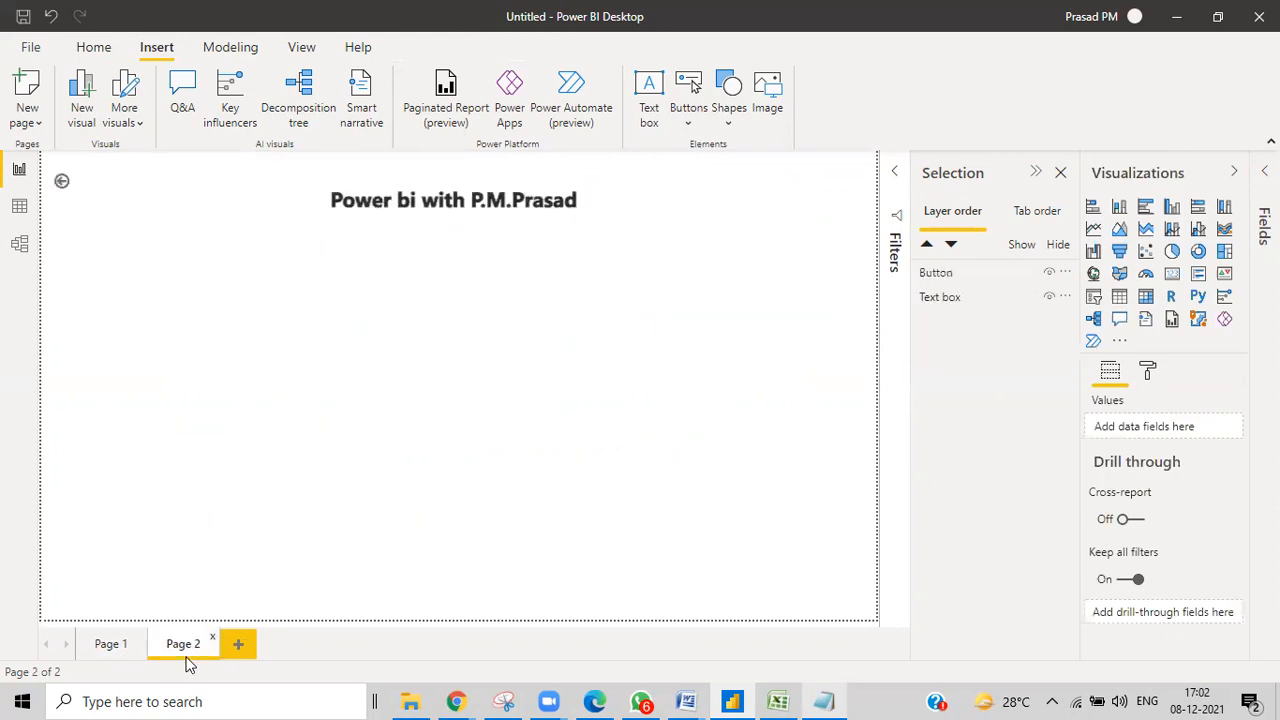
{"action": "left_click", "coordinate": [62, 184], "text": "ctrl"}
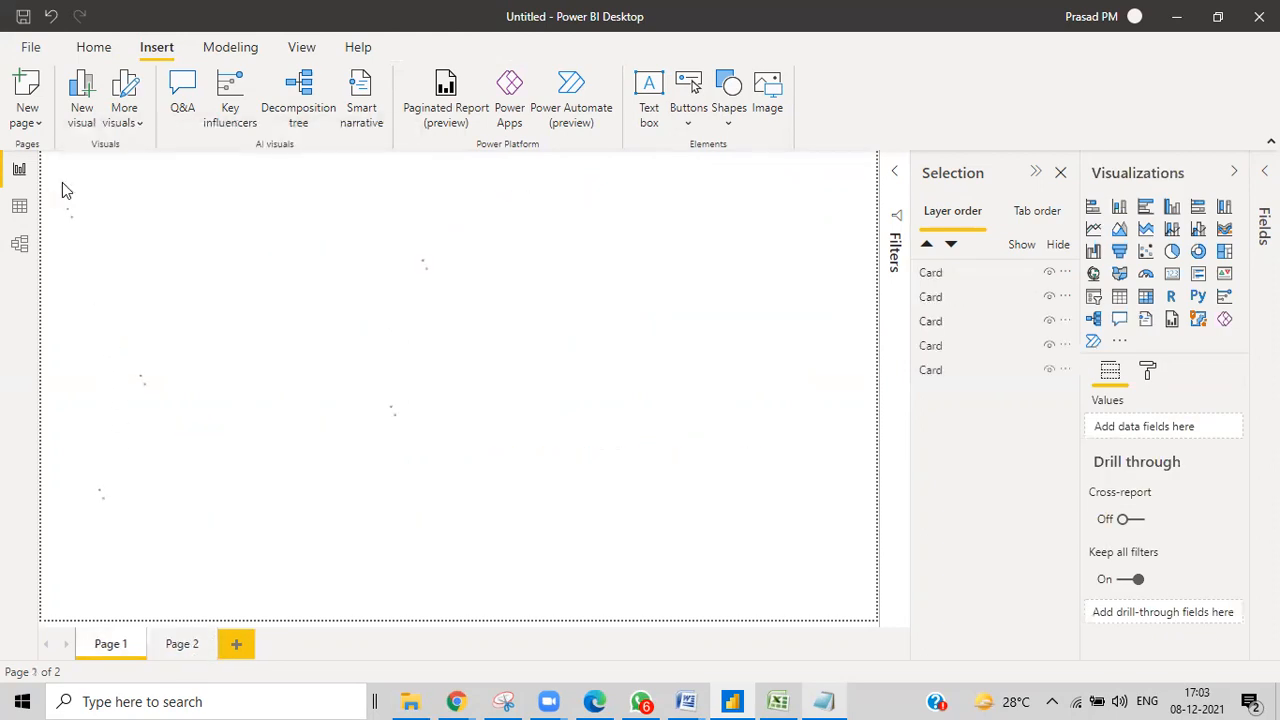
{"action": "left_click", "coordinate": [184, 650]}
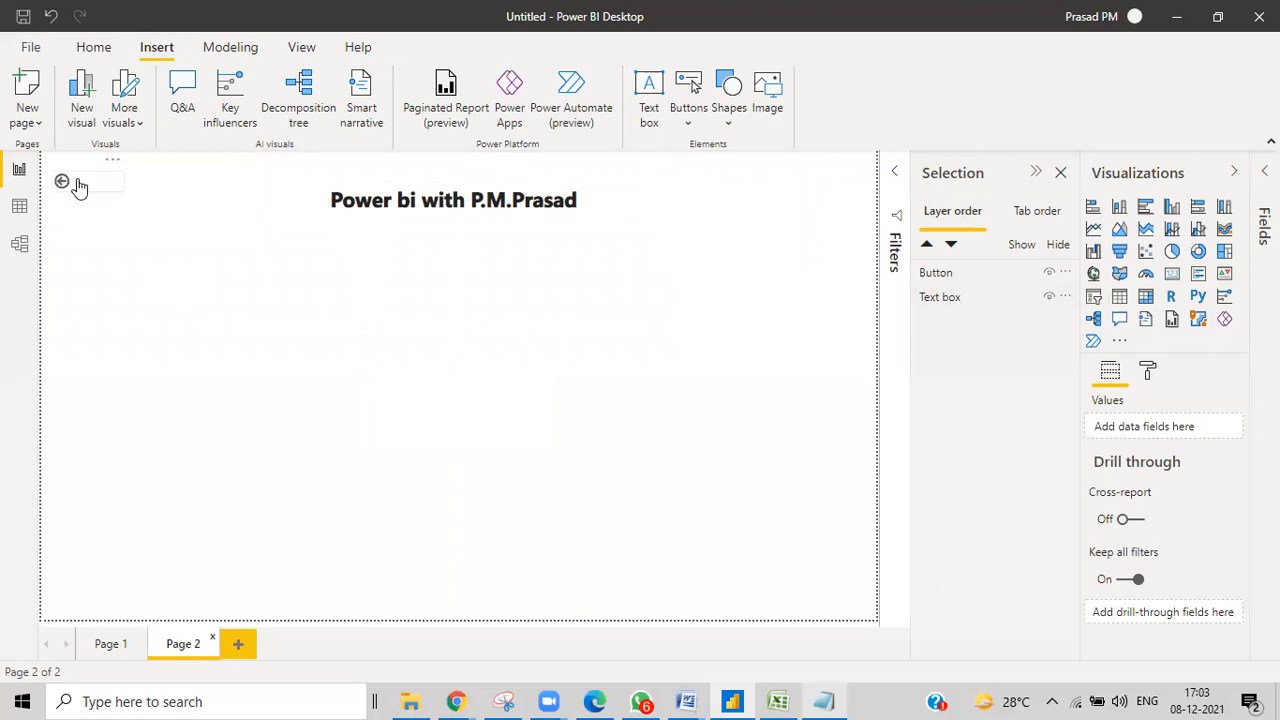
{"action": "left_click", "coordinate": [767, 110]}
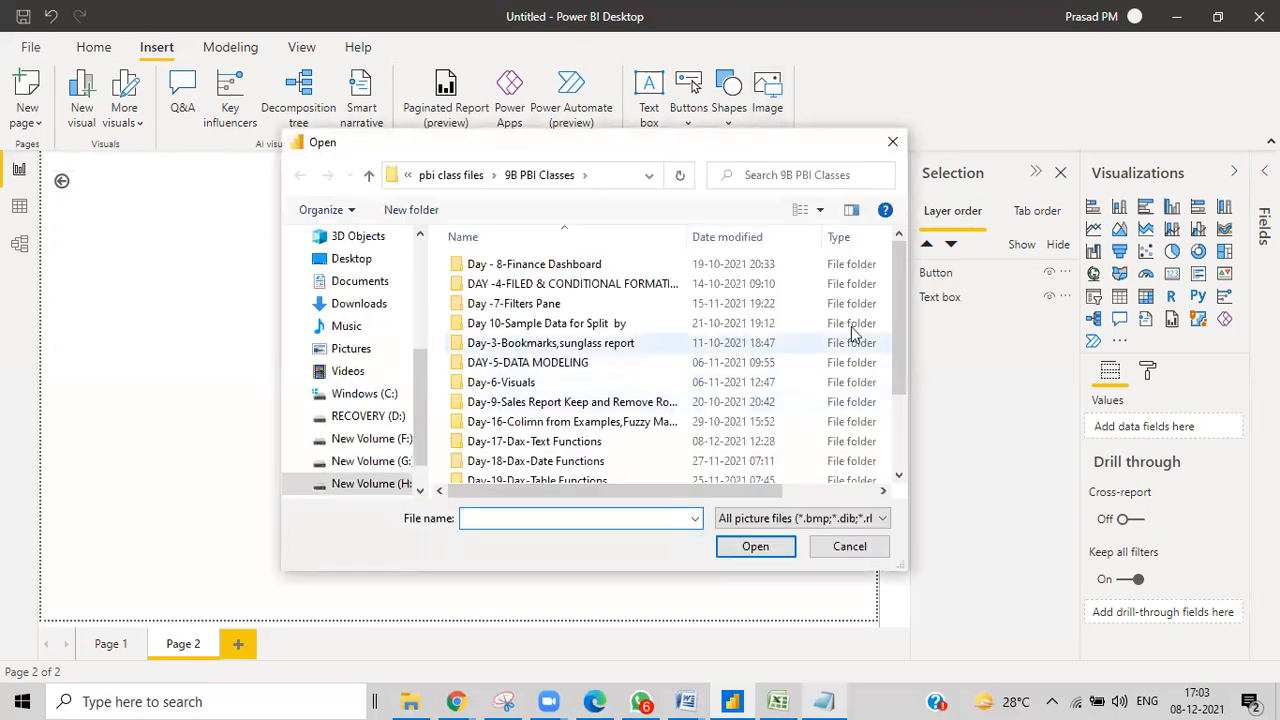
Insert the Capture Venn-diagram picture and drag it toward the top-left of Page 2.
{"action": "left_click_drag", "start_coordinate": [898, 313], "coordinate": [897, 460]}
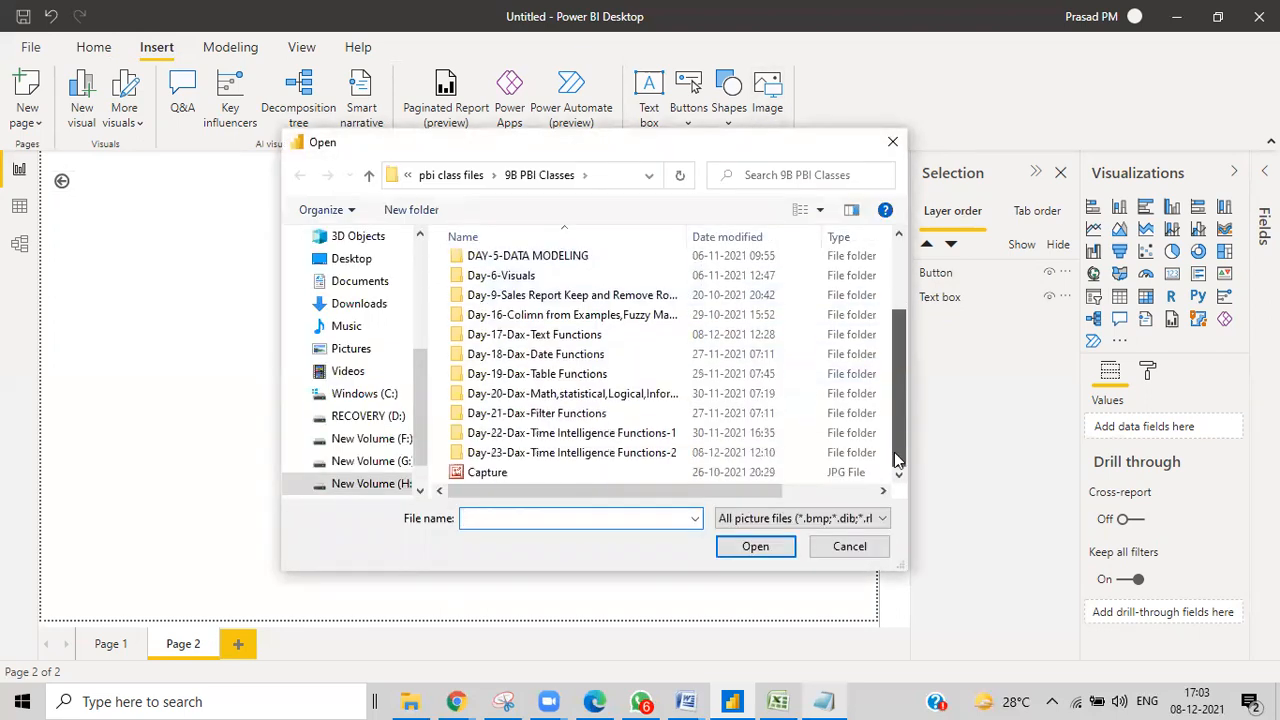
{"action": "left_click", "coordinate": [487, 474]}
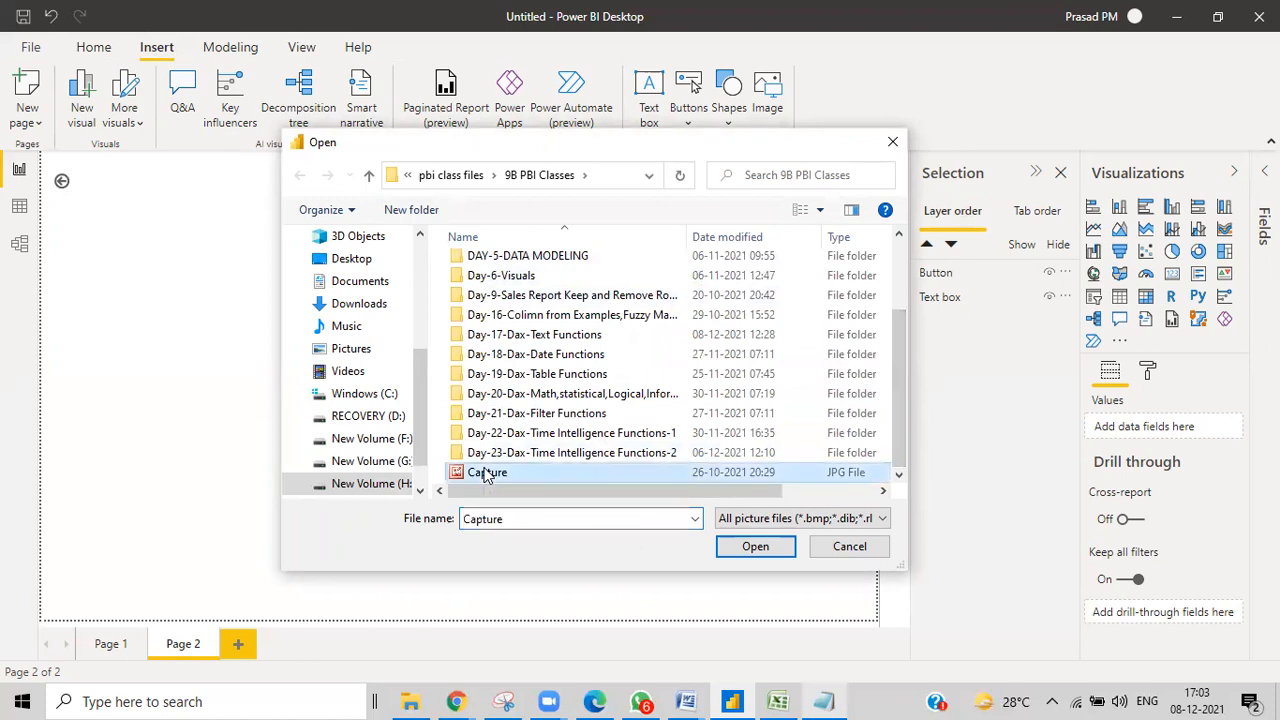
{"action": "left_click", "coordinate": [755, 546]}
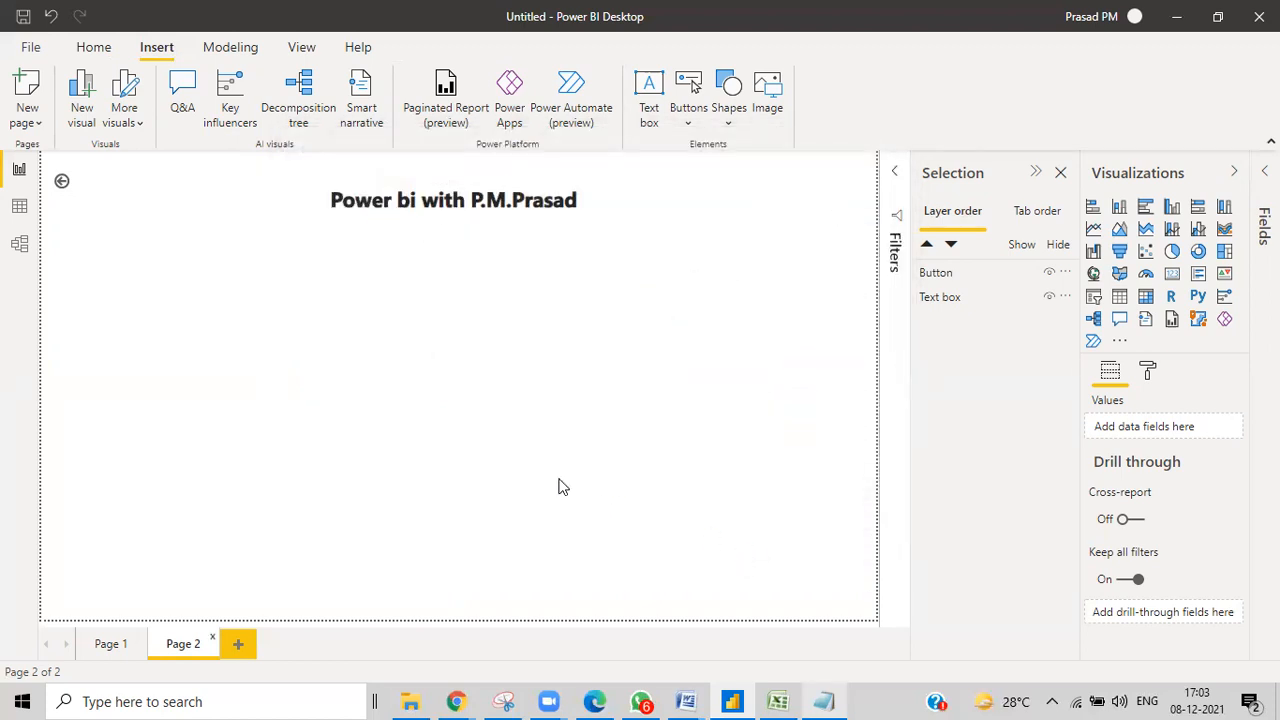
{"action": "left_click_drag", "start_coordinate": [263, 503], "coordinate": [135, 314]}
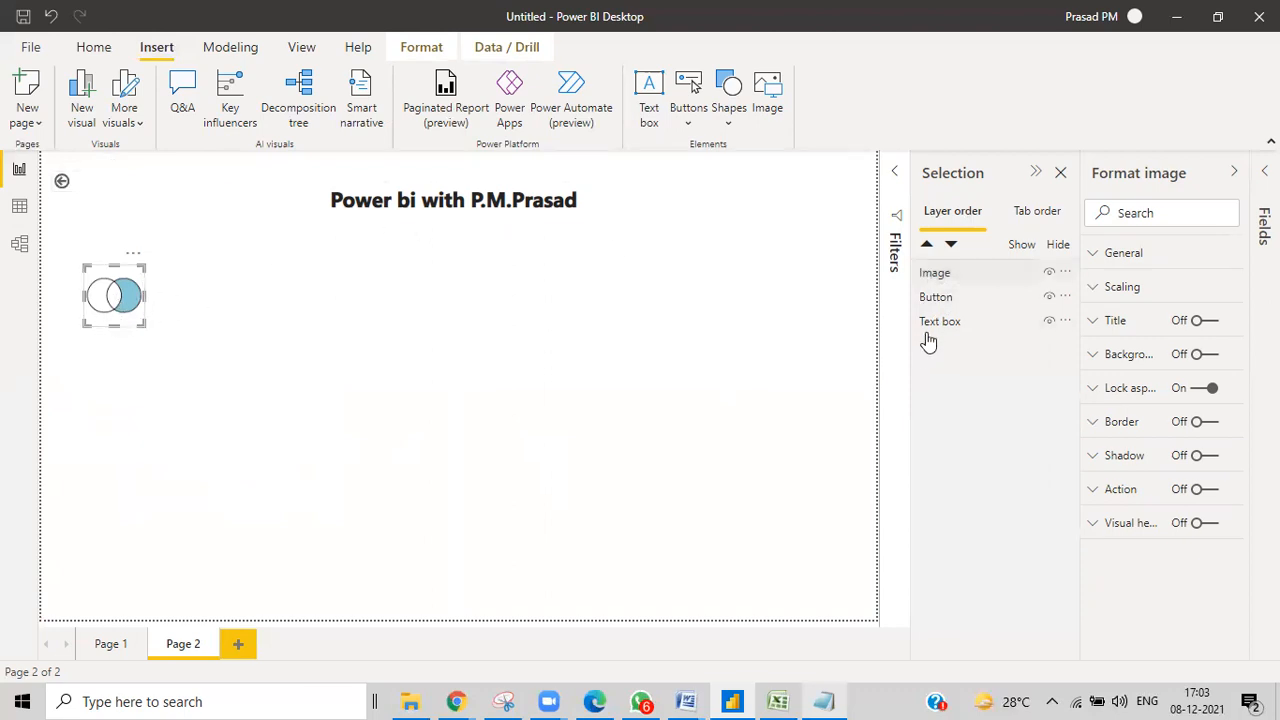
Insert the PowerBI picture from PBI Material > Day - 2 _ 3 _ PBI Basics and Bookmarks.
{"action": "left_click", "coordinate": [766, 110]}
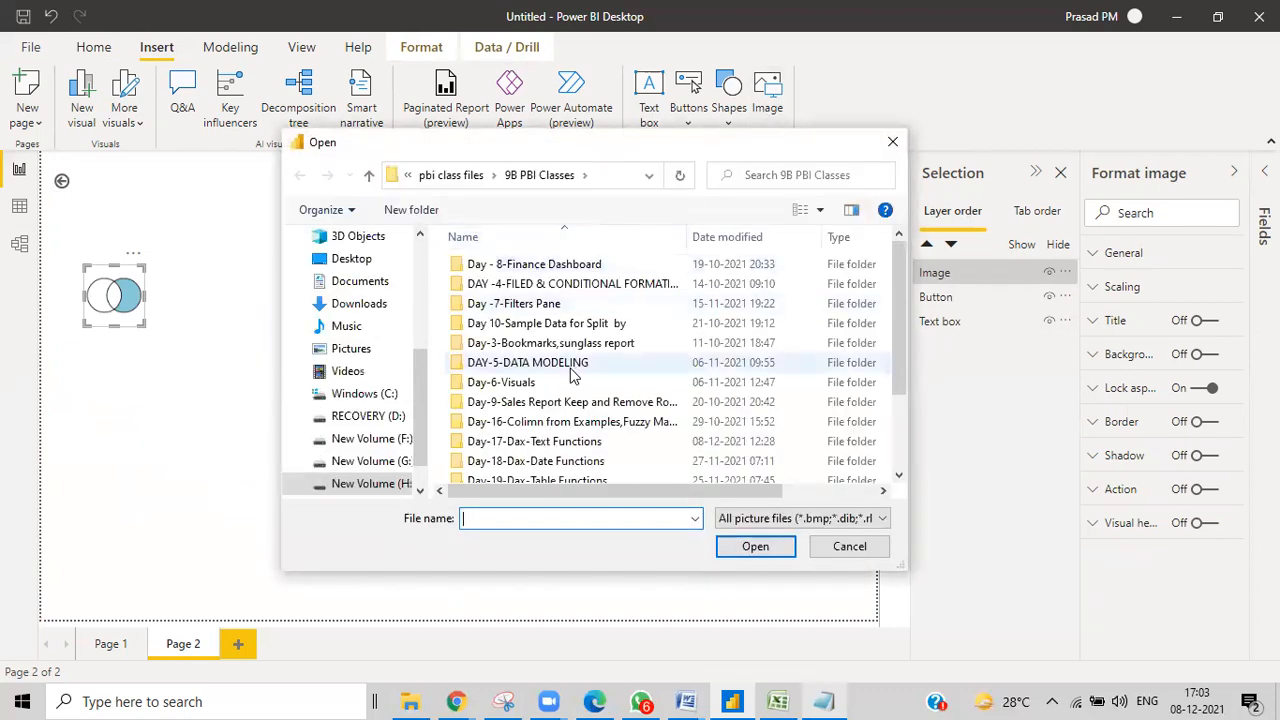
{"action": "left_click", "coordinate": [455, 175]}
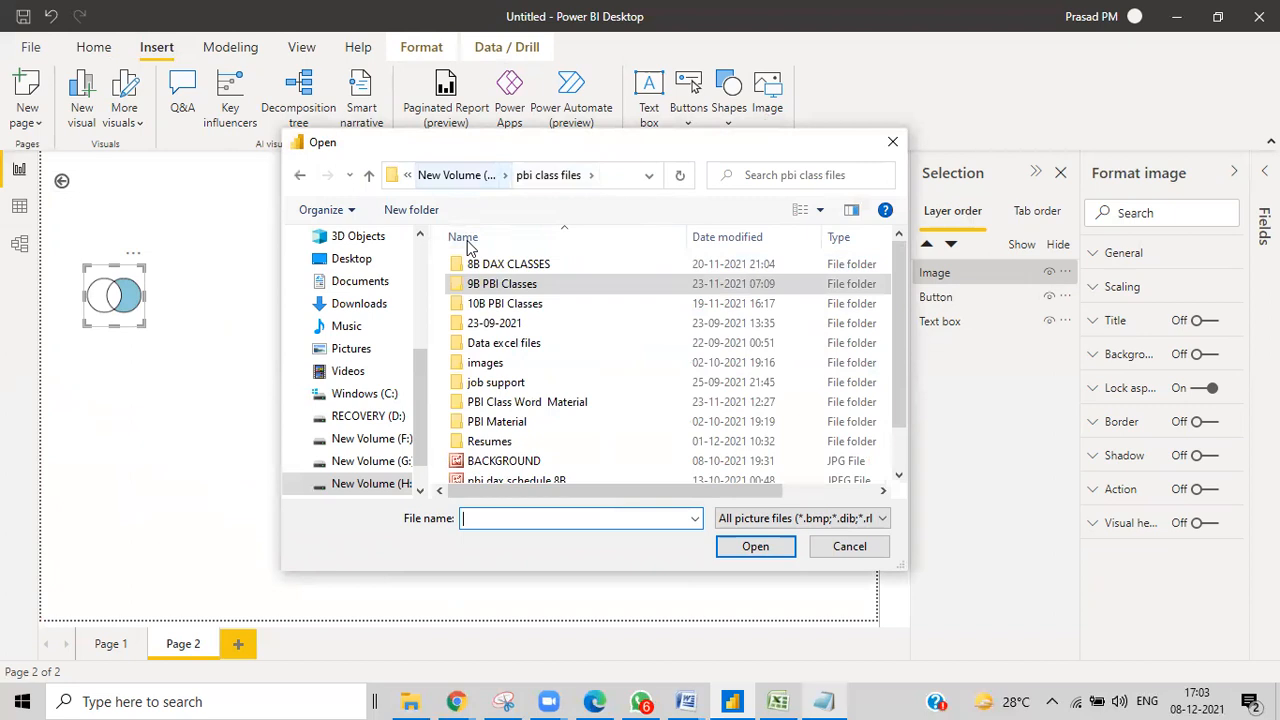
{"action": "left_click", "coordinate": [430, 175]}
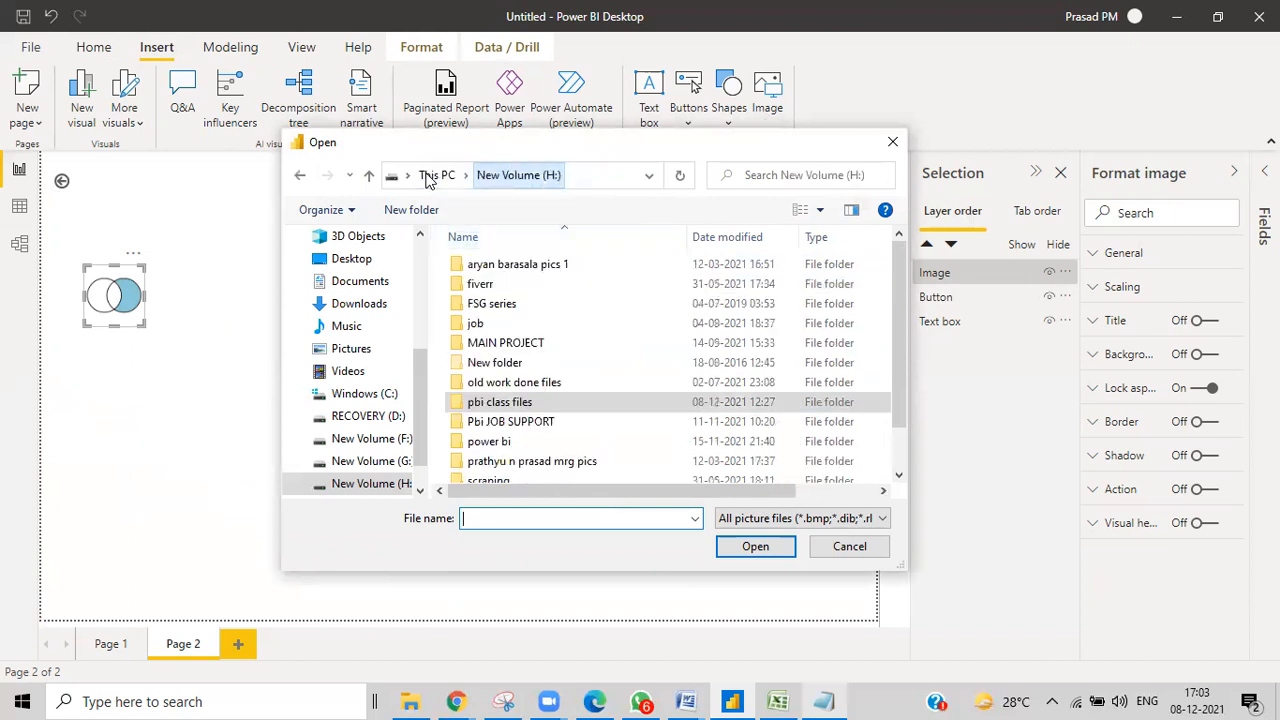
{"action": "double_click", "coordinate": [510, 405]}
{"action": "scroll", "coordinate": [523, 356], "scroll_direction": "down", "scroll_amount": 1}
{"action": "double_click", "coordinate": [496, 374]}
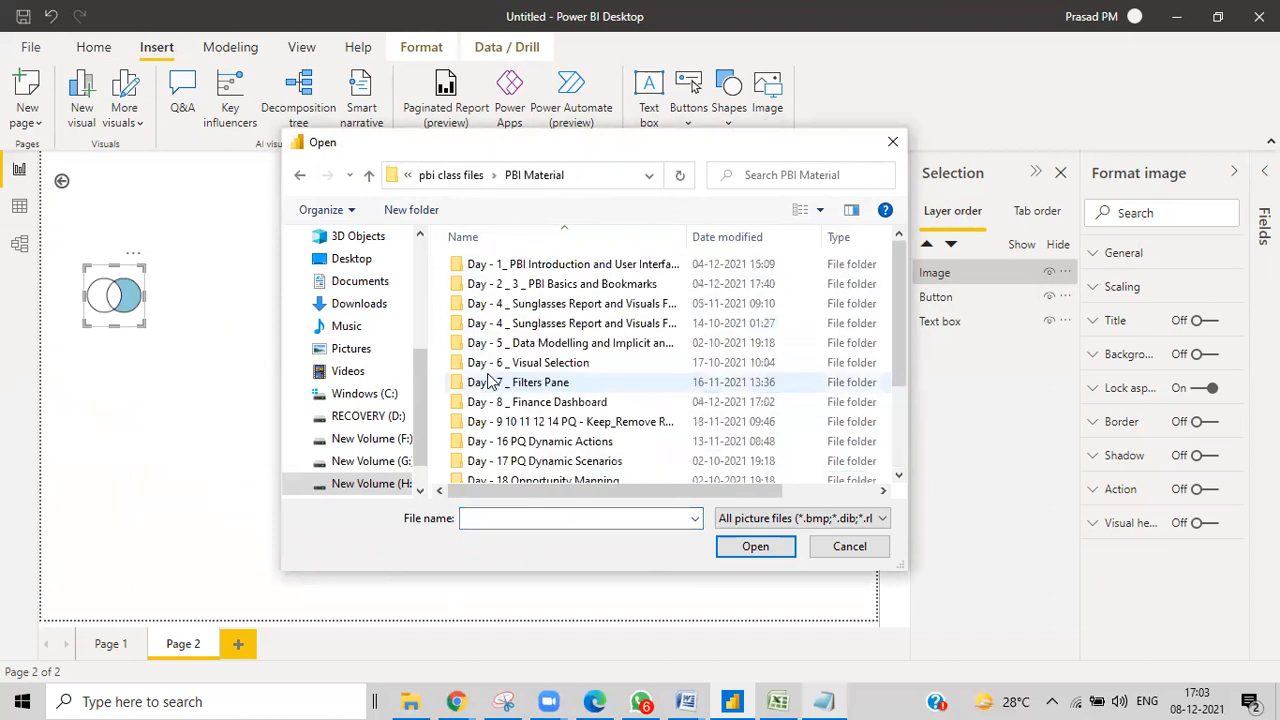
{"action": "double_click", "coordinate": [543, 286]}
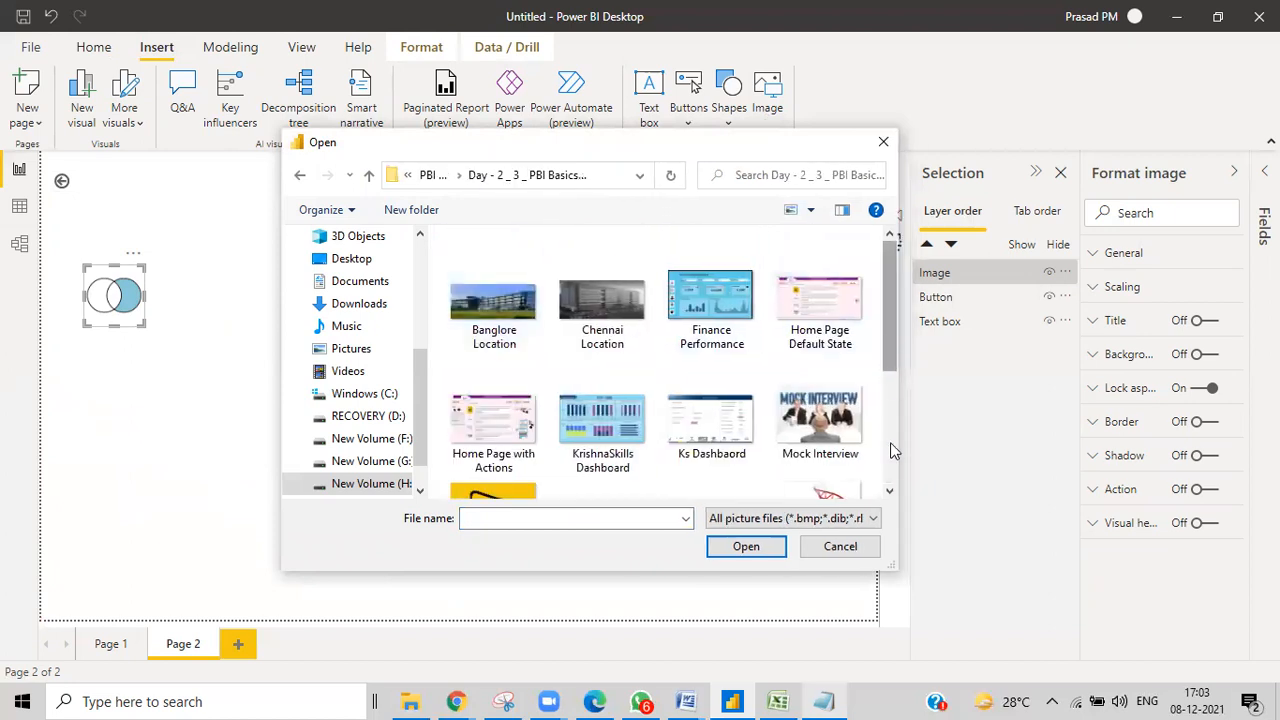
{"action": "scroll", "coordinate": [780, 400], "scroll_direction": "down", "scroll_amount": 3}
{"action": "left_click", "coordinate": [474, 324]}
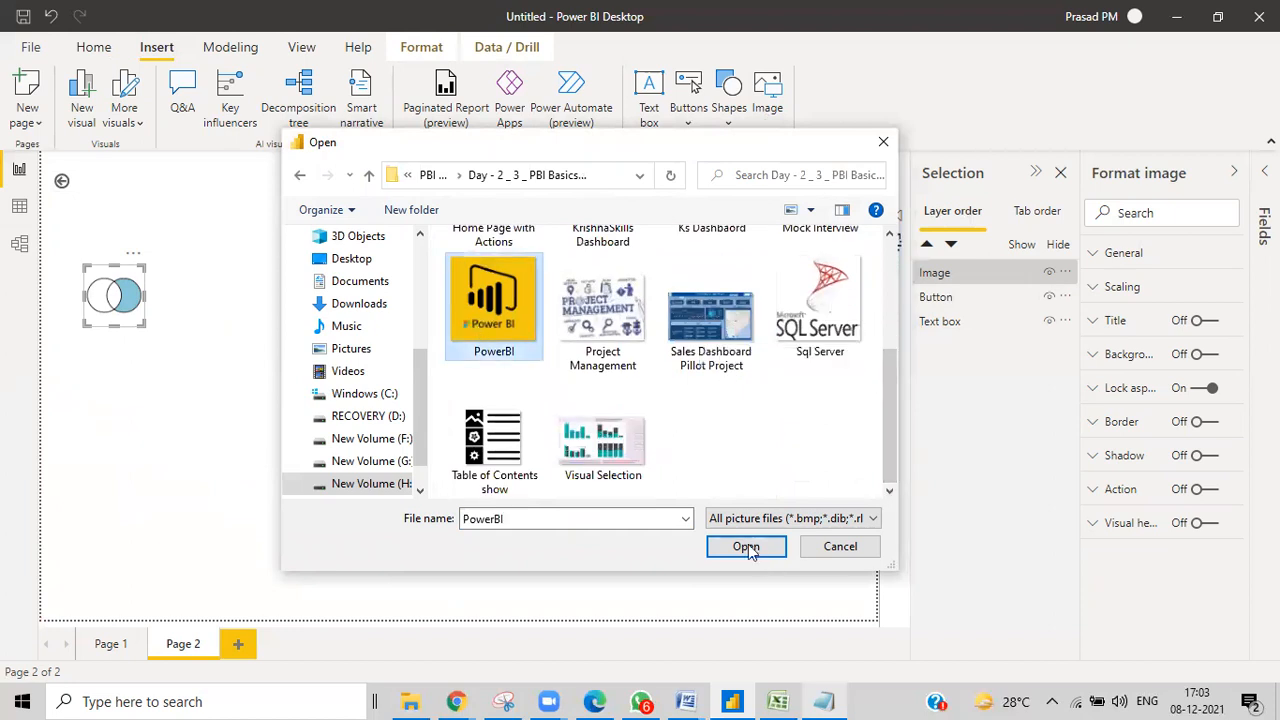
{"action": "left_click", "coordinate": [748, 546]}
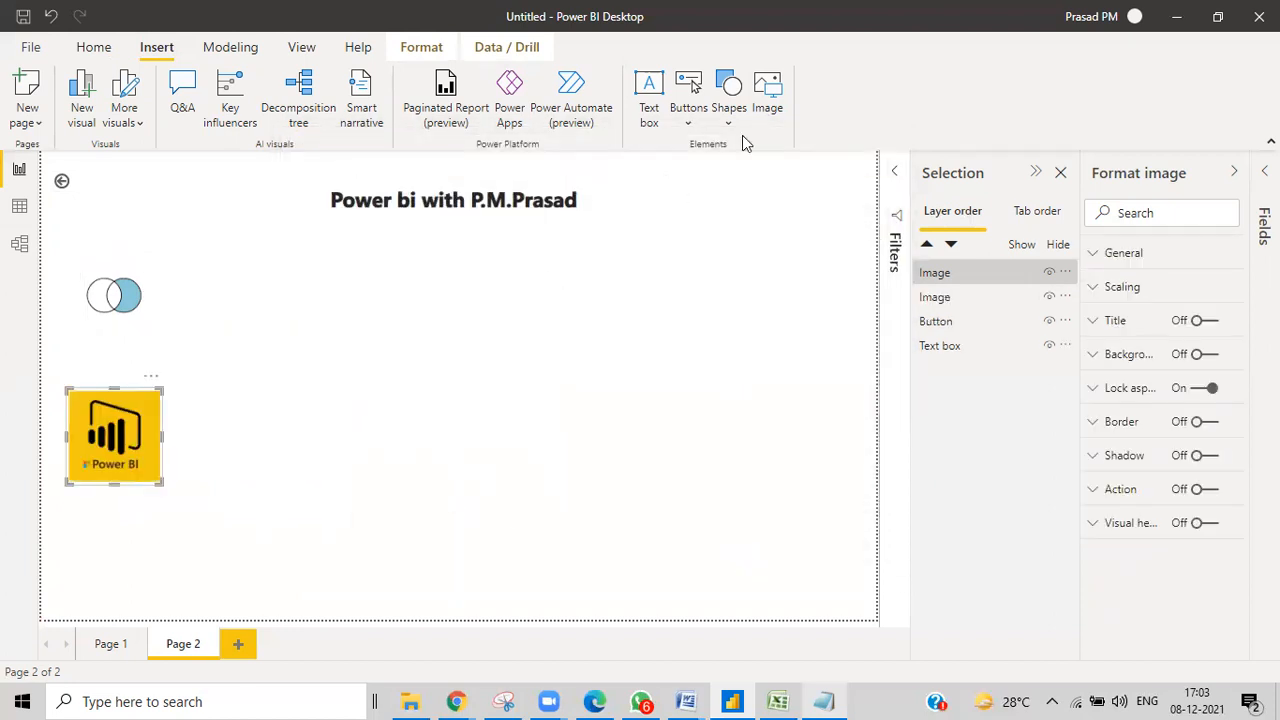
Insert the Sql Server picture from the same folder.
{"action": "left_click", "coordinate": [768, 100]}
{"action": "scroll", "coordinate": [583, 465], "scroll_direction": "down", "scroll_amount": 3}
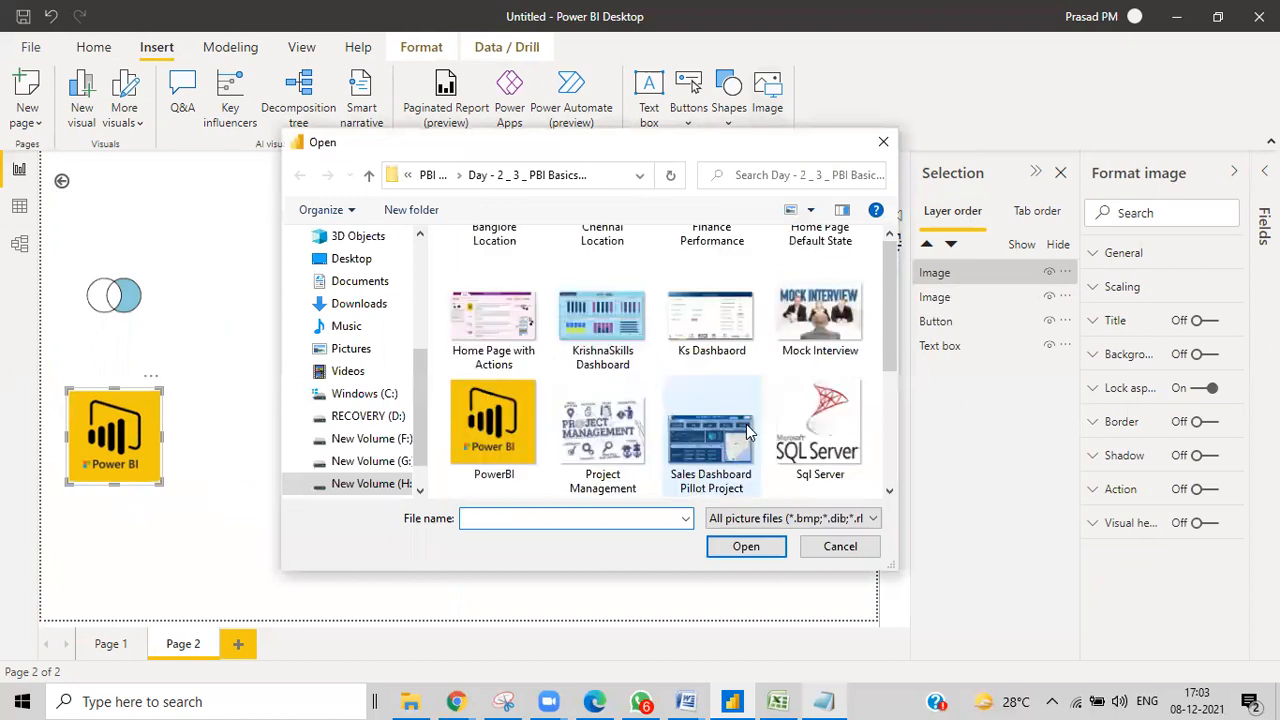
{"action": "left_click", "coordinate": [826, 313]}
{"action": "left_click", "coordinate": [746, 546]}
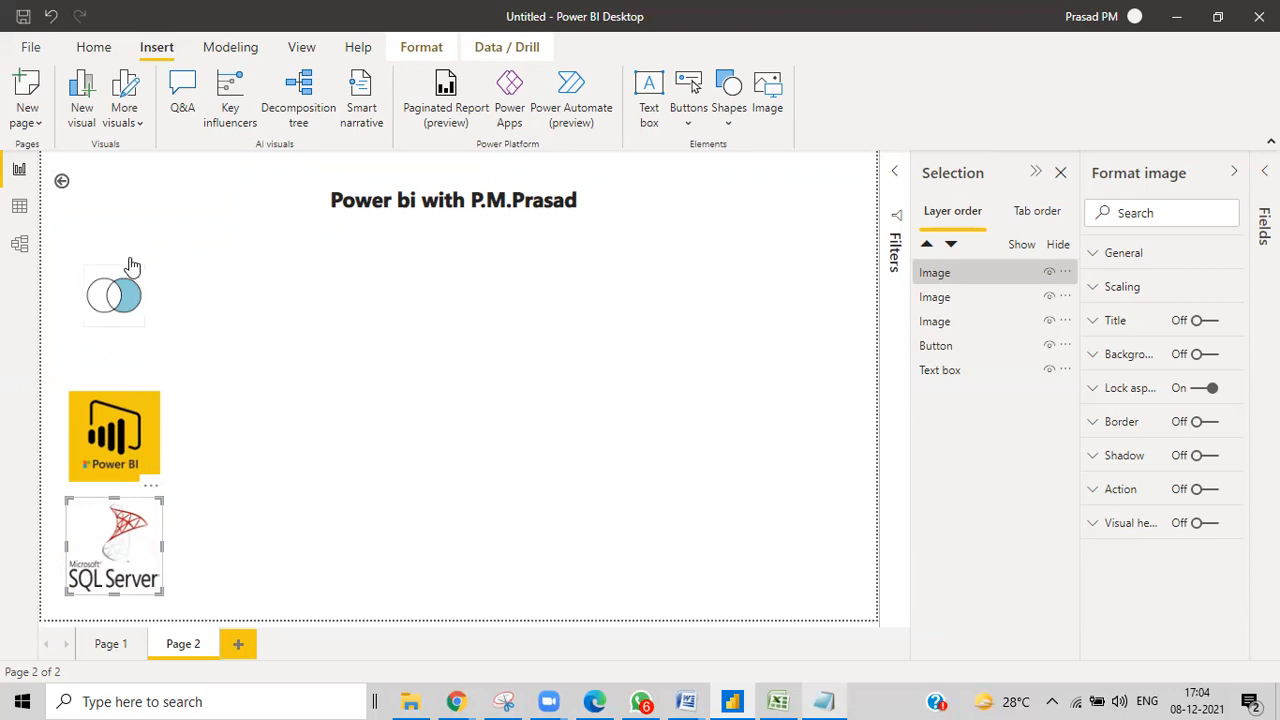
Stack the Venn, Power BI logo and SQL Server images at mid-page with left edges aligned.
{"action": "left_click_drag", "start_coordinate": [128, 447], "coordinate": [130, 384]}
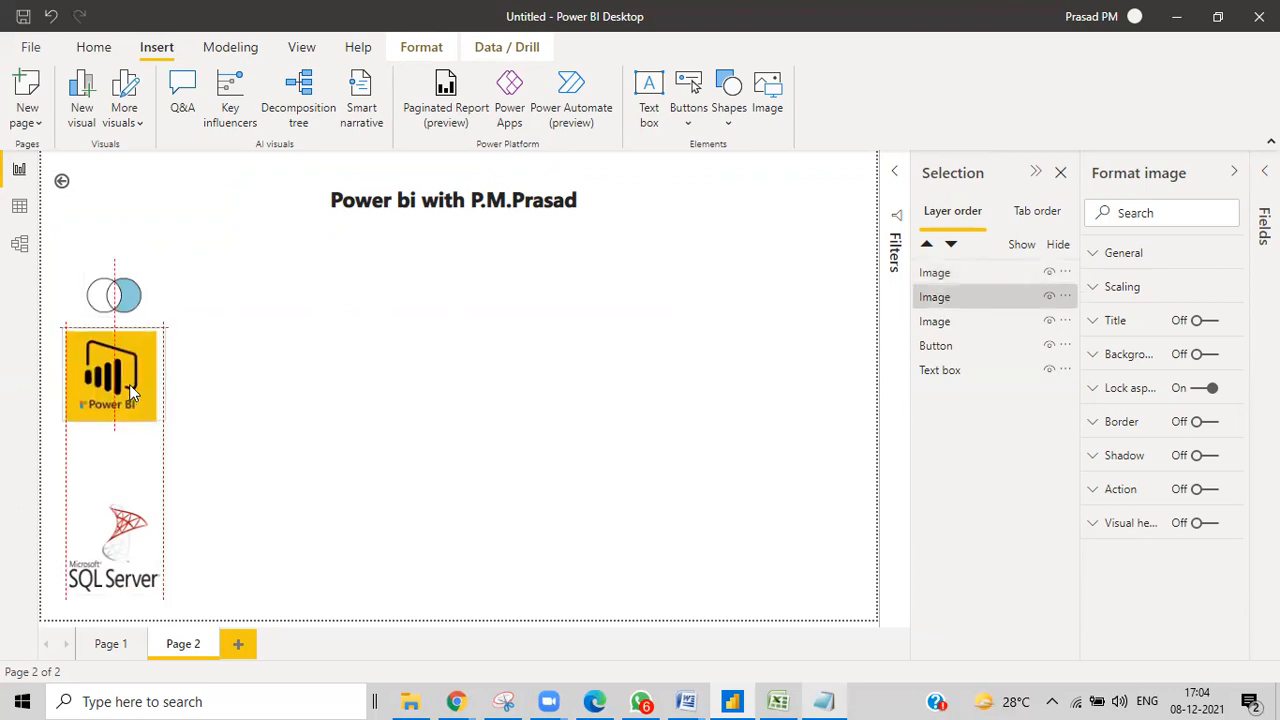
{"action": "left_click", "coordinate": [214, 428]}
{"action": "left_click_drag", "start_coordinate": [130, 377], "coordinate": [465, 409]}
{"action": "left_click_drag", "start_coordinate": [126, 297], "coordinate": [500, 302]}
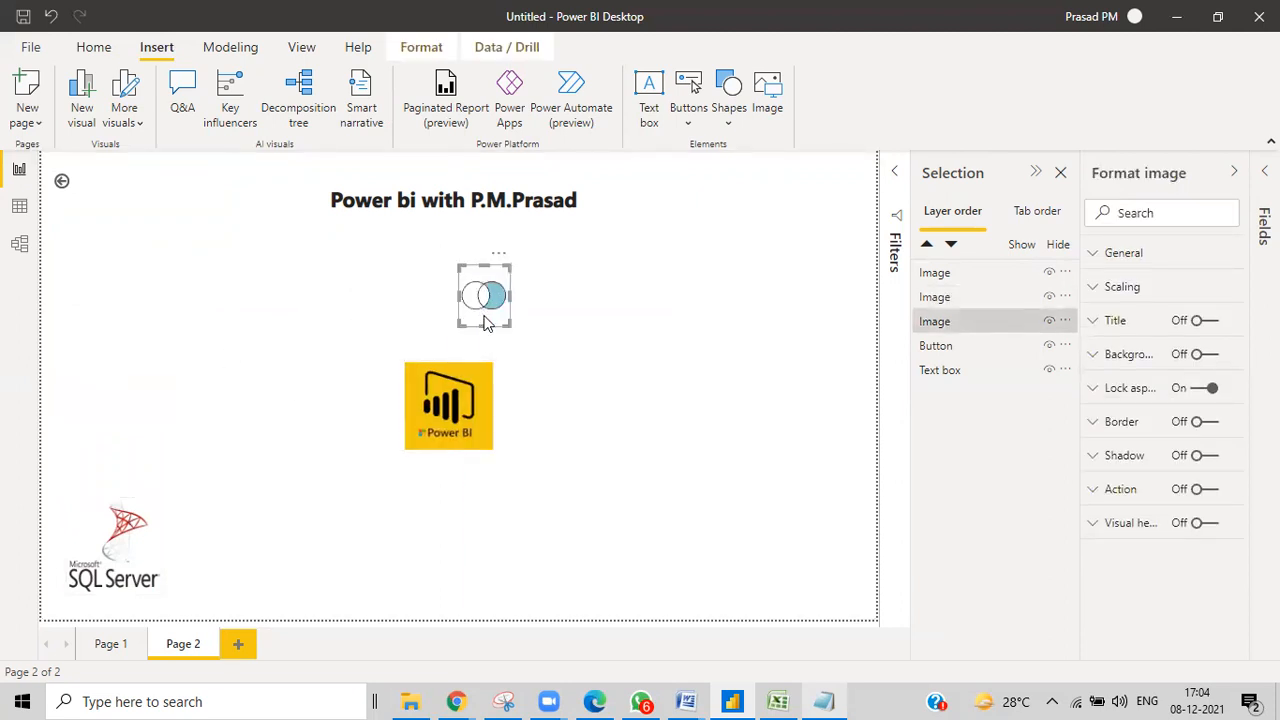
{"action": "left_click_drag", "start_coordinate": [131, 537], "coordinate": [465, 548]}
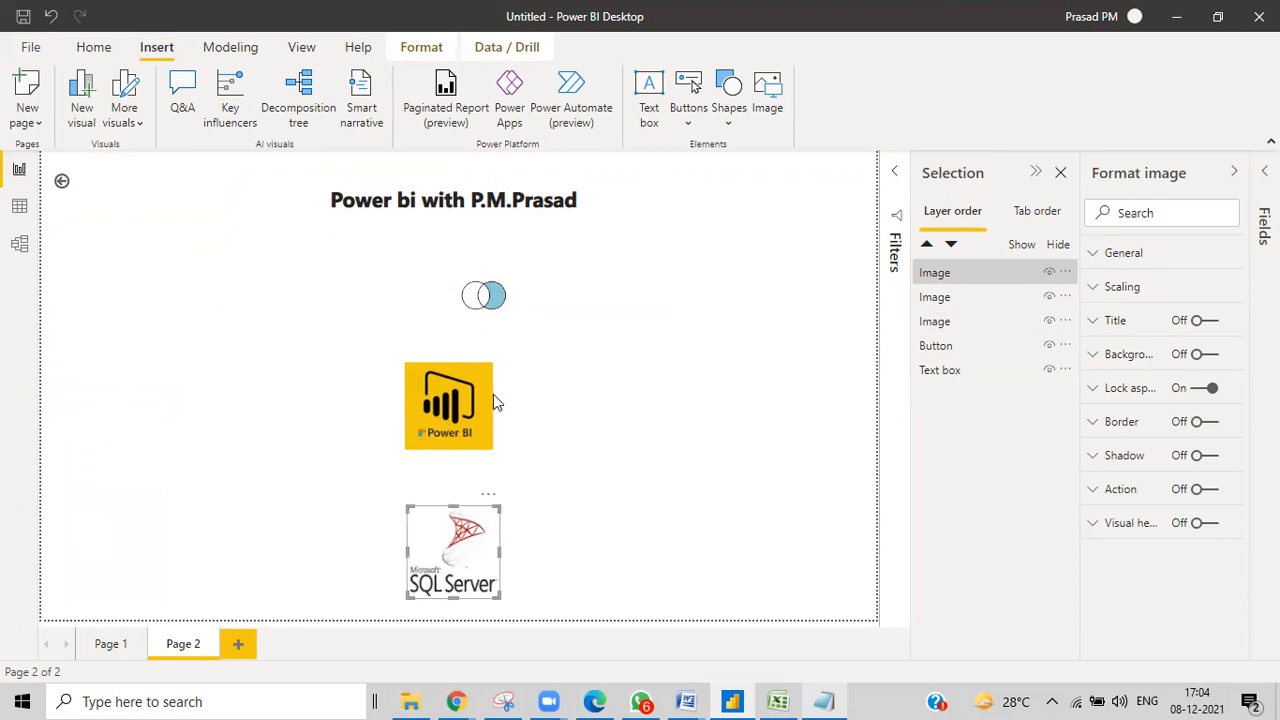
{"action": "left_click_drag", "start_coordinate": [475, 316], "coordinate": [430, 318]}
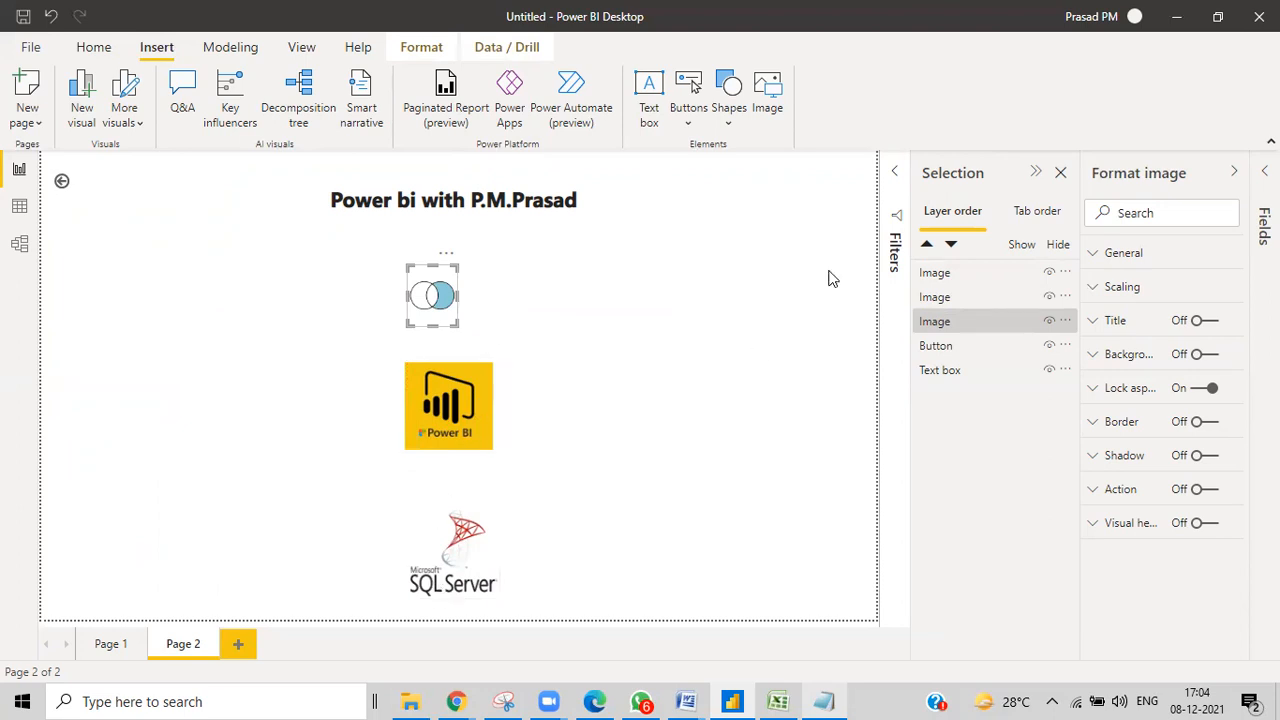
Add a rectangle, move it to the page's left edge and stretch it down to the bottom.
{"action": "left_click", "coordinate": [735, 120]}
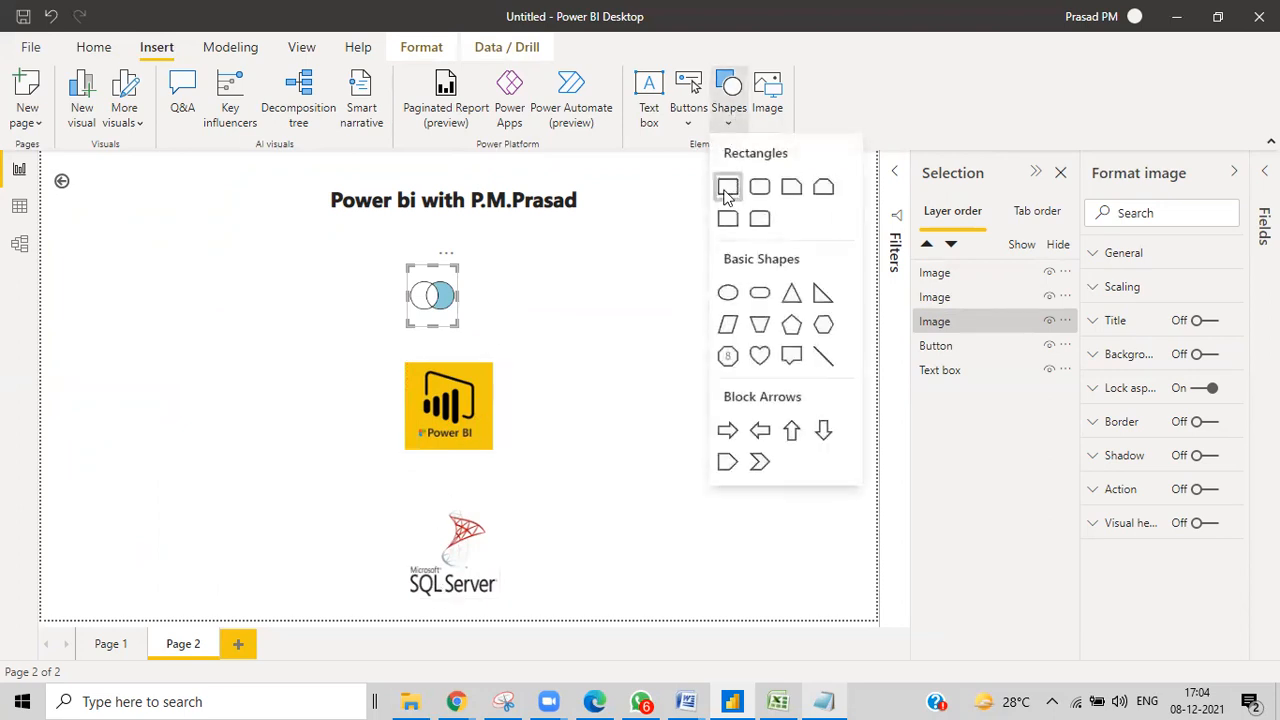
{"action": "left_click", "coordinate": [729, 190]}
{"action": "left_click_drag", "start_coordinate": [114, 557], "coordinate": [67, 268]}
{"action": "left_click_drag", "start_coordinate": [136, 313], "coordinate": [150, 620]}
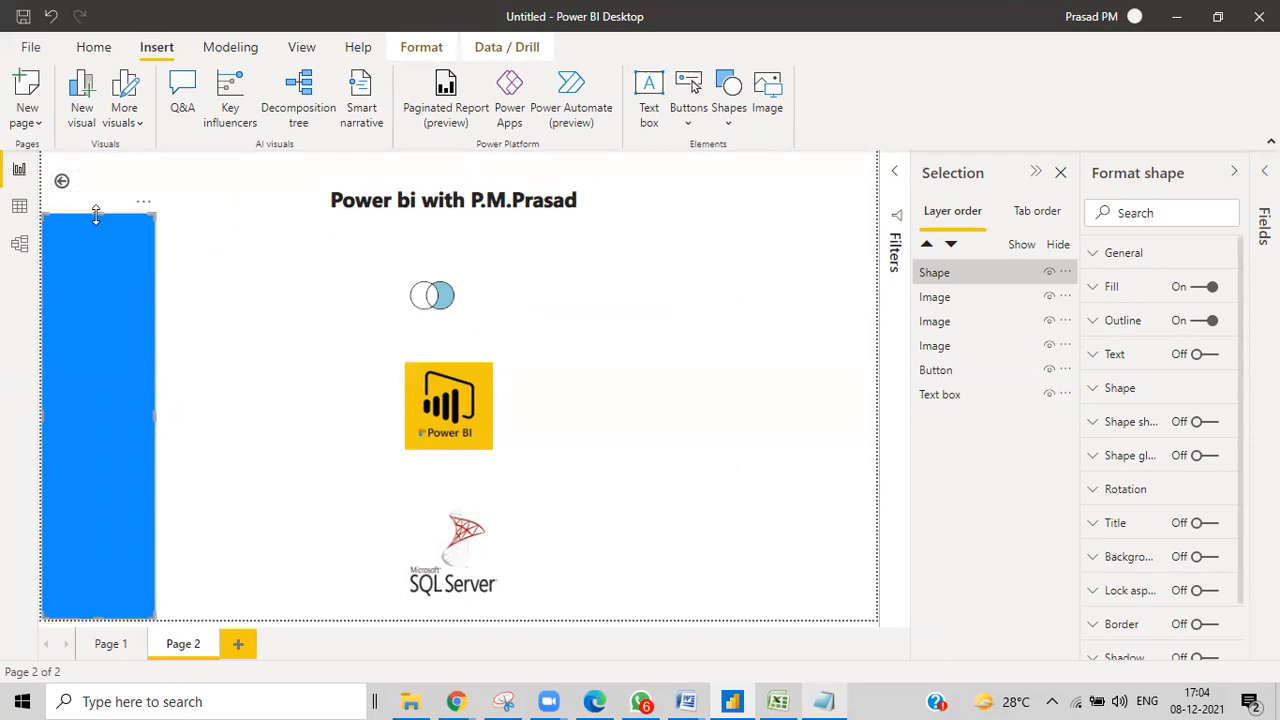
Move the back arrow out of the corner, extend the rectangle to the top, and put the Venn image on it.
{"action": "left_click_drag", "start_coordinate": [68, 184], "coordinate": [275, 265]}
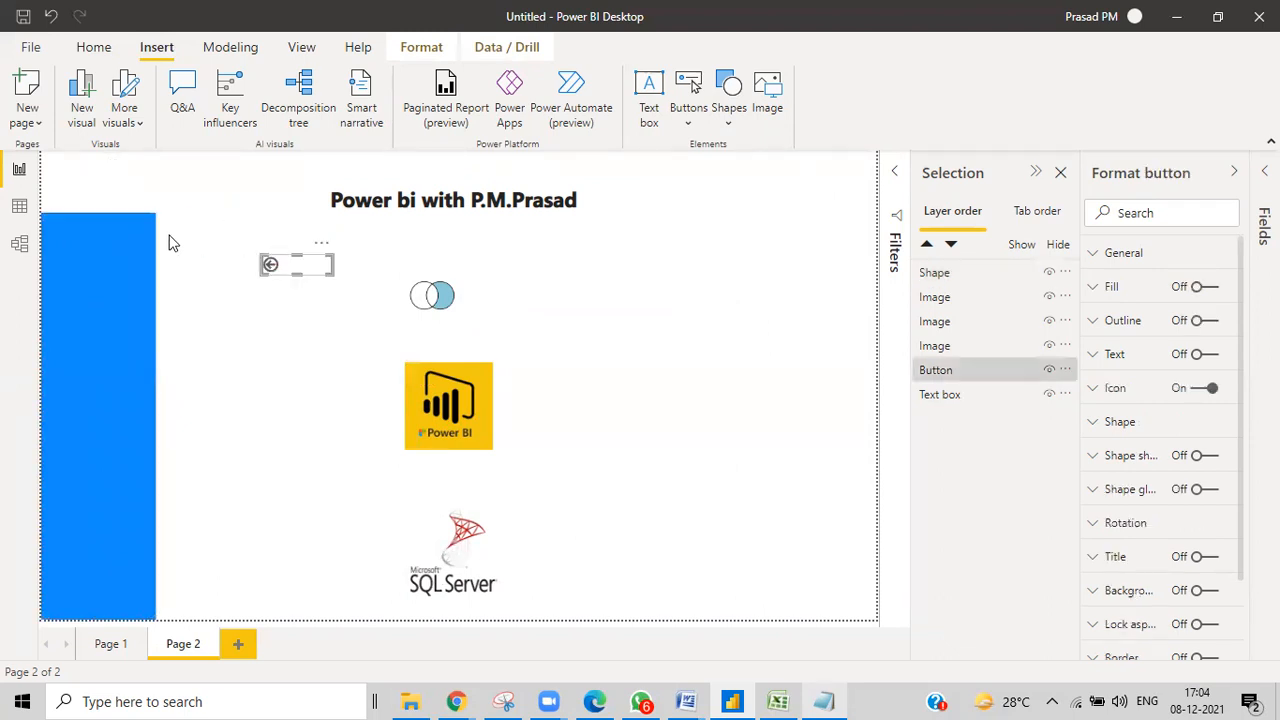
{"action": "left_click", "coordinate": [108, 222]}
{"action": "left_click_drag", "start_coordinate": [106, 212], "coordinate": [106, 152]}
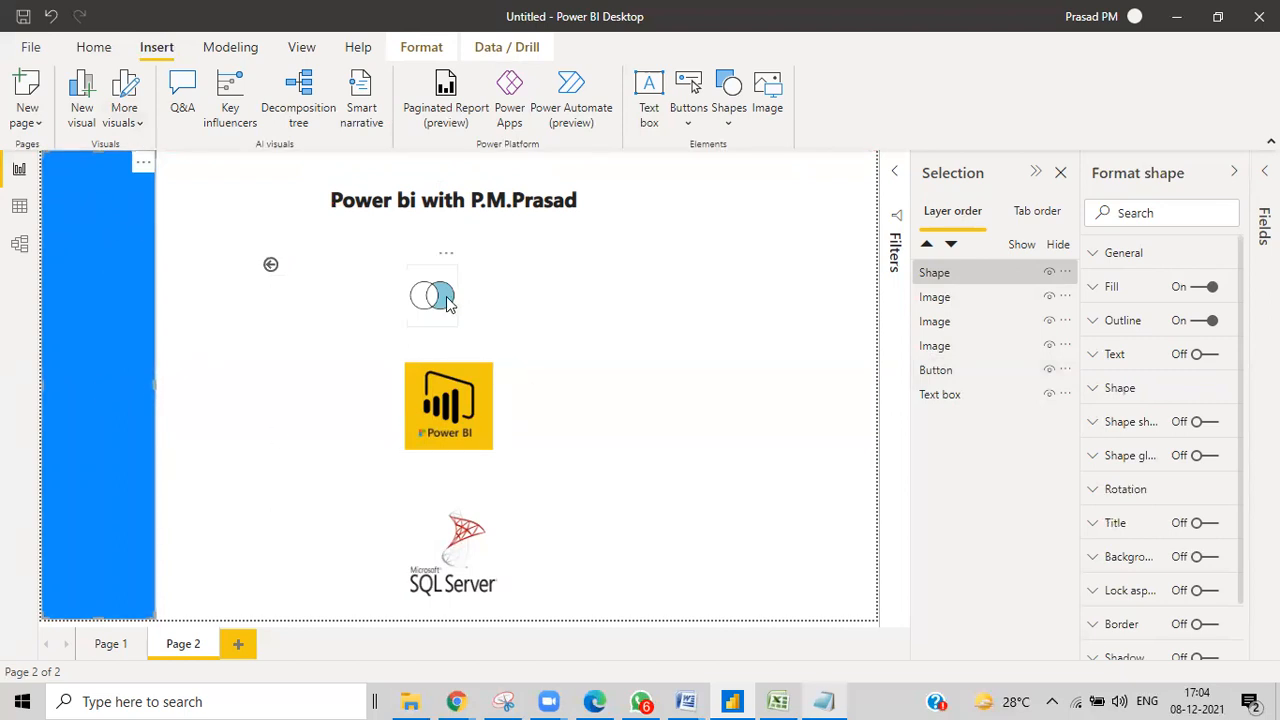
{"action": "left_click_drag", "start_coordinate": [96, 288], "coordinate": [110, 250]}
{"action": "left_click", "coordinate": [294, 377]}
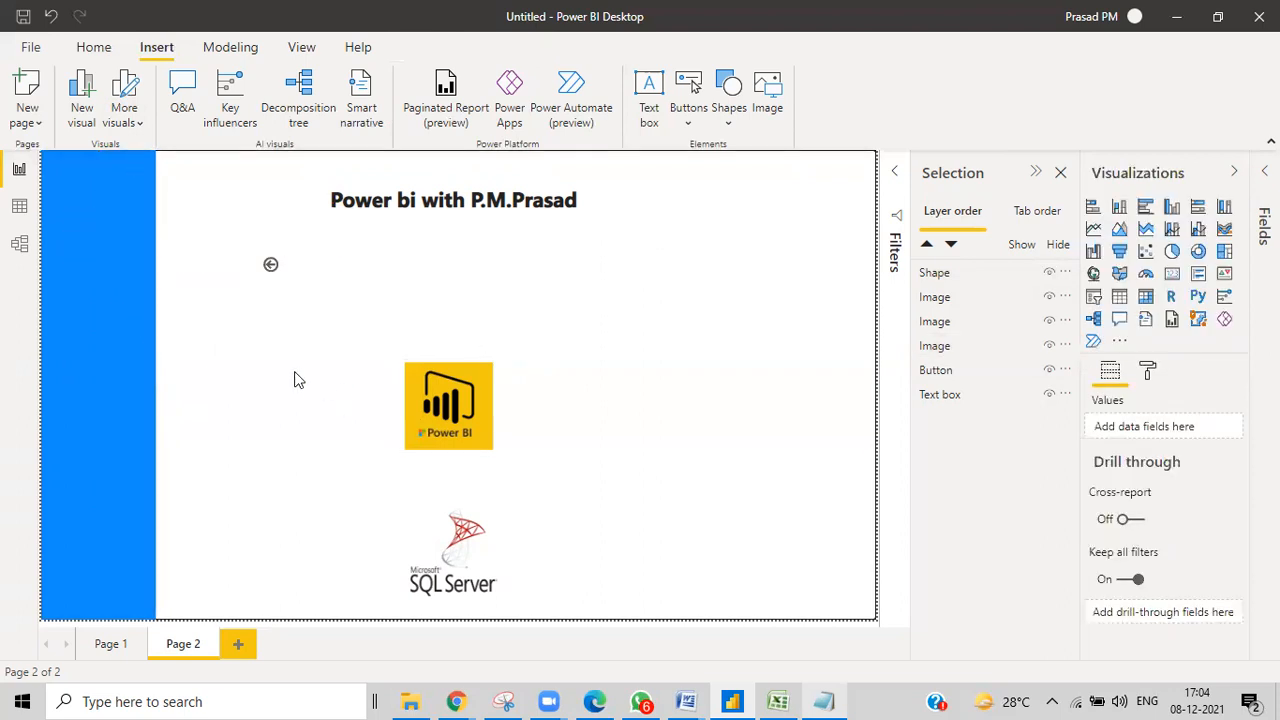
{"action": "left_click", "coordinate": [103, 392]}
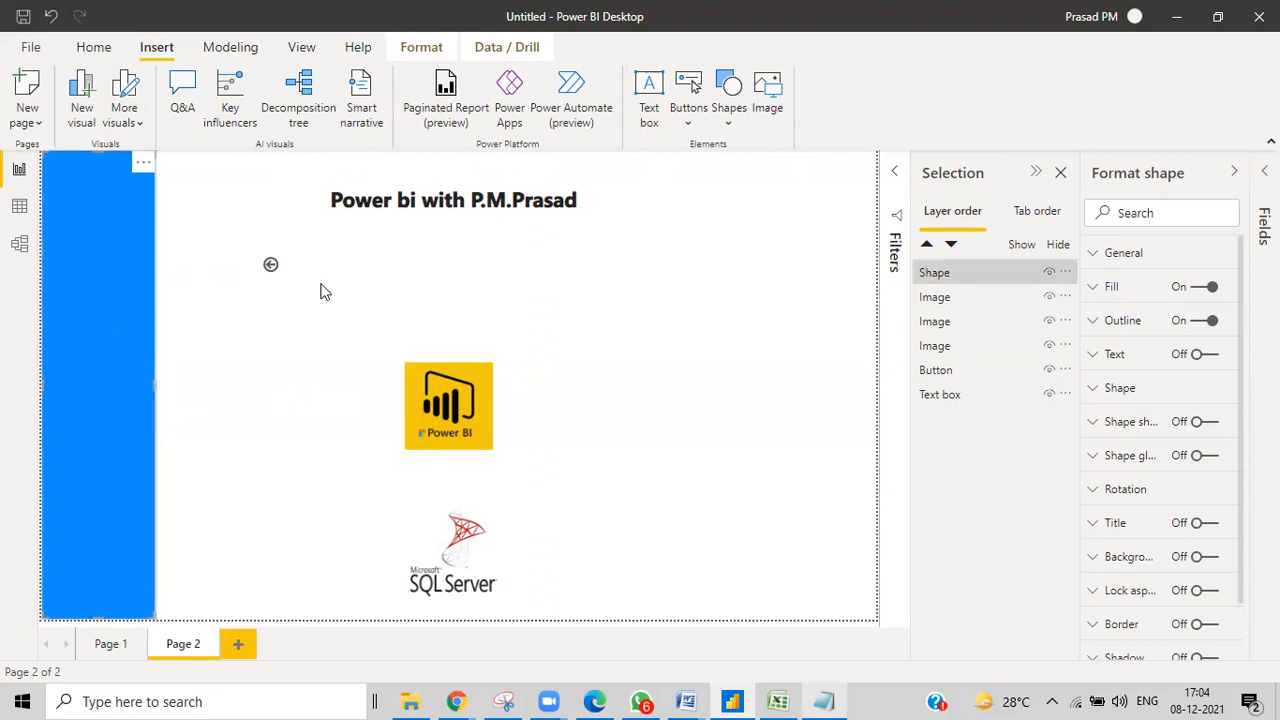
Send the blue rectangle to the bottom layer and drag the Power BI and SQL Server logos onto it.
{"action": "left_click", "coordinate": [421, 57]}
{"action": "left_click", "coordinate": [307, 124]}
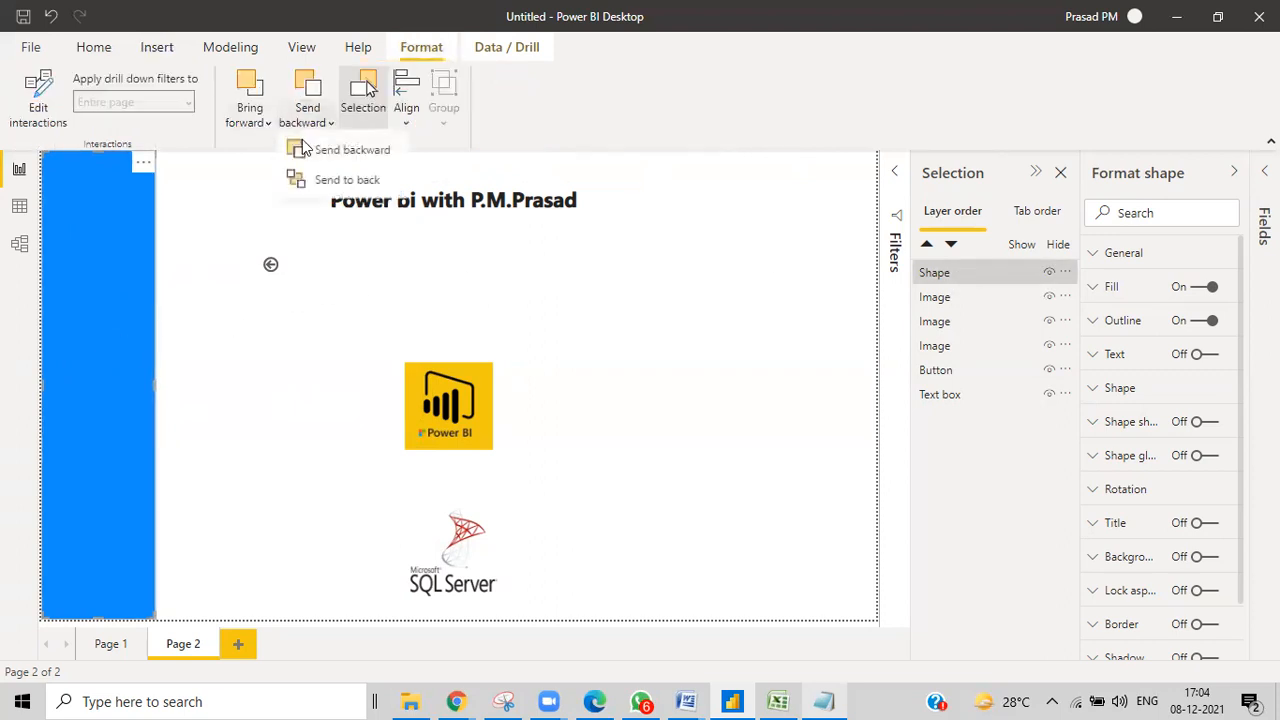
{"action": "left_click", "coordinate": [310, 150]}
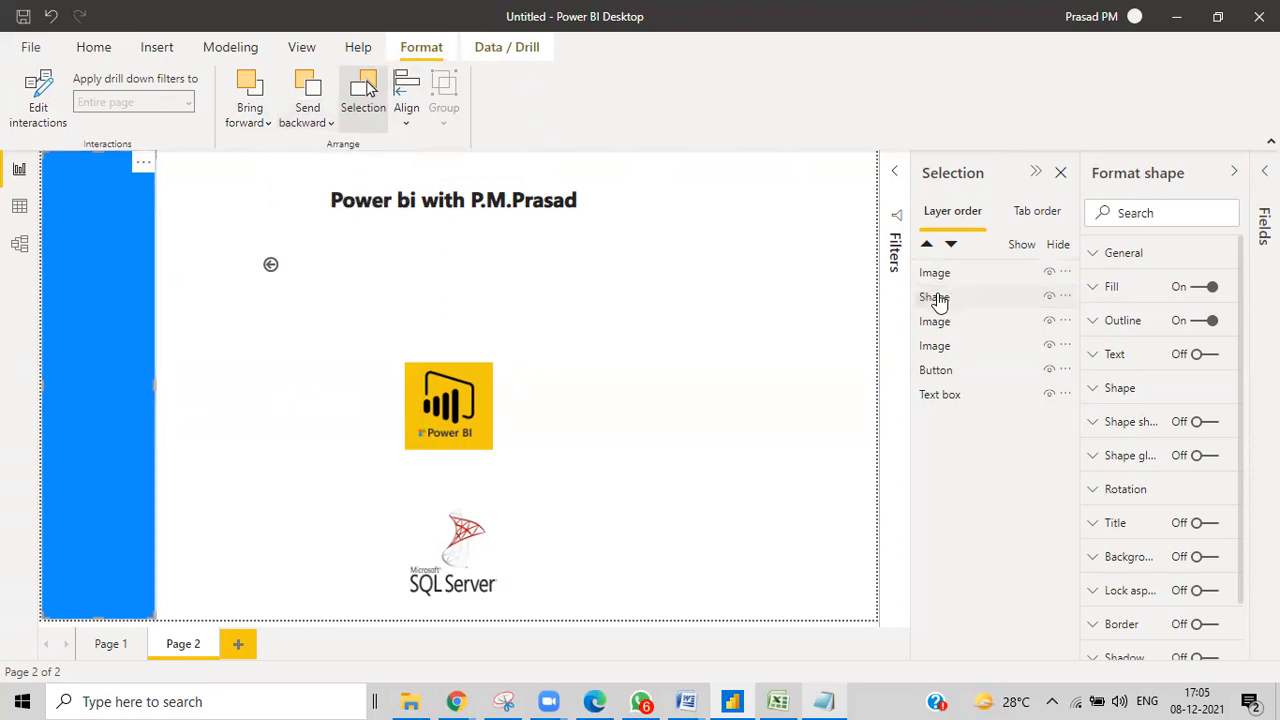
{"action": "left_click_drag", "start_coordinate": [939, 302], "coordinate": [940, 398]}
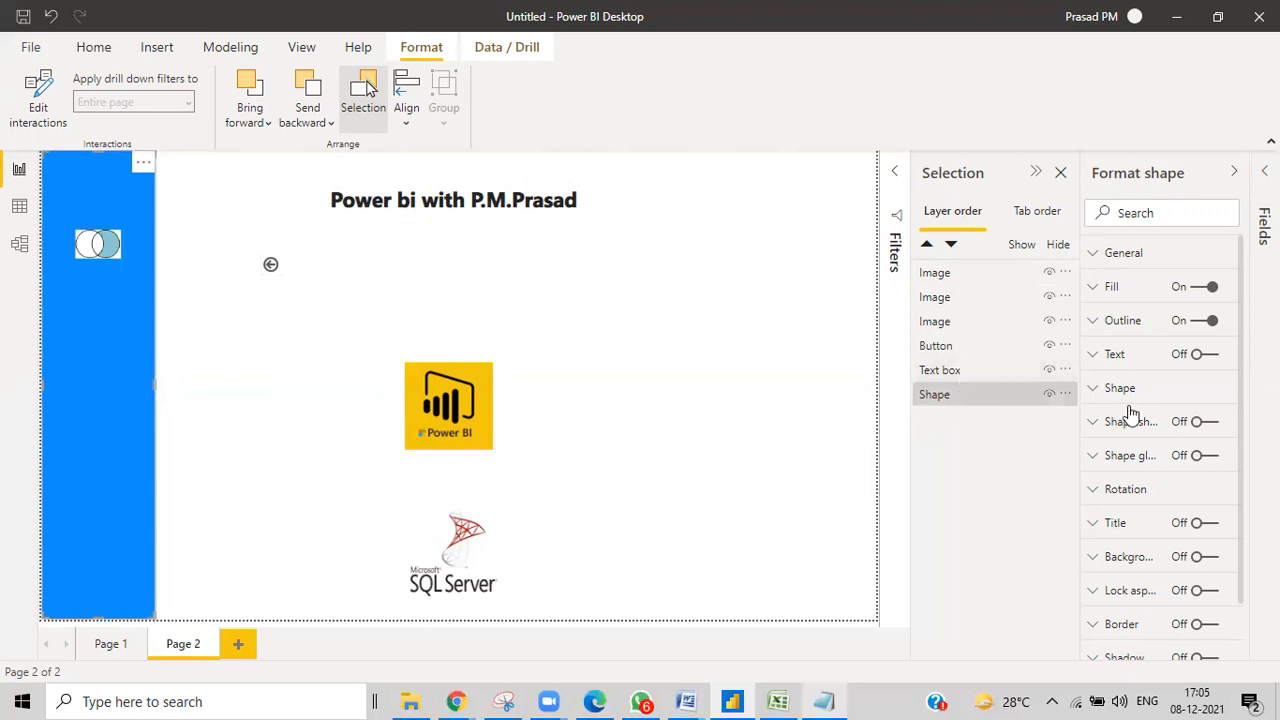
{"action": "left_click", "coordinate": [938, 398]}
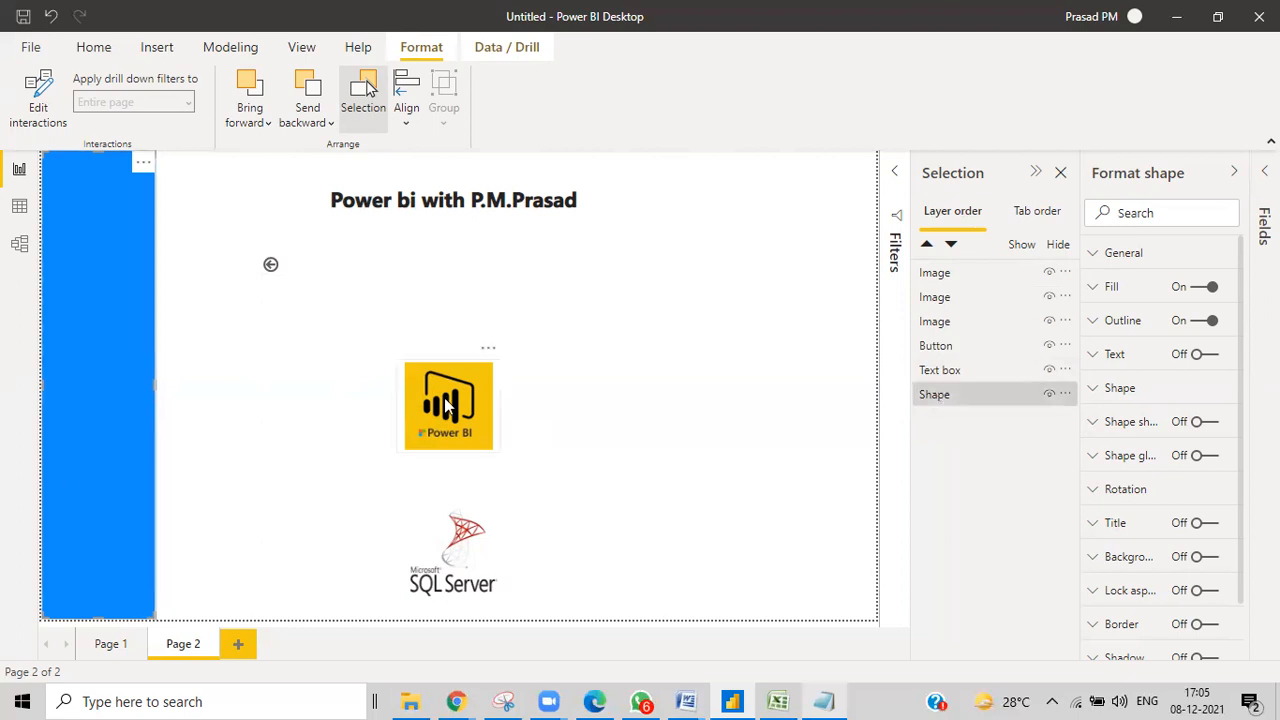
{"action": "left_click_drag", "start_coordinate": [448, 420], "coordinate": [101, 352]}
{"action": "left_click_drag", "start_coordinate": [409, 567], "coordinate": [52, 522]}
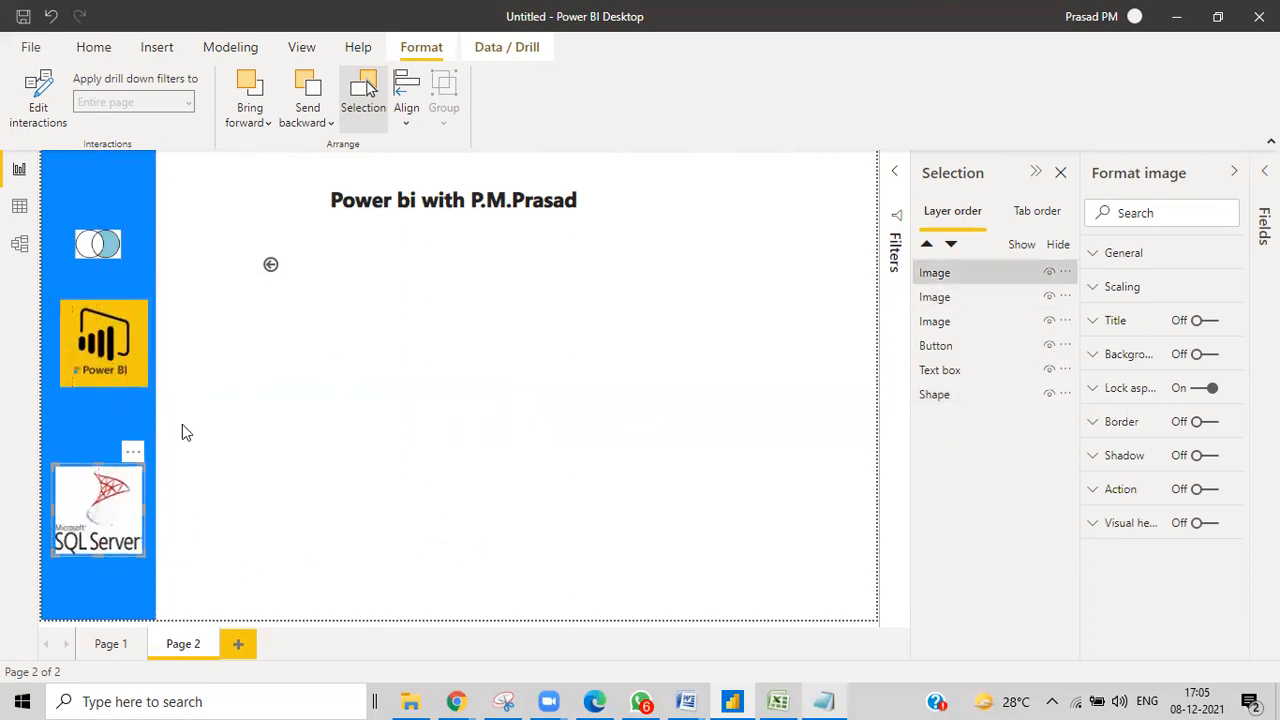
Move the back-arrow button to the top of the sidebar and Ctrl+select the three logos.
{"action": "left_click_drag", "start_coordinate": [288, 268], "coordinate": [97, 178]}
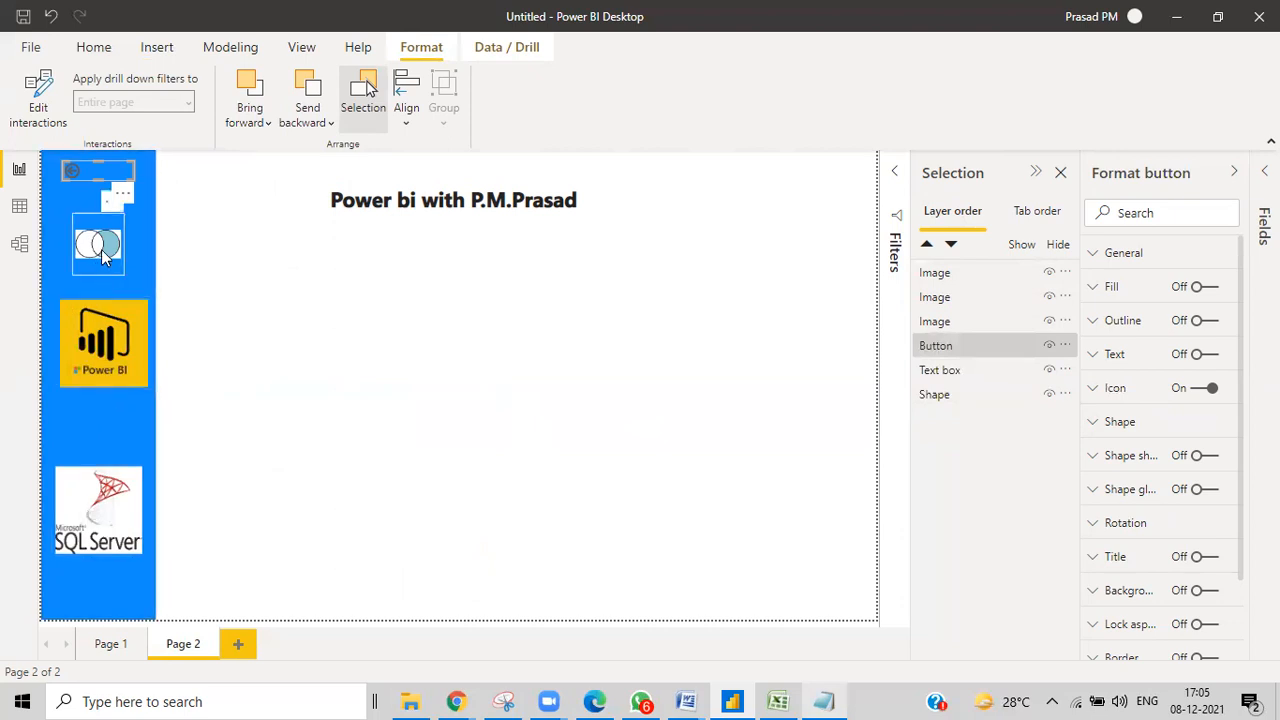
{"action": "left_click", "coordinate": [101, 252], "text": "ctrl"}
{"action": "left_click", "coordinate": [106, 345], "text": "ctrl"}
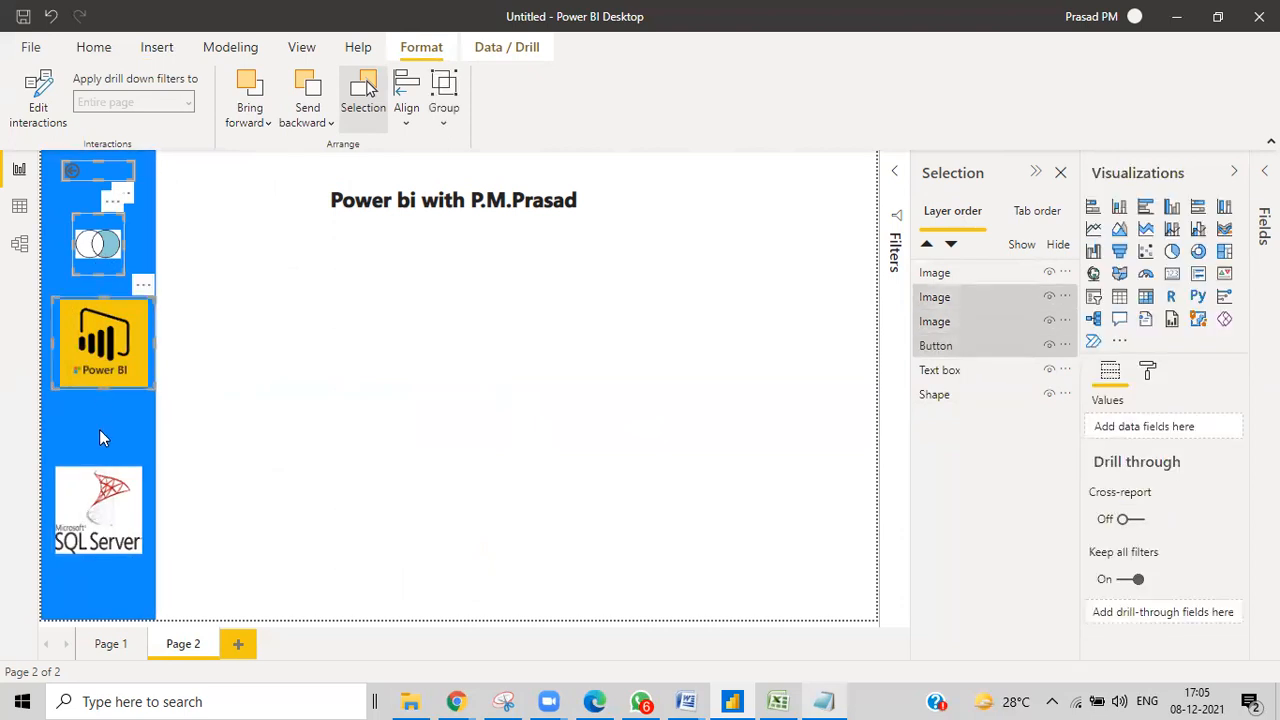
{"action": "left_click", "coordinate": [89, 496], "text": "ctrl"}
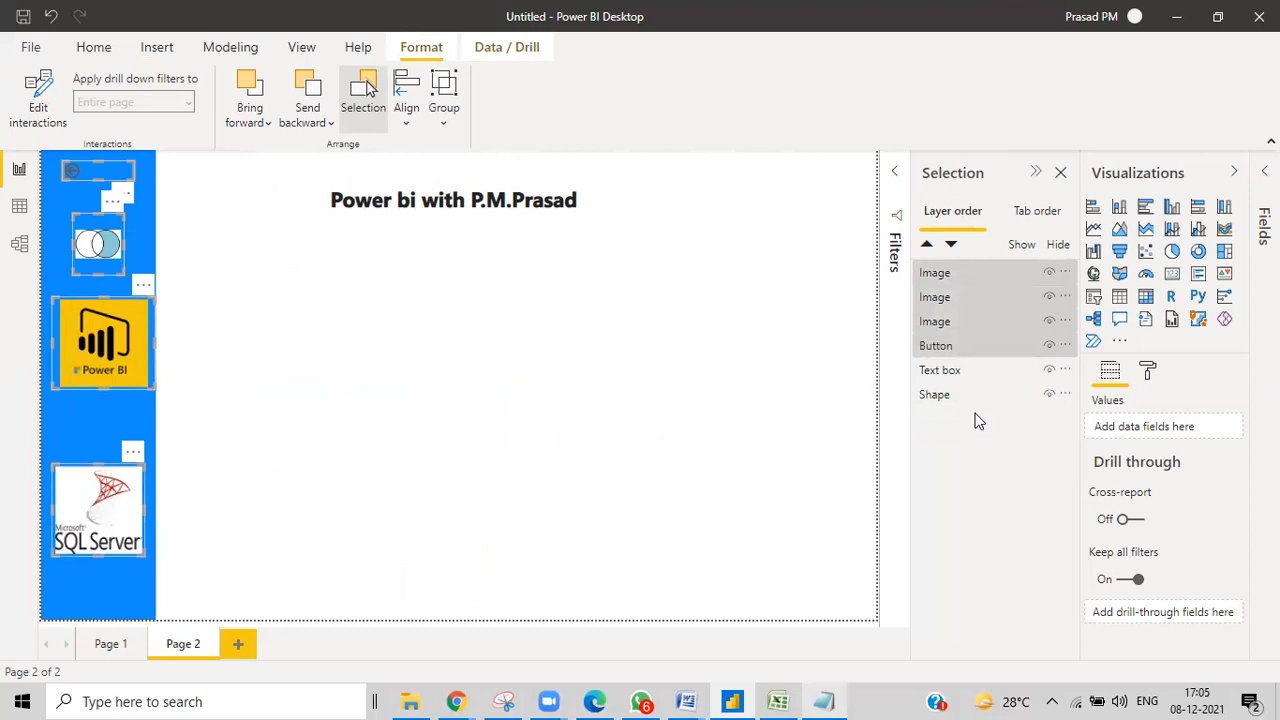
{"action": "left_click", "coordinate": [1149, 372]}
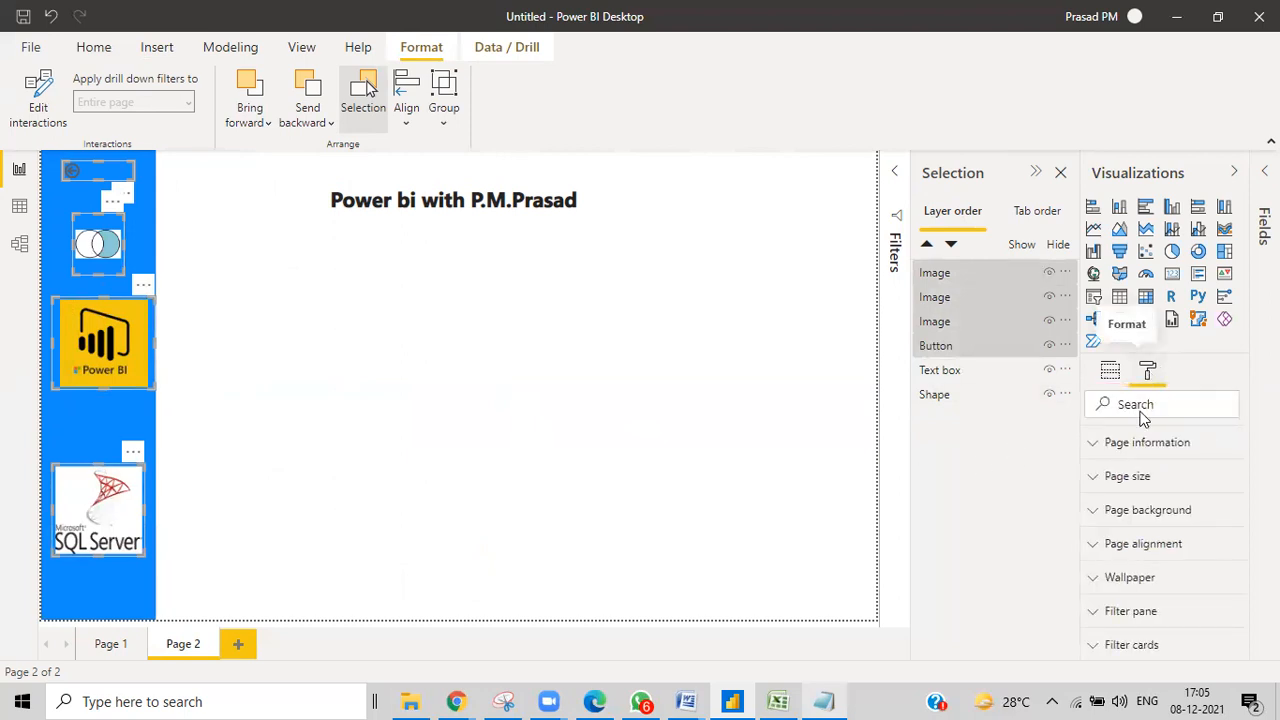
{"action": "left_click", "coordinate": [1097, 446]}
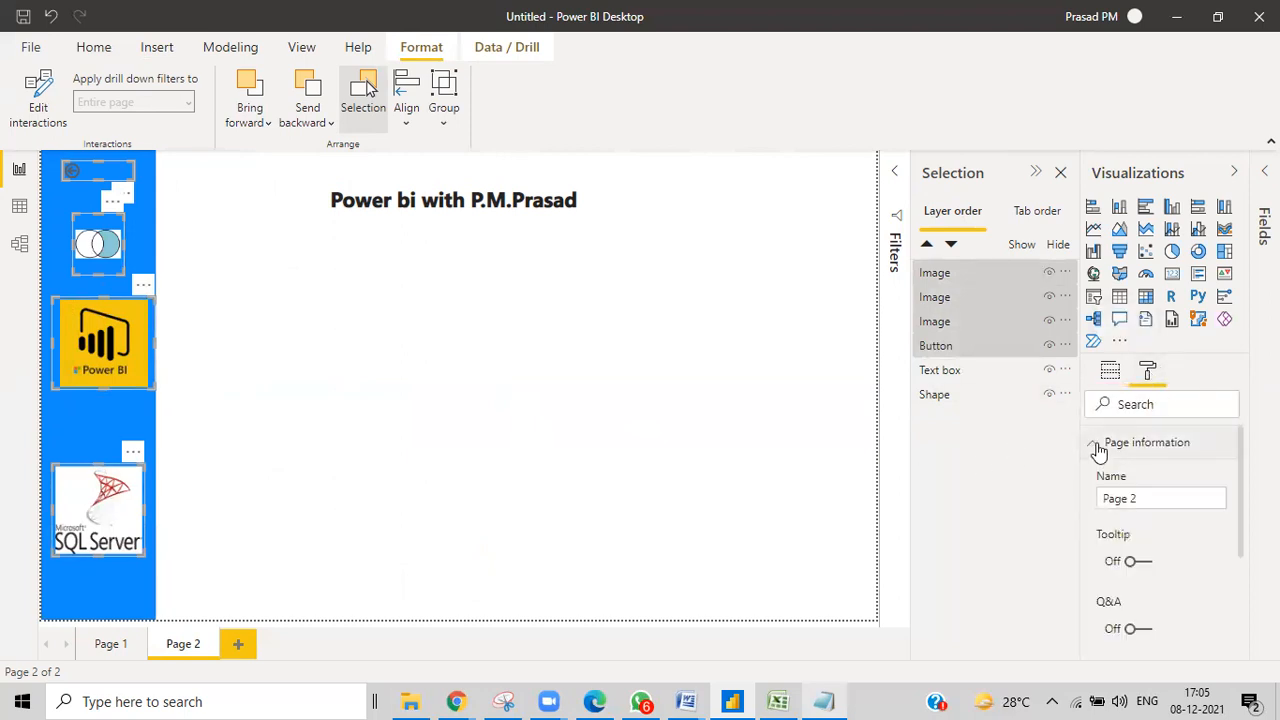
{"action": "left_click", "coordinate": [1099, 449]}
{"action": "left_click", "coordinate": [1100, 481]}
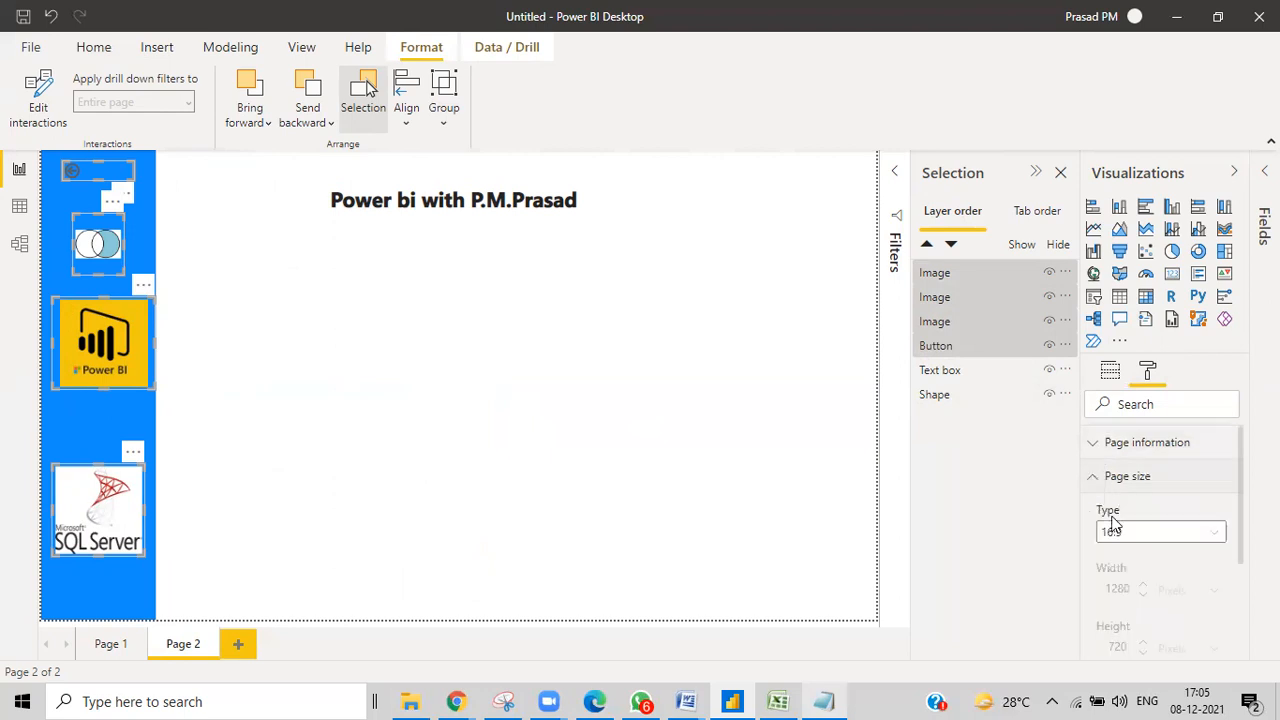
{"action": "left_click", "coordinate": [1092, 478]}
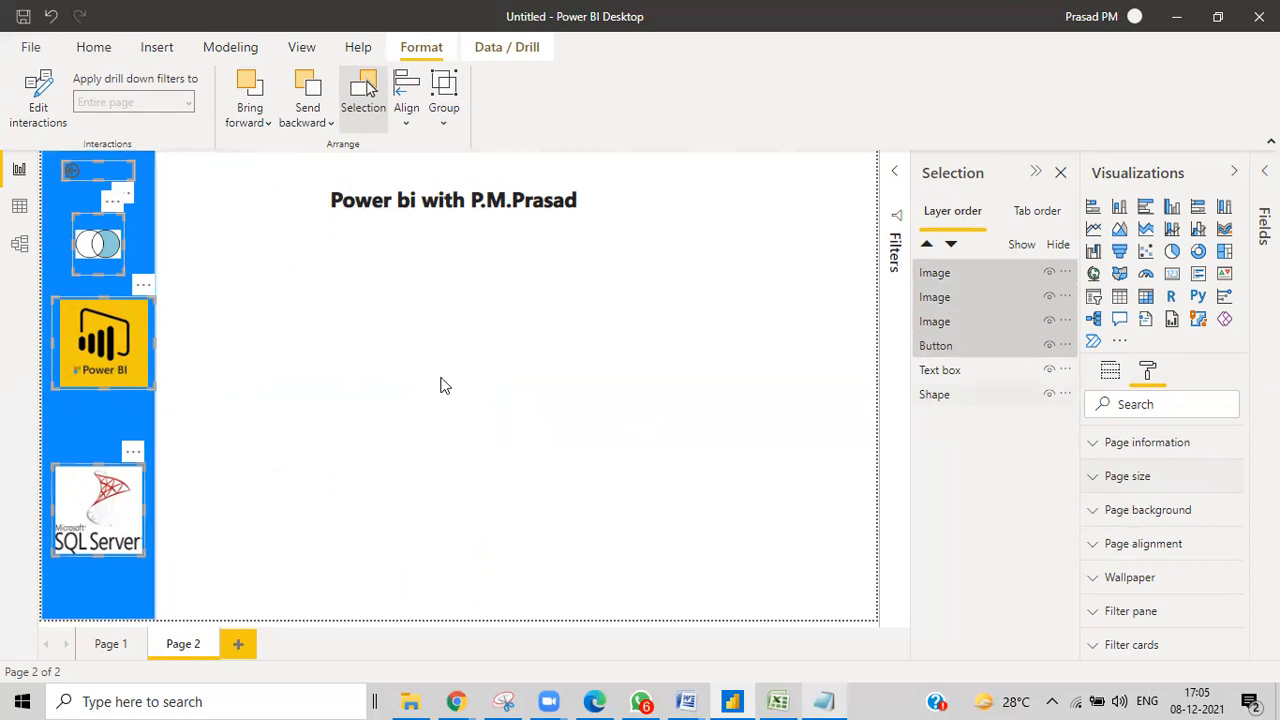
Reselect the three logos and open their size and position settings (width 80, height 96).
{"action": "left_click", "coordinate": [100, 245]}
{"action": "left_click", "coordinate": [118, 349], "text": "ctrl"}
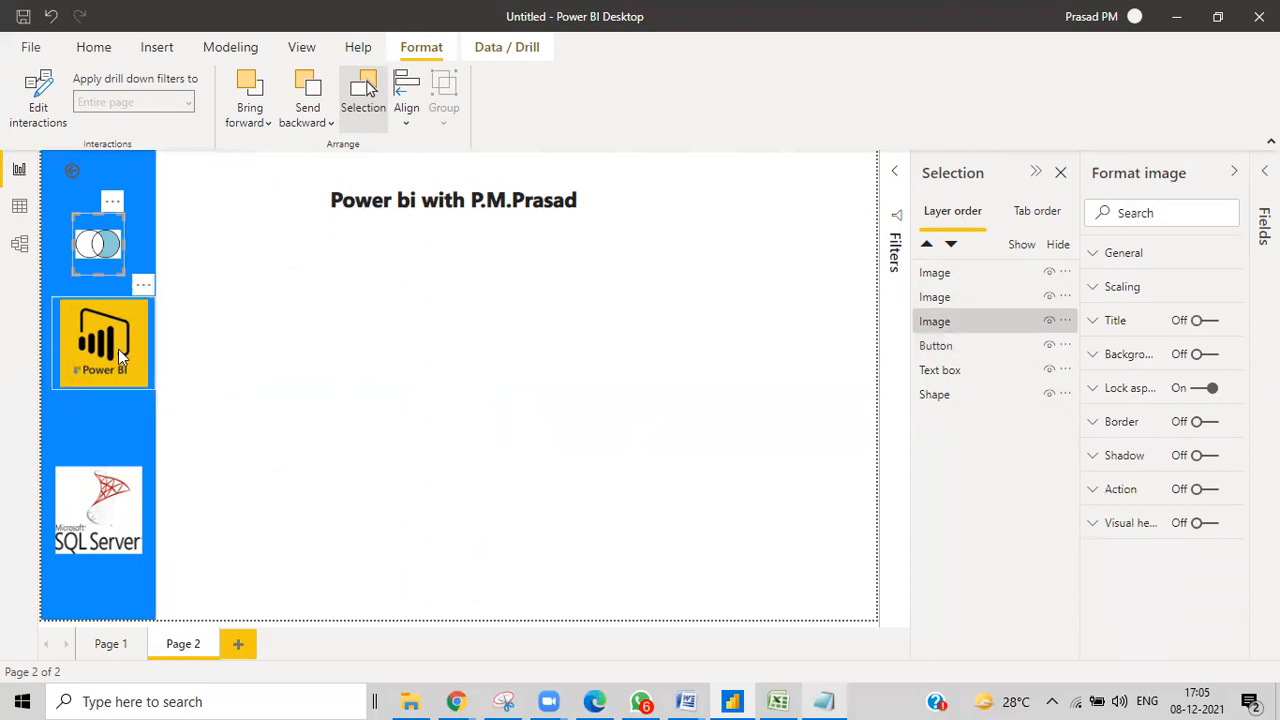
{"action": "left_click", "coordinate": [95, 510], "text": "ctrl"}
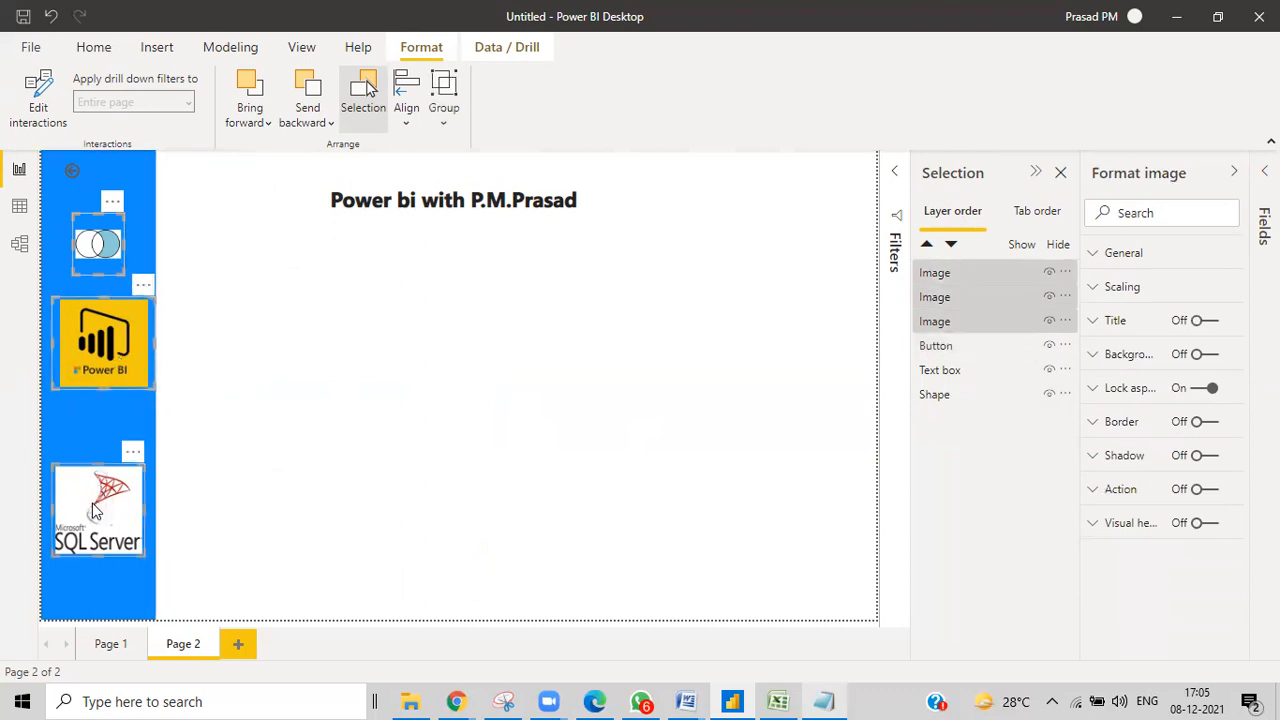
{"action": "left_click", "coordinate": [1066, 304], "text": "ctrl"}
{"action": "left_click", "coordinate": [1100, 288]}
{"action": "left_click", "coordinate": [1100, 289]}
{"action": "left_click", "coordinate": [1100, 253]}
Set the width and height of the three sidebar logos to 100.
{"action": "left_click_drag", "start_coordinate": [1117, 421], "coordinate": [1097, 428]}
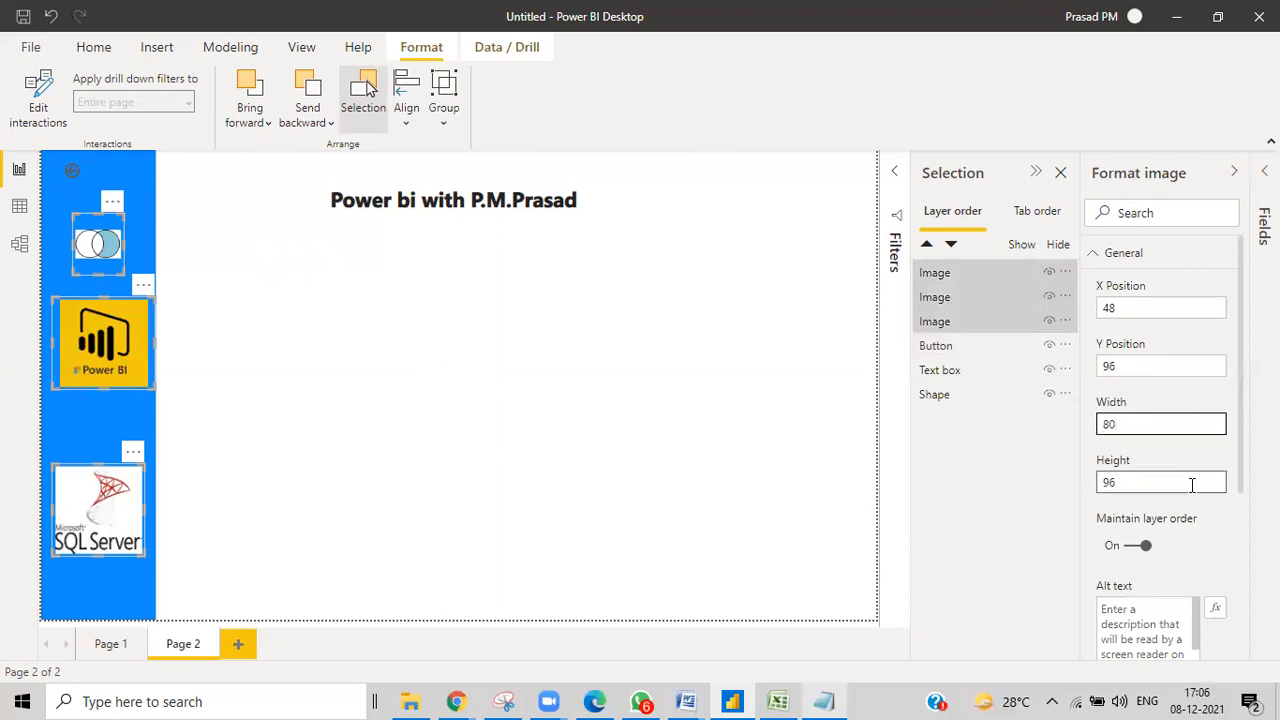
{"action": "left_click_drag", "start_coordinate": [1149, 482], "coordinate": [1083, 482]}
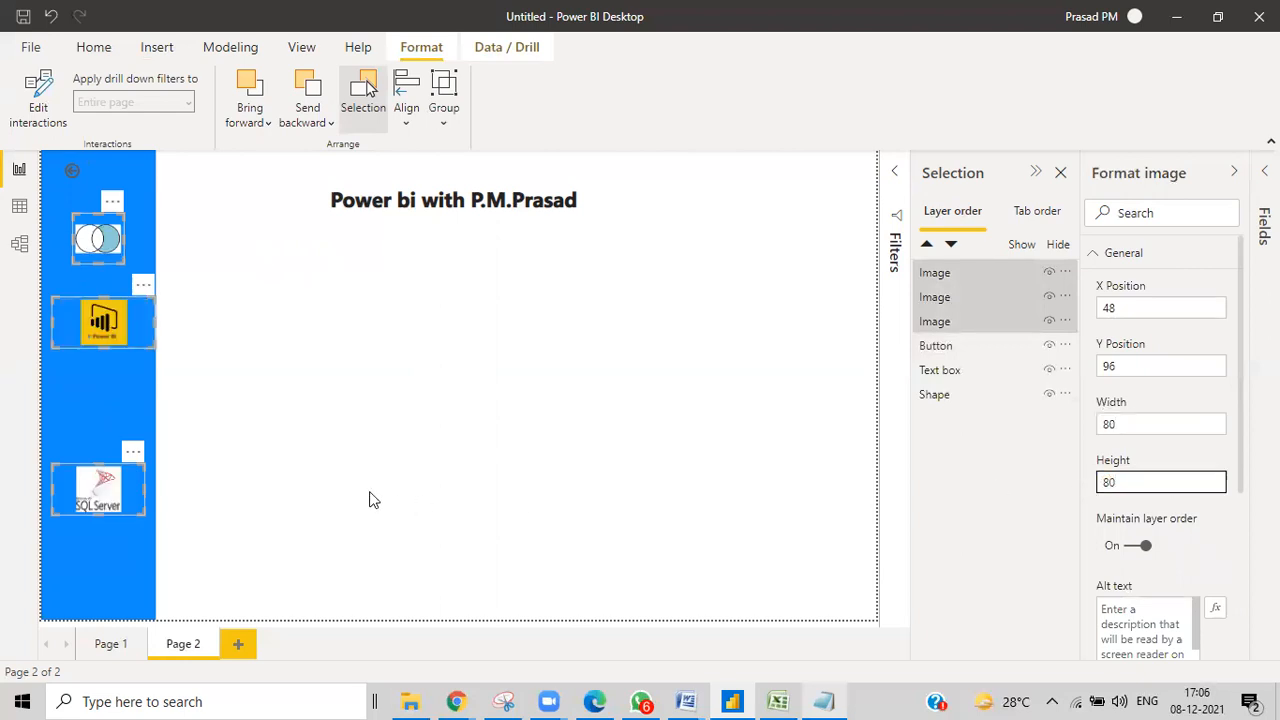
{"action": "left_click", "coordinate": [1128, 420]}
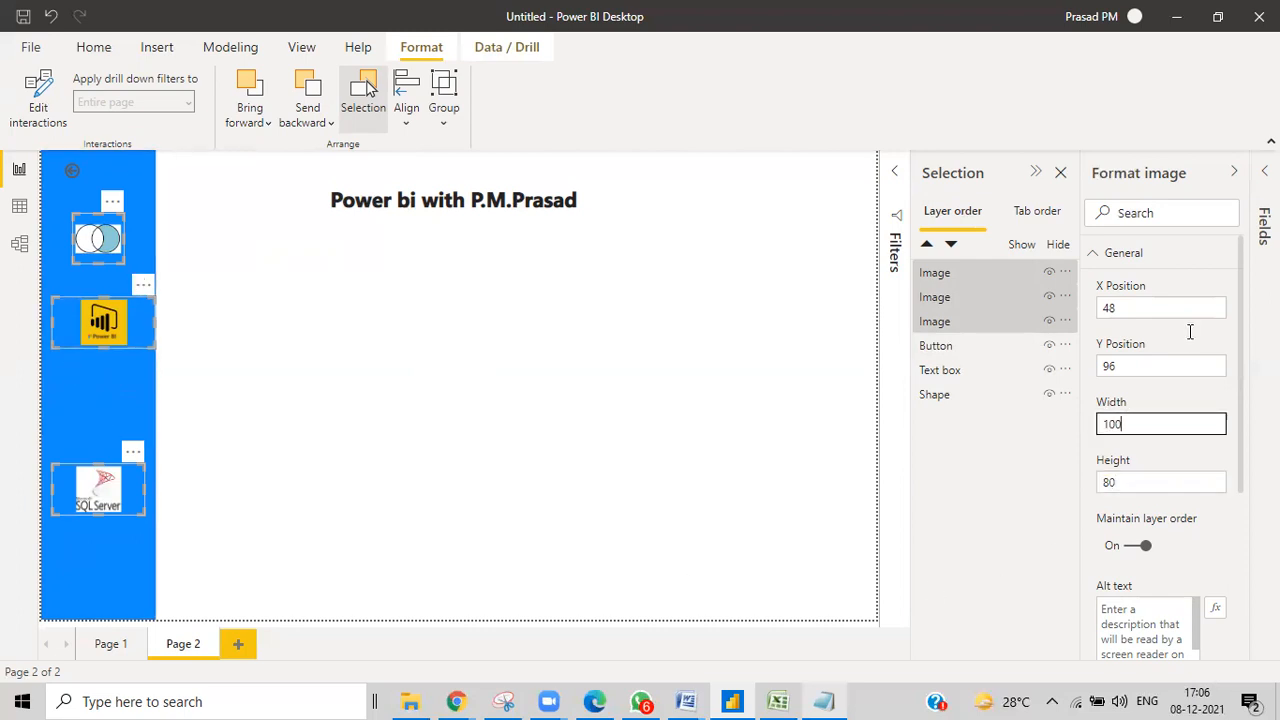
{"action": "key", "text": "Tab"}
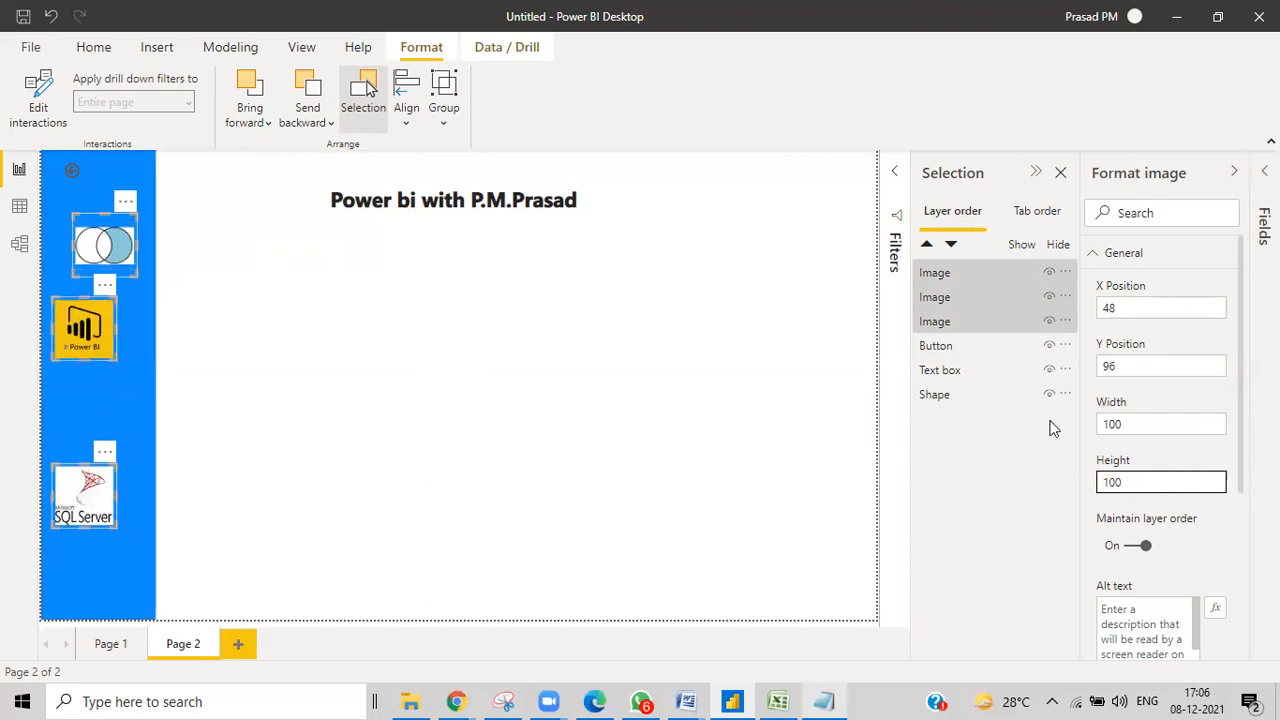
Align the three logos on their left edges and distribute them evenly top to bottom.
{"action": "left_click", "coordinate": [405, 112]}
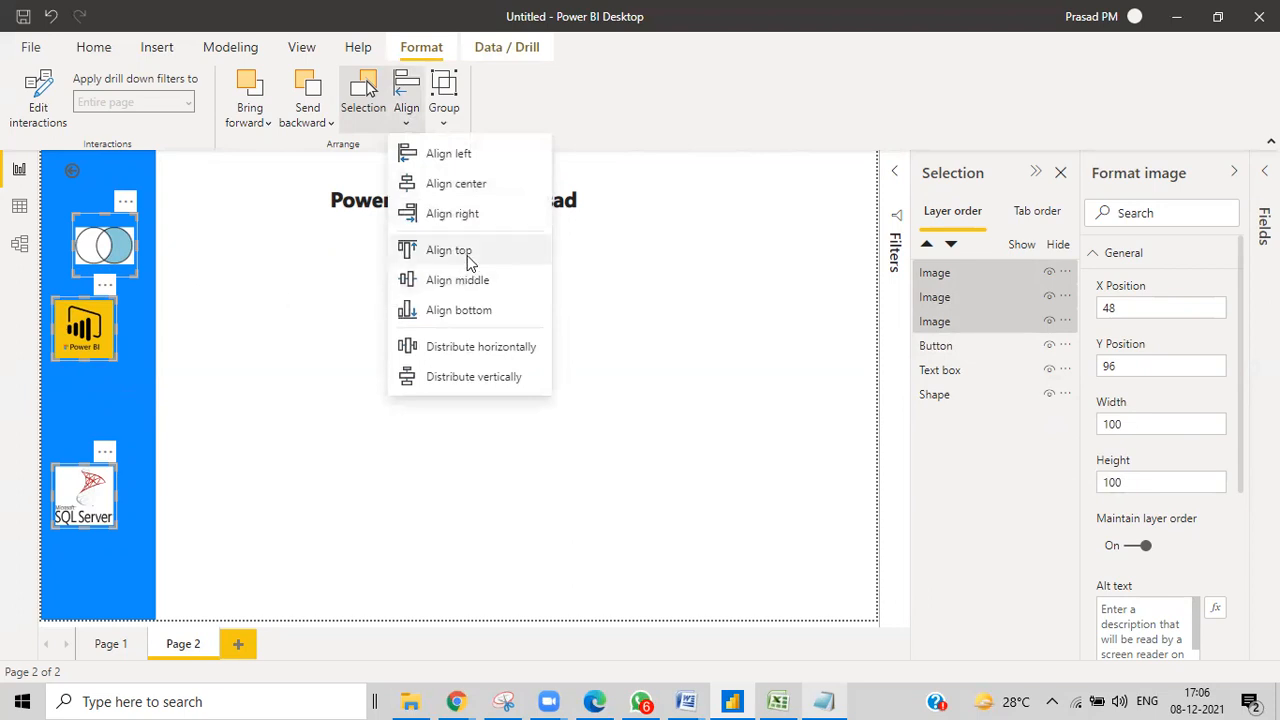
{"action": "left_click", "coordinate": [452, 155]}
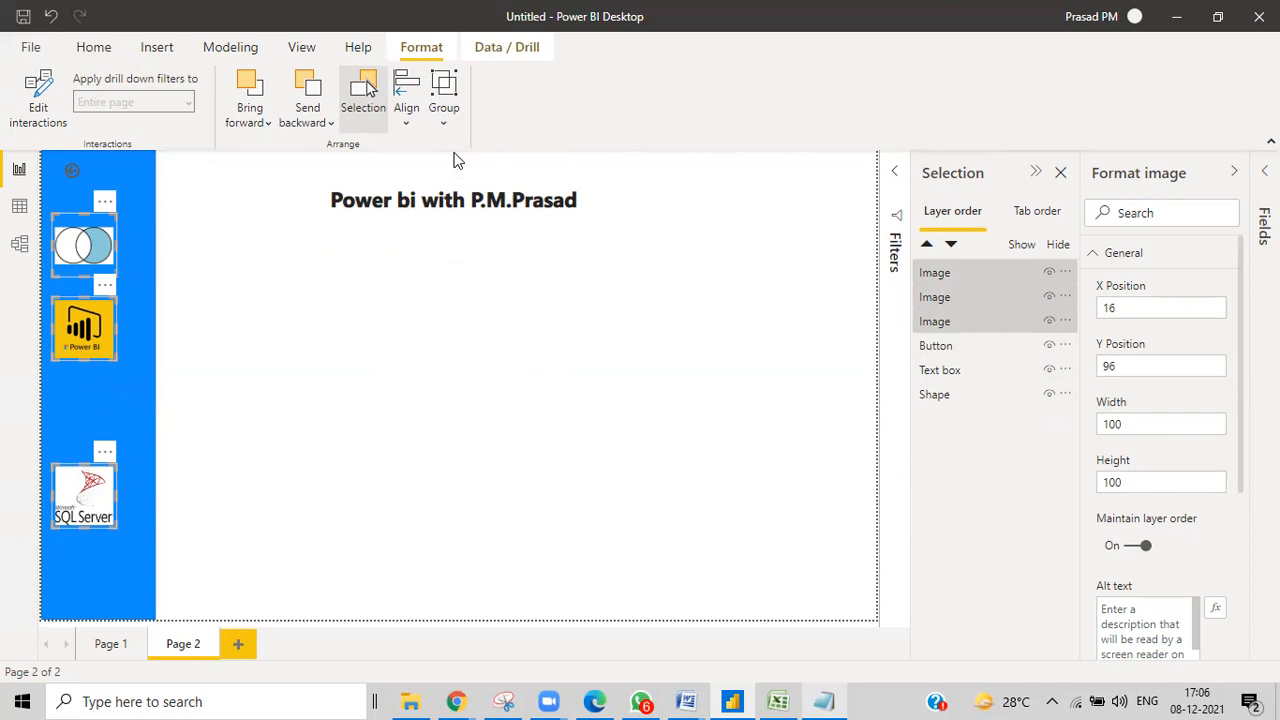
{"action": "left_click", "coordinate": [365, 108]}
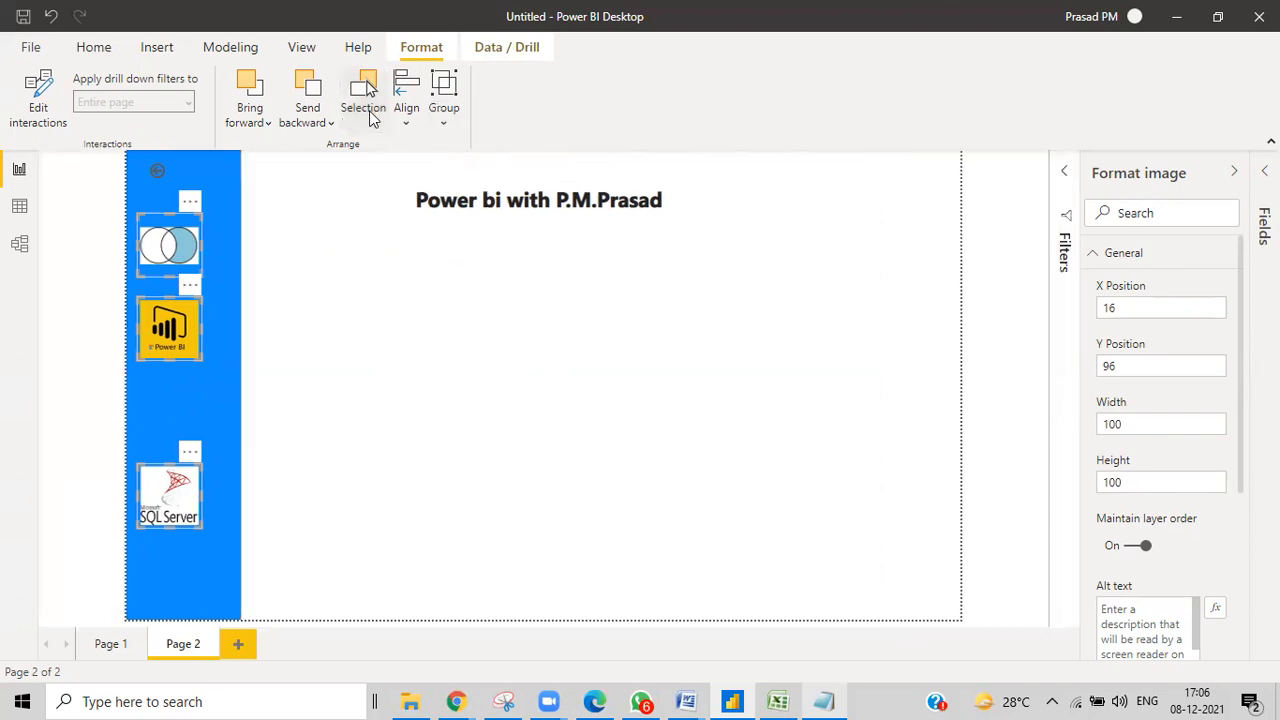
{"action": "left_click", "coordinate": [414, 118]}
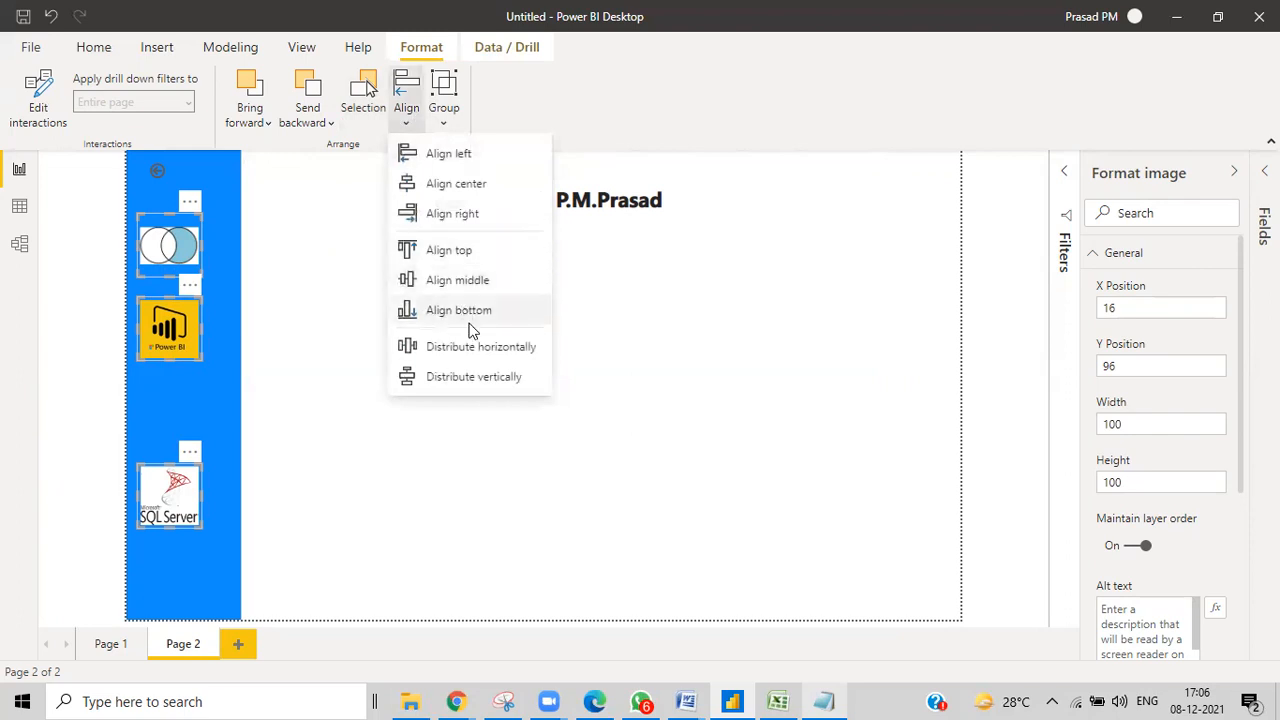
{"action": "left_click", "coordinate": [445, 378]}
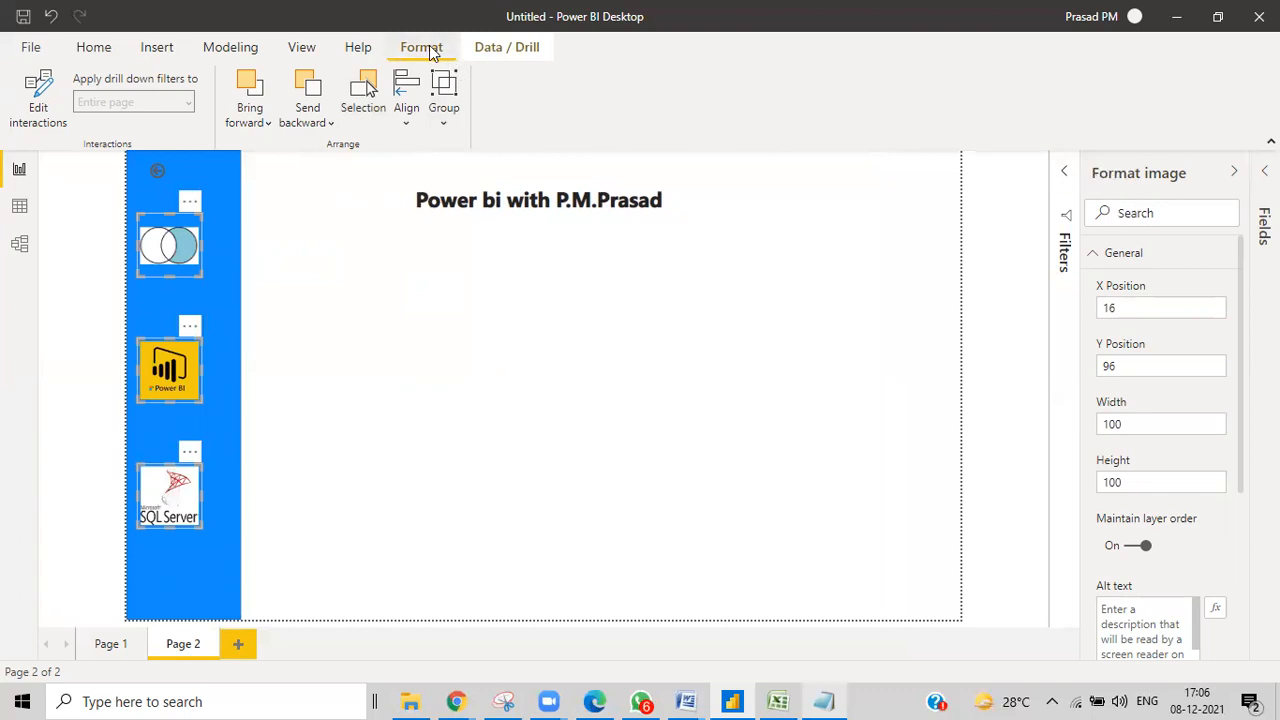
{"action": "left_click", "coordinate": [301, 48]}
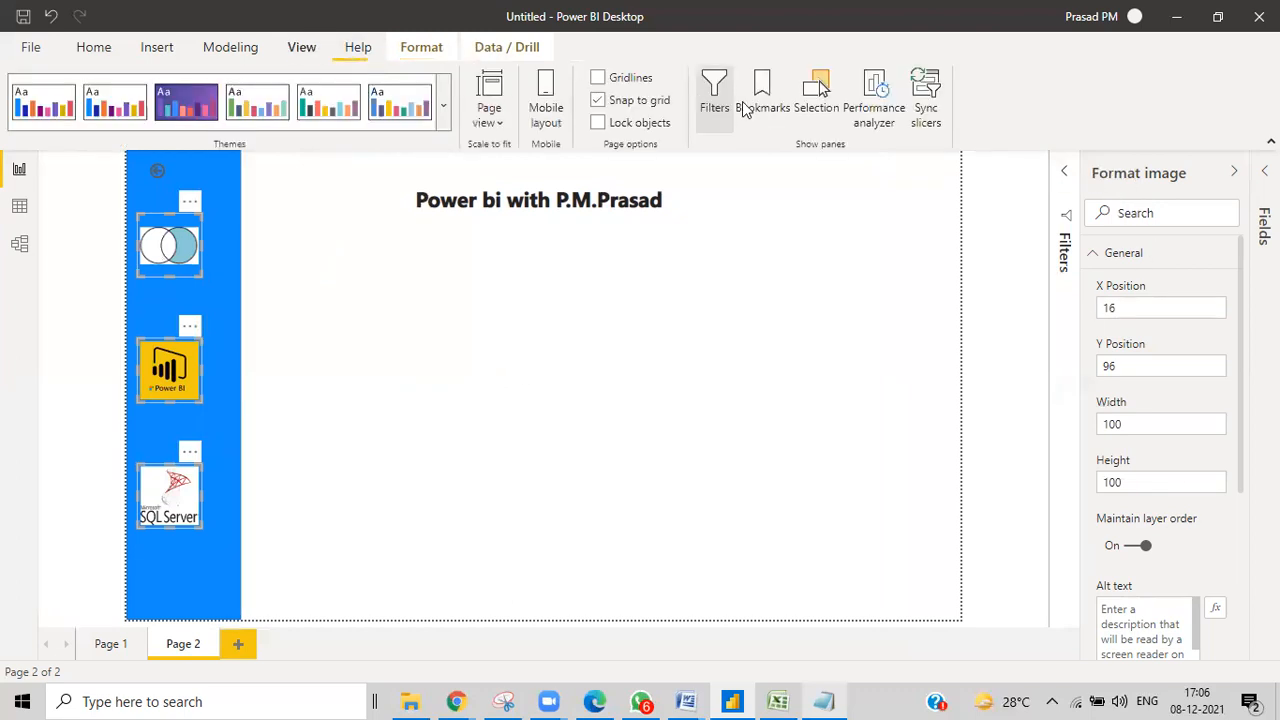
Reopen the Selection pane and drag the three logos right to X 34, Y 139, centred in the sidebar.
{"action": "left_click", "coordinate": [816, 110]}
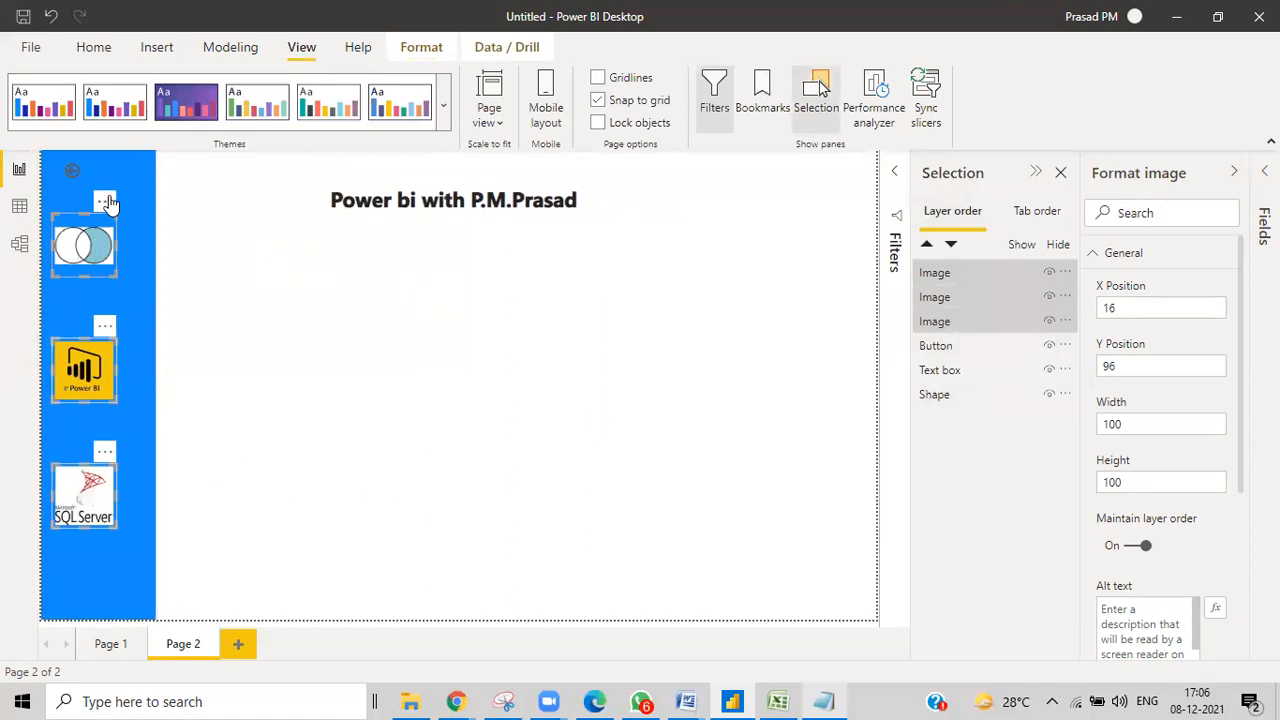
{"action": "left_click_drag", "start_coordinate": [107, 205], "coordinate": [118, 237]}
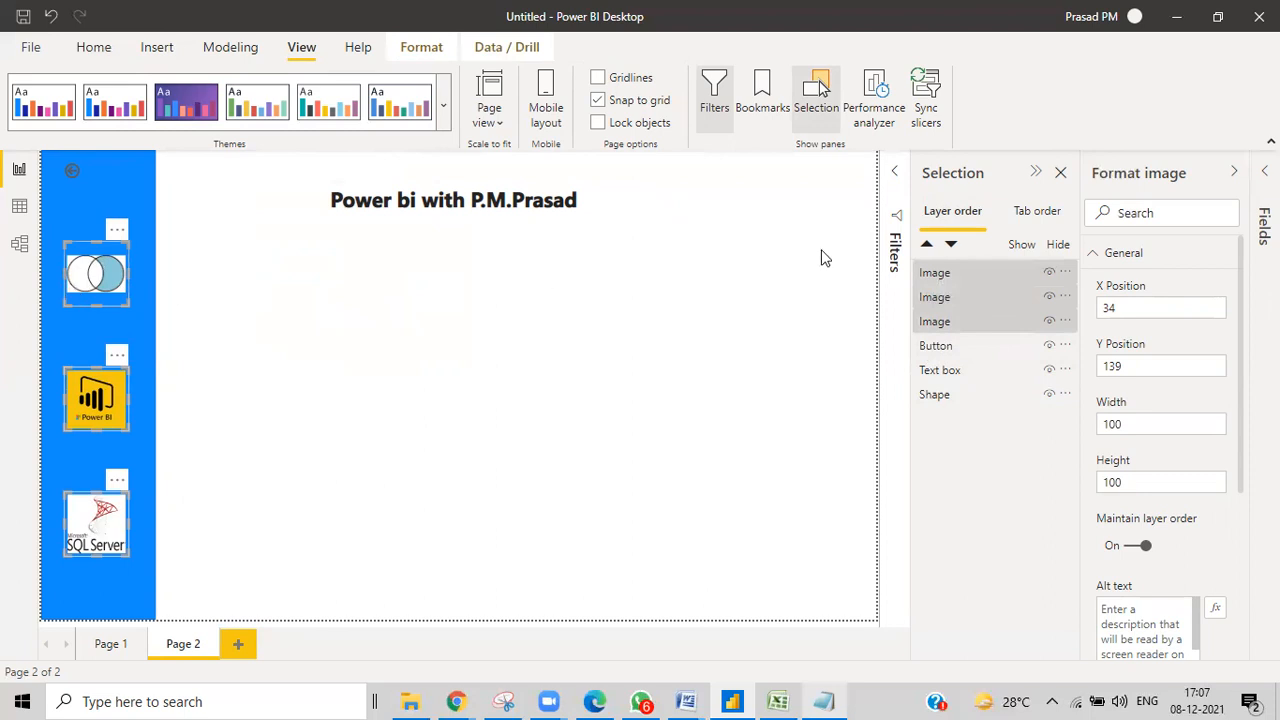
Rename the SQL Server image layer to 'Image sql' and briefly toggle its visibility.
{"action": "double_click", "coordinate": [960, 274]}
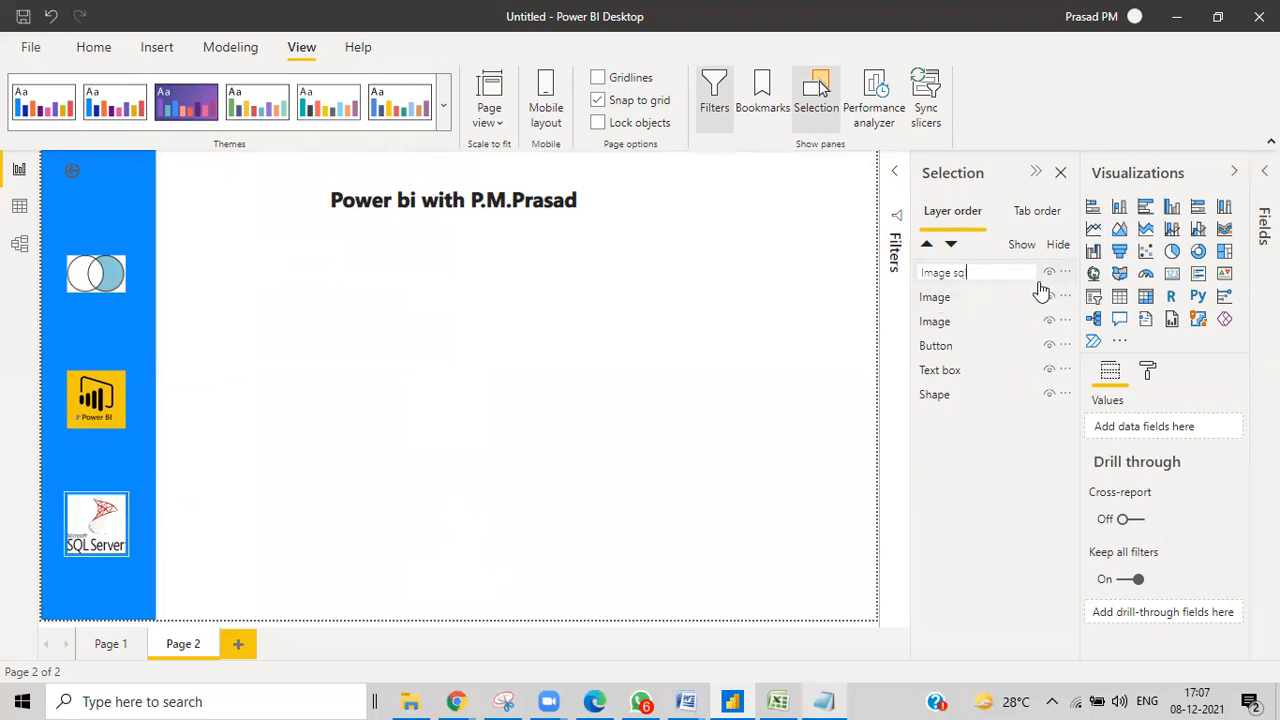
{"action": "type", "text": "l"}
{"action": "key", "text": "Return"}
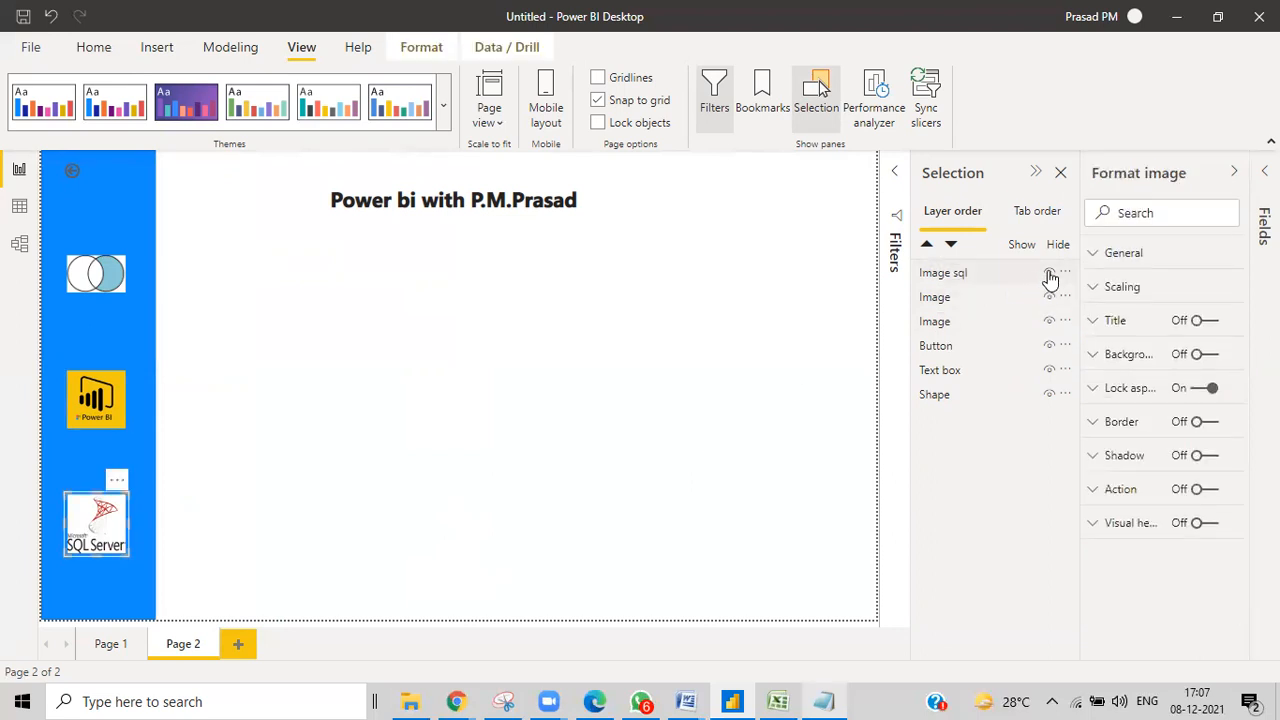
{"action": "left_click", "coordinate": [1049, 273]}
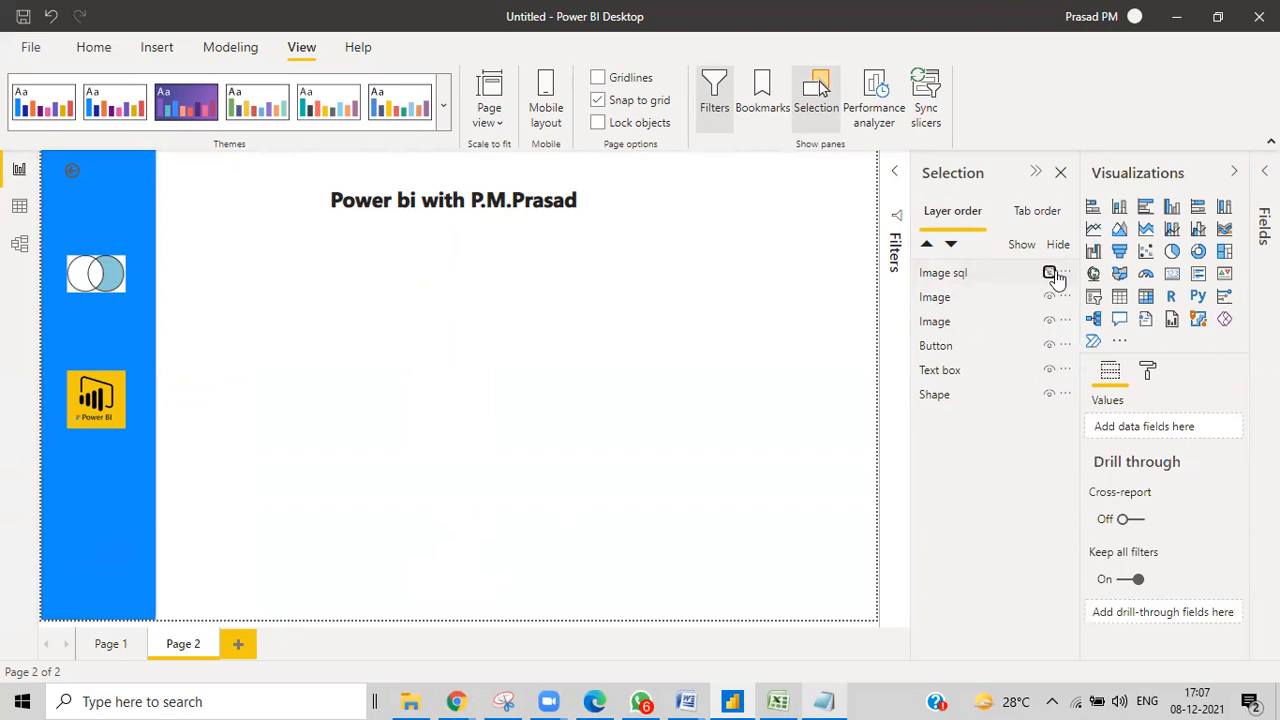
{"action": "left_click", "coordinate": [1051, 275]}
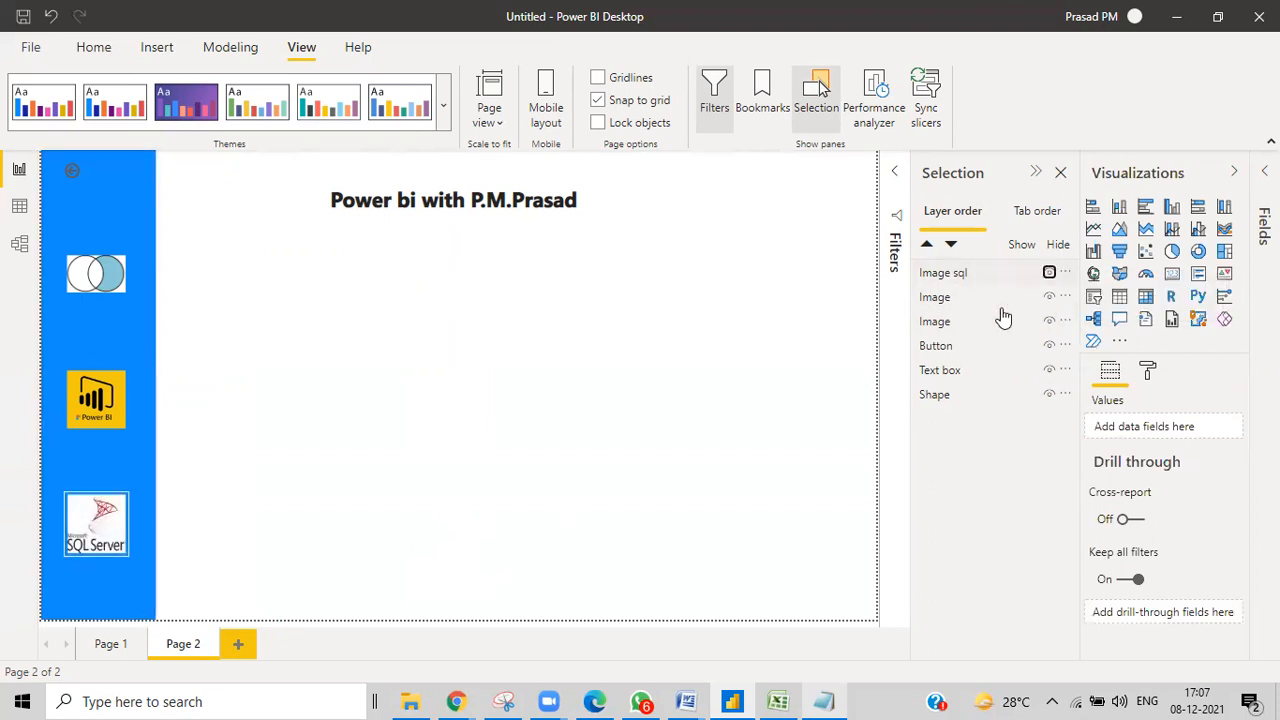
Rename the Venn-diagram image layer to 'Image join', keeping 'Image pbi' unchanged.
{"action": "left_click", "coordinate": [950, 299]}
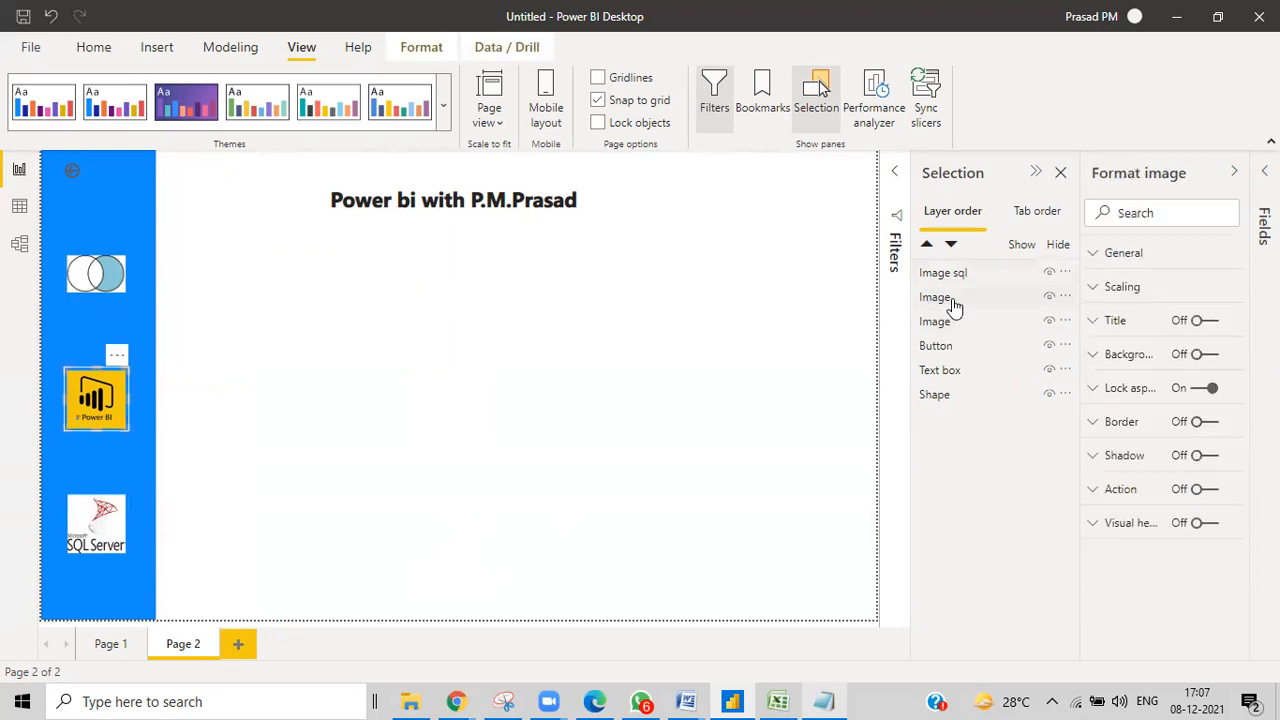
{"action": "double_click", "coordinate": [955, 298]}
{"action": "left_click", "coordinate": [957, 298]}
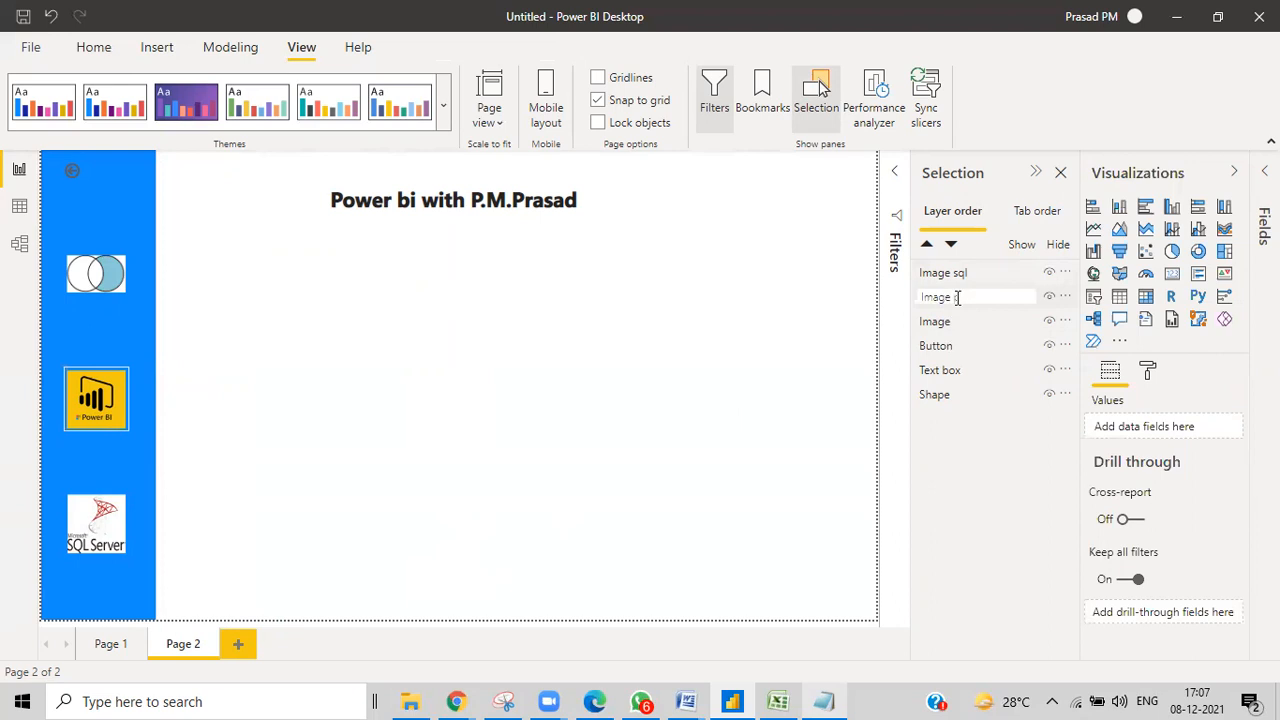
{"action": "double_click", "coordinate": [966, 321]}
{"action": "left_click", "coordinate": [965, 320]}
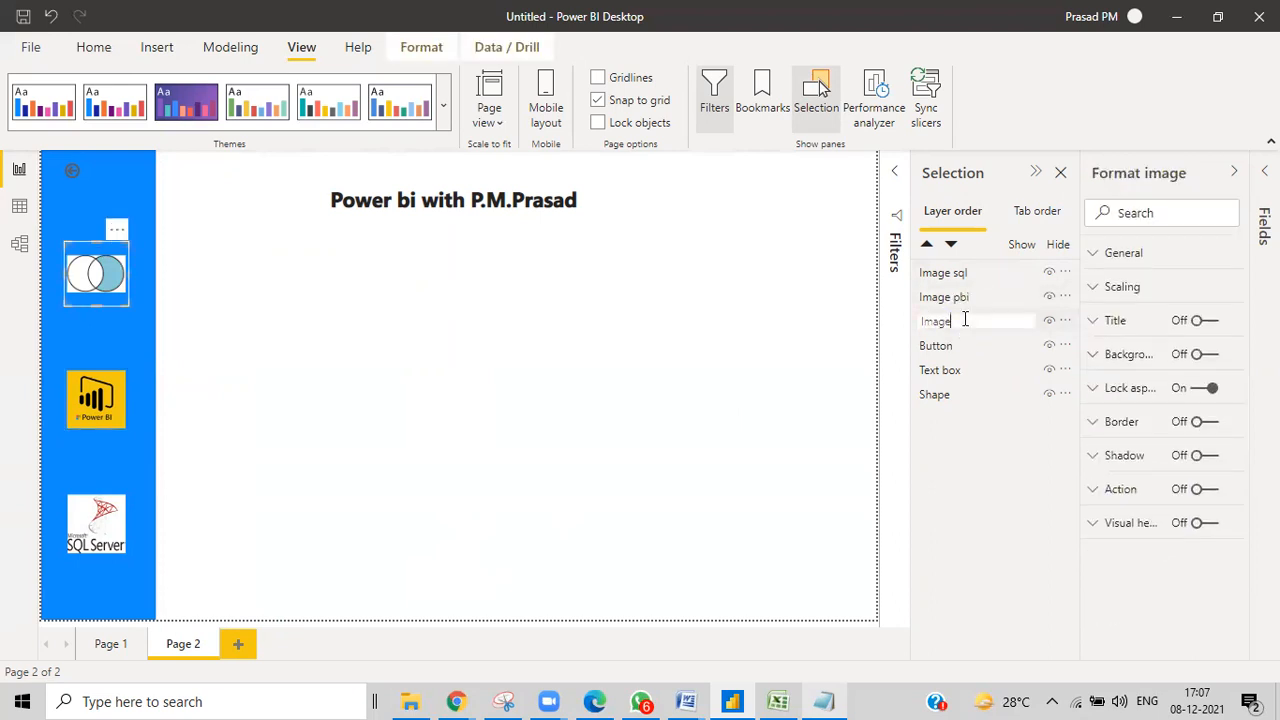
{"action": "type", "text": "join"}
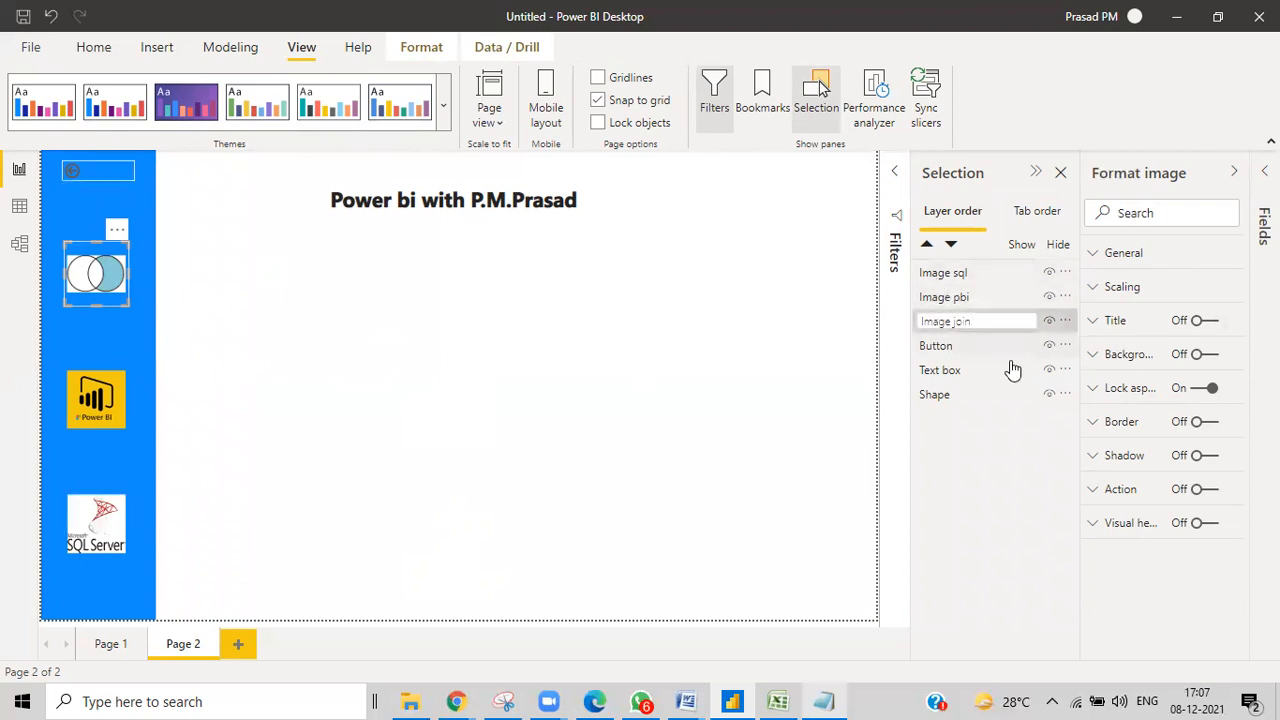
{"action": "key", "text": "Return"}
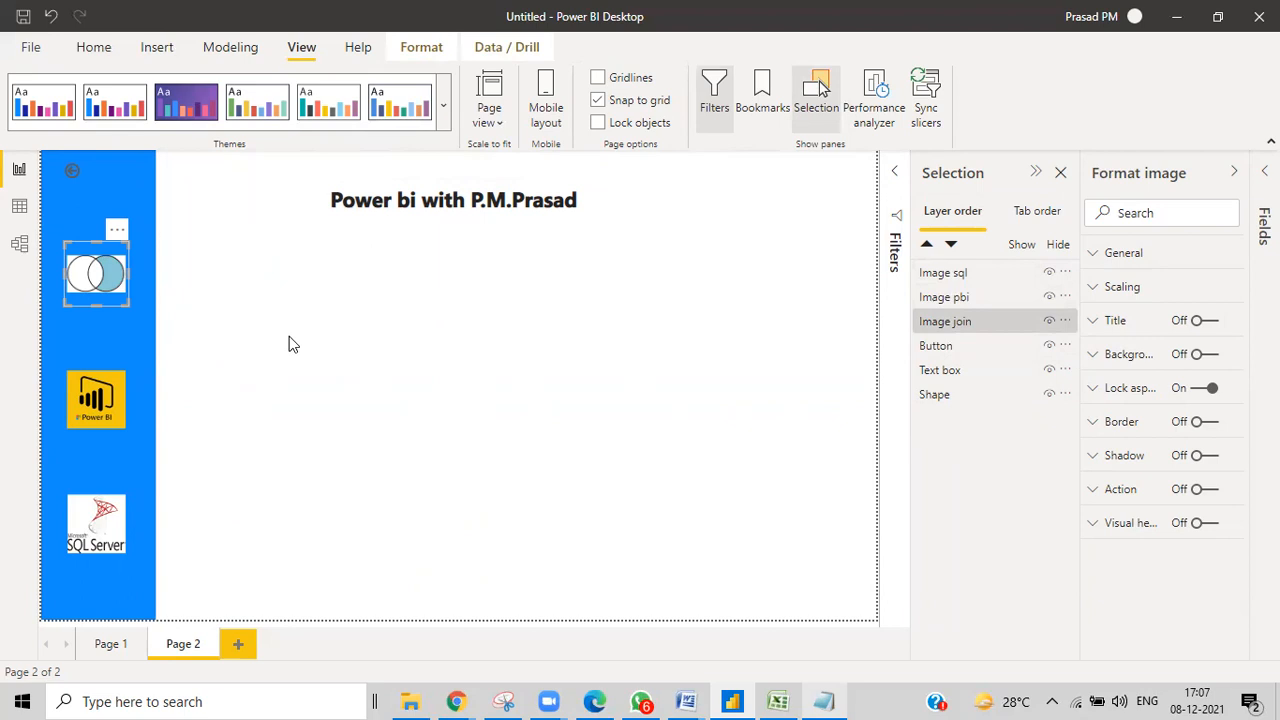
Nudge the Power BI logo right so it lines up with the other logos.
{"action": "left_click", "coordinate": [954, 299]}
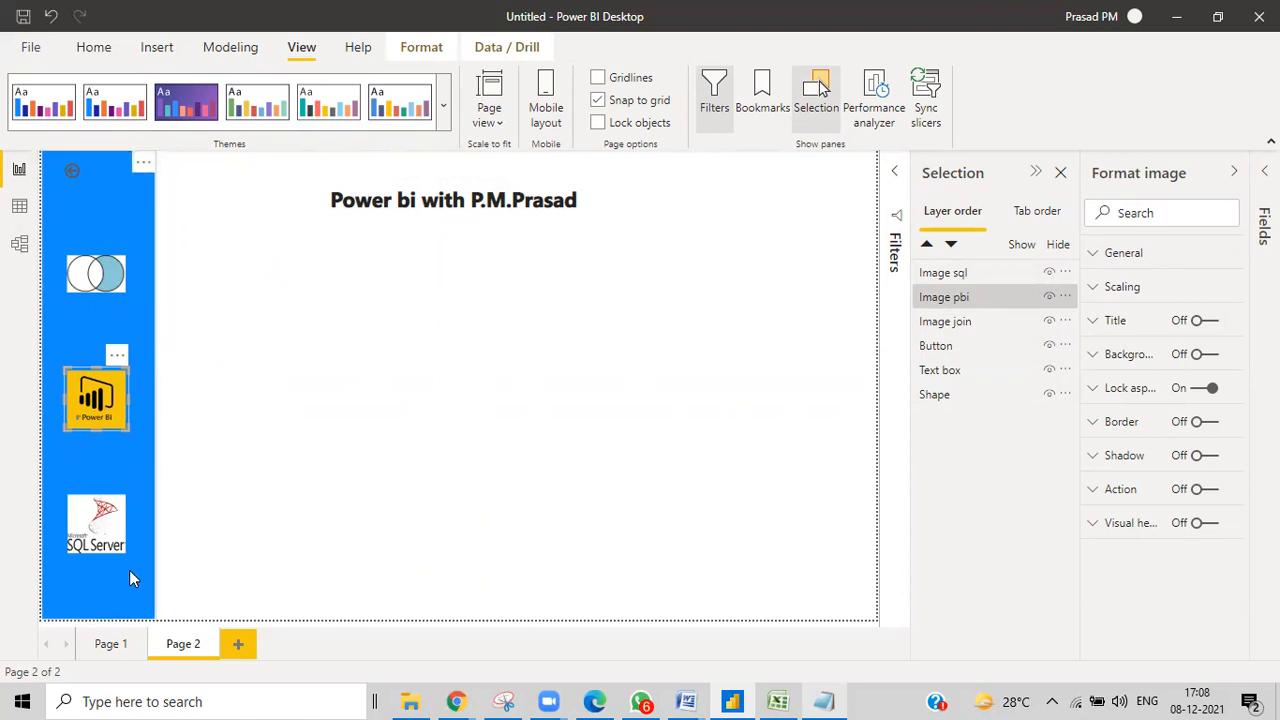
{"action": "mouse_move", "coordinate": [101, 418]}
{"action": "left_mouse_down"}
{"action": "mouse_move", "coordinate": [298, 428]}
{"action": "mouse_move", "coordinate": [103, 425]}
{"action": "mouse_move", "coordinate": [111, 418]}
{"action": "left_mouse_up"}
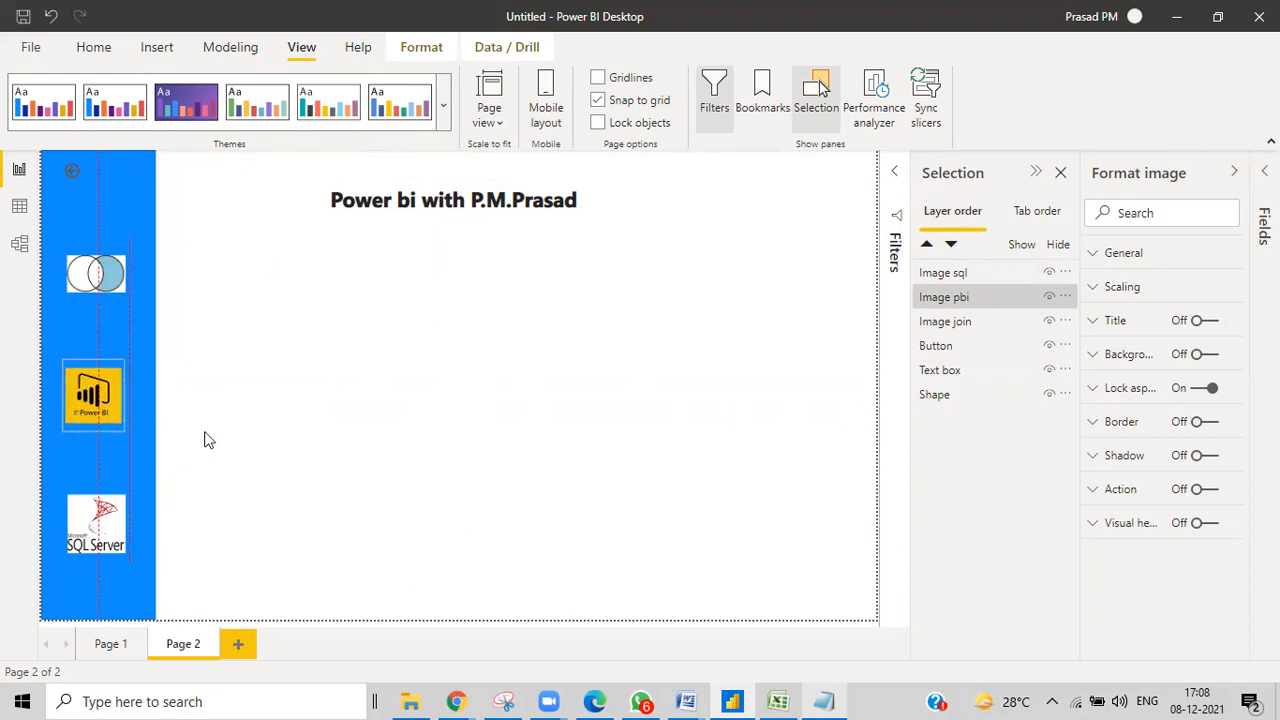
{"action": "left_click", "coordinate": [311, 459]}
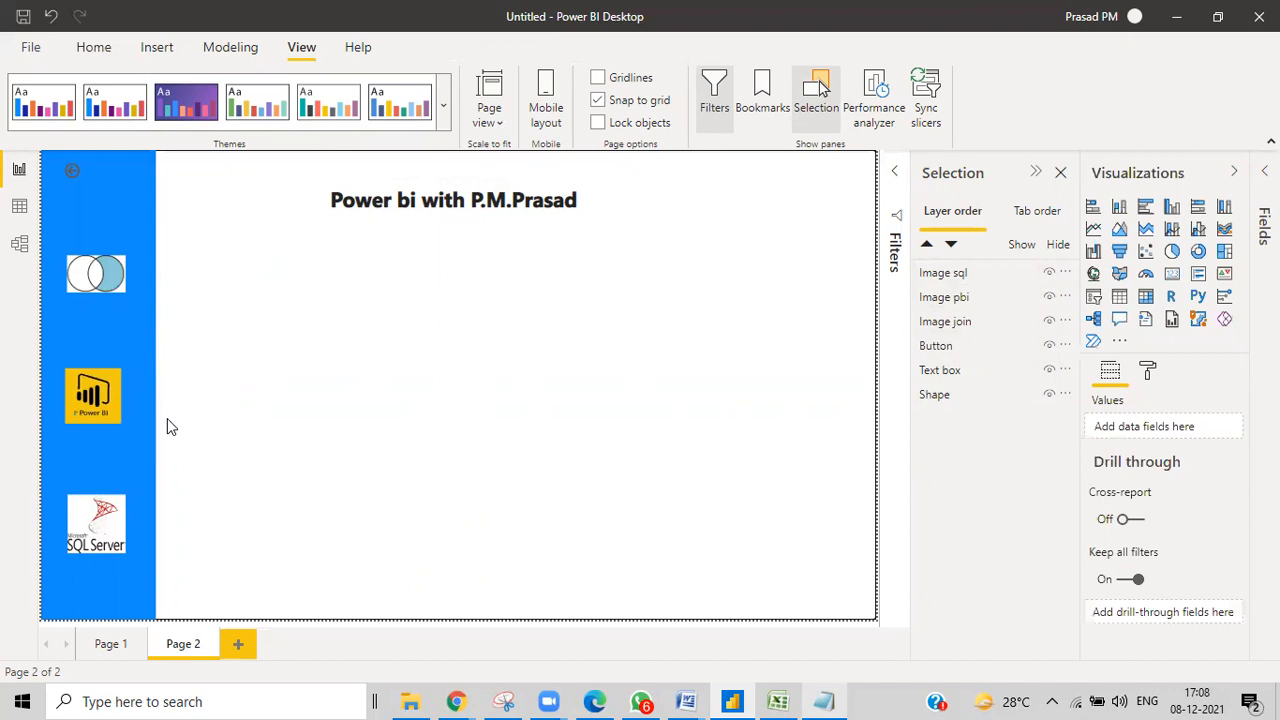
Select Image sql, Image pbi and Image join together in the Selection pane.
{"action": "left_click", "coordinate": [924, 280]}
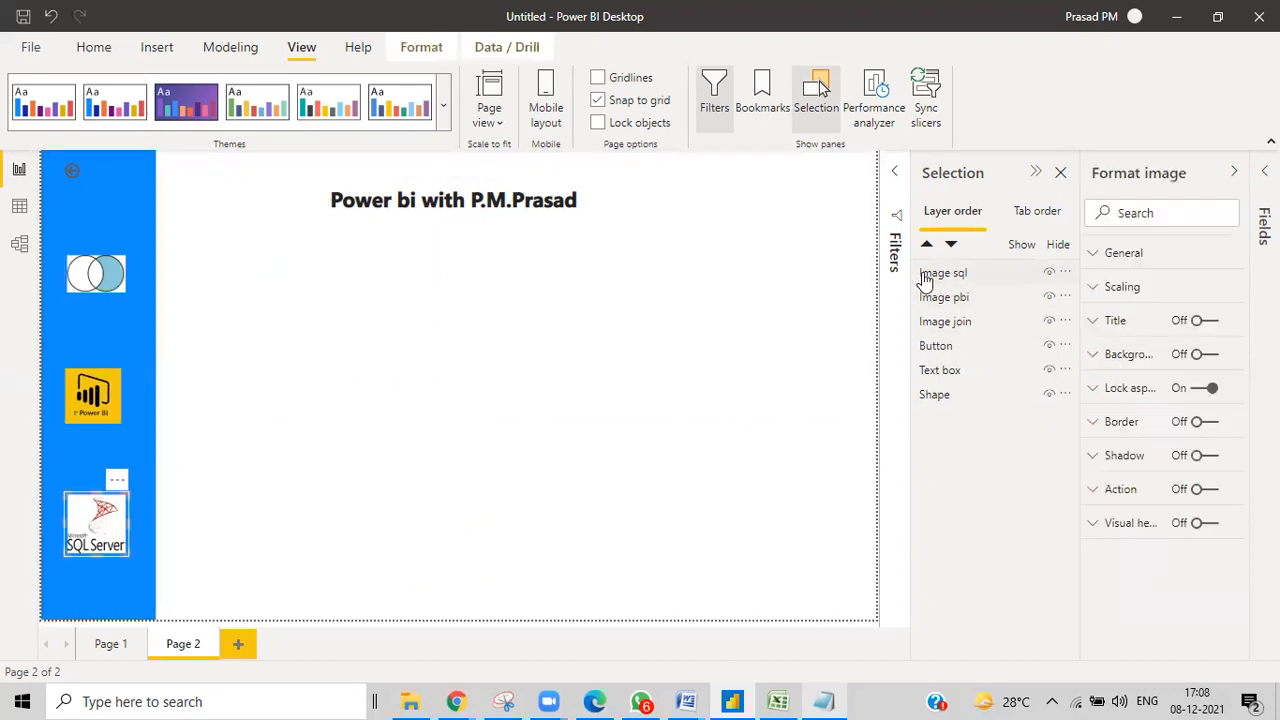
{"action": "left_click", "coordinate": [938, 298], "text": "ctrl"}
{"action": "left_click", "coordinate": [935, 322], "text": "ctrl"}
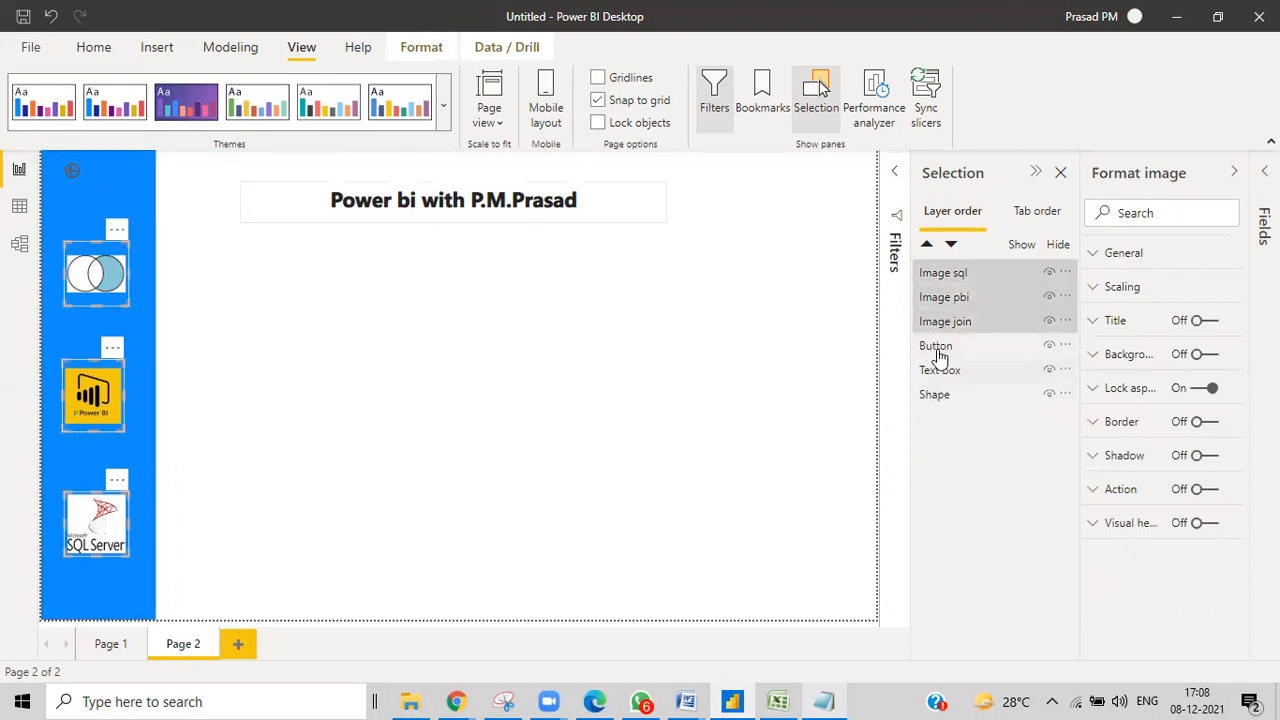
Add the back button and blue sidebar shape to the selection and group them all as Group 1.
{"action": "left_click", "coordinate": [938, 348], "text": "ctrl"}
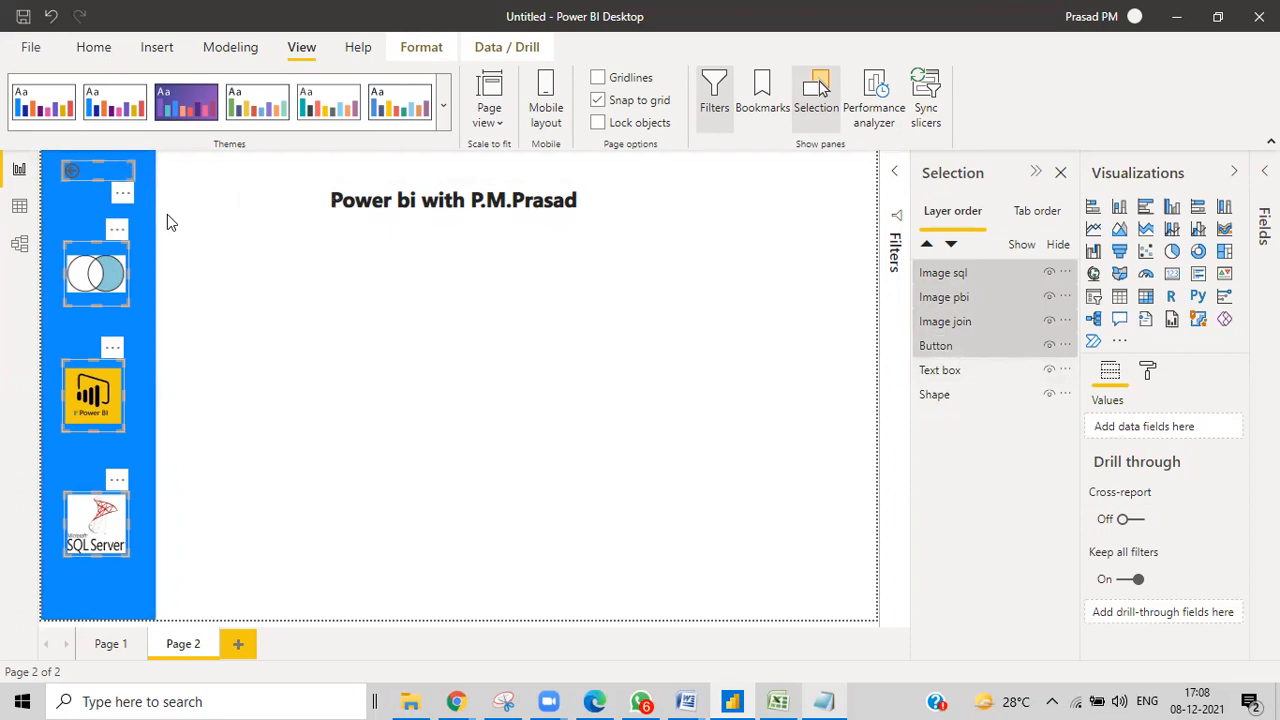
{"action": "left_click", "coordinate": [952, 405], "text": "ctrl"}
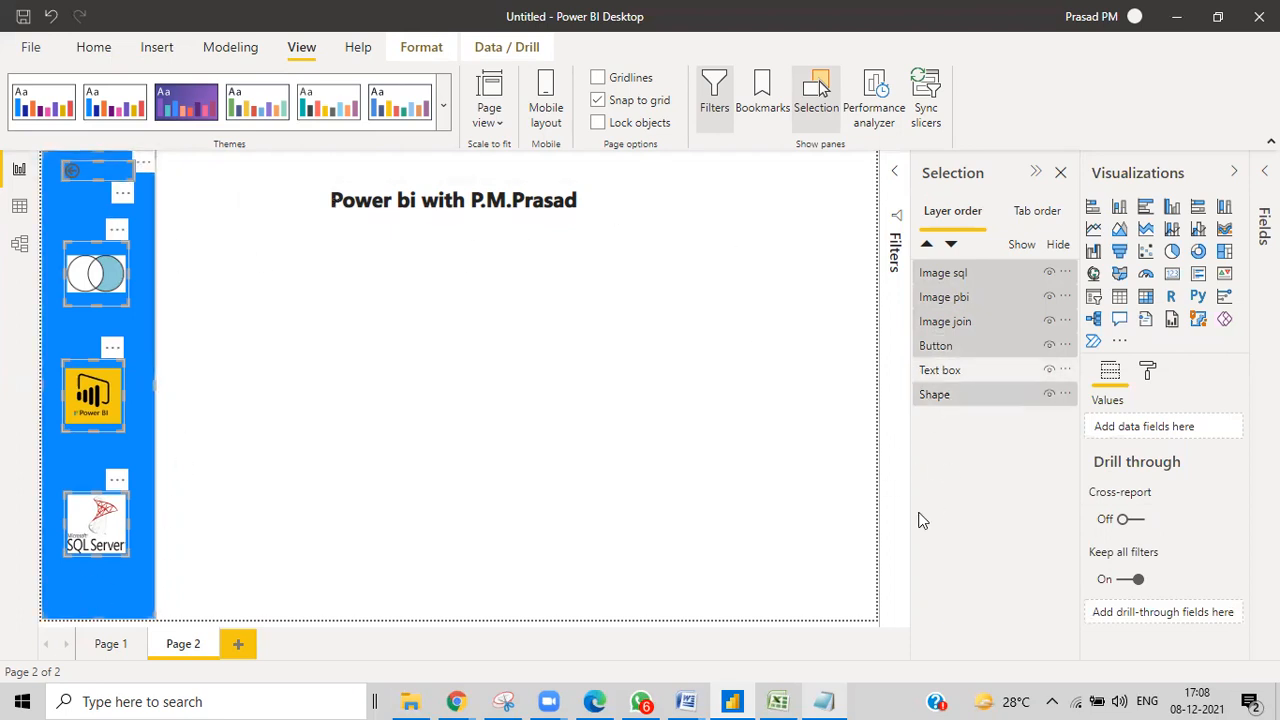
{"action": "right_click", "coordinate": [967, 402]}
{"action": "mouse_move", "coordinate": [1008, 417]}
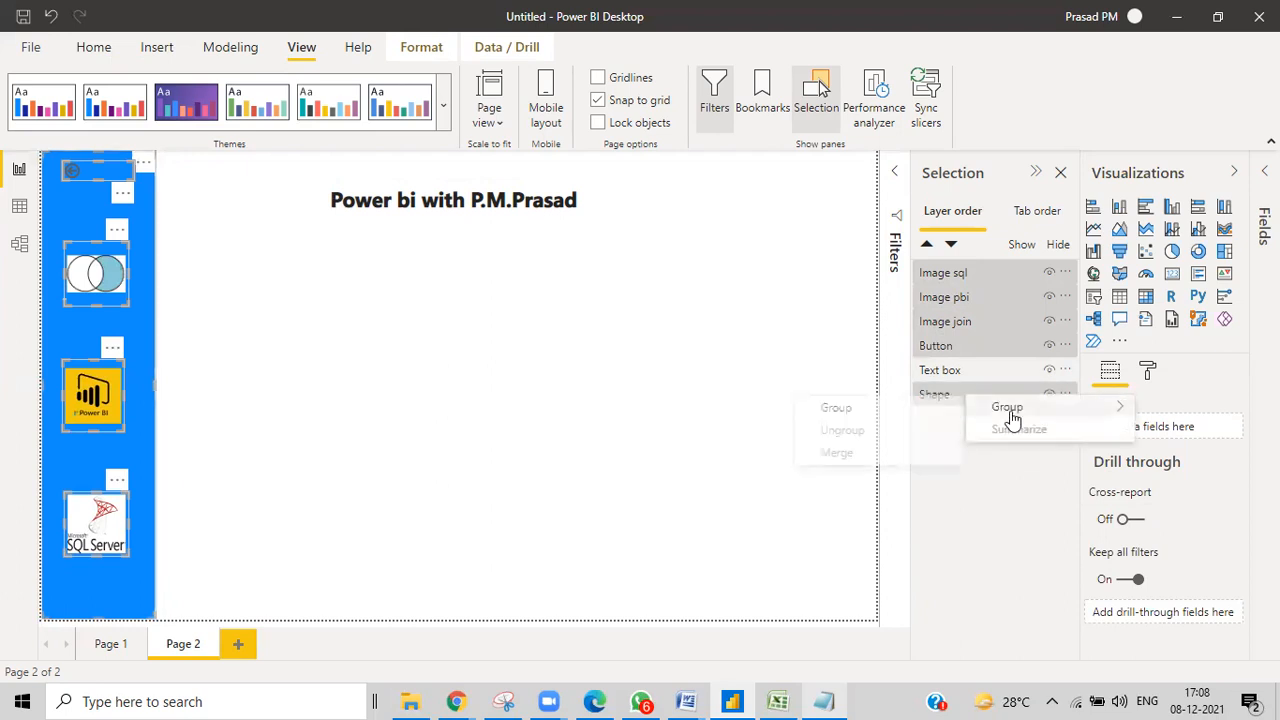
{"action": "left_click", "coordinate": [880, 420]}
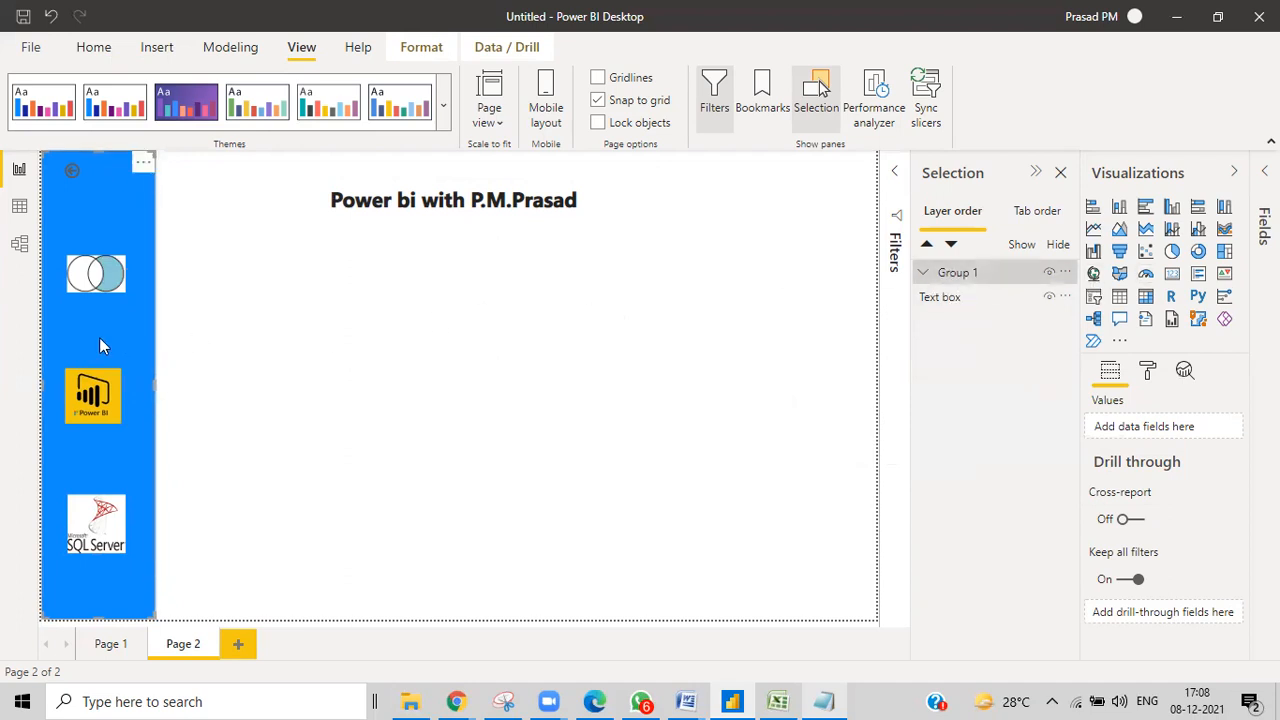
Expand Group 1 in the layer list and select the back-arrow button.
{"action": "left_click_drag", "start_coordinate": [112, 298], "coordinate": [101, 347]}
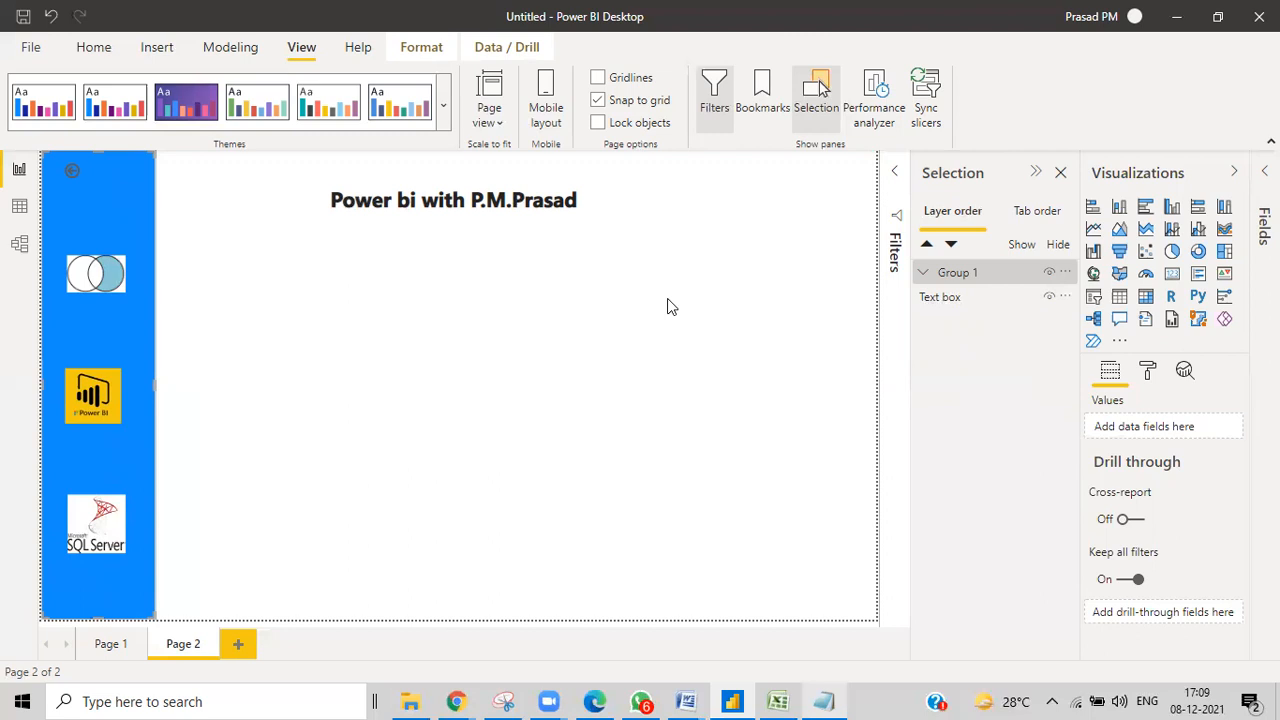
{"action": "left_click", "coordinate": [924, 274]}
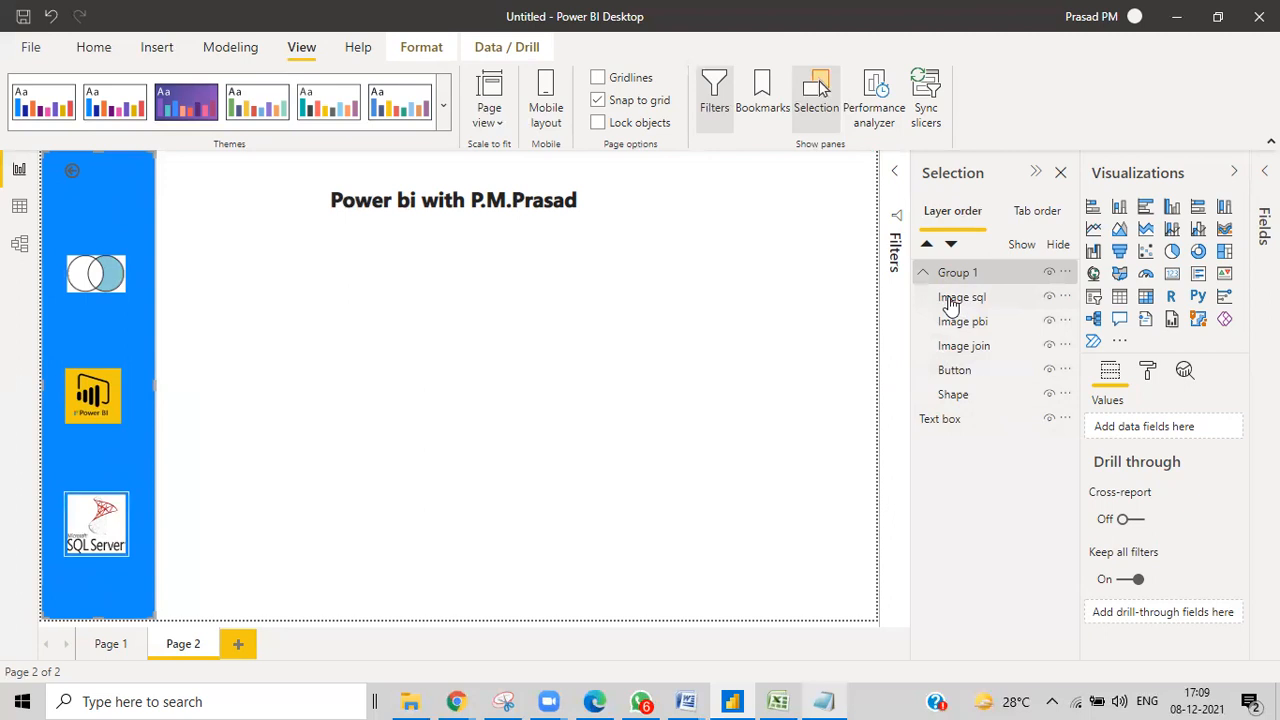
{"action": "left_click", "coordinate": [87, 186]}
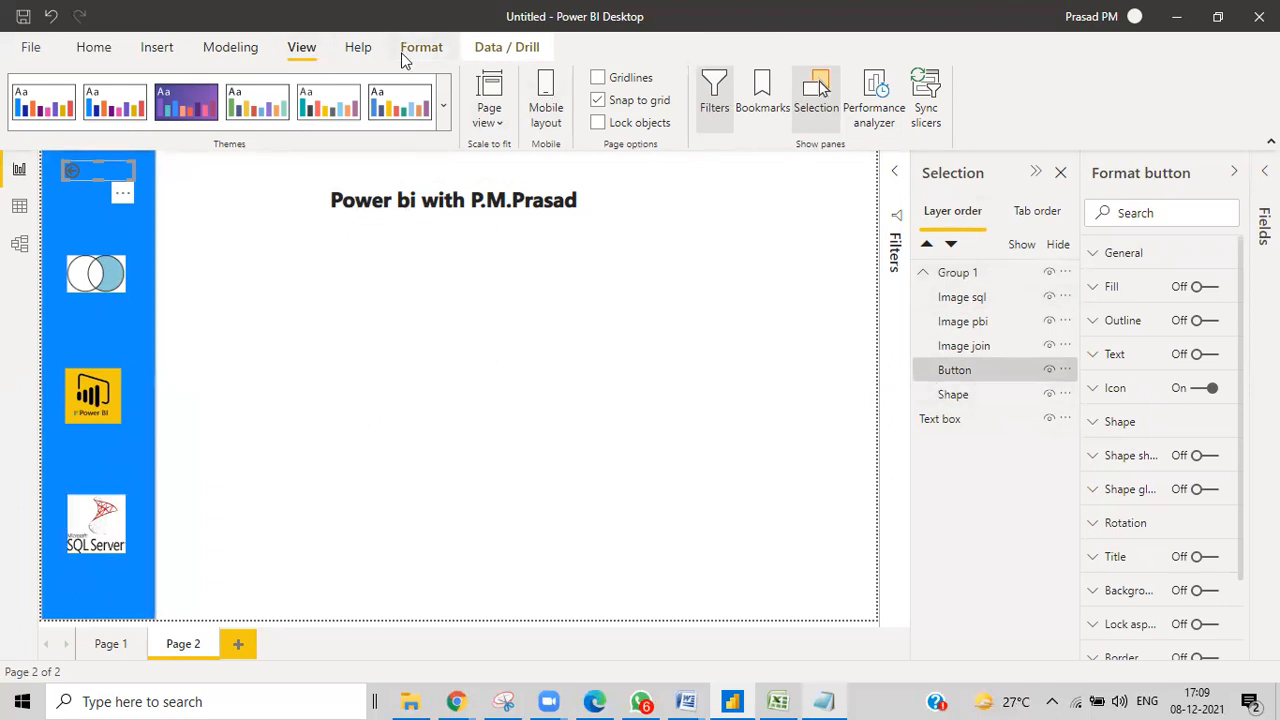
Insert a blank button and place it below the page title.
{"action": "left_click", "coordinate": [156, 48]}
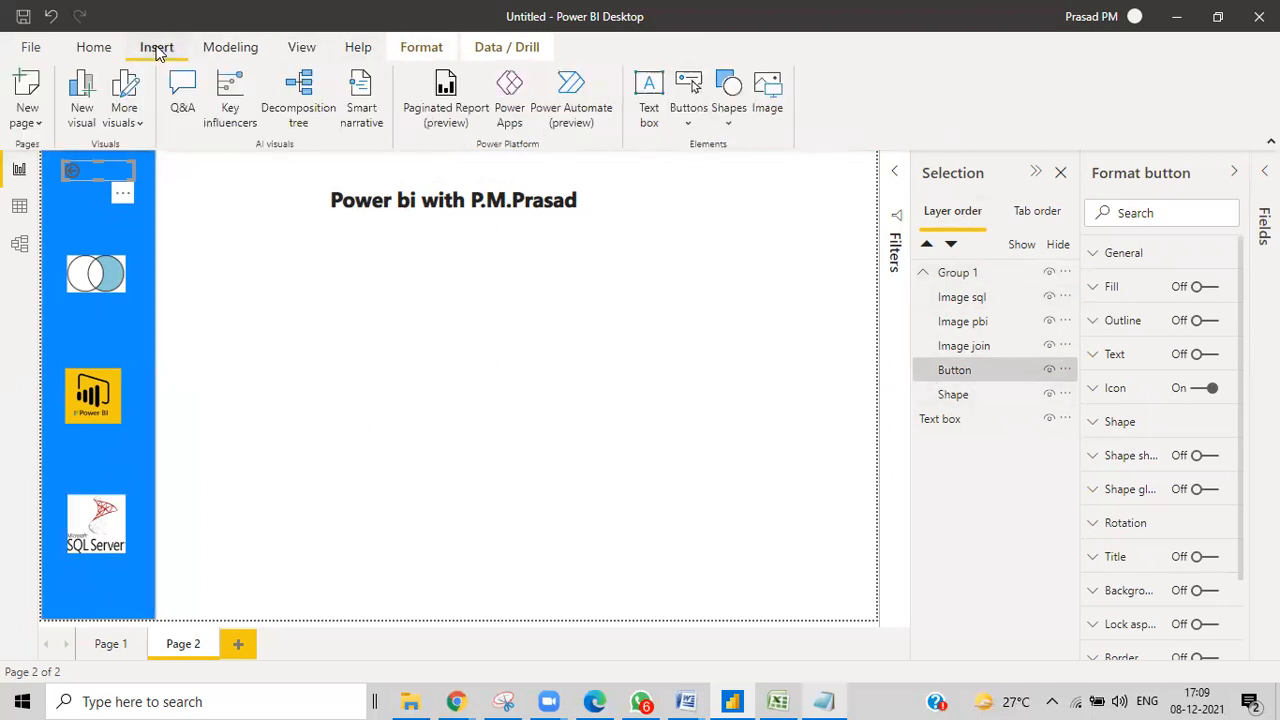
{"action": "left_click", "coordinate": [688, 124]}
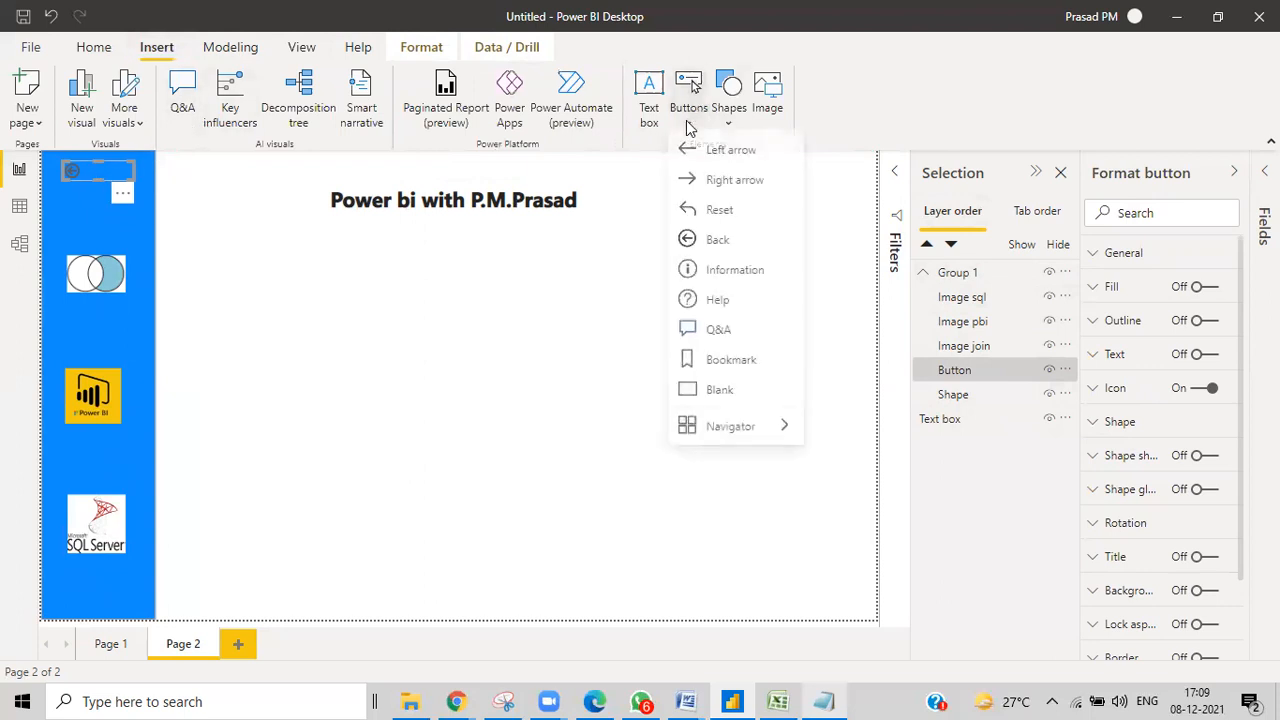
{"action": "left_click", "coordinate": [711, 394]}
{"action": "left_click_drag", "start_coordinate": [86, 176], "coordinate": [278, 265]}
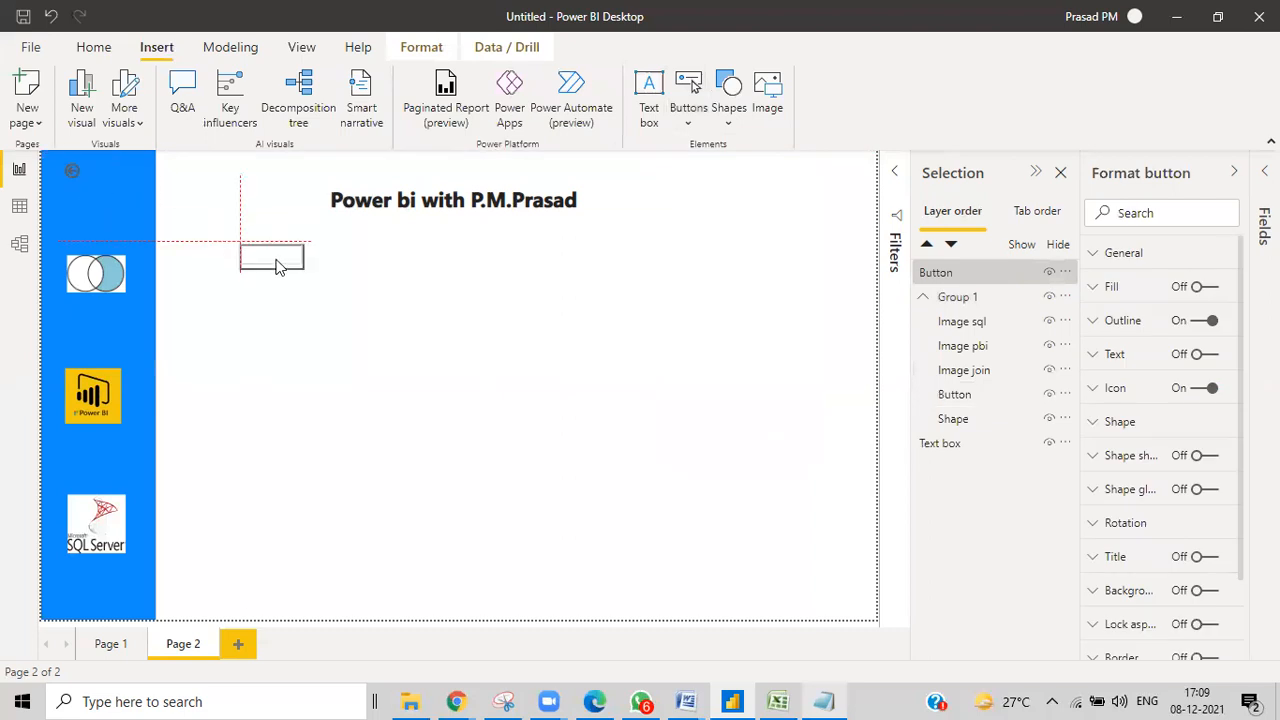
{"action": "left_click", "coordinate": [92, 174]}
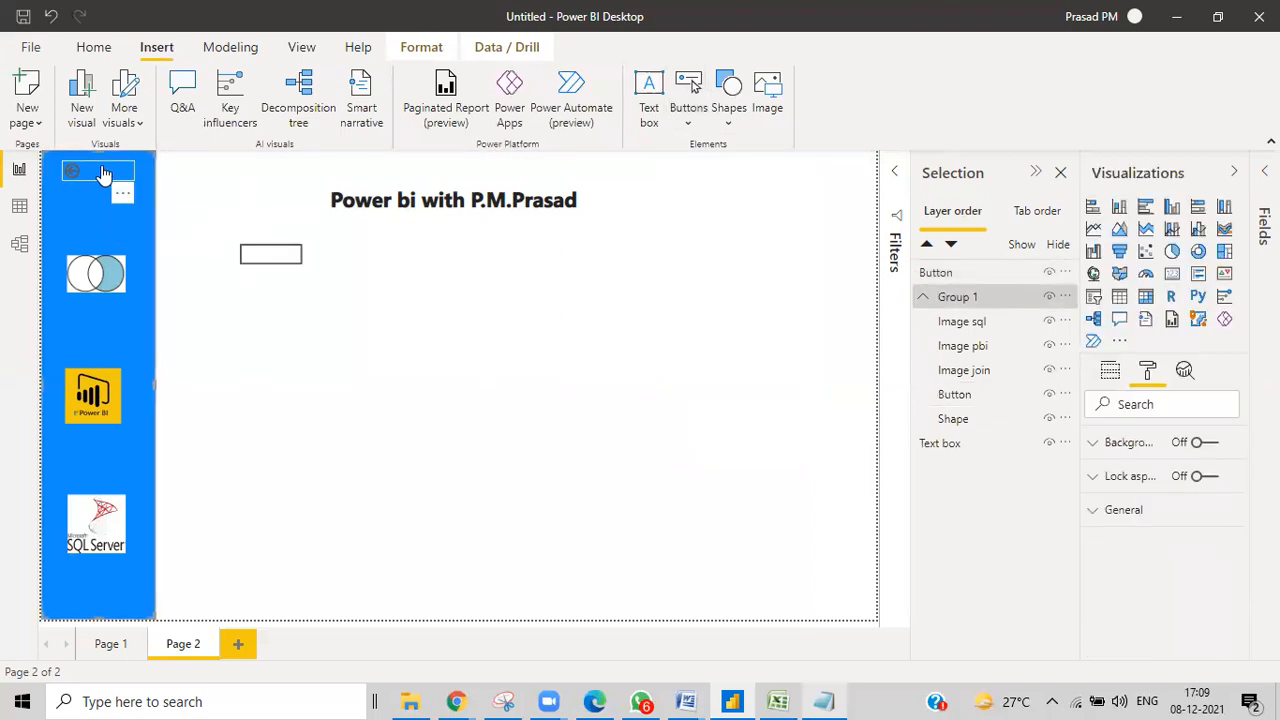
Delete the back-arrow button from inside Group 1.
{"action": "left_click", "coordinate": [952, 398]}
{"action": "right_click", "coordinate": [953, 403]}
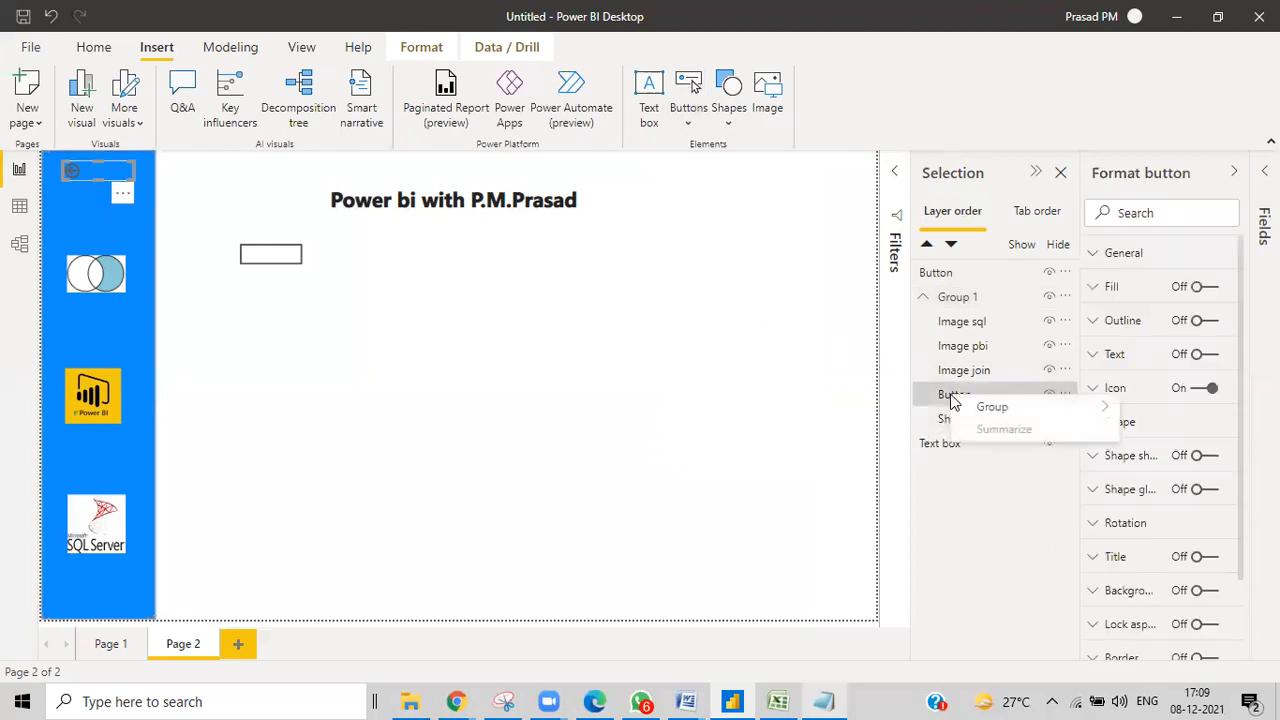
{"action": "left_click", "coordinate": [1070, 399]}
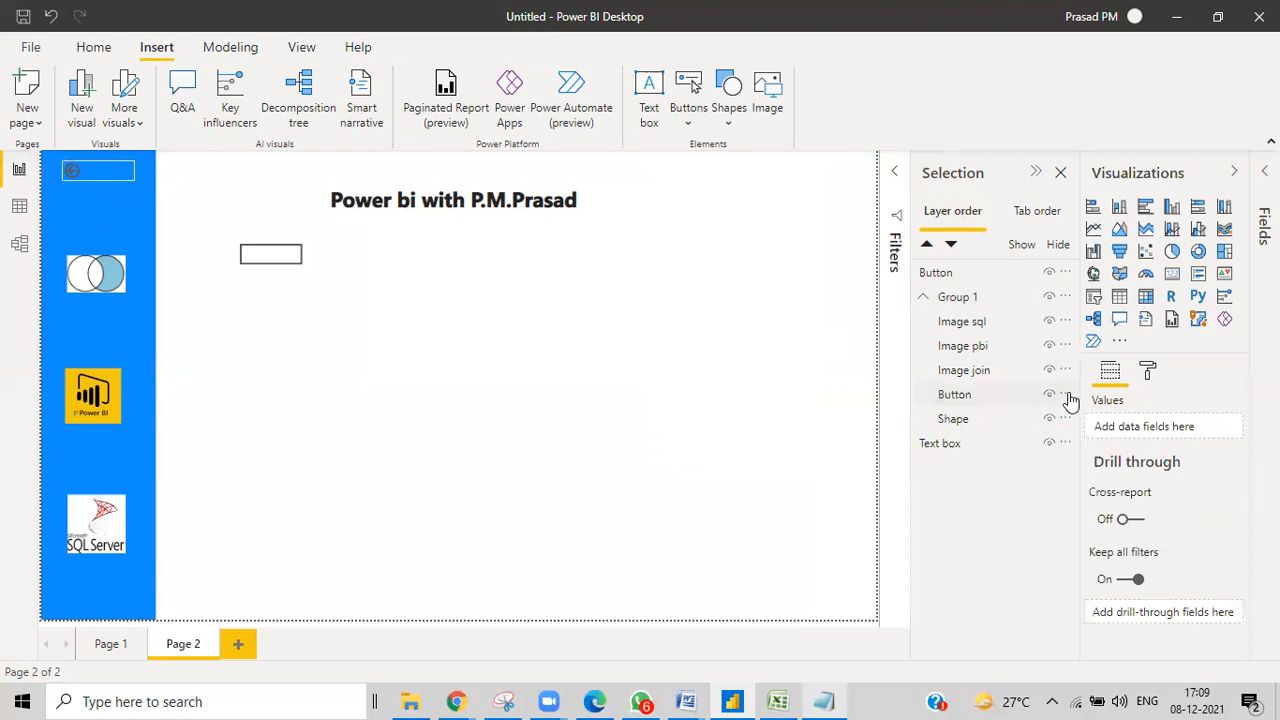
{"action": "left_click", "coordinate": [1066, 395]}
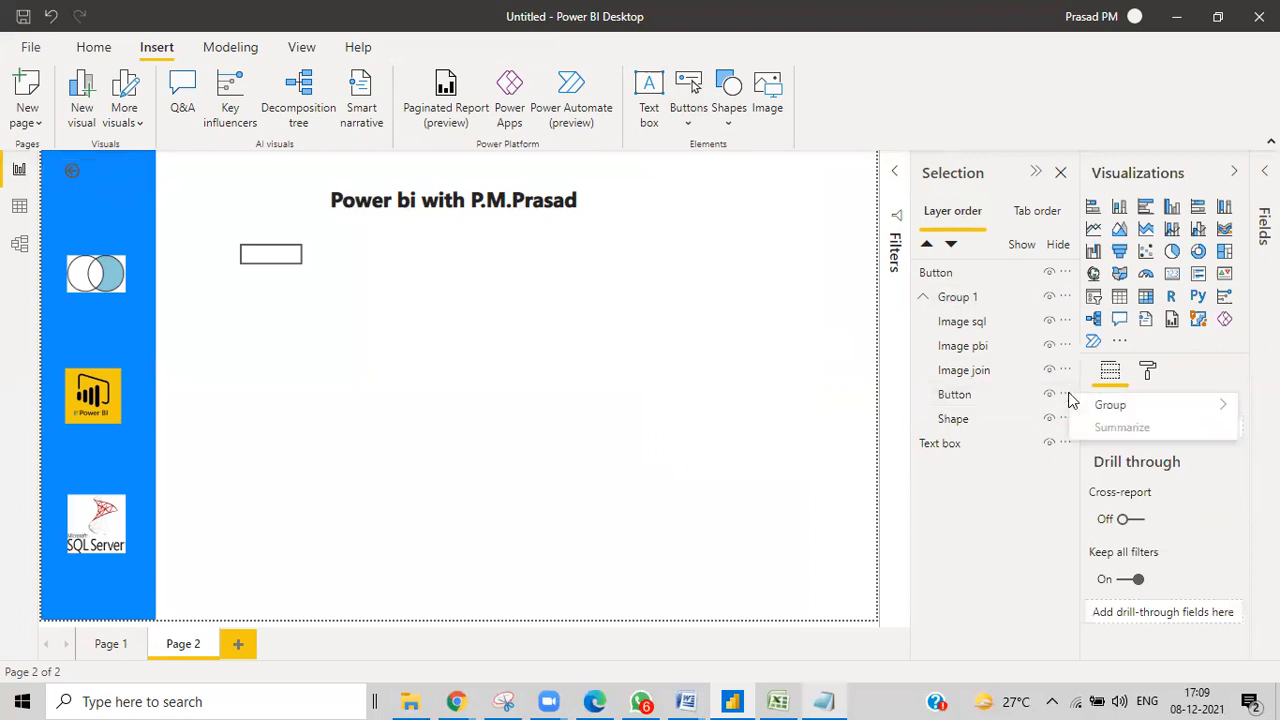
{"action": "left_click", "coordinate": [998, 400]}
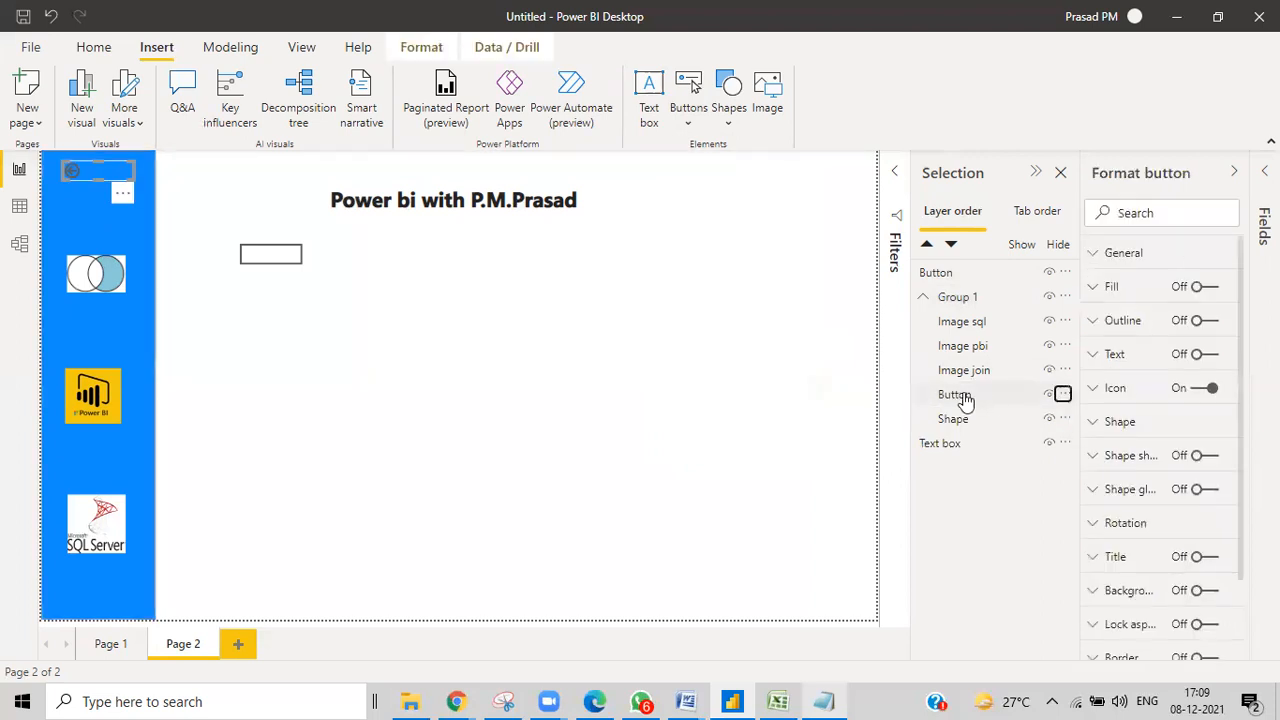
{"action": "left_click", "coordinate": [988, 400]}
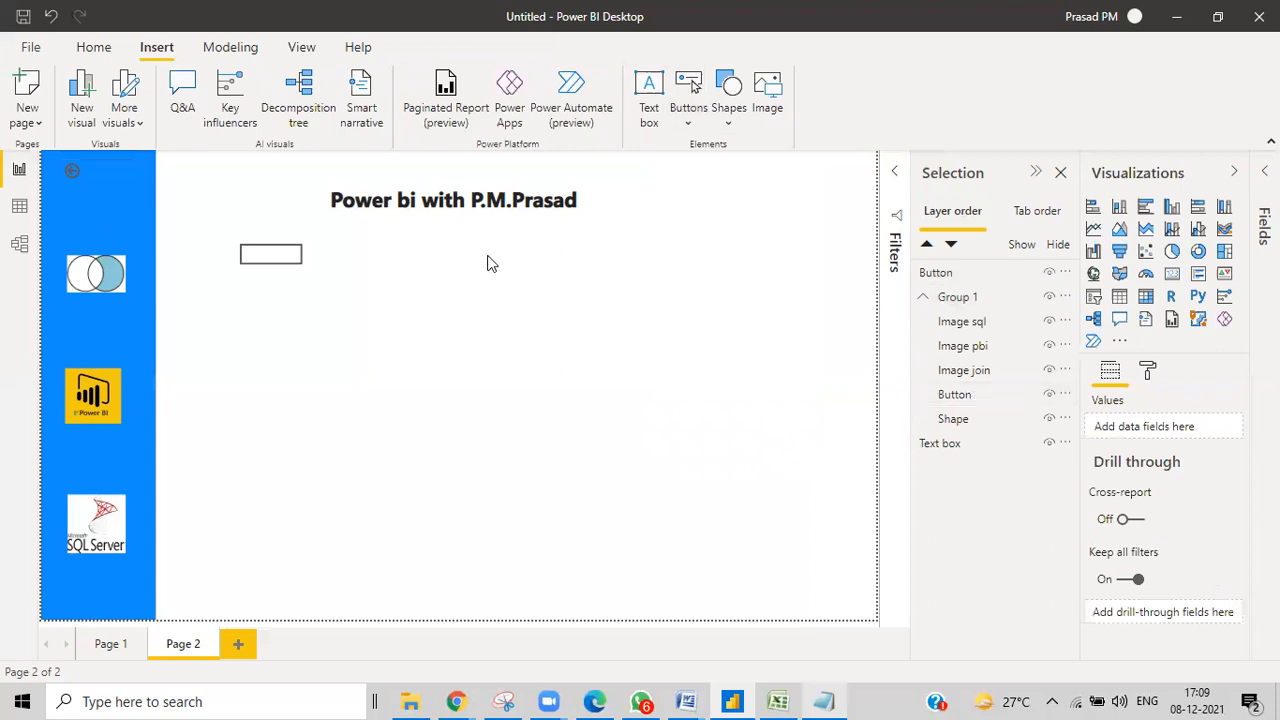
{"action": "left_click", "coordinate": [980, 395]}
{"action": "key", "text": "Delete"}
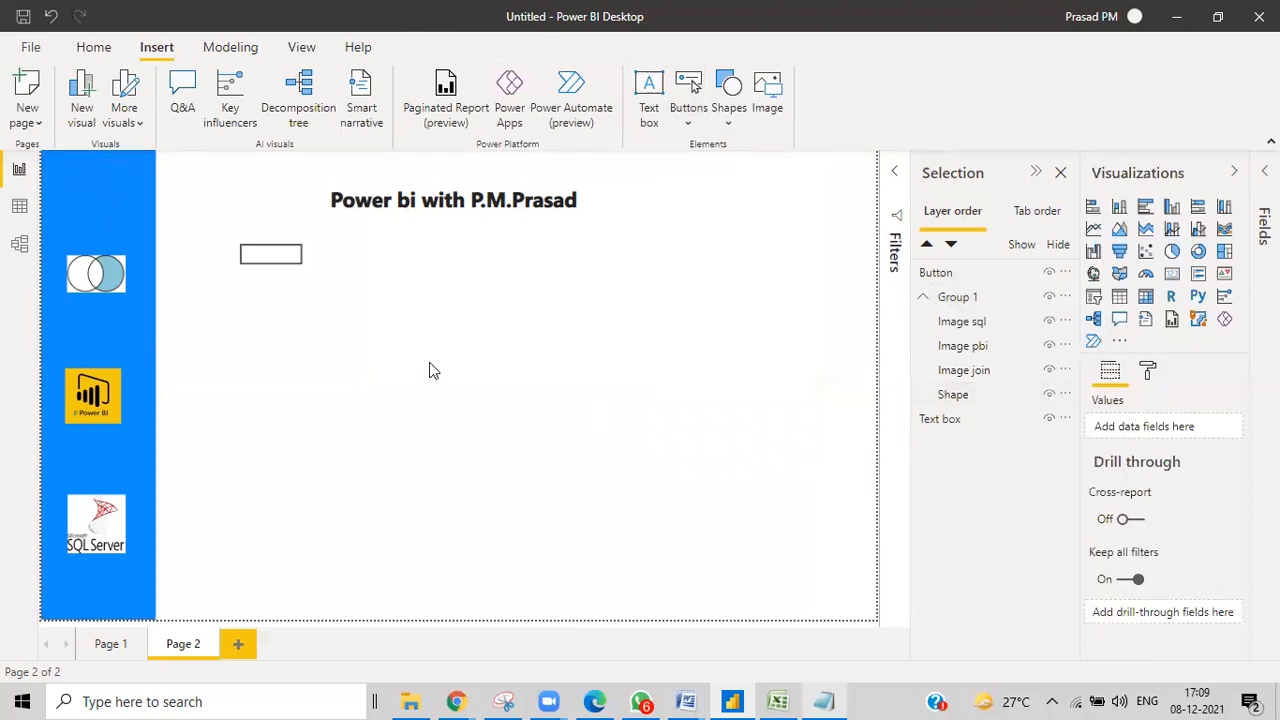
Move the blank button to the sidebar top and into Group 1, with Shape at the group's bottom.
{"action": "left_click_drag", "start_coordinate": [101, 185], "coordinate": [107, 180]}
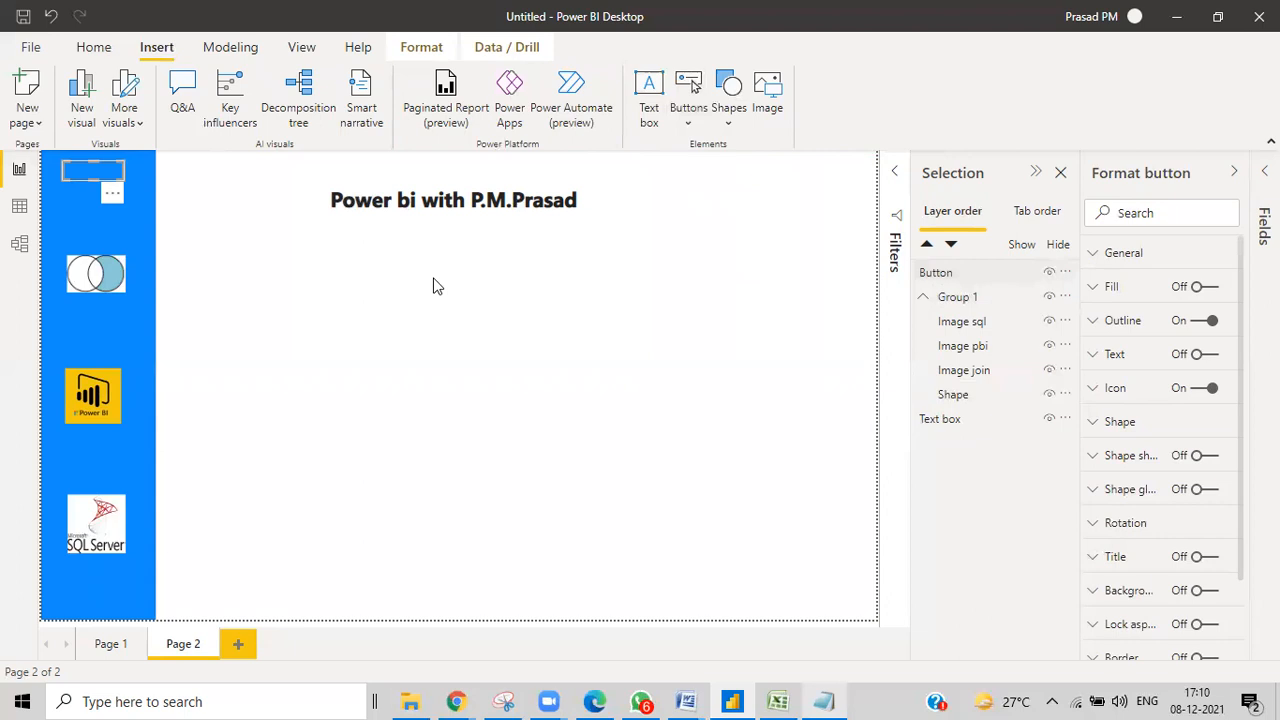
{"action": "left_click_drag", "start_coordinate": [958, 280], "coordinate": [948, 402]}
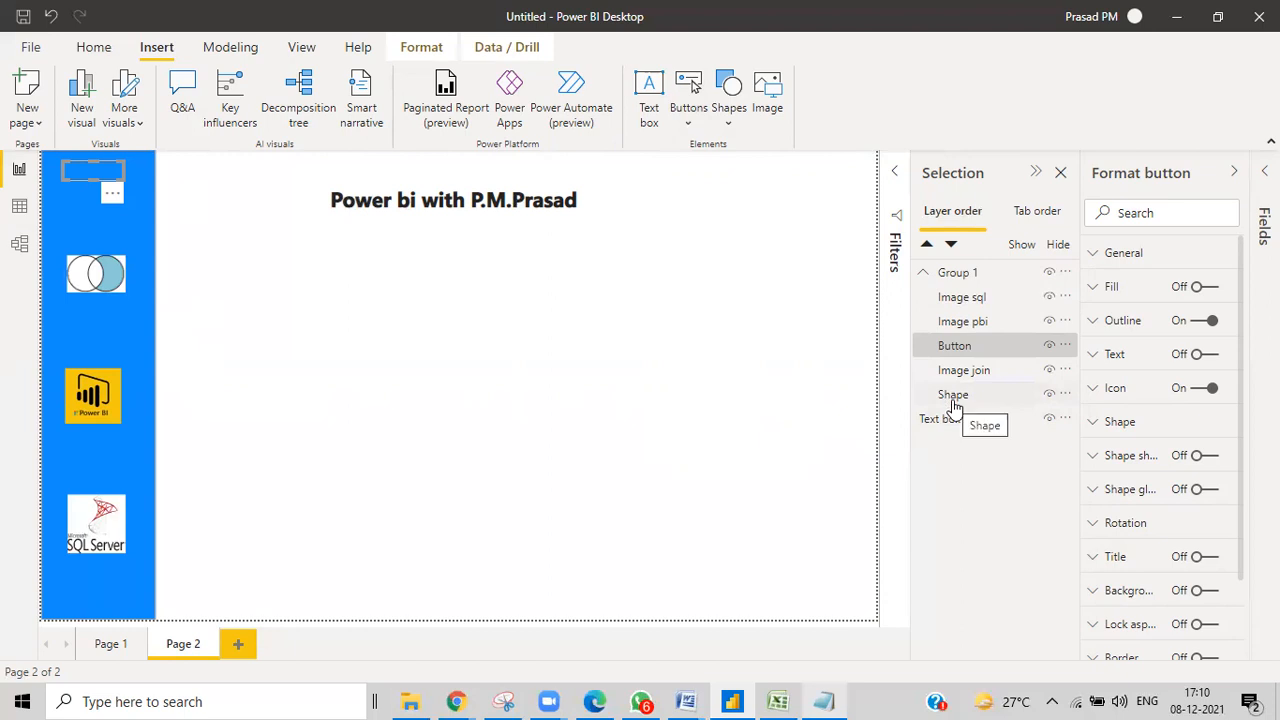
{"action": "left_click_drag", "start_coordinate": [952, 400], "coordinate": [952, 344]}
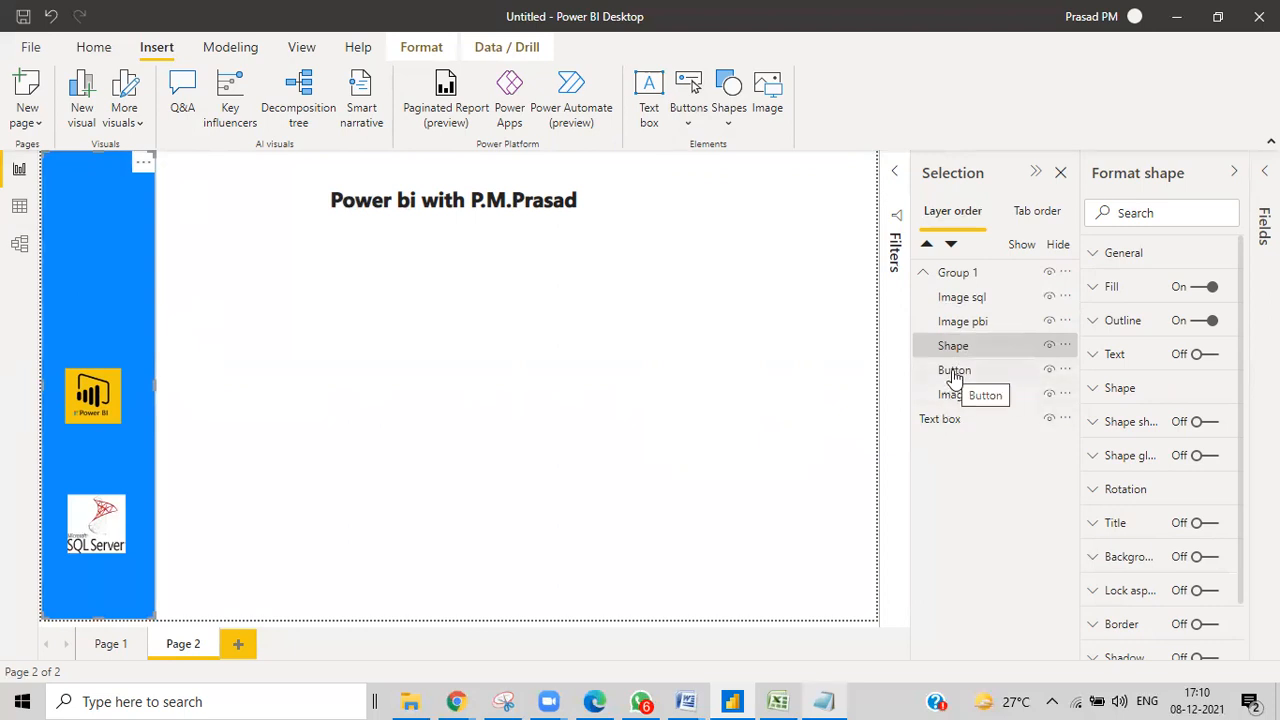
{"action": "left_click", "coordinate": [177, 320]}
{"action": "left_click_drag", "start_coordinate": [958, 352], "coordinate": [957, 395]}
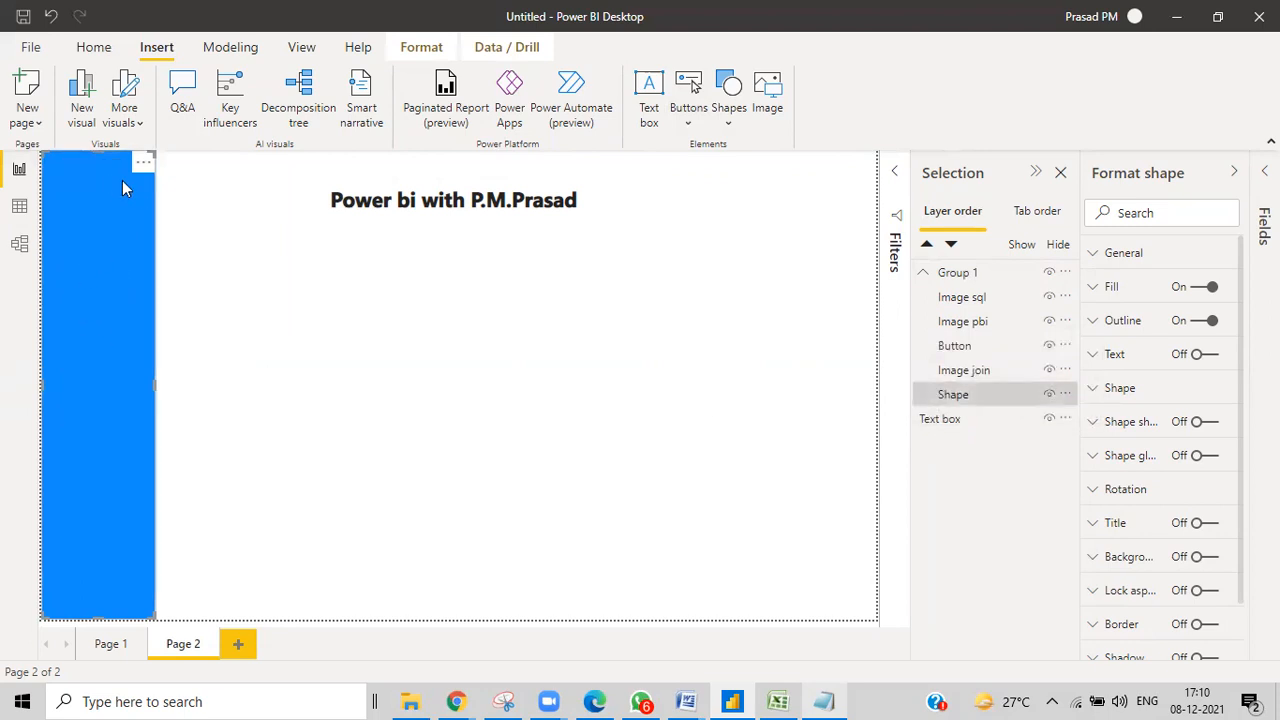
{"action": "left_click", "coordinate": [954, 346]}
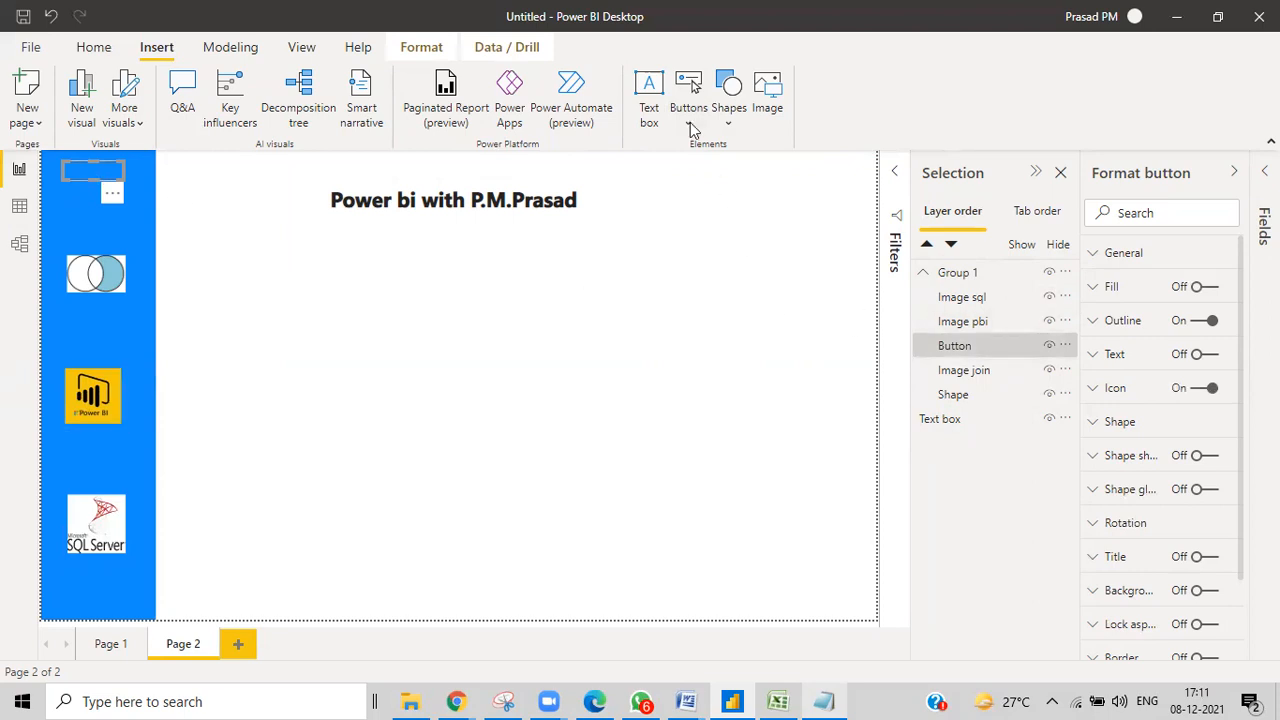
Delete the old button layer at the top of the sidebar from Group 1.
{"action": "left_click", "coordinate": [1013, 347]}
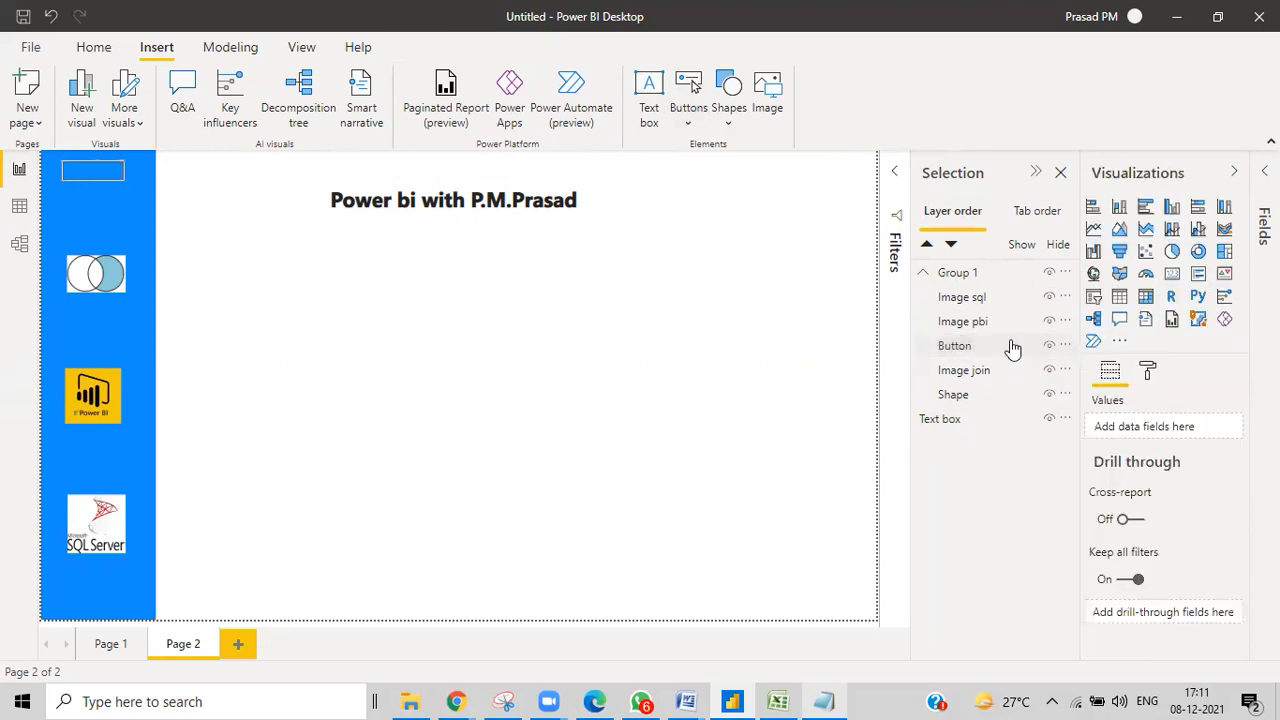
{"action": "right_click", "coordinate": [1011, 342]}
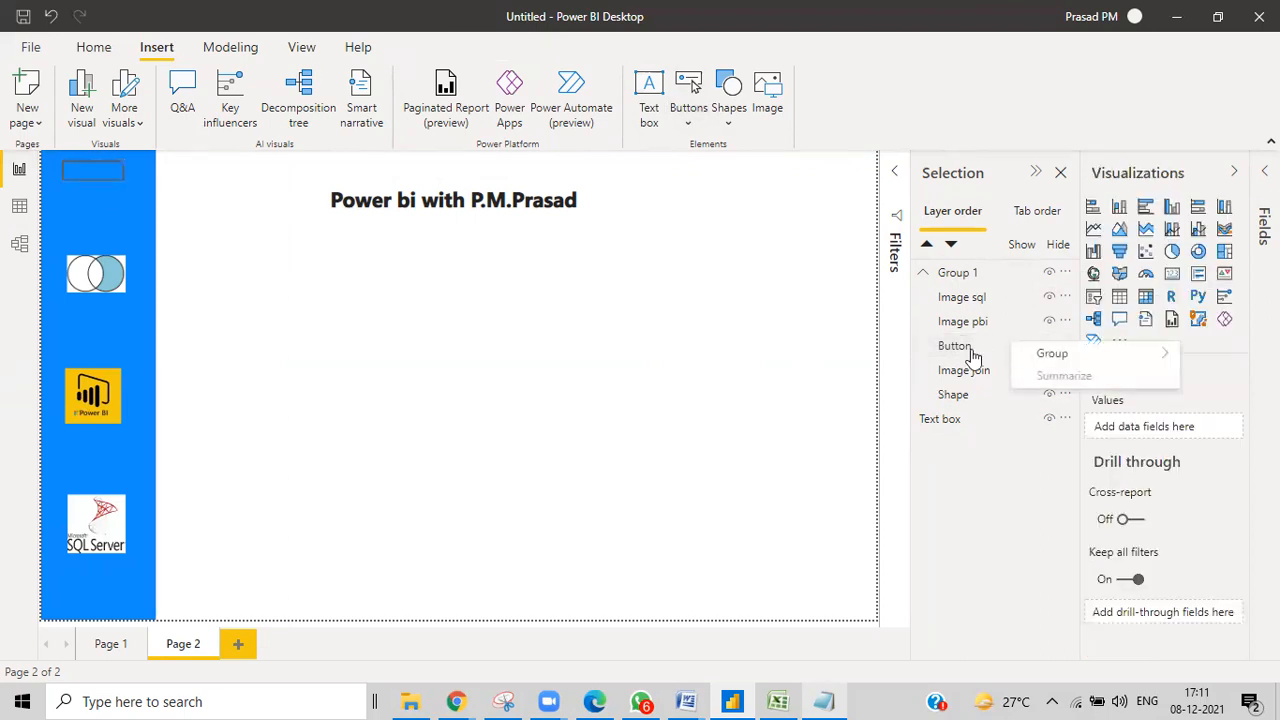
{"action": "left_click", "coordinate": [972, 350]}
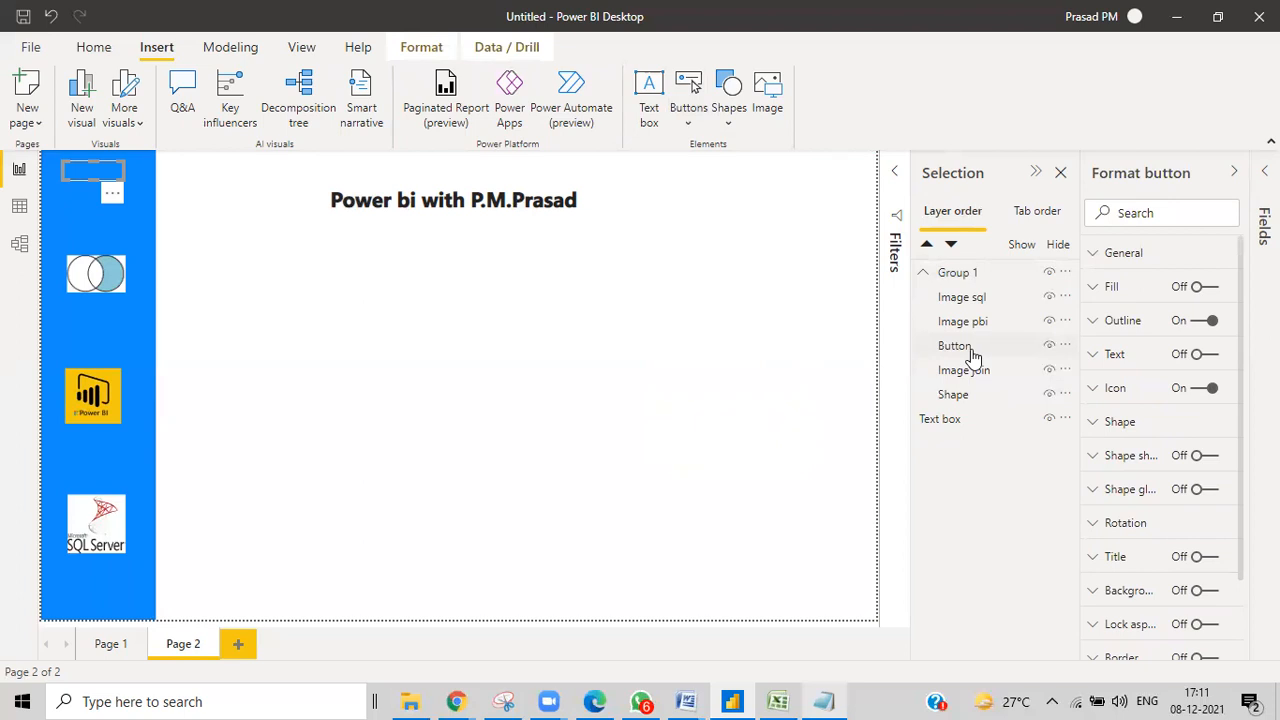
{"action": "key", "text": "Delete"}
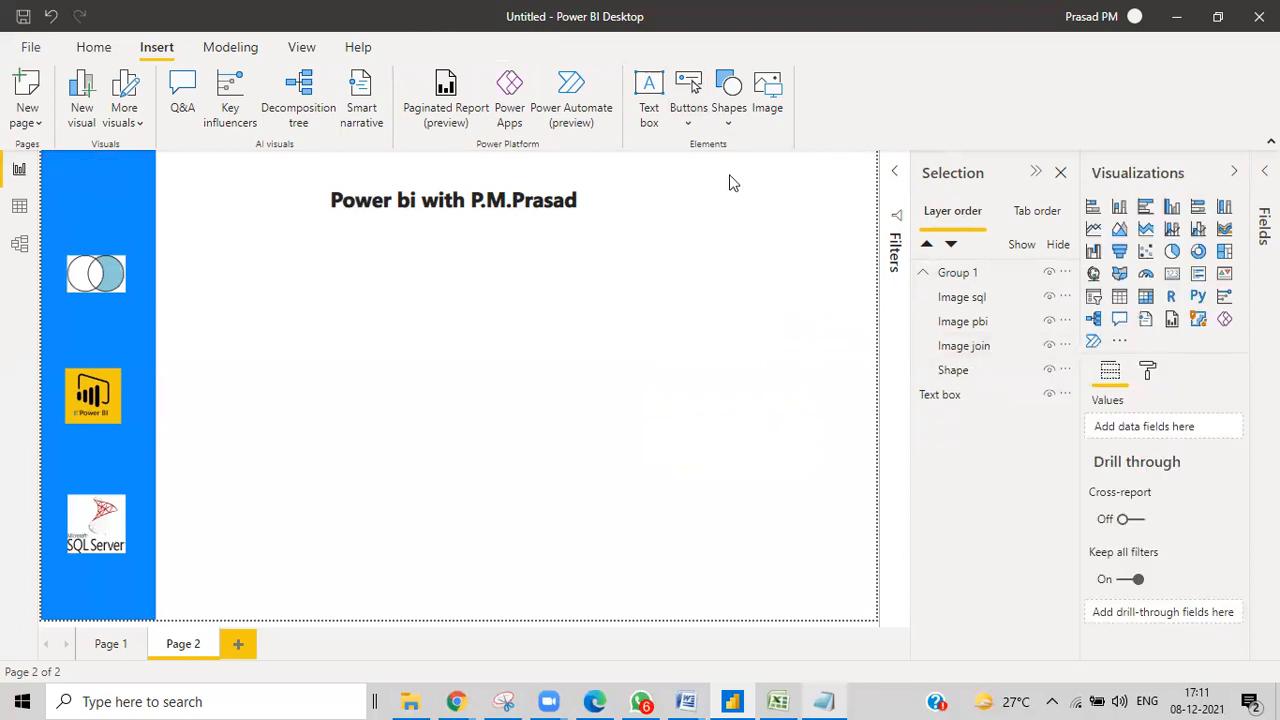
{"action": "left_click", "coordinate": [688, 124]}
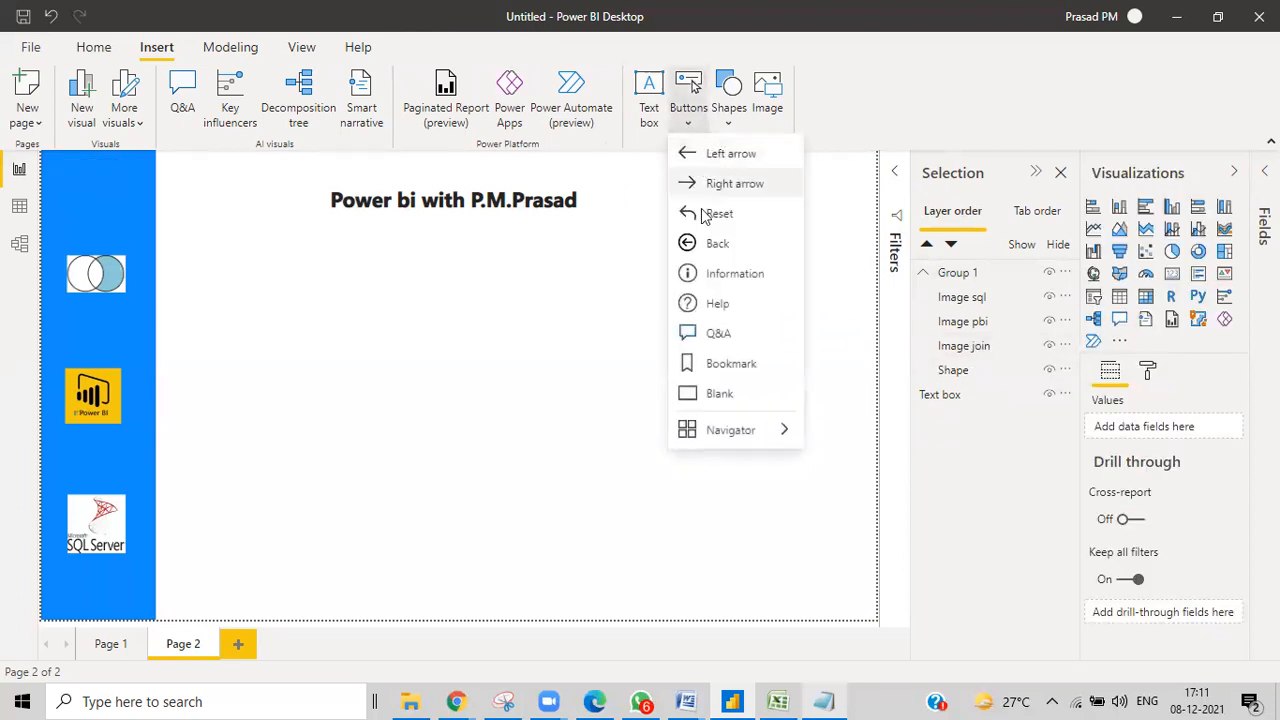
Insert a left-arrow button at the sidebar's top-left corner and move its layer into Group 1.
{"action": "left_click", "coordinate": [716, 153]}
{"action": "left_click_drag", "start_coordinate": [75, 165], "coordinate": [122, 175]}
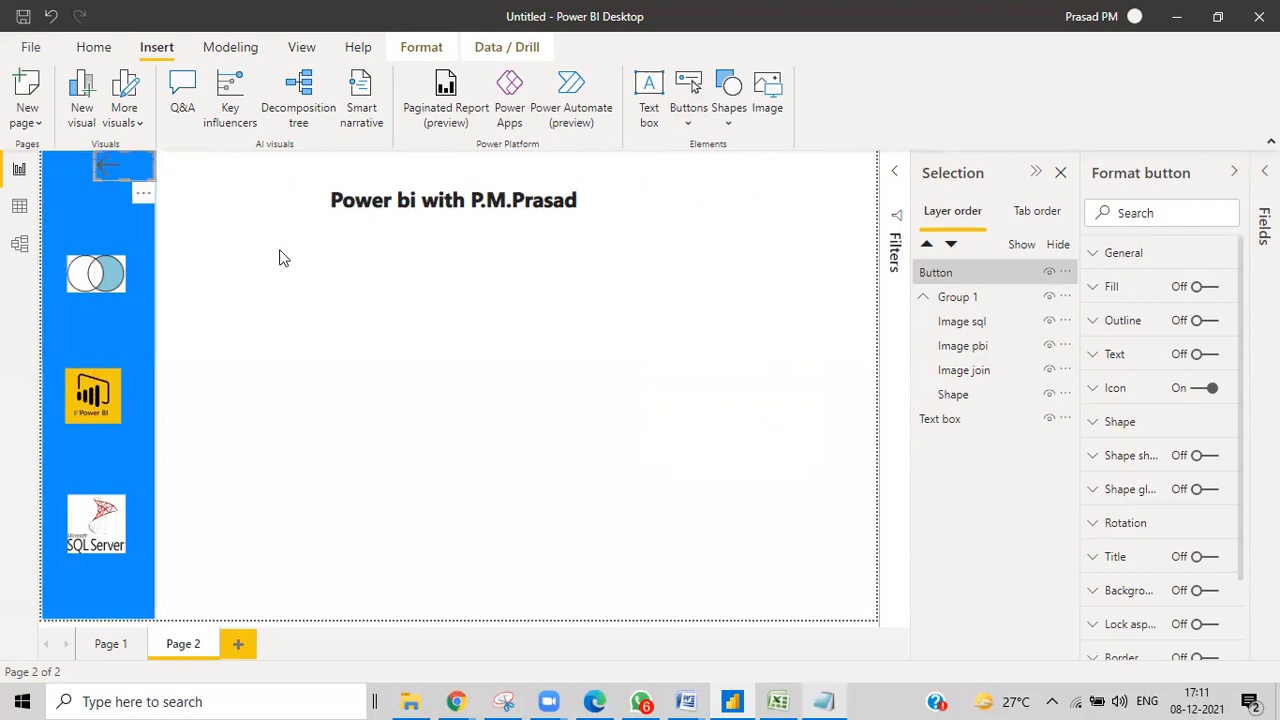
{"action": "left_click_drag", "start_coordinate": [969, 277], "coordinate": [966, 348]}
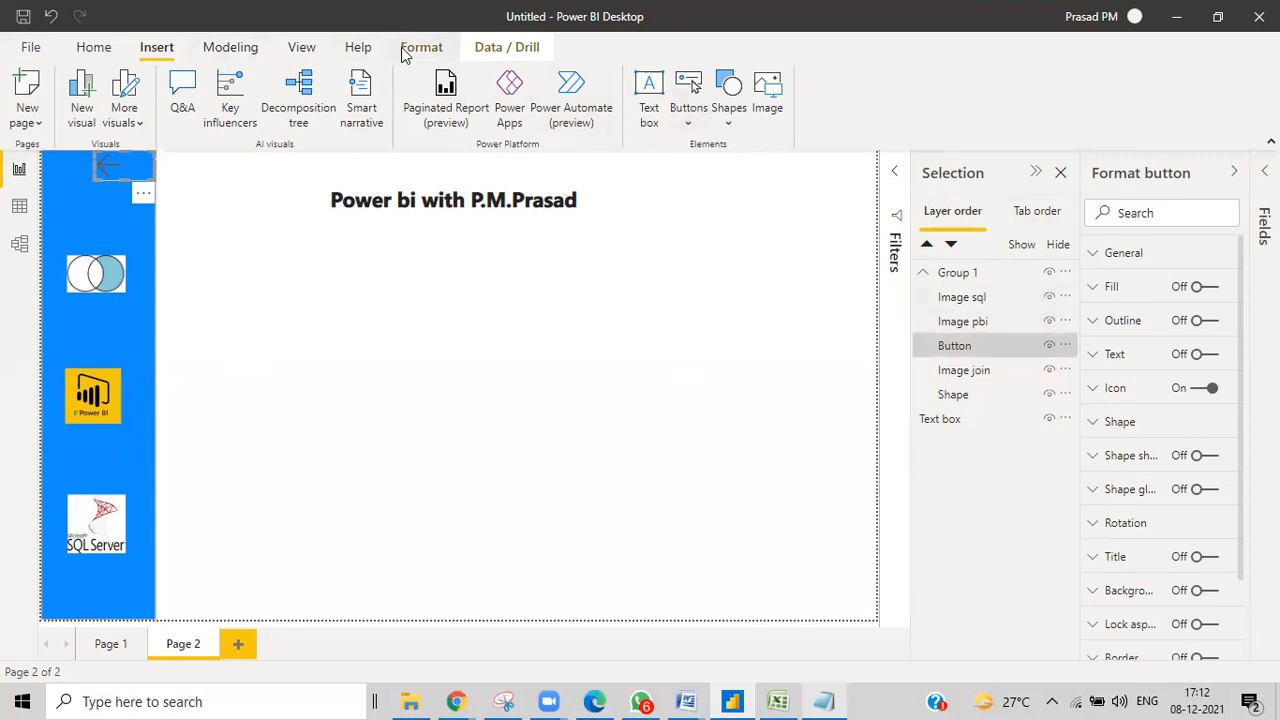
Open the Bookmarks pane, add a bookmark and rename it 'no side bar'.
{"action": "left_click", "coordinate": [311, 47]}
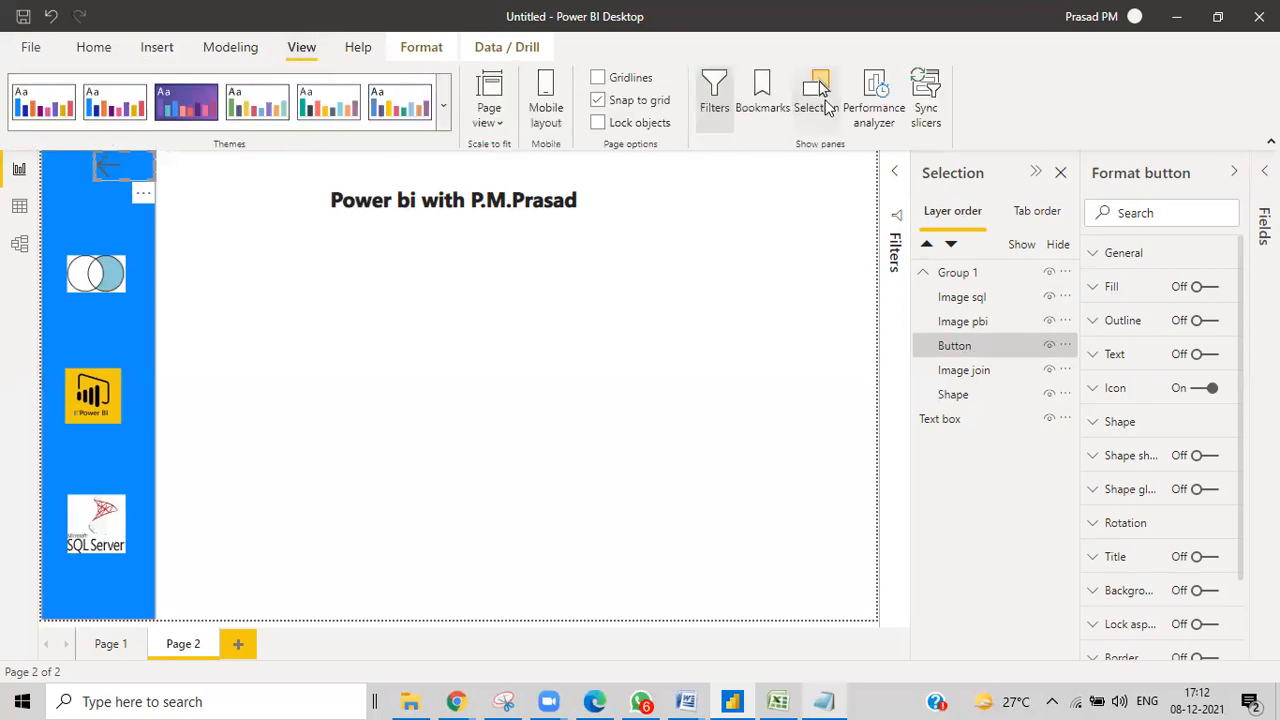
{"action": "left_click", "coordinate": [760, 107]}
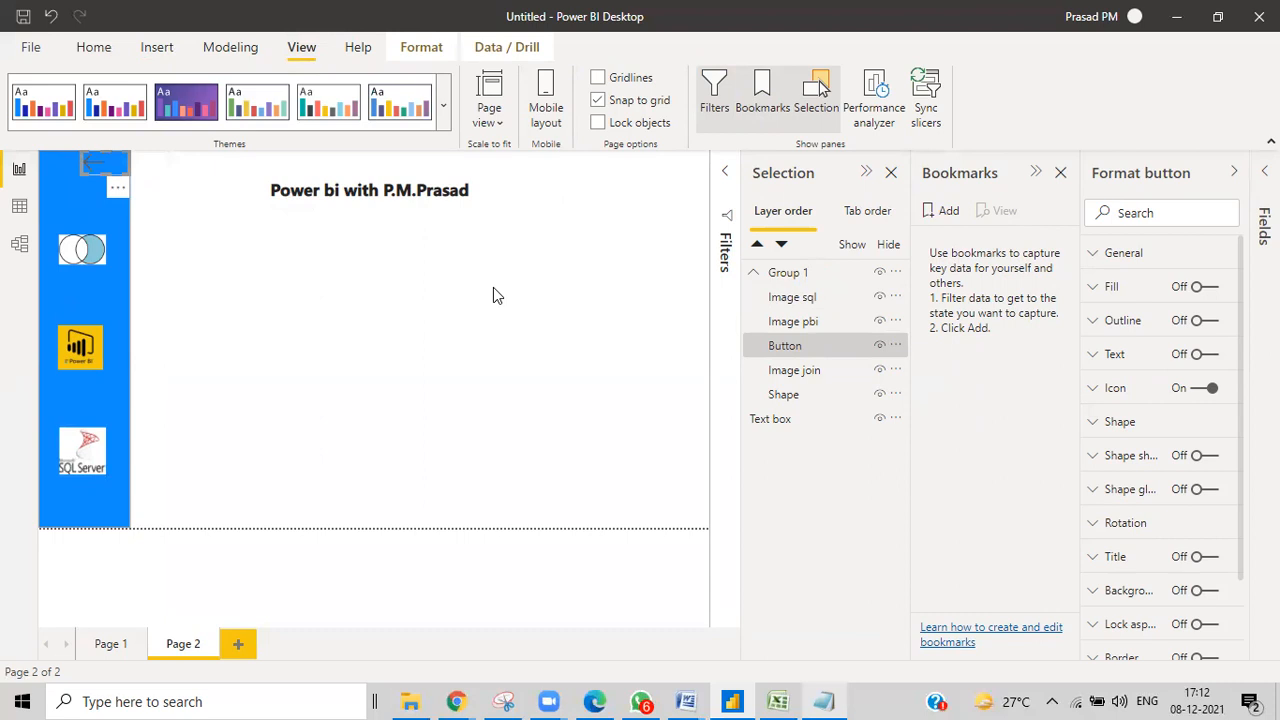
{"action": "left_click", "coordinate": [940, 212]}
{"action": "double_click", "coordinate": [942, 241]}
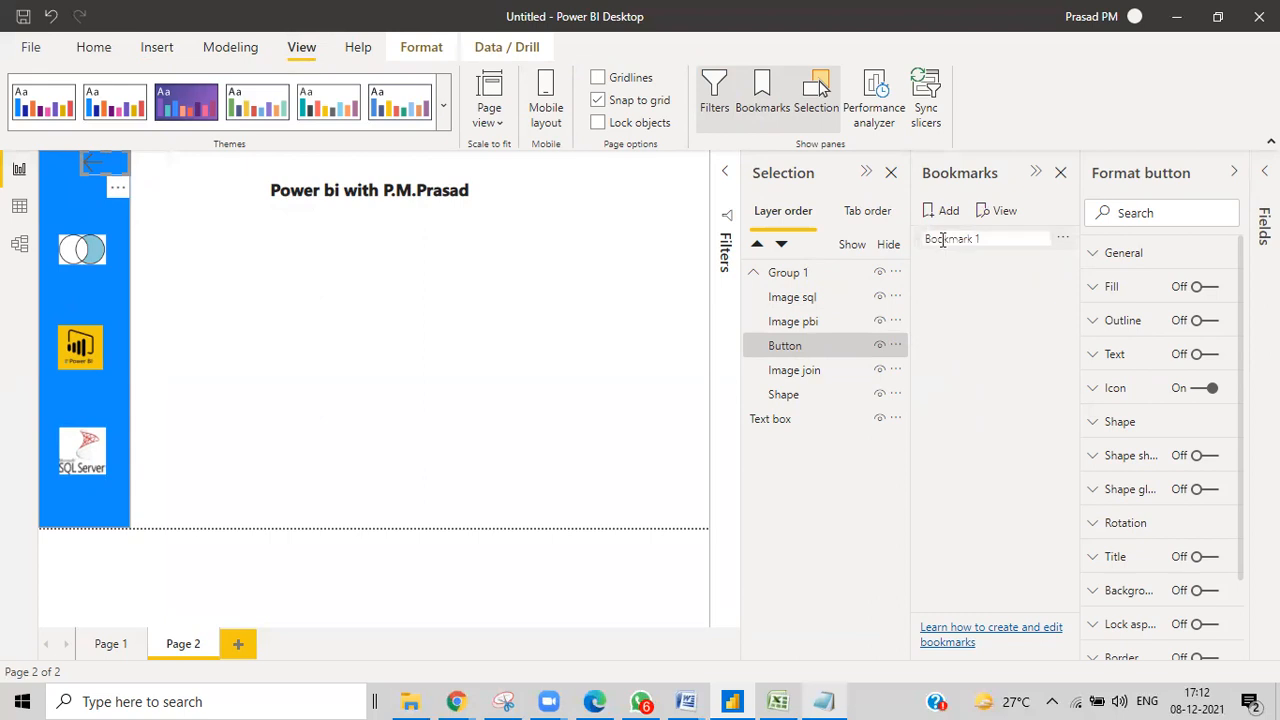
{"action": "type", "text": "s"}
{"action": "key", "text": "BackSpace"}
{"action": "type", "text": "no side bar"}
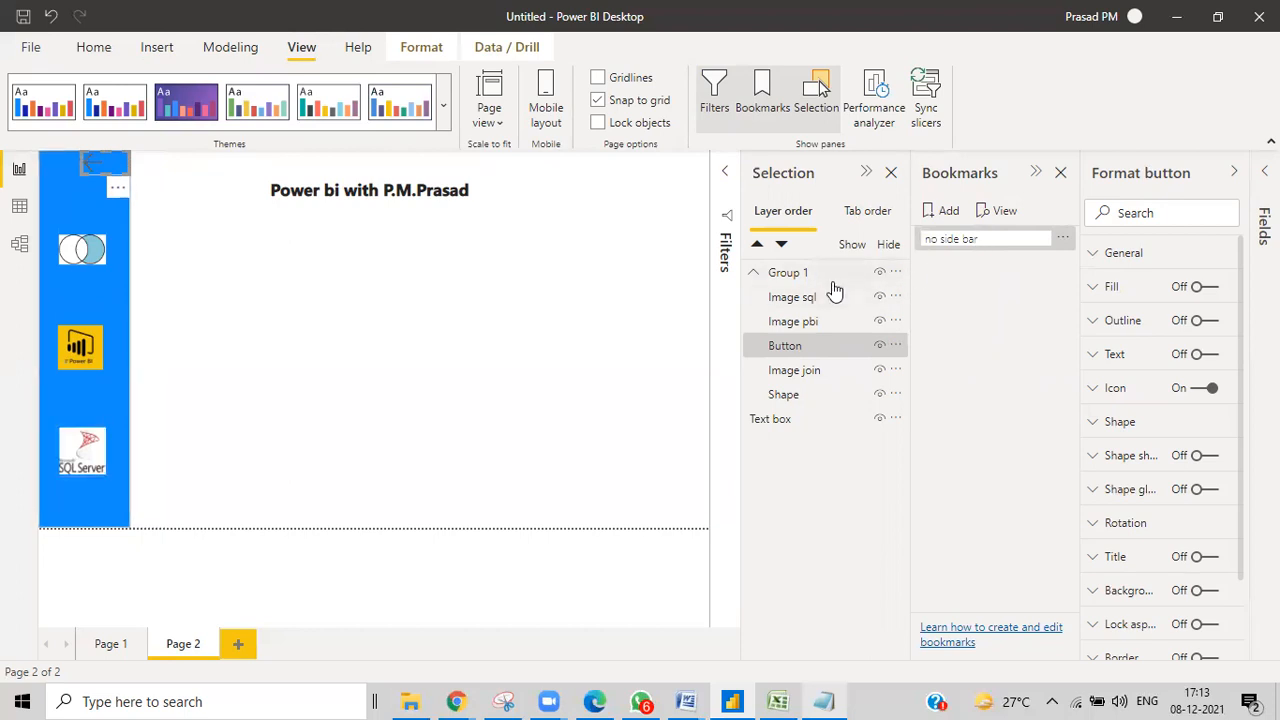
Hide the SQL Server image, Power BI image, back arrow, Venn join image and blue sidebar shape.
{"action": "left_click", "coordinate": [880, 297]}
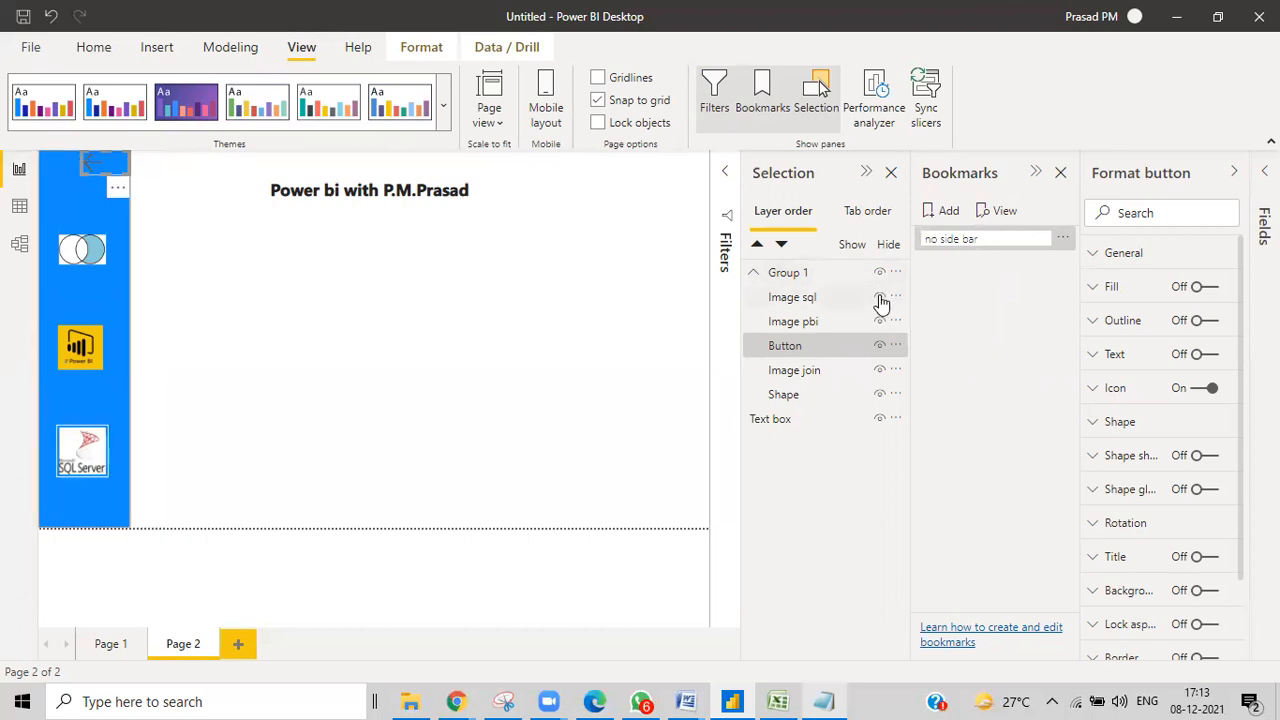
{"action": "left_click", "coordinate": [880, 321]}
{"action": "left_click", "coordinate": [880, 345]}
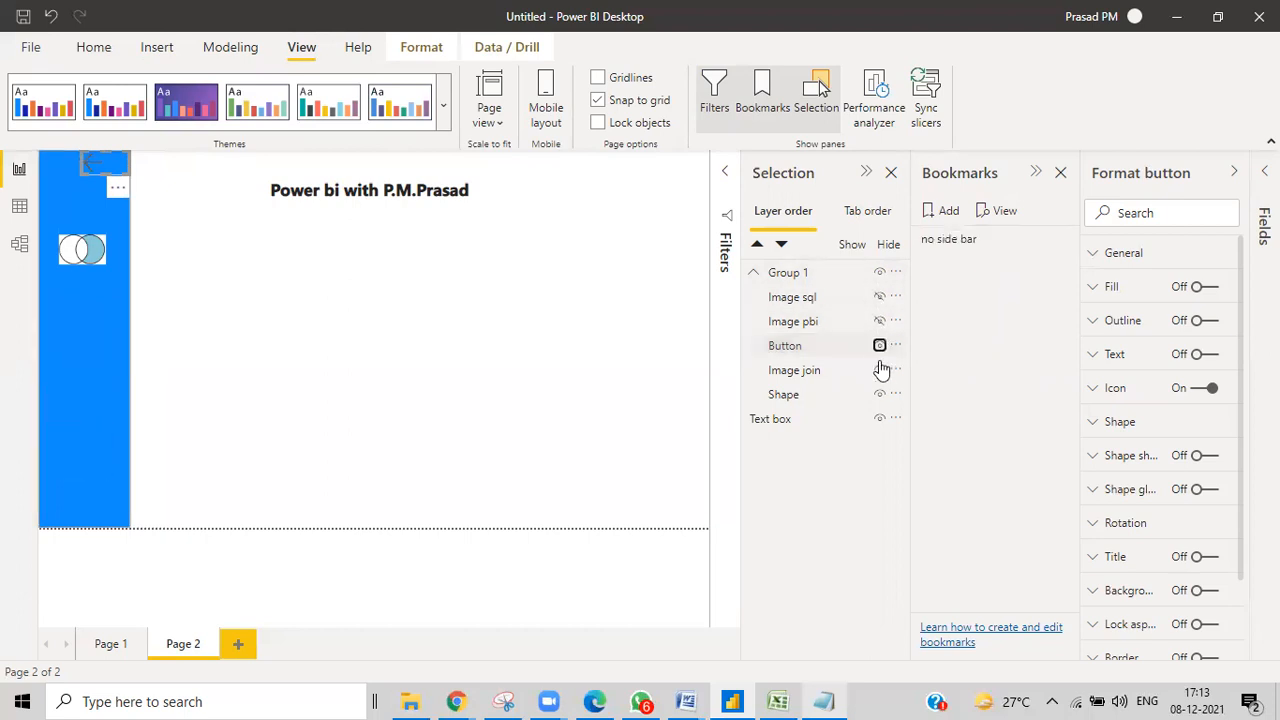
{"action": "left_click", "coordinate": [874, 372]}
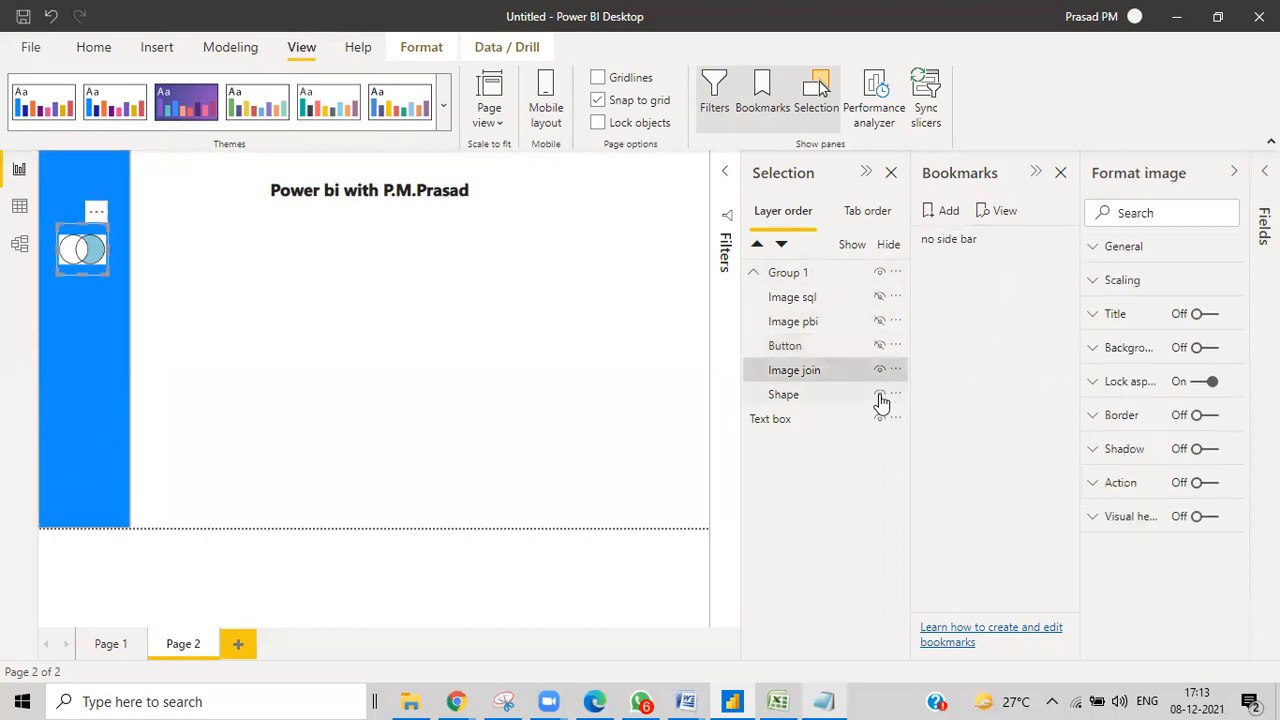
{"action": "left_click", "coordinate": [880, 396]}
{"action": "left_click", "coordinate": [880, 370]}
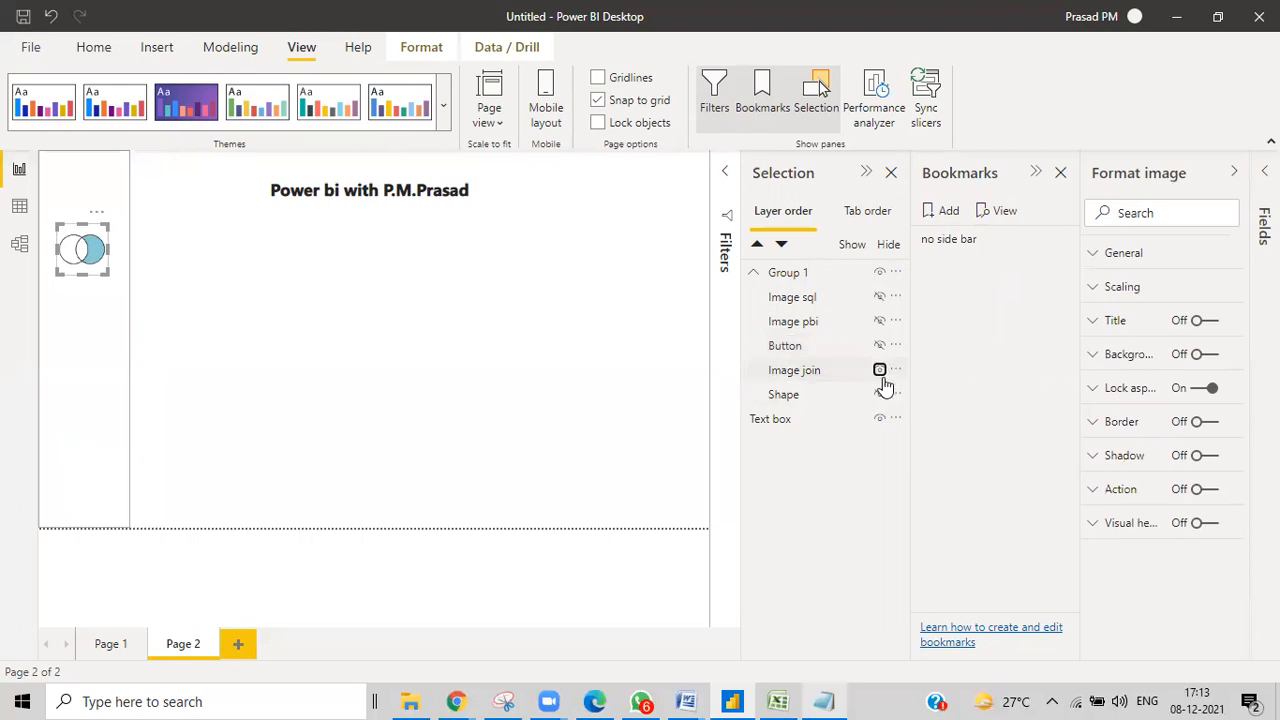
Select all the sidebar layers and Group 1 in the Selection pane.
{"action": "left_click", "coordinate": [808, 396]}
{"action": "left_click", "coordinate": [808, 370], "text": "ctrl"}
{"action": "left_click", "coordinate": [805, 320], "text": "shift"}
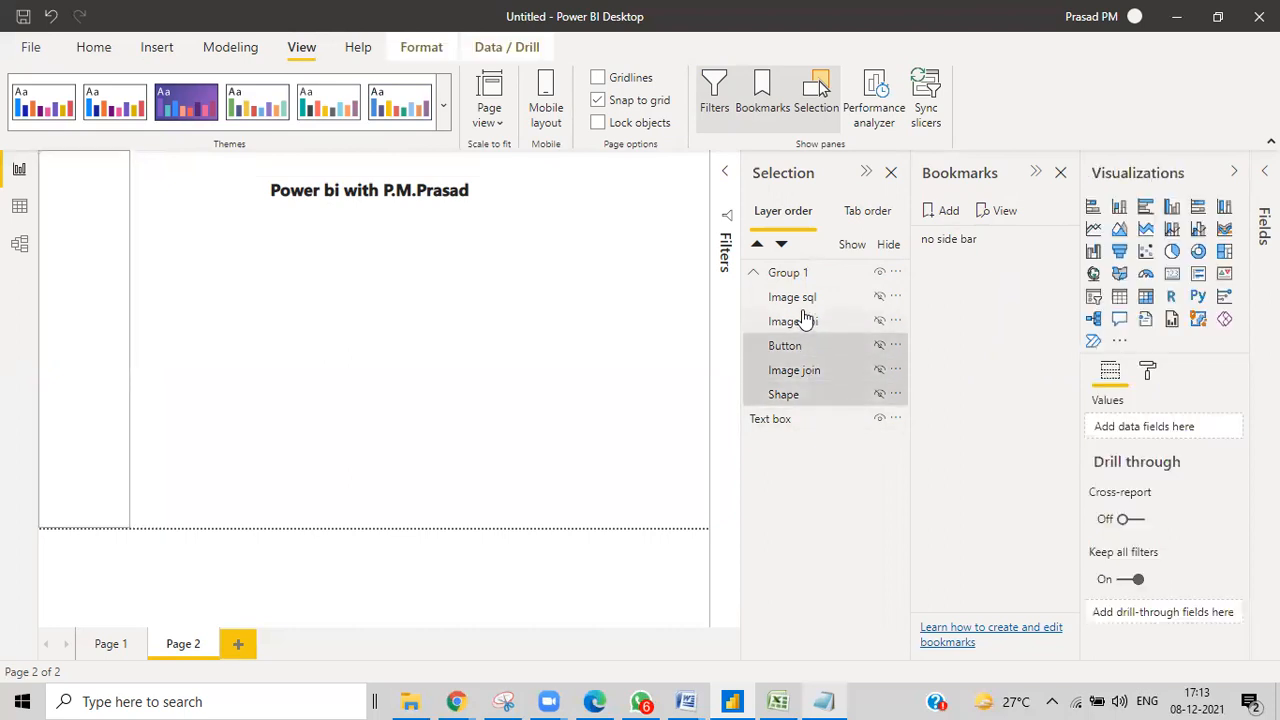
{"action": "left_click", "coordinate": [803, 300], "text": "ctrl"}
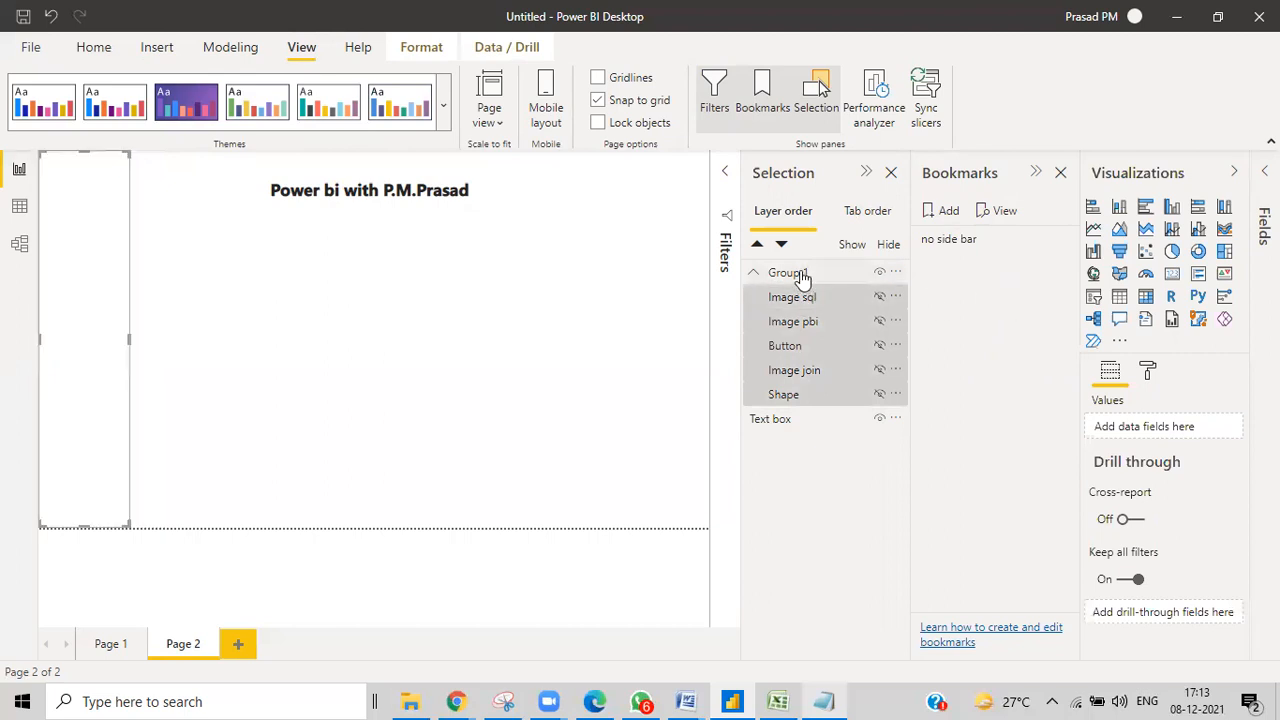
{"action": "left_click", "coordinate": [801, 277]}
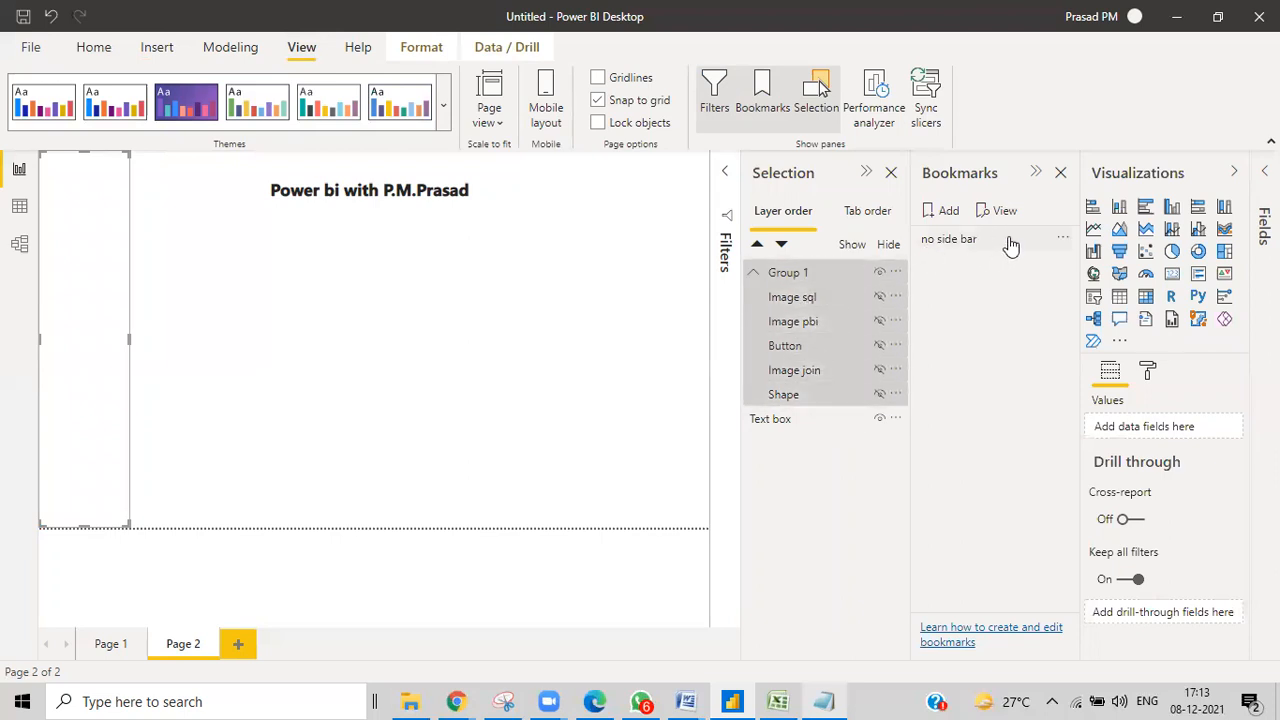
Set 'no side bar' to exclude Data and use Selected visuals, then update it.
{"action": "left_click", "coordinate": [1059, 238]}
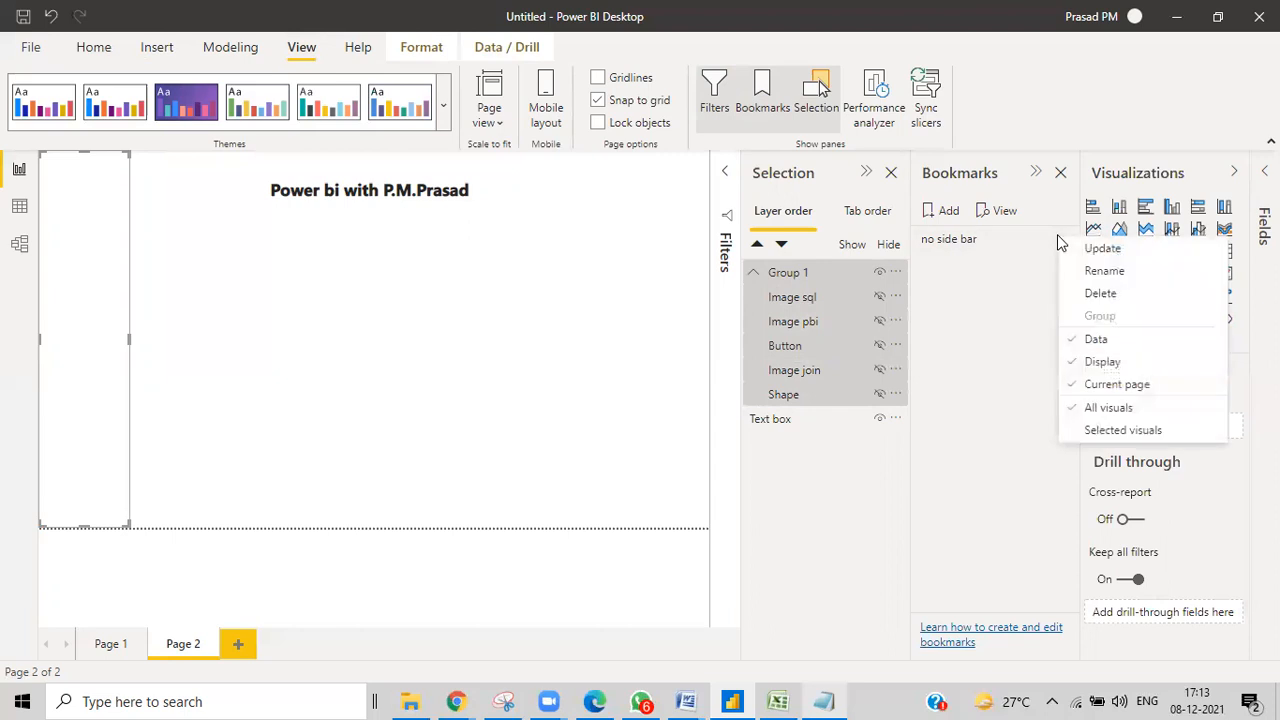
{"action": "left_click", "coordinate": [1071, 341]}
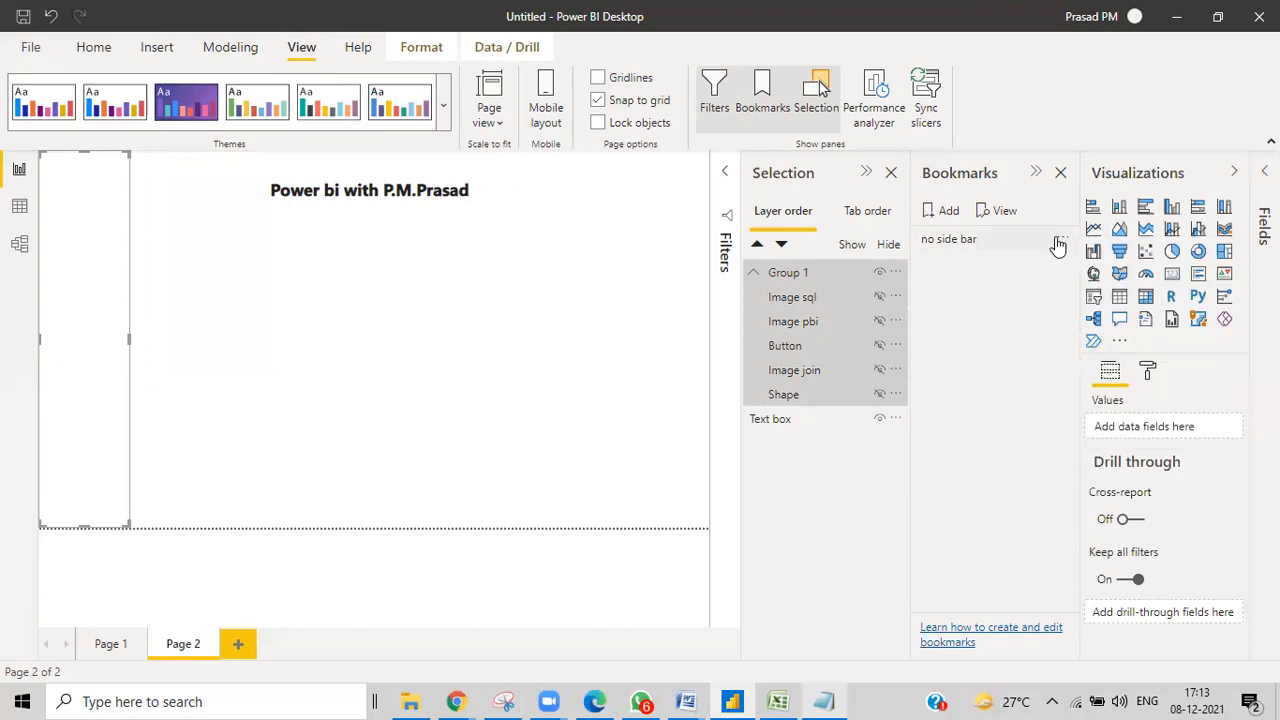
{"action": "left_click", "coordinate": [1058, 241]}
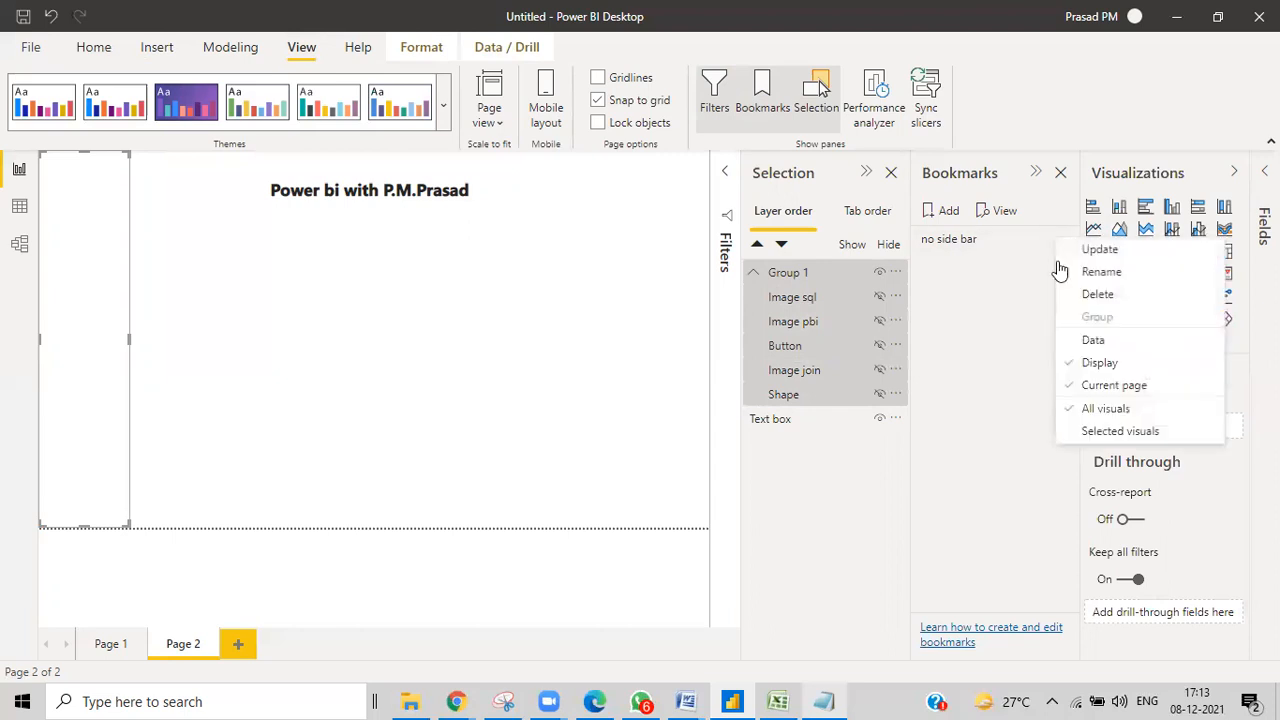
{"action": "left_click", "coordinate": [1073, 432]}
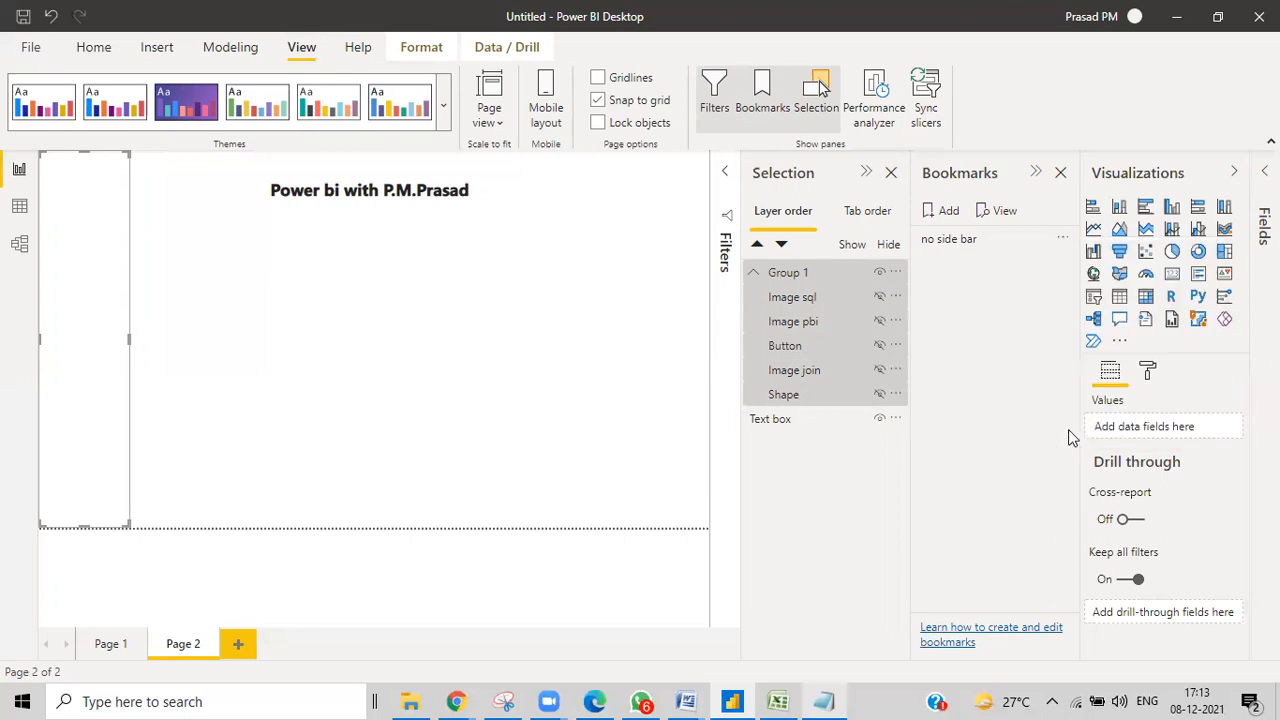
{"action": "left_click", "coordinate": [1062, 240]}
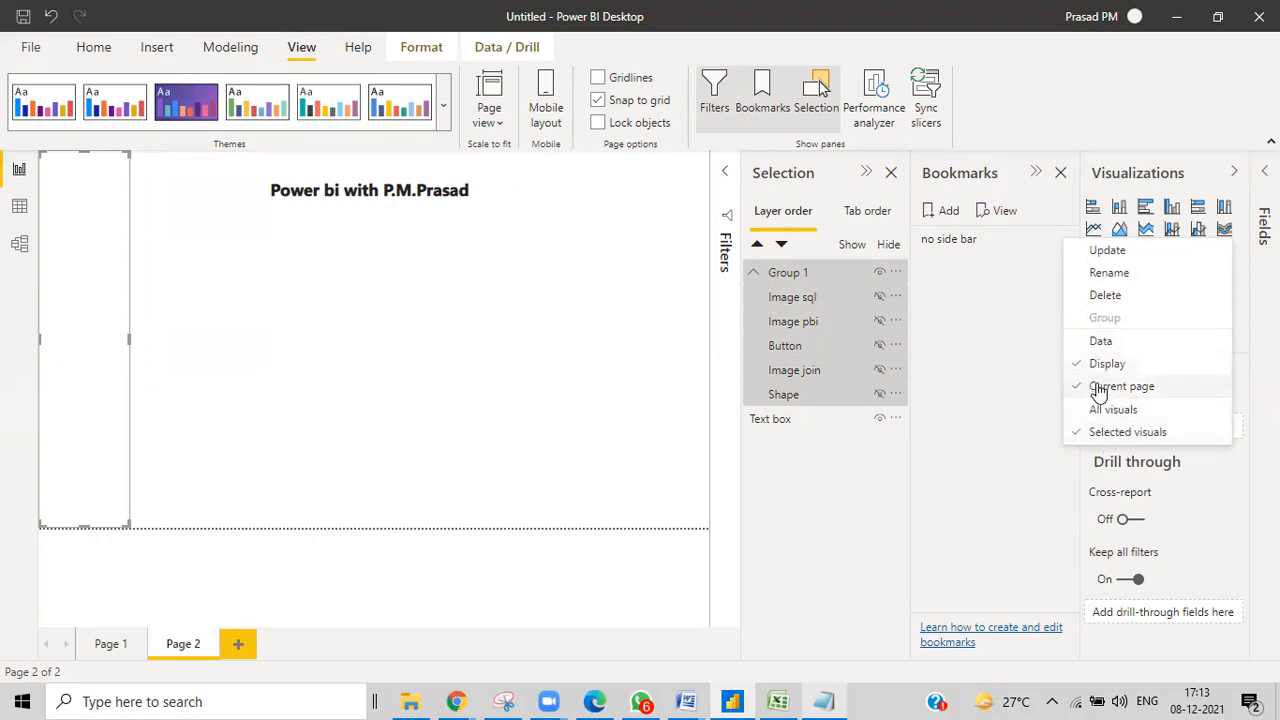
{"action": "left_click", "coordinate": [1072, 252]}
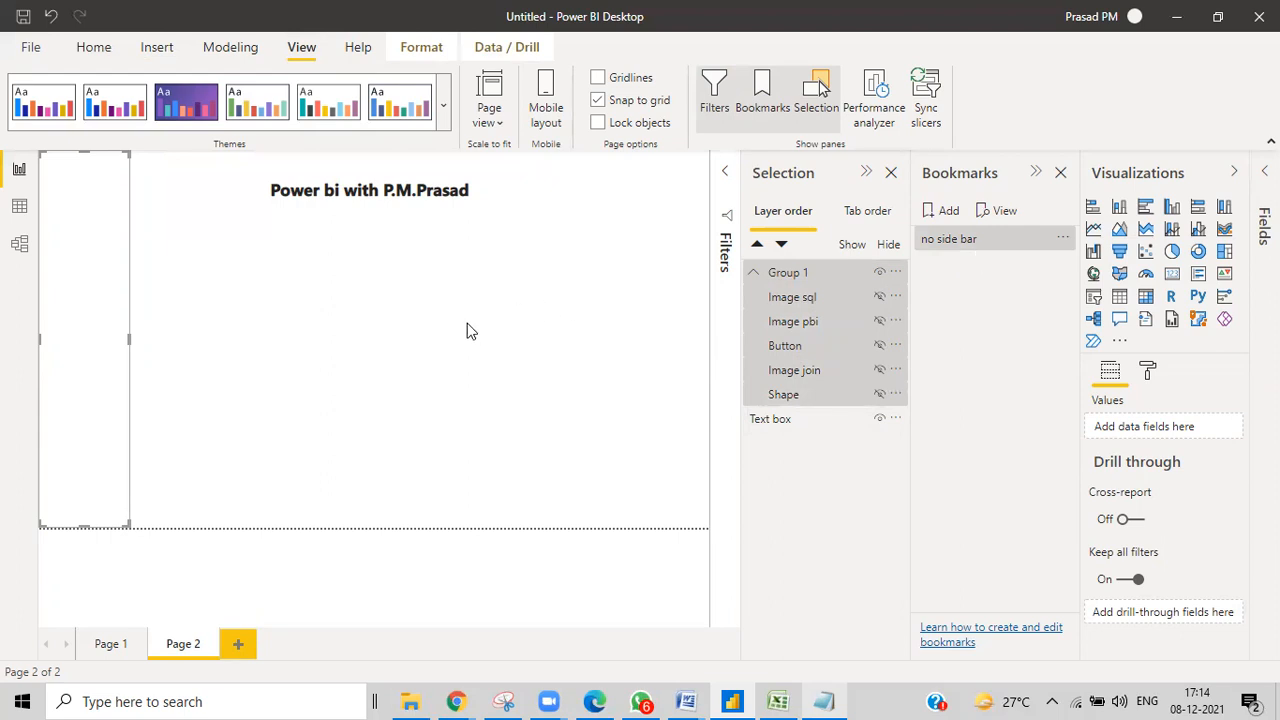
Deselect the group, add Bookmark 2 and rename it 'on side bar'.
{"action": "left_click", "coordinate": [516, 338]}
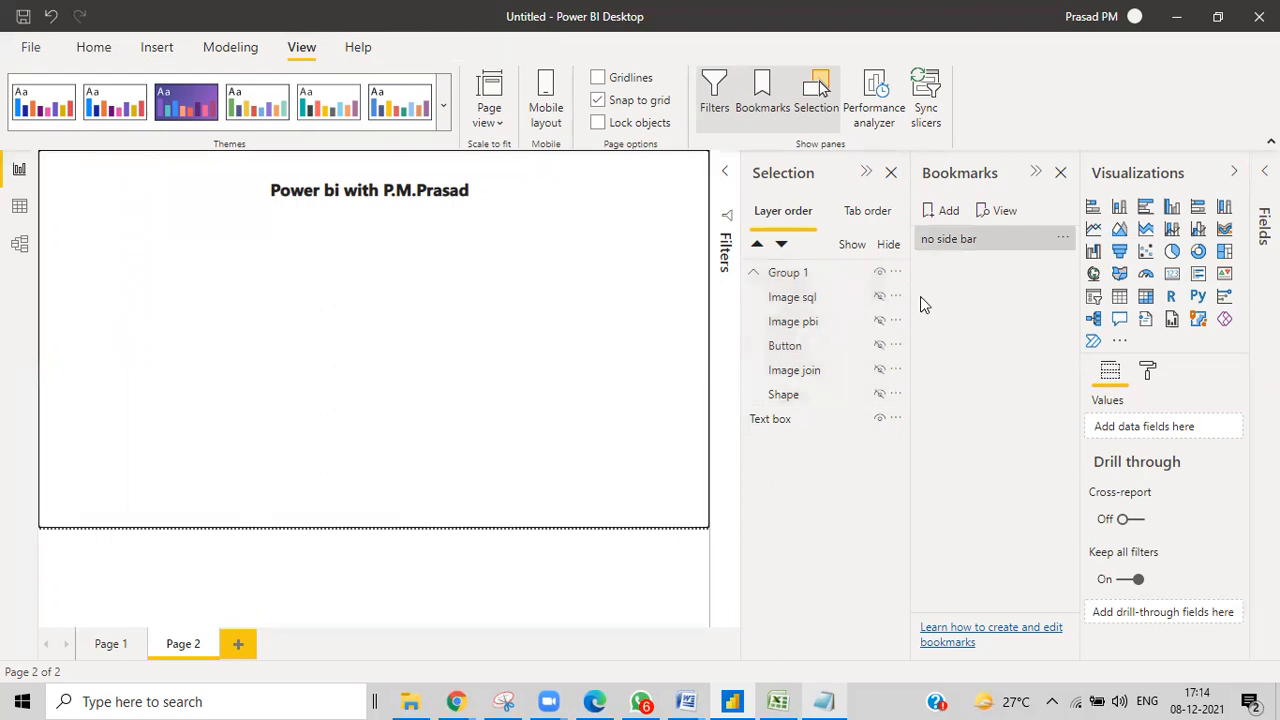
{"action": "left_click", "coordinate": [946, 212]}
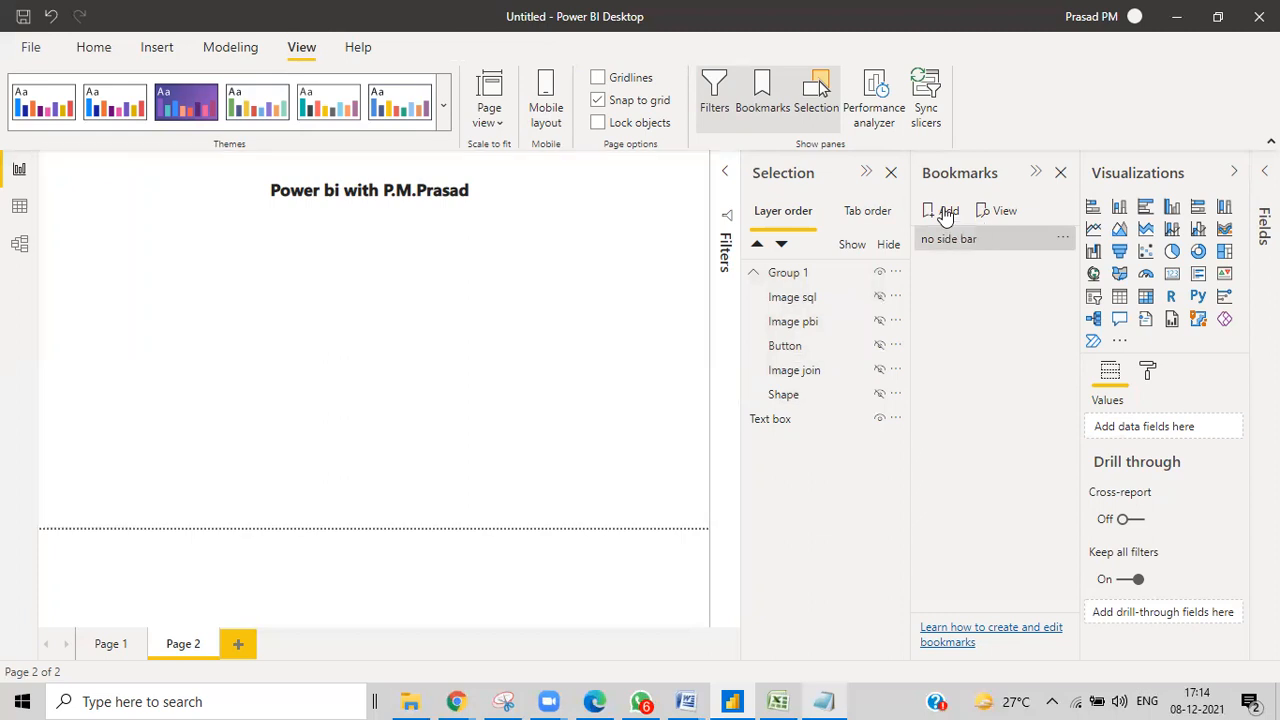
{"action": "double_click", "coordinate": [946, 262]}
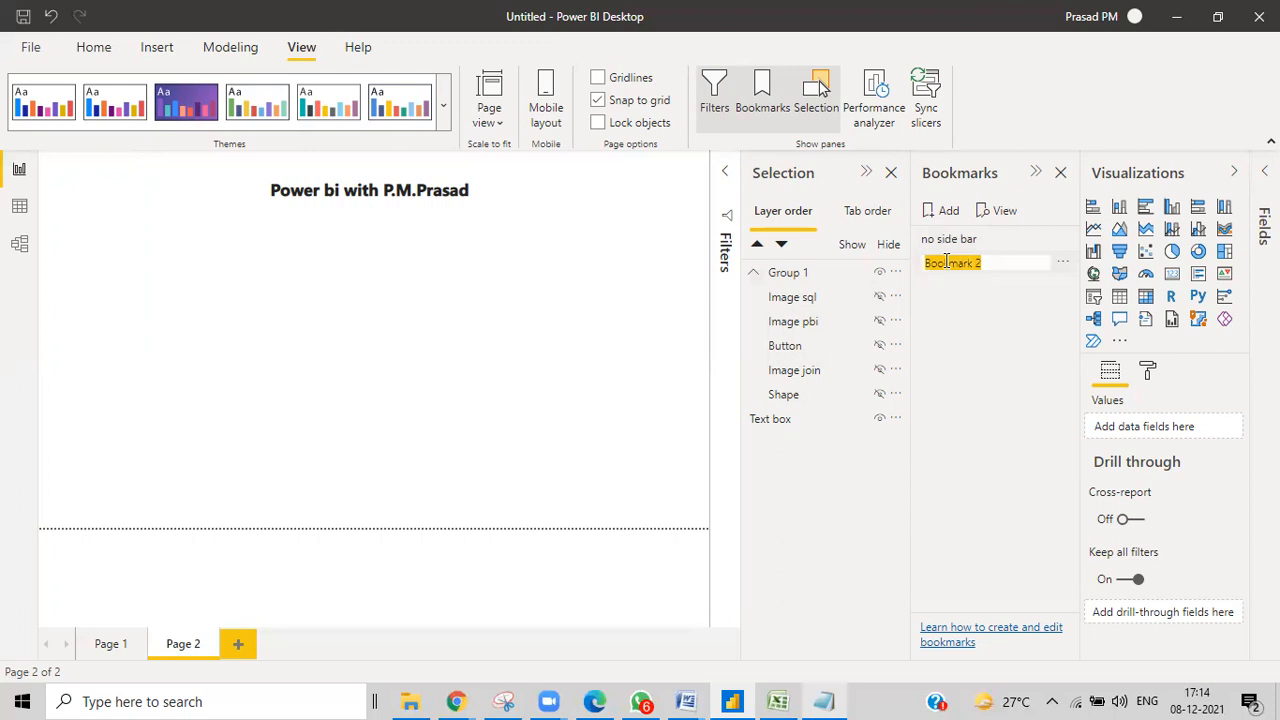
{"action": "key", "text": "BackSpace"}
{"action": "type", "text": "on side bar"}
{"action": "key", "text": "Return"}
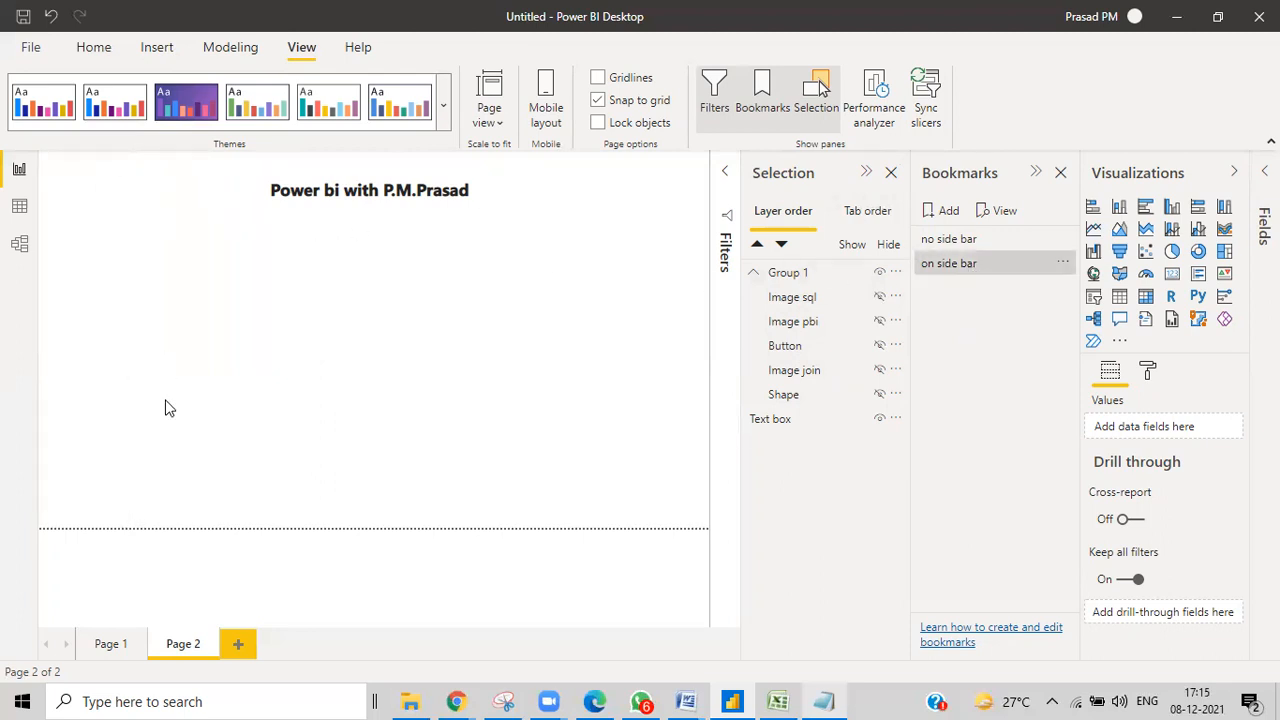
Show the SQL Server image, Power BI image, back arrow, Venn join image and blue shape again.
{"action": "left_click", "coordinate": [880, 297]}
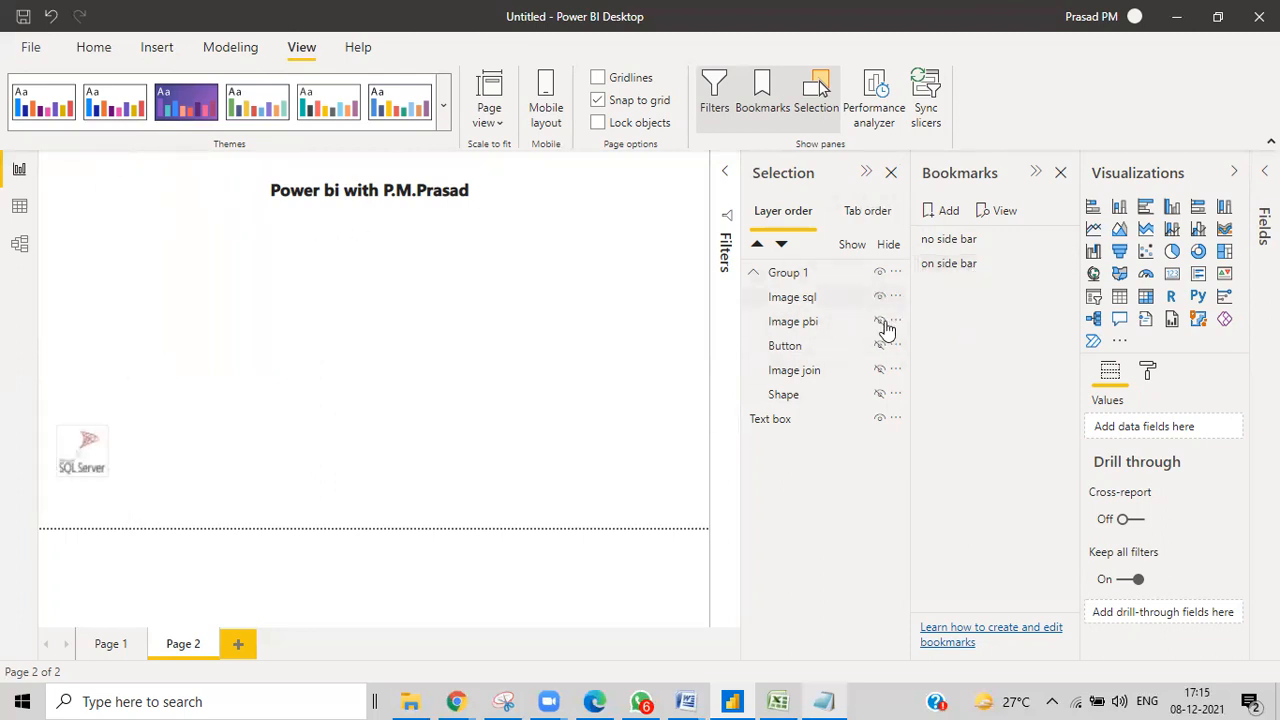
{"action": "left_click", "coordinate": [880, 321]}
{"action": "left_click", "coordinate": [880, 345]}
{"action": "left_click", "coordinate": [880, 370]}
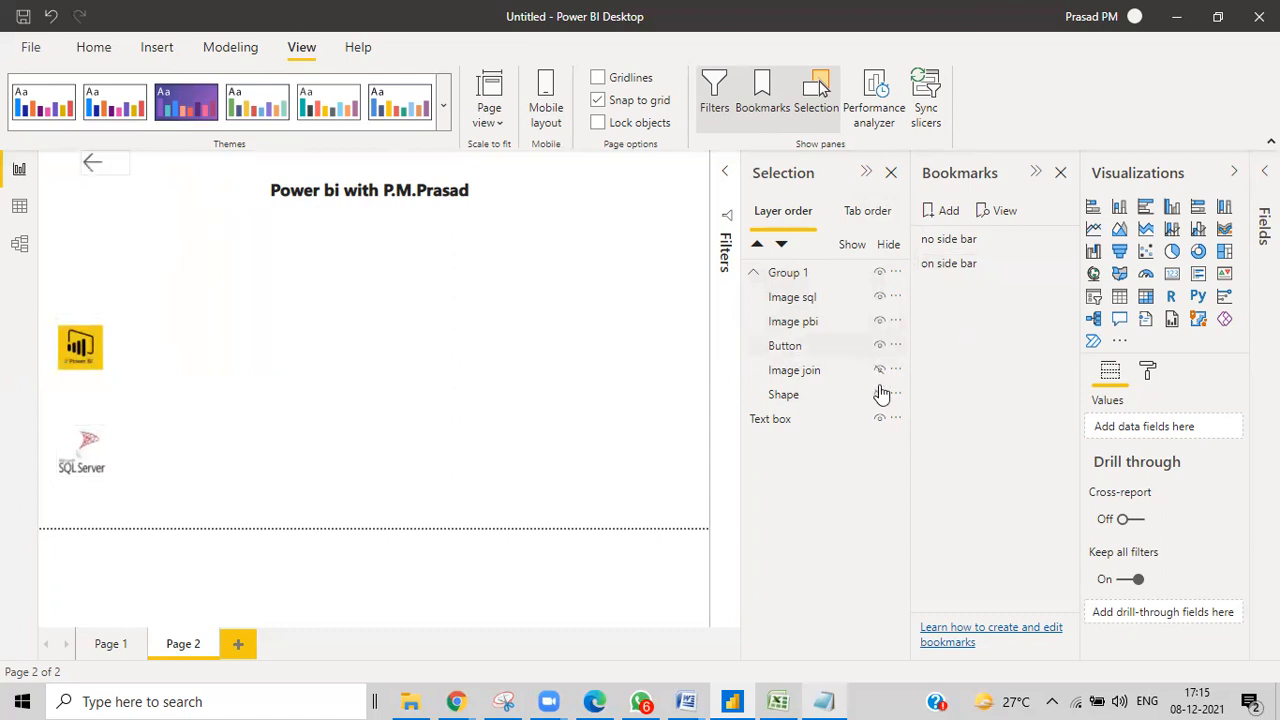
{"action": "left_click", "coordinate": [880, 394]}
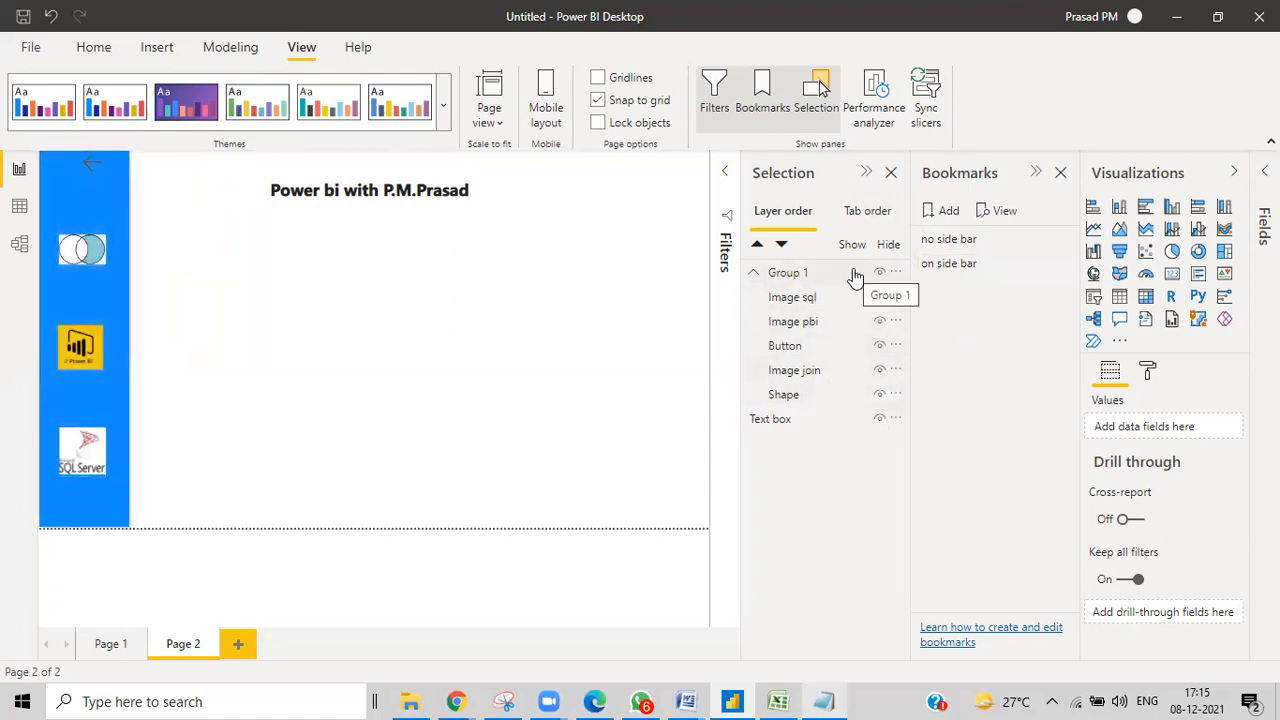
Select the Shape, Image join, Button, Image pbi and Image sql layers together.
{"action": "left_click", "coordinate": [800, 392]}
{"action": "left_click", "coordinate": [804, 376], "text": "ctrl"}
{"action": "left_click", "coordinate": [795, 349], "text": "ctrl"}
{"action": "left_click", "coordinate": [787, 325], "text": "ctrl"}
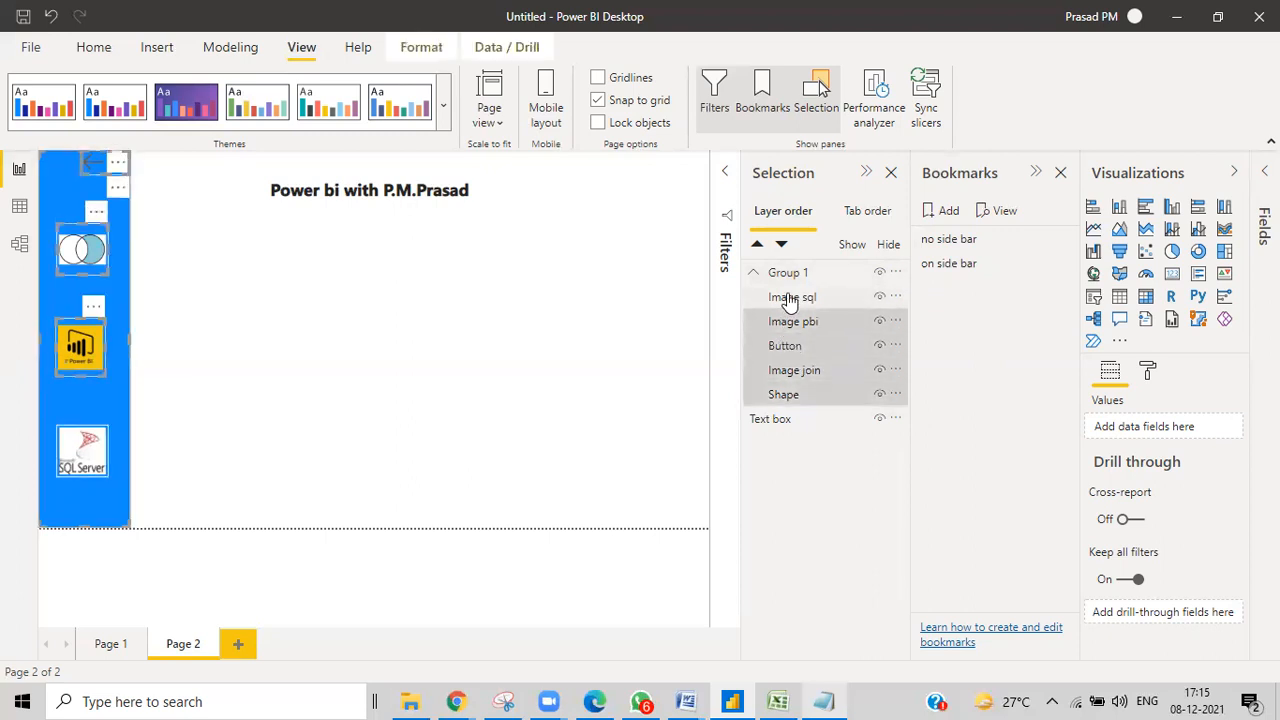
{"action": "left_click", "coordinate": [789, 298], "text": "ctrl"}
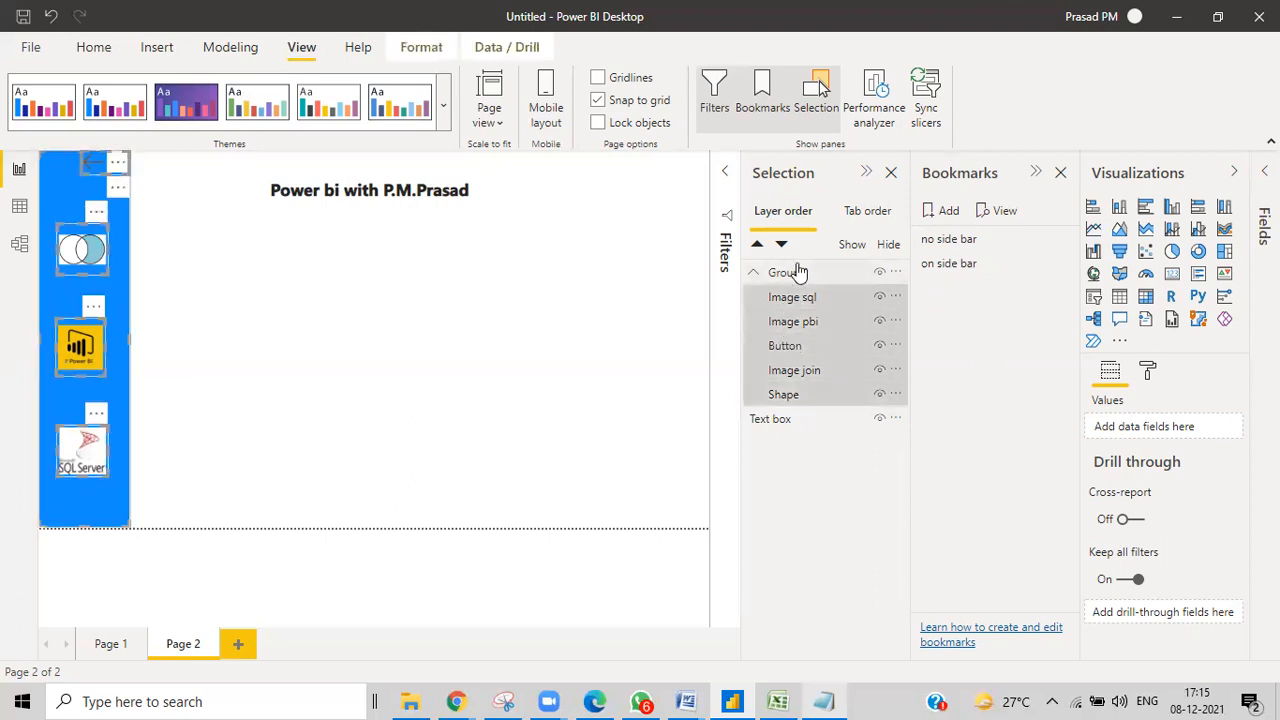
Switch 'on side bar' to Selected visuals and update it with the current state.
{"action": "left_click", "coordinate": [1063, 266]}
{"action": "left_click", "coordinate": [1080, 367]}
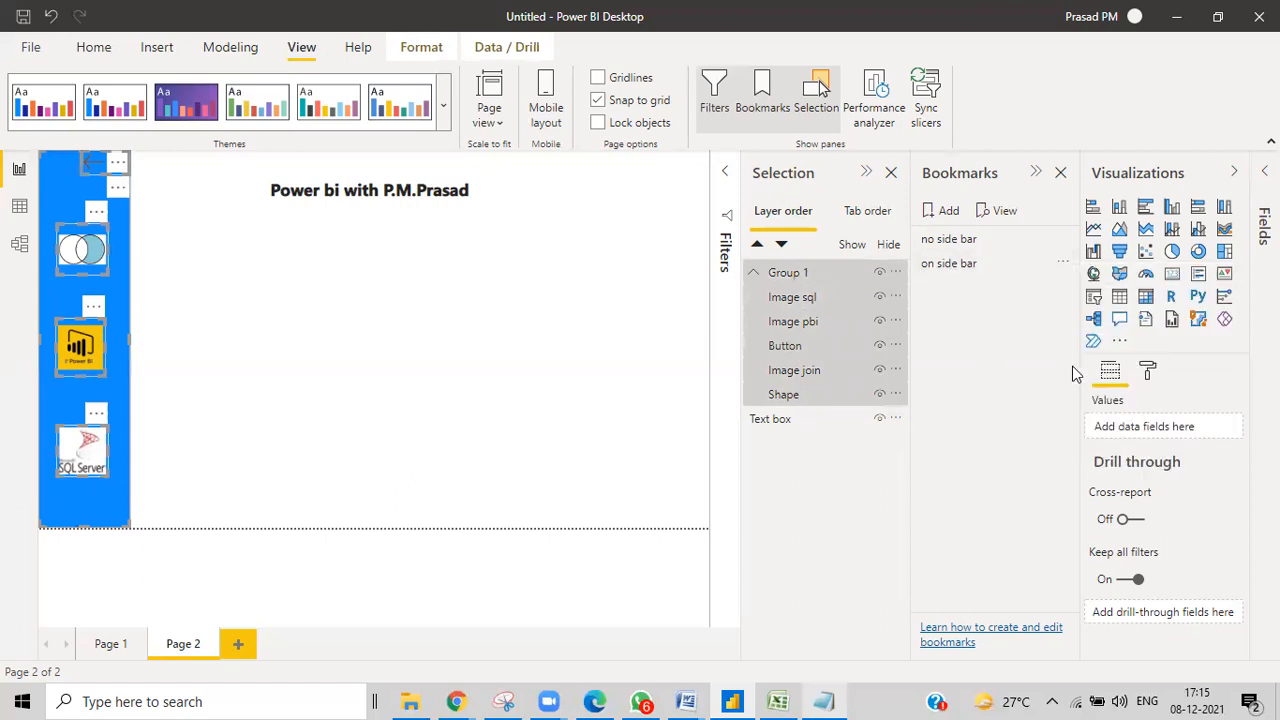
{"action": "left_click", "coordinate": [1065, 268]}
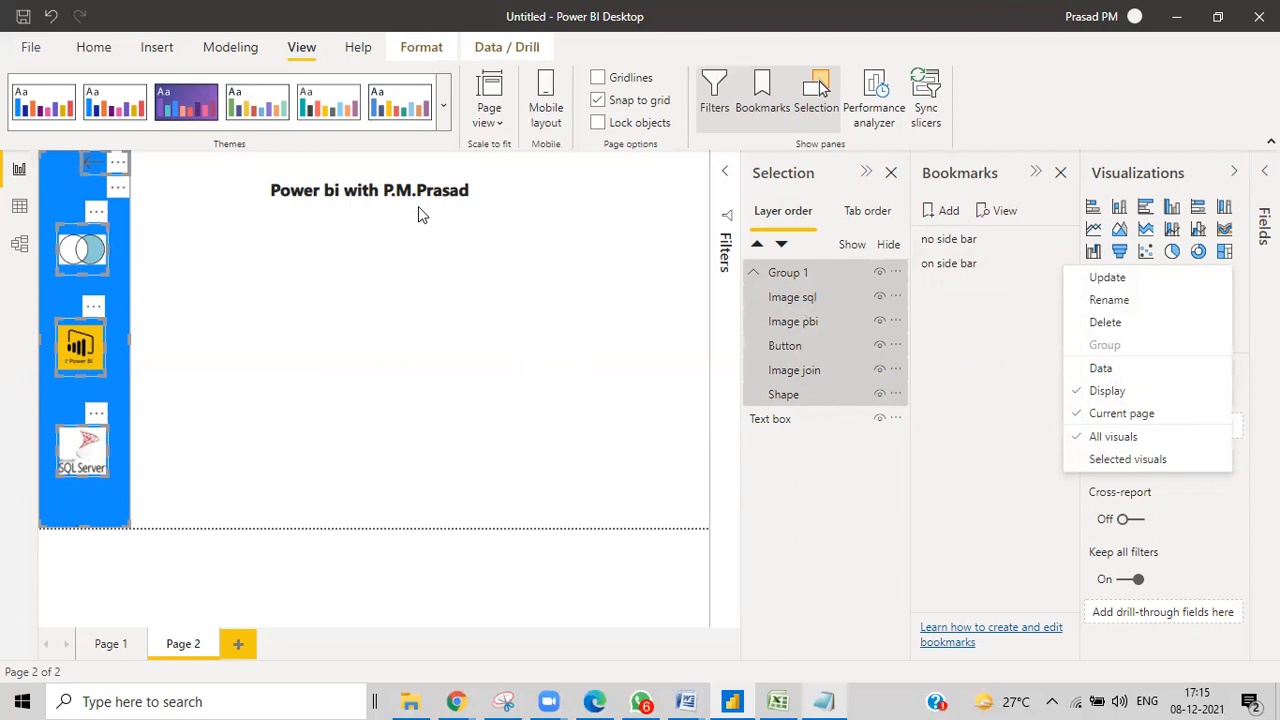
{"action": "left_click", "coordinate": [1078, 441]}
{"action": "left_click", "coordinate": [1068, 265]}
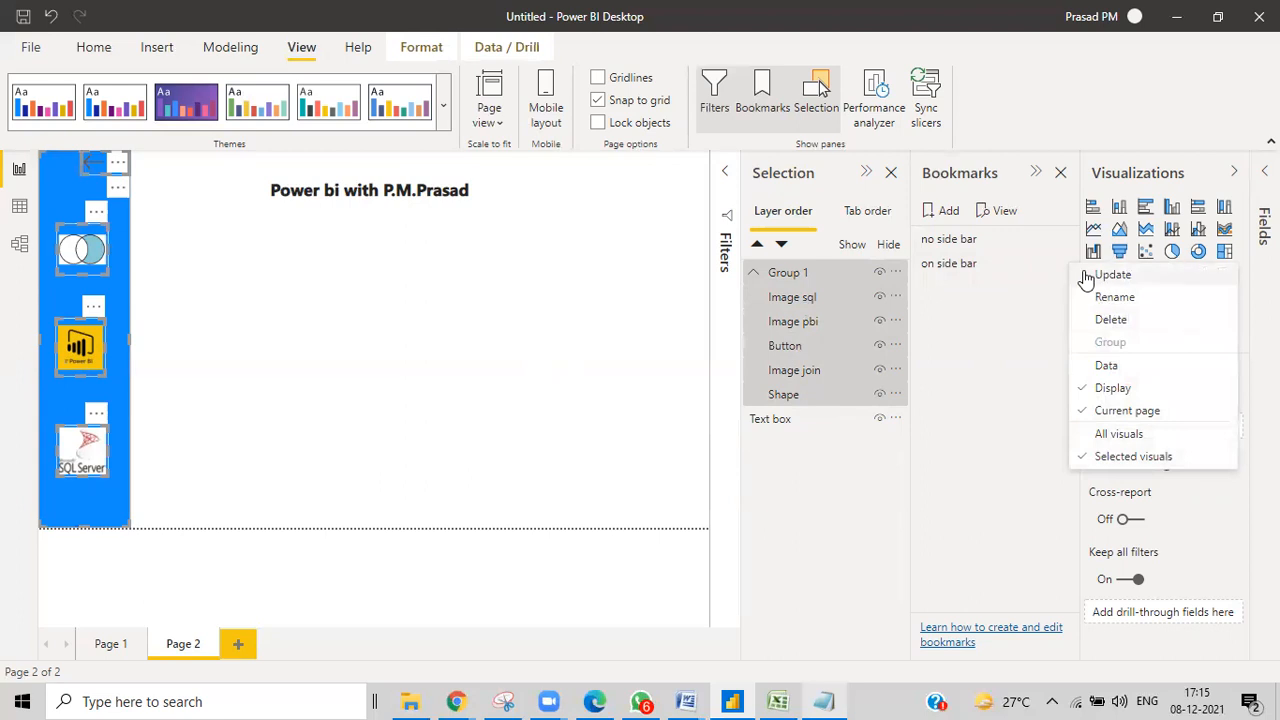
{"action": "left_click", "coordinate": [1080, 276]}
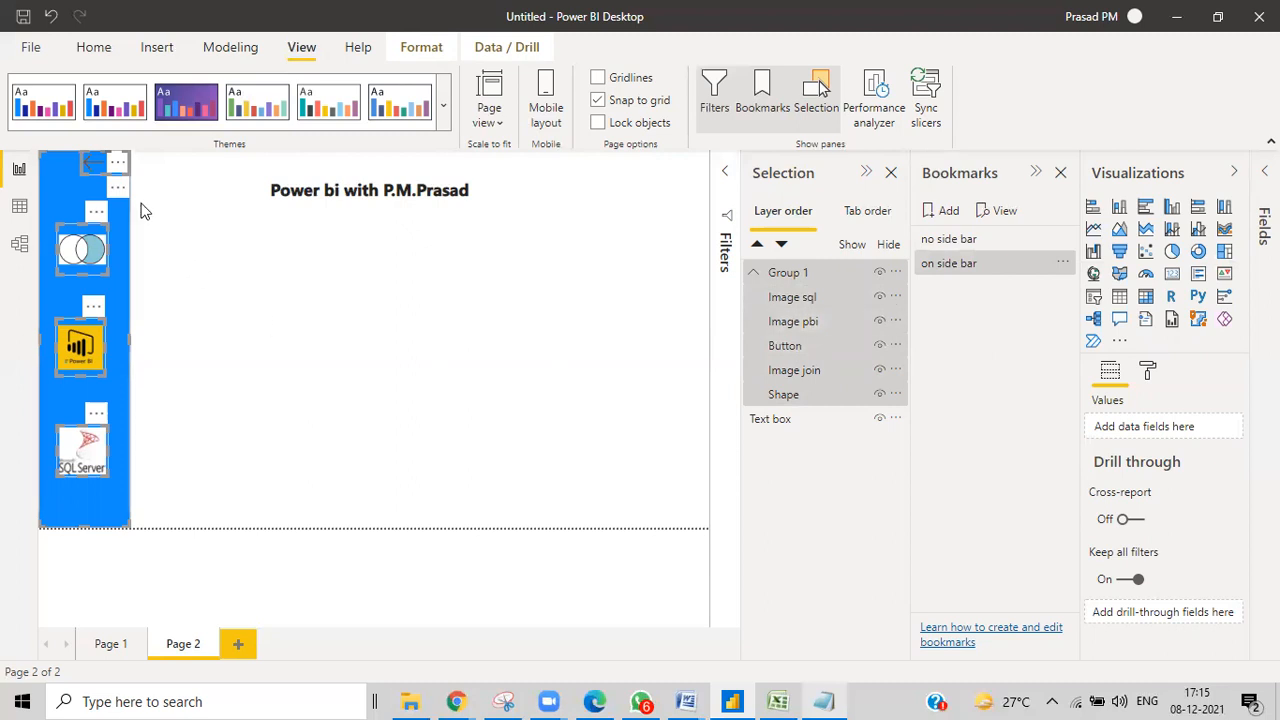
{"action": "left_click", "coordinate": [937, 240]}
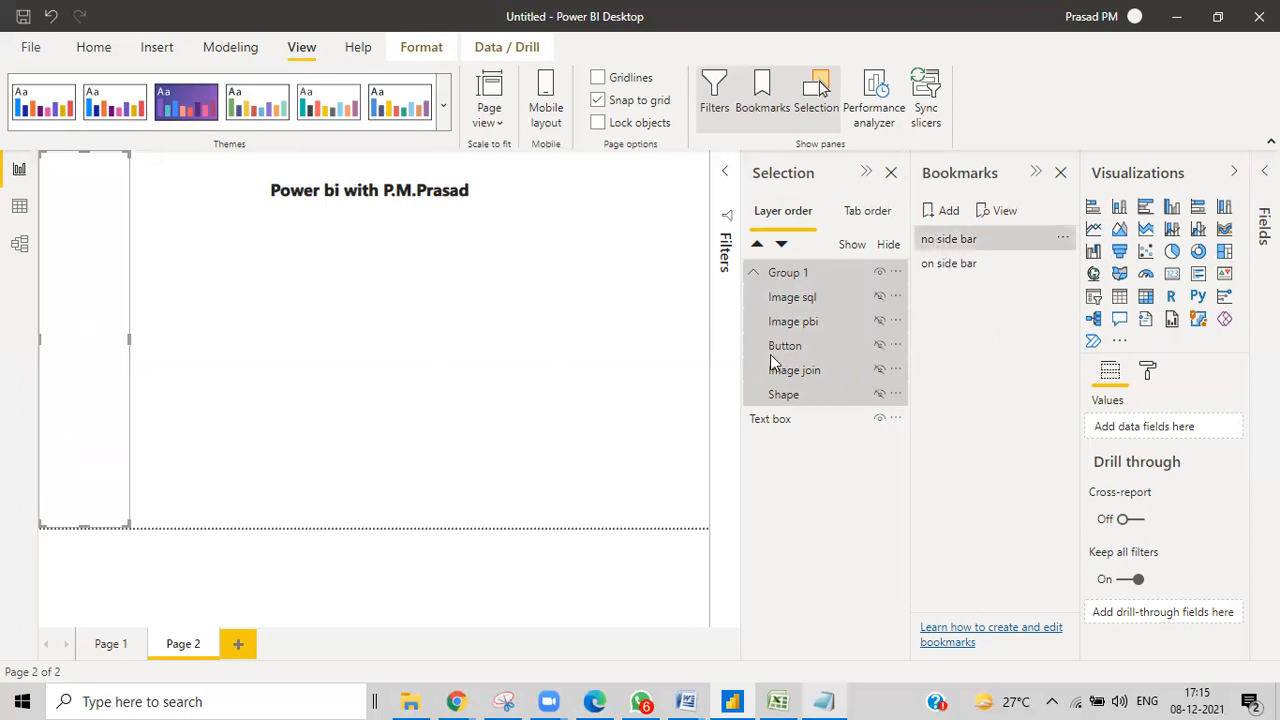
{"action": "left_click", "coordinate": [947, 272]}
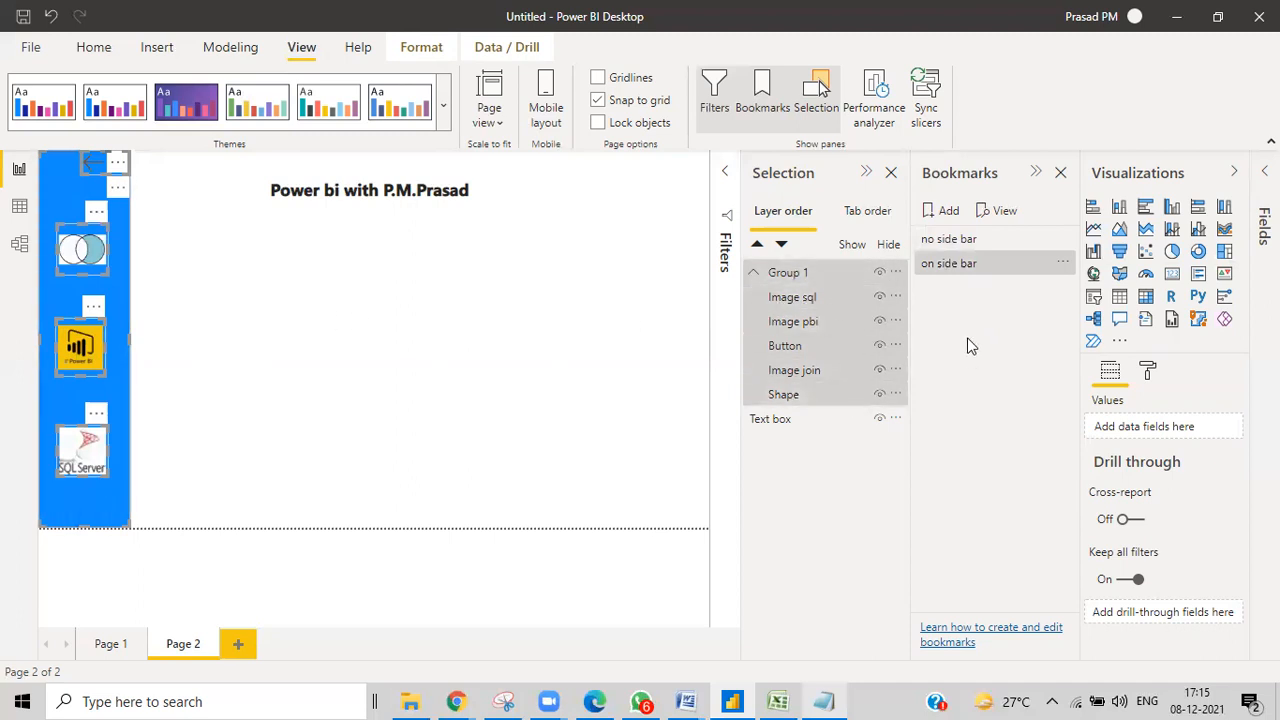
{"action": "left_click", "coordinate": [997, 242]}
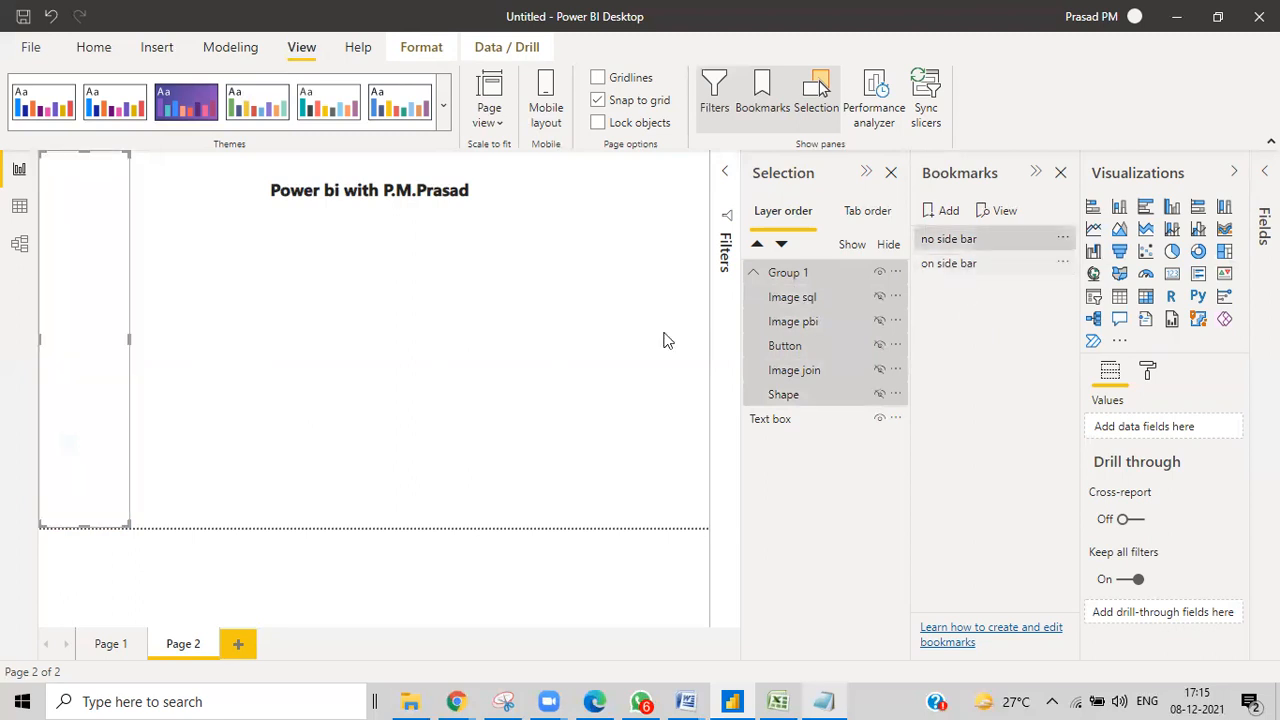
{"action": "left_click", "coordinate": [949, 271]}
{"action": "left_click", "coordinate": [951, 244]}
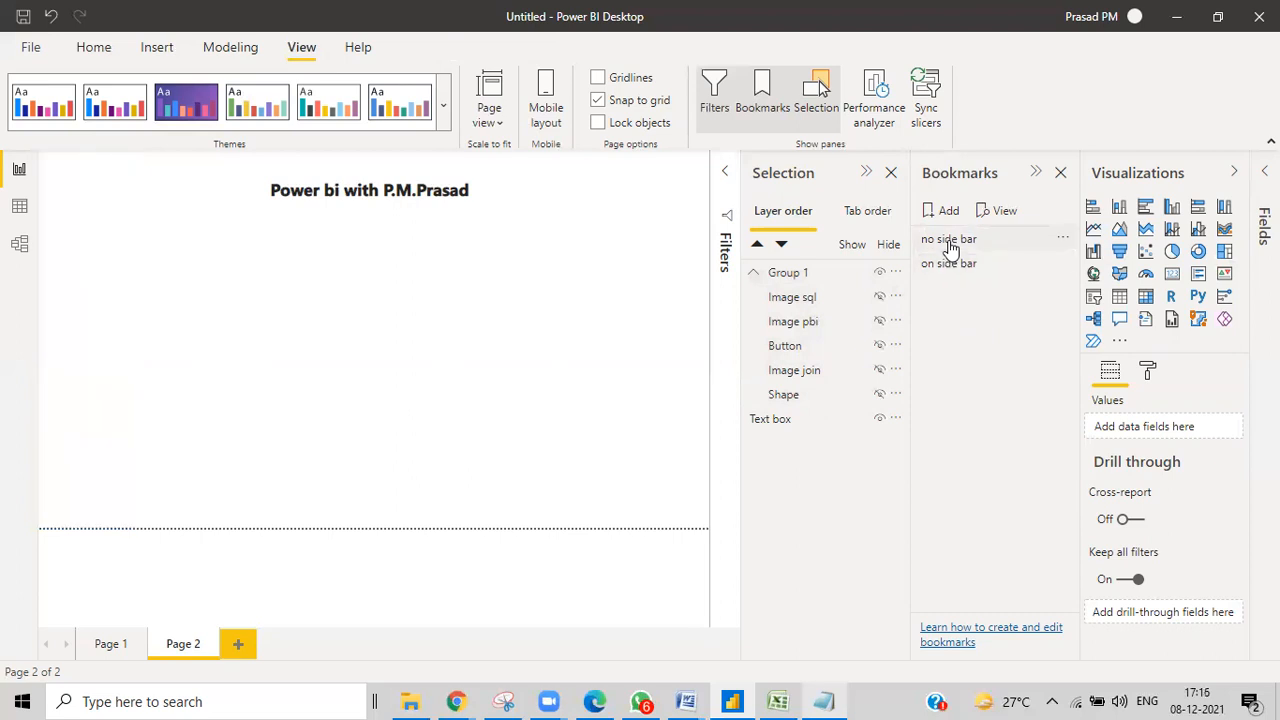
{"action": "left_click", "coordinate": [951, 268]}
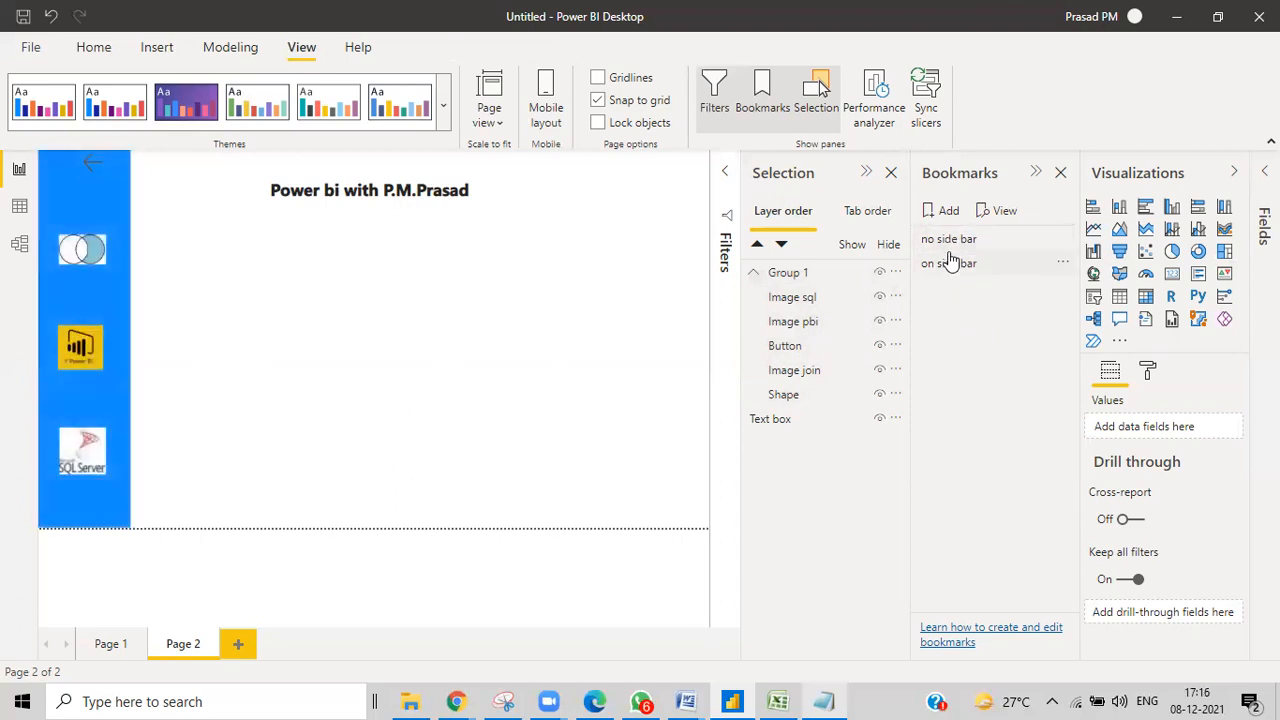
{"action": "left_click", "coordinate": [947, 246]}
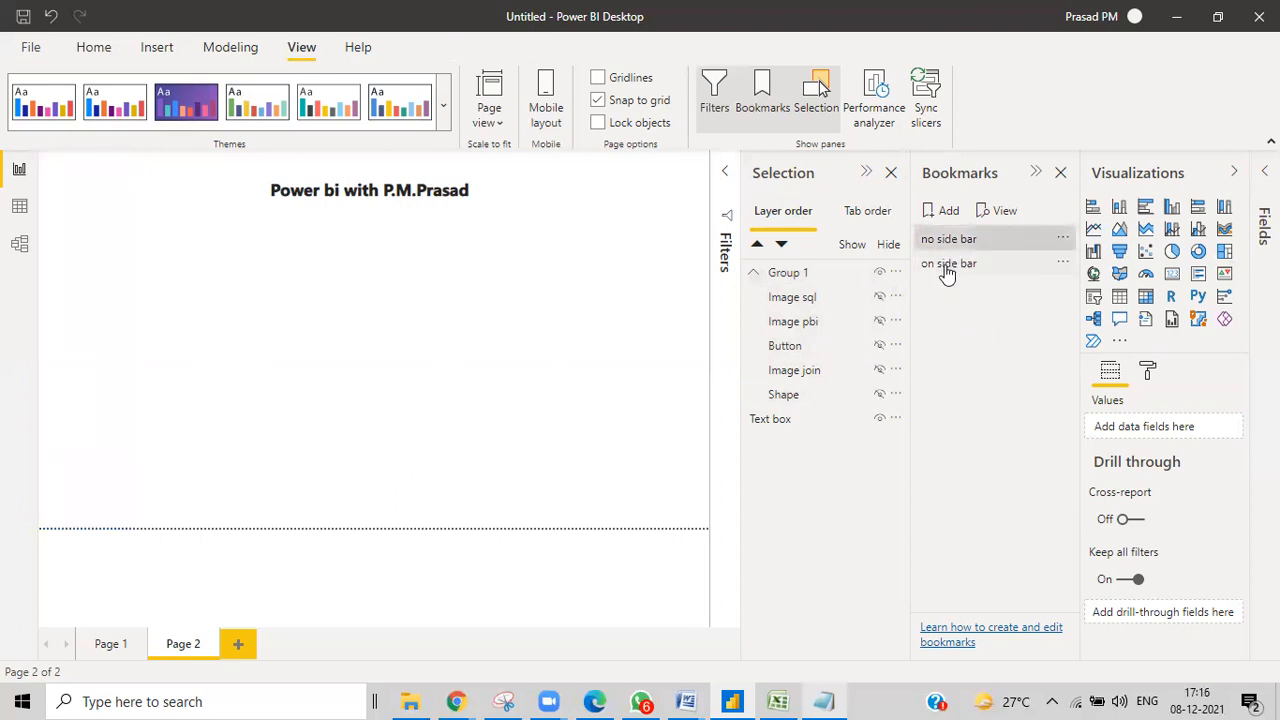
{"action": "left_click", "coordinate": [947, 268]}
{"action": "left_click", "coordinate": [948, 243]}
{"action": "left_click", "coordinate": [943, 254]}
{"action": "left_click", "coordinate": [943, 243]}
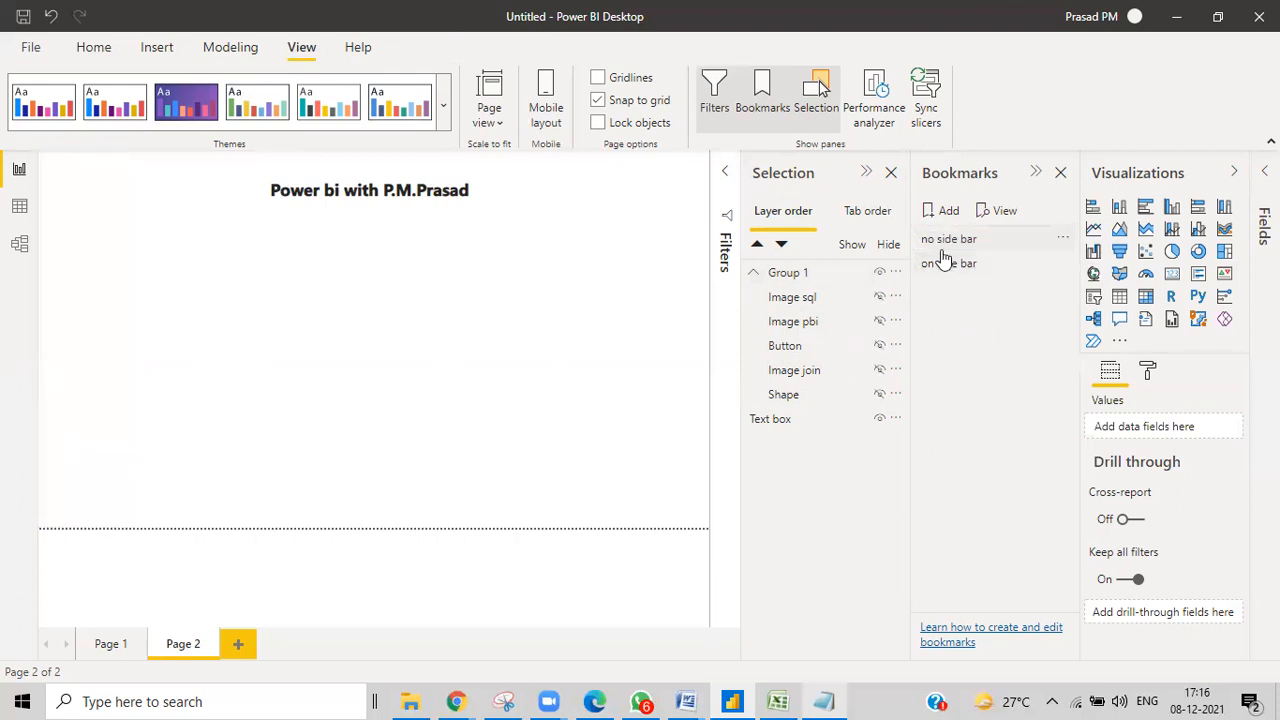
{"action": "left_click", "coordinate": [936, 268]}
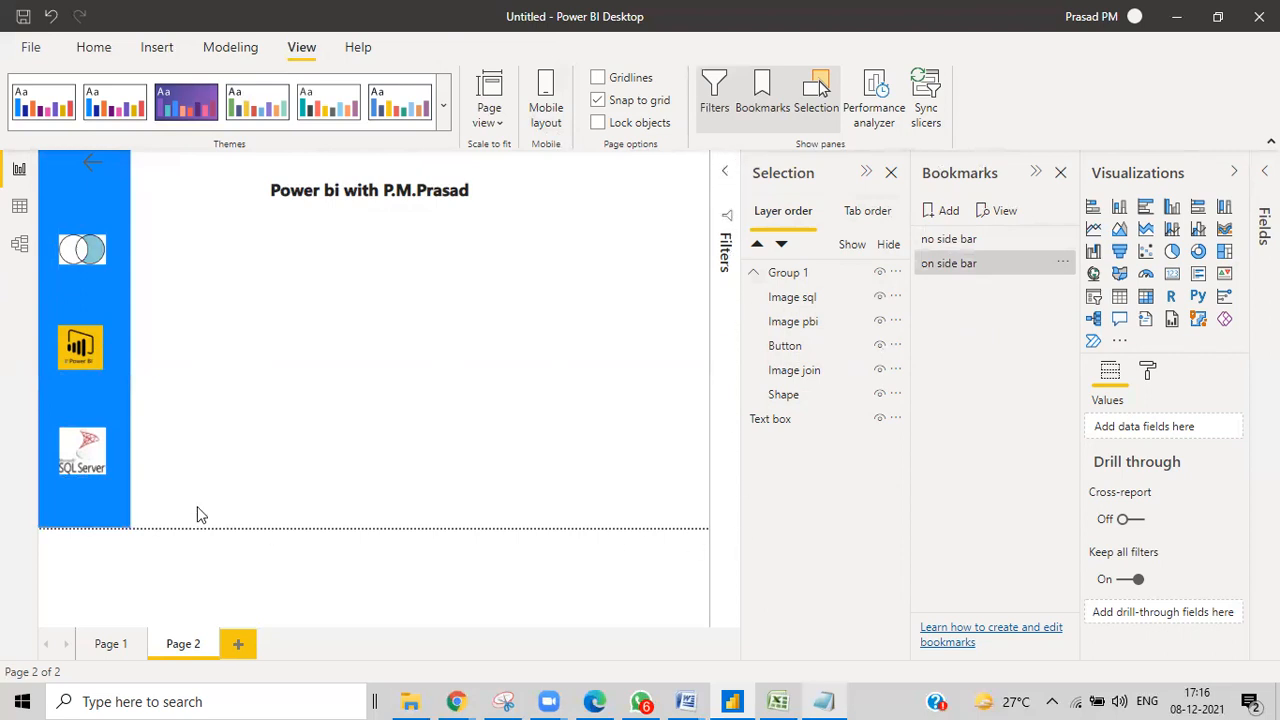
{"action": "left_click", "coordinate": [948, 249]}
{"action": "left_click", "coordinate": [949, 262]}
Select the back-arrow Button inside the sidebar group.
{"action": "left_click", "coordinate": [102, 176]}
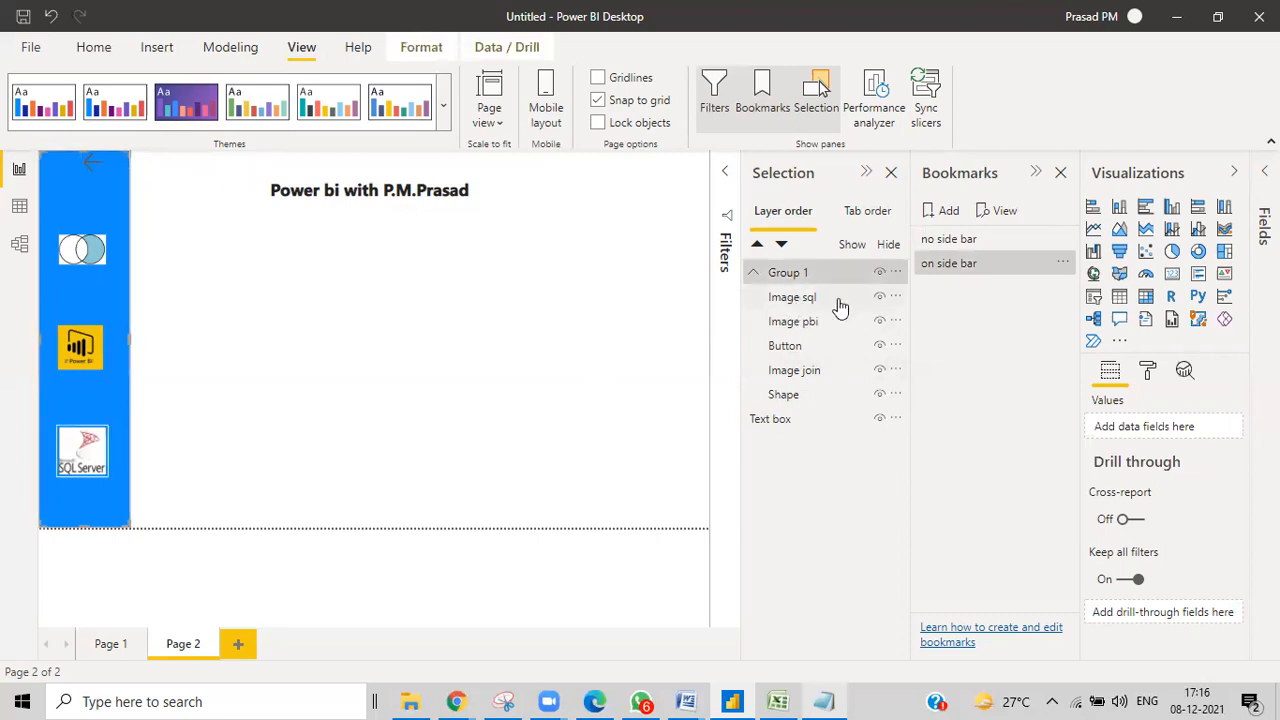
{"action": "left_click", "coordinate": [792, 352]}
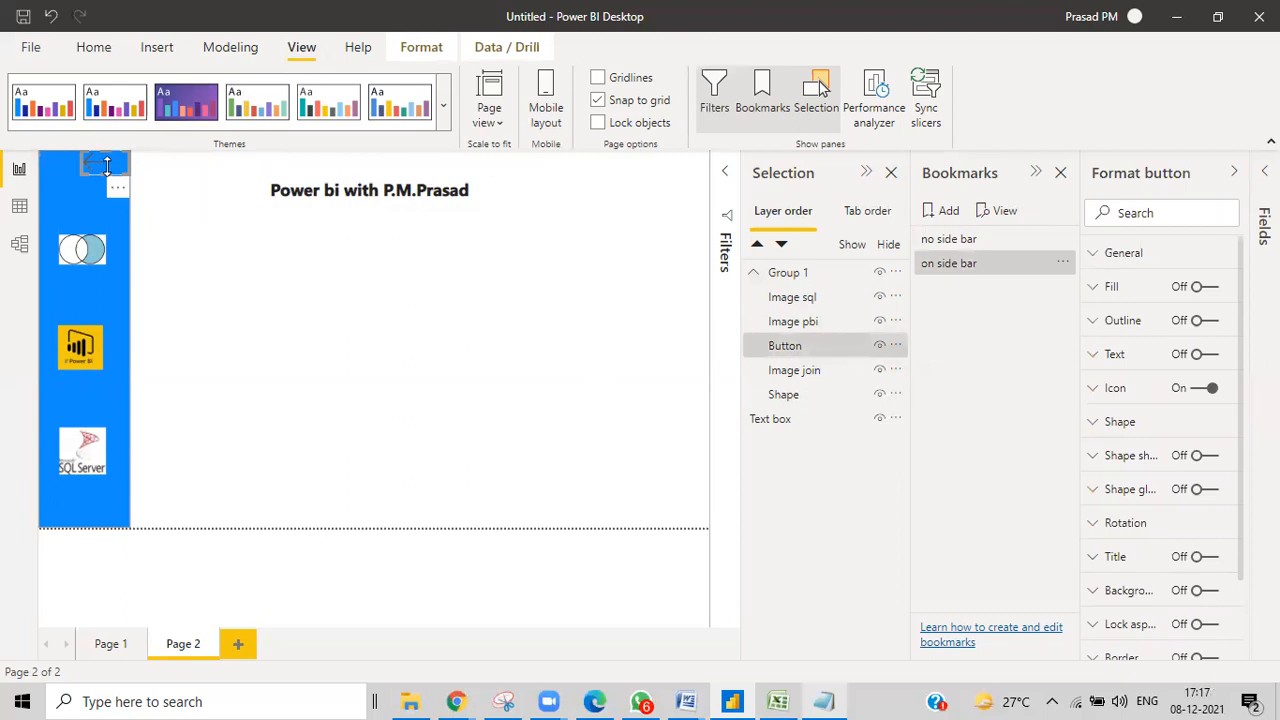
{"action": "left_click", "coordinate": [781, 350]}
{"action": "left_click", "coordinate": [781, 347]}
Turn on the button's Action with type Bookmark, linked to 'no side bar'.
{"action": "scroll", "coordinate": [1178, 475], "scroll_direction": "down", "scroll_amount": 2}
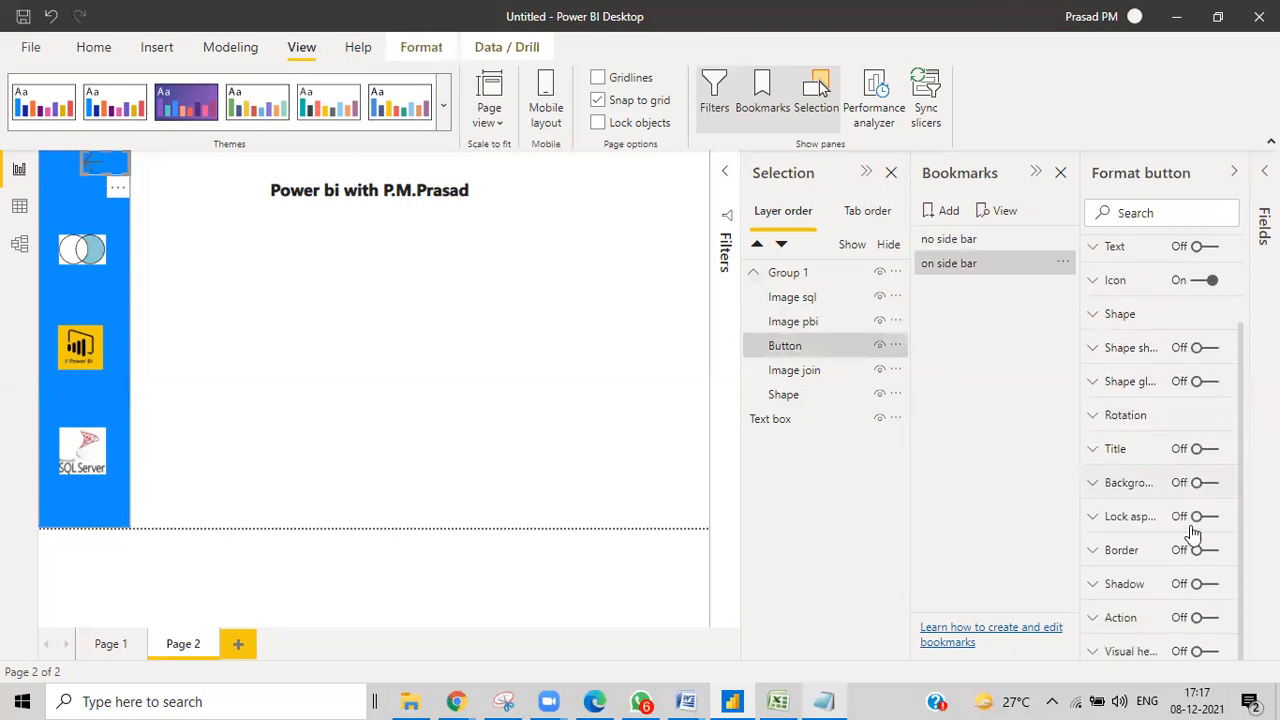
{"action": "left_click", "coordinate": [1205, 618]}
{"action": "left_click", "coordinate": [1121, 620]}
{"action": "scroll", "coordinate": [1130, 555], "scroll_direction": "down", "scroll_amount": 2}
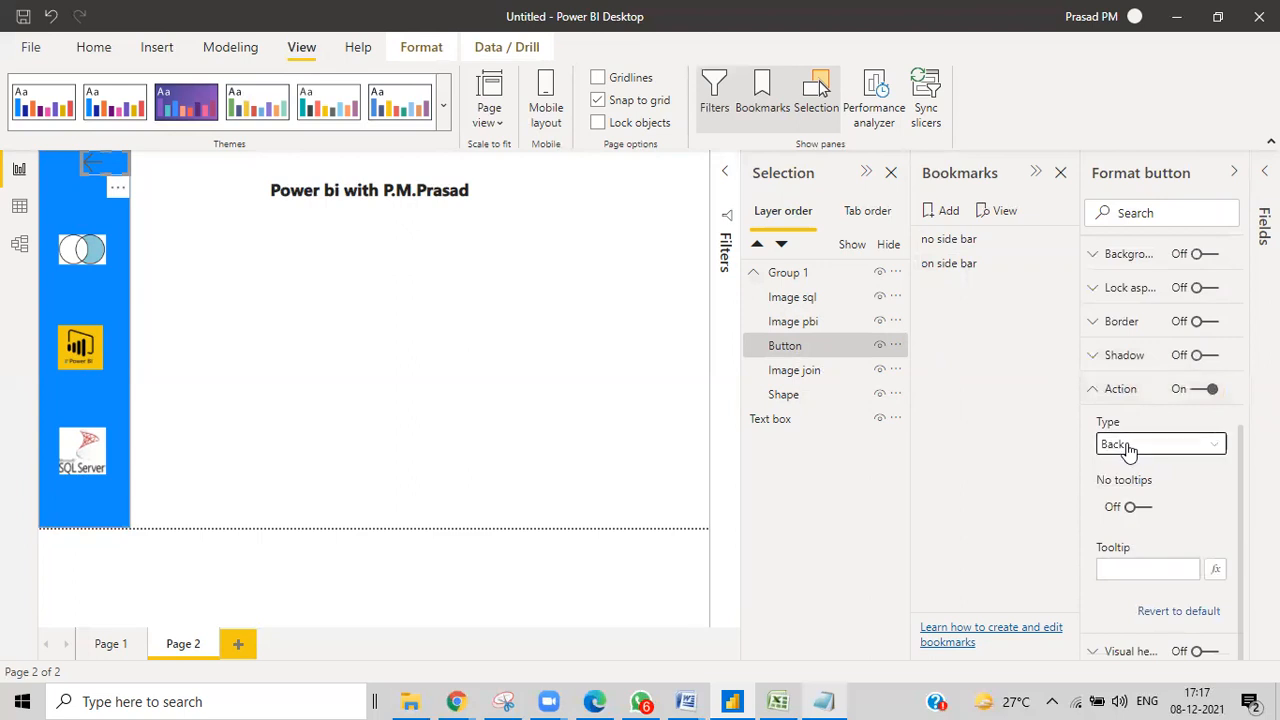
{"action": "left_click", "coordinate": [1128, 450]}
{"action": "left_click", "coordinate": [1127, 489]}
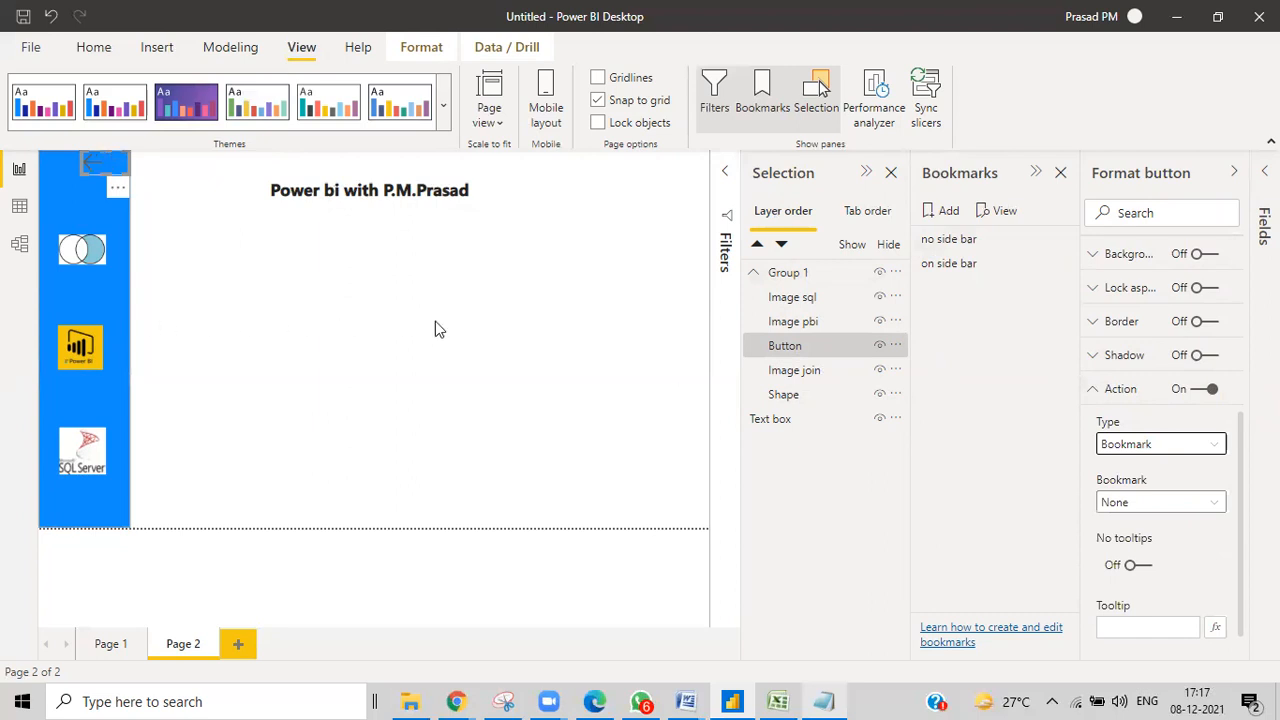
{"action": "left_click", "coordinate": [1205, 503]}
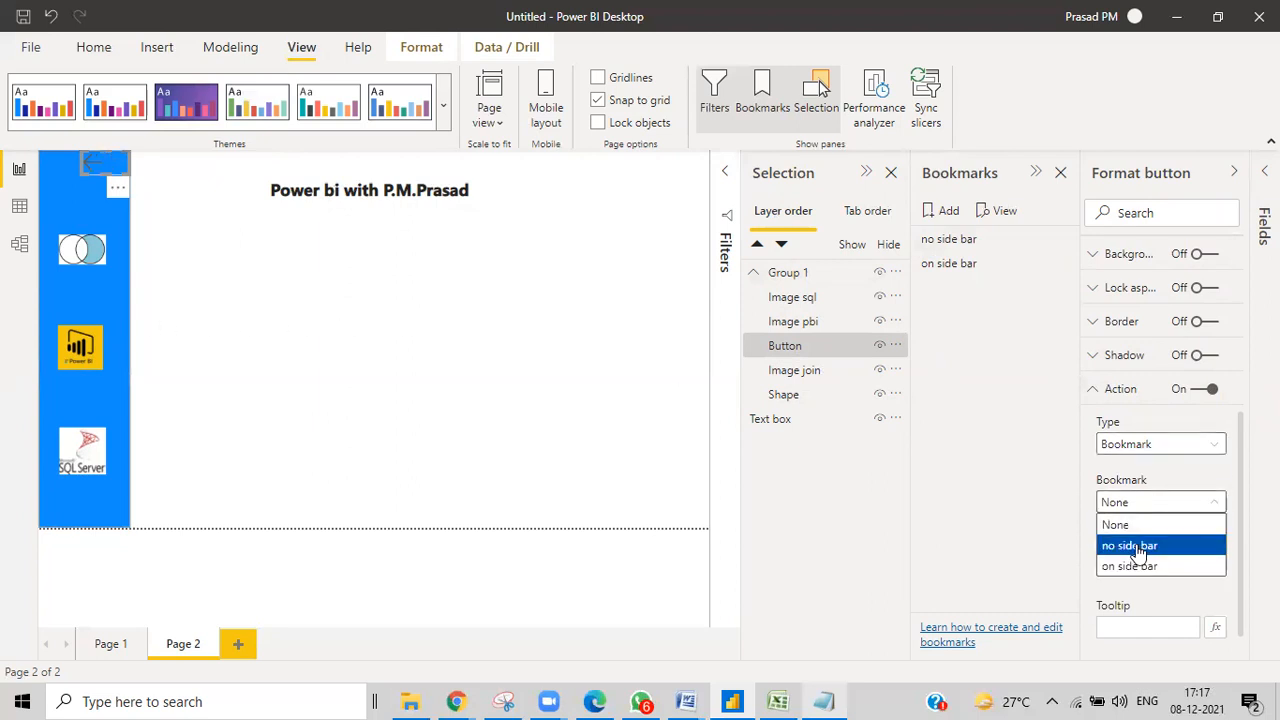
{"action": "left_click", "coordinate": [1138, 545]}
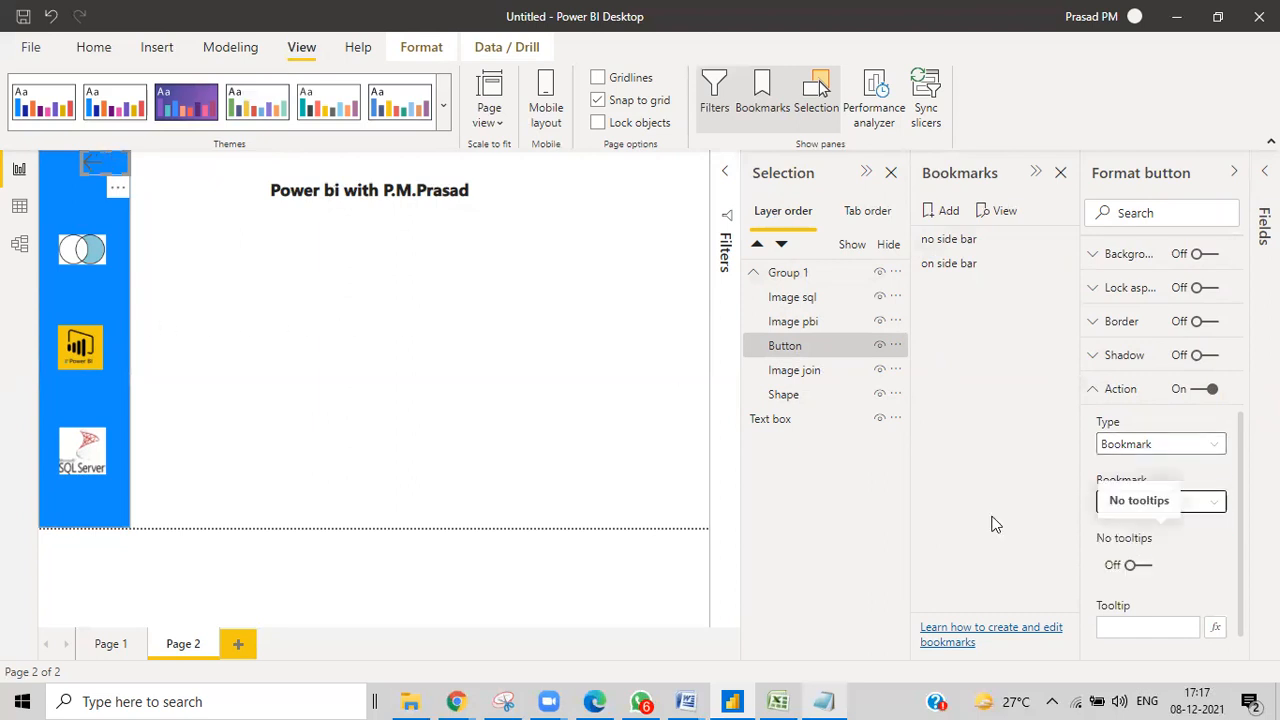
{"action": "left_click", "coordinate": [460, 368]}
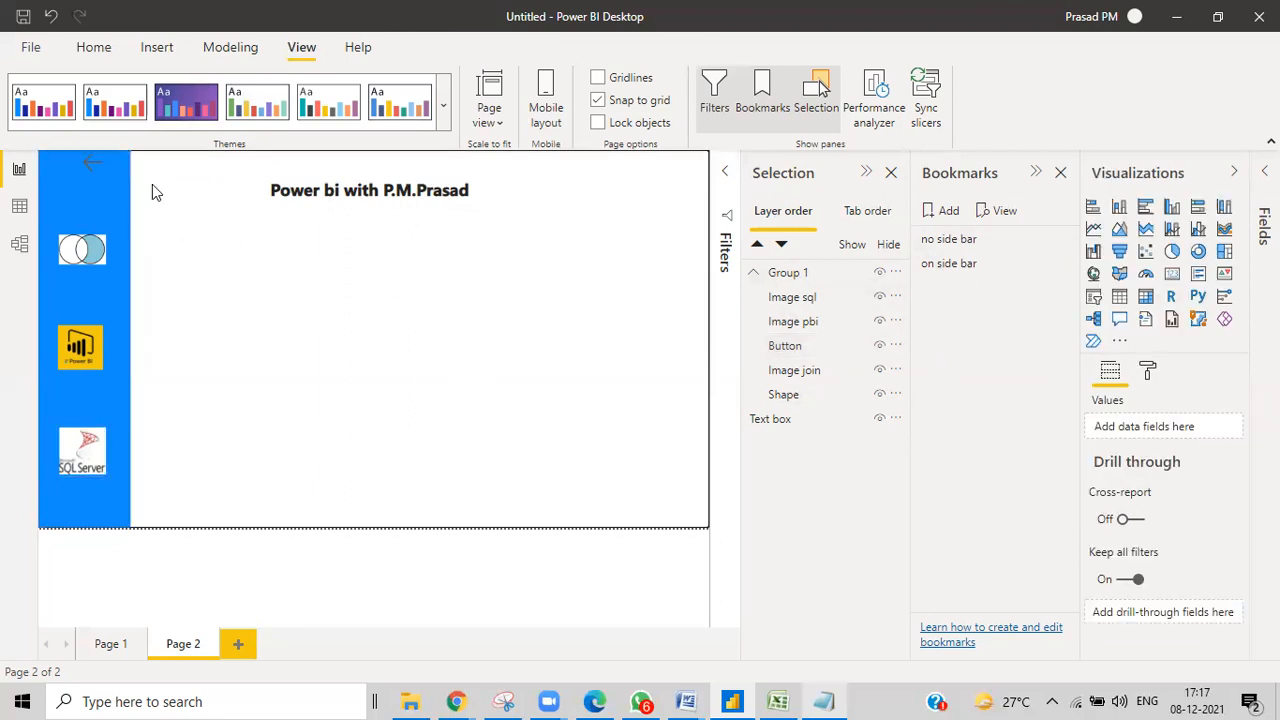
Test the back arrow and both bookmarks, toggling the sidebar on and off several times.
{"action": "left_click", "coordinate": [100, 177], "text": "ctrl"}
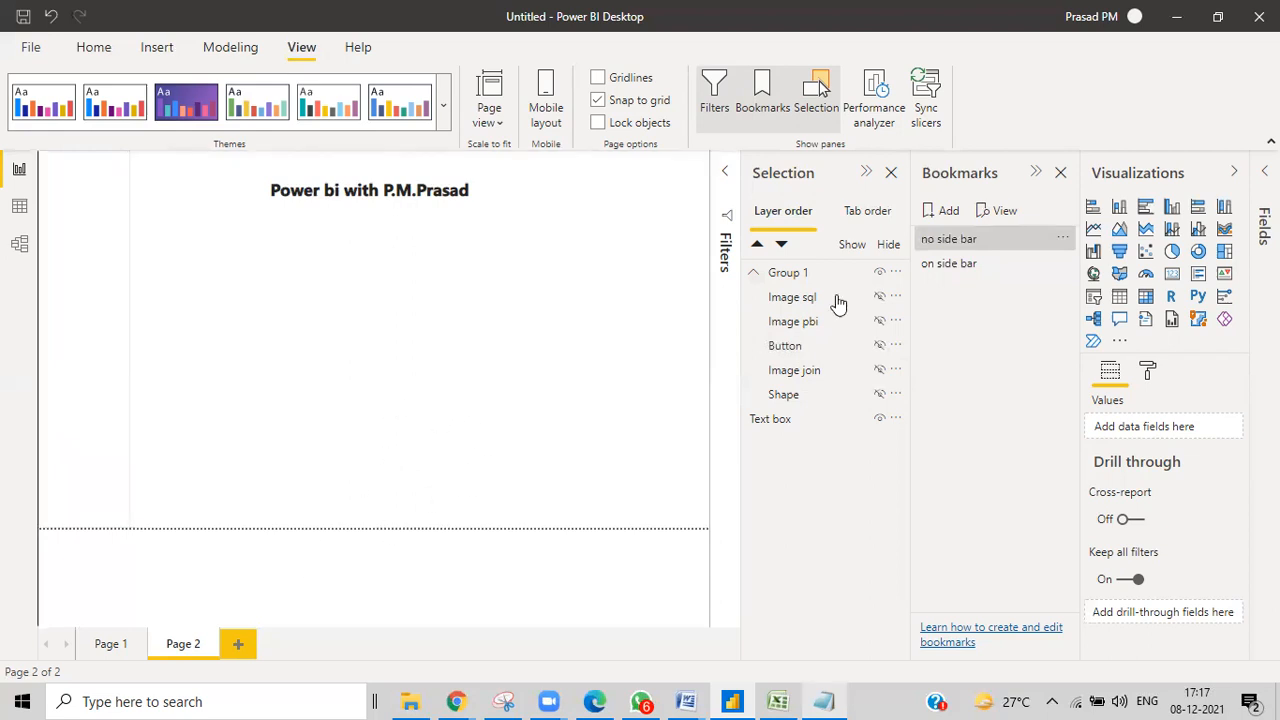
{"action": "left_click", "coordinate": [946, 264]}
{"action": "left_click", "coordinate": [955, 242]}
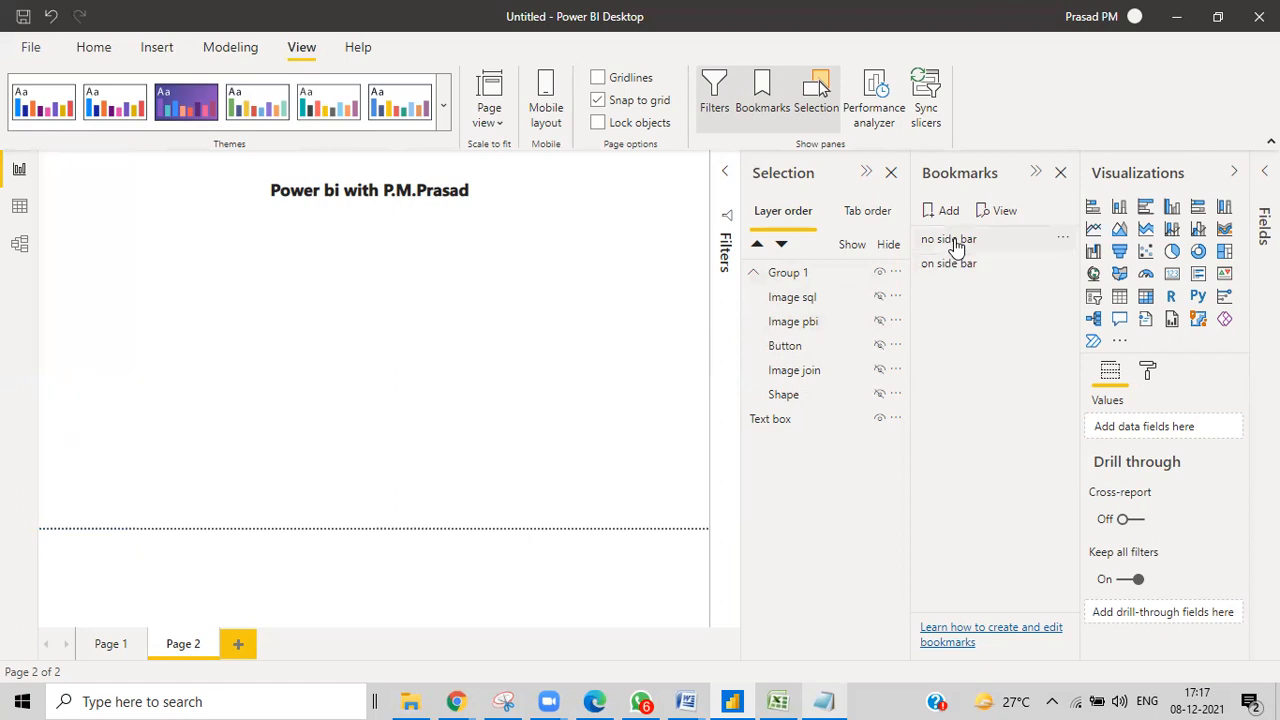
{"action": "left_click", "coordinate": [951, 266]}
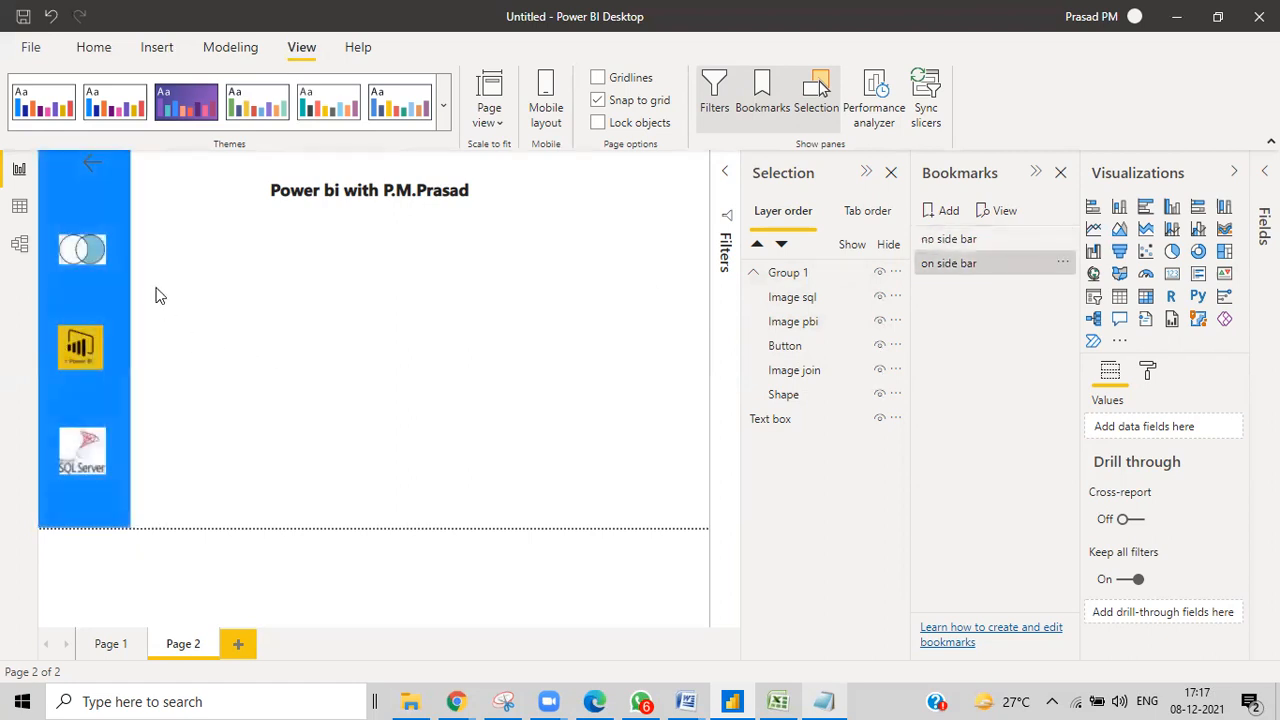
{"action": "left_click", "coordinate": [94, 168], "text": "ctrl"}
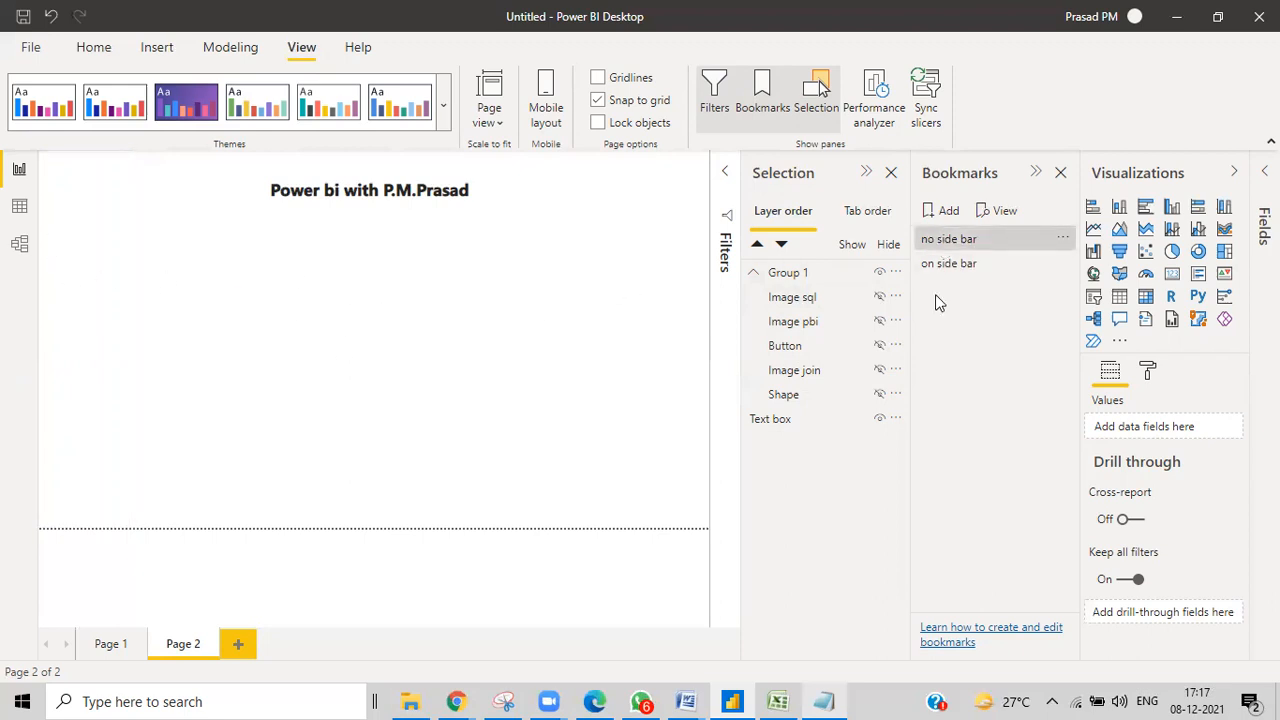
{"action": "left_click", "coordinate": [945, 270]}
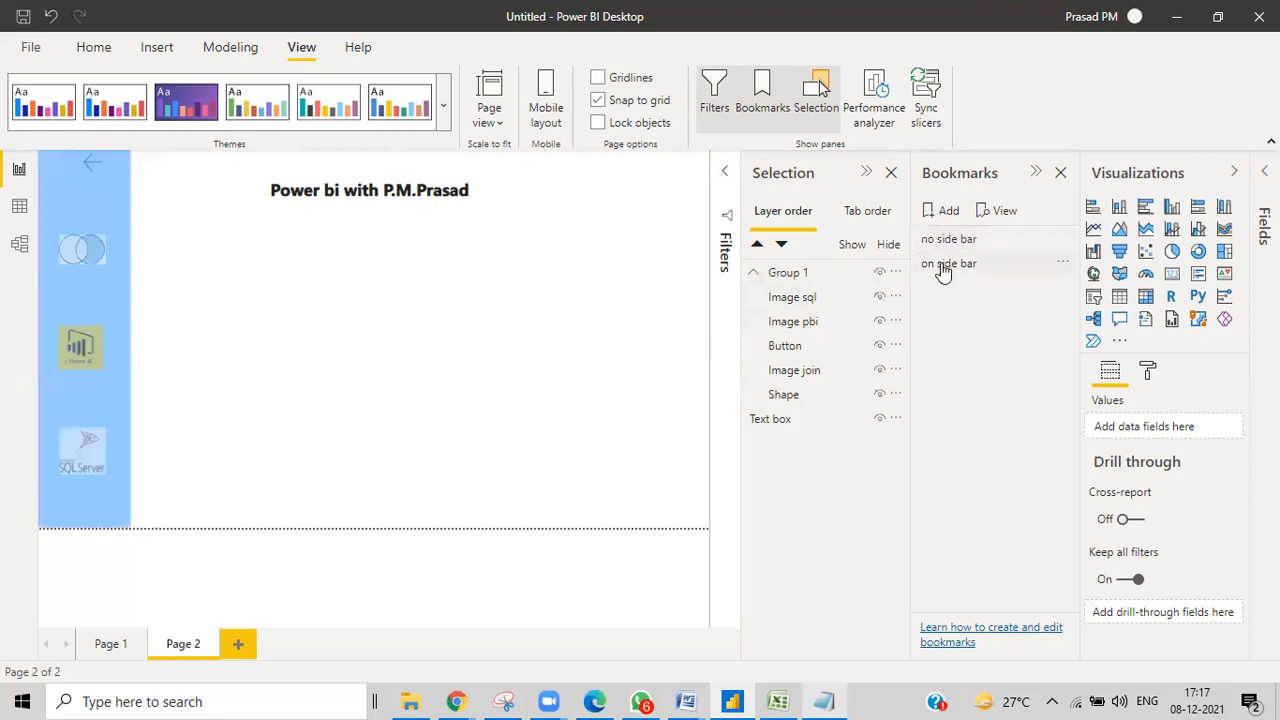
{"action": "left_click", "coordinate": [103, 174], "text": "ctrl"}
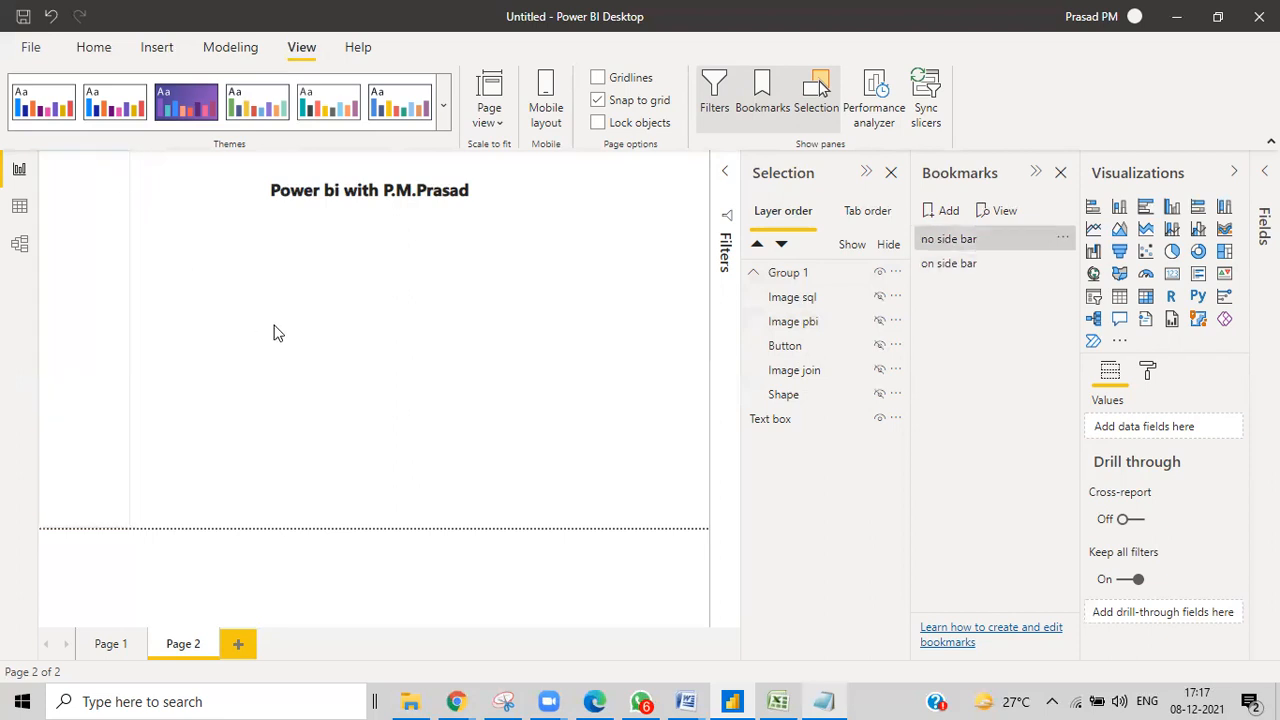
{"action": "left_click", "coordinate": [947, 243]}
Select the Shape, Image join, Button and Image sql layers, then update 'no side bar'.
{"action": "left_click", "coordinate": [821, 396]}
{"action": "left_click", "coordinate": [816, 373], "text": "ctrl"}
{"action": "left_click", "coordinate": [811, 346], "text": "ctrl"}
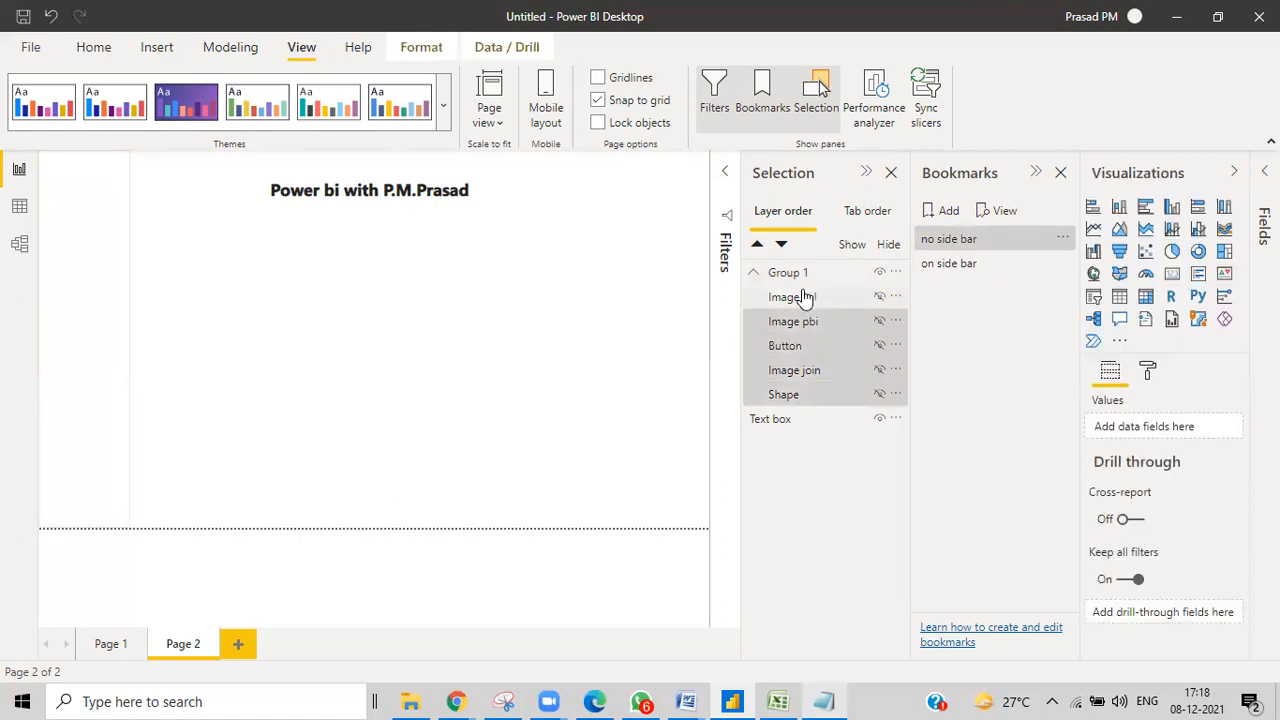
{"action": "left_click", "coordinate": [806, 297], "text": "ctrl"}
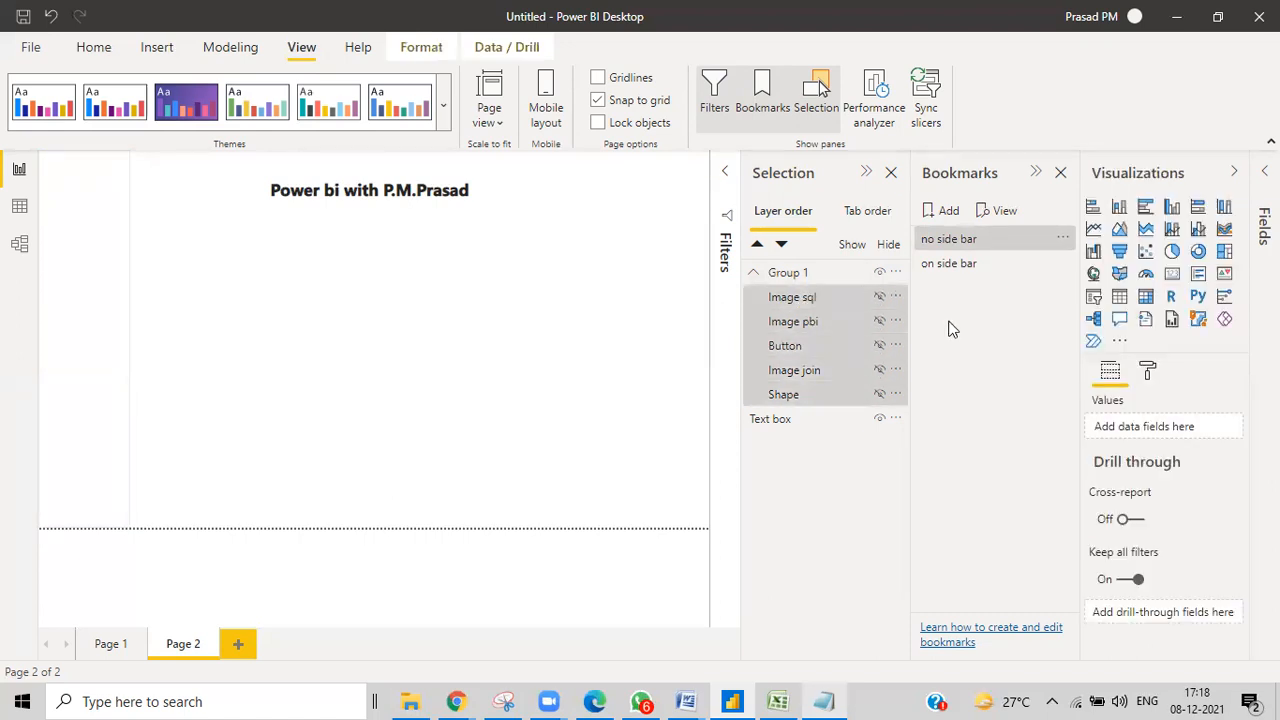
{"action": "left_click", "coordinate": [1062, 240]}
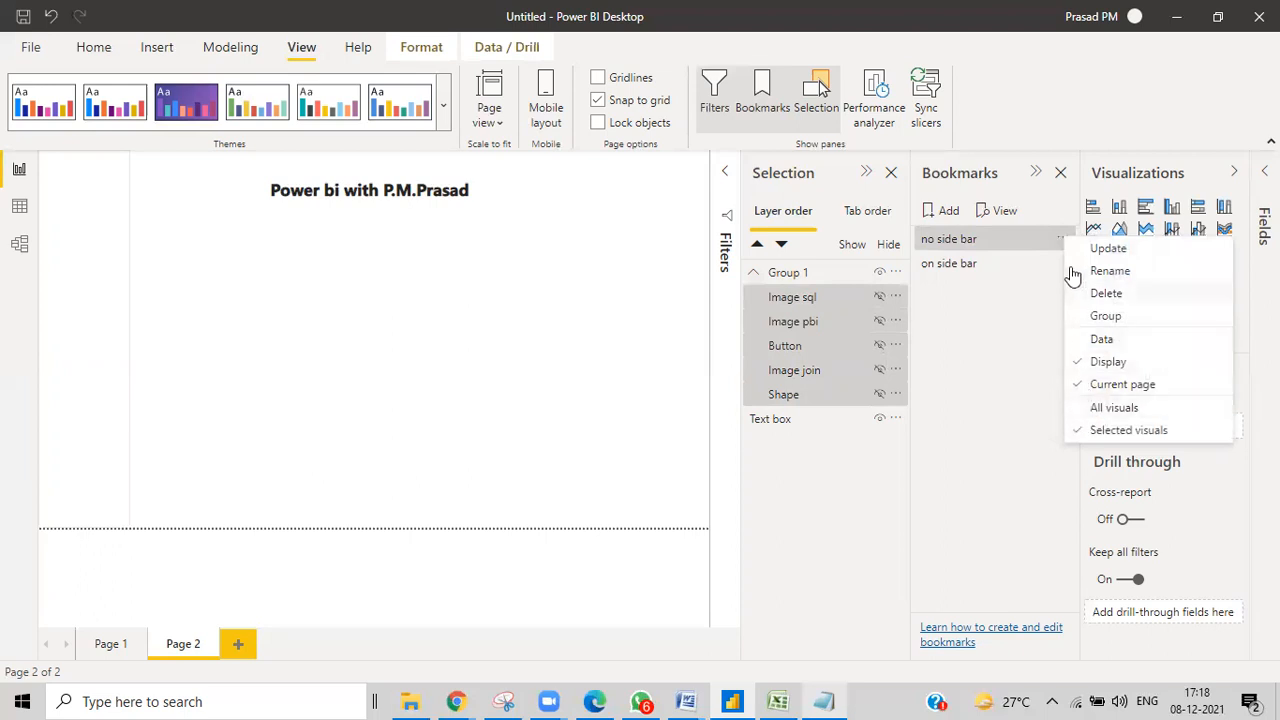
{"action": "left_click", "coordinate": [1078, 250]}
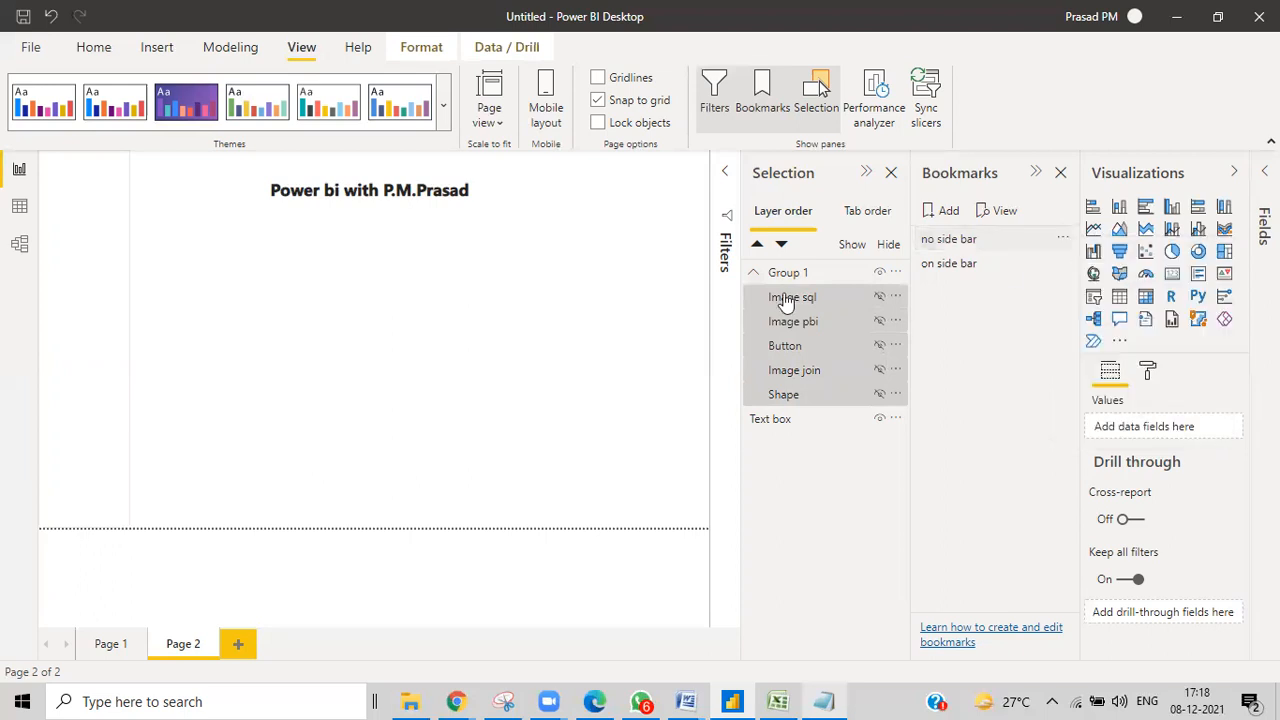
Hide Group 1 and update 'no side bar' again with the hidden sidebar.
{"action": "left_click", "coordinate": [879, 273]}
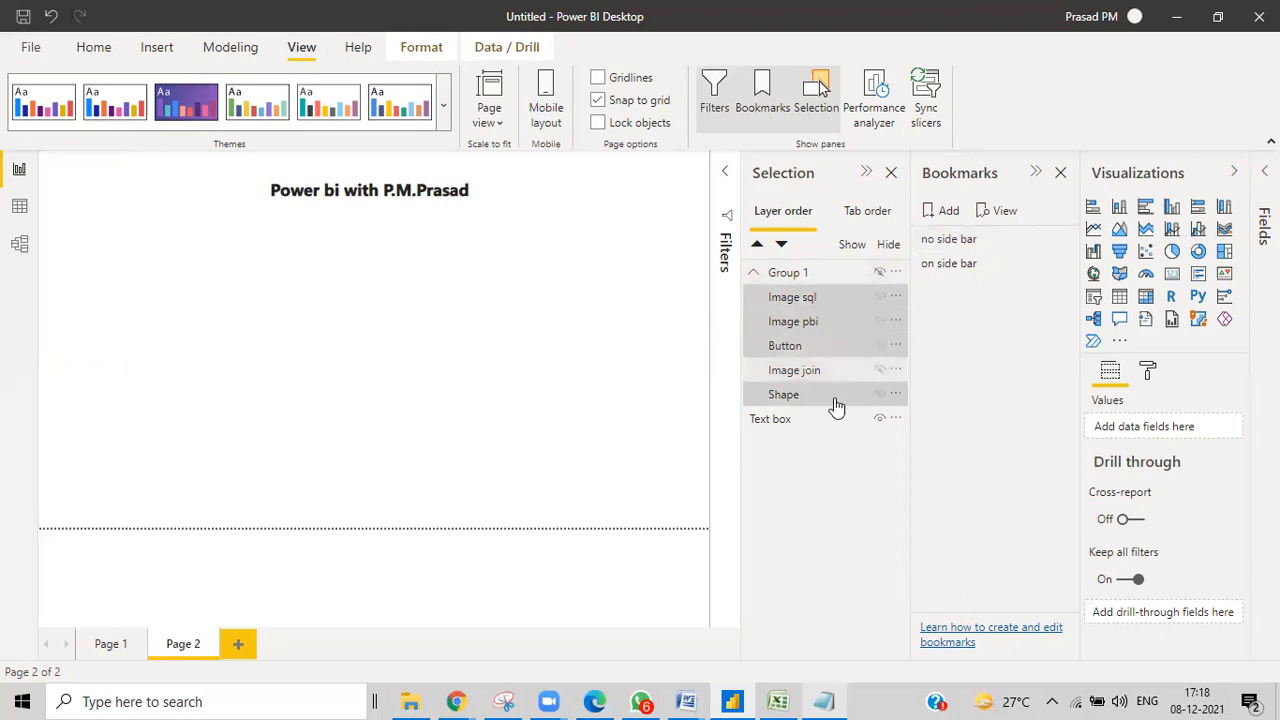
{"action": "left_click", "coordinate": [847, 273]}
{"action": "left_click", "coordinate": [1063, 241]}
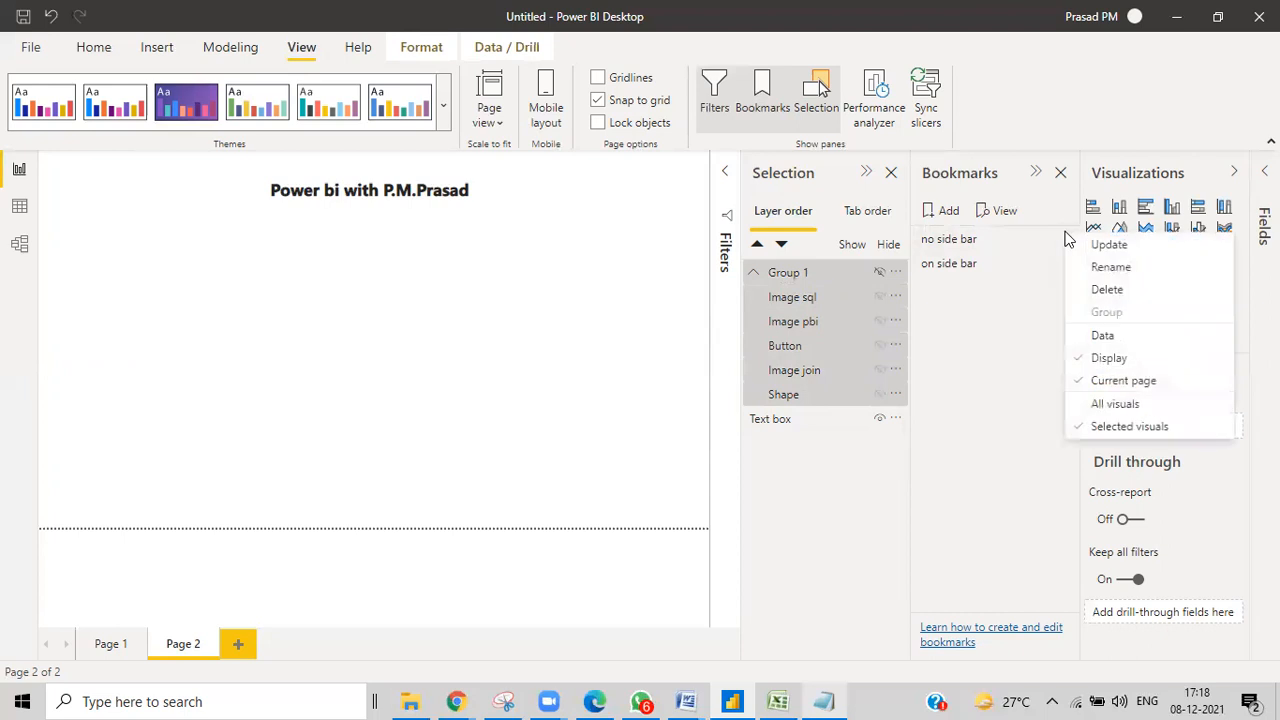
{"action": "left_click", "coordinate": [1090, 246]}
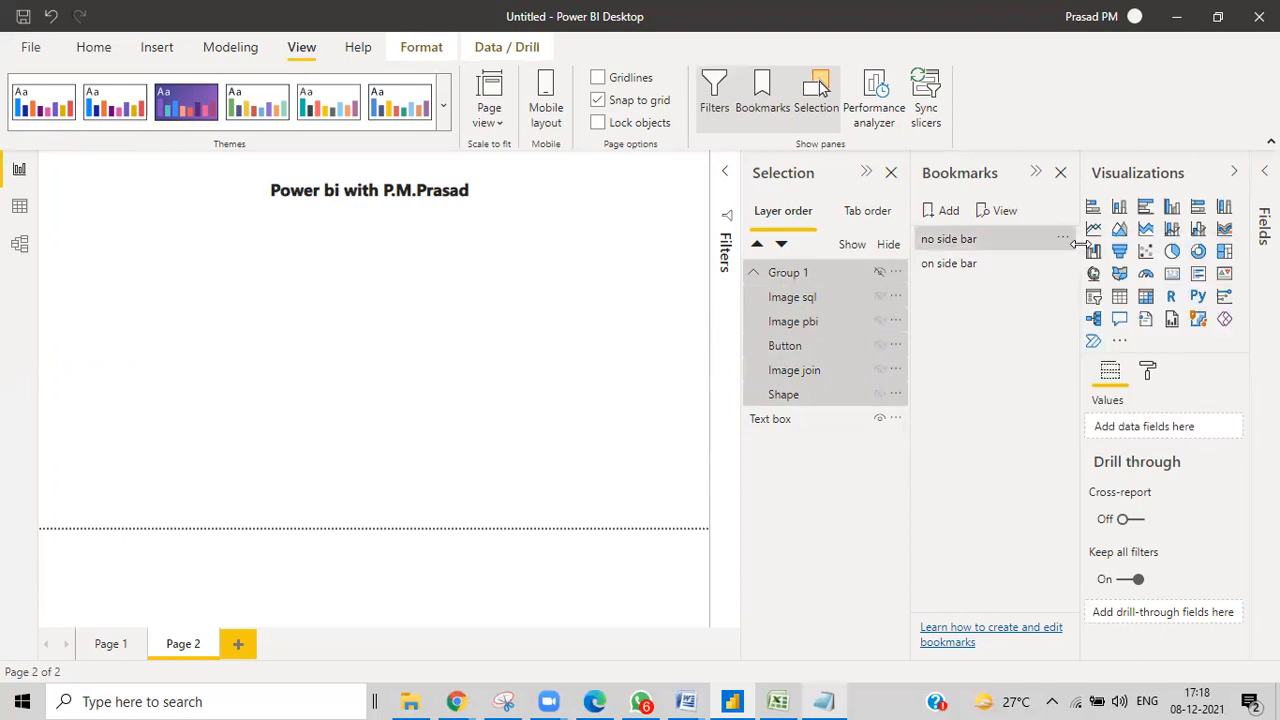
{"action": "left_click", "coordinate": [483, 337]}
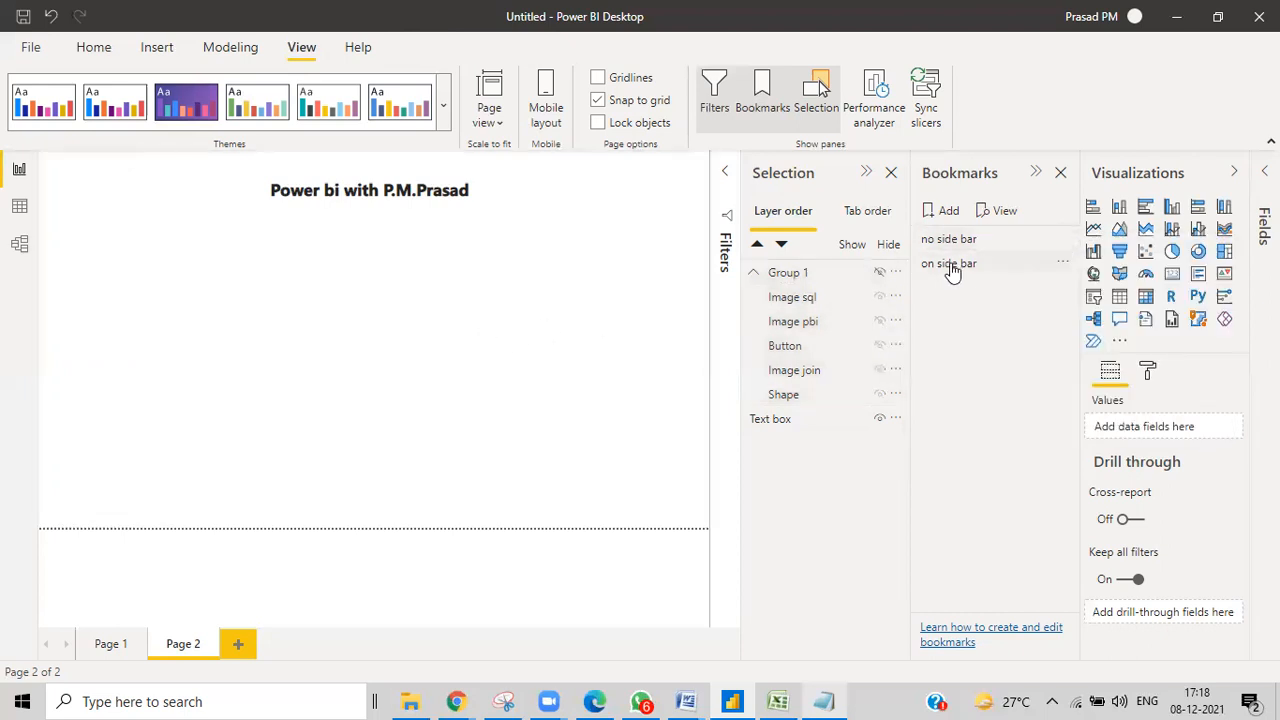
Make Group 1 visible again and select all its layers plus the group.
{"action": "left_click", "coordinate": [952, 266]}
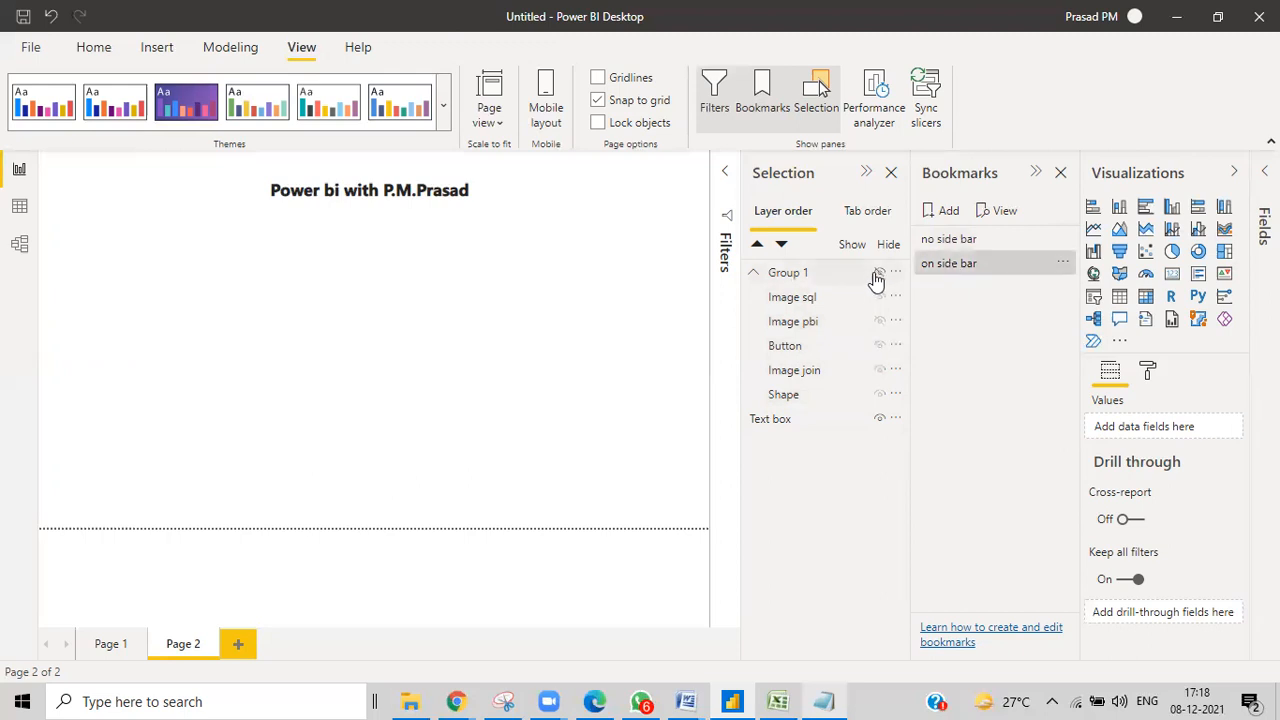
{"action": "left_click", "coordinate": [879, 273]}
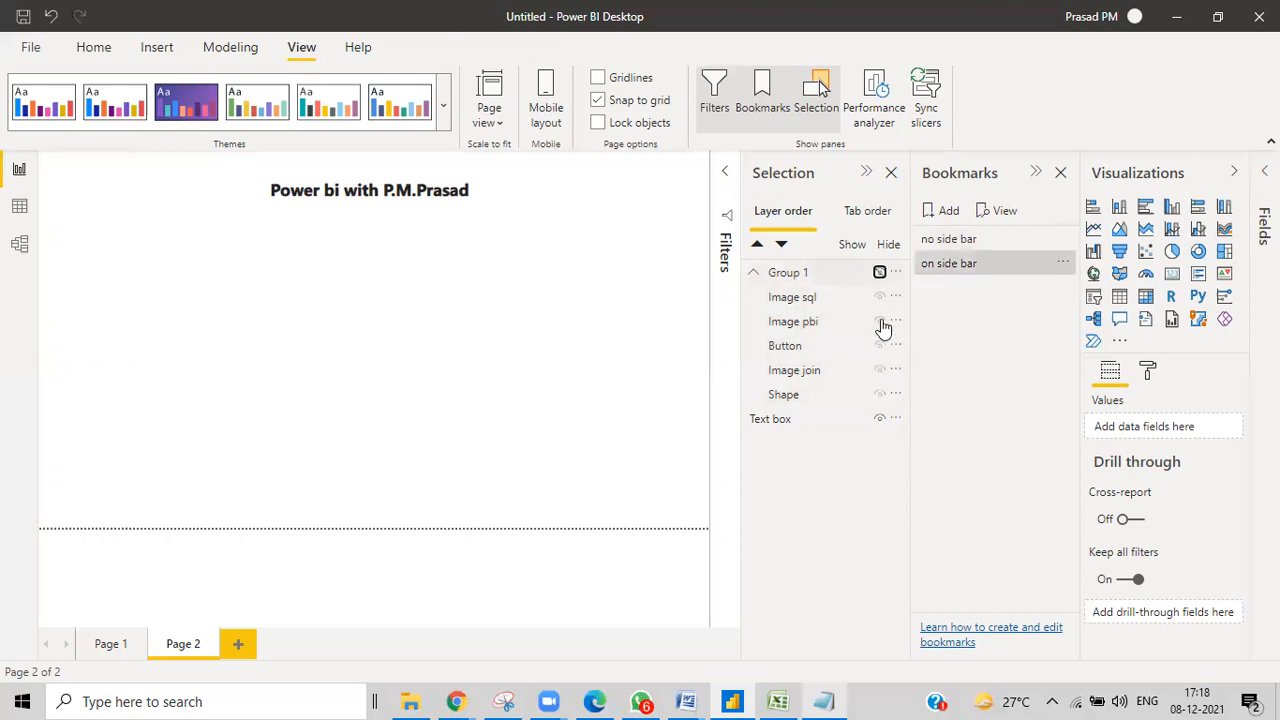
{"action": "left_click", "coordinate": [808, 396]}
{"action": "left_click", "coordinate": [800, 370], "text": "ctrl"}
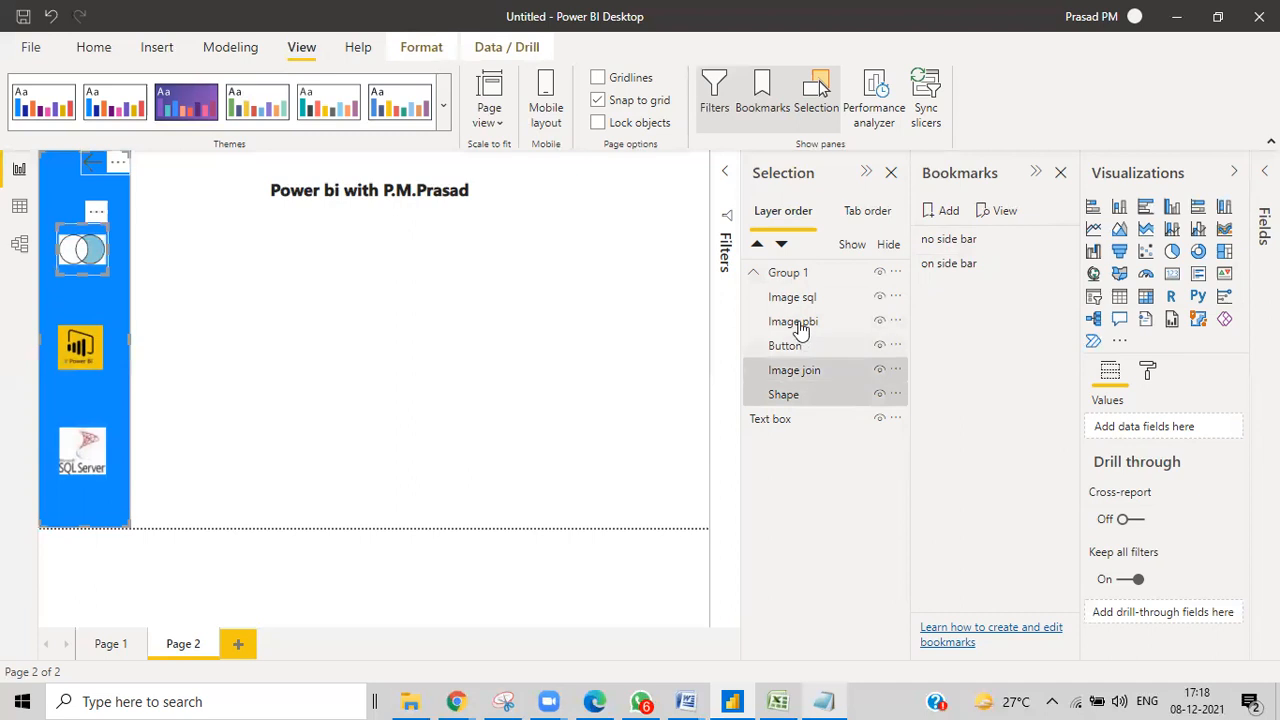
{"action": "left_click", "coordinate": [790, 345], "text": "ctrl"}
{"action": "left_click", "coordinate": [793, 321], "text": "ctrl"}
{"action": "left_click", "coordinate": [795, 297], "text": "ctrl"}
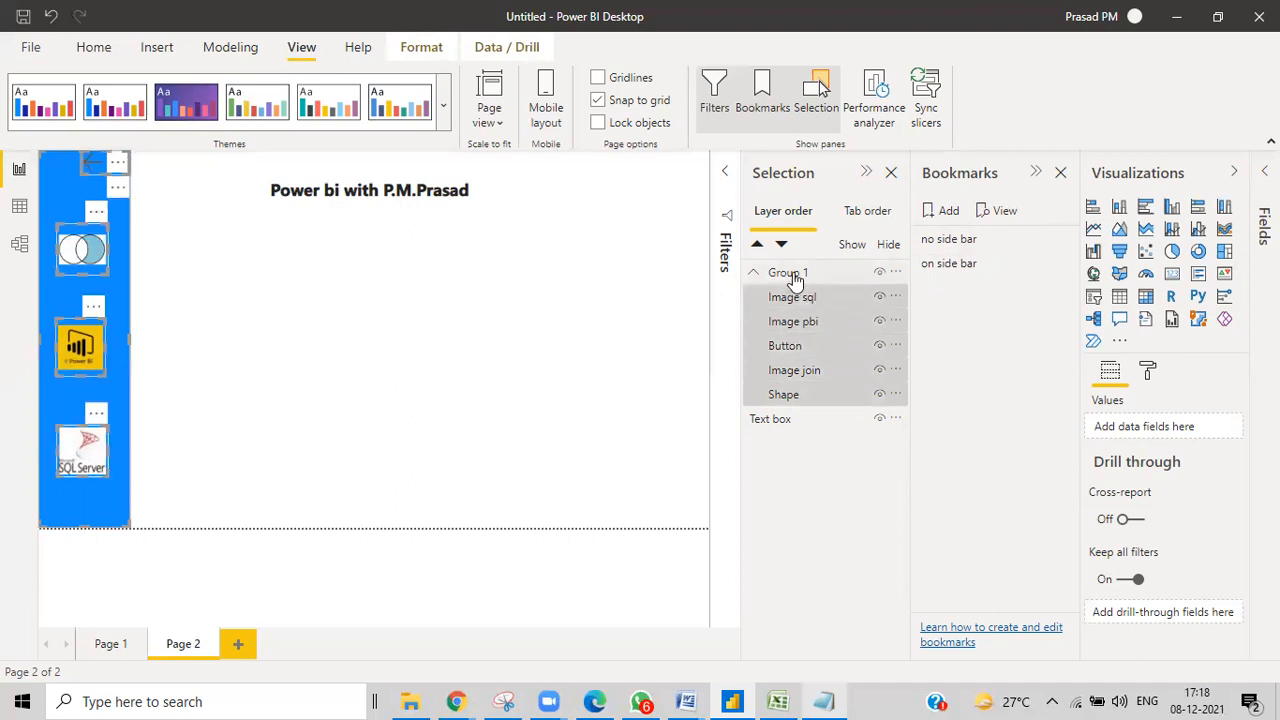
{"action": "left_click", "coordinate": [785, 277], "text": "ctrl"}
Update 'on side bar' with the visible sidebar, then test both bookmarks and the back arrow.
{"action": "left_click", "coordinate": [1062, 263]}
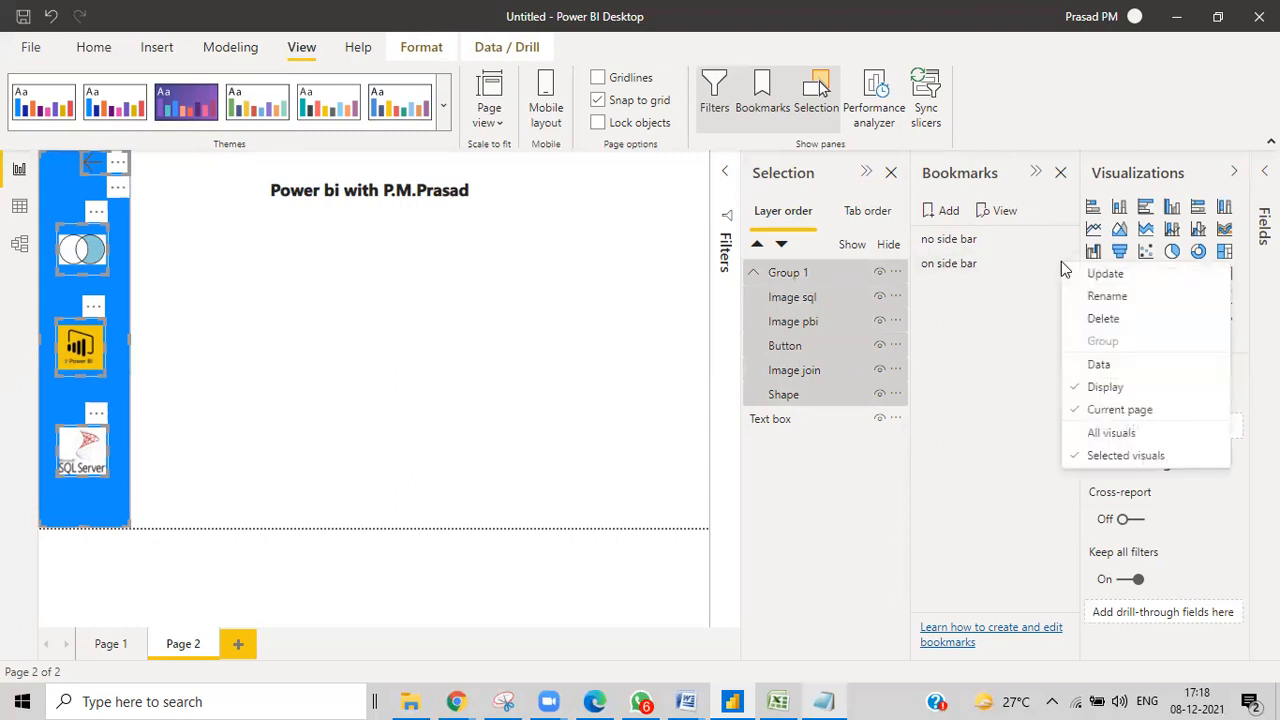
{"action": "left_click", "coordinate": [1074, 274]}
{"action": "left_click", "coordinate": [483, 368]}
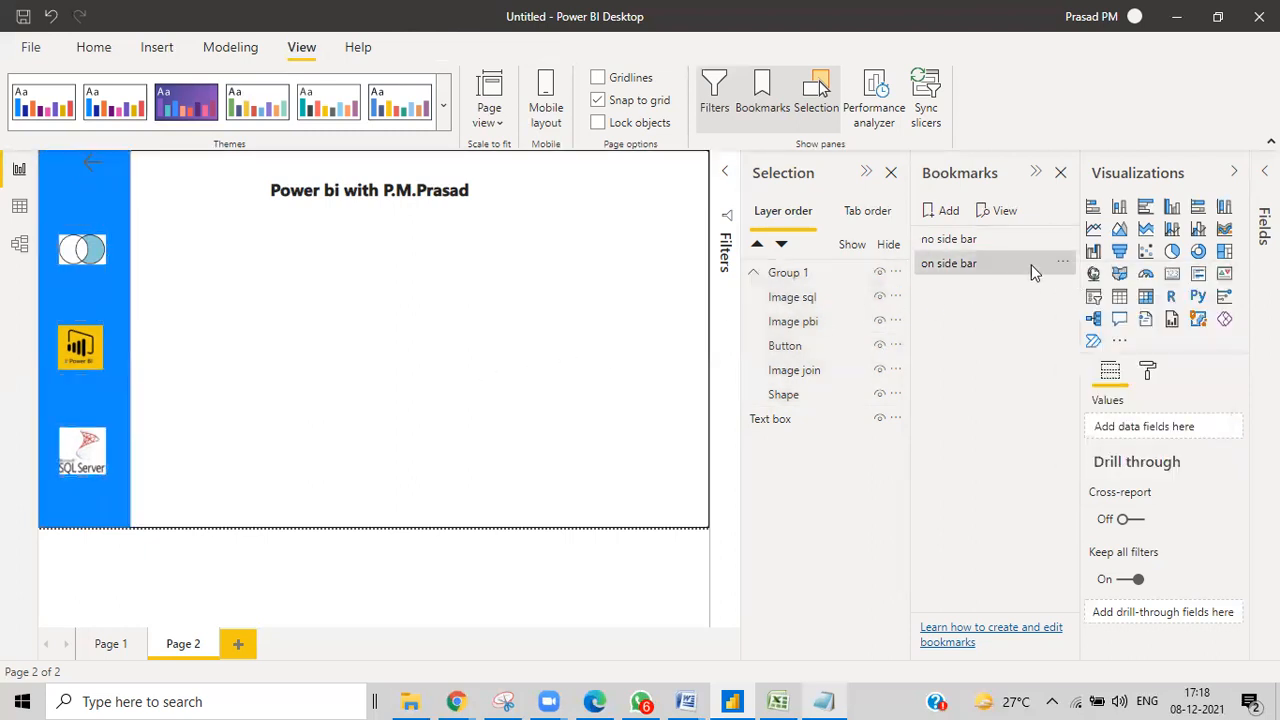
{"action": "left_click", "coordinate": [944, 242]}
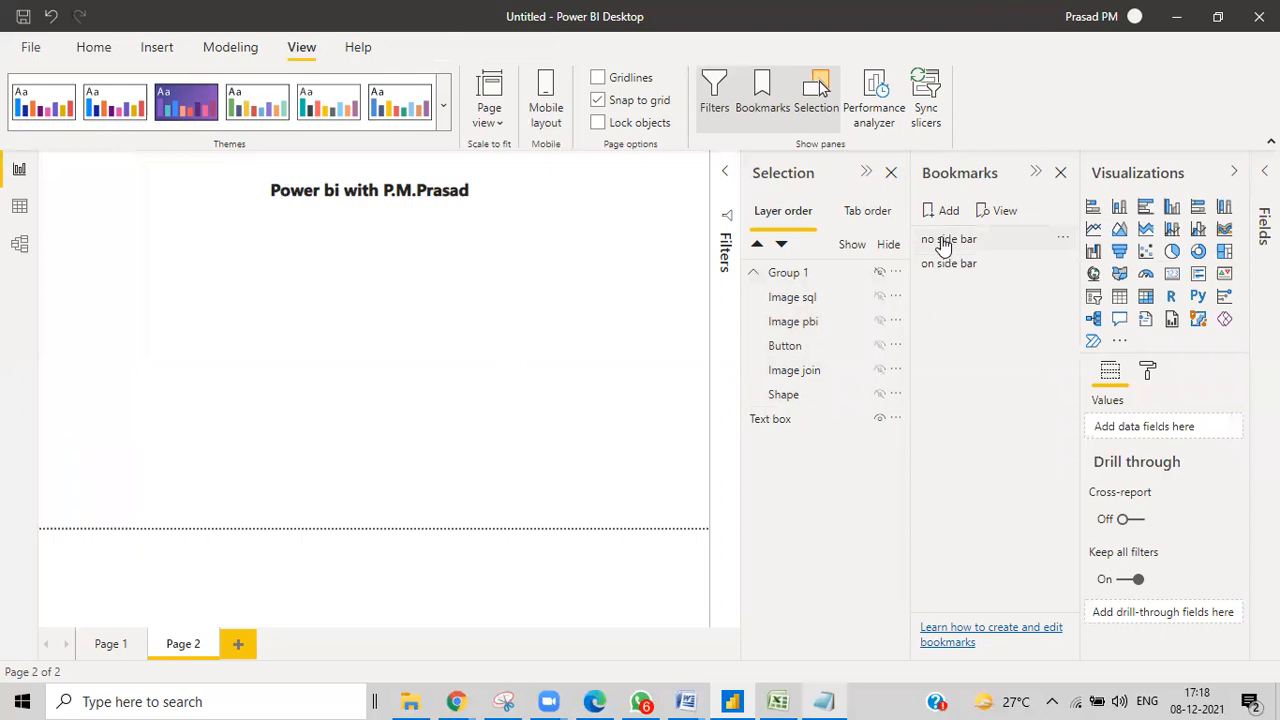
{"action": "left_click", "coordinate": [946, 266]}
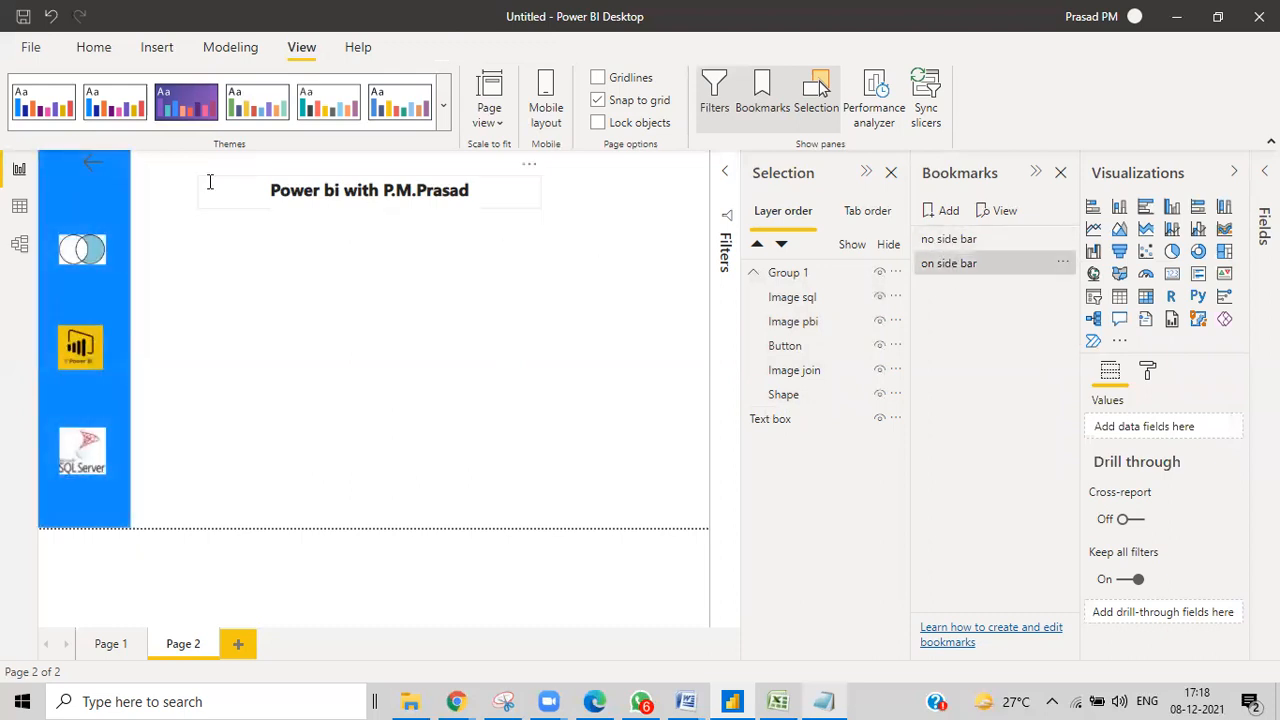
{"action": "left_click", "coordinate": [100, 175], "text": "ctrl"}
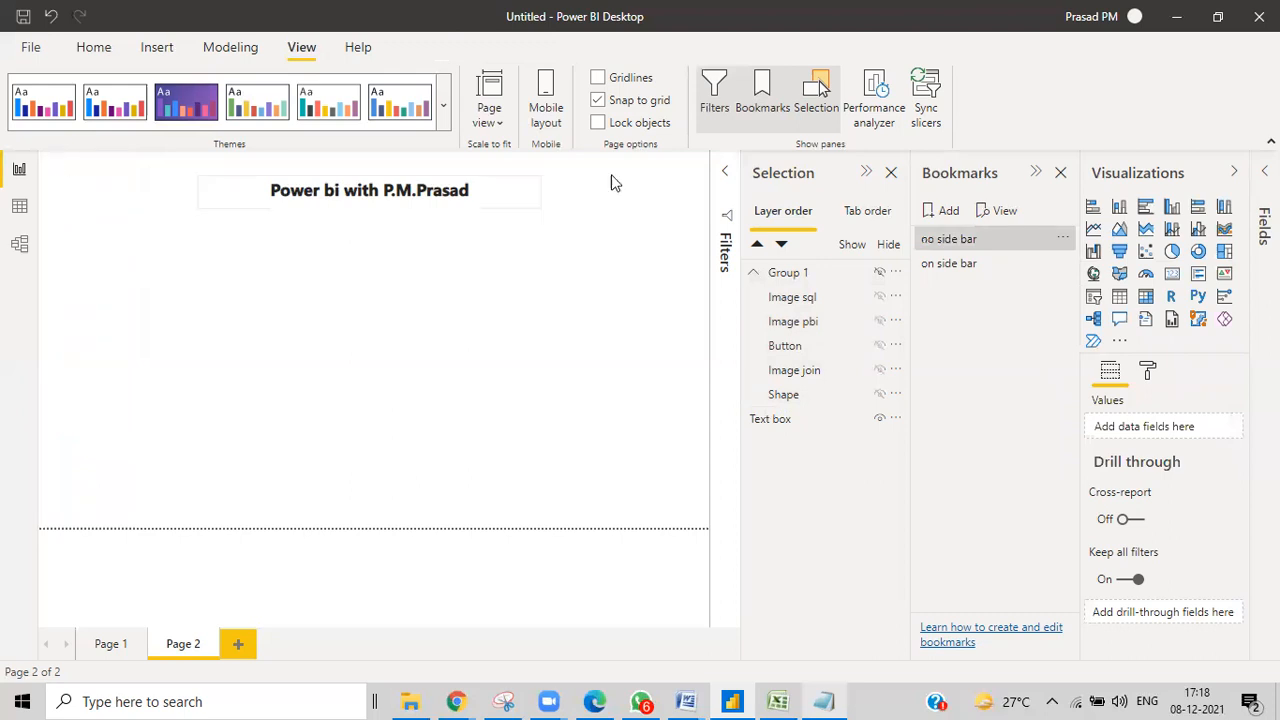
Insert a Chevron shape, shrink it into the top-left corner, and turn on its Action.
{"action": "left_click", "coordinate": [160, 50]}
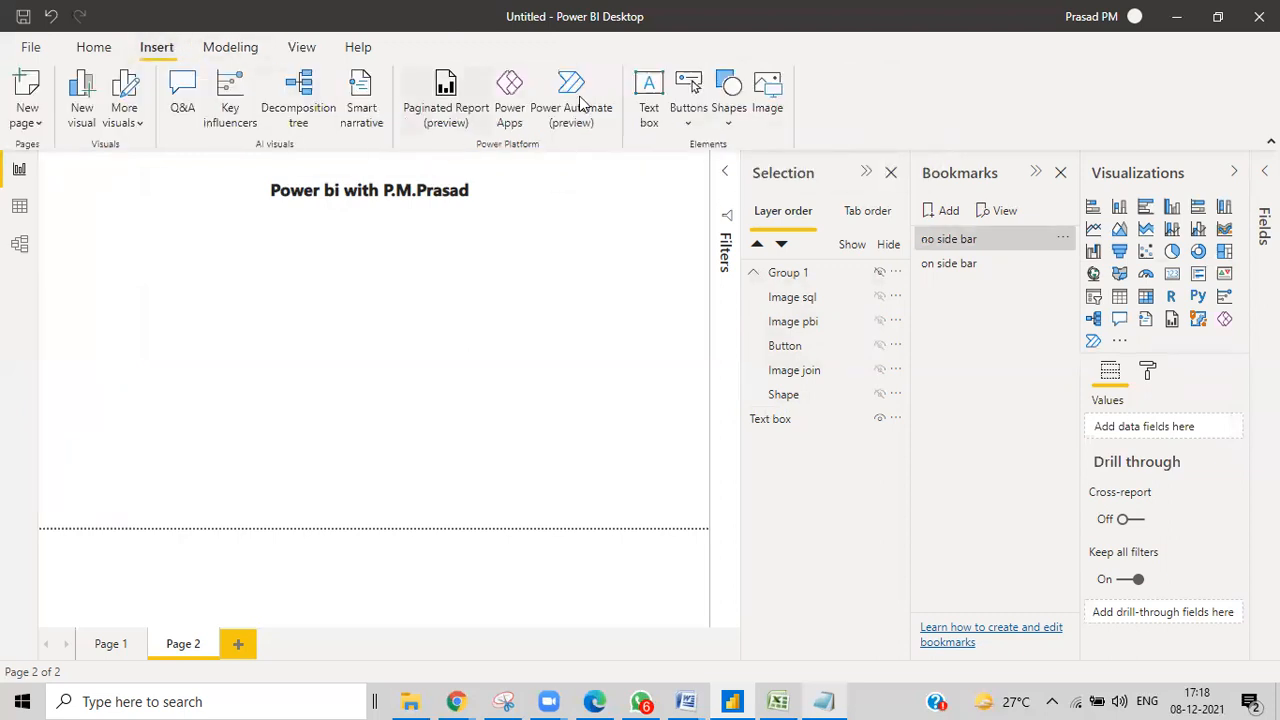
{"action": "left_click", "coordinate": [729, 118]}
{"action": "left_click", "coordinate": [685, 120]}
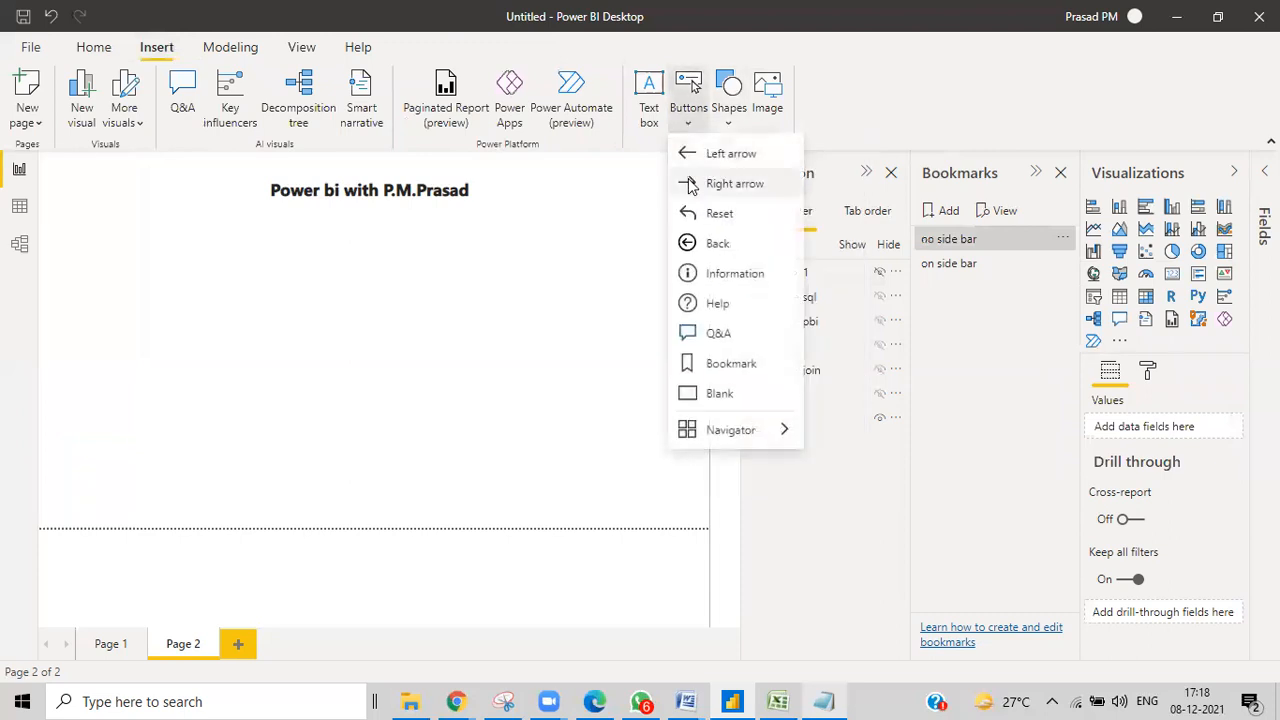
{"action": "left_click", "coordinate": [731, 118]}
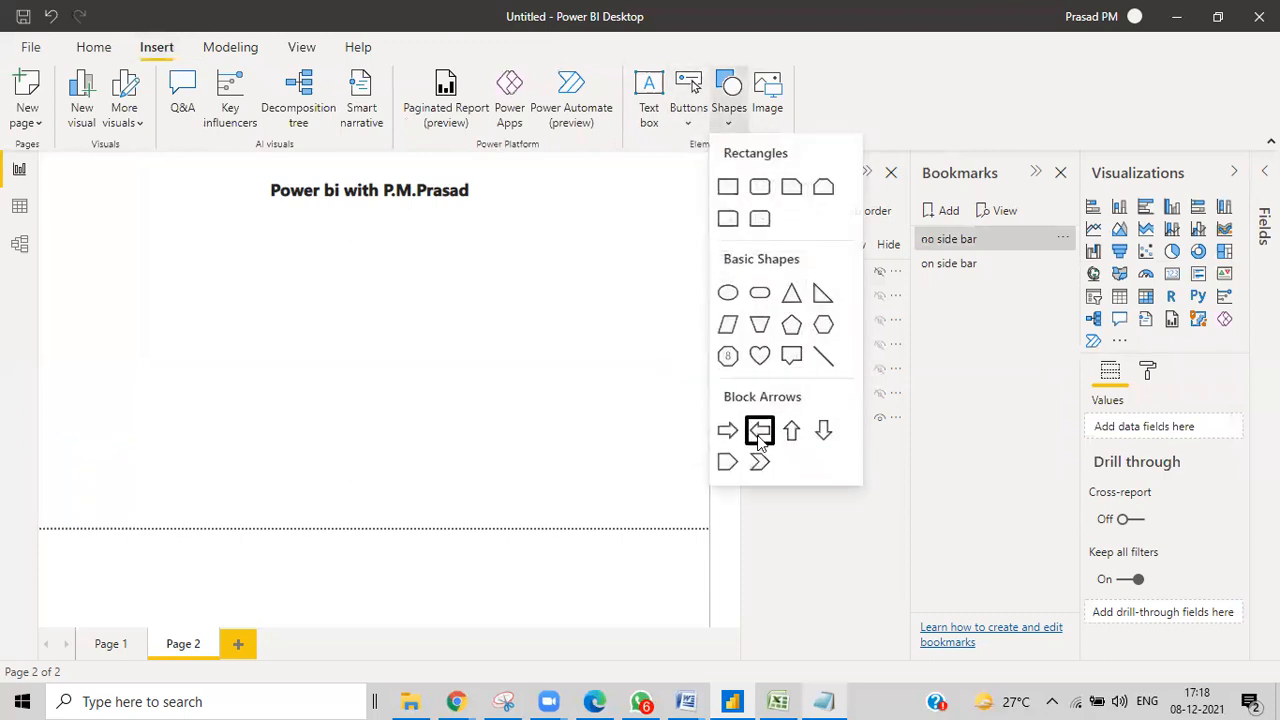
{"action": "left_click", "coordinate": [688, 122]}
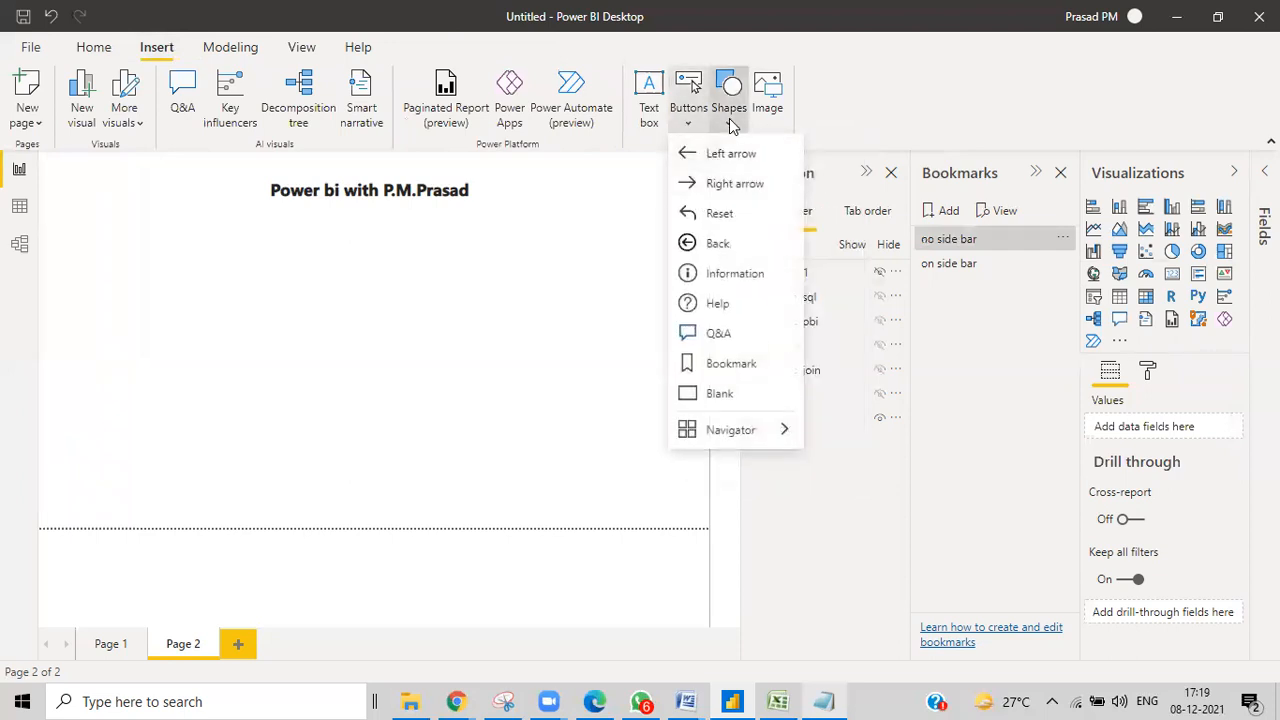
{"action": "left_click", "coordinate": [731, 120]}
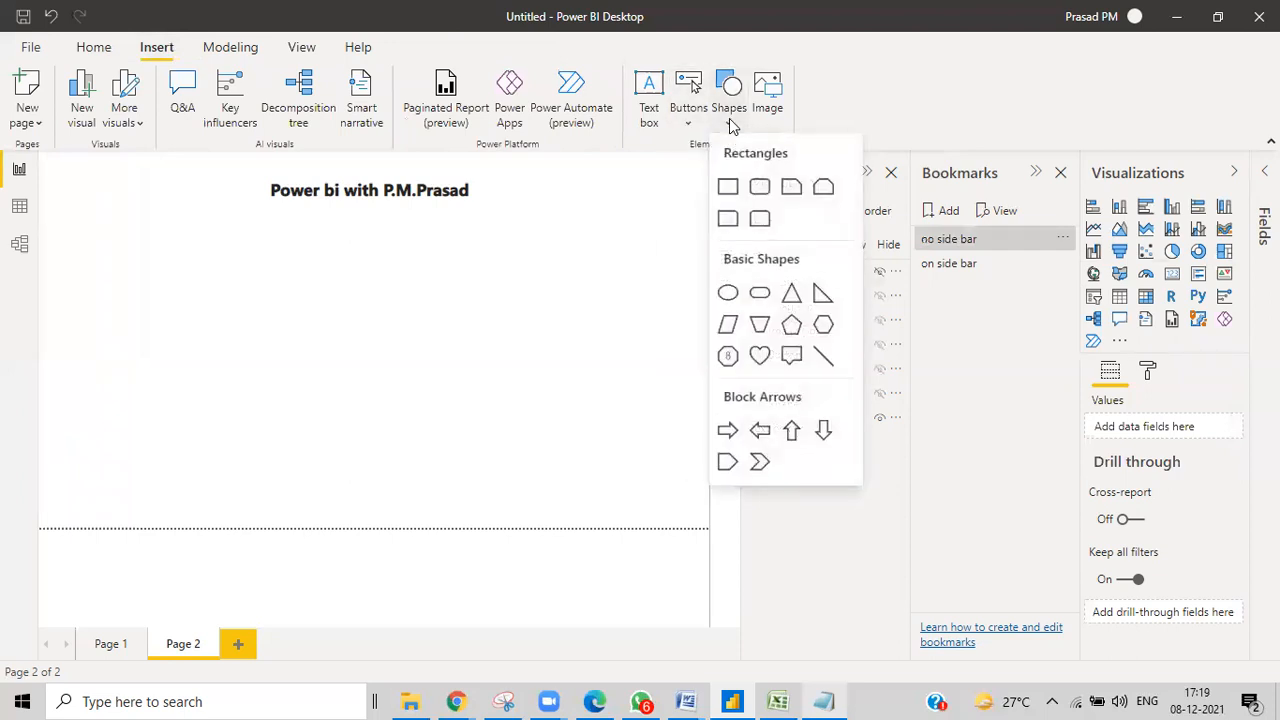
{"action": "left_click", "coordinate": [760, 462]}
{"action": "left_click_drag", "start_coordinate": [539, 523], "coordinate": [40, 176]}
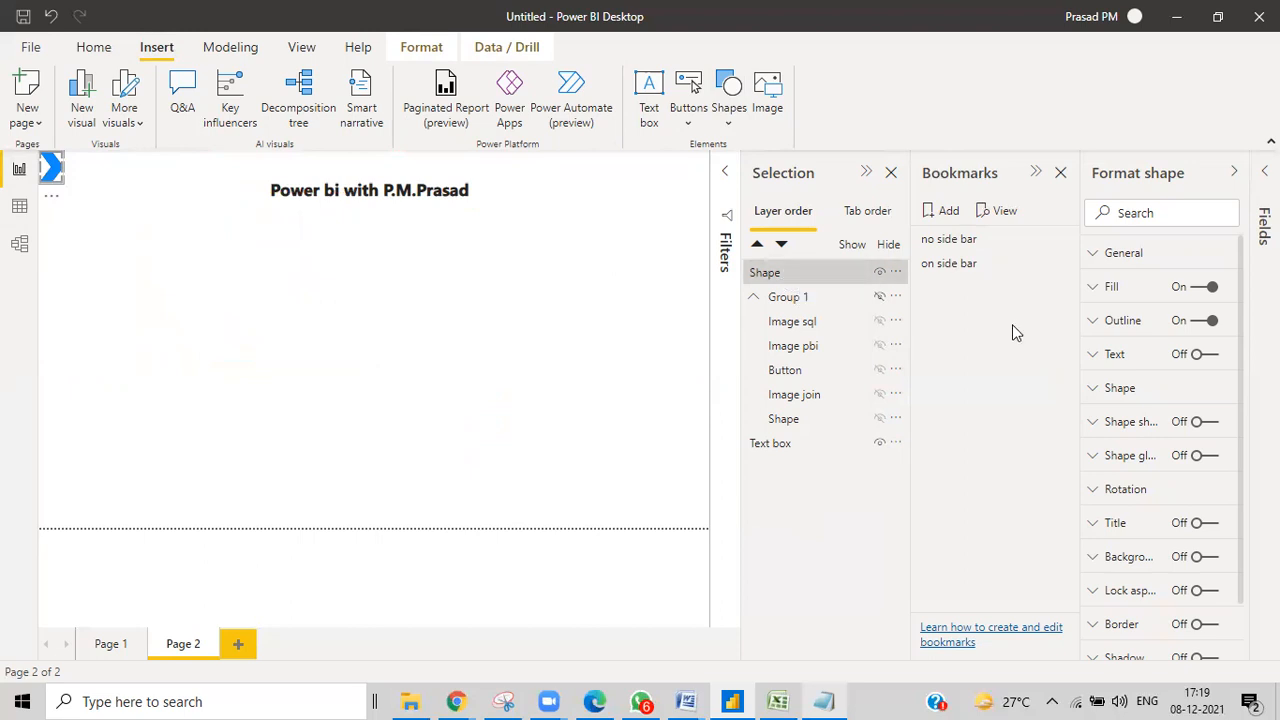
{"action": "scroll", "coordinate": [1143, 571], "scroll_direction": "down", "scroll_amount": 2}
{"action": "left_click", "coordinate": [1205, 620]}
Set the chevron's action type to Bookmark, linked to 'on side bar'.
{"action": "scroll", "coordinate": [1140, 520], "scroll_direction": "down", "scroll_amount": 5}
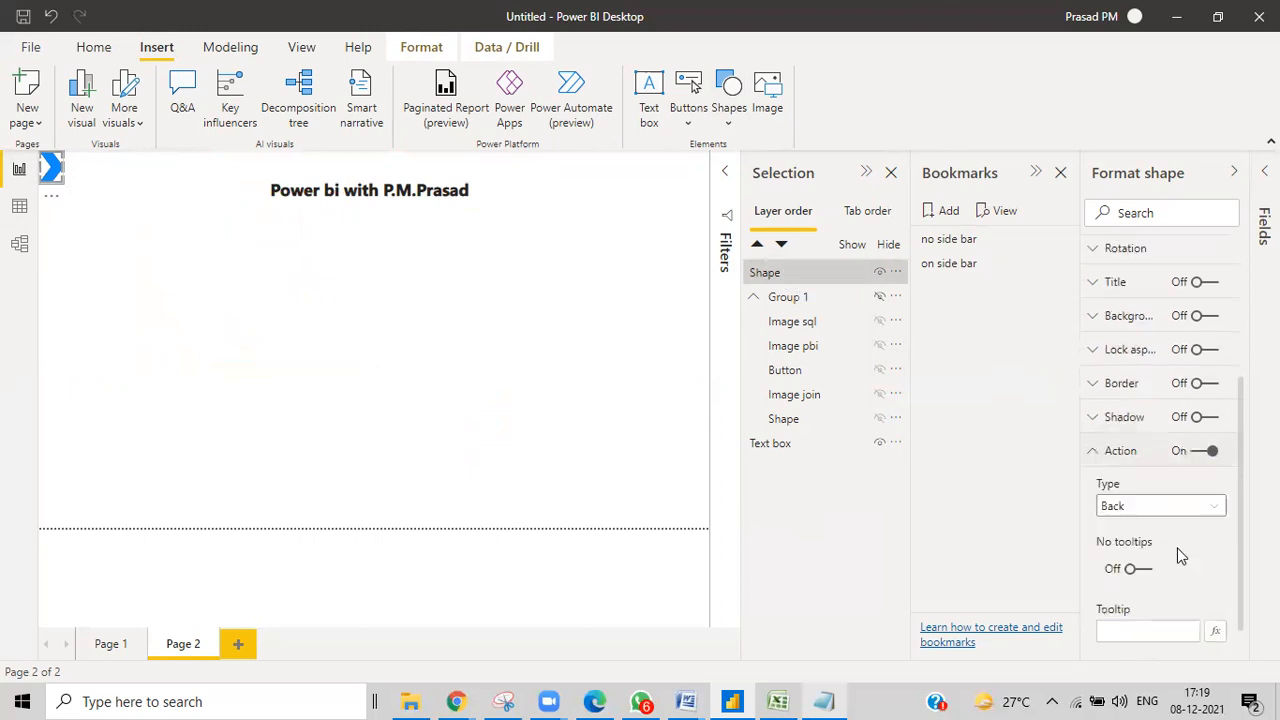
{"action": "left_click", "coordinate": [1143, 445]}
{"action": "left_click", "coordinate": [1133, 488]}
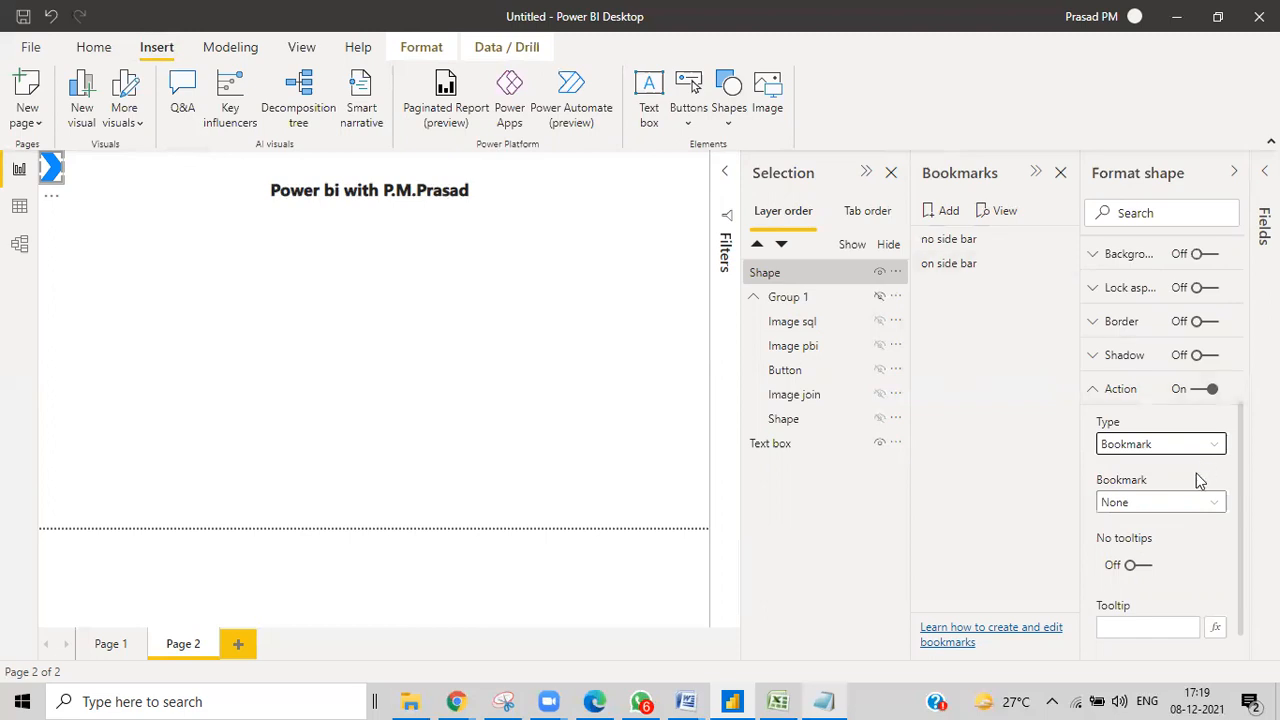
{"action": "left_click", "coordinate": [1160, 504]}
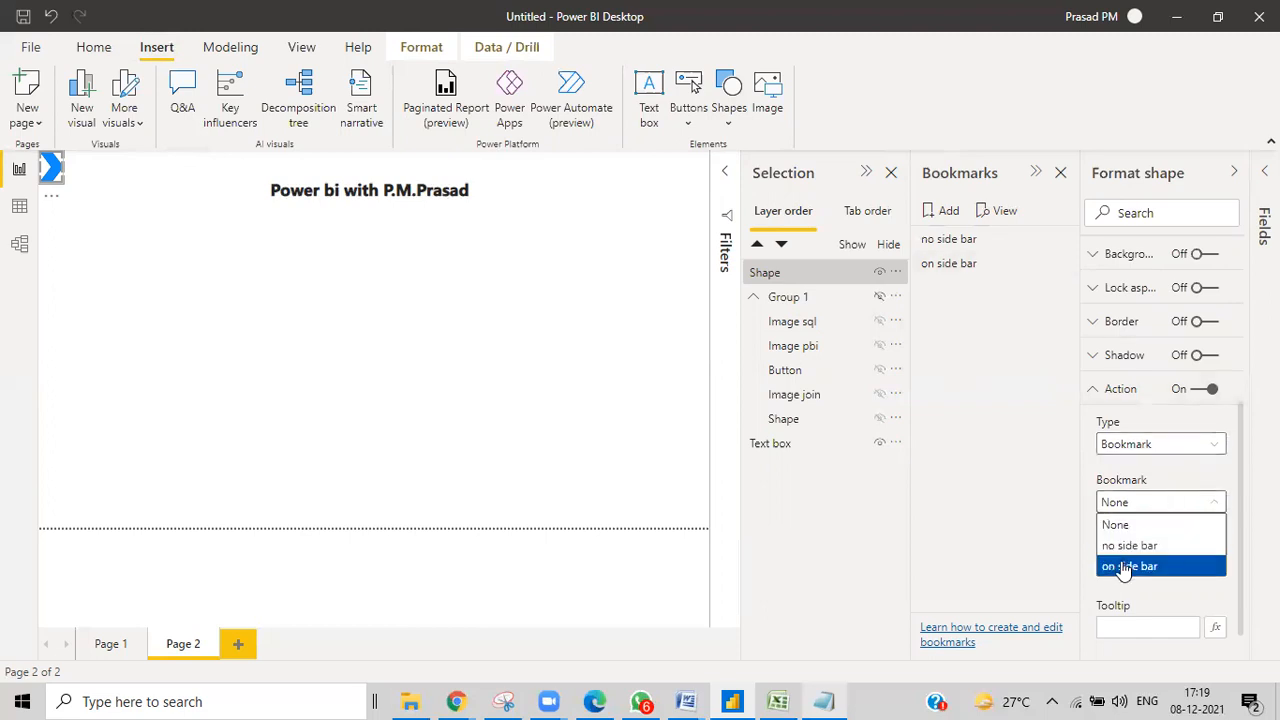
{"action": "left_click", "coordinate": [1120, 567]}
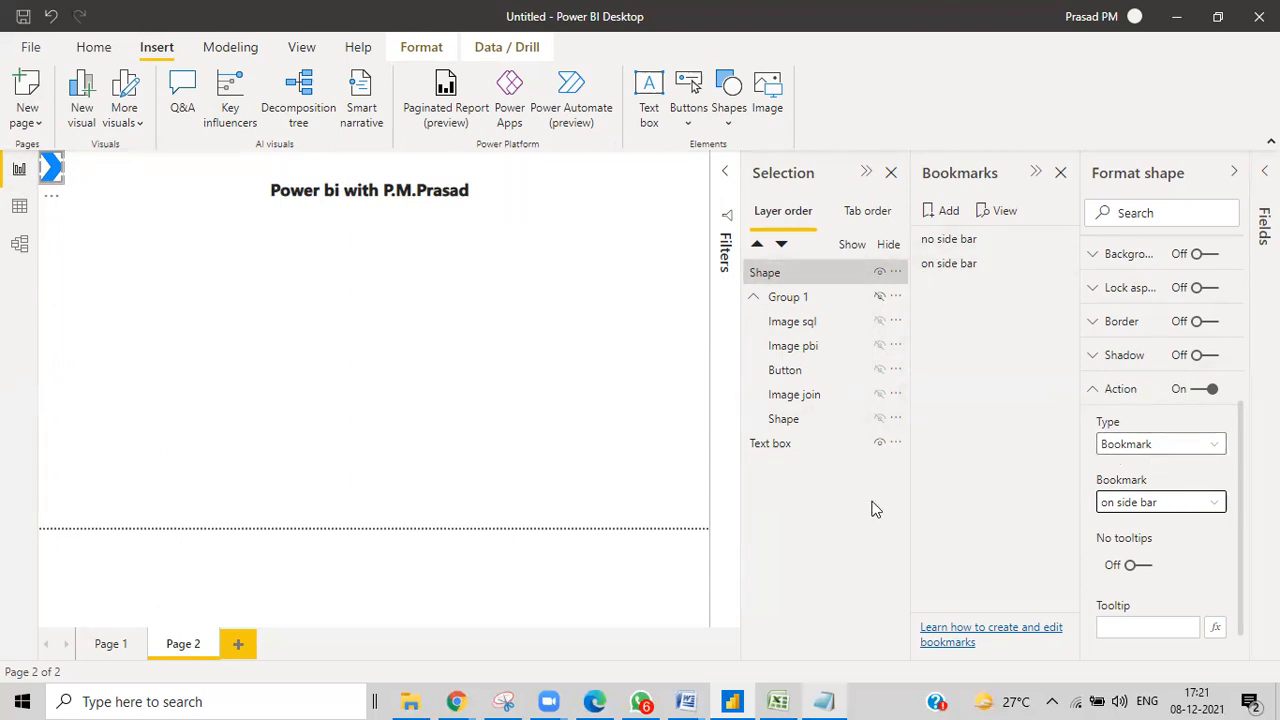
Follow the chevron's link to bring back the sidebar and its three icons, then select the chevron.
{"action": "left_click", "coordinate": [53, 186]}
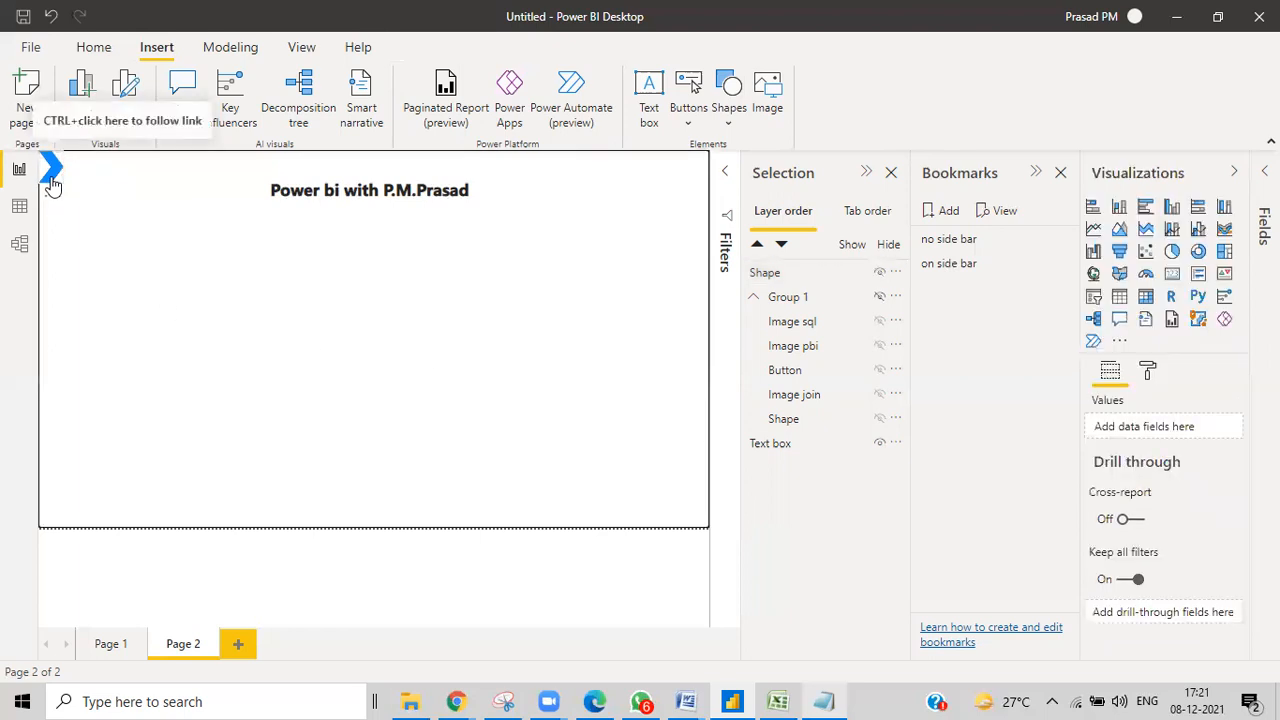
{"action": "left_click", "coordinate": [53, 186], "text": "ctrl"}
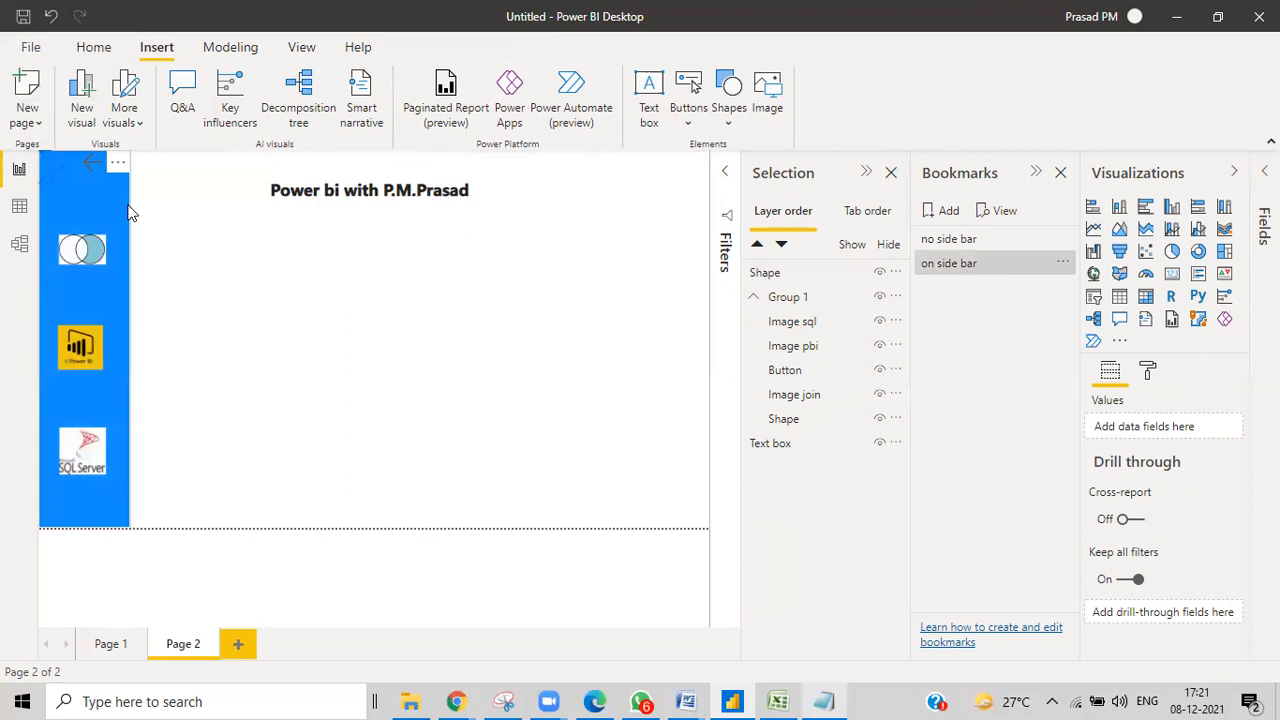
{"action": "left_click", "coordinate": [50, 176]}
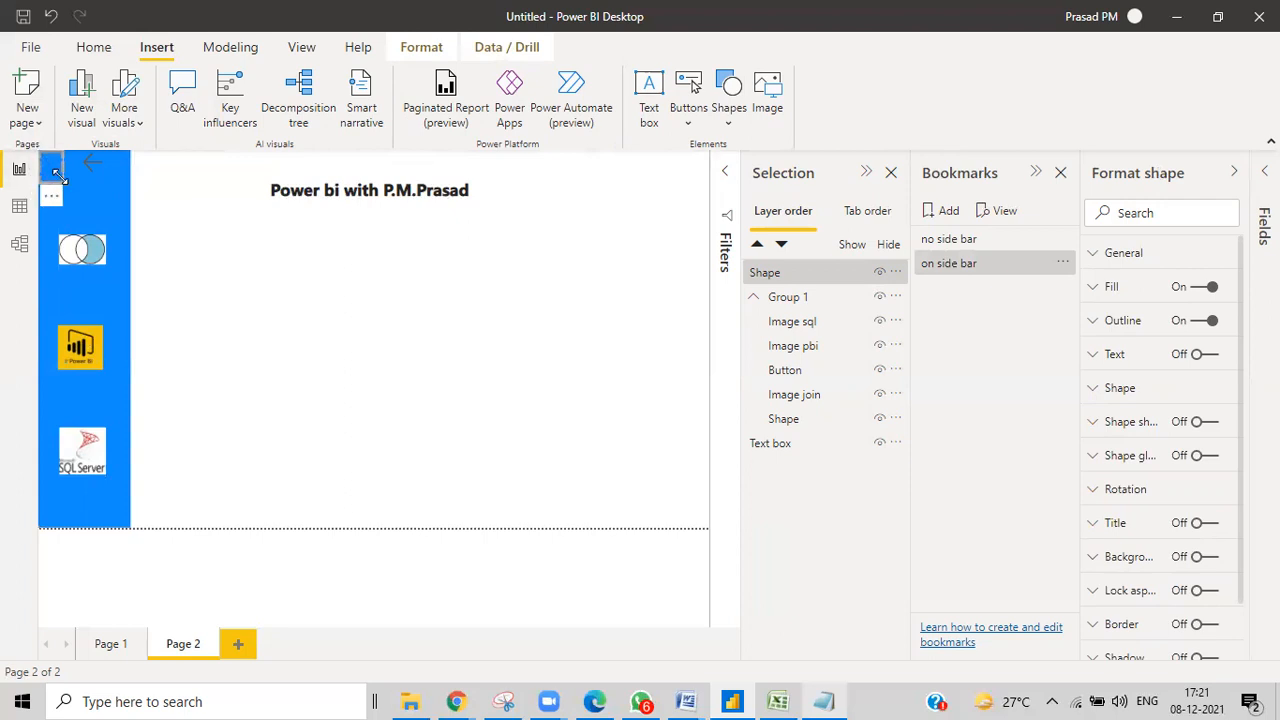
Hide the chevron, select all sidebar layers, and update the 'on side bar' bookmark.
{"action": "left_click", "coordinate": [960, 263]}
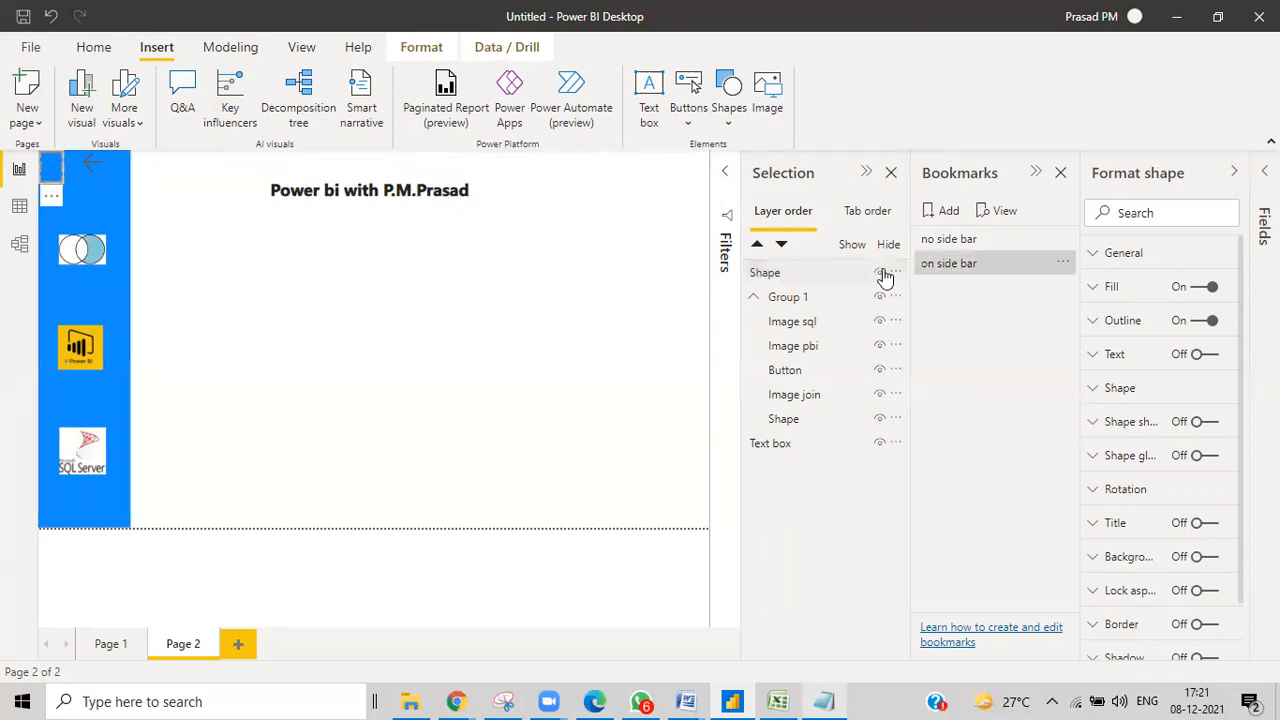
{"action": "left_click", "coordinate": [879, 272]}
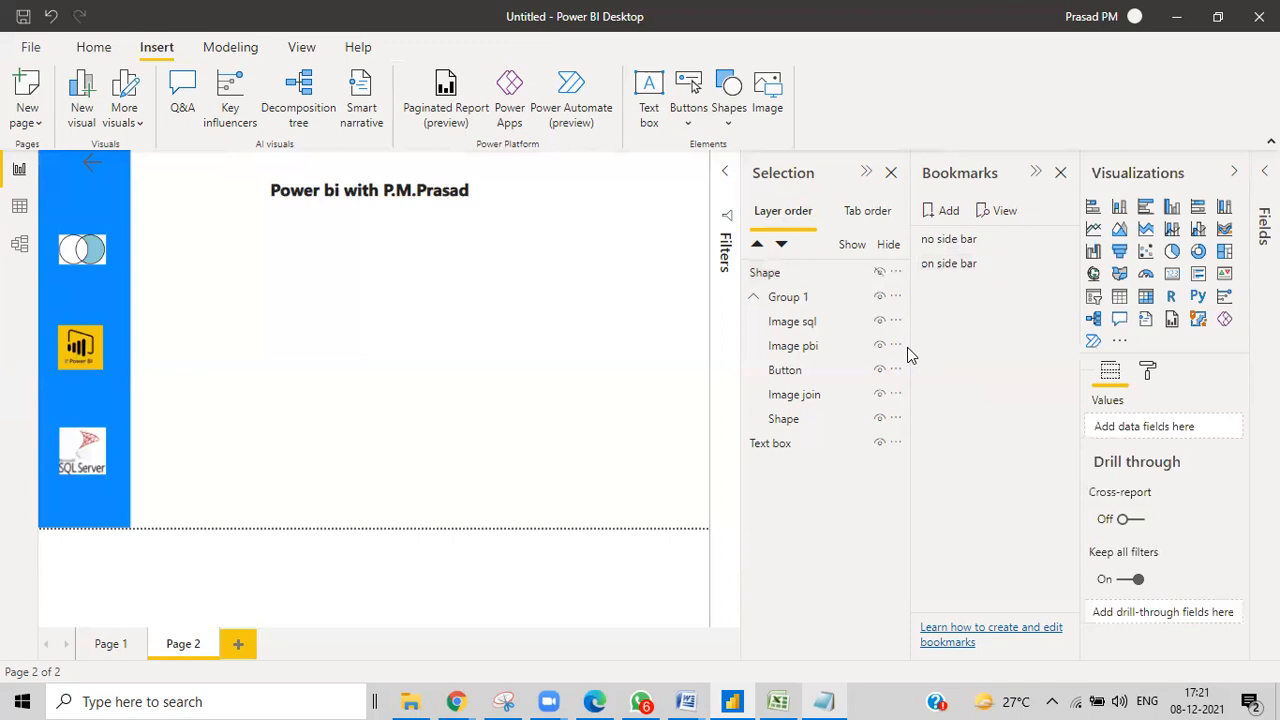
{"action": "left_click", "coordinate": [800, 421]}
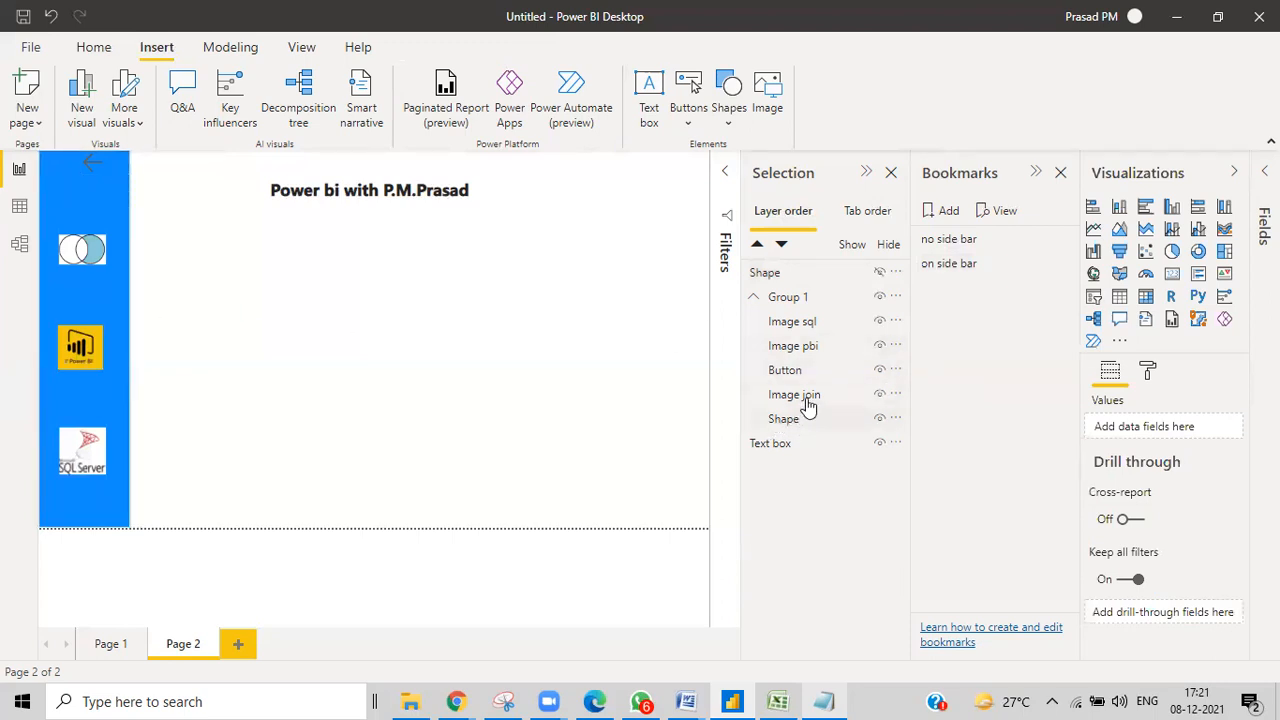
{"action": "left_click", "coordinate": [797, 368], "text": "ctrl"}
{"action": "left_click", "coordinate": [797, 346], "text": "ctrl"}
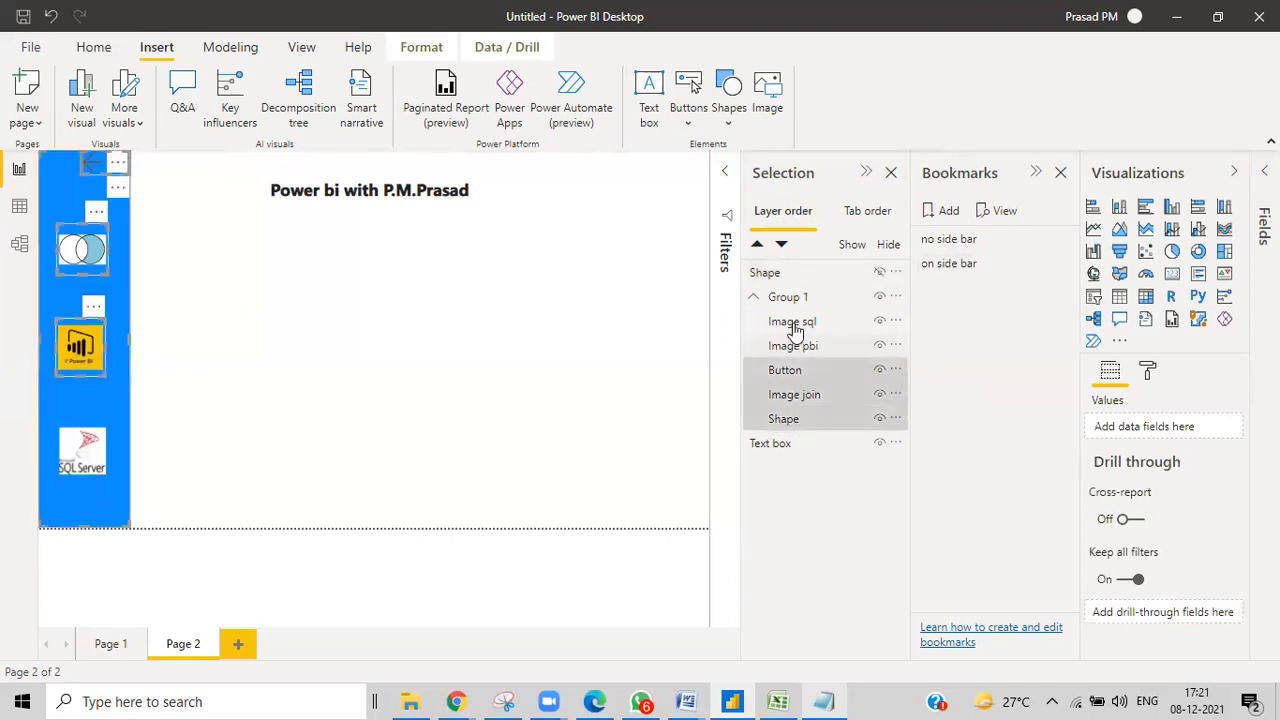
{"action": "left_click", "coordinate": [794, 324], "text": "ctrl"}
{"action": "left_click", "coordinate": [794, 300], "text": "ctrl"}
{"action": "left_click", "coordinate": [794, 274], "text": "ctrl"}
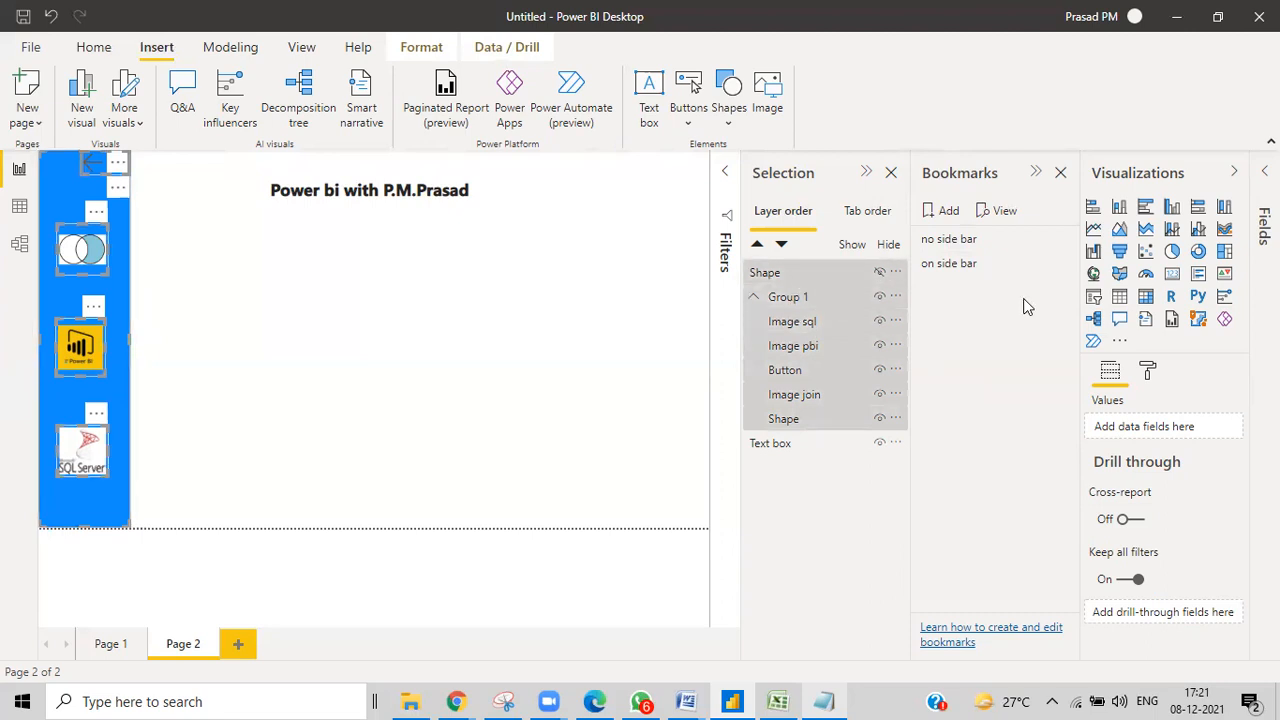
{"action": "left_click", "coordinate": [1062, 263]}
{"action": "left_click", "coordinate": [1087, 274]}
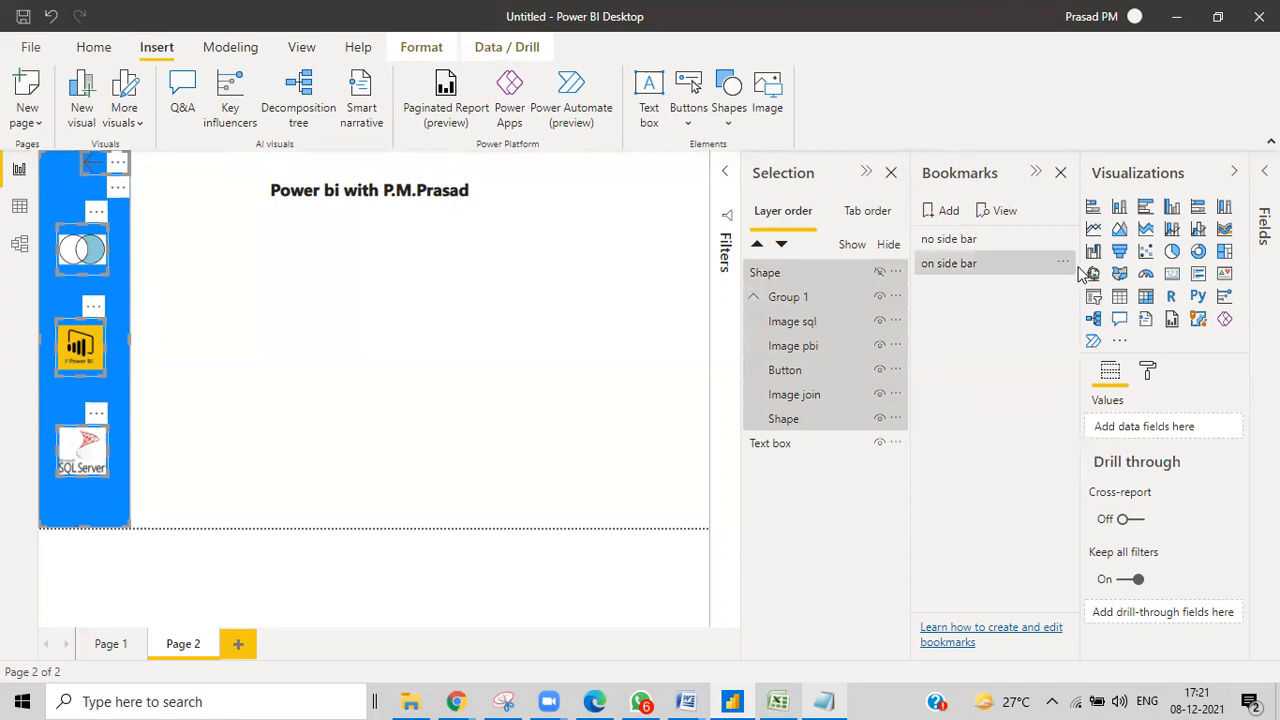
{"action": "left_click", "coordinate": [414, 302]}
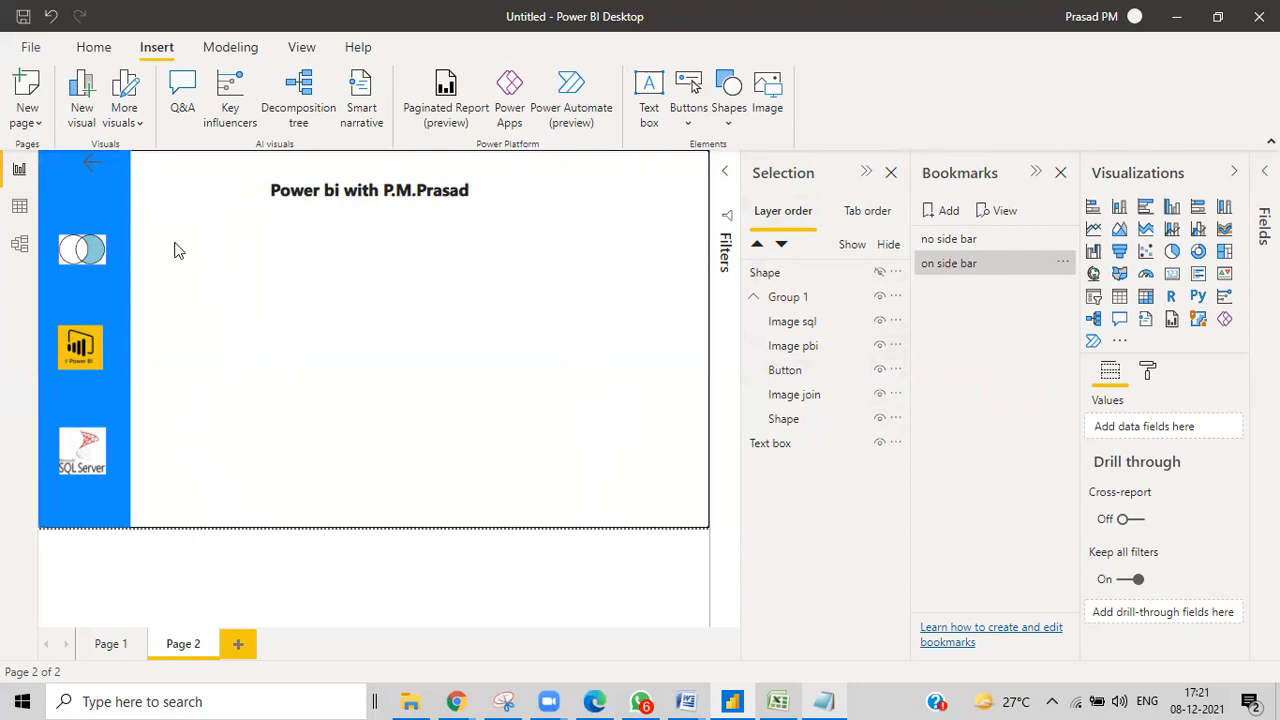
Close the sidebar, unhide the chevron Shape, select all layers, and update 'no side bar'.
{"action": "left_click", "coordinate": [95, 175], "text": "ctrl"}
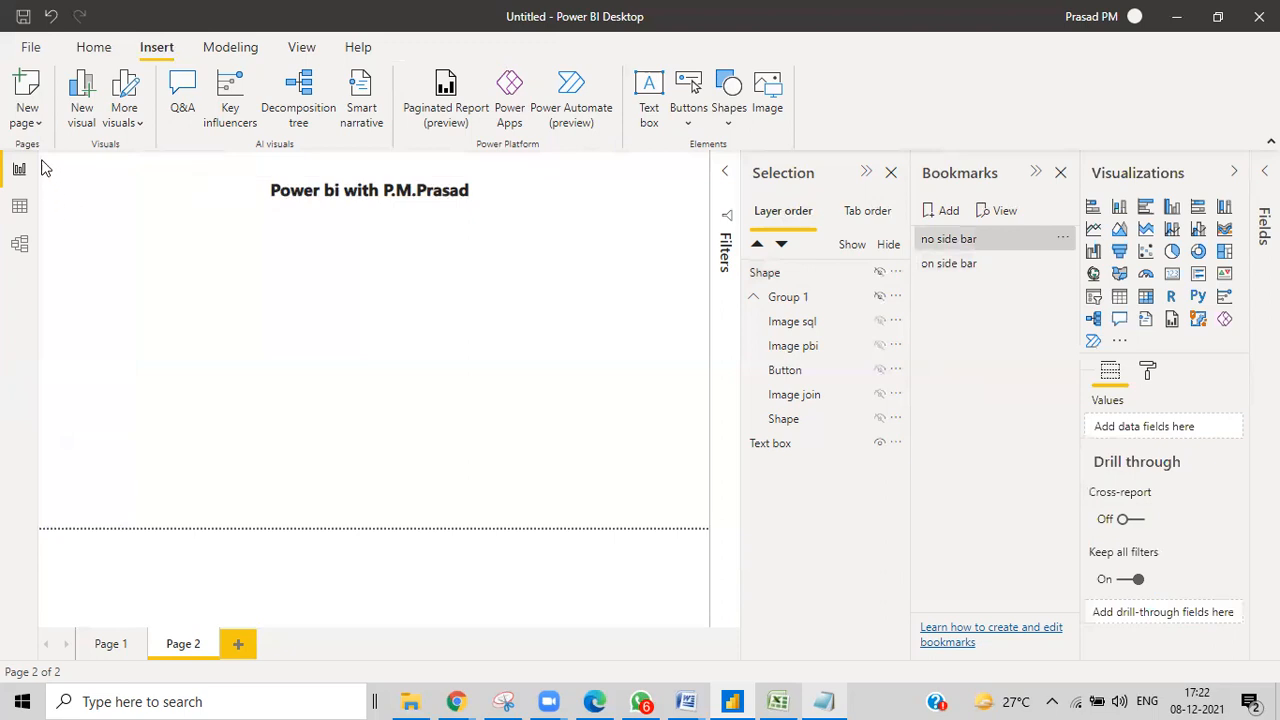
{"action": "left_click", "coordinate": [879, 273]}
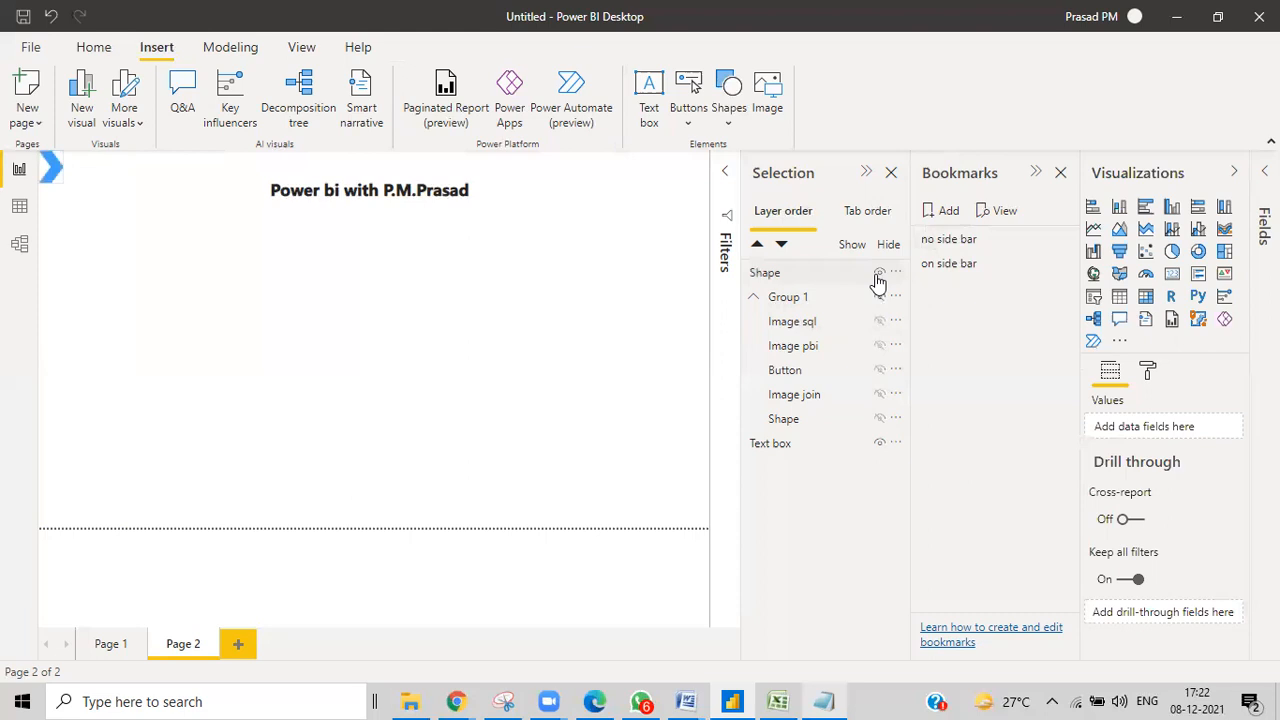
{"action": "left_click", "coordinate": [794, 420]}
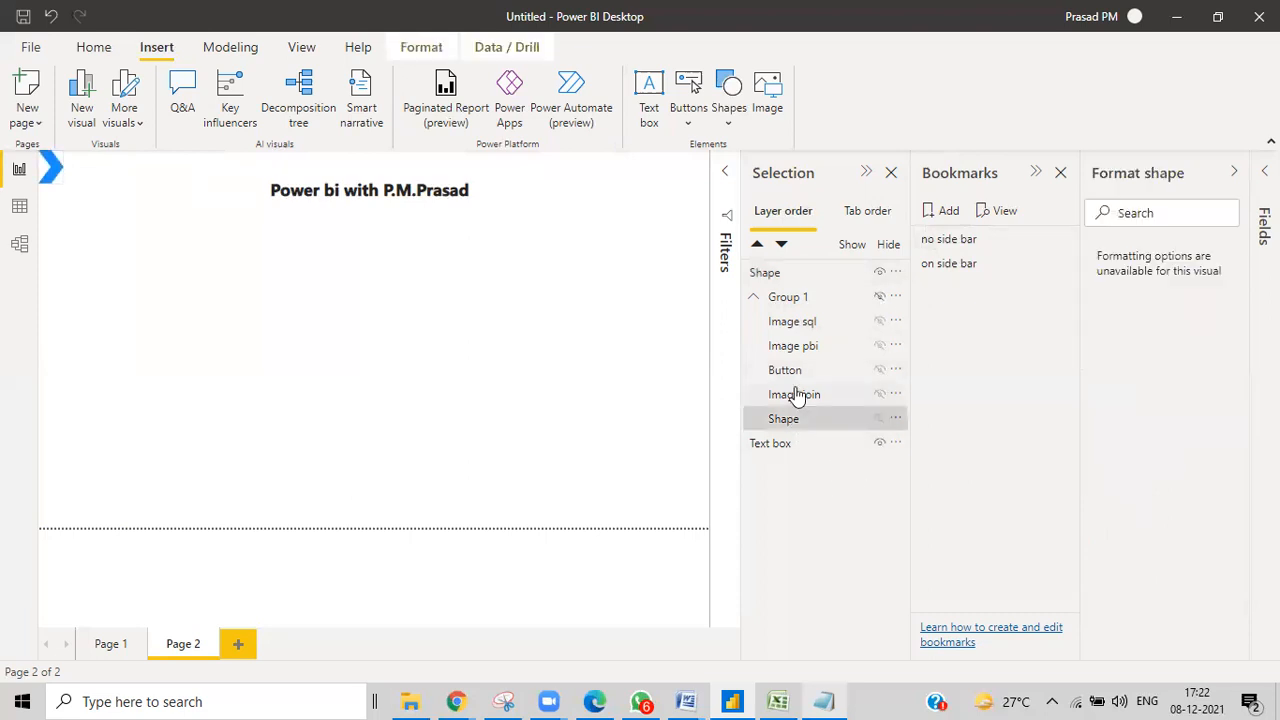
{"action": "left_click", "coordinate": [794, 394], "text": "ctrl"}
{"action": "left_click", "coordinate": [795, 369], "text": "ctrl"}
{"action": "left_click", "coordinate": [792, 347], "text": "ctrl"}
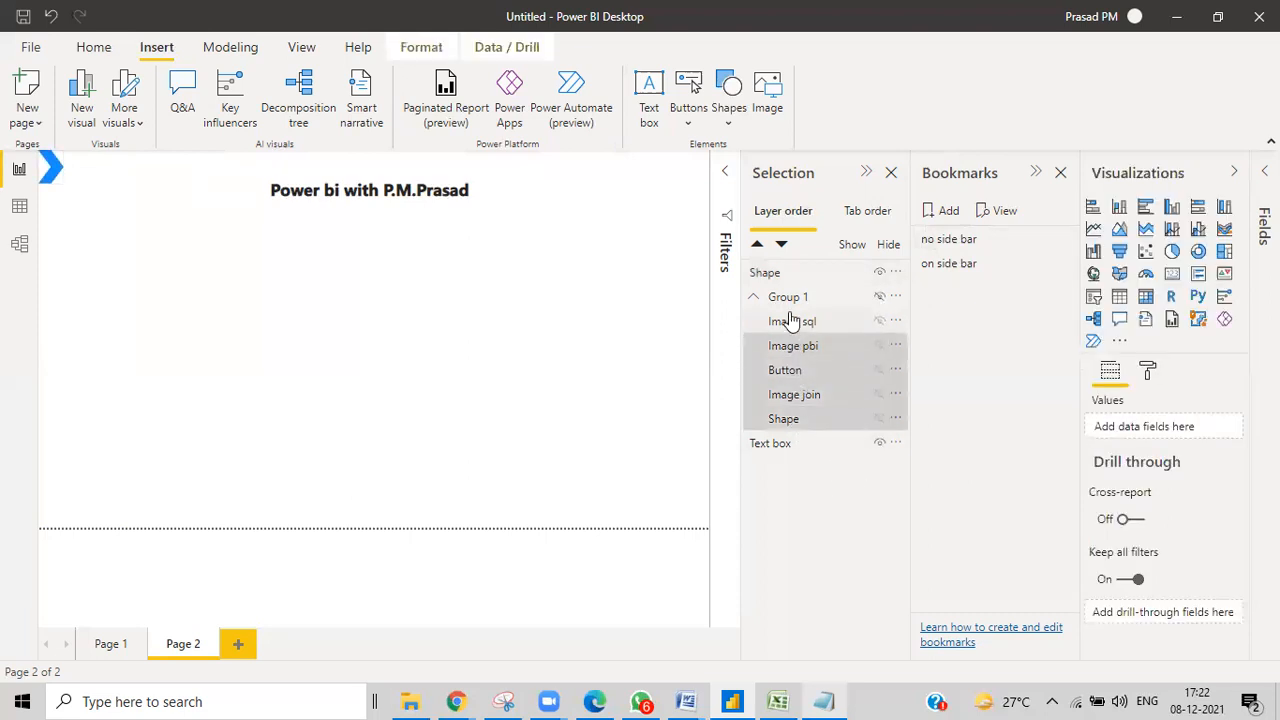
{"action": "left_click", "coordinate": [790, 321], "text": "ctrl"}
{"action": "left_click", "coordinate": [789, 293], "text": "ctrl"}
{"action": "left_click", "coordinate": [789, 276], "text": "ctrl"}
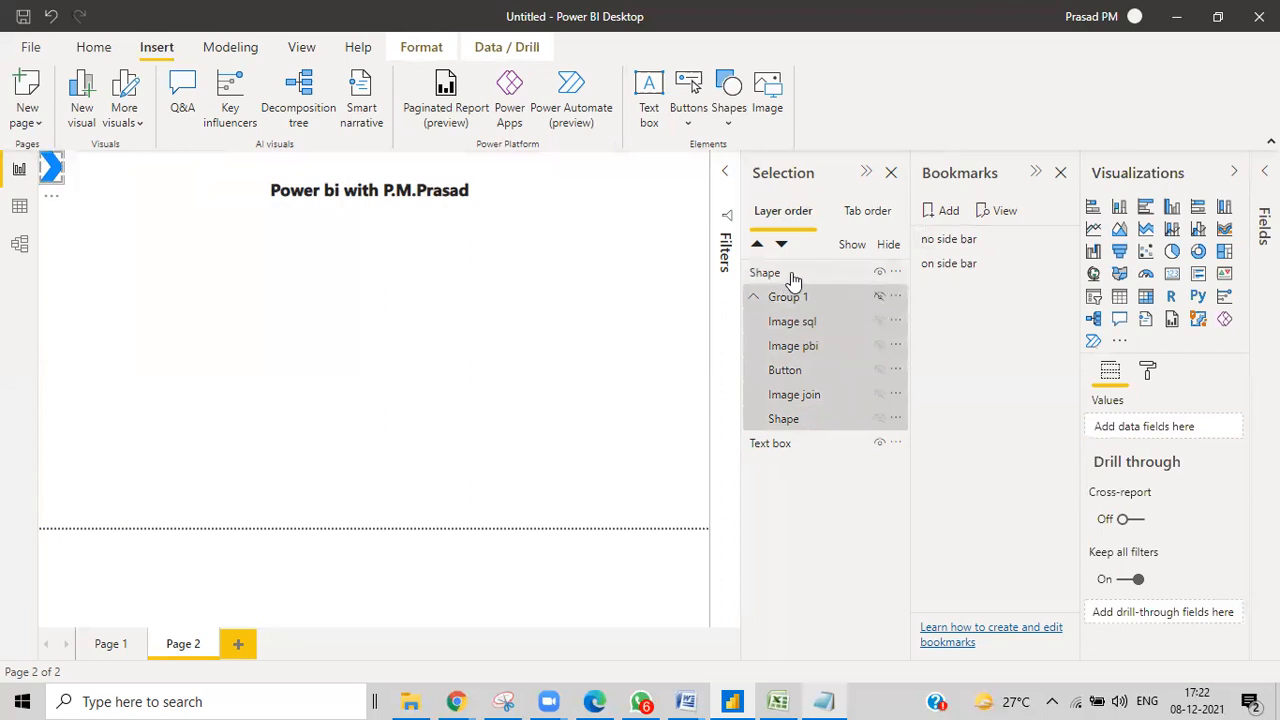
{"action": "left_click", "coordinate": [1066, 240]}
{"action": "left_click", "coordinate": [1100, 250]}
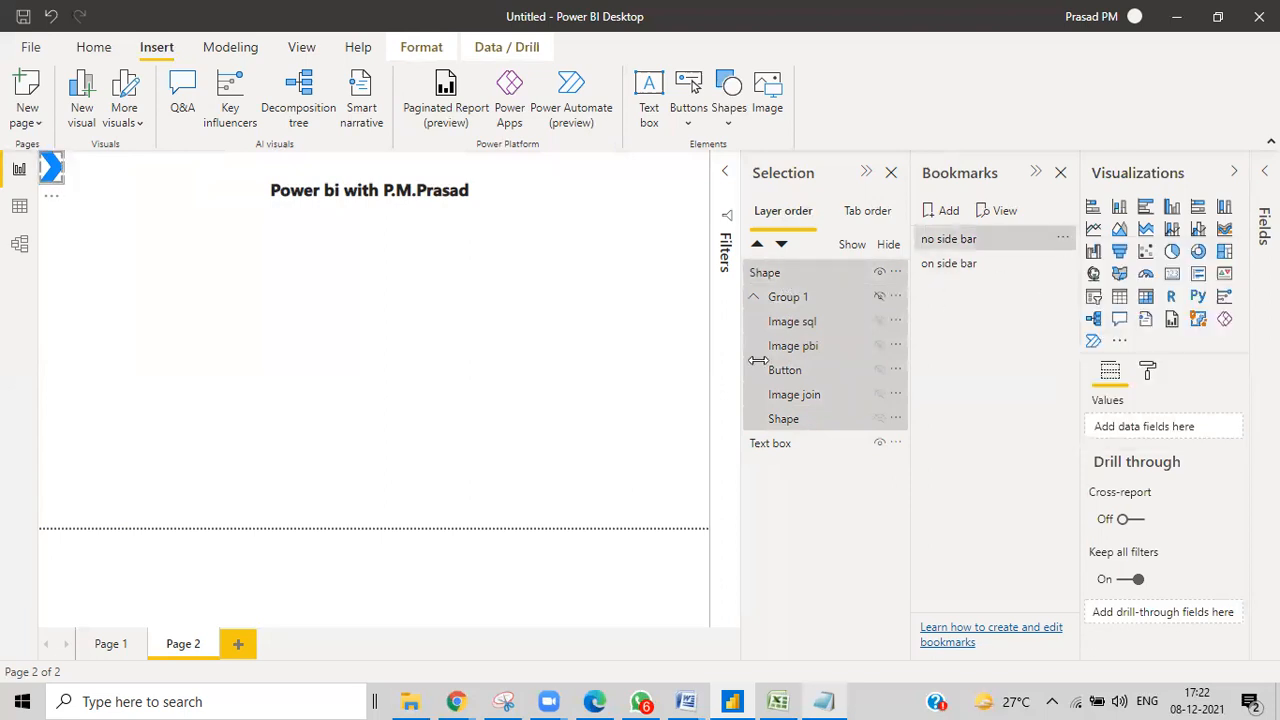
{"action": "left_click", "coordinate": [423, 350]}
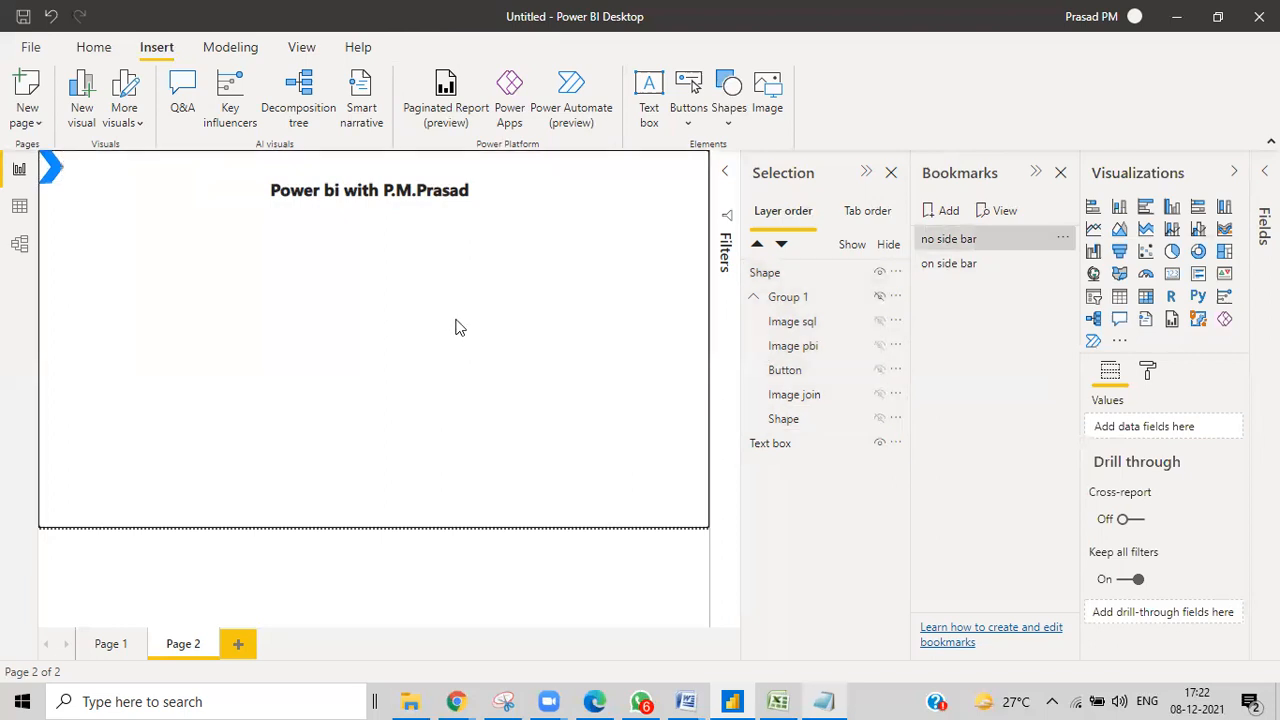
Switch between the 'on side bar' and 'no side bar' bookmarks to check each view.
{"action": "left_click", "coordinate": [957, 264]}
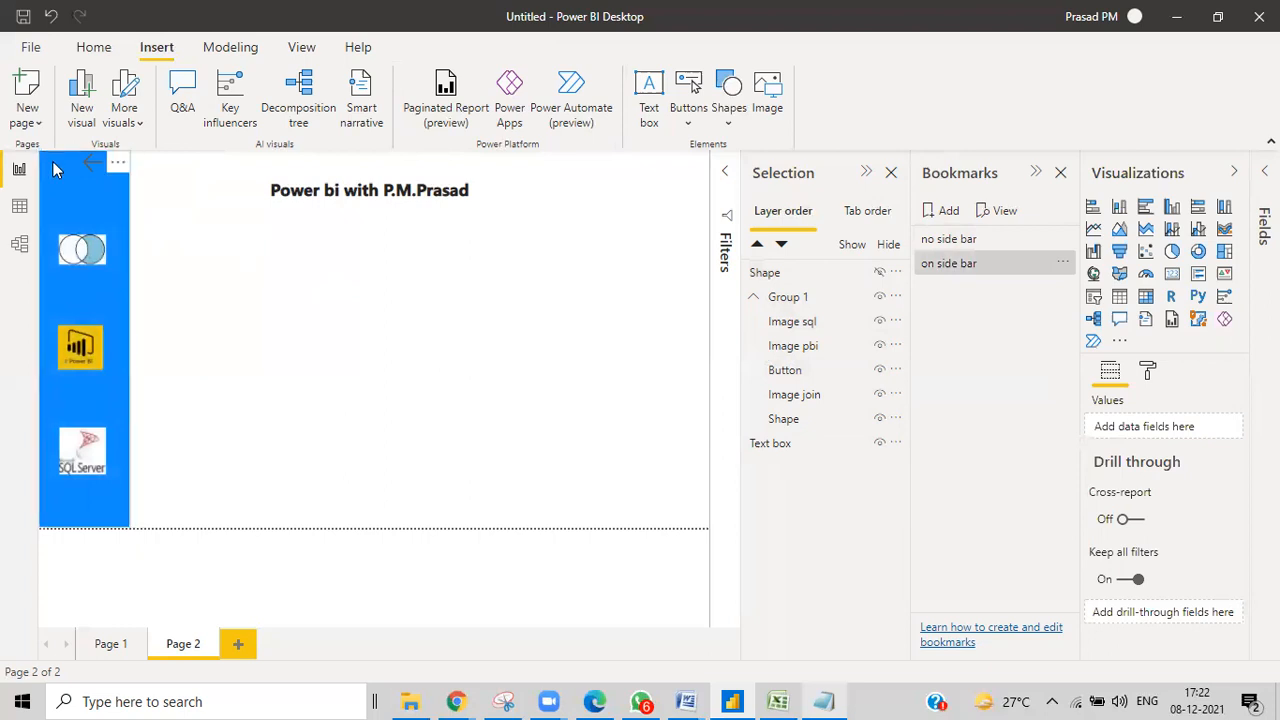
{"action": "left_click", "coordinate": [950, 240]}
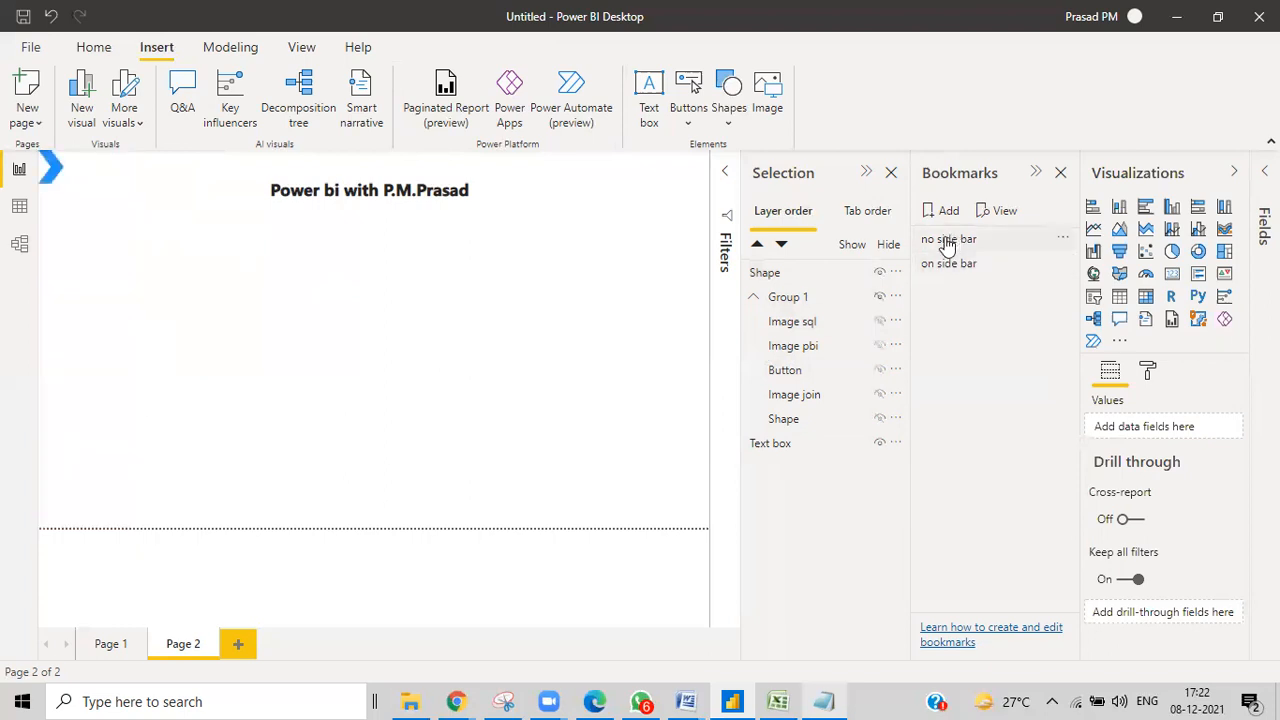
{"action": "left_click", "coordinate": [53, 178], "text": "ctrl"}
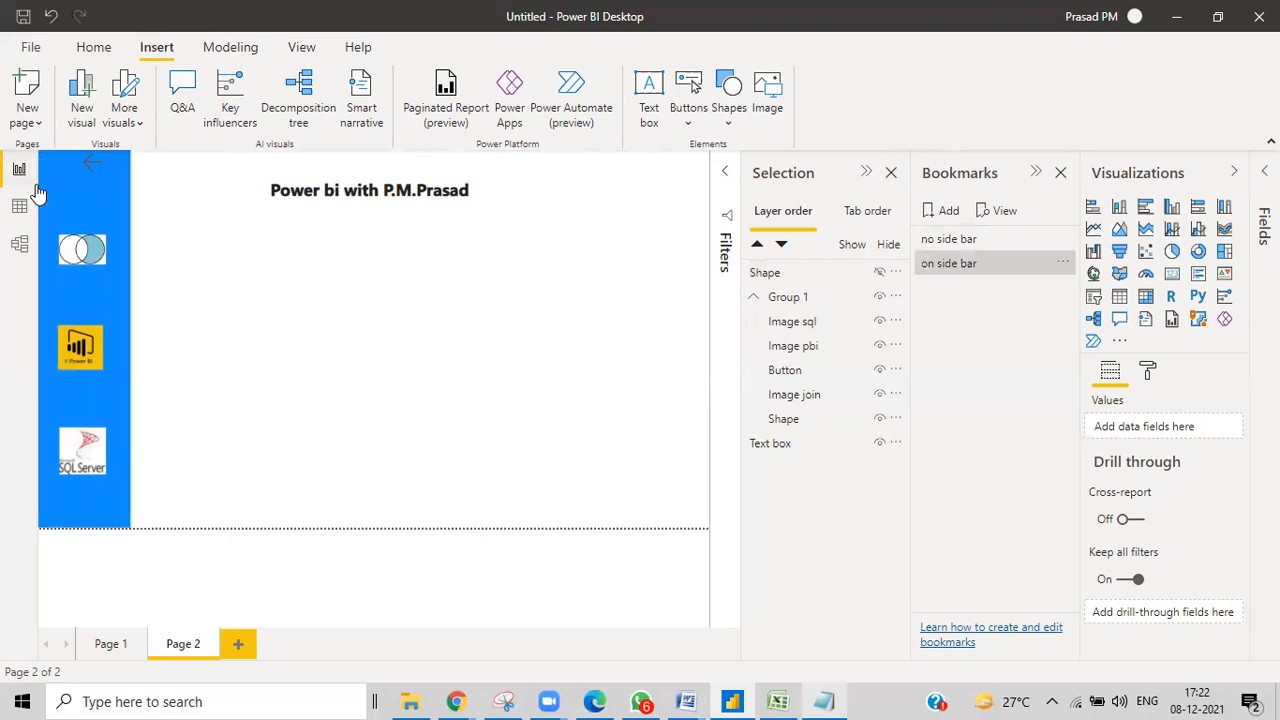
Test the back arrow and chevron repeatedly, finishing on the 'on side bar' view.
{"action": "left_click", "coordinate": [97, 174], "text": "ctrl"}
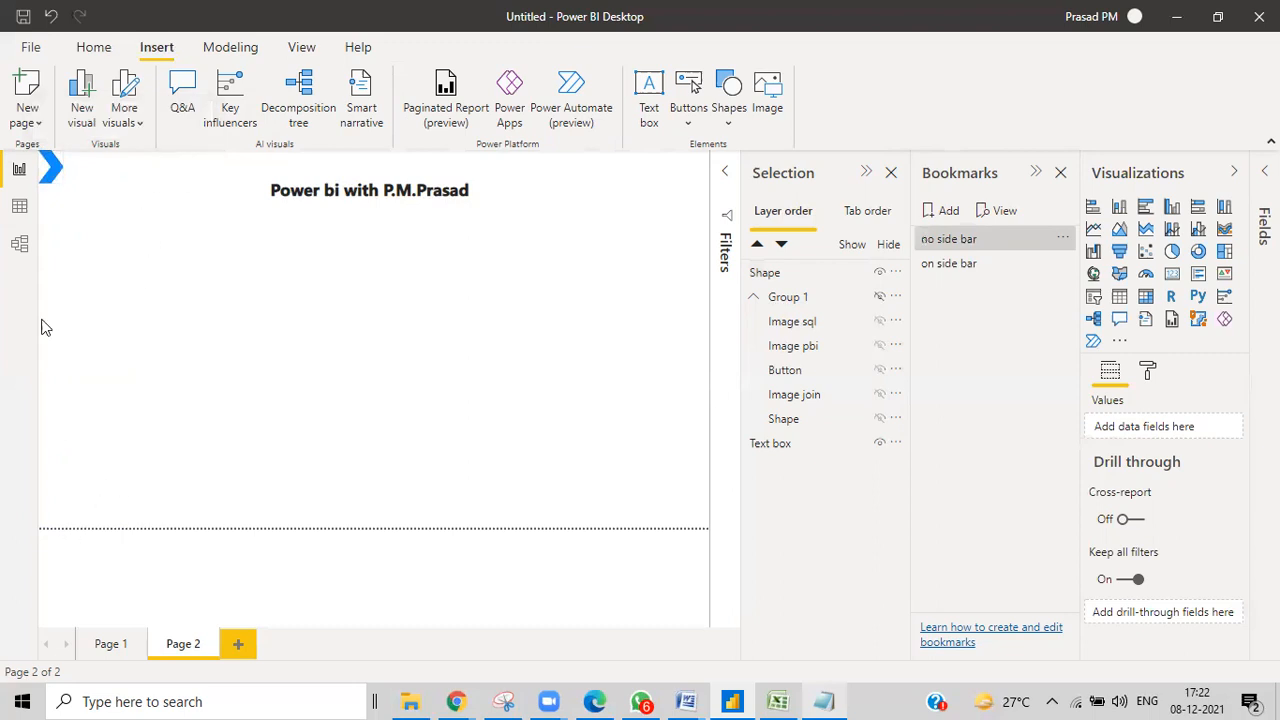
{"action": "left_click", "coordinate": [50, 174], "text": "ctrl"}
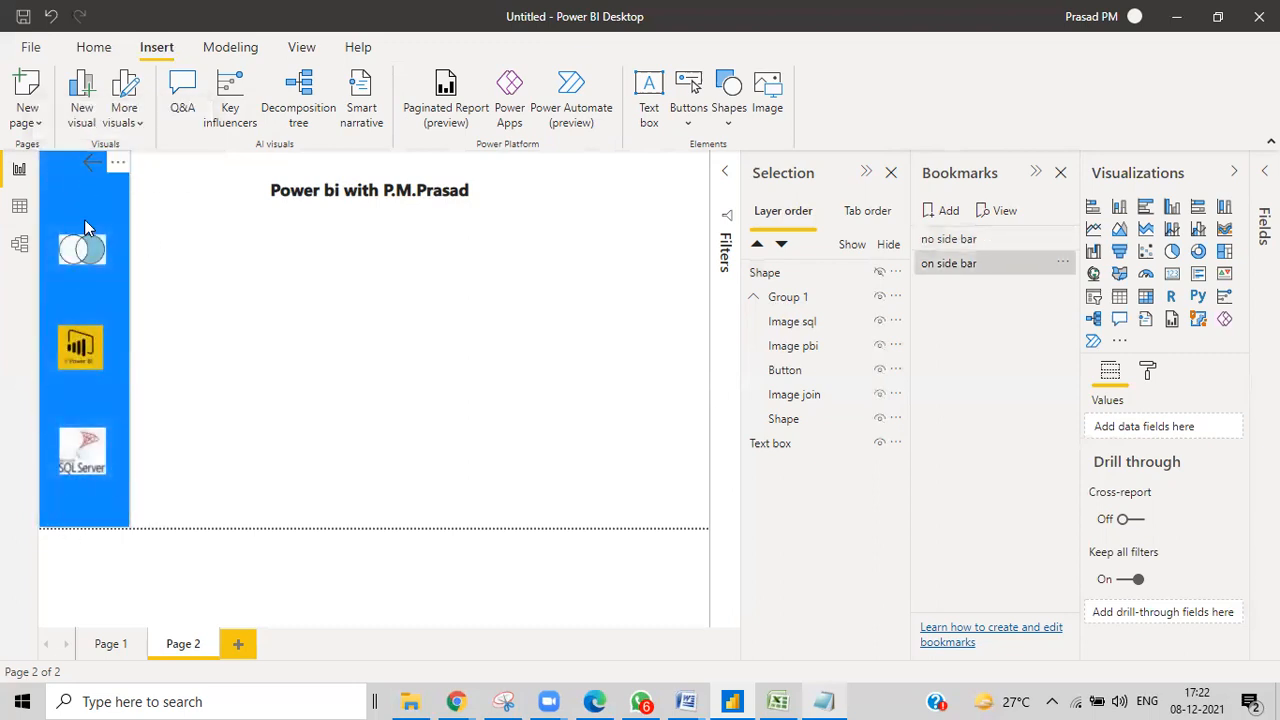
{"action": "left_click", "coordinate": [94, 169], "text": "ctrl"}
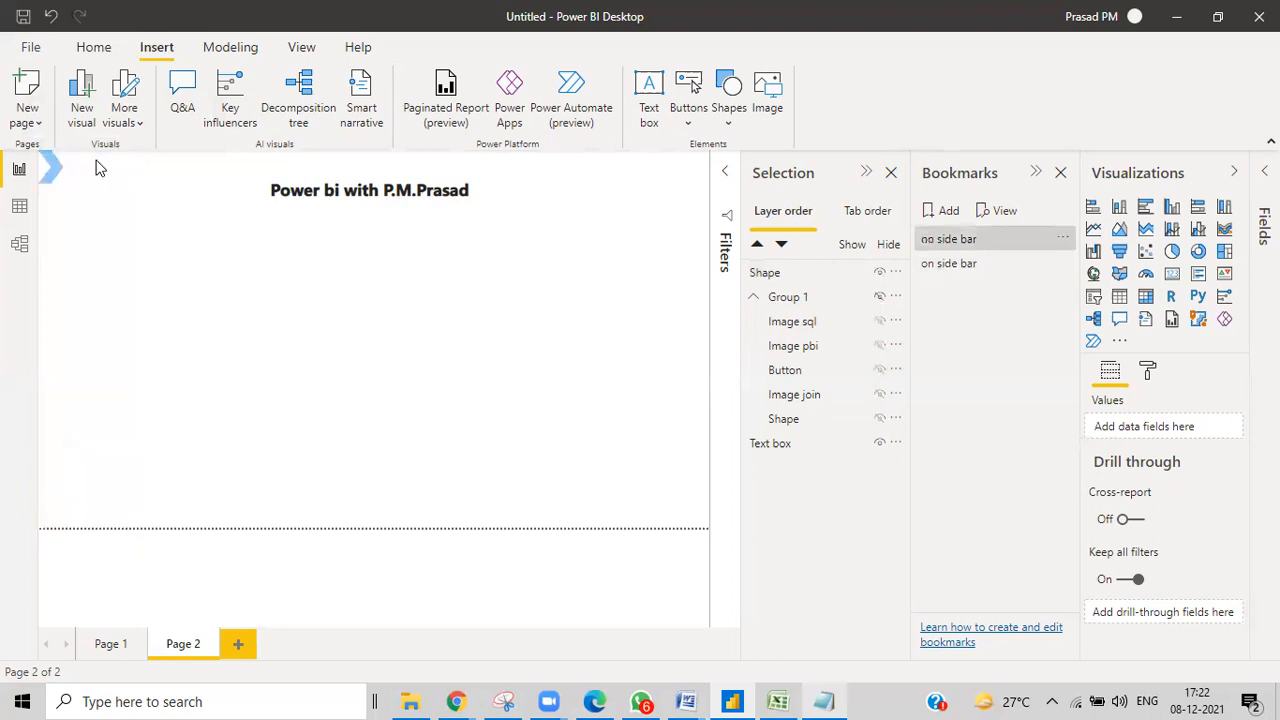
{"action": "left_click", "coordinate": [47, 178]}
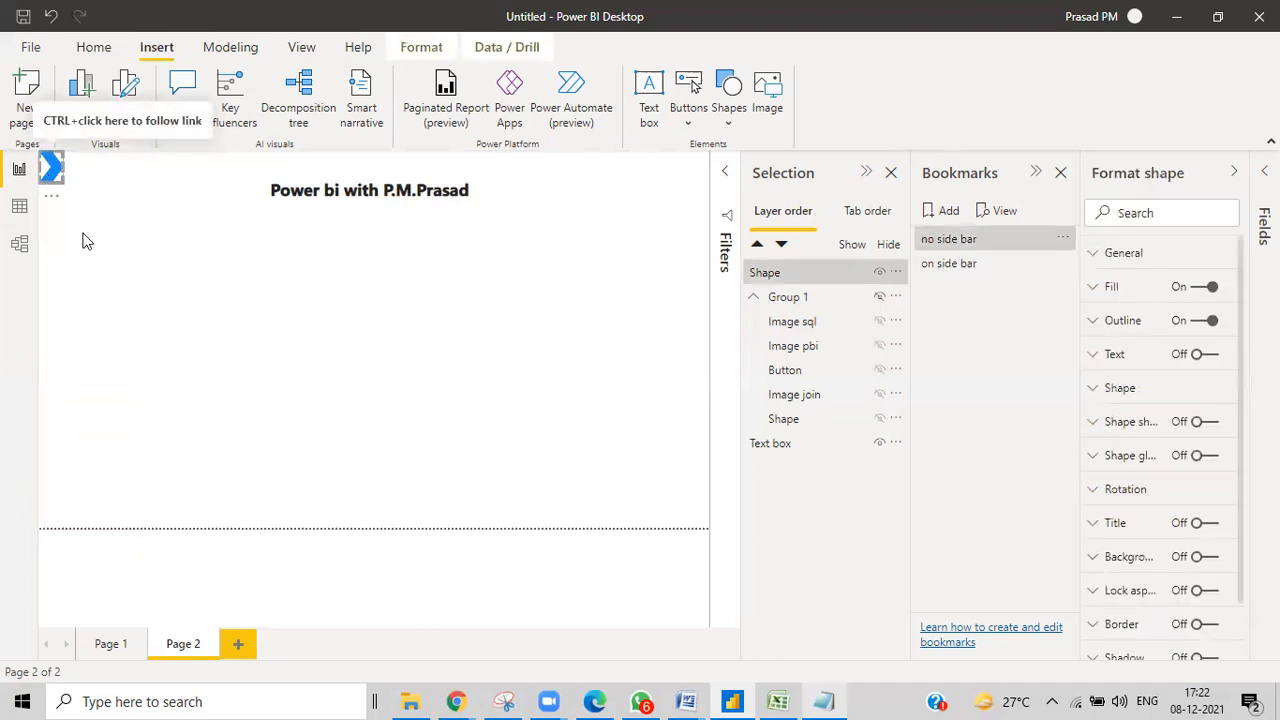
{"action": "left_click", "coordinate": [58, 195]}
{"action": "left_click", "coordinate": [51, 175], "text": "ctrl"}
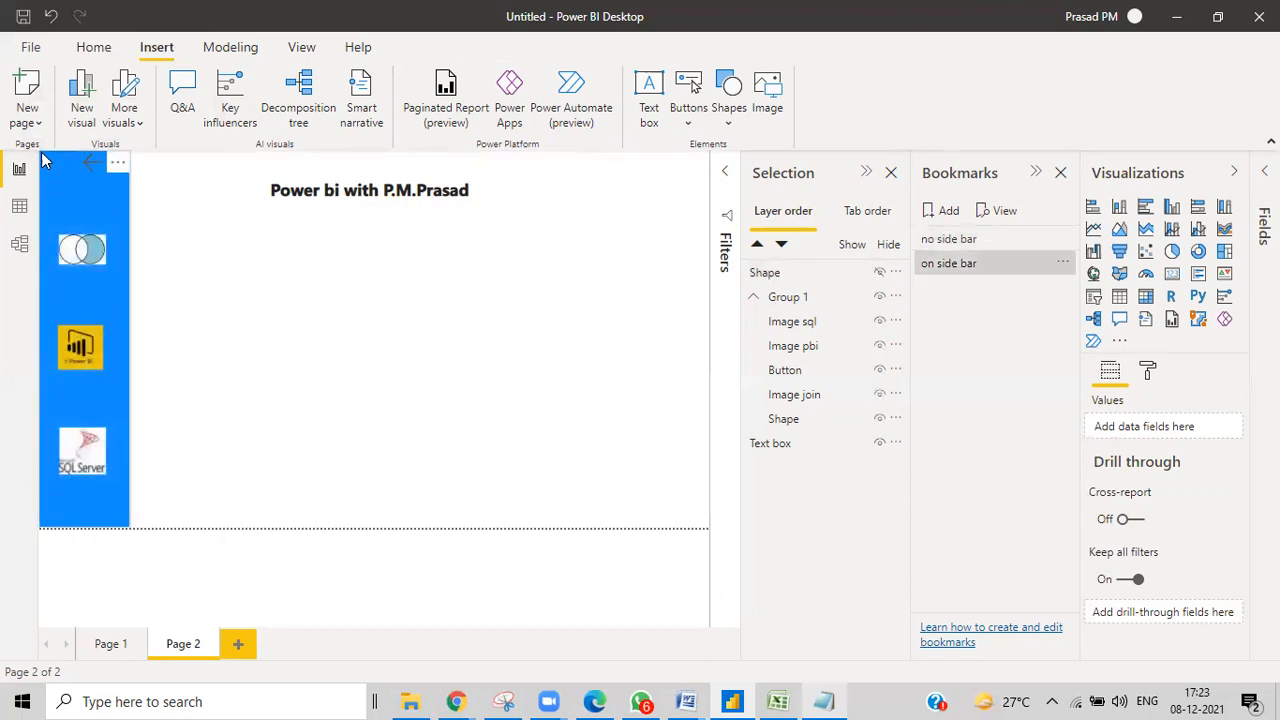
{"action": "left_click", "coordinate": [94, 167], "text": "ctrl"}
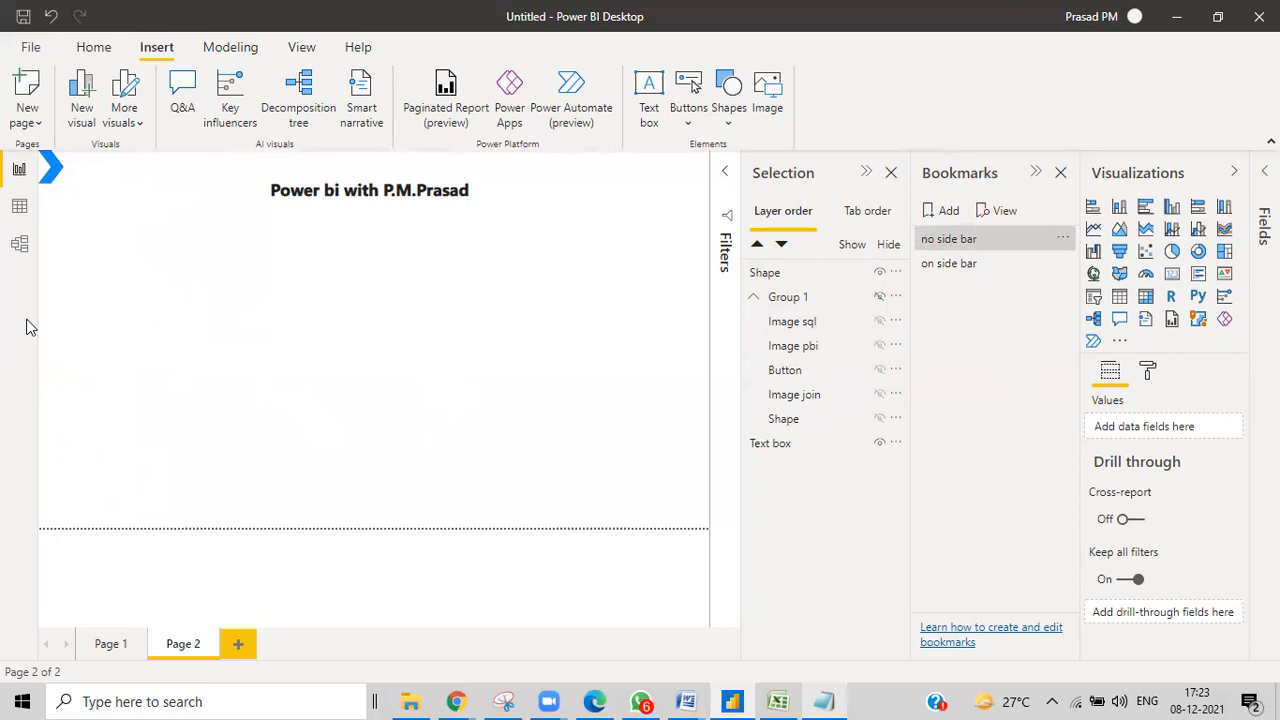
{"action": "left_click", "coordinate": [972, 266]}
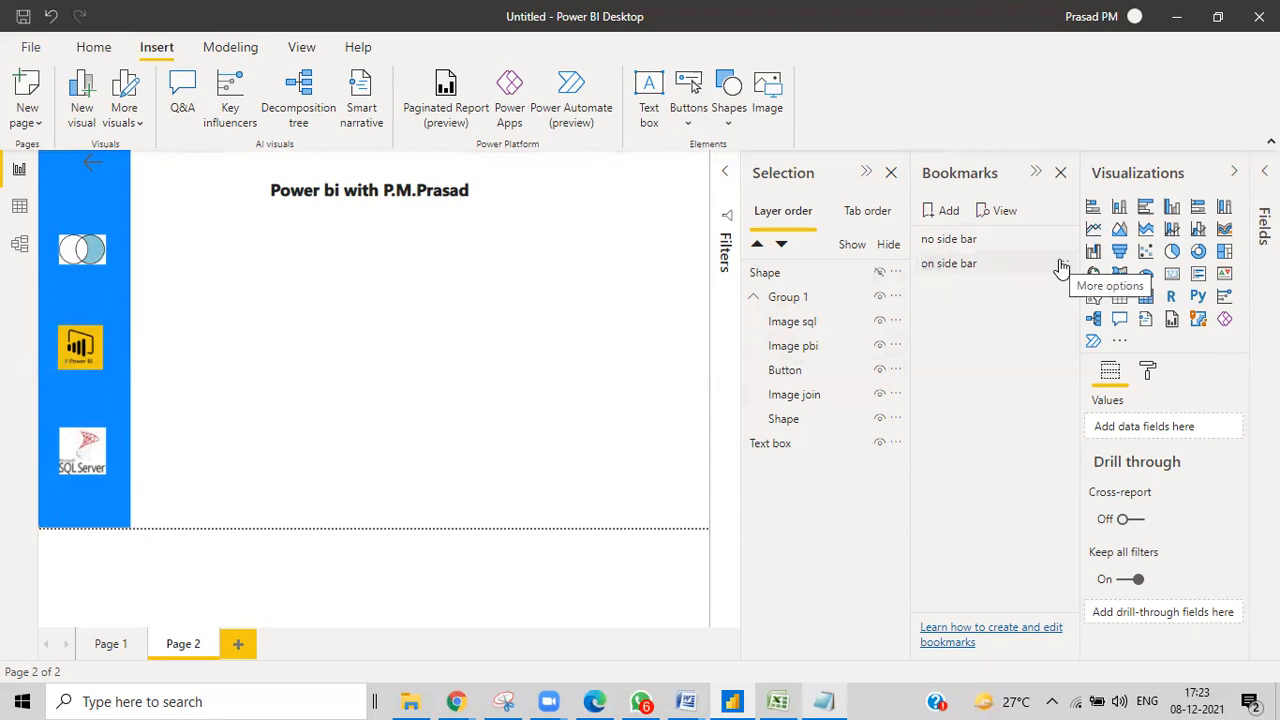
Toggle the sidebar open and closed, end on 'no side bar', and show its bookmark options.
{"action": "left_click", "coordinate": [960, 256]}
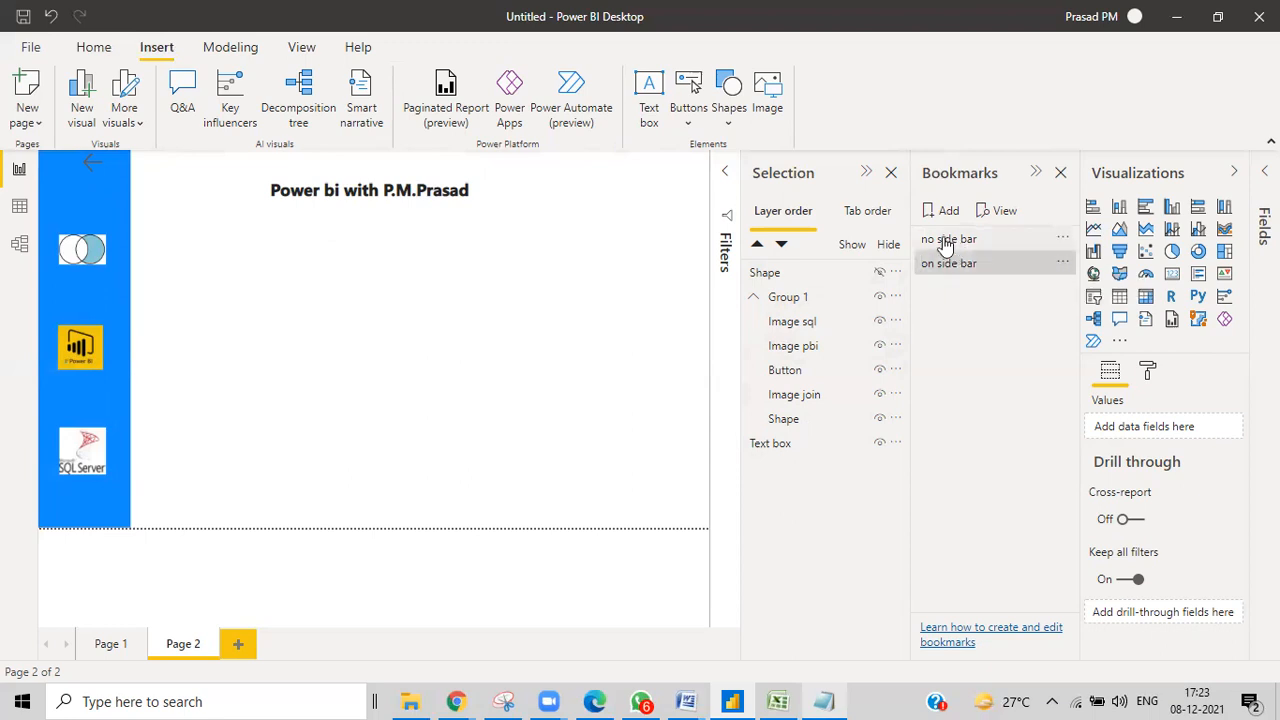
{"action": "left_click", "coordinate": [946, 242]}
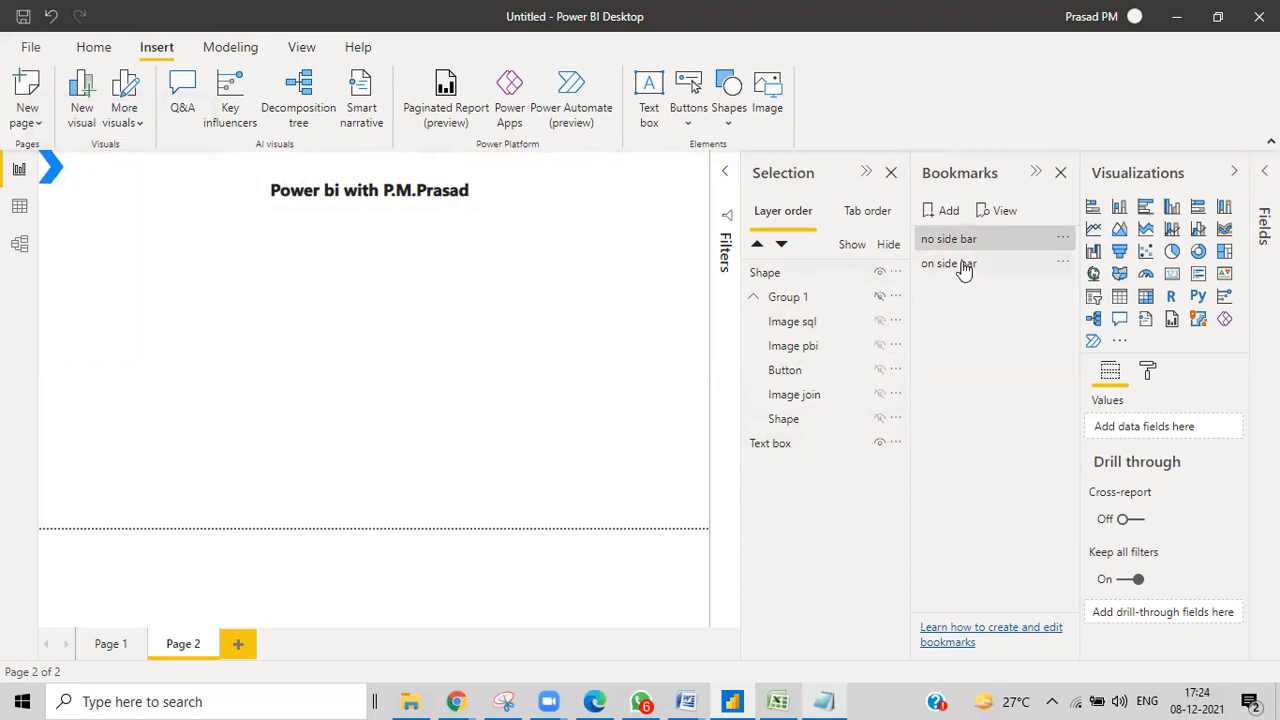
{"action": "left_click", "coordinate": [49, 168], "text": "ctrl"}
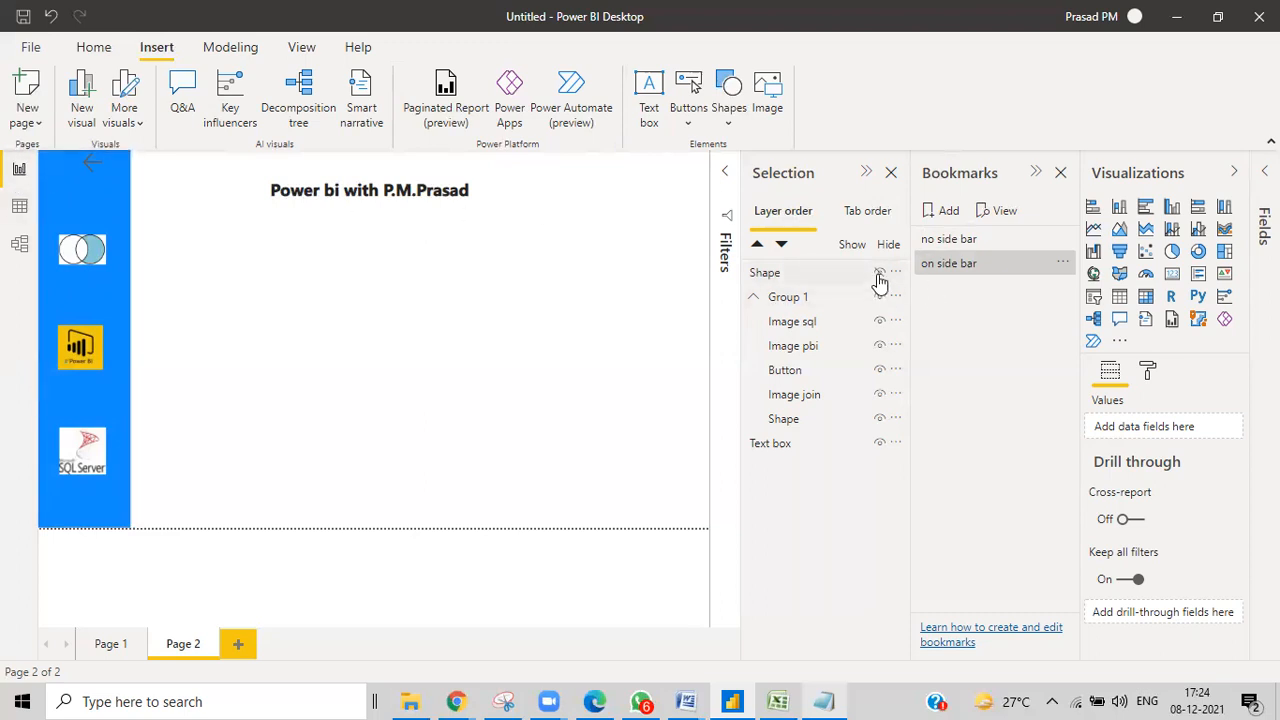
{"action": "left_click", "coordinate": [943, 247]}
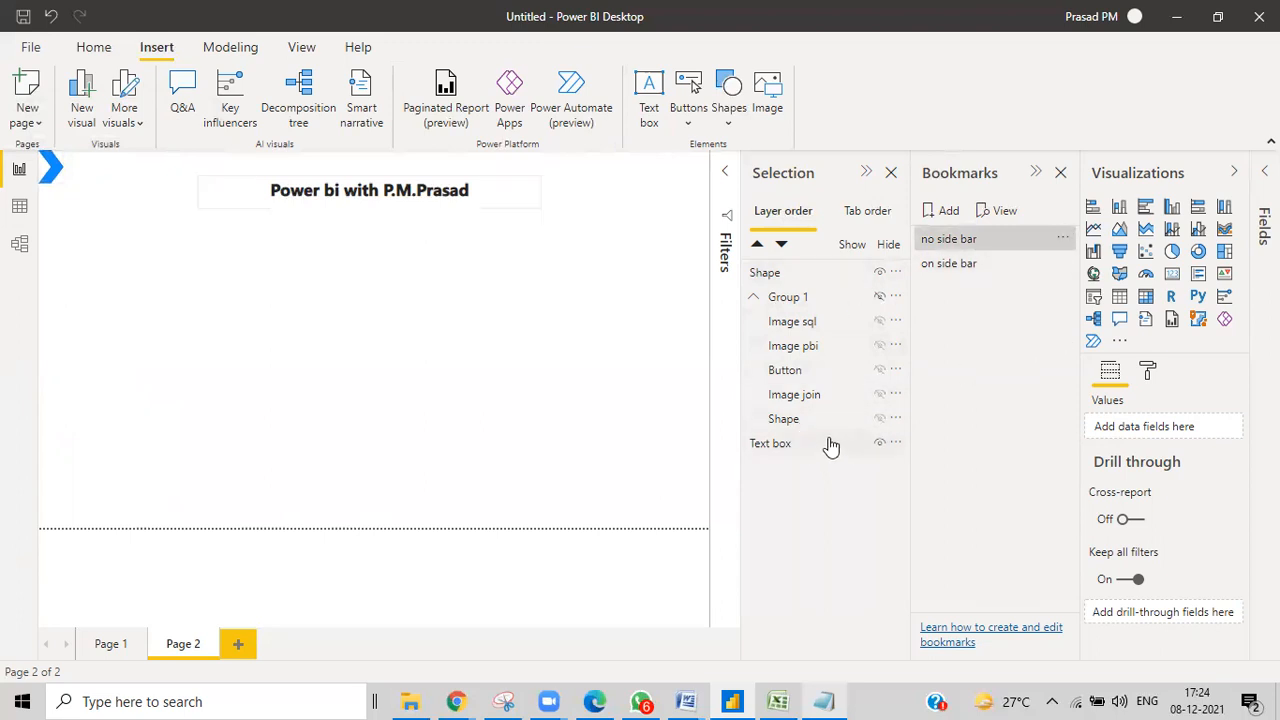
{"action": "left_click", "coordinate": [1062, 238]}
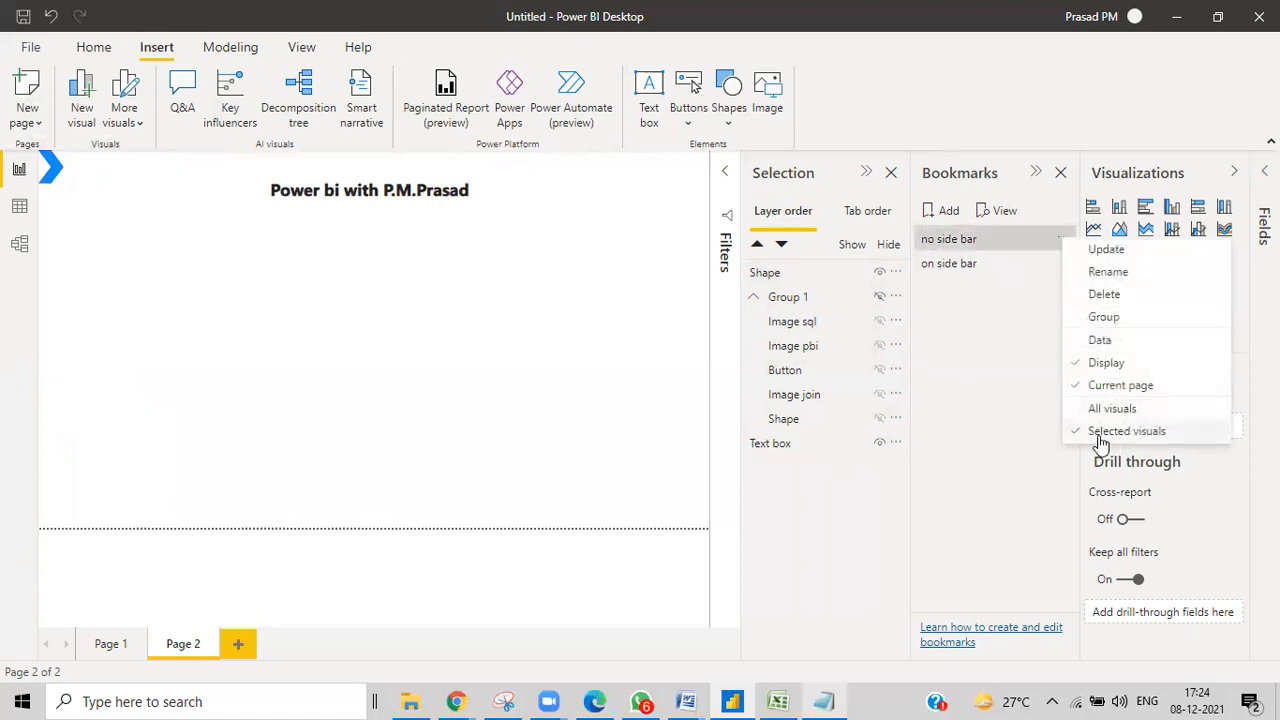
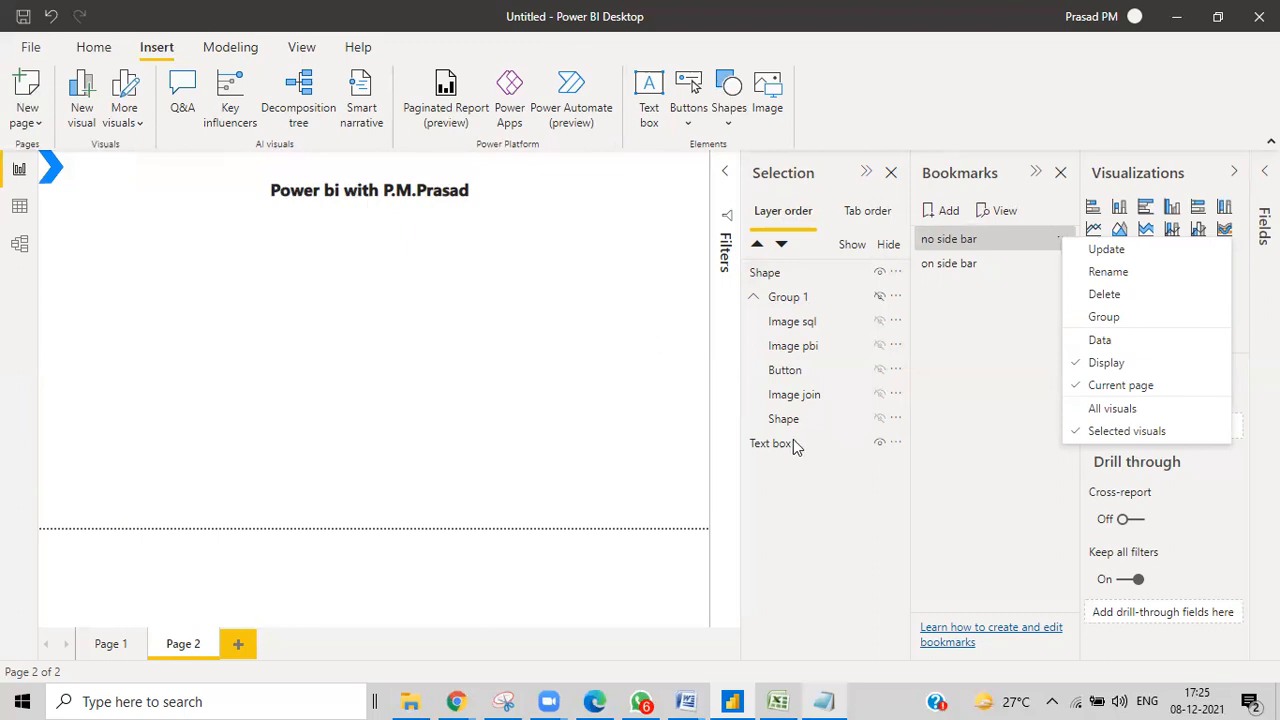
Apply the 'on side bar' bookmark to show the blue sidebar with its three icons.
{"action": "left_click", "coordinate": [945, 265]}
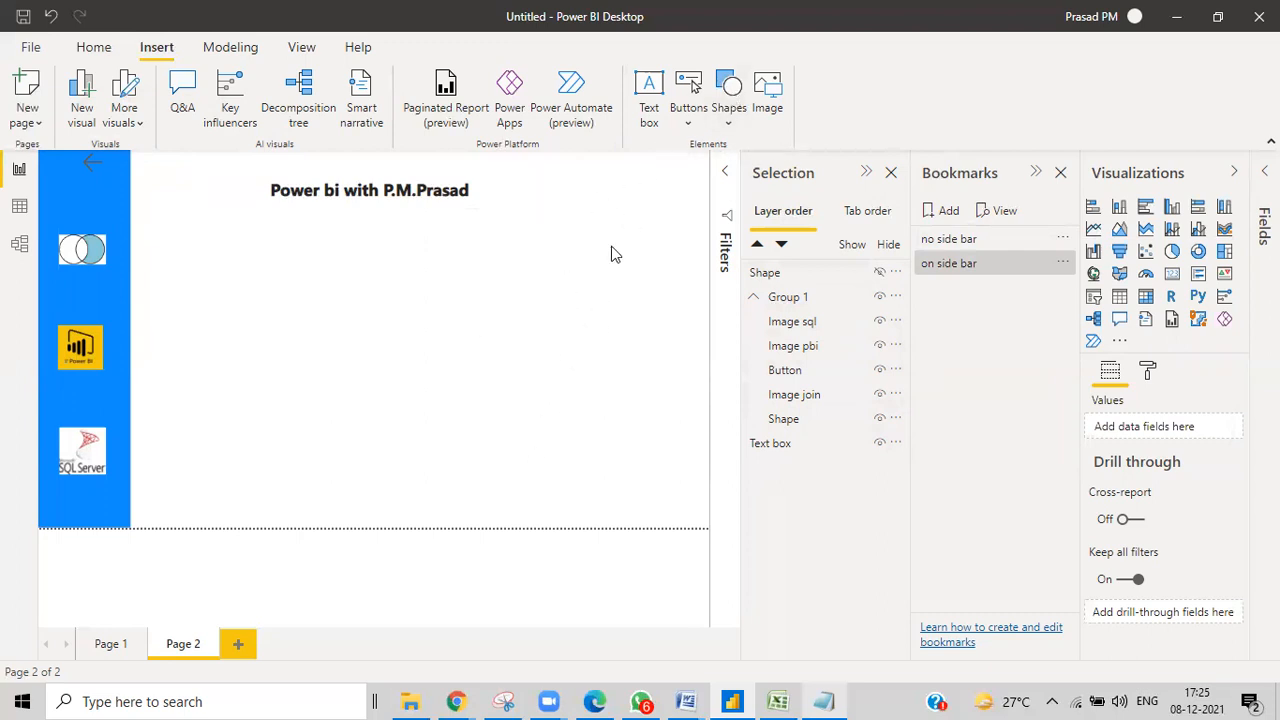
Insert a rectangle, size it into a thin blue bar at the top right, and stack a pasted copy over it.
{"action": "left_click", "coordinate": [728, 112]}
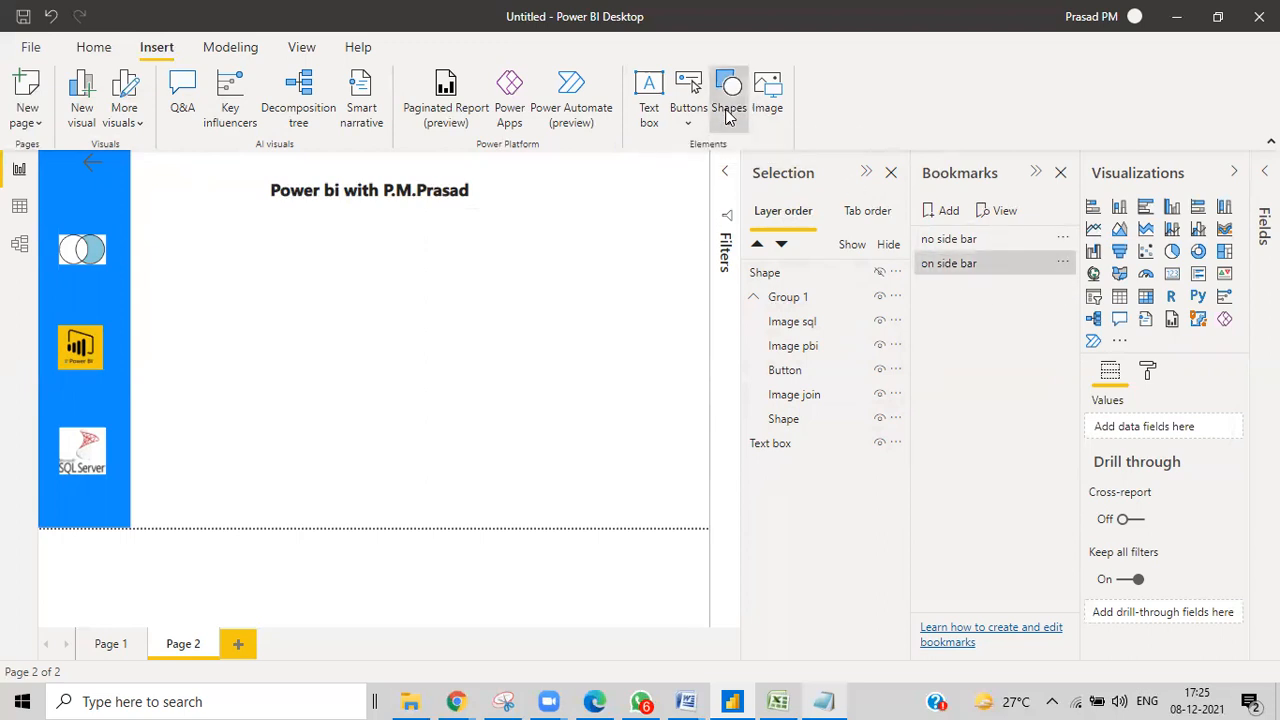
{"action": "left_click", "coordinate": [728, 186]}
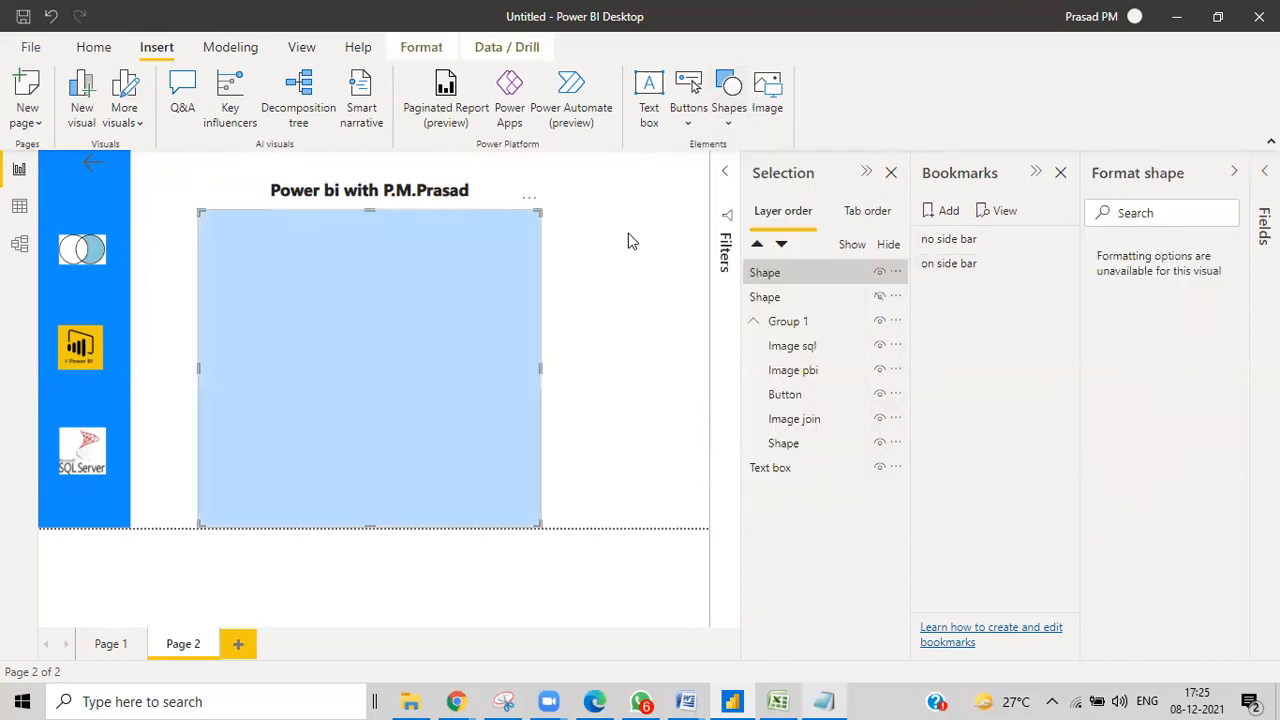
{"action": "left_click_drag", "start_coordinate": [455, 324], "coordinate": [684, 315]}
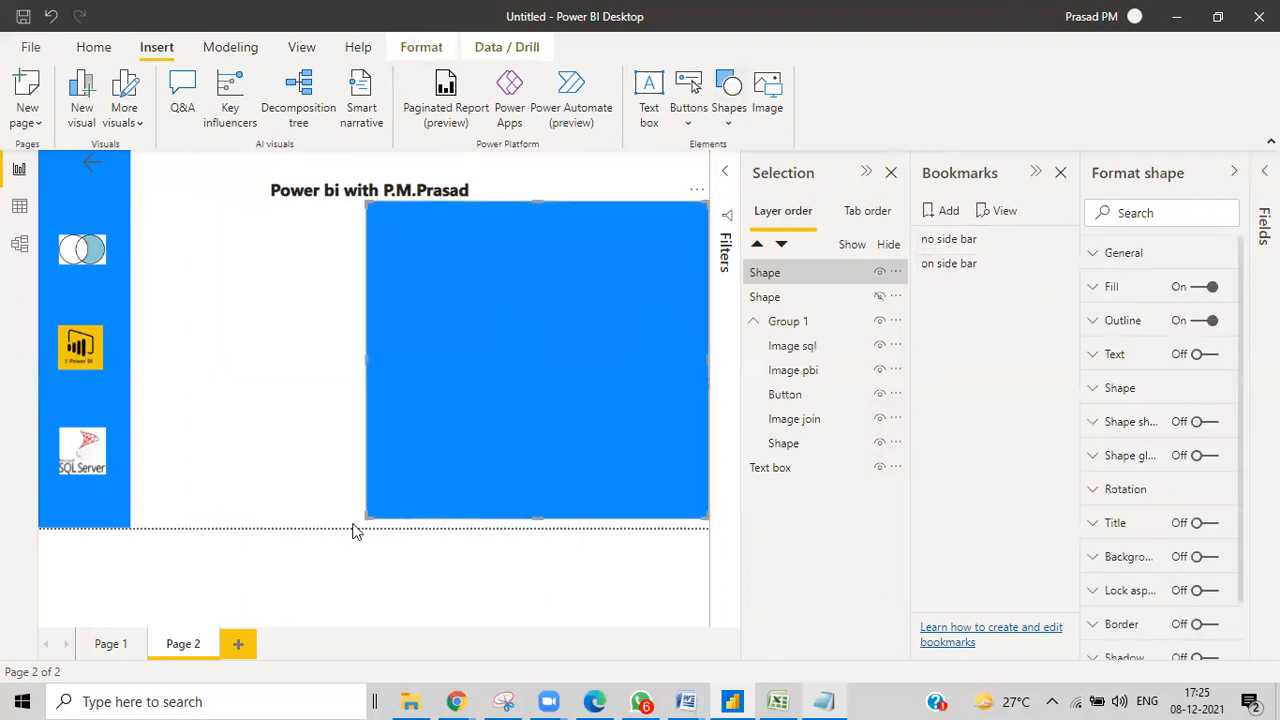
{"action": "left_click_drag", "start_coordinate": [363, 514], "coordinate": [560, 449]}
{"action": "left_click_drag", "start_coordinate": [633, 369], "coordinate": [647, 391]}
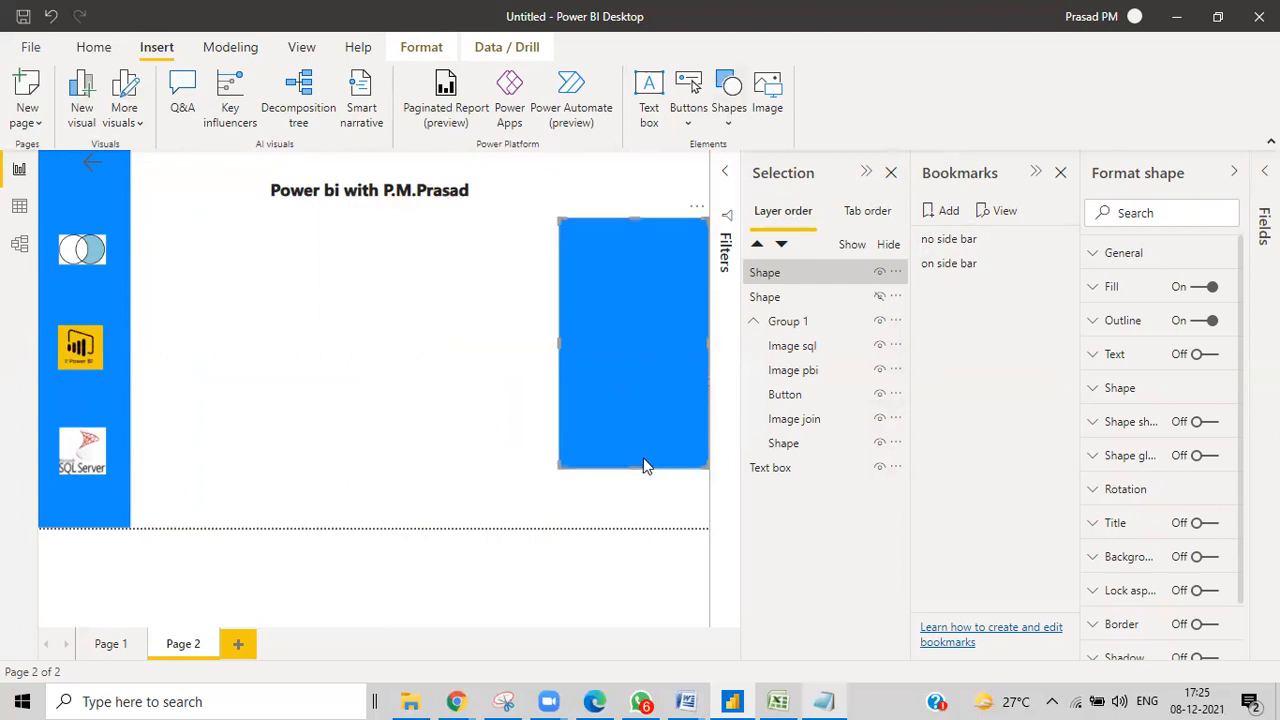
{"action": "left_click_drag", "start_coordinate": [637, 466], "coordinate": [649, 494]}
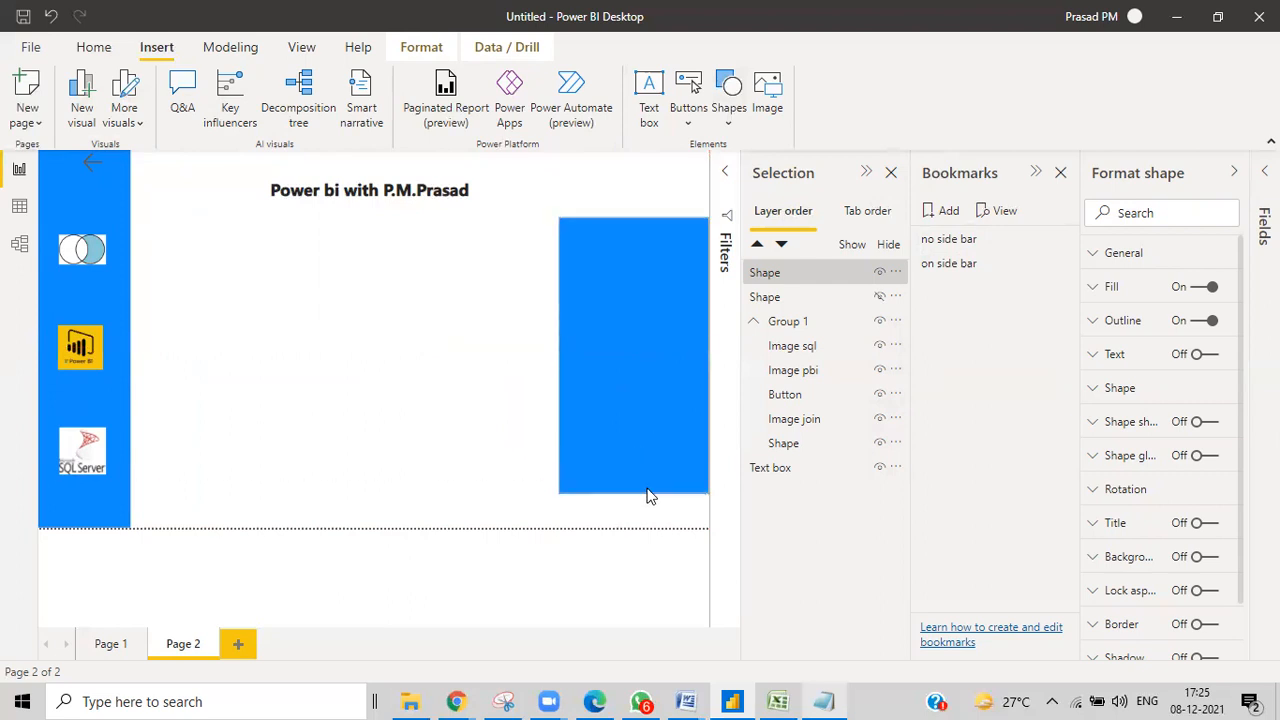
{"action": "left_click_drag", "start_coordinate": [637, 217], "coordinate": [637, 210]}
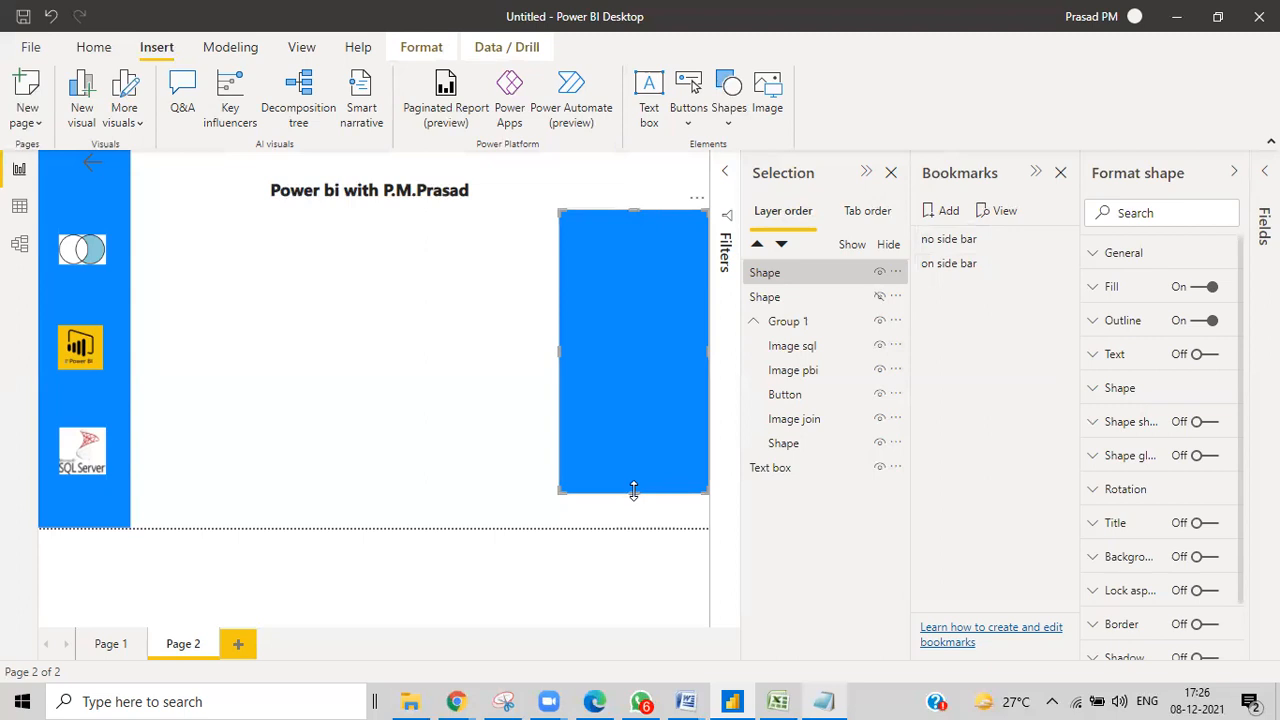
{"action": "left_click_drag", "start_coordinate": [633, 490], "coordinate": [645, 254]}
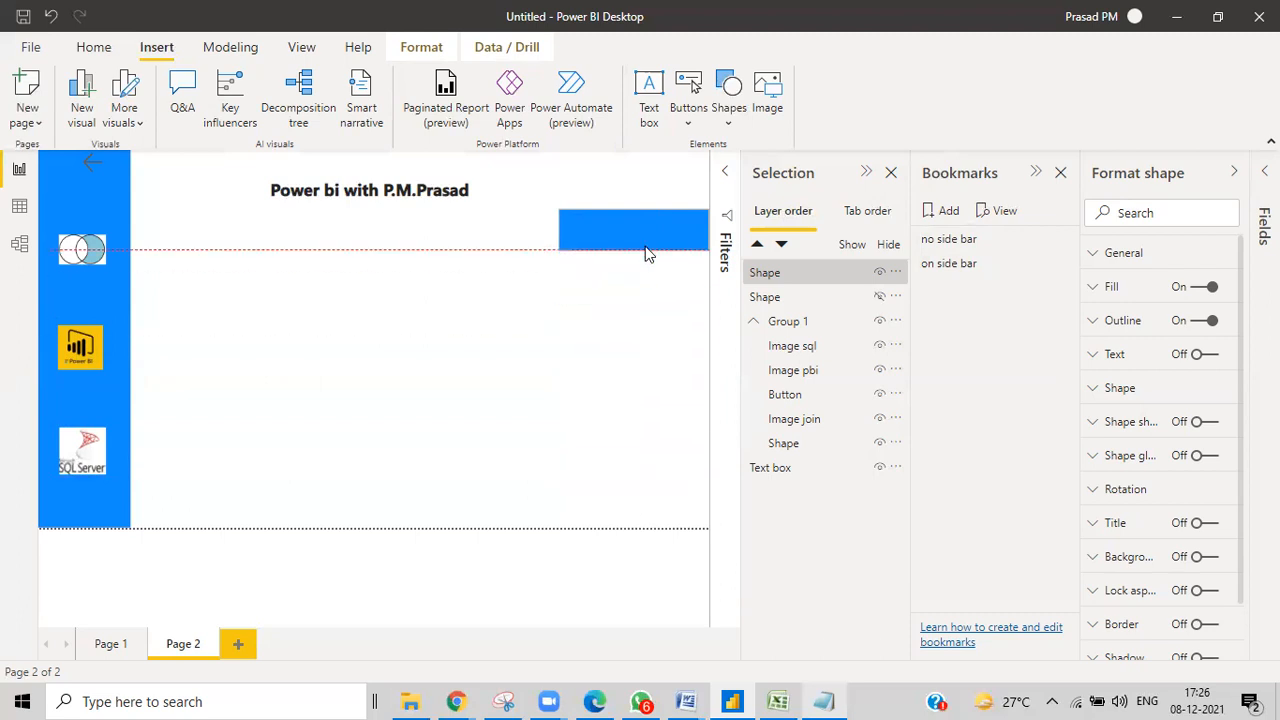
{"action": "left_click_drag", "start_coordinate": [645, 254], "coordinate": [645, 254]}
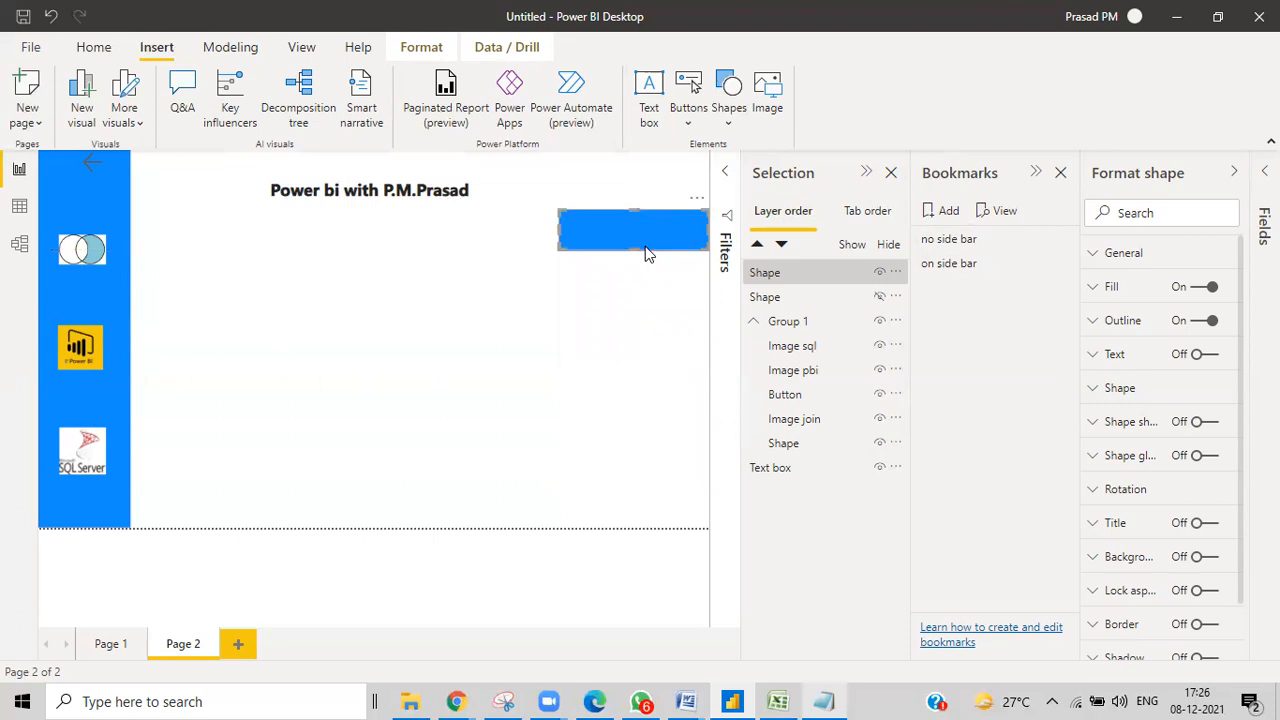
{"action": "key", "text": "ctrl+v"}
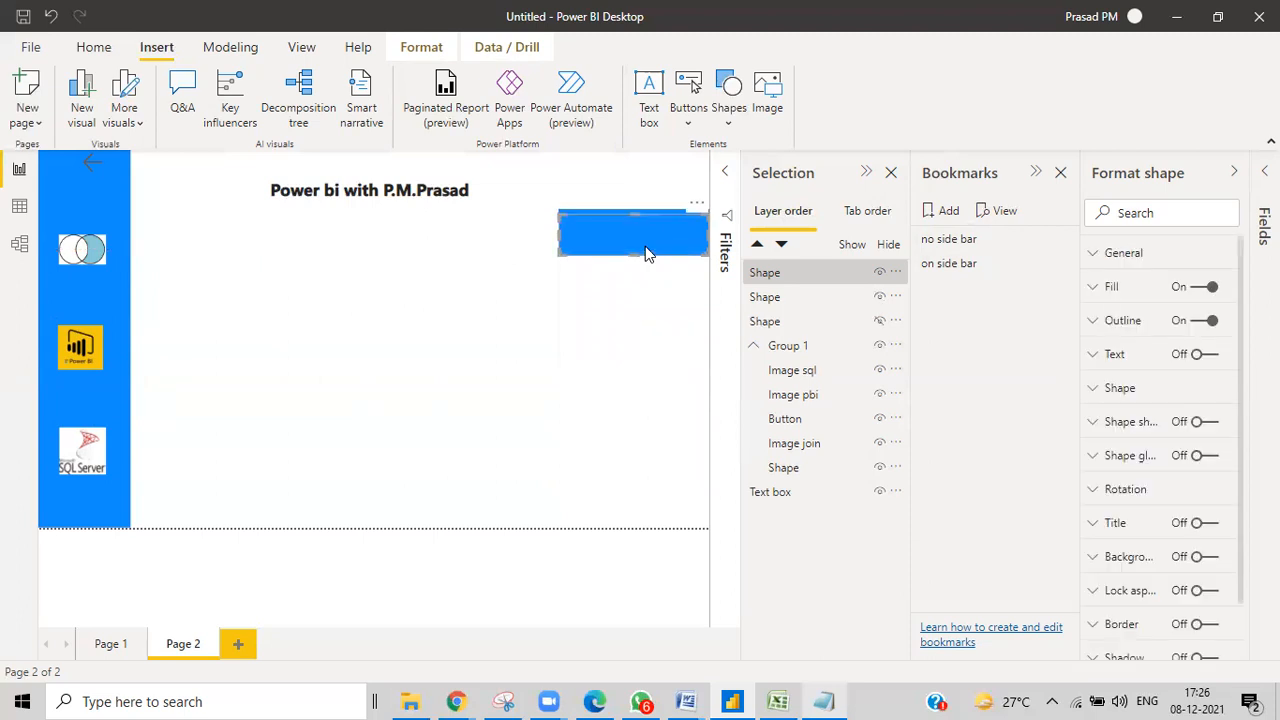
{"action": "left_click_drag", "start_coordinate": [652, 232], "coordinate": [650, 225]}
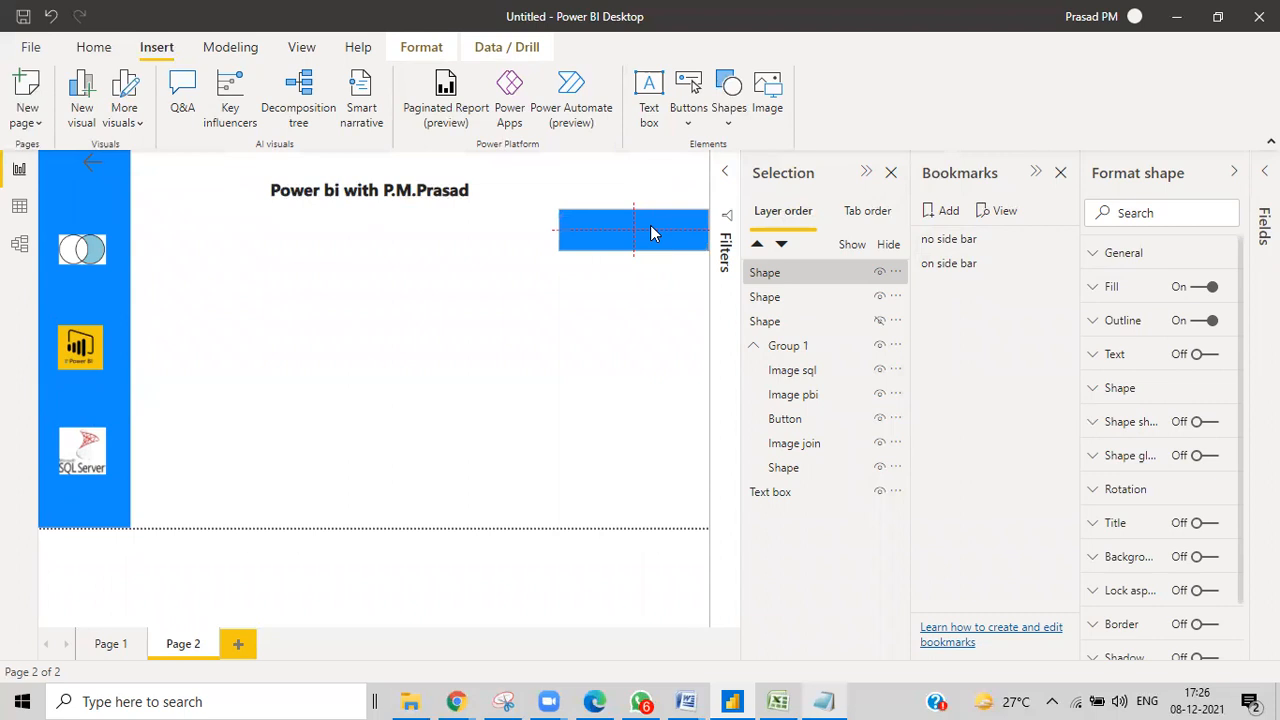
Rename the two shape layers to 'big shape' and 'small shape'.
{"action": "double_click", "coordinate": [775, 273]}
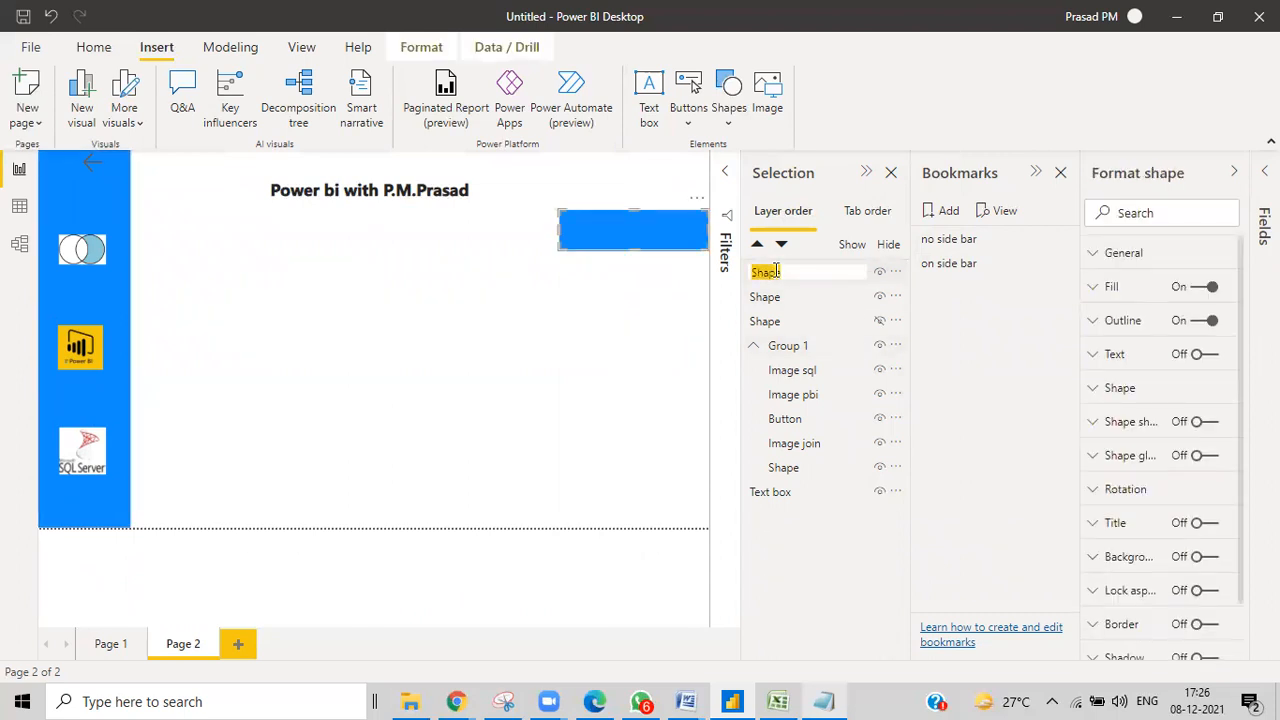
{"action": "key", "text": "BackSpace"}
{"action": "type", "text": "big spac"}
{"action": "type", "text": "pe"}
{"action": "key", "text": "Return"}
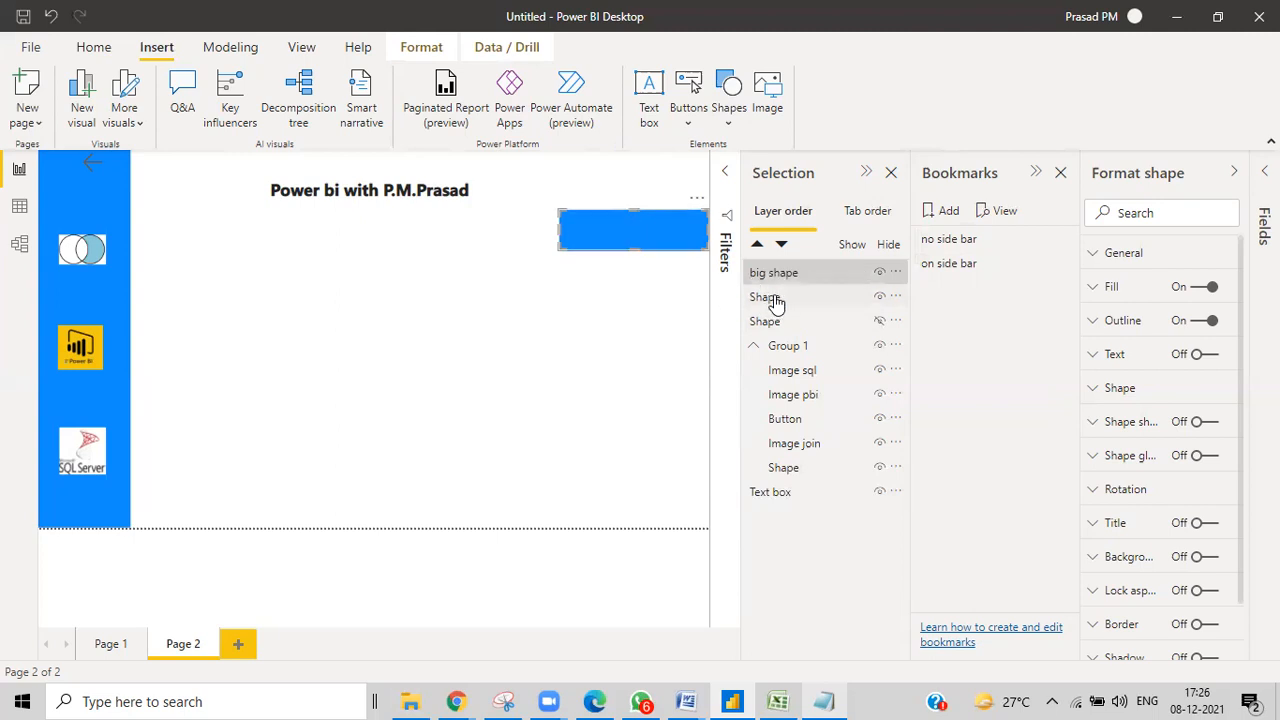
{"action": "double_click", "coordinate": [766, 297]}
{"action": "type", "text": "small shape"}
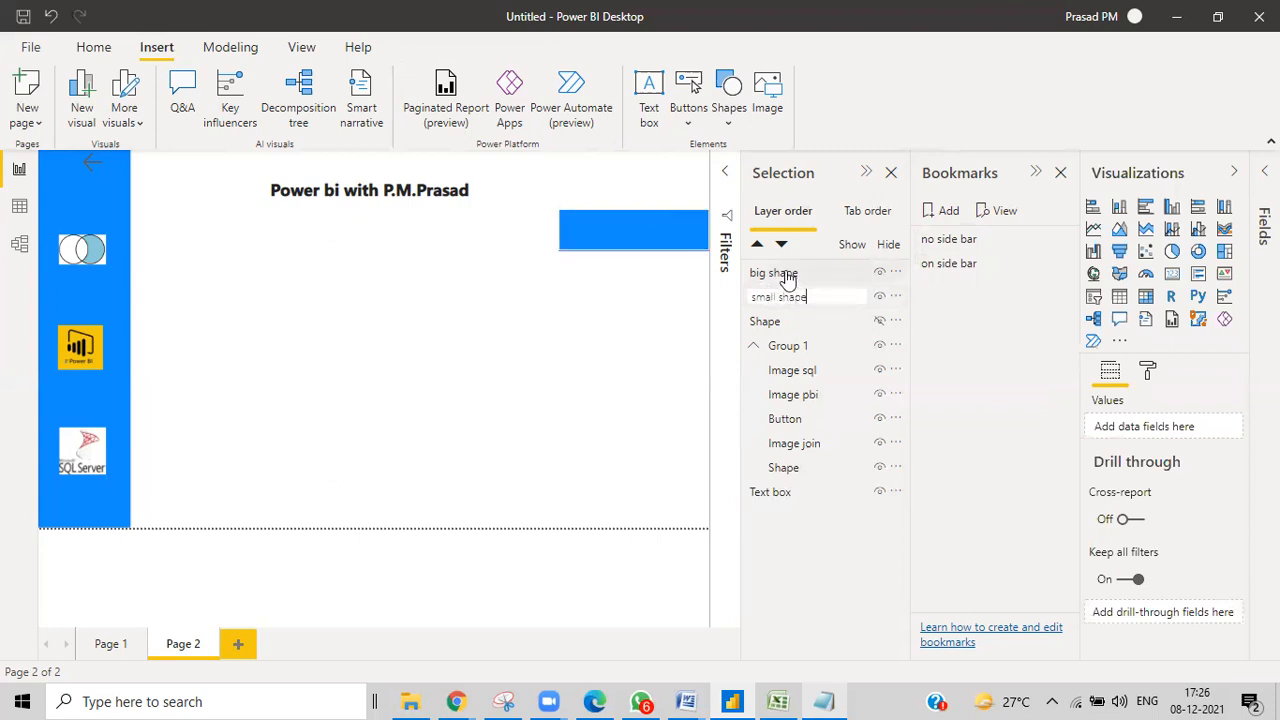
{"action": "key", "text": "Return"}
Stretch big shape into a tall rectangle, then delete it.
{"action": "left_click", "coordinate": [799, 274]}
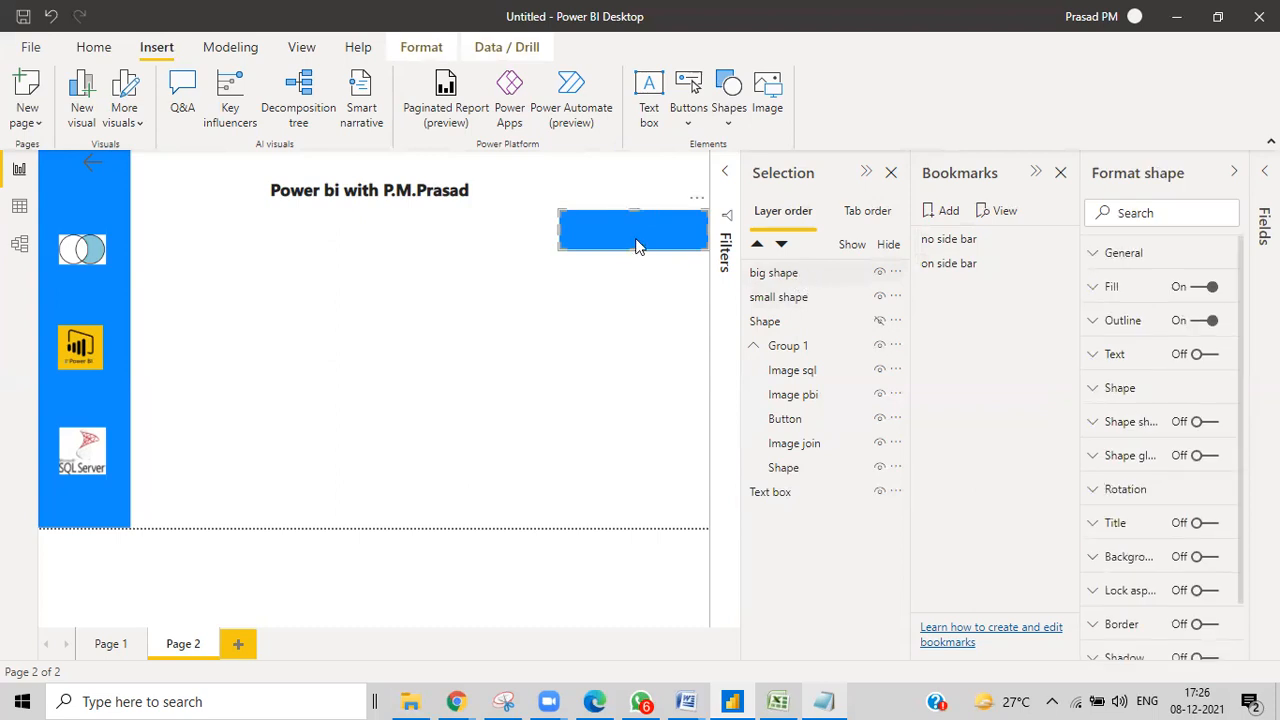
{"action": "left_click_drag", "start_coordinate": [634, 250], "coordinate": [647, 500]}
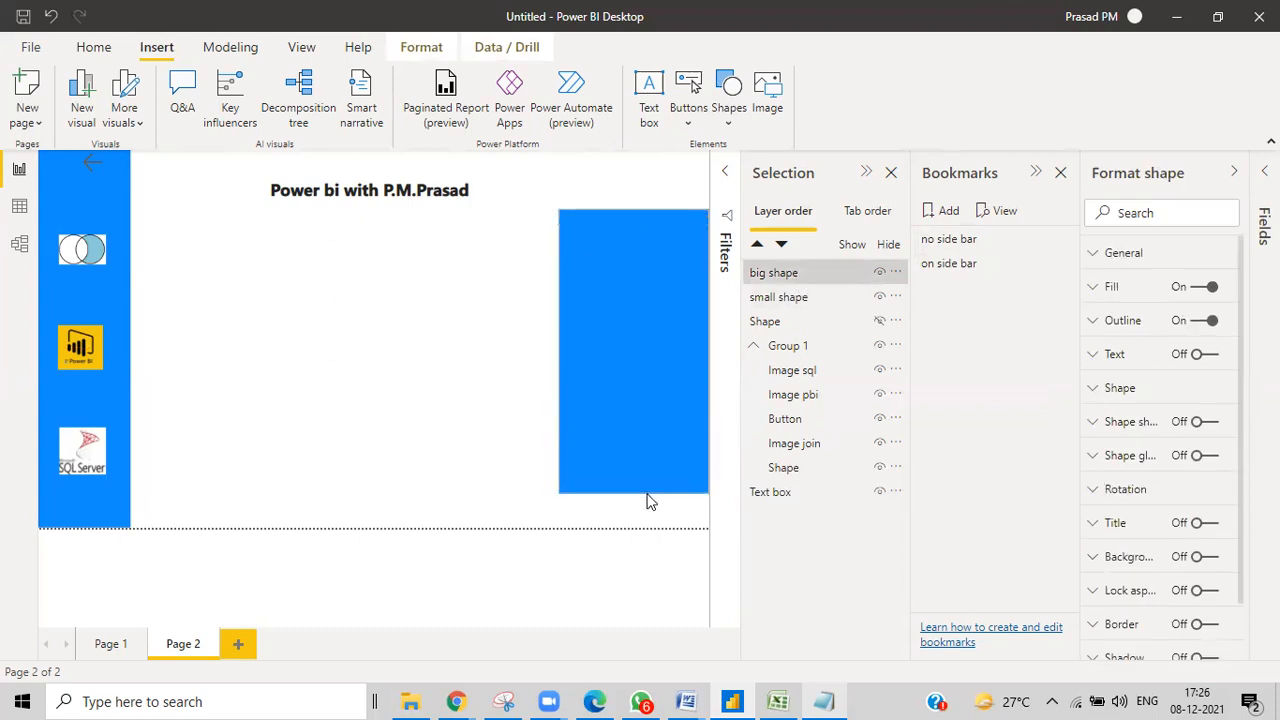
{"action": "left_click", "coordinate": [641, 480]}
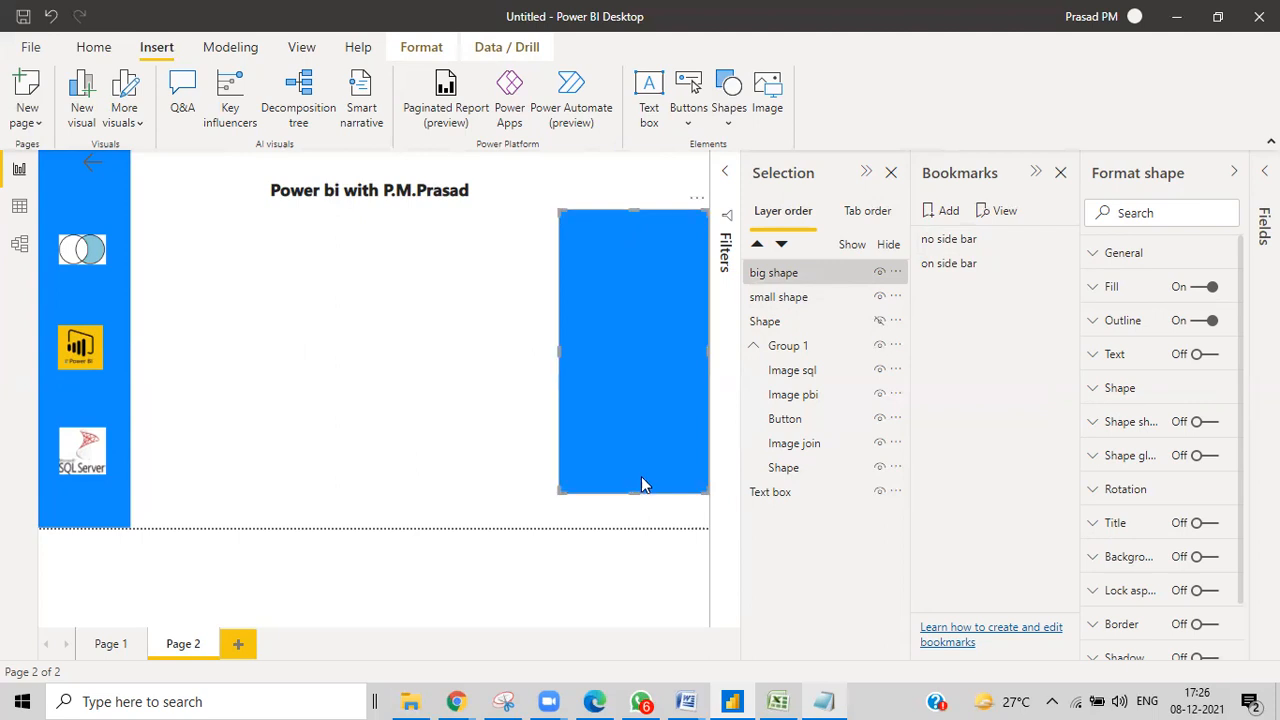
{"action": "left_click", "coordinate": [825, 281]}
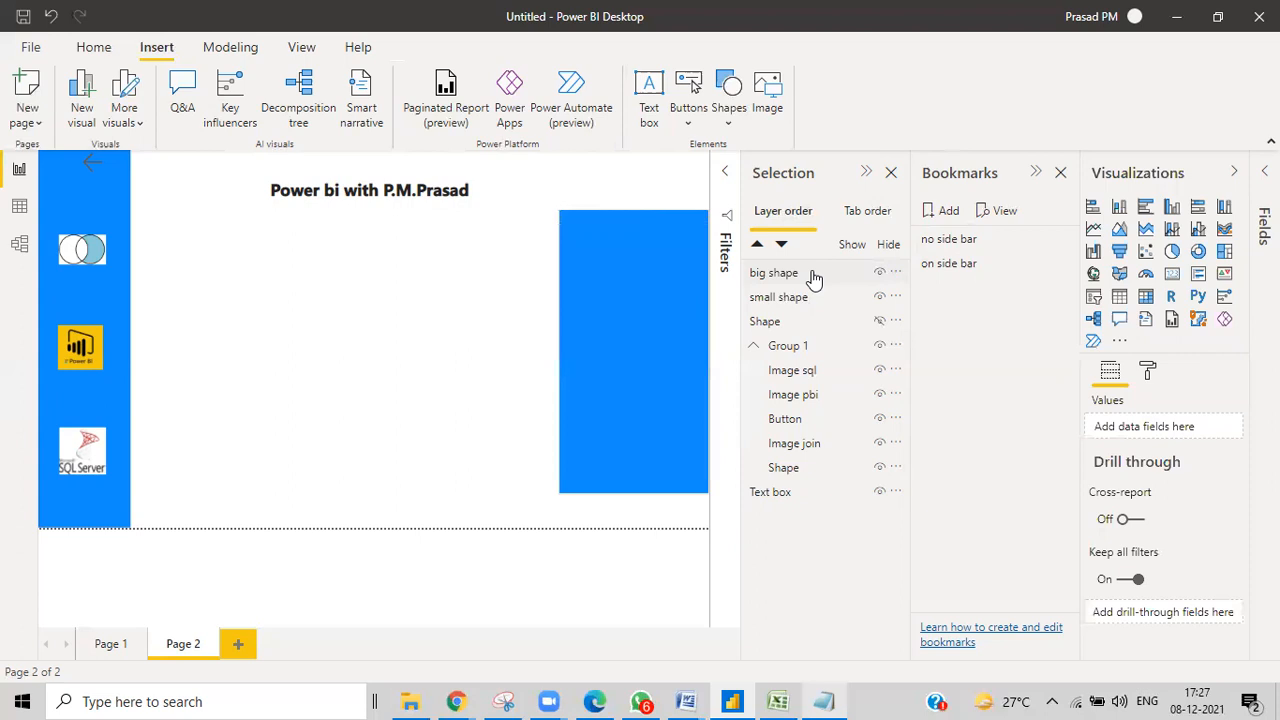
{"action": "left_click", "coordinate": [820, 277]}
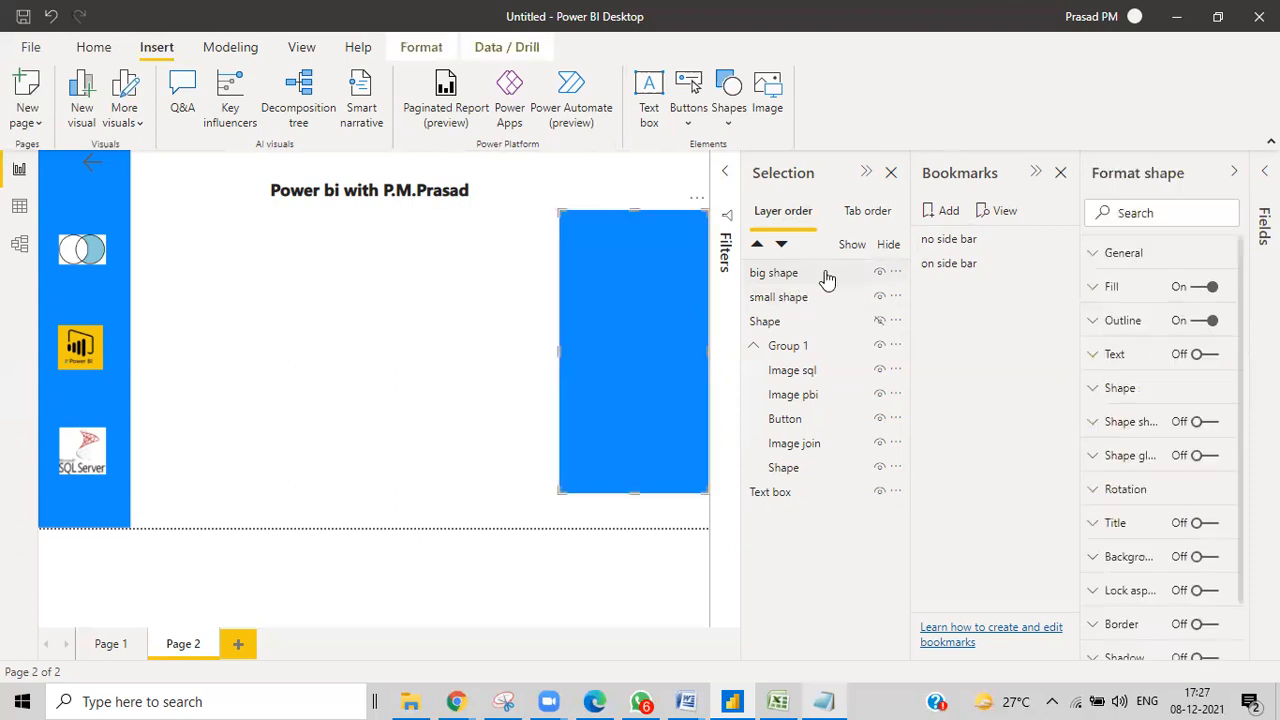
{"action": "key", "text": "Delete"}
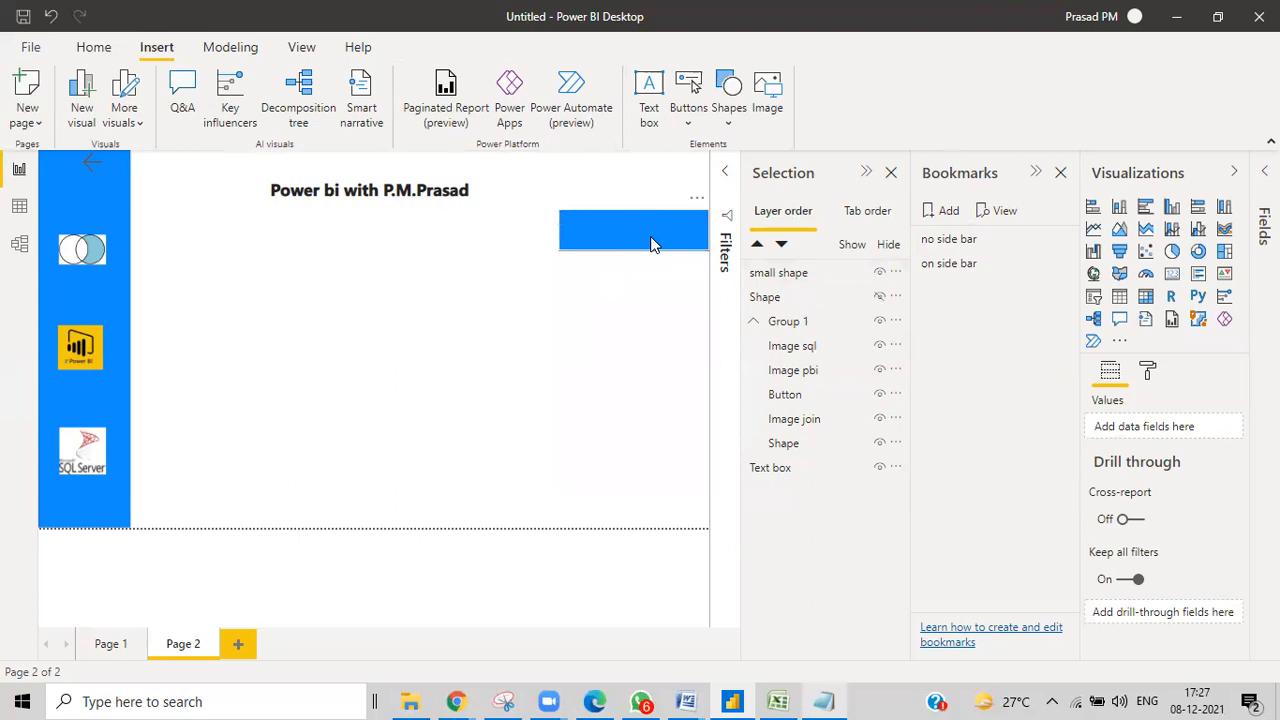
Add a text box with bold 16-point text and shrink it to a small box.
{"action": "left_click", "coordinate": [648, 95]}
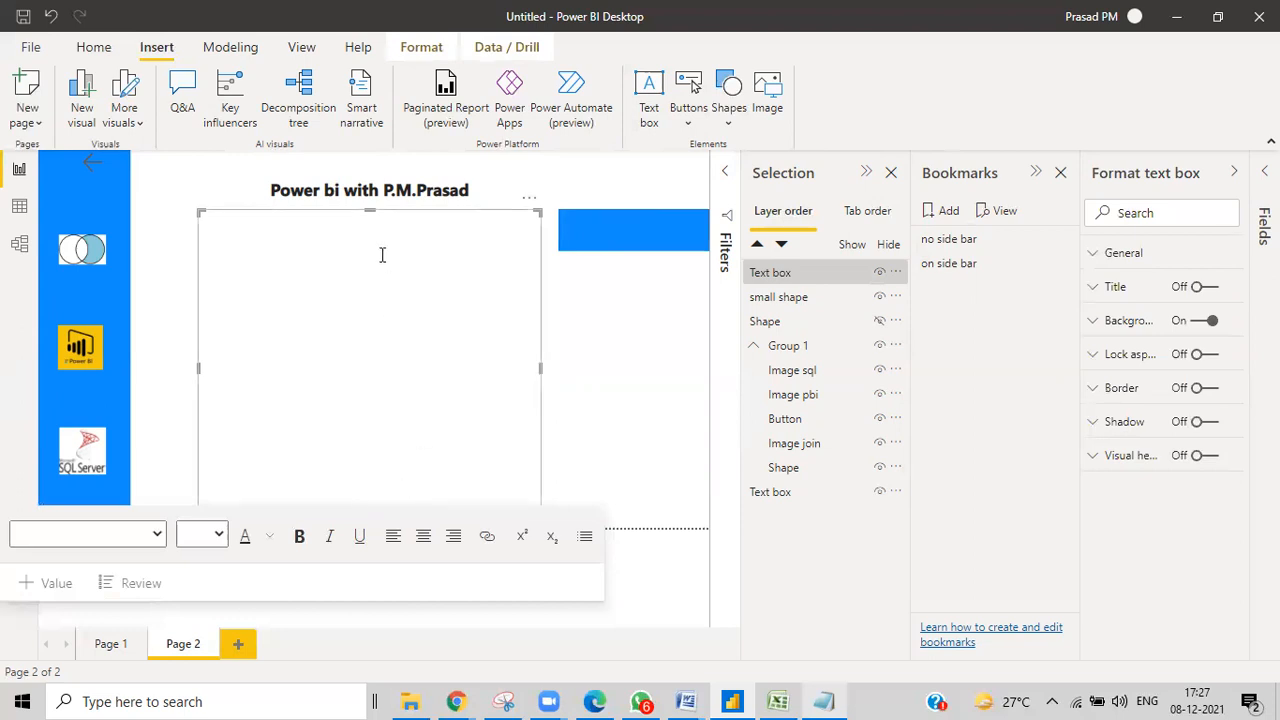
{"action": "left_click_drag", "start_coordinate": [373, 207], "coordinate": [382, 330]}
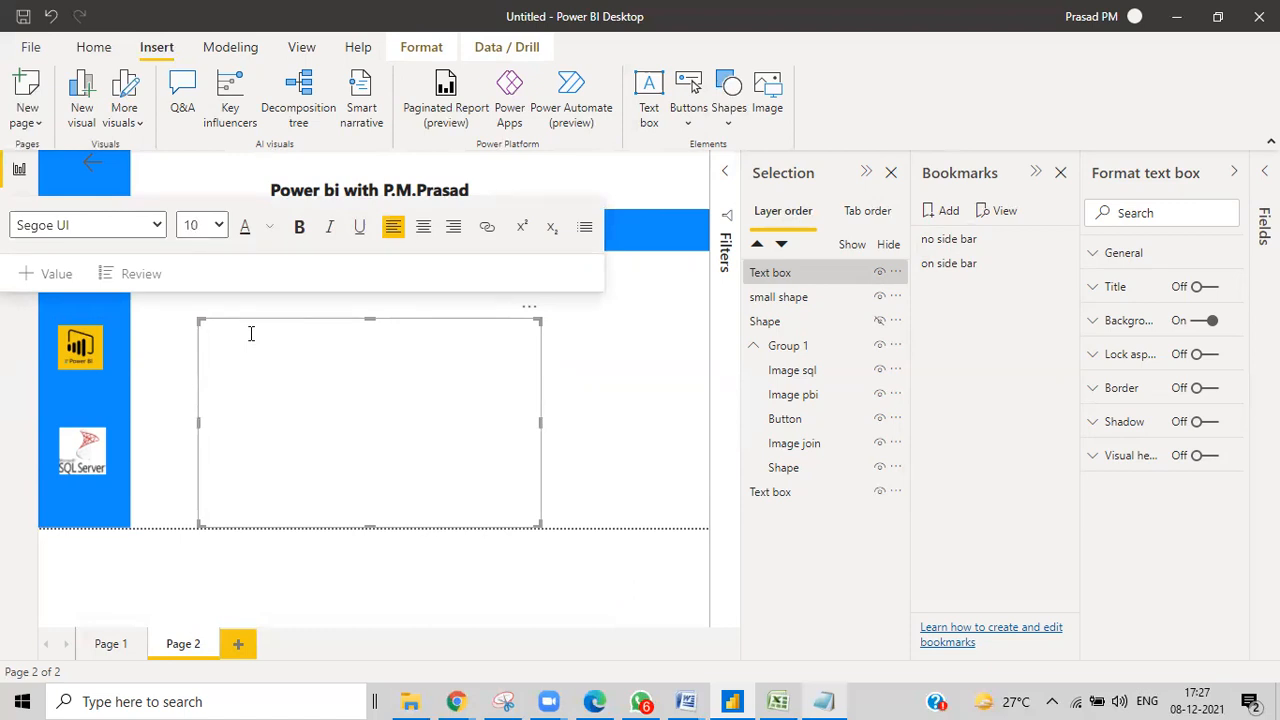
{"action": "type", "text": "su"}
{"action": "key", "text": "ctrl+a"}
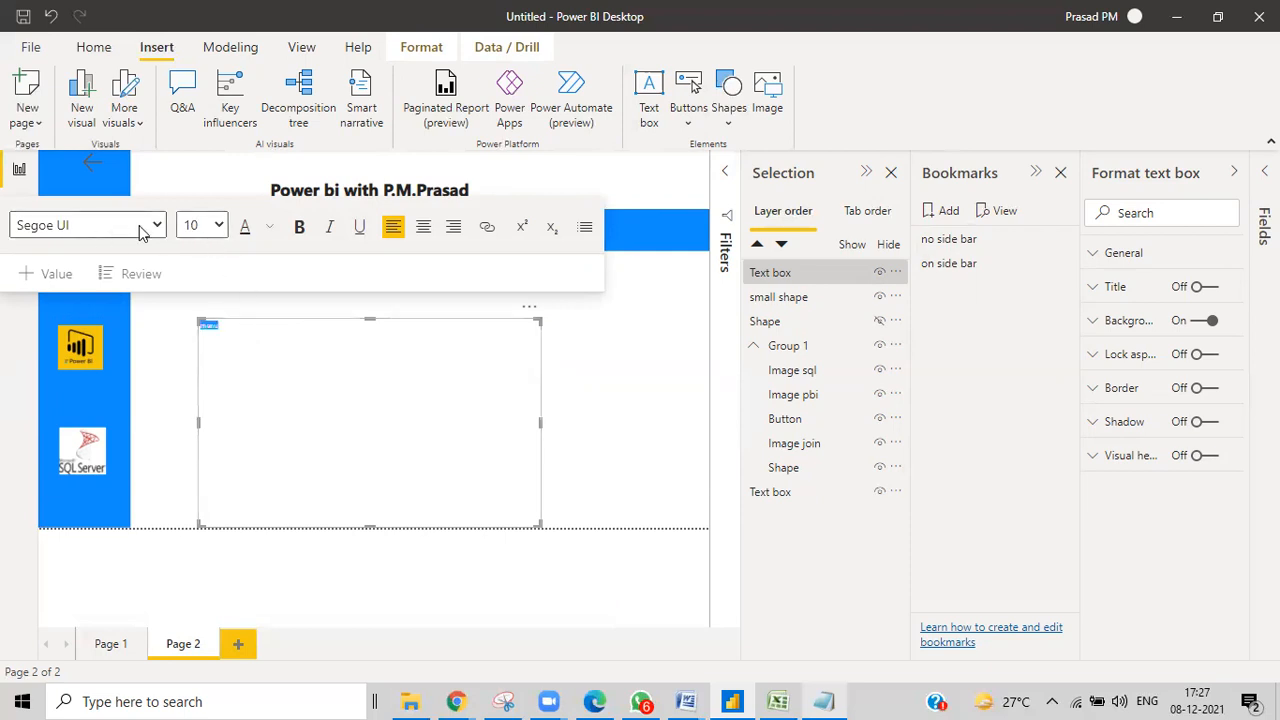
{"action": "left_click", "coordinate": [299, 226]}
{"action": "left_click", "coordinate": [218, 226]}
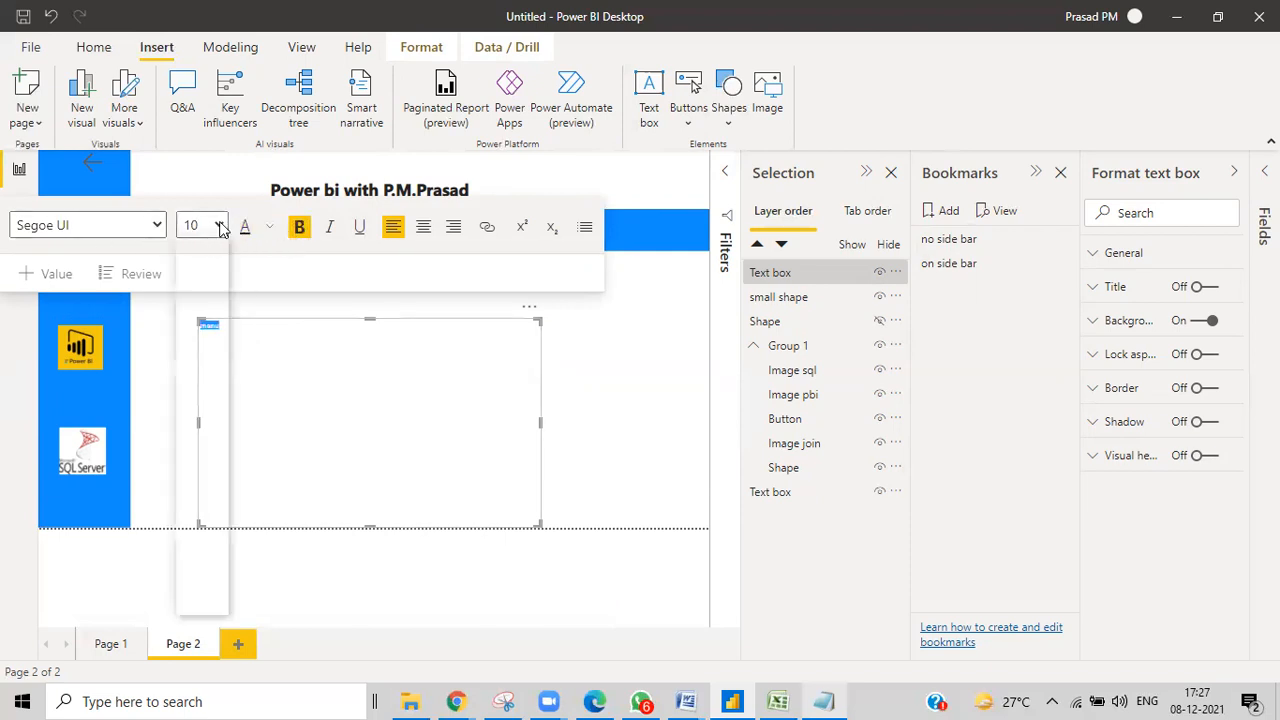
{"action": "left_click", "coordinate": [204, 361]}
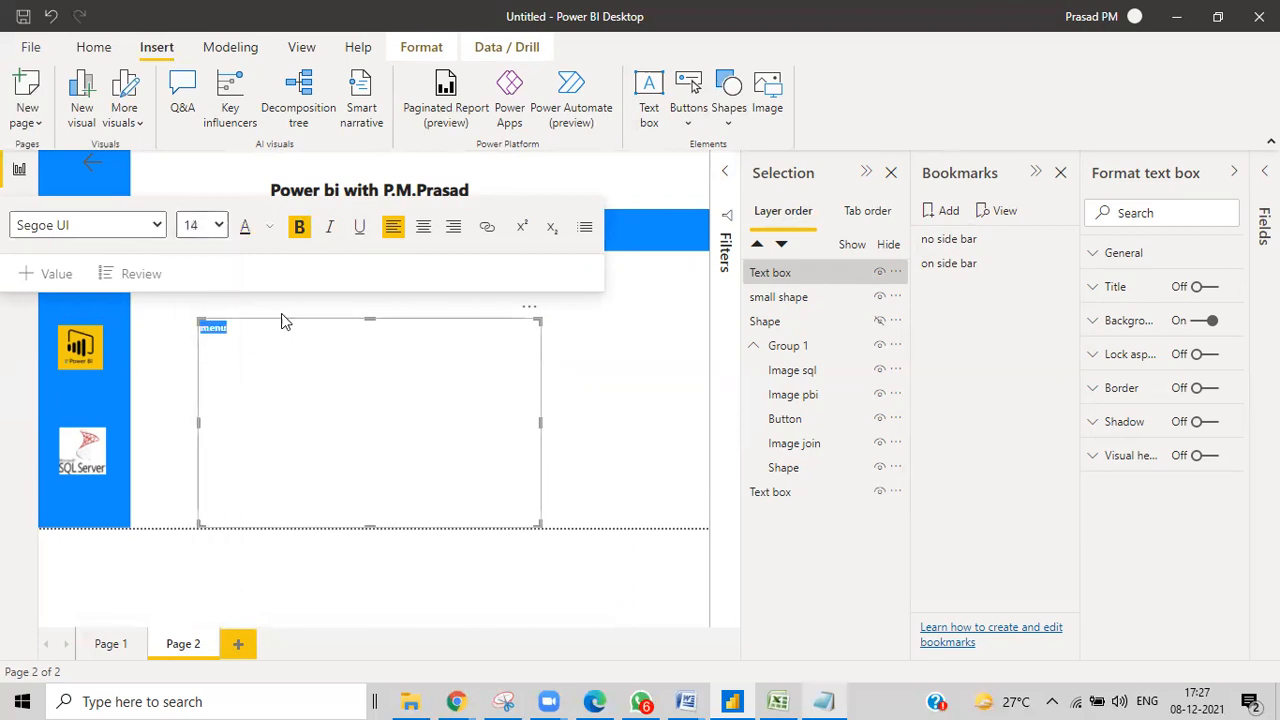
{"action": "left_click", "coordinate": [218, 226]}
{"action": "left_click", "coordinate": [200, 381]}
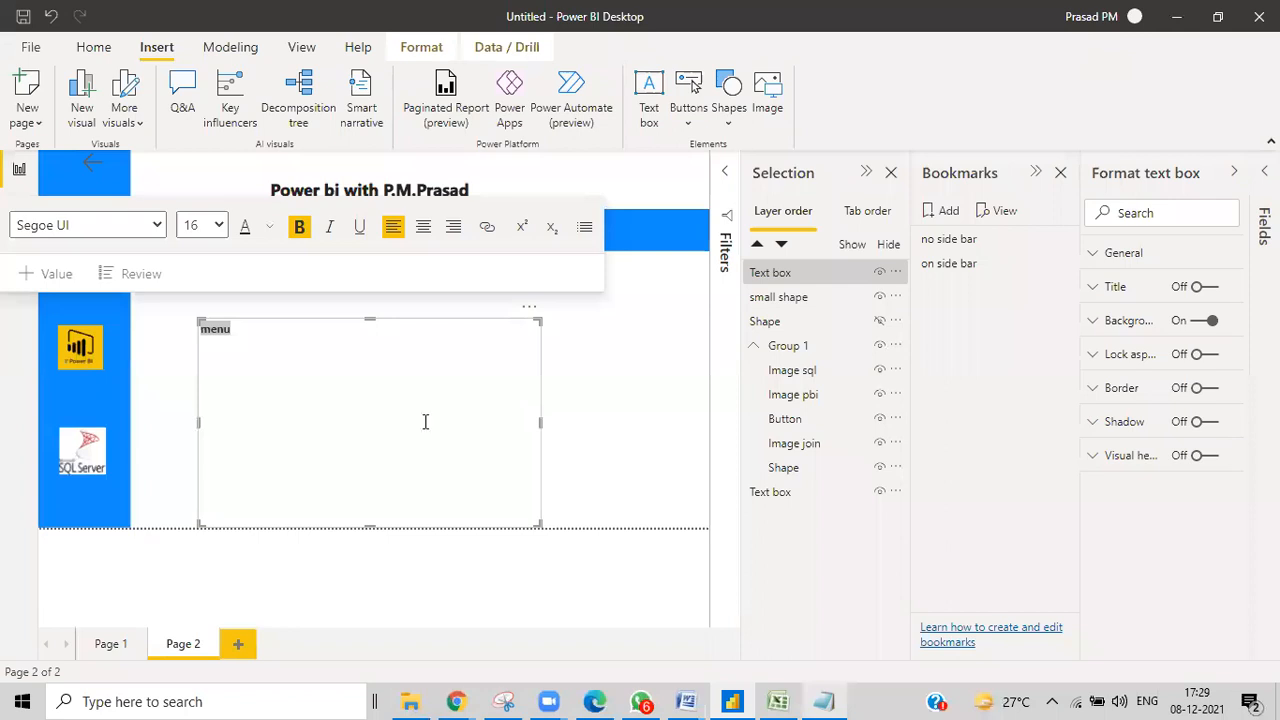
{"action": "left_click_drag", "start_coordinate": [540, 424], "coordinate": [227, 373]}
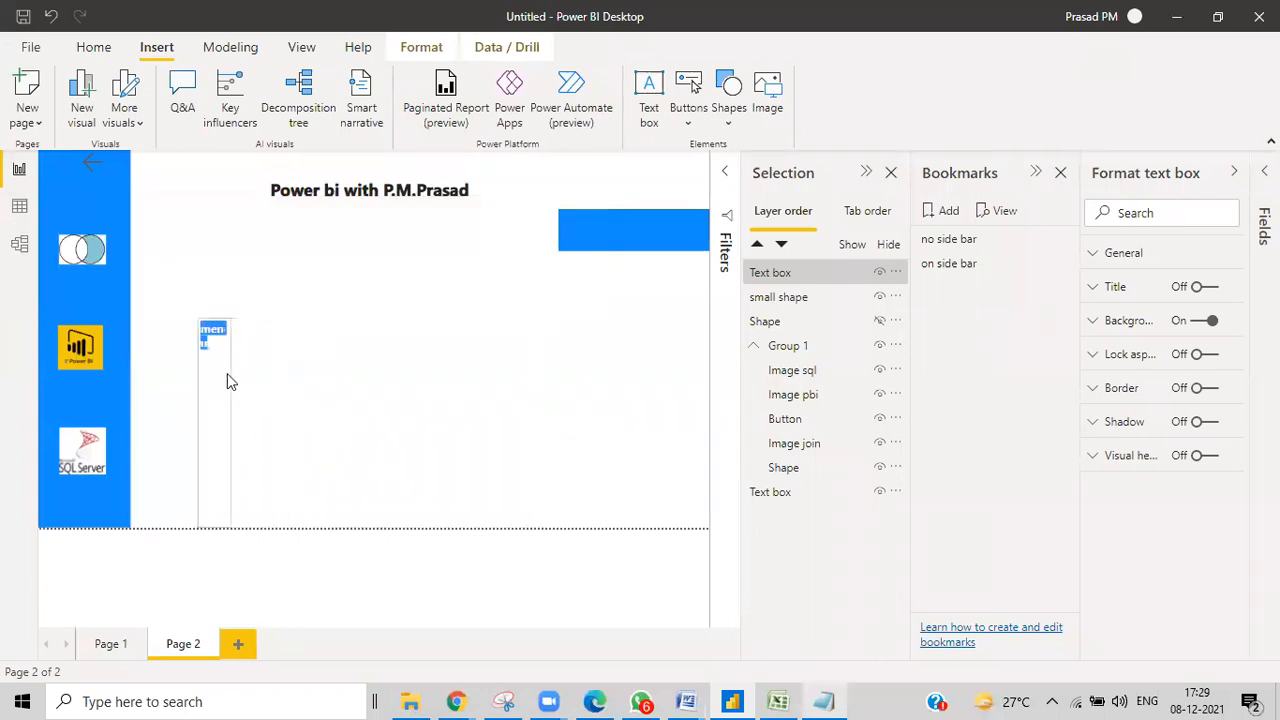
{"action": "left_click_drag", "start_coordinate": [217, 528], "coordinate": [232, 345]}
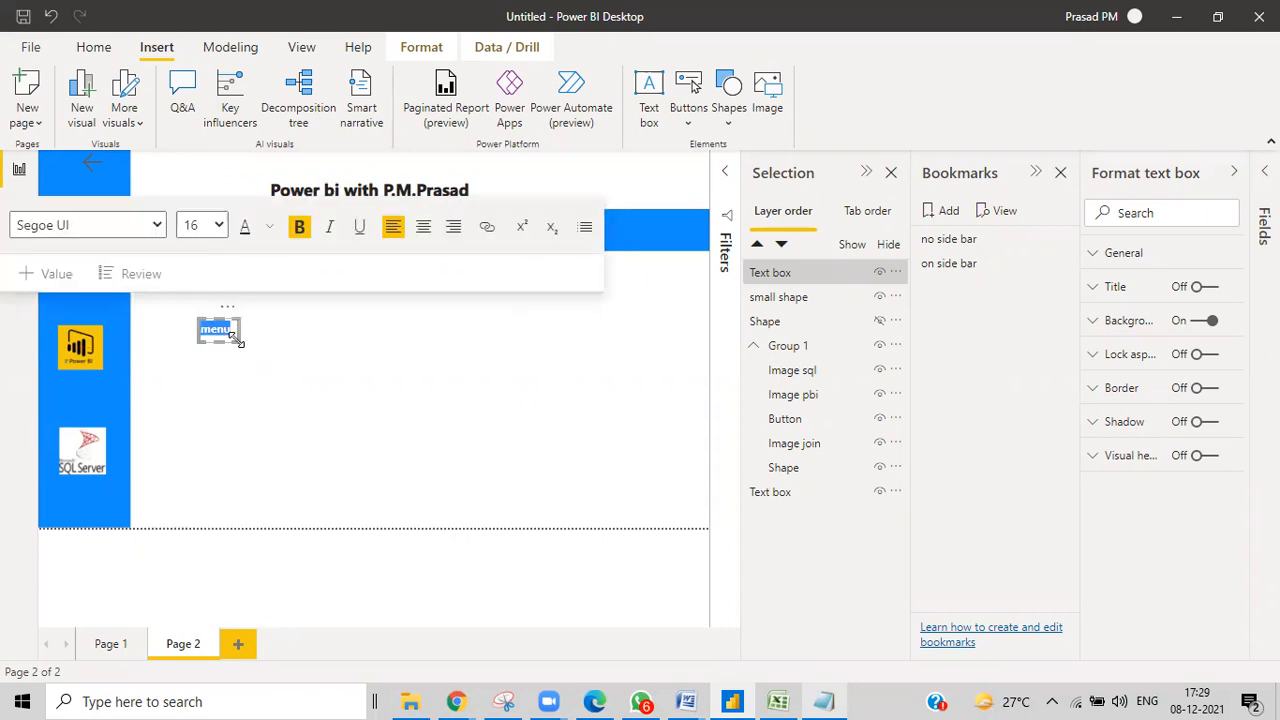
Make the text white, move the box onto the blue top-right bar, and type 'menu'.
{"action": "left_click", "coordinate": [268, 232]}
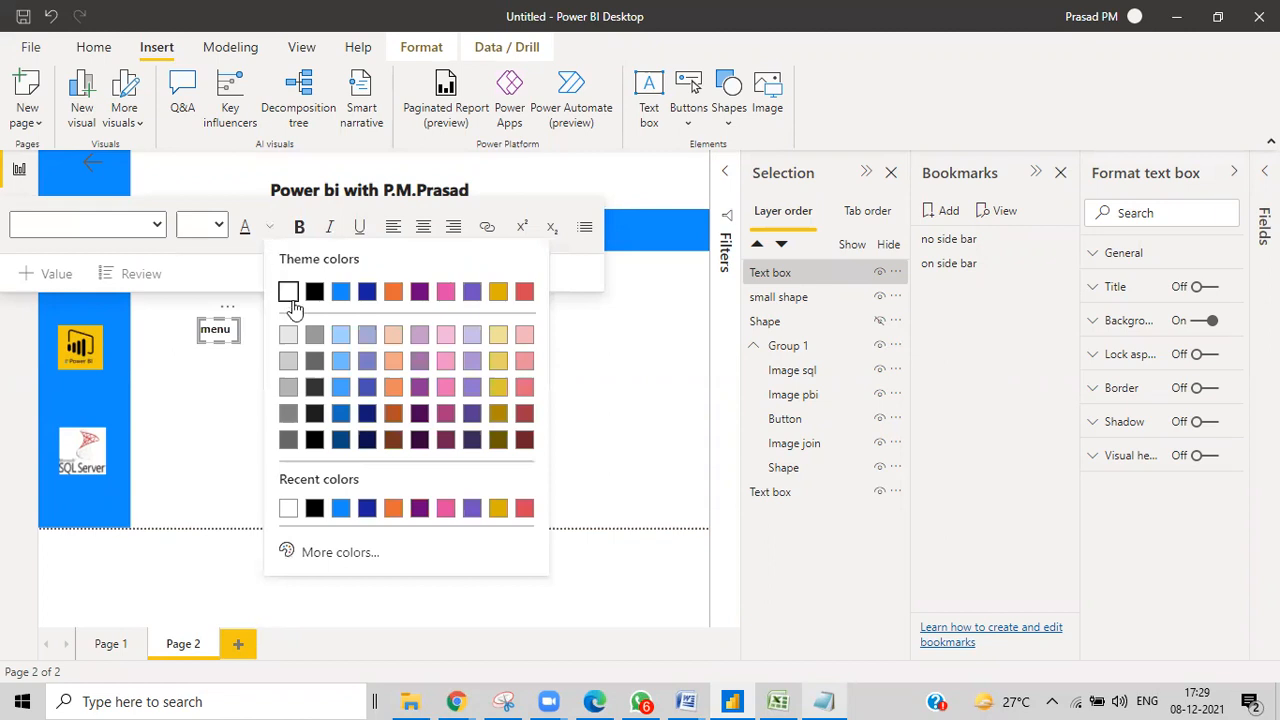
{"action": "left_click", "coordinate": [288, 291]}
{"action": "left_click_drag", "start_coordinate": [222, 325], "coordinate": [650, 212]}
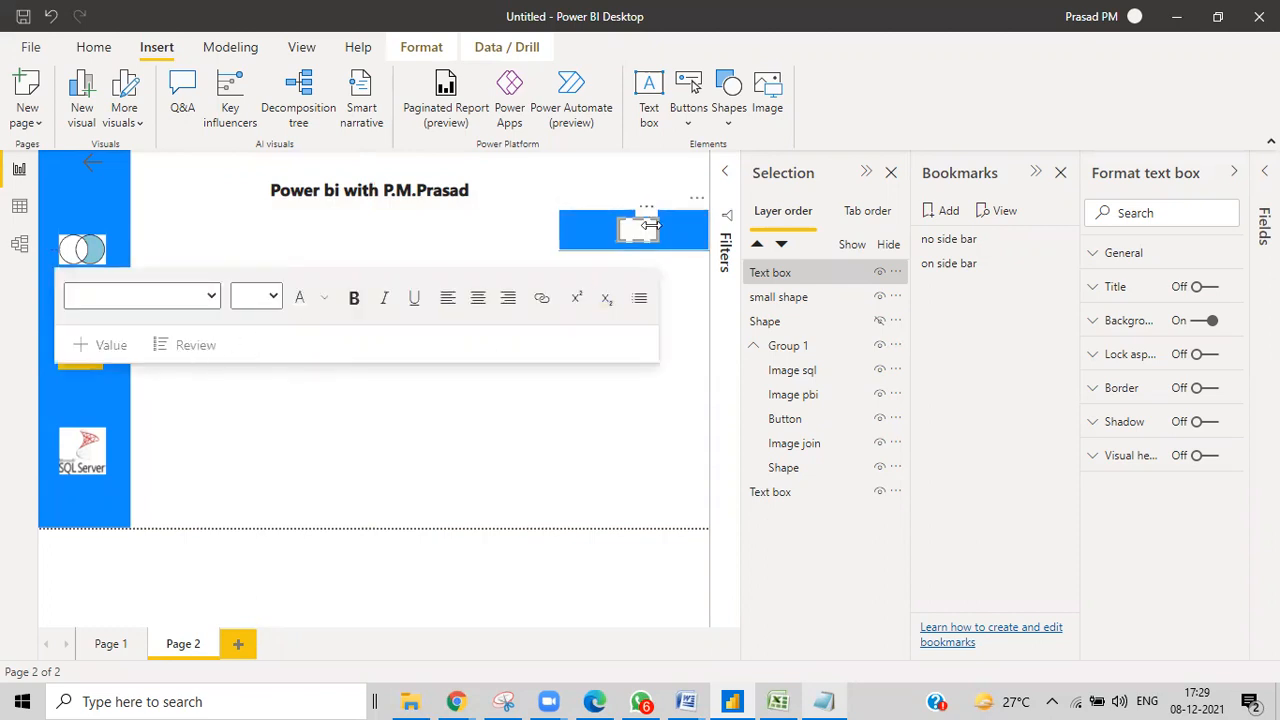
{"action": "left_click", "coordinate": [637, 230]}
{"action": "key", "text": "ctrl+a"}
{"action": "type", "text": "menu"}
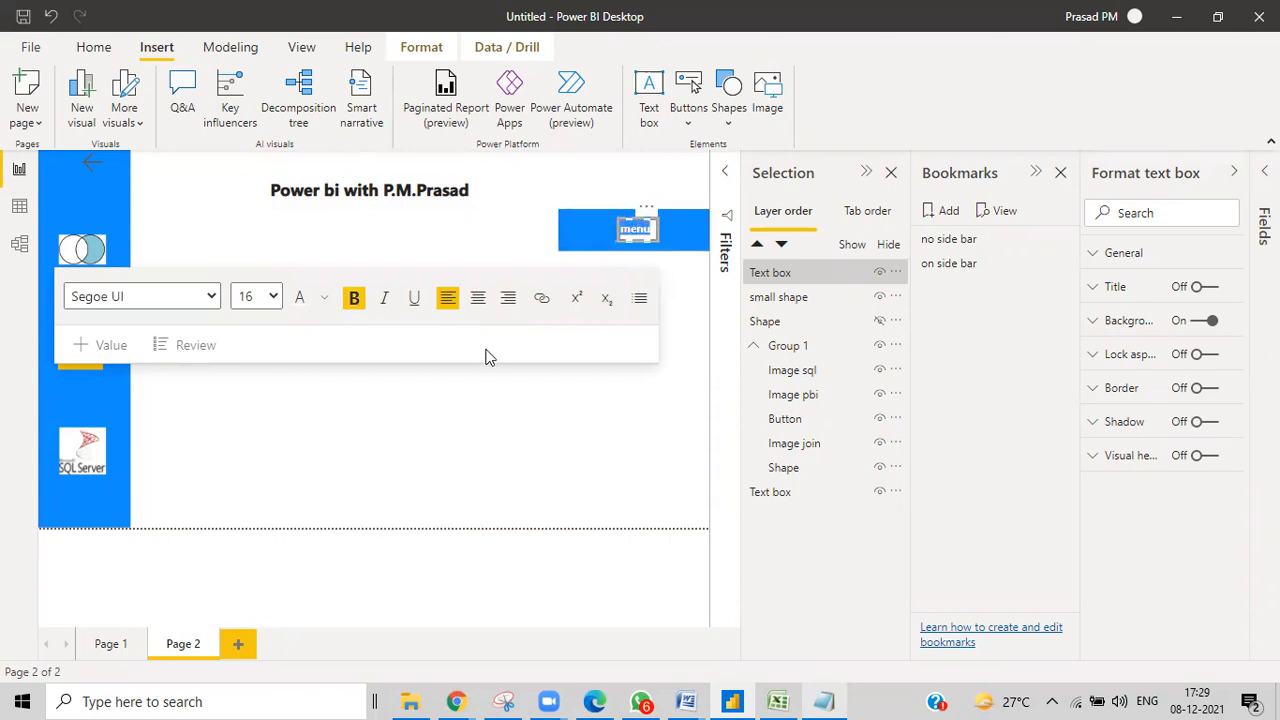
Turn the 'menu' text black and switch off the text box background.
{"action": "left_click", "coordinate": [324, 298]}
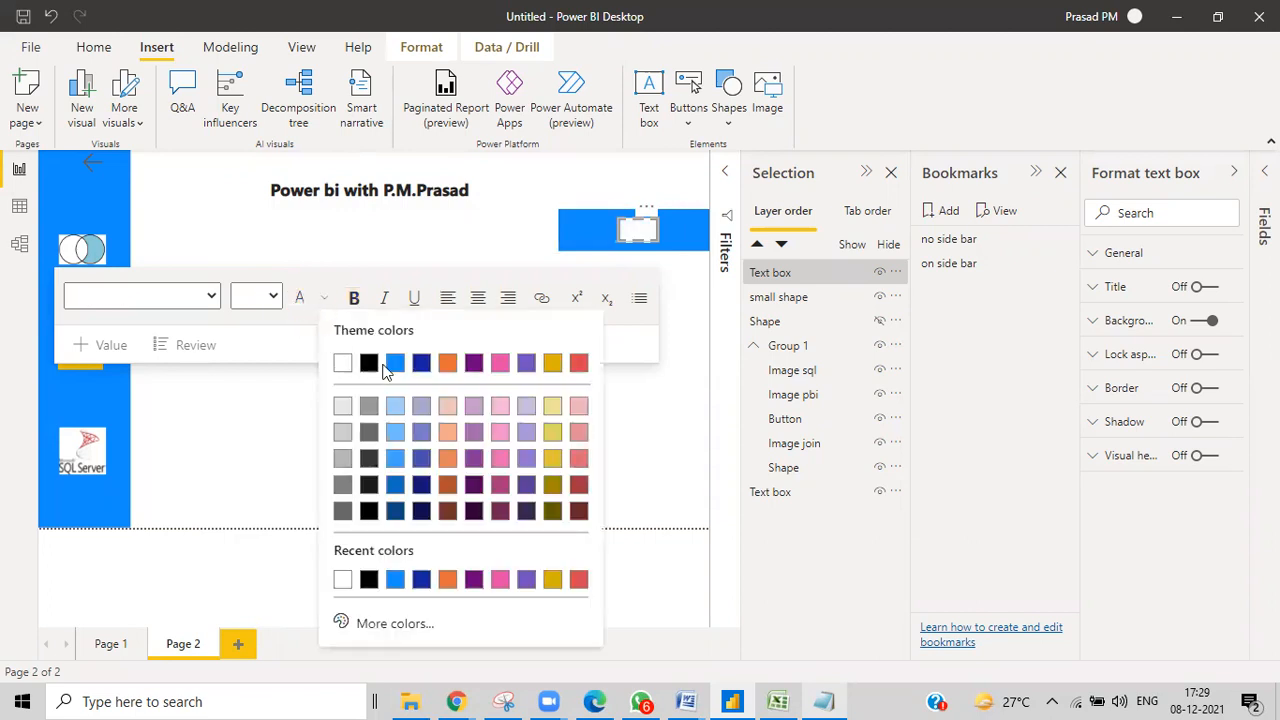
{"action": "left_click", "coordinate": [369, 363]}
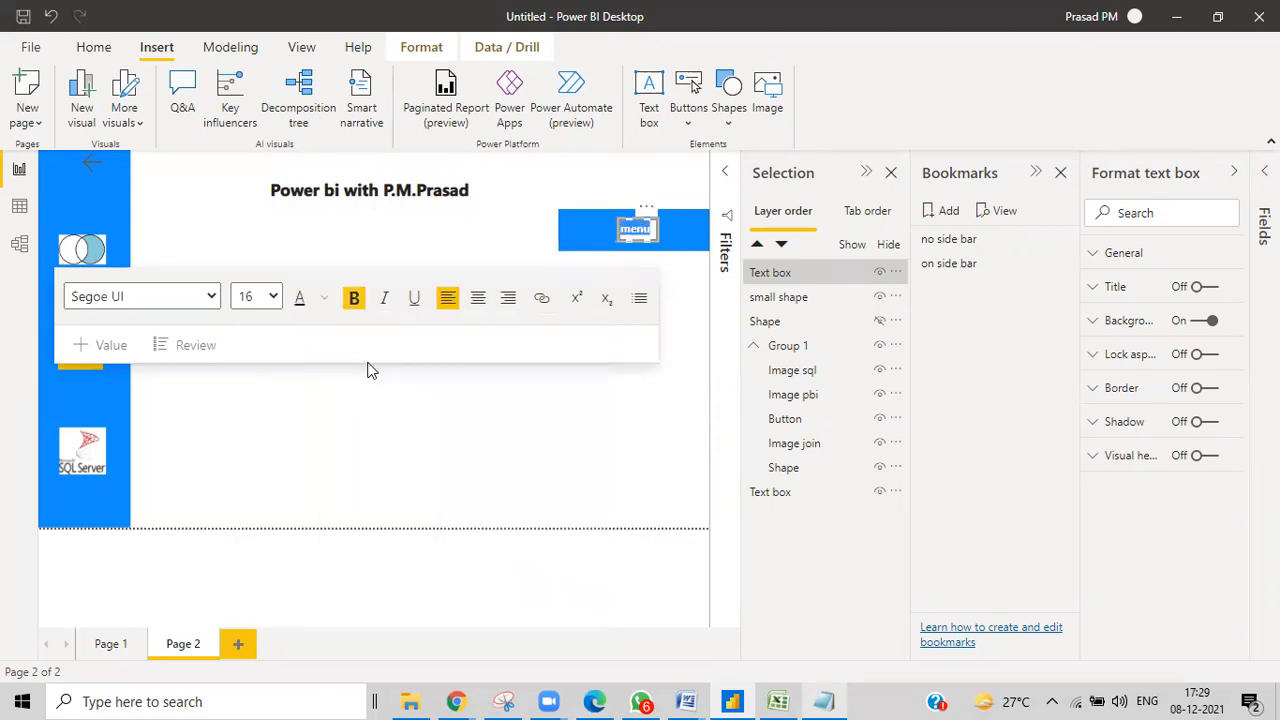
{"action": "left_click", "coordinate": [590, 453]}
{"action": "left_click", "coordinate": [649, 229]}
{"action": "left_click", "coordinate": [650, 231]}
{"action": "left_click", "coordinate": [1200, 320]}
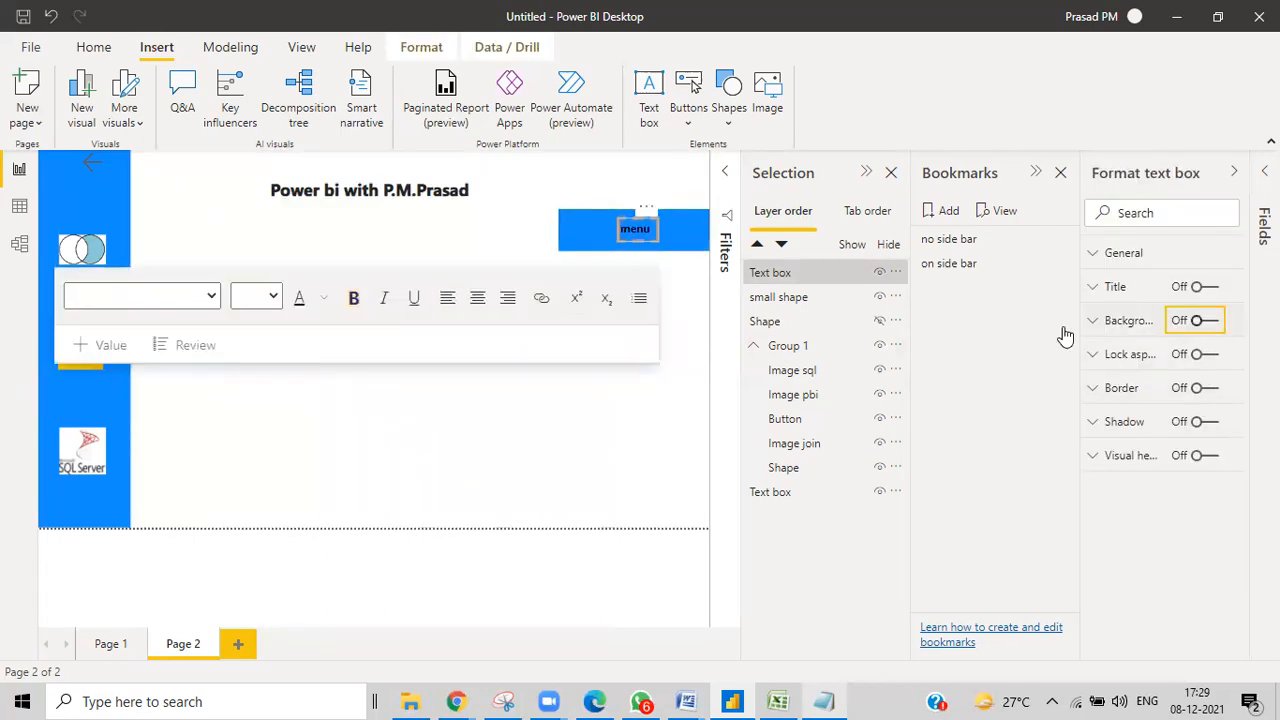
{"action": "left_click", "coordinate": [634, 434]}
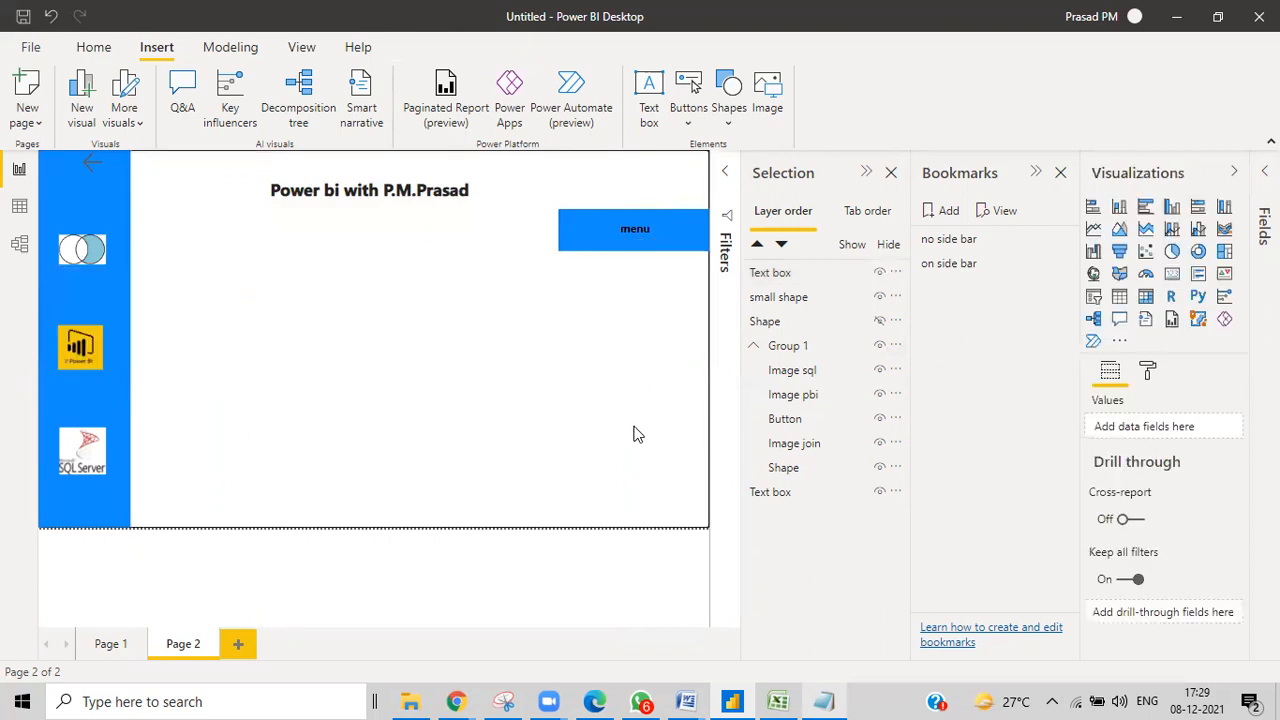
Paste a copy of the small blue rectangle and align it over the original.
{"action": "left_click", "coordinate": [663, 252]}
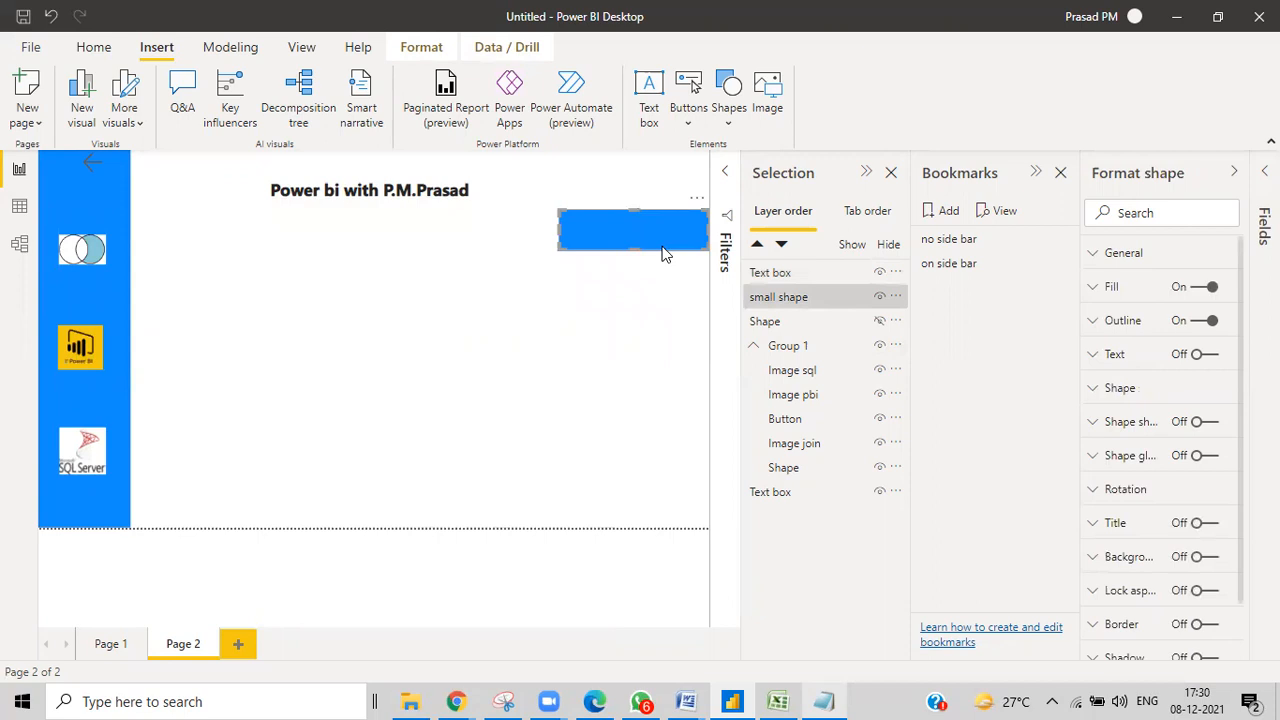
{"action": "key", "text": "ctrl+v"}
{"action": "left_click_drag", "start_coordinate": [663, 252], "coordinate": [663, 246]}
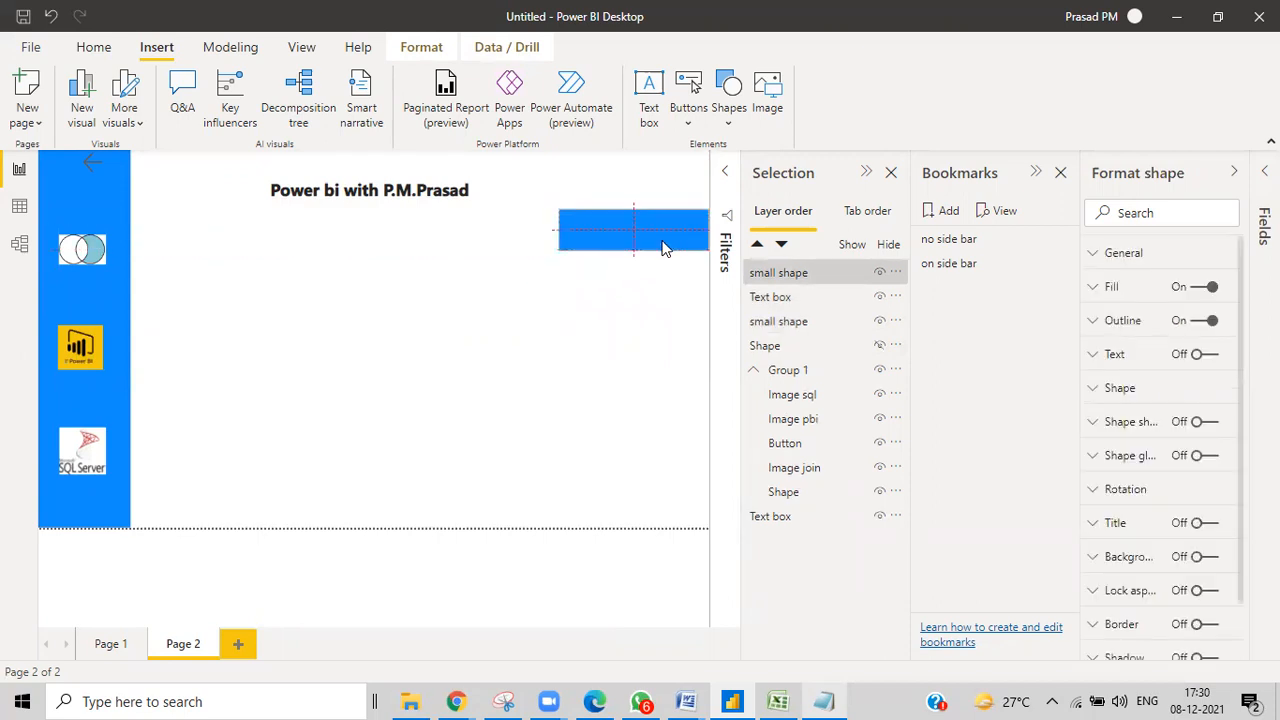
Rename the copy's layer 'big shape' and move the Text box layer to the top.
{"action": "double_click", "coordinate": [781, 273]}
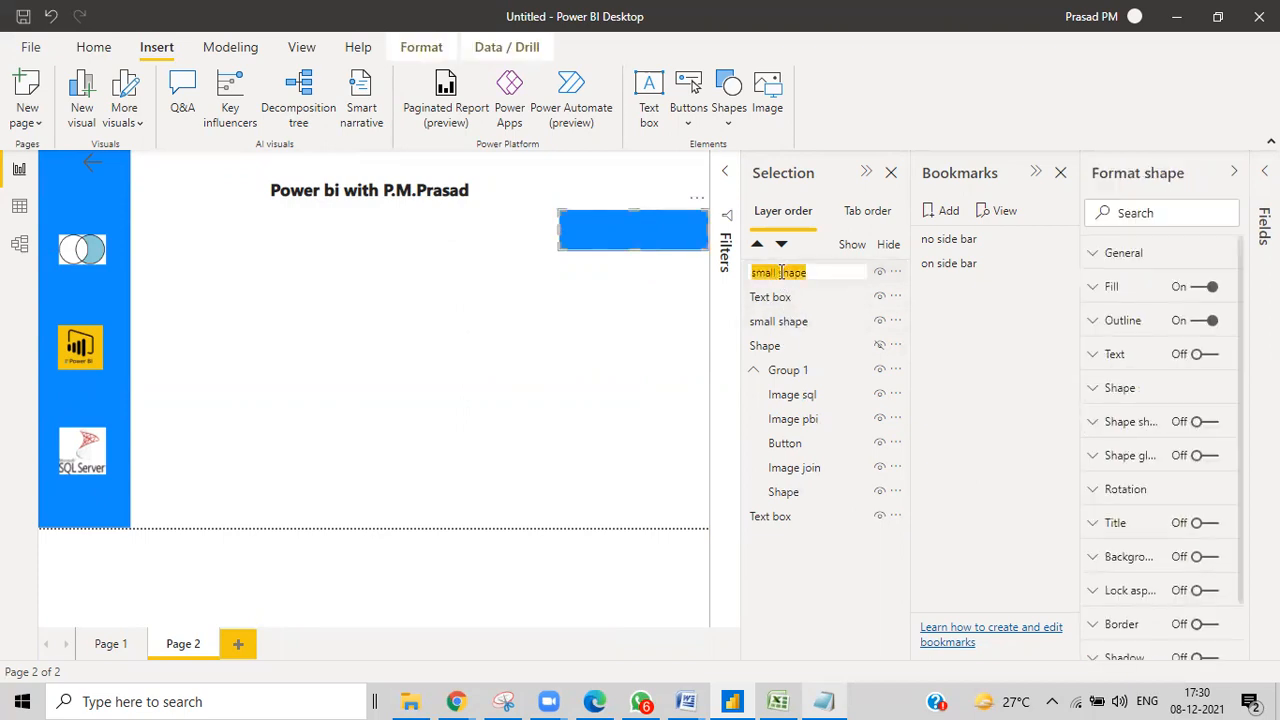
{"action": "left_click", "coordinate": [779, 272]}
{"action": "key", "text": "BackSpace"}
{"action": "key", "text": "BackSpace"}
{"action": "key", "text": "BackSpace"}
{"action": "key", "text": "BackSpace"}
{"action": "key", "text": "BackSpace"}
{"action": "type", "text": "big"}
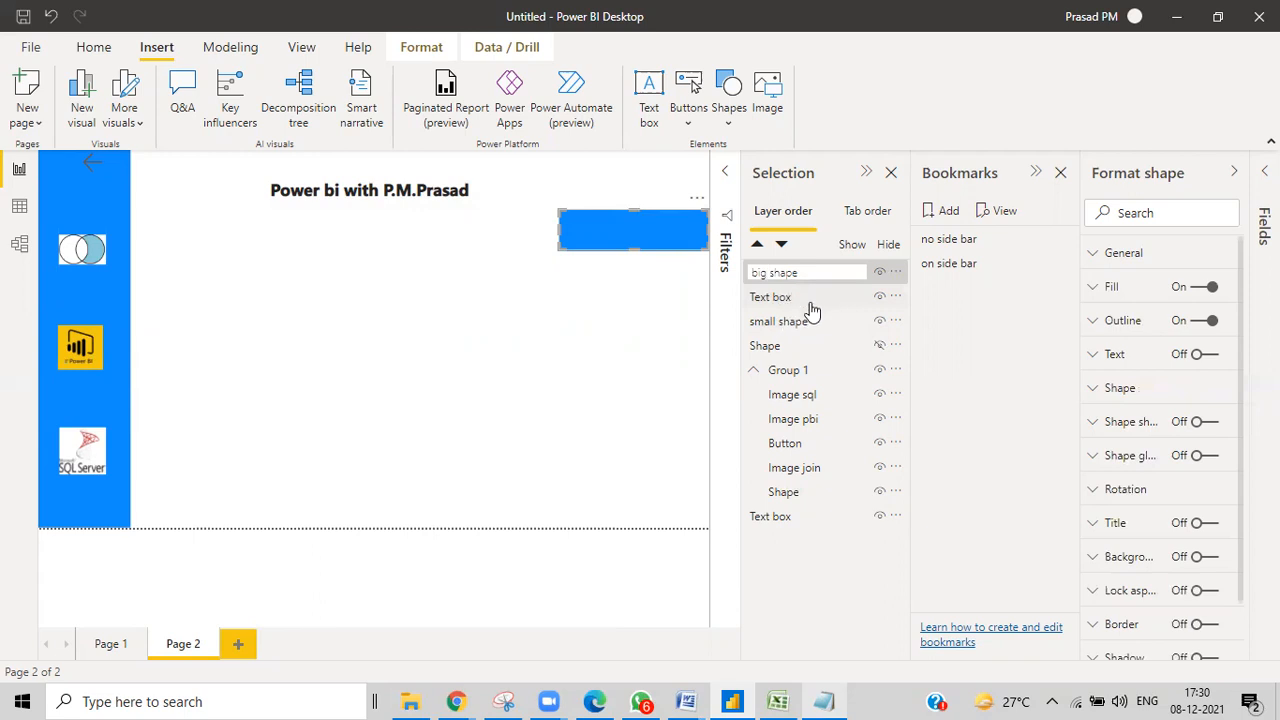
{"action": "key", "text": "Return"}
{"action": "mouse_move", "coordinate": [790, 297]}
{"action": "left_mouse_down"}
{"action": "mouse_move", "coordinate": [790, 272]}
{"action": "mouse_move", "coordinate": [792, 296]}
{"action": "mouse_move", "coordinate": [790, 285]}
{"action": "left_mouse_up"}
{"action": "left_click", "coordinate": [645, 472]}
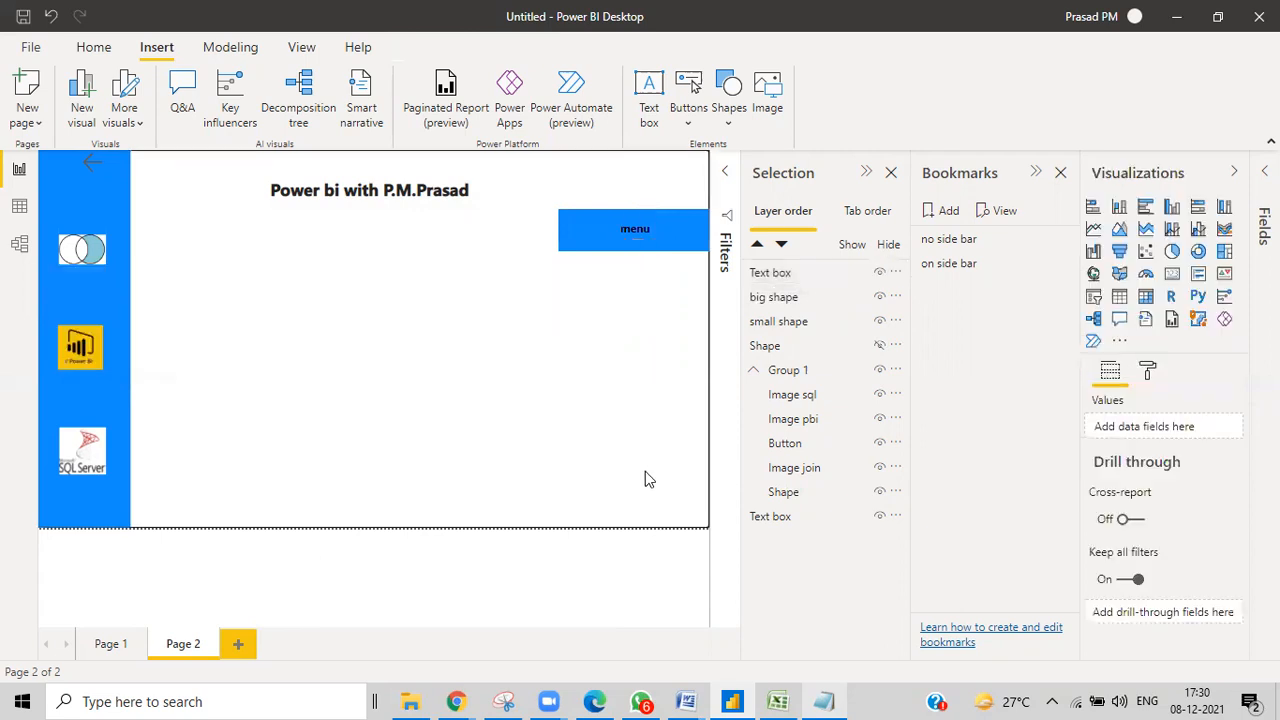
{"action": "left_click", "coordinate": [781, 299]}
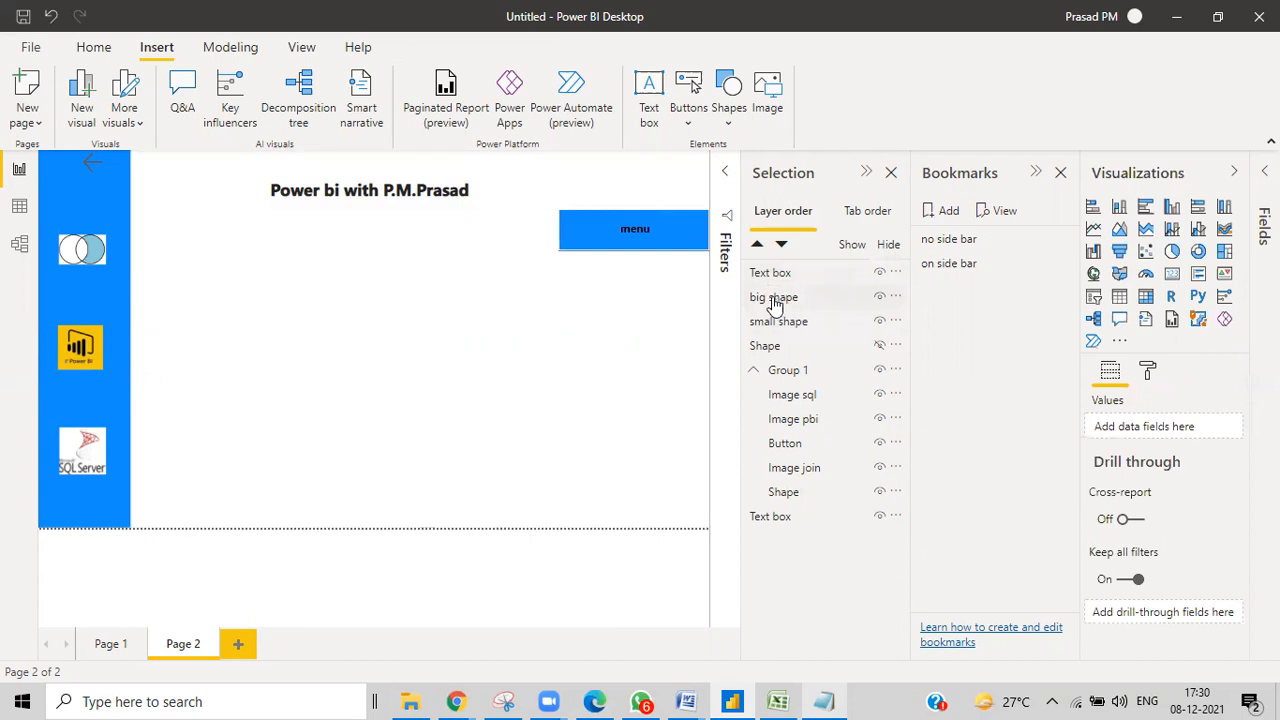
Drag big shape's bottom edge down near the page bottom, forming a tall right-side panel.
{"action": "left_click_drag", "start_coordinate": [643, 328], "coordinate": [633, 507]}
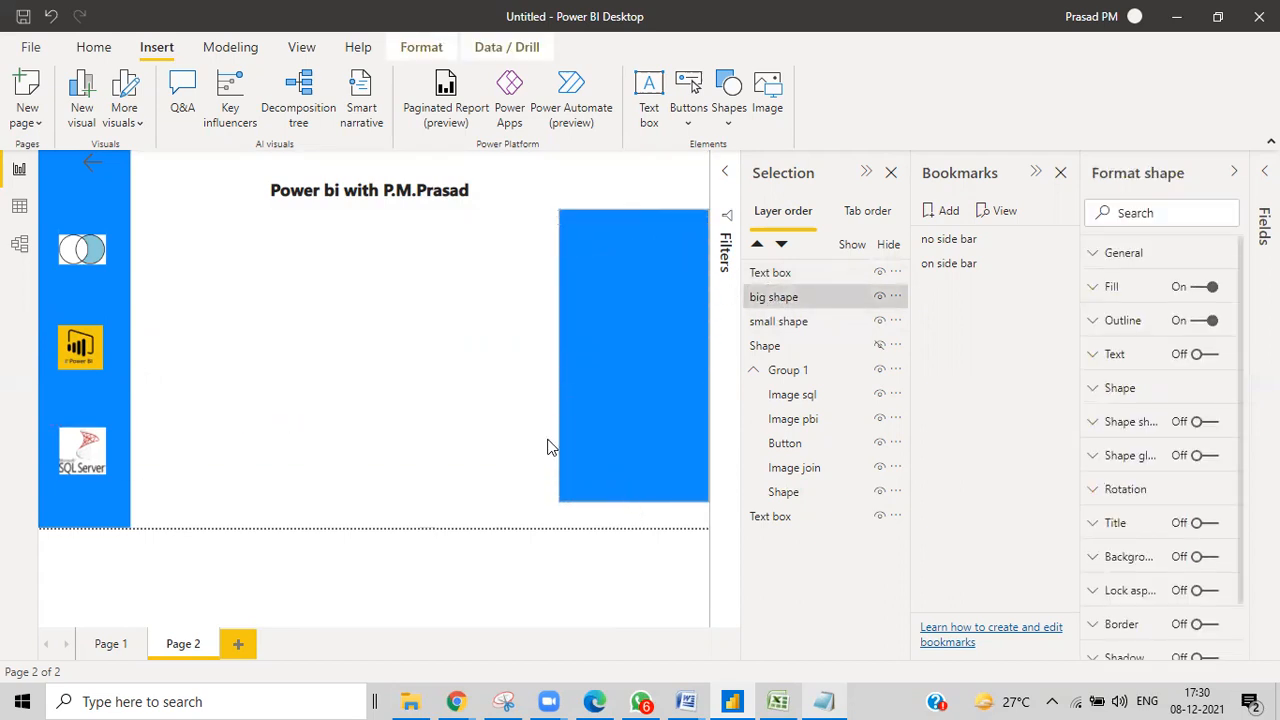
{"action": "left_click", "coordinate": [777, 321]}
{"action": "left_click", "coordinate": [774, 294]}
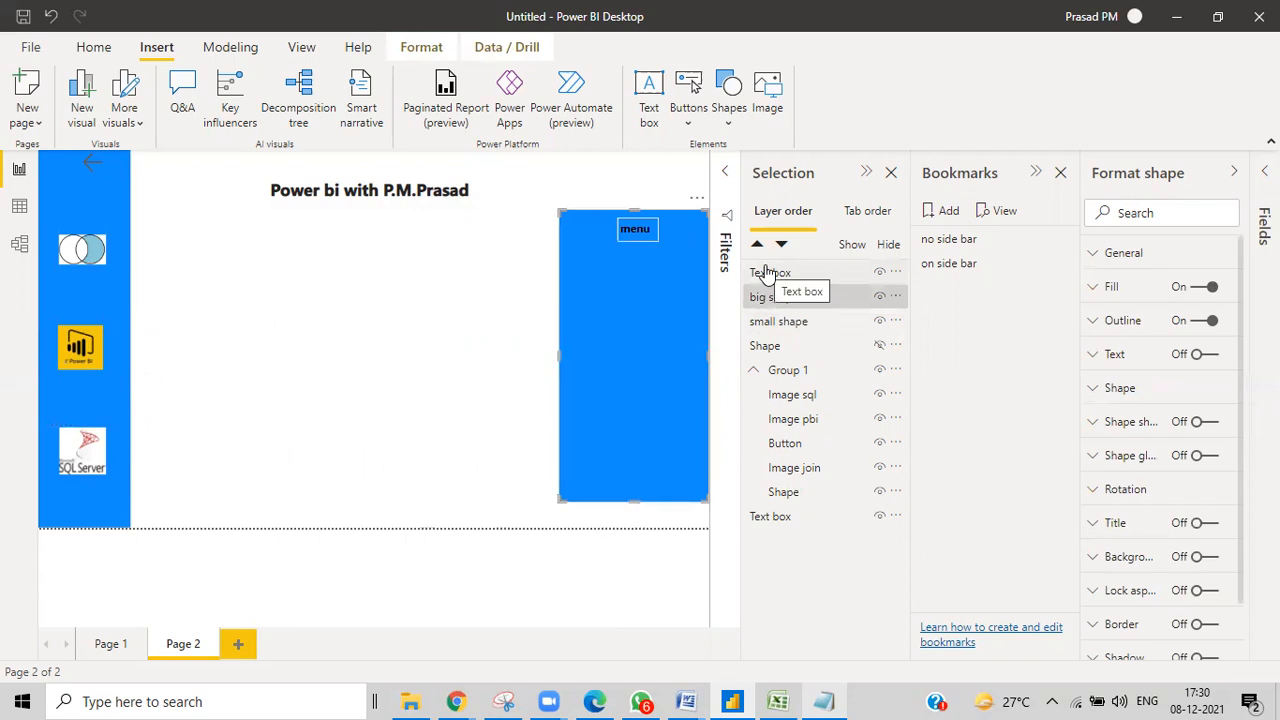
{"action": "left_click", "coordinate": [772, 303]}
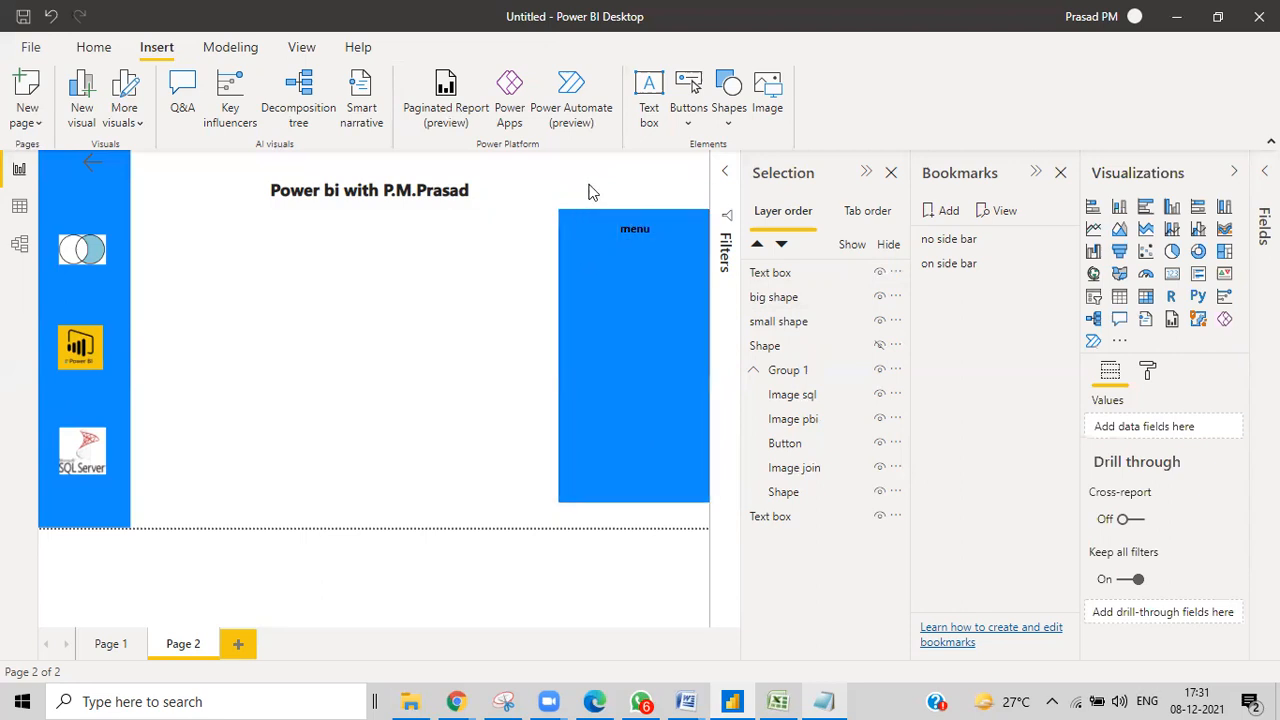
Insert a down arrow and an up arrow shape, each shrunk to a small icon.
{"action": "left_click", "coordinate": [729, 92]}
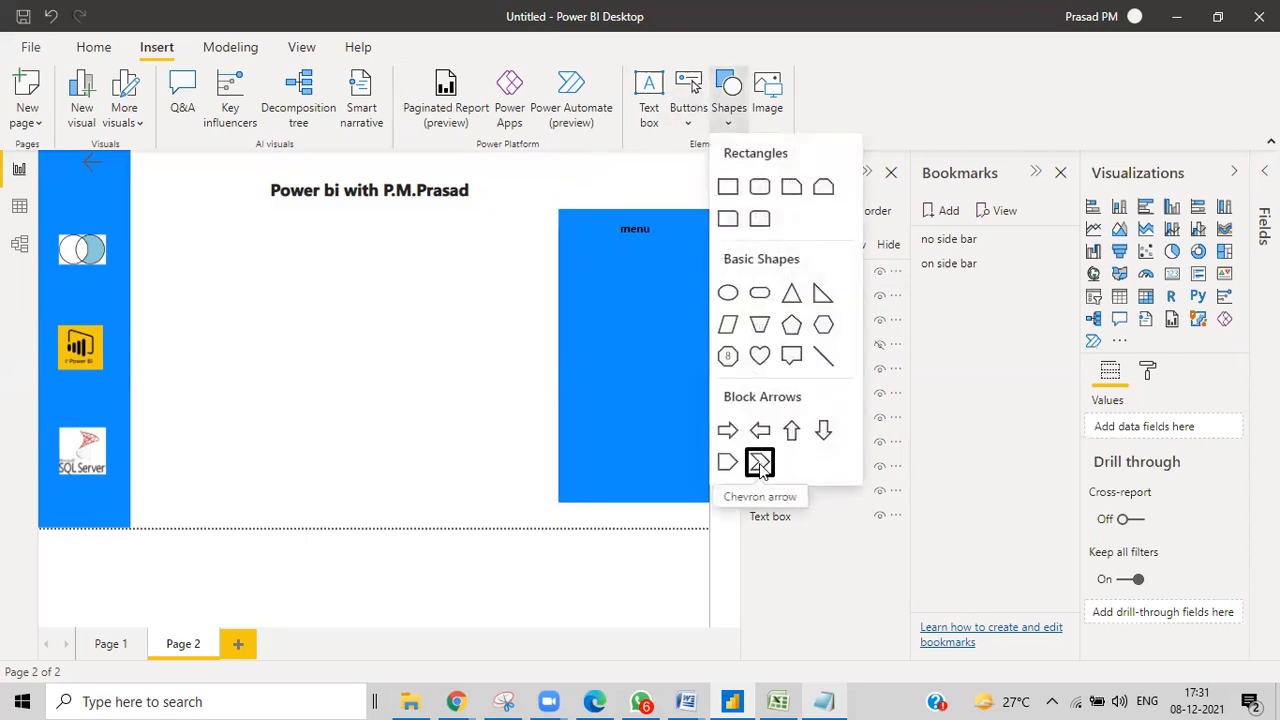
{"action": "left_click", "coordinate": [823, 430]}
{"action": "left_click_drag", "start_coordinate": [537, 521], "coordinate": [594, 183]}
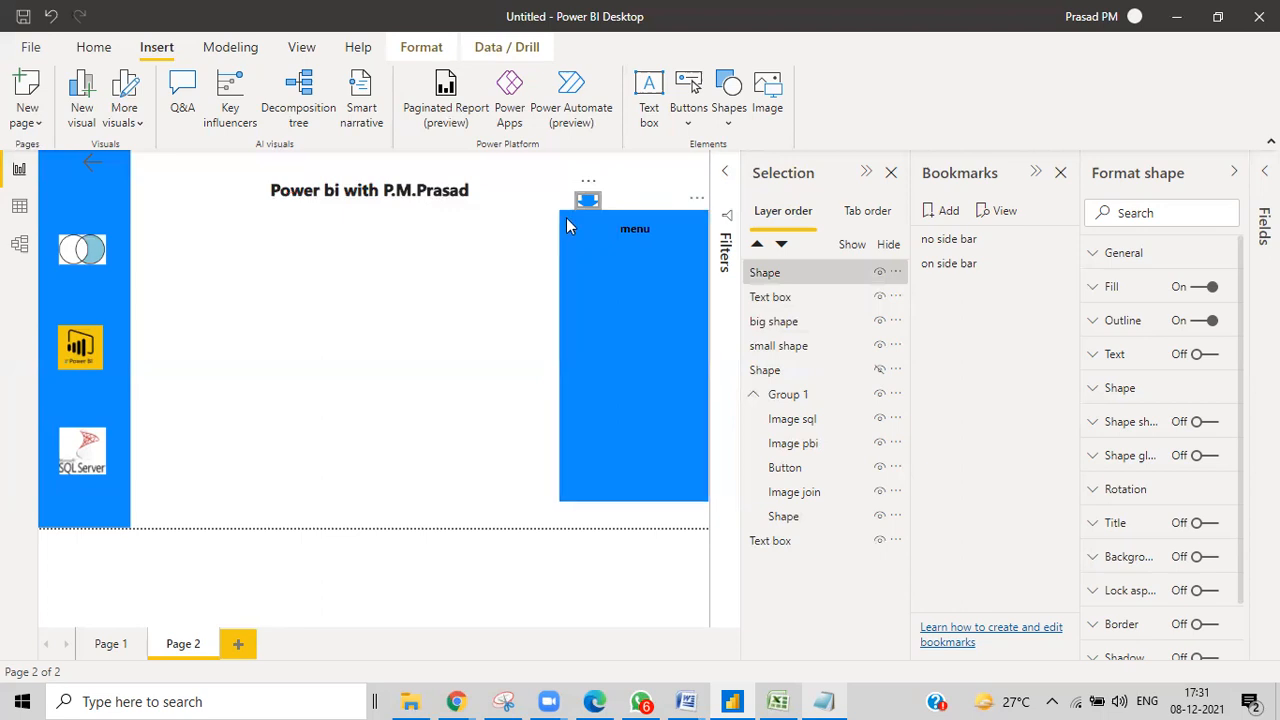
{"action": "left_click", "coordinate": [729, 112]}
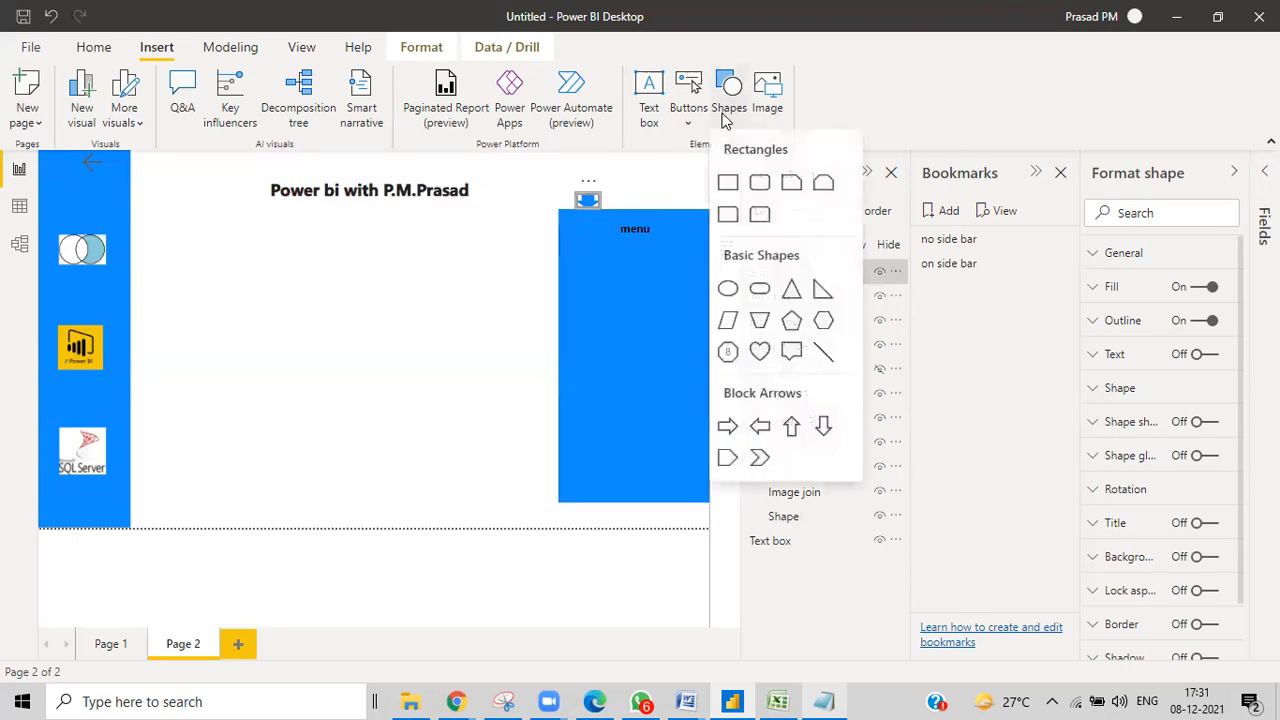
{"action": "left_click", "coordinate": [792, 432]}
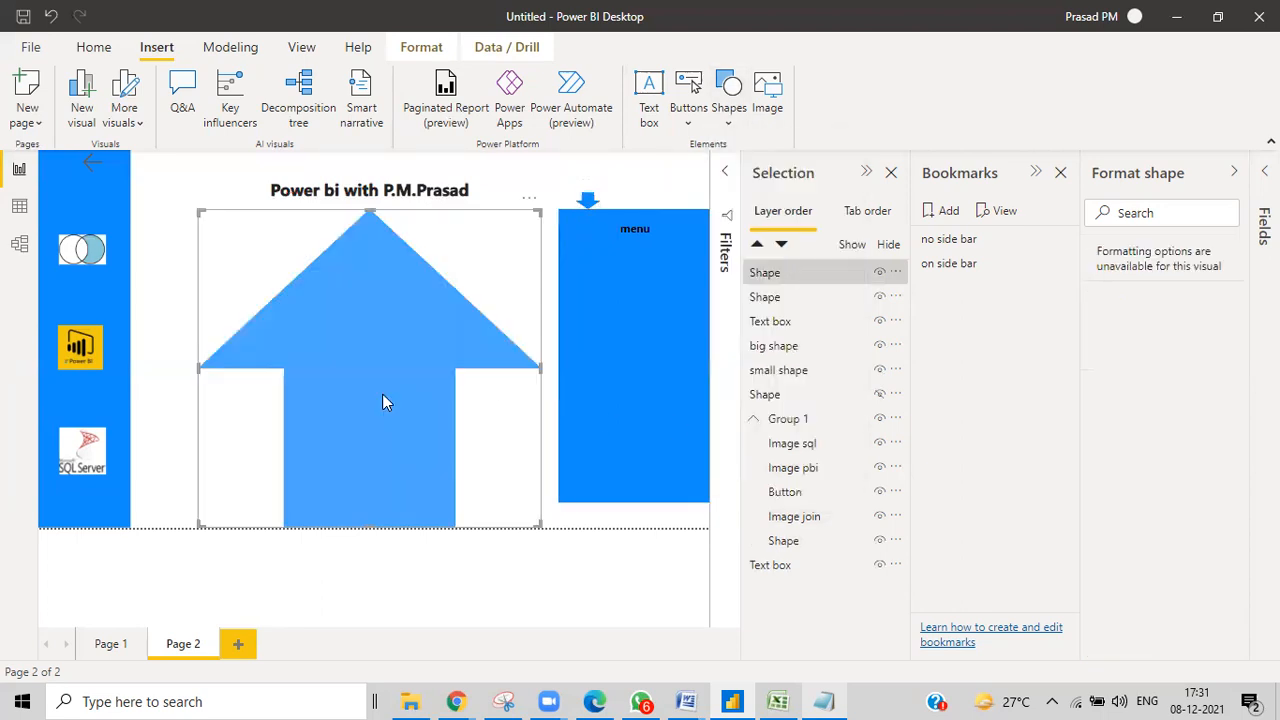
{"action": "left_click_drag", "start_coordinate": [543, 533], "coordinate": [609, 187]}
{"action": "left_click", "coordinate": [476, 287]}
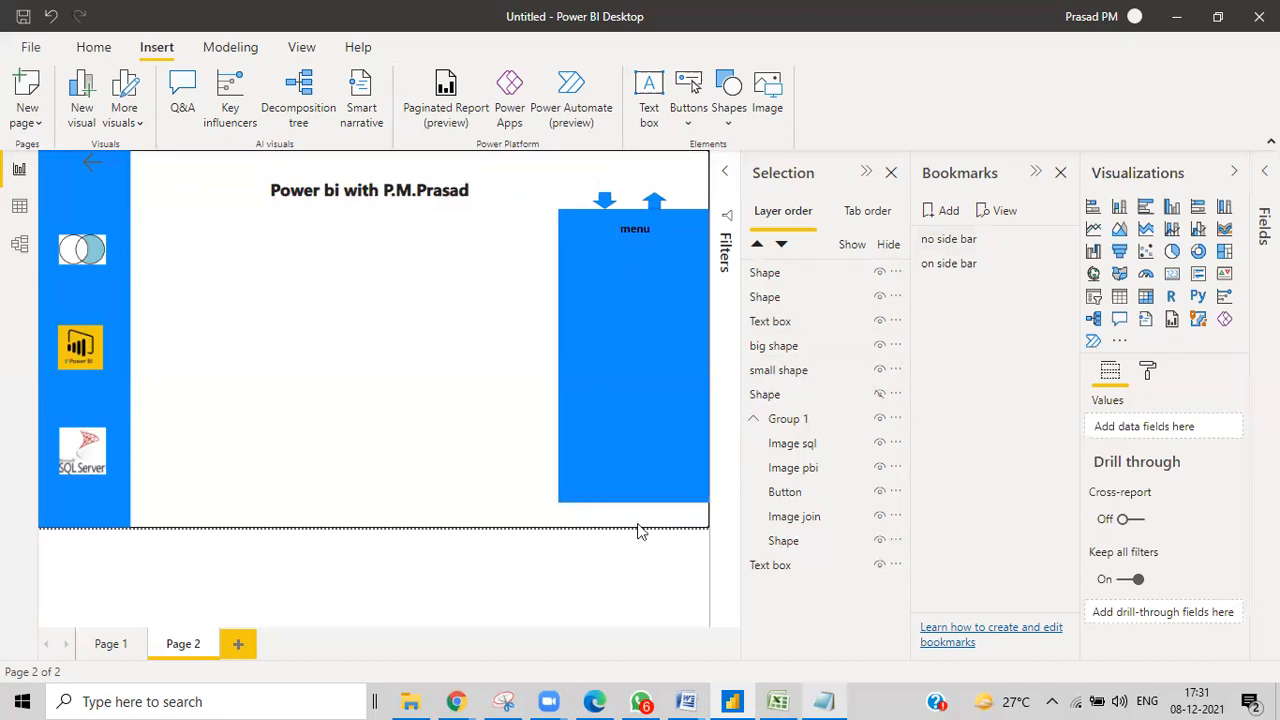
Add a bookmark of the current page and name it 'small menu'.
{"action": "left_click", "coordinate": [940, 214]}
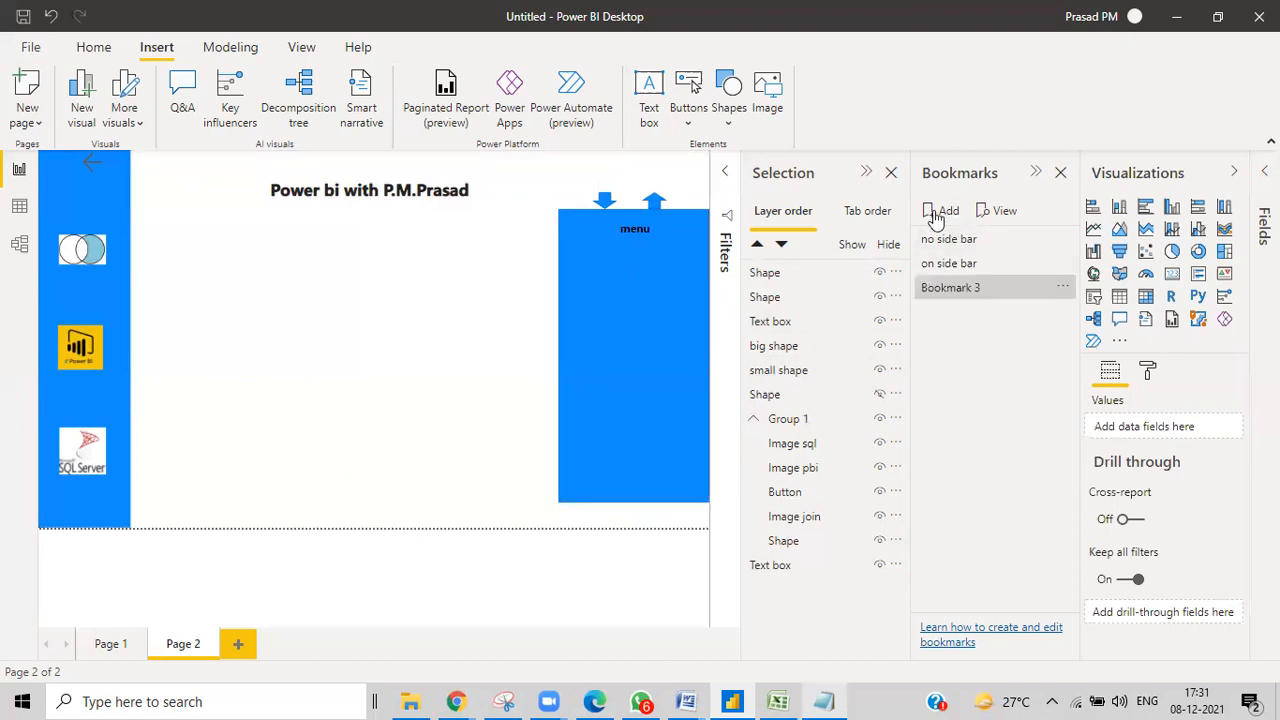
{"action": "double_click", "coordinate": [952, 289]}
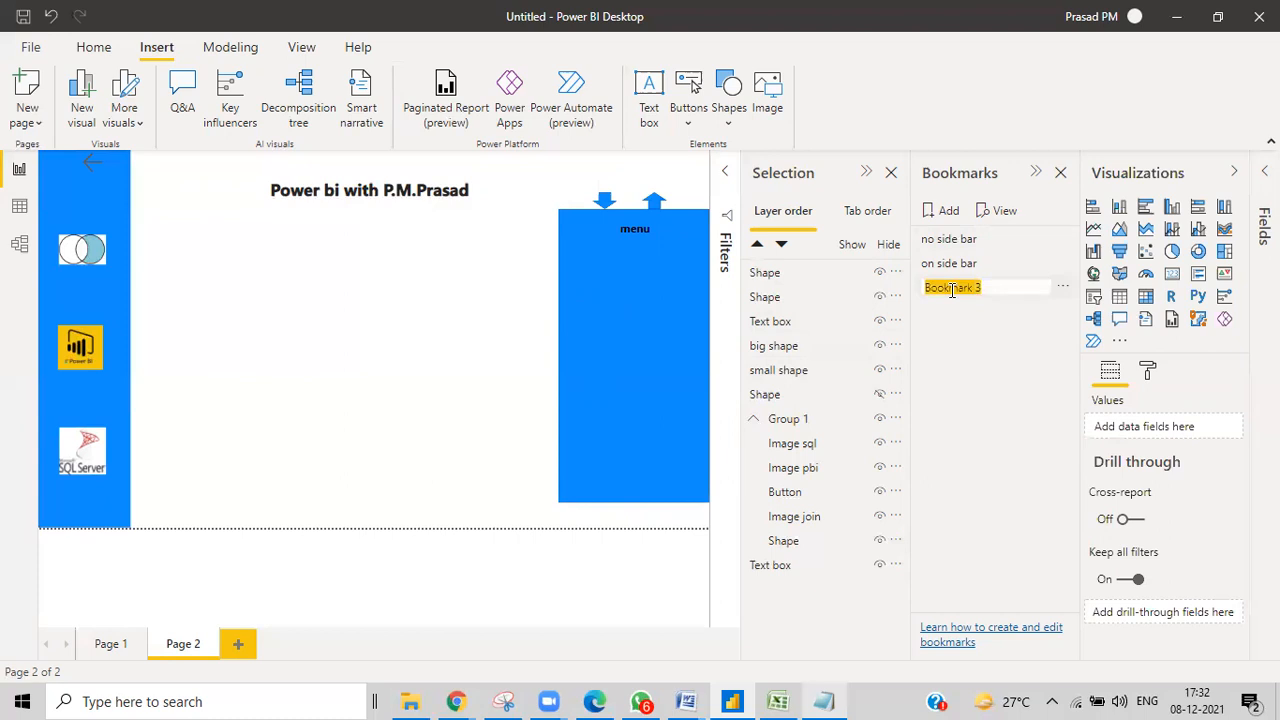
{"action": "key", "text": "BackSpace"}
{"action": "type", "text": "small menu"}
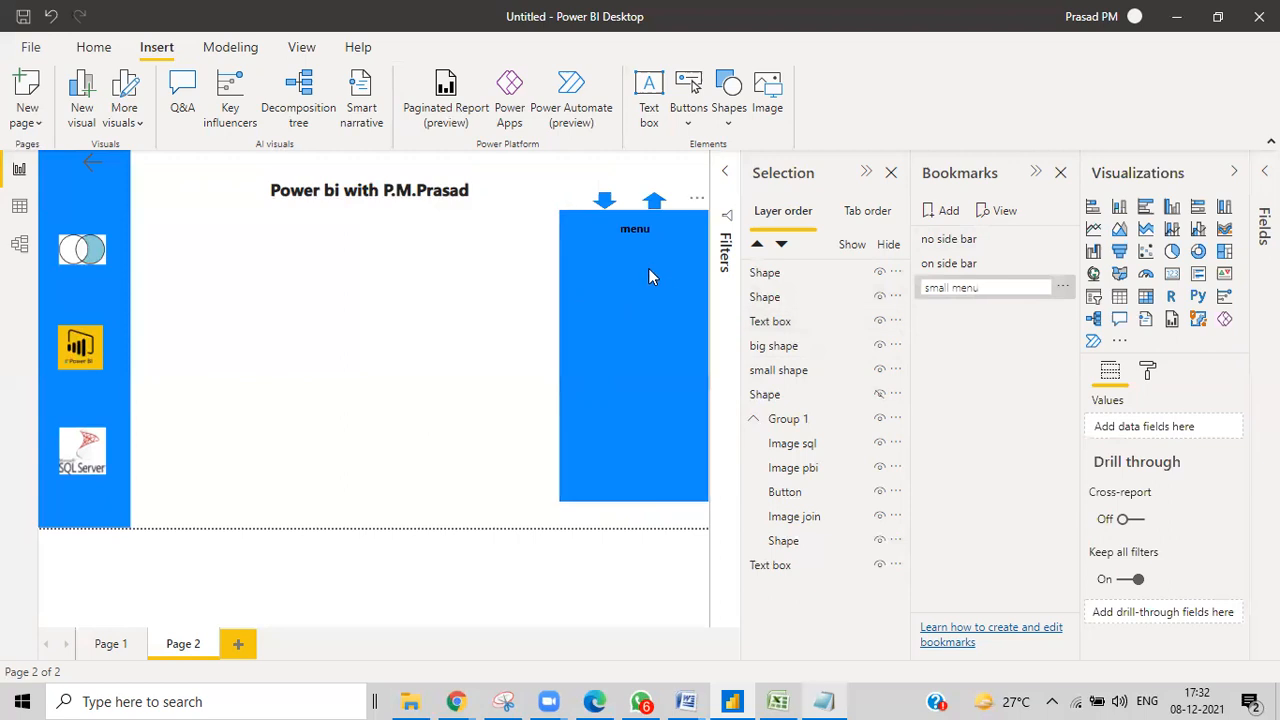
{"action": "left_click", "coordinate": [766, 279]}
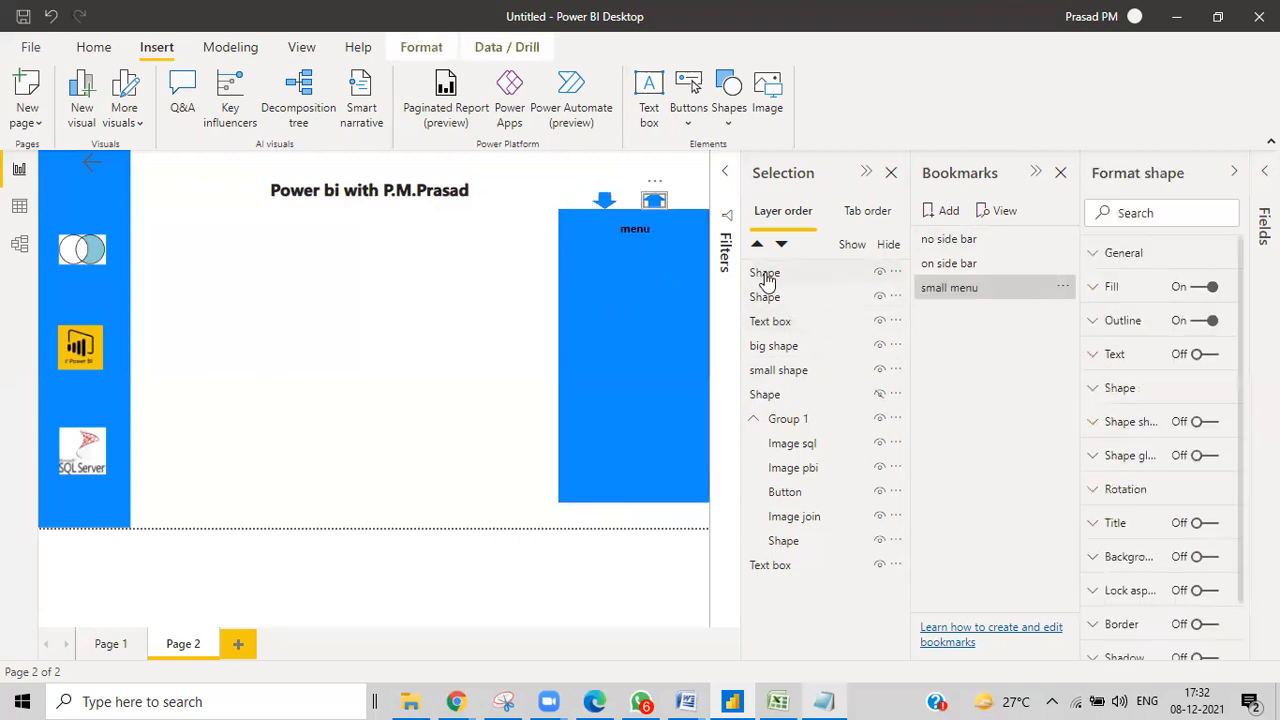
Rename the top arrow's layer to 'up Shape'.
{"action": "double_click", "coordinate": [766, 279]}
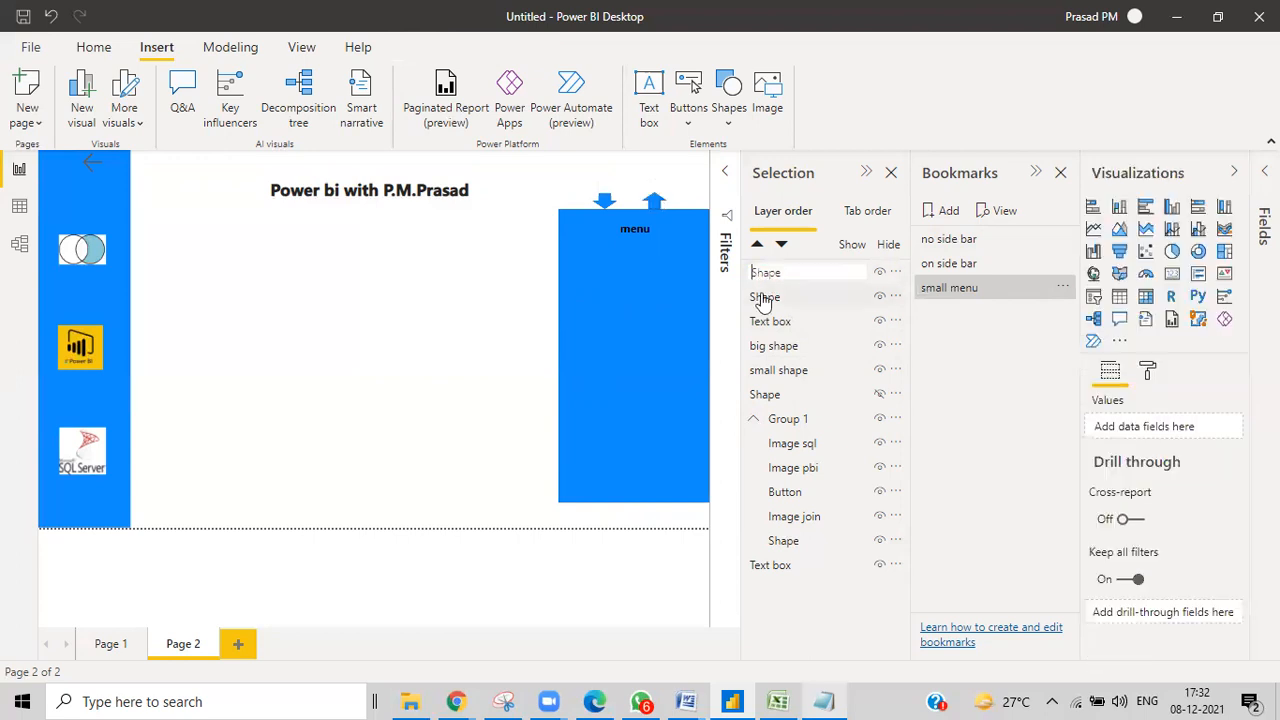
{"action": "type", "text": "up"}
{"action": "key", "text": "Return"}
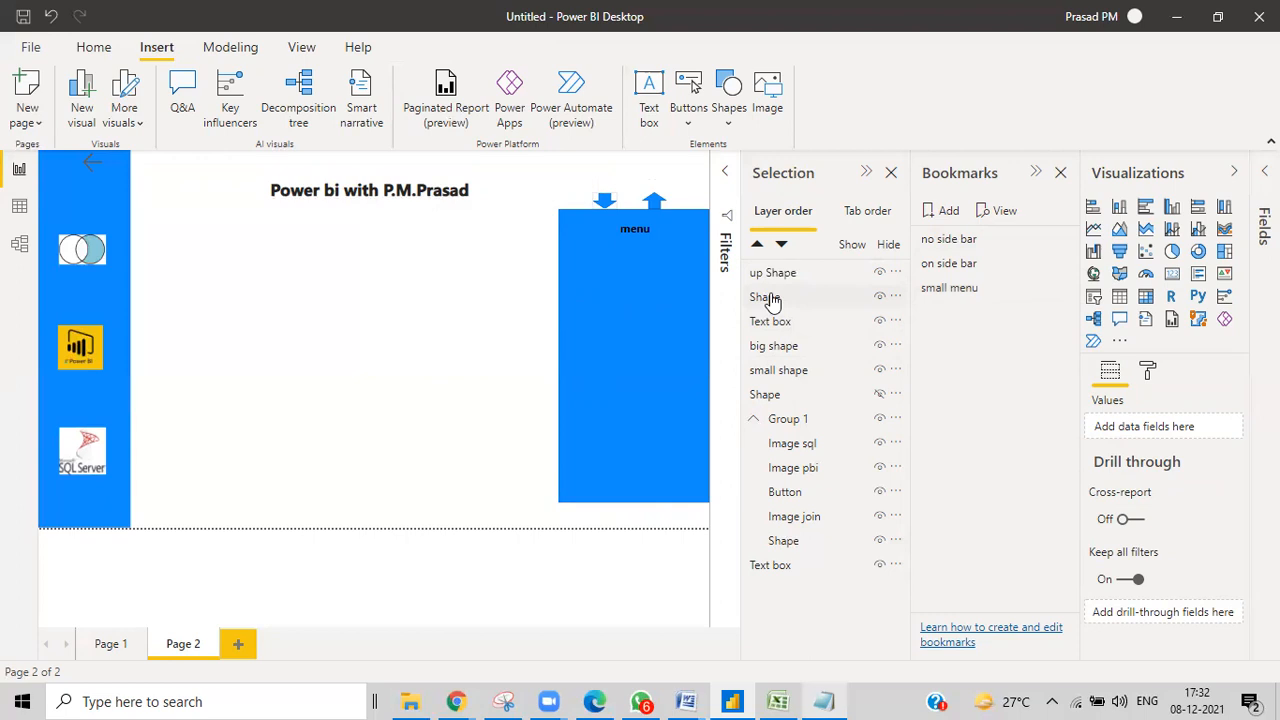
Rename the down arrow's layer to 'down Shape'.
{"action": "left_click", "coordinate": [764, 297]}
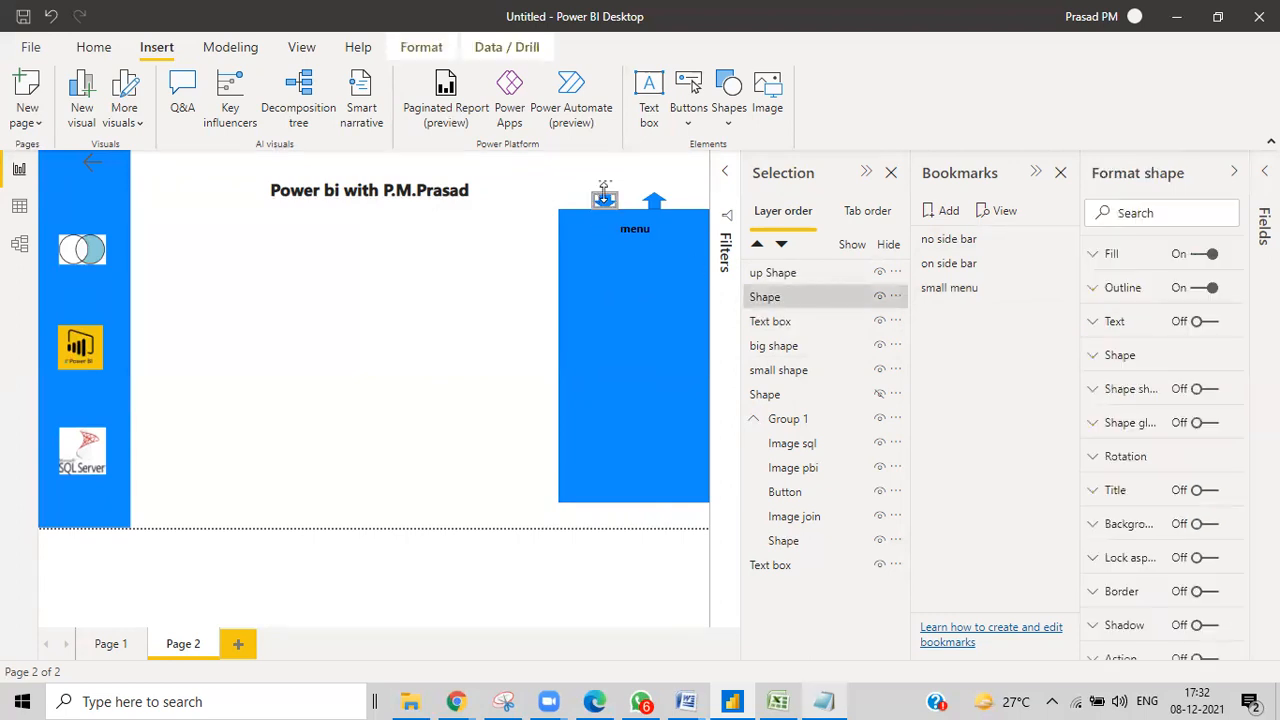
{"action": "double_click", "coordinate": [755, 298]}
{"action": "left_click", "coordinate": [755, 297]}
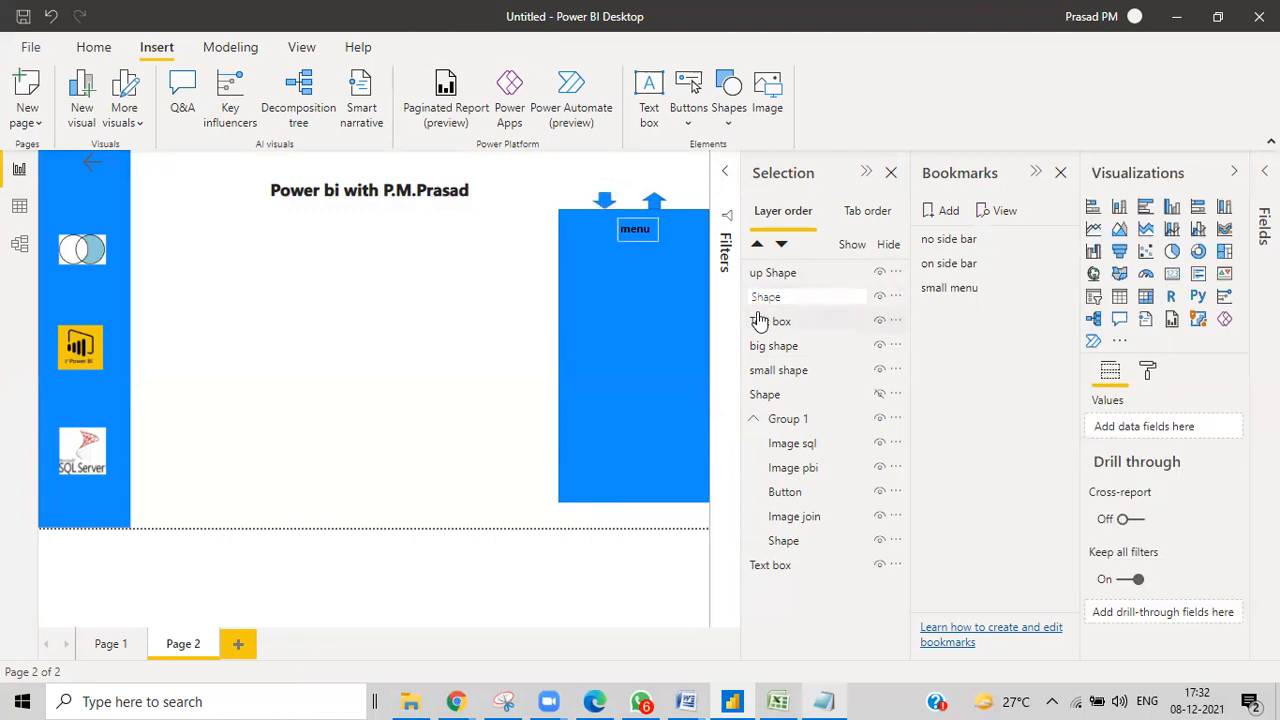
{"action": "type", "text": "up"}
{"action": "key", "text": "BackSpace"}
{"action": "key", "text": "BackSpace"}
{"action": "key", "text": "BackSpace"}
{"action": "type", "text": "down"}
{"action": "key", "text": "Return"}
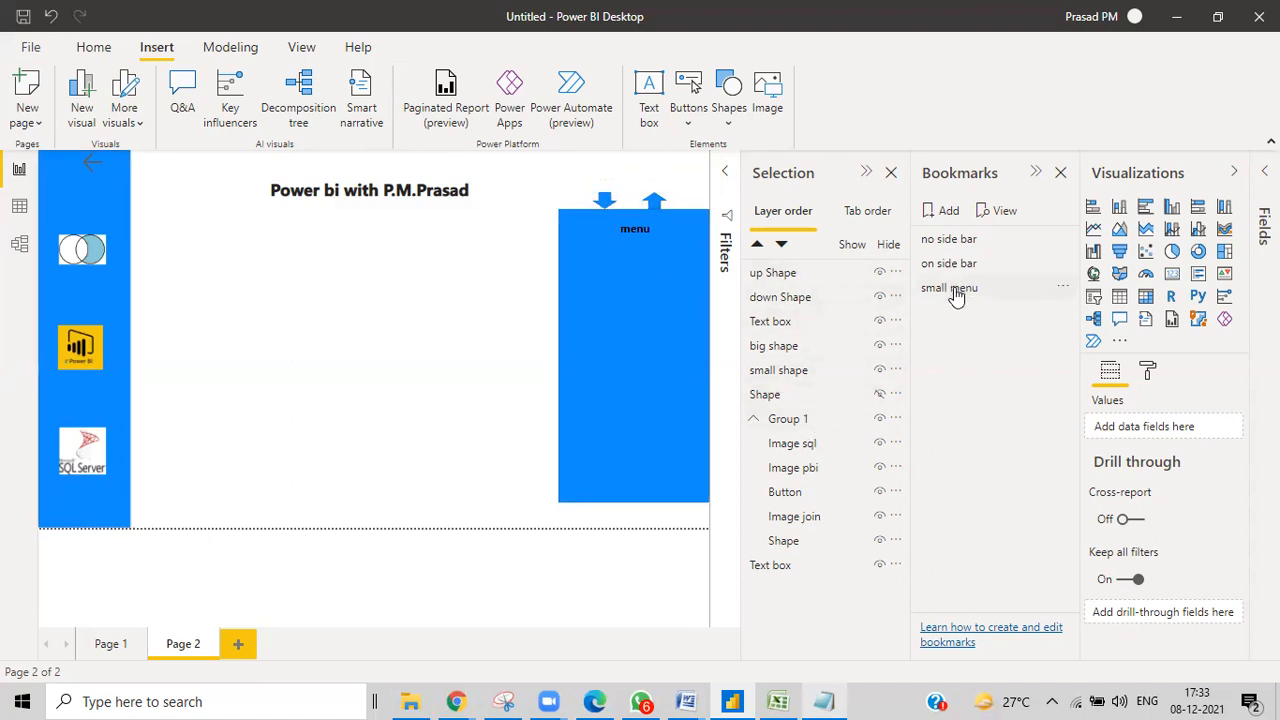
Add a fourth bookmark of the page and name it 'big menu'.
{"action": "left_click", "coordinate": [946, 216]}
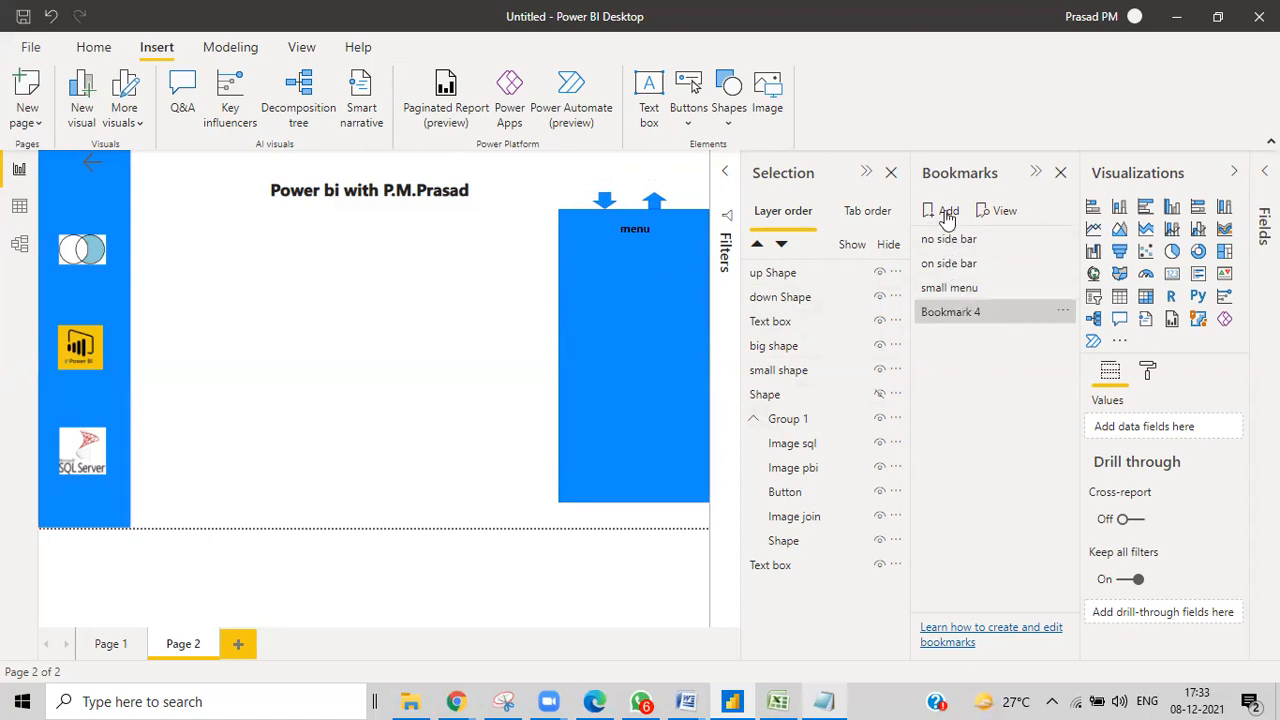
{"action": "double_click", "coordinate": [937, 314]}
{"action": "type", "text": "c"}
{"action": "type", "text": "ig menu"}
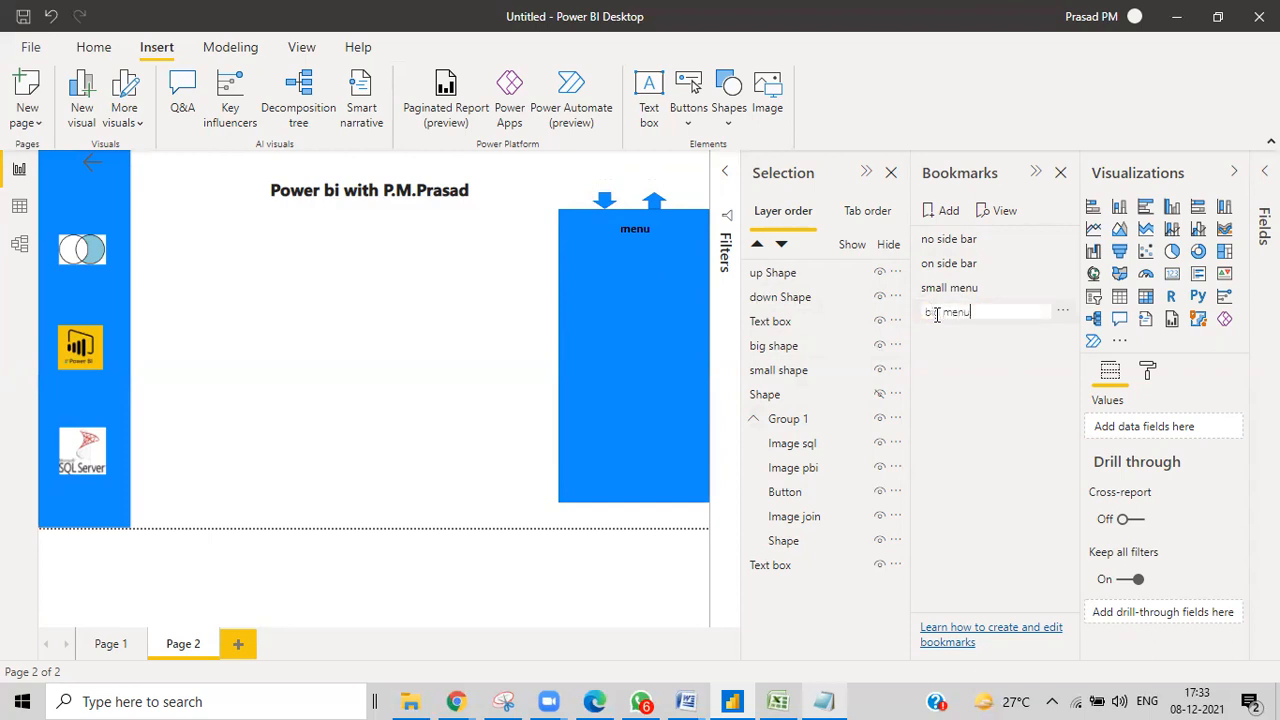
{"action": "key", "text": "Return"}
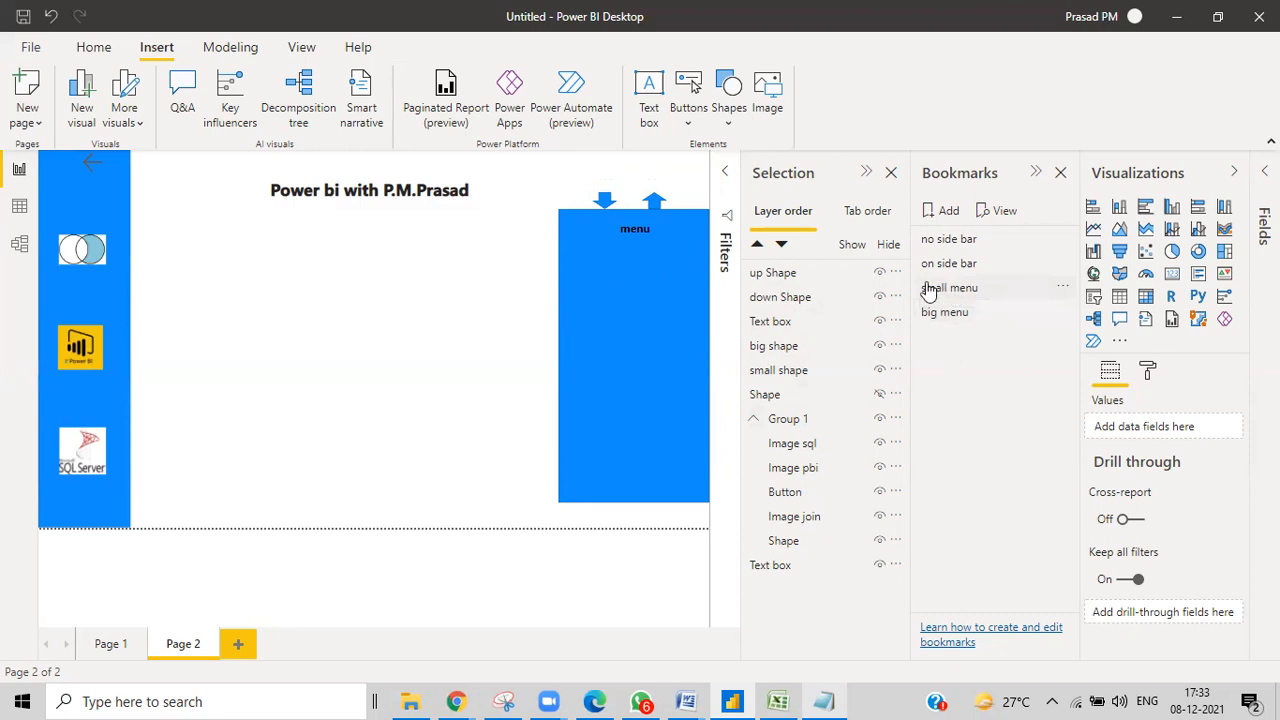
Apply the small menu bookmark and hide the big shape layer.
{"action": "left_click", "coordinate": [958, 289]}
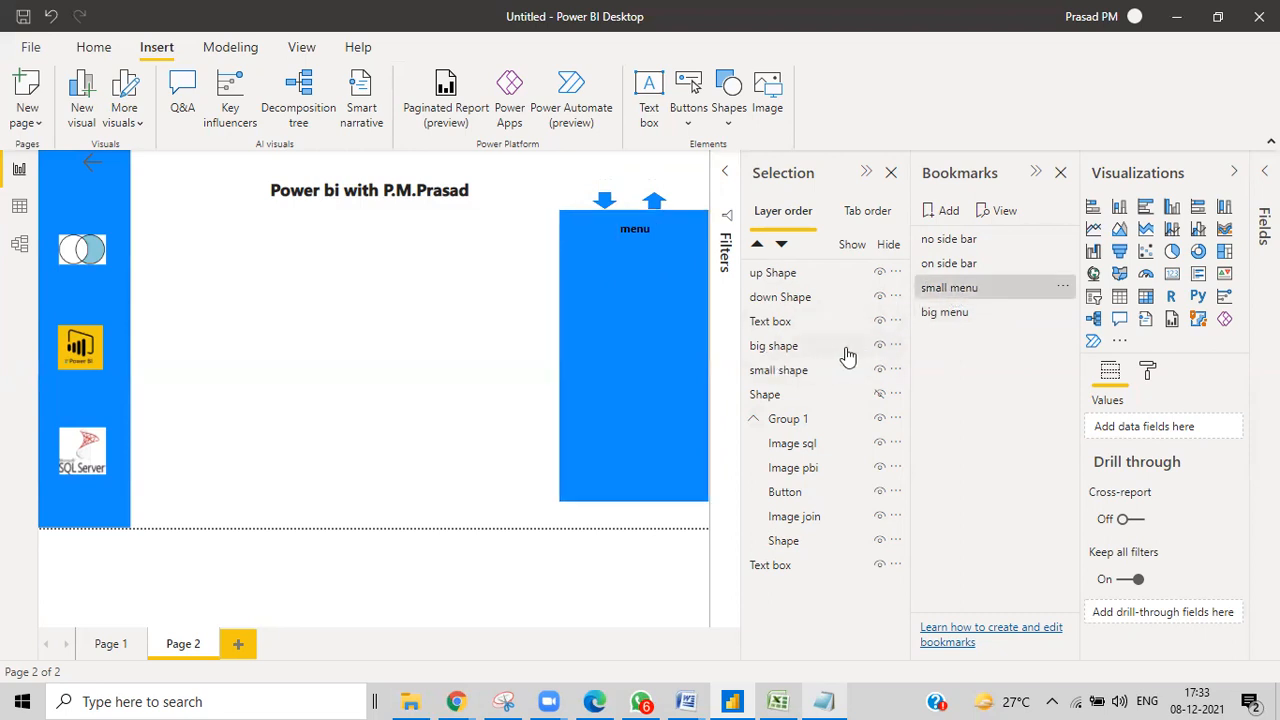
{"action": "left_click", "coordinate": [879, 345]}
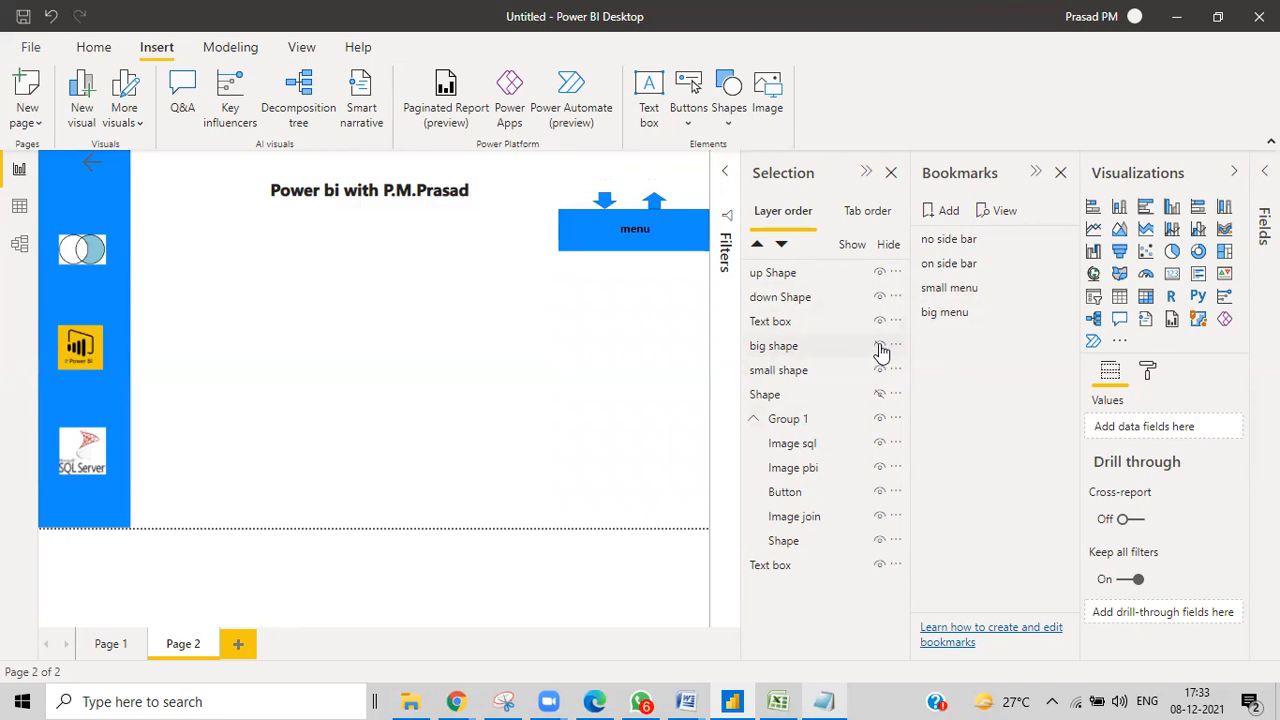
{"action": "left_click", "coordinate": [879, 345]}
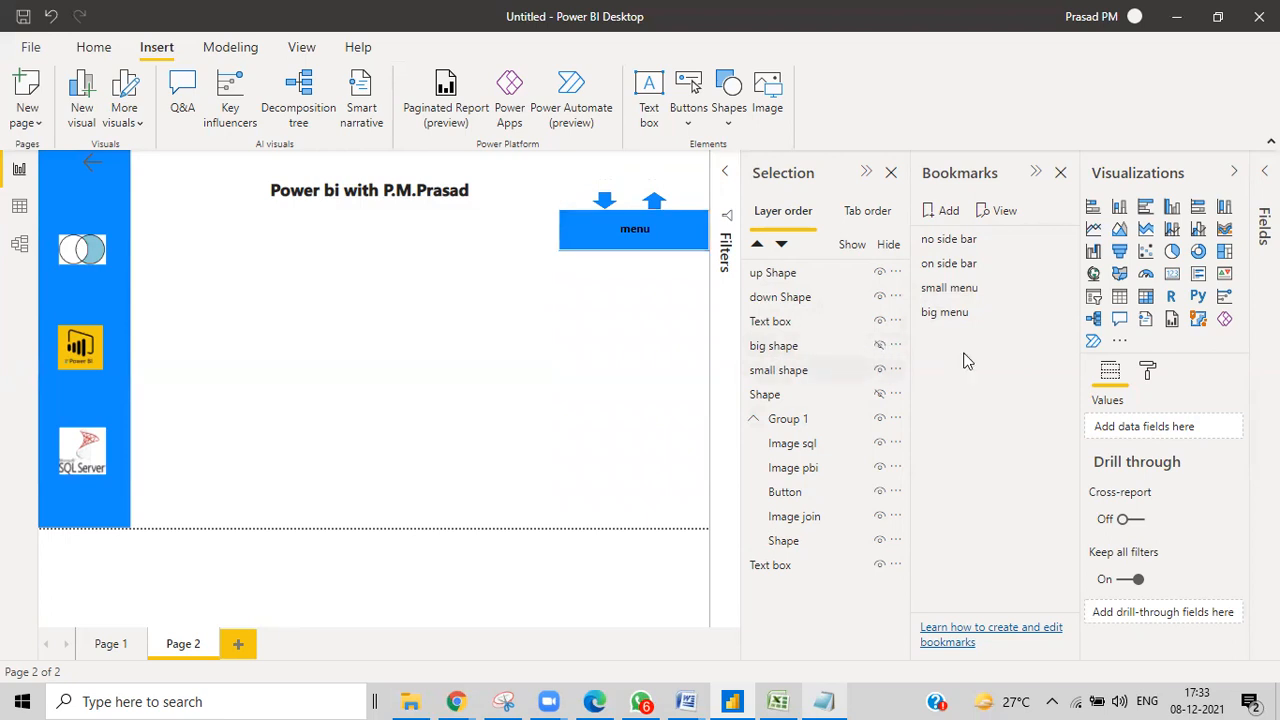
Update the small menu bookmark and limit it to selected visuals.
{"action": "left_click", "coordinate": [1062, 288]}
{"action": "left_click", "coordinate": [1069, 295]}
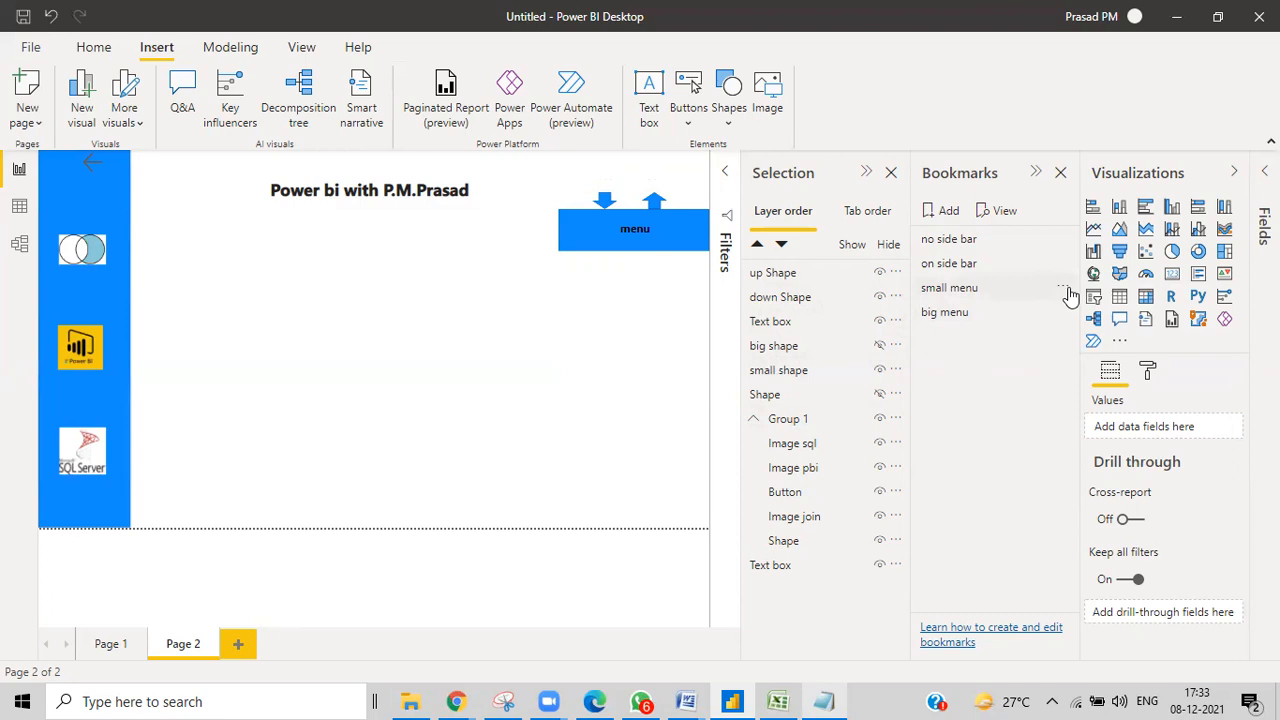
{"action": "left_click", "coordinate": [1069, 296]}
{"action": "left_click", "coordinate": [1090, 489]}
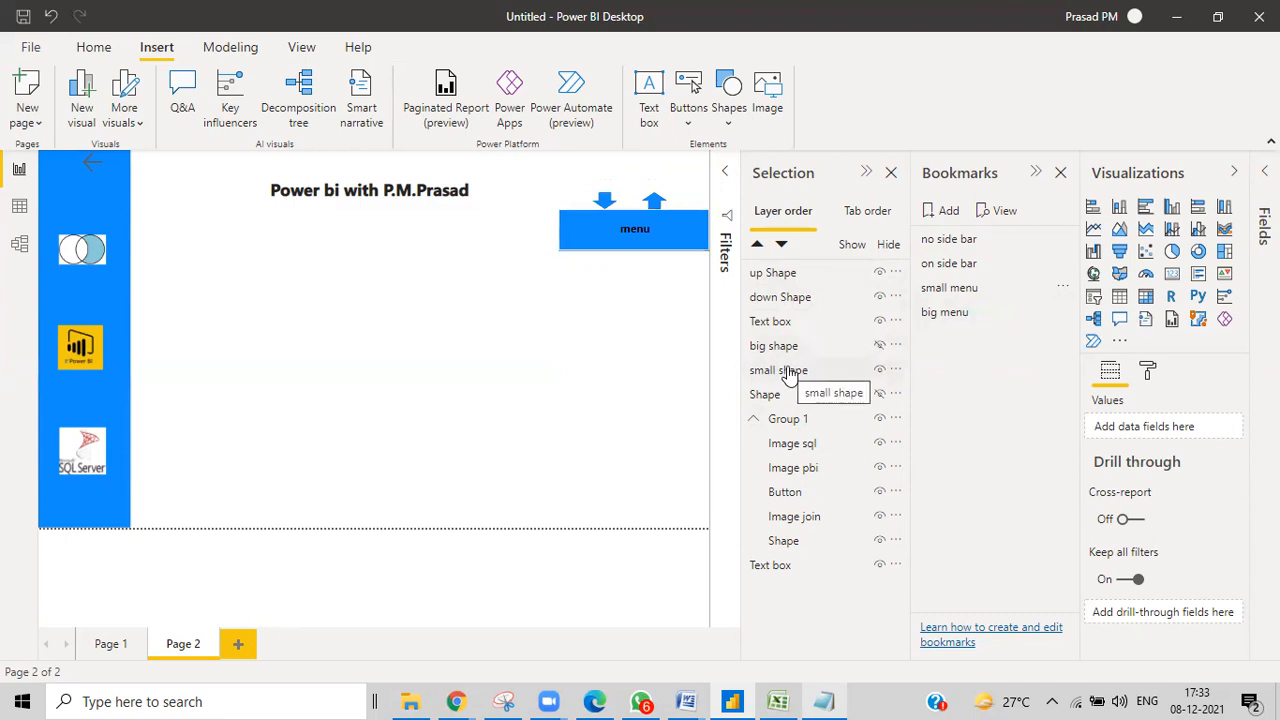
{"action": "left_click", "coordinate": [1060, 288]}
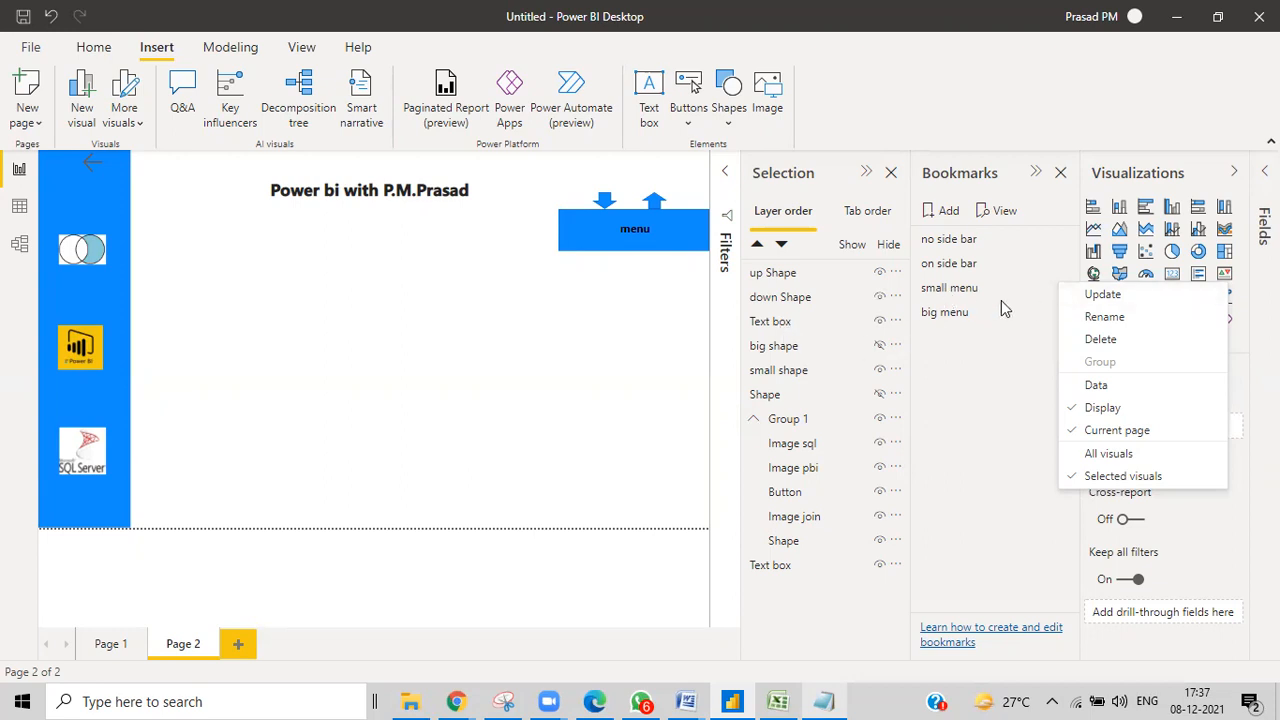
Select only the big shape and small shape layers in the Selection pane.
{"action": "left_click", "coordinate": [775, 372]}
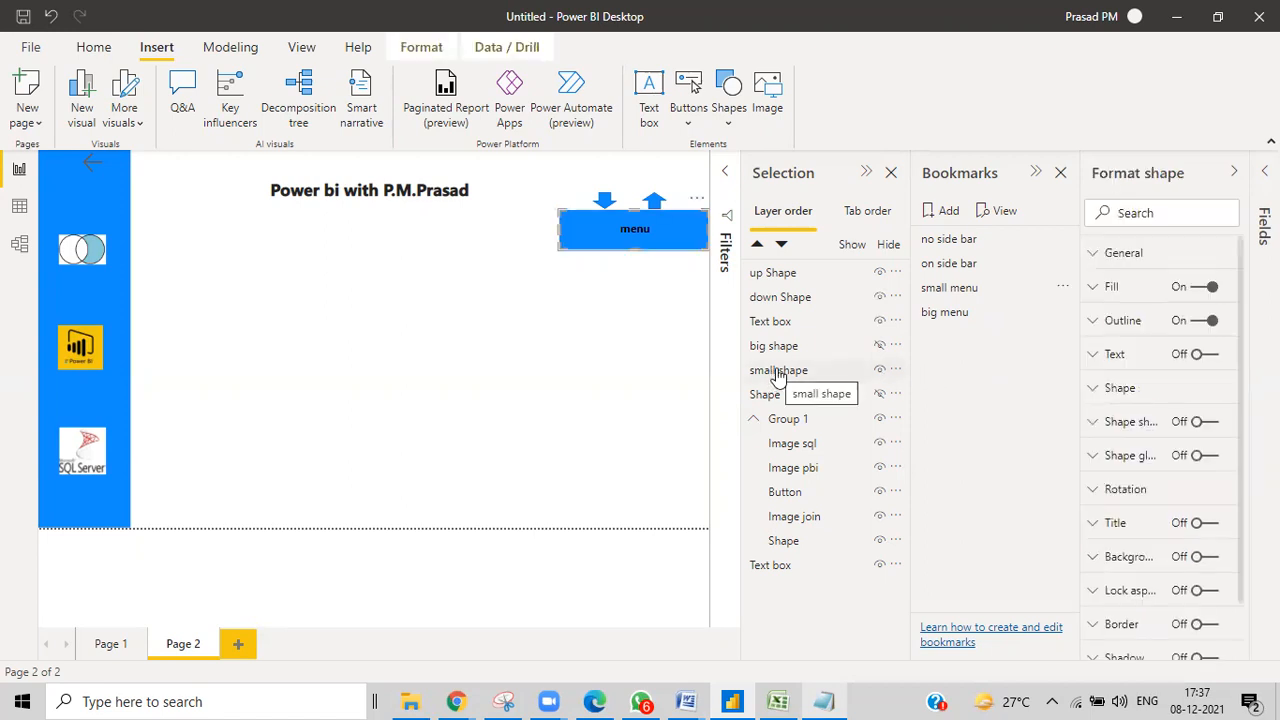
{"action": "left_click", "coordinate": [777, 346]}
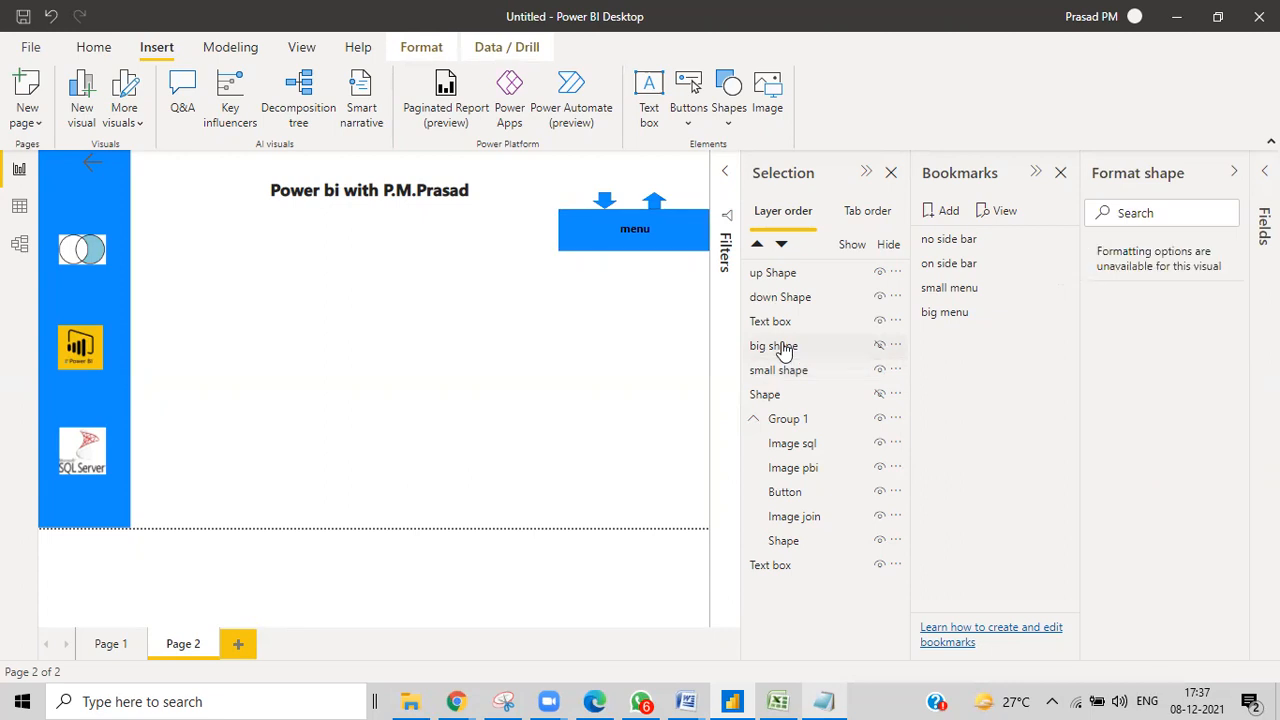
{"action": "left_click", "coordinate": [785, 370], "text": "ctrl"}
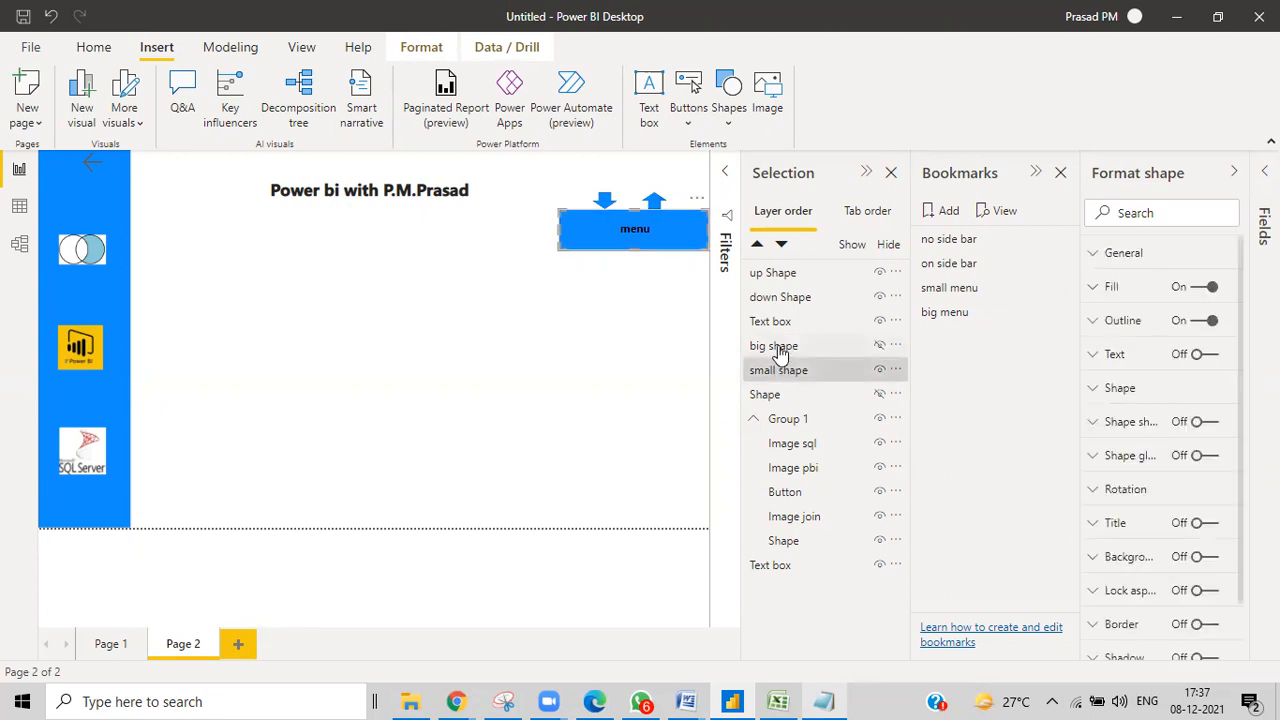
{"action": "left_click", "coordinate": [767, 302], "text": "ctrl"}
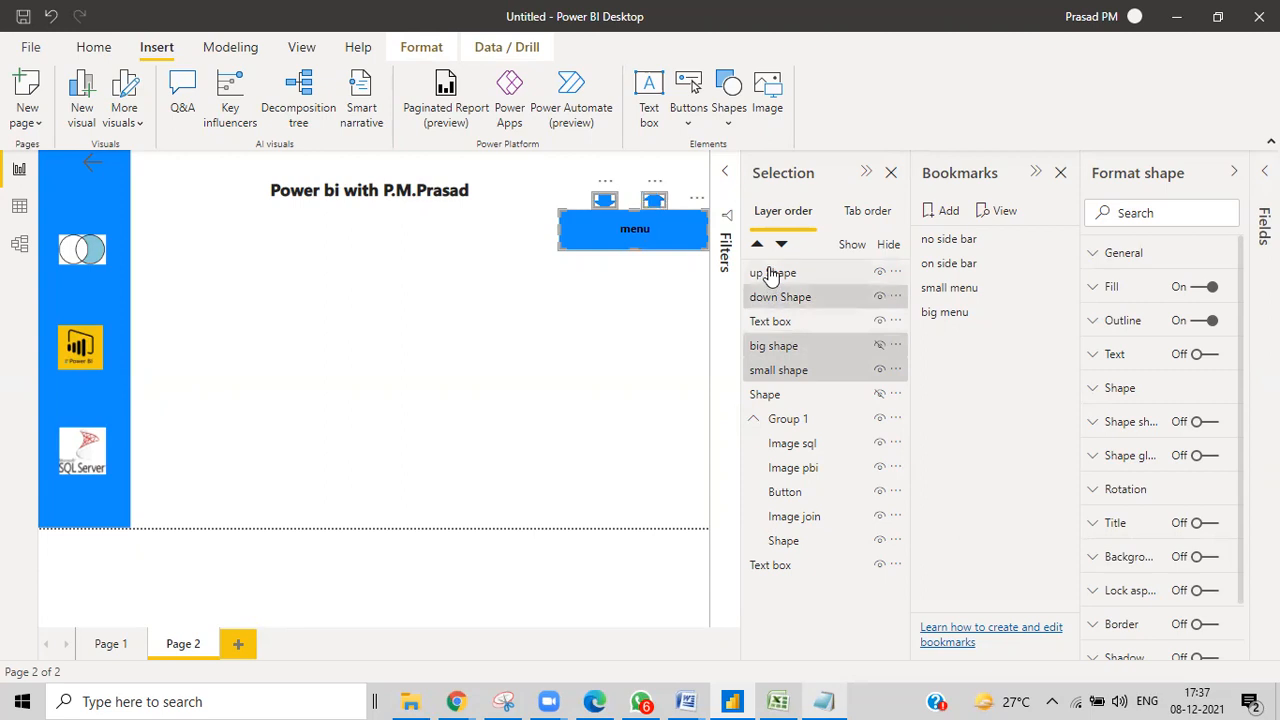
{"action": "left_click", "coordinate": [770, 274], "text": "ctrl"}
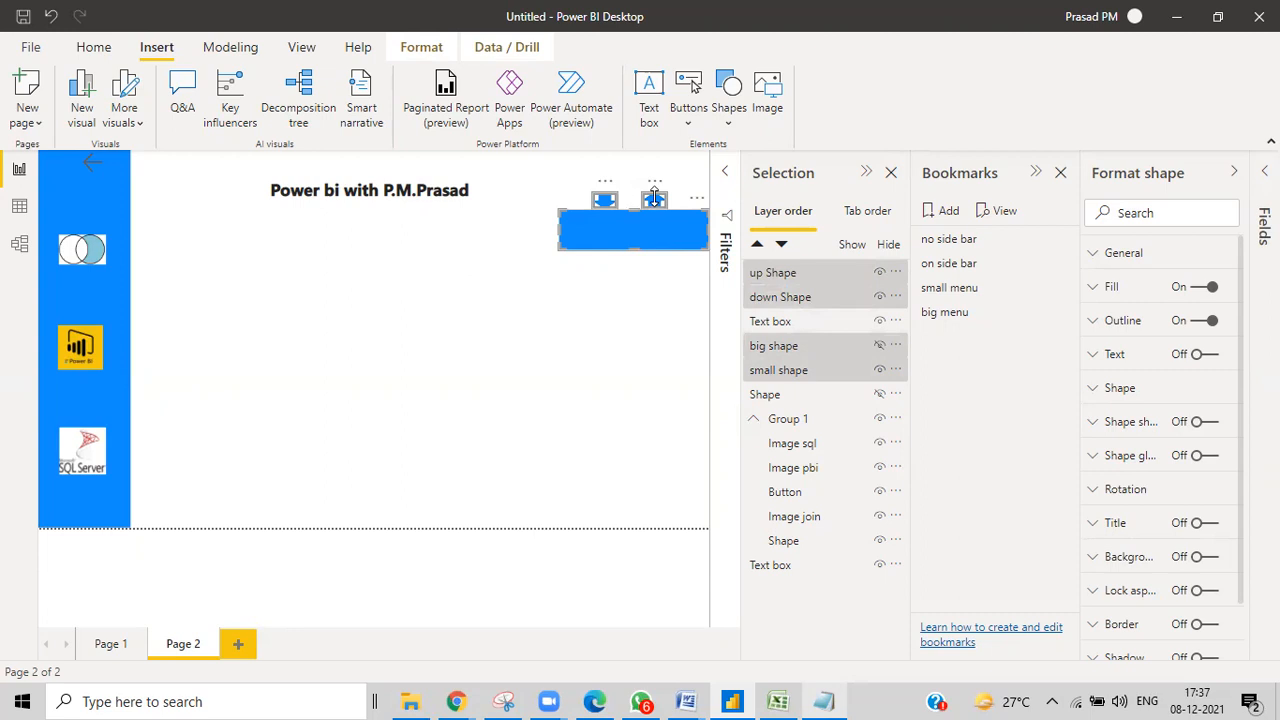
{"action": "left_click", "coordinate": [780, 276], "text": "ctrl"}
{"action": "left_click", "coordinate": [778, 299], "text": "ctrl"}
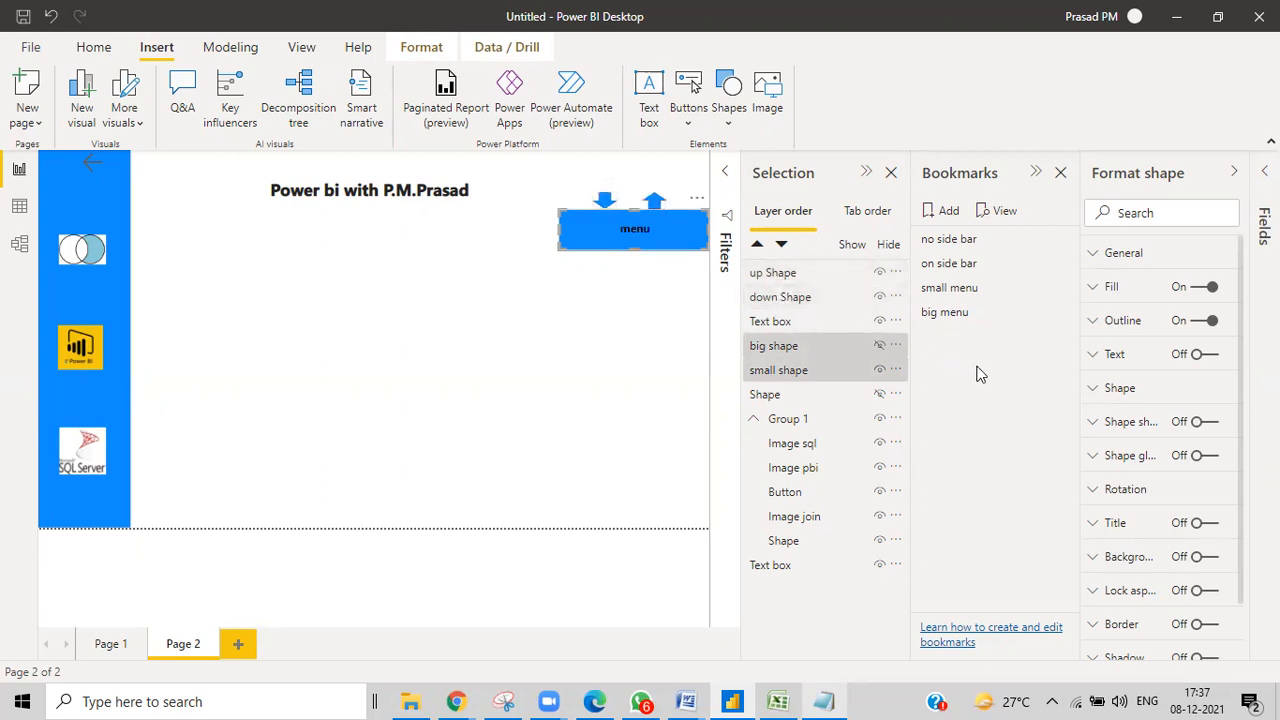
{"action": "left_click", "coordinate": [786, 355]}
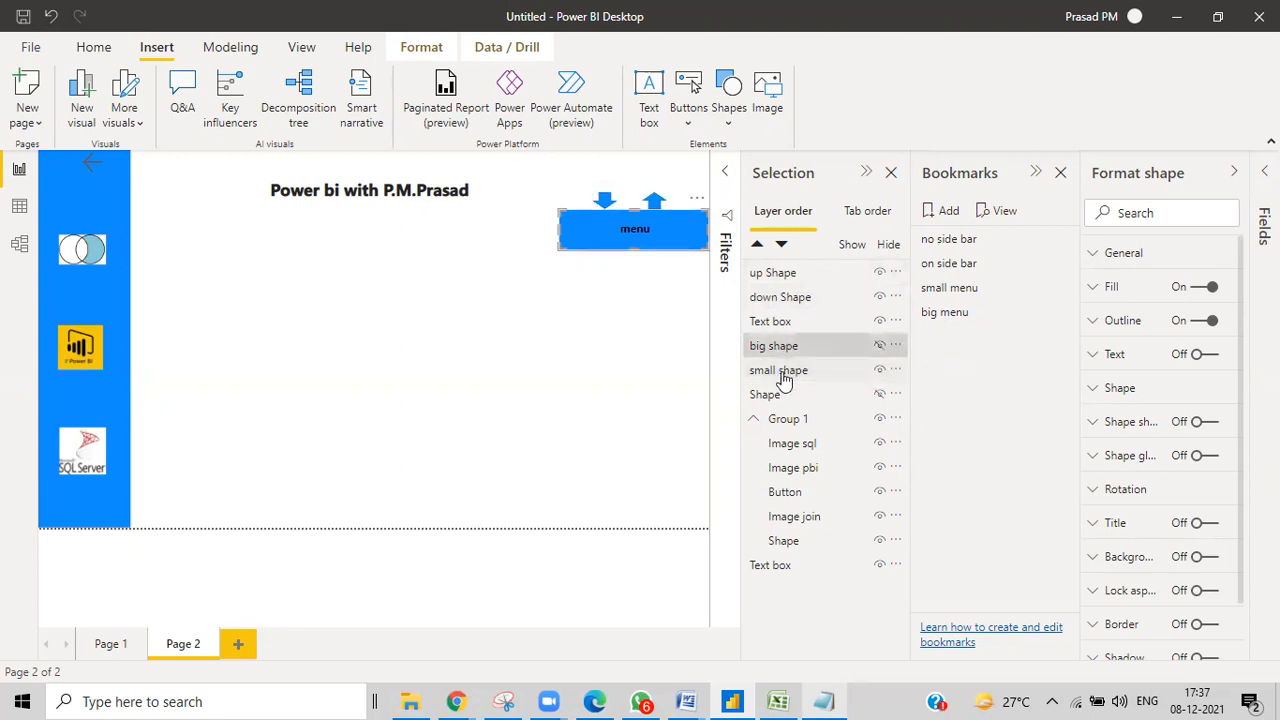
{"action": "left_click", "coordinate": [784, 372], "text": "ctrl"}
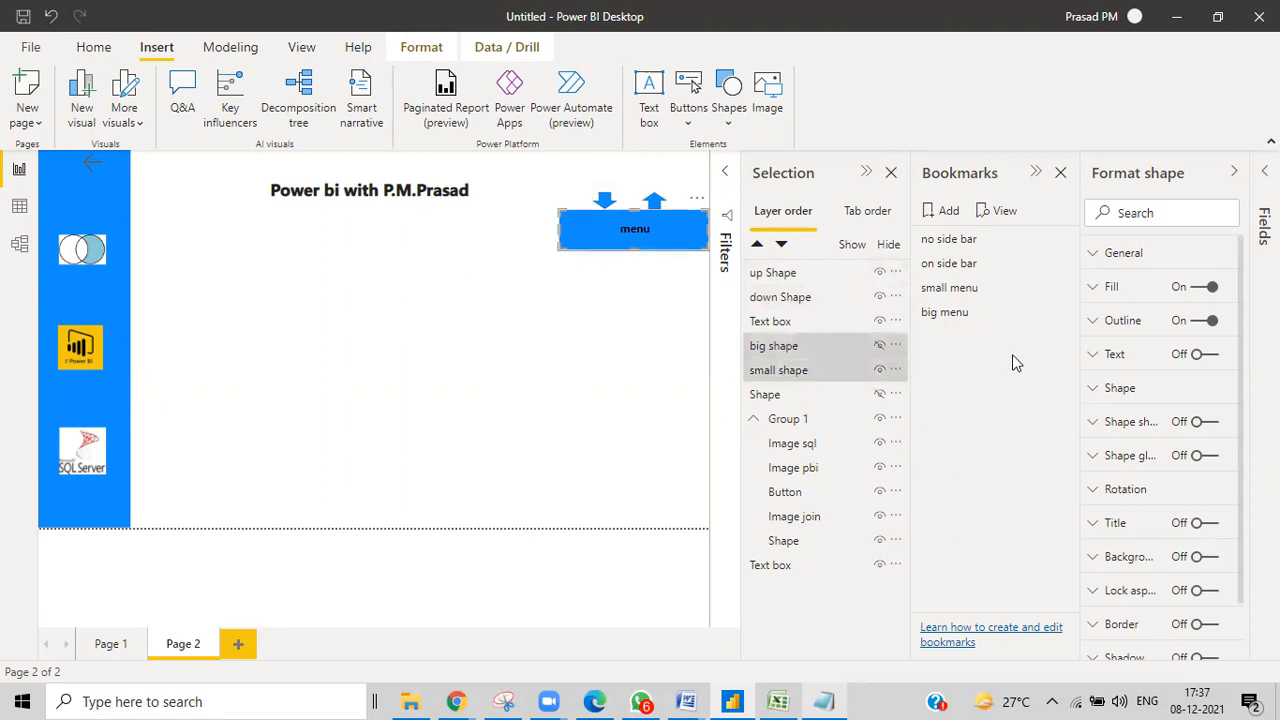
Update the small menu bookmark, then hide the big shape layer.
{"action": "left_click", "coordinate": [1061, 290]}
{"action": "left_click", "coordinate": [1108, 297]}
{"action": "left_click", "coordinate": [879, 345]}
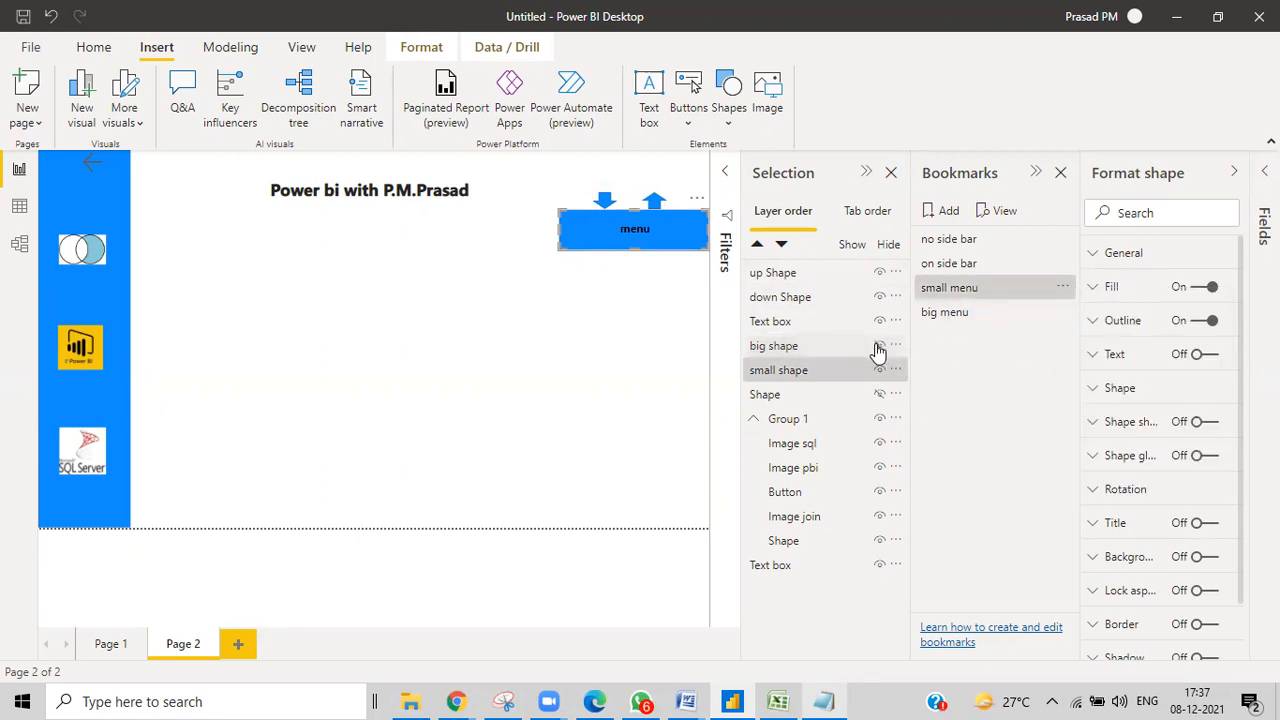
Apply the big menu bookmark and select the big shape and small shape layers.
{"action": "left_click", "coordinate": [945, 313]}
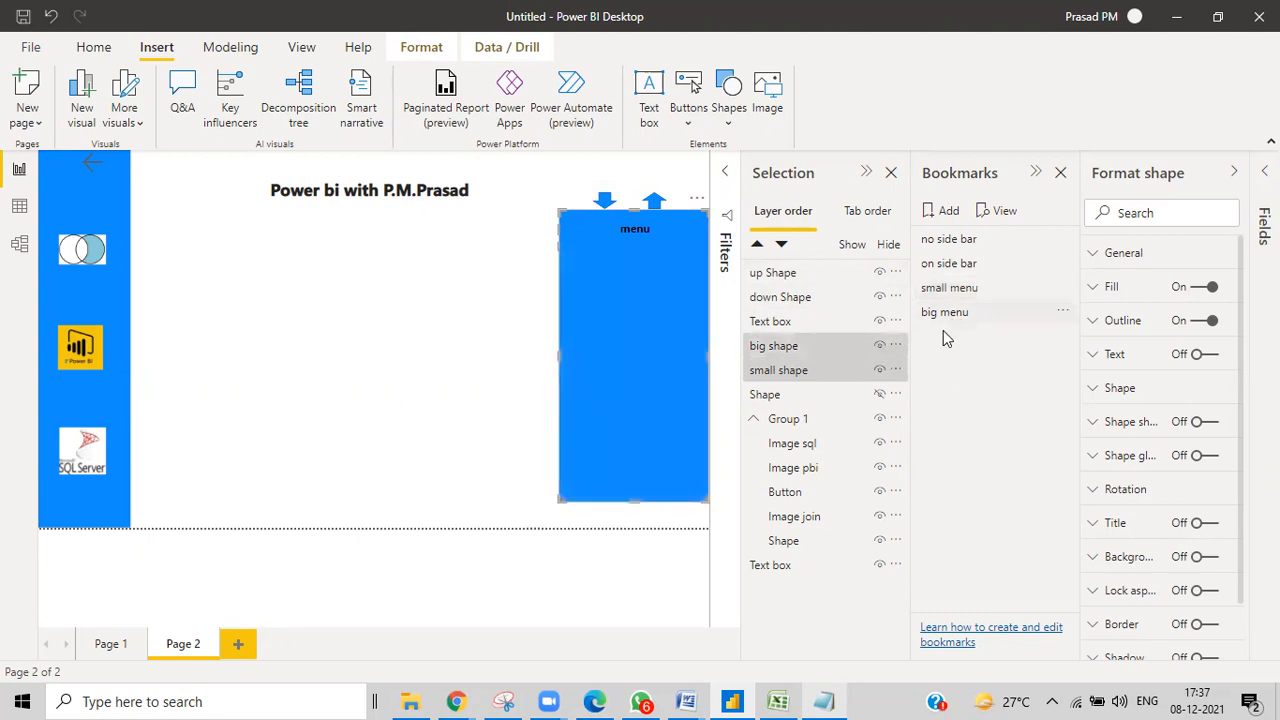
{"action": "left_click", "coordinate": [840, 352]}
{"action": "left_click", "coordinate": [840, 352]}
{"action": "left_click", "coordinate": [881, 371]}
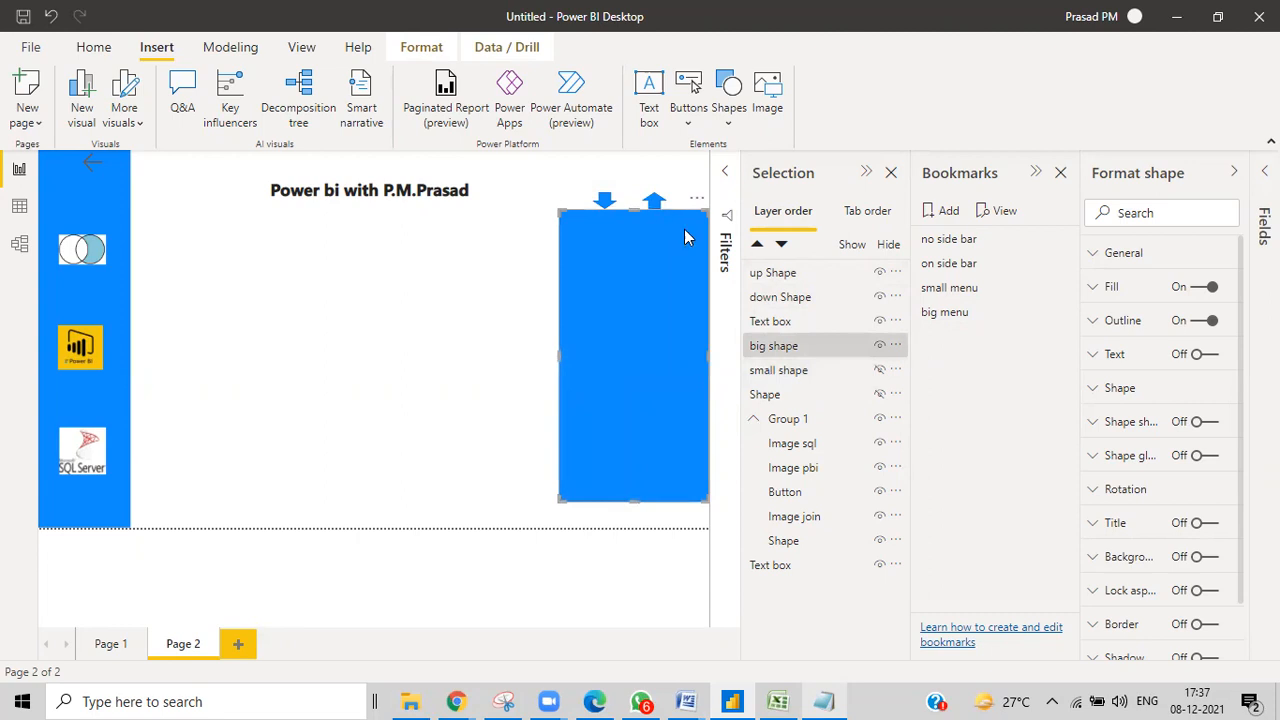
{"action": "left_click", "coordinate": [881, 370]}
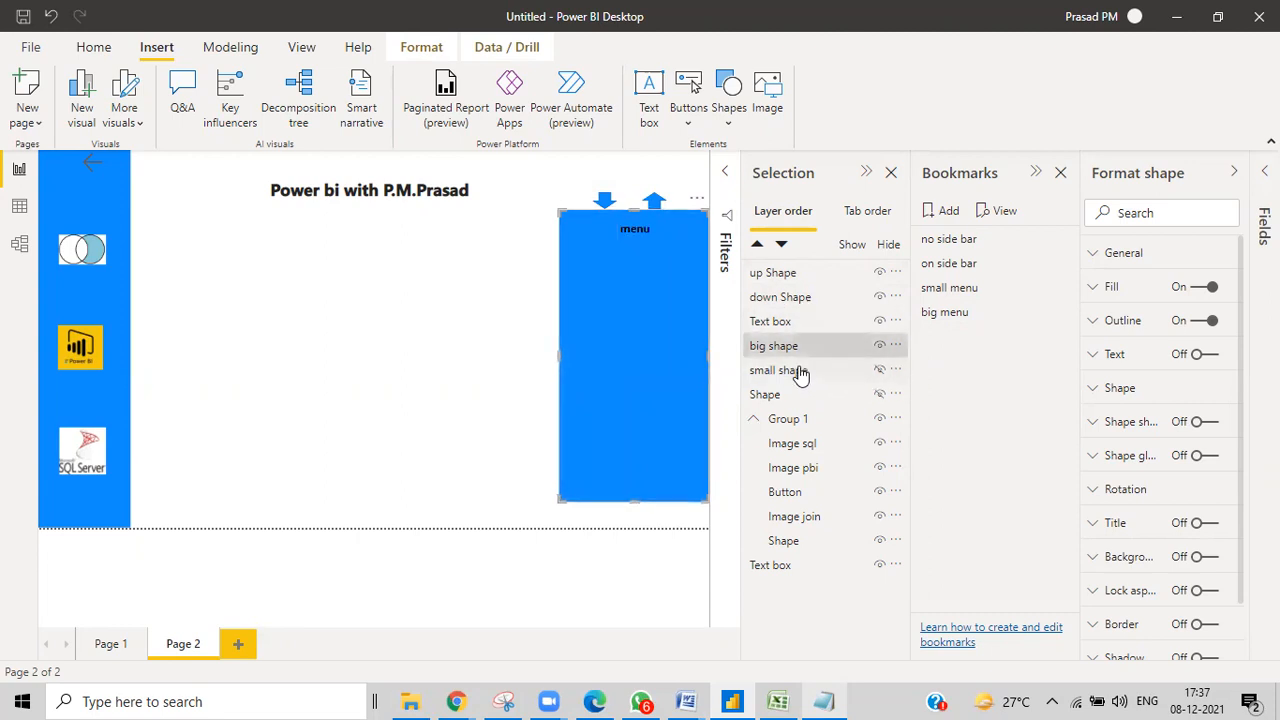
{"action": "left_click", "coordinate": [800, 370]}
{"action": "left_click", "coordinate": [835, 350], "text": "ctrl"}
Set the big menu bookmark to skip Data and use Selected visuals, then update it.
{"action": "left_click", "coordinate": [1063, 314]}
{"action": "left_click", "coordinate": [1082, 413]}
{"action": "left_click", "coordinate": [1069, 316]}
{"action": "left_click", "coordinate": [1085, 507]}
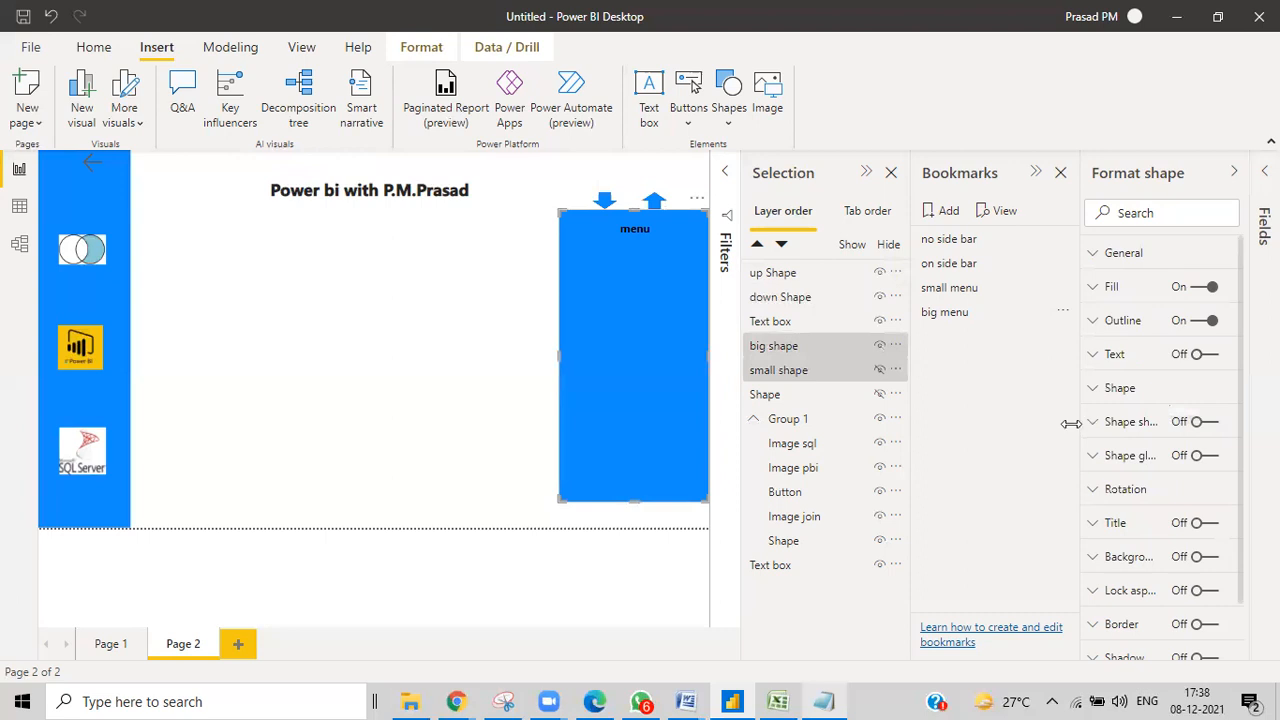
{"action": "left_click", "coordinate": [1057, 312]}
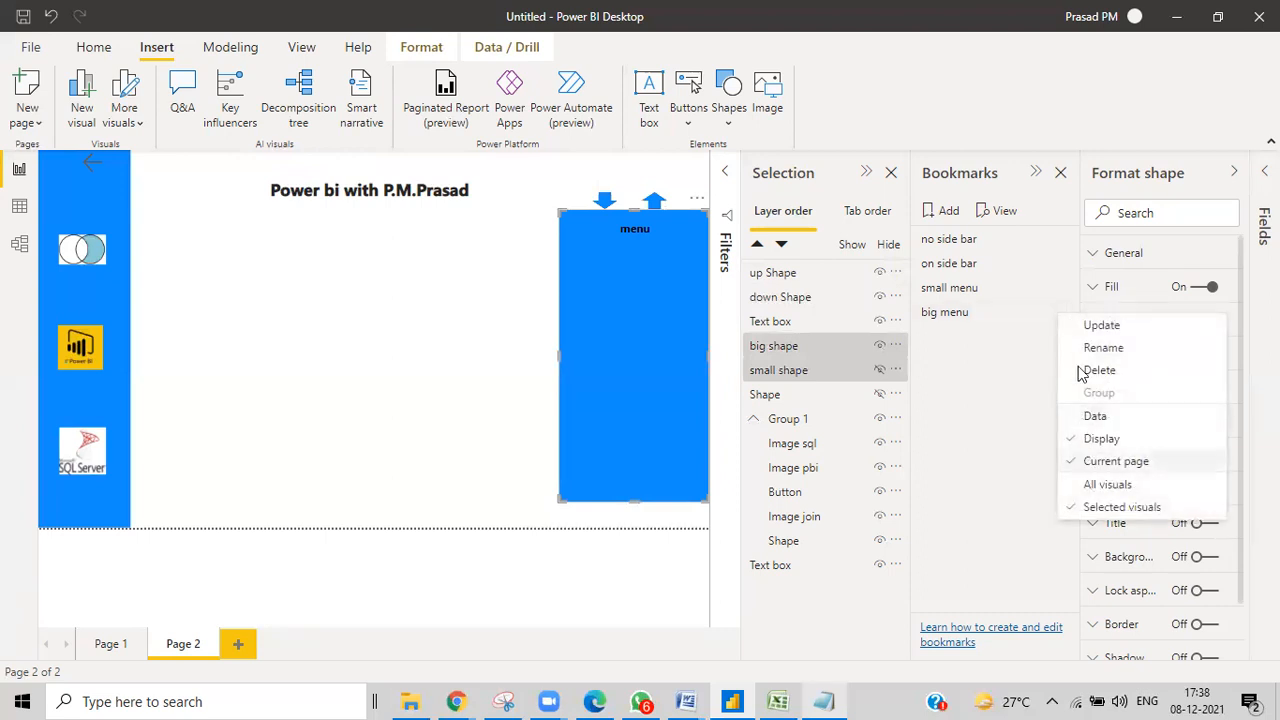
{"action": "left_click", "coordinate": [1076, 326]}
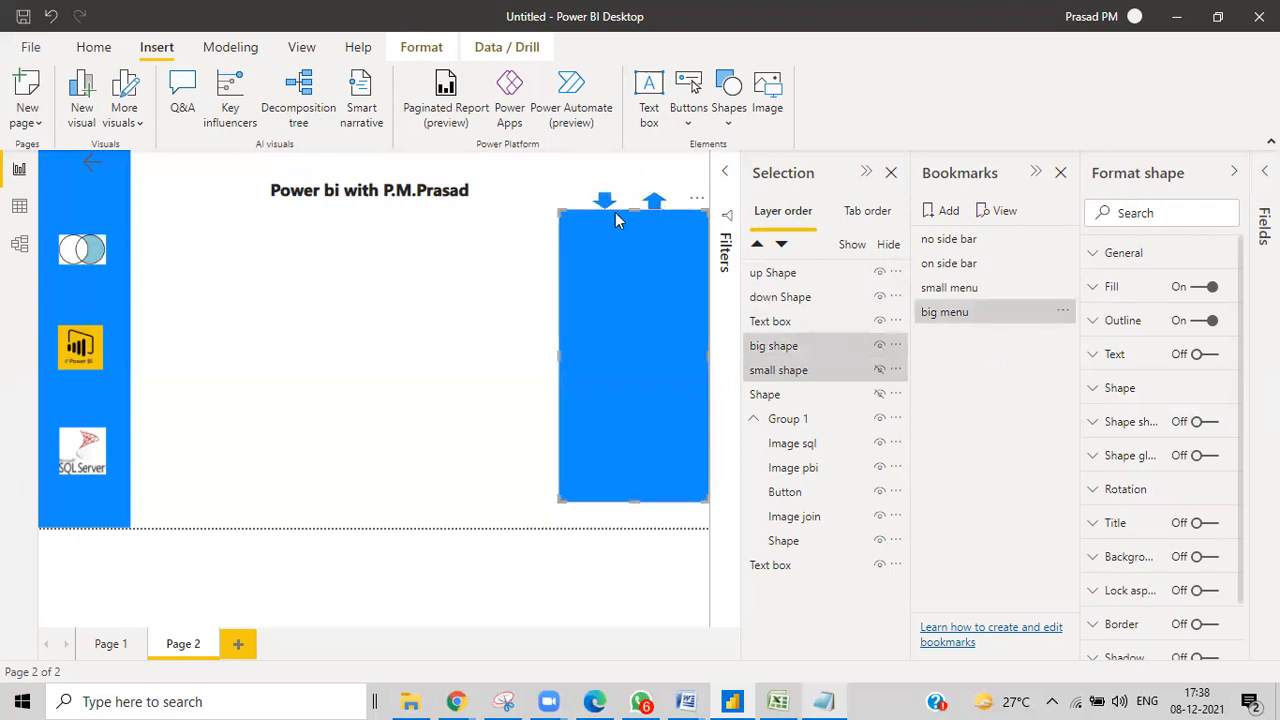
Test by switching between the big menu, small menu and big menu bookmarks.
{"action": "left_click", "coordinate": [958, 311]}
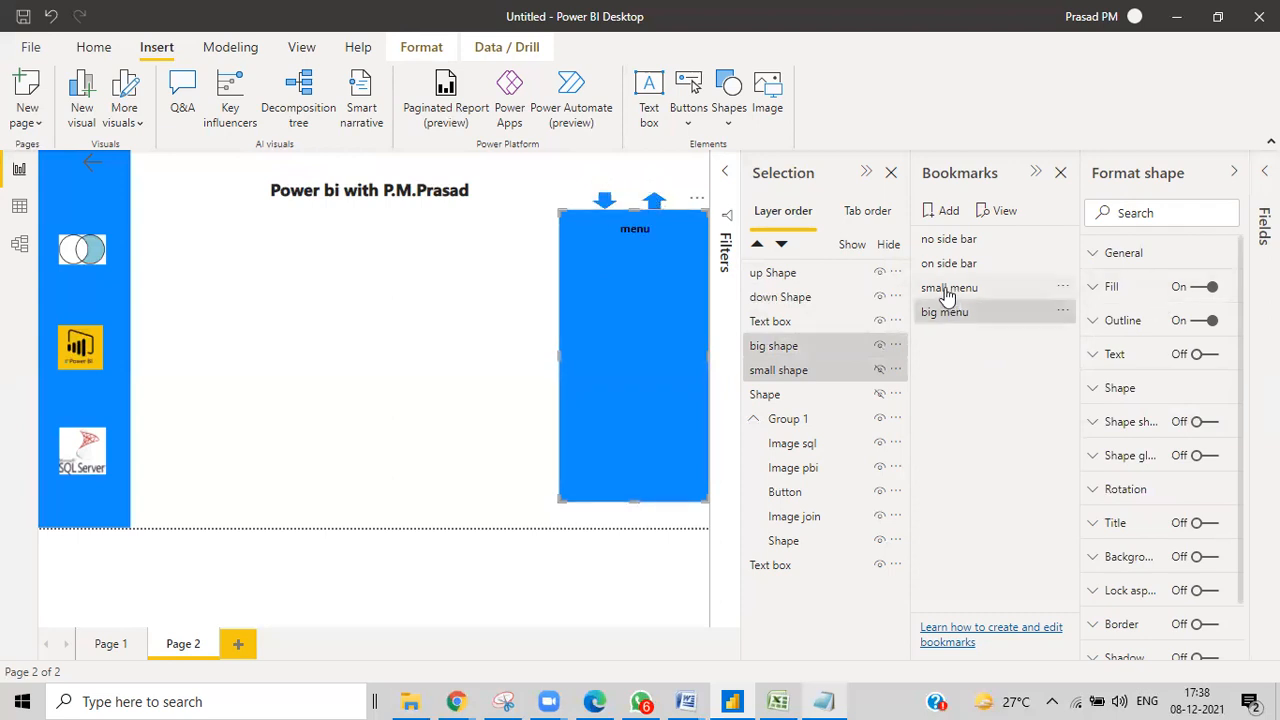
{"action": "left_click", "coordinate": [947, 290]}
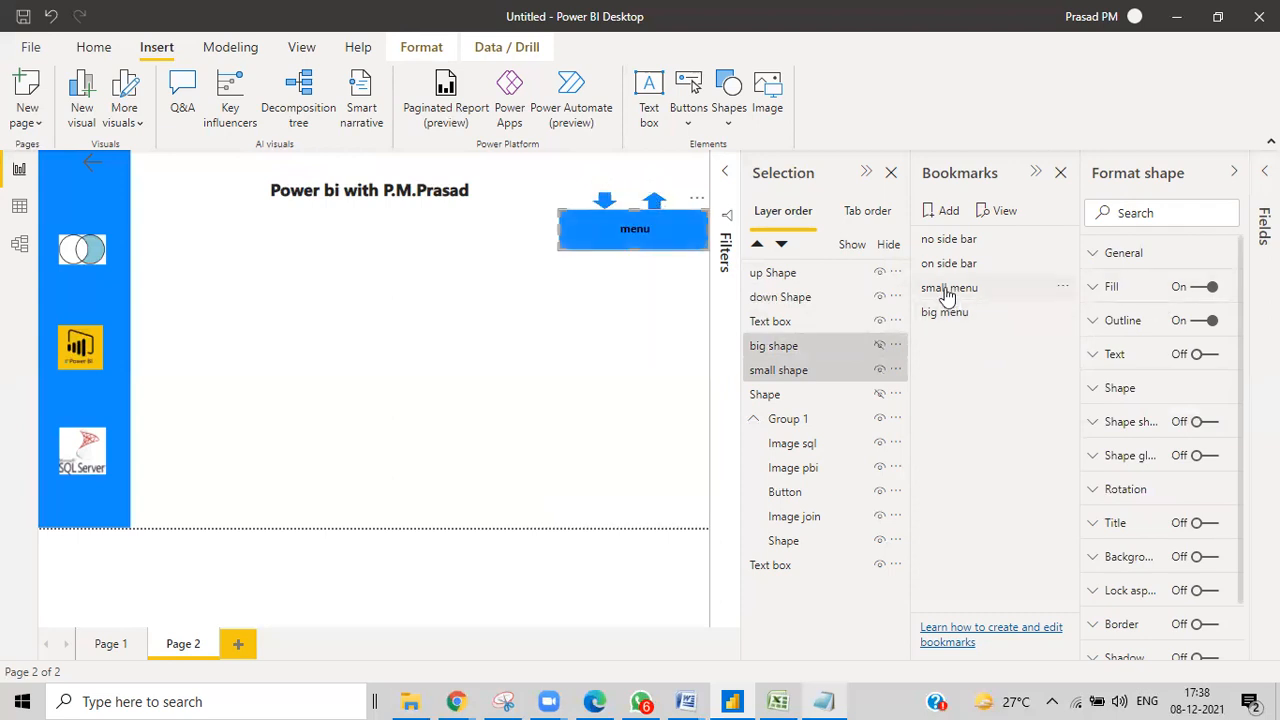
{"action": "left_click", "coordinate": [948, 313]}
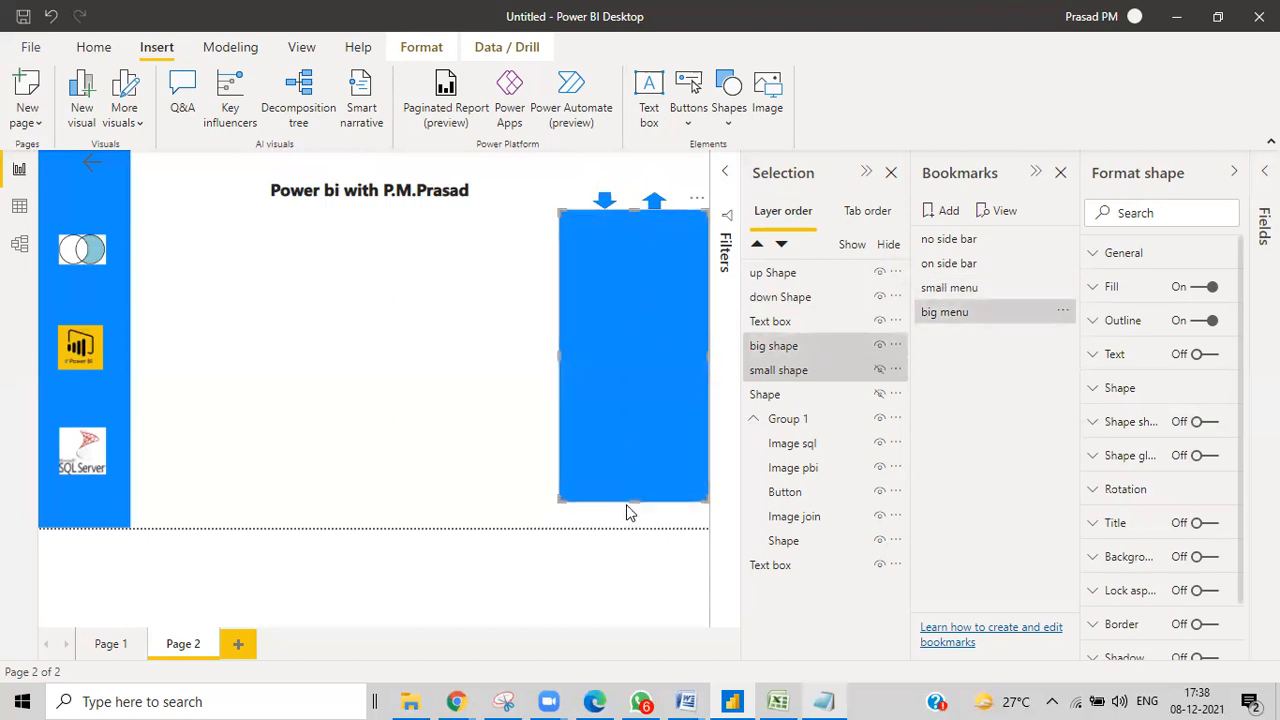
Give the down arrow a Bookmark action linked to 'big menu'.
{"action": "left_click", "coordinate": [604, 202]}
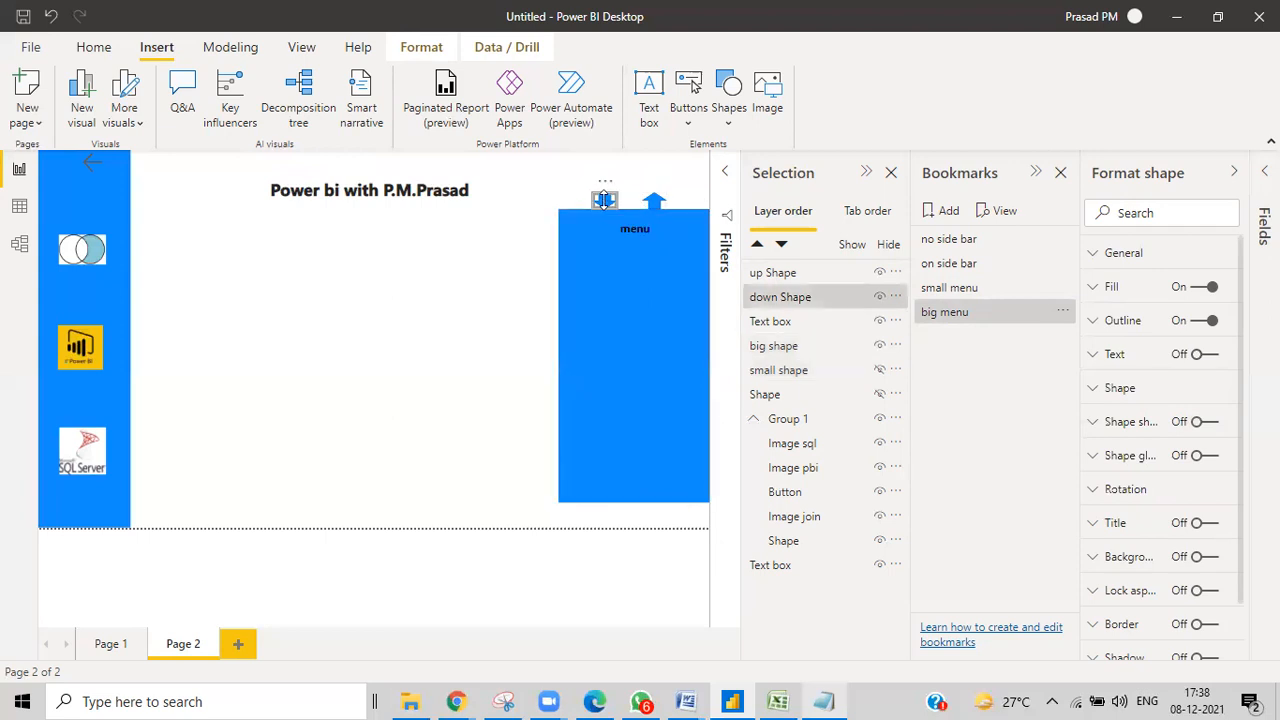
{"action": "scroll", "coordinate": [1178, 506], "scroll_direction": "down", "scroll_amount": 1}
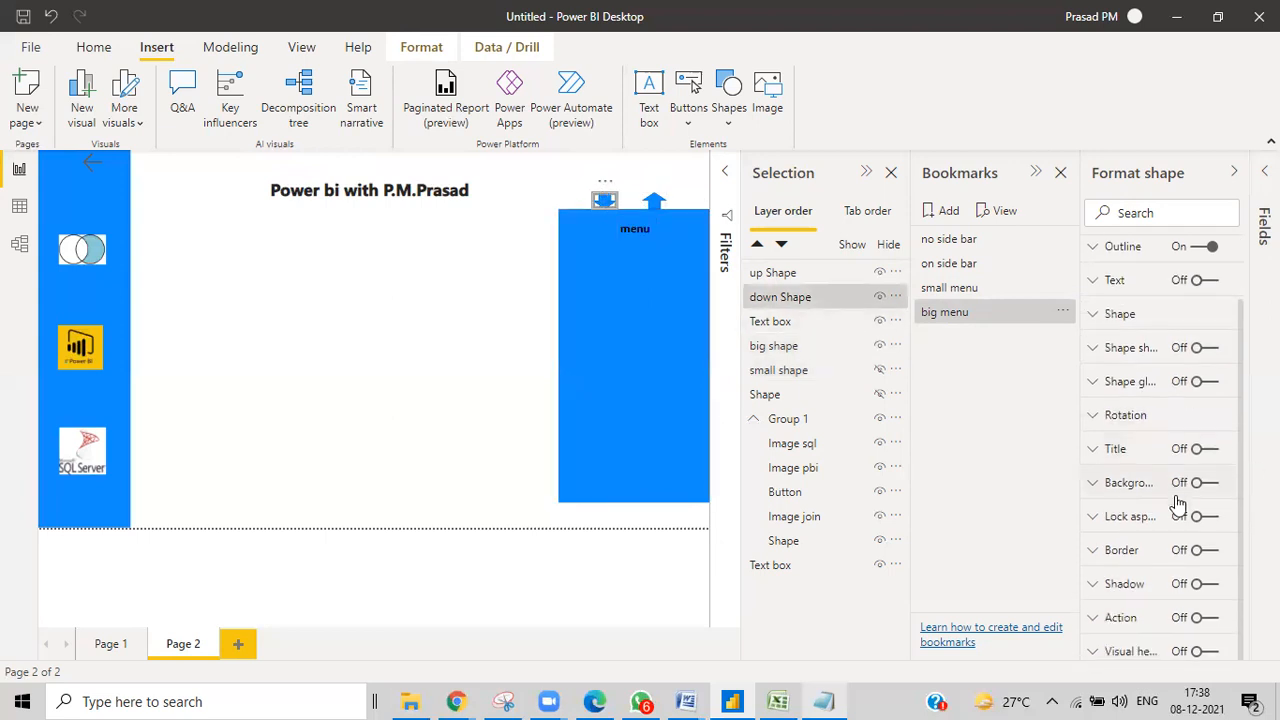
{"action": "left_click", "coordinate": [1201, 617]}
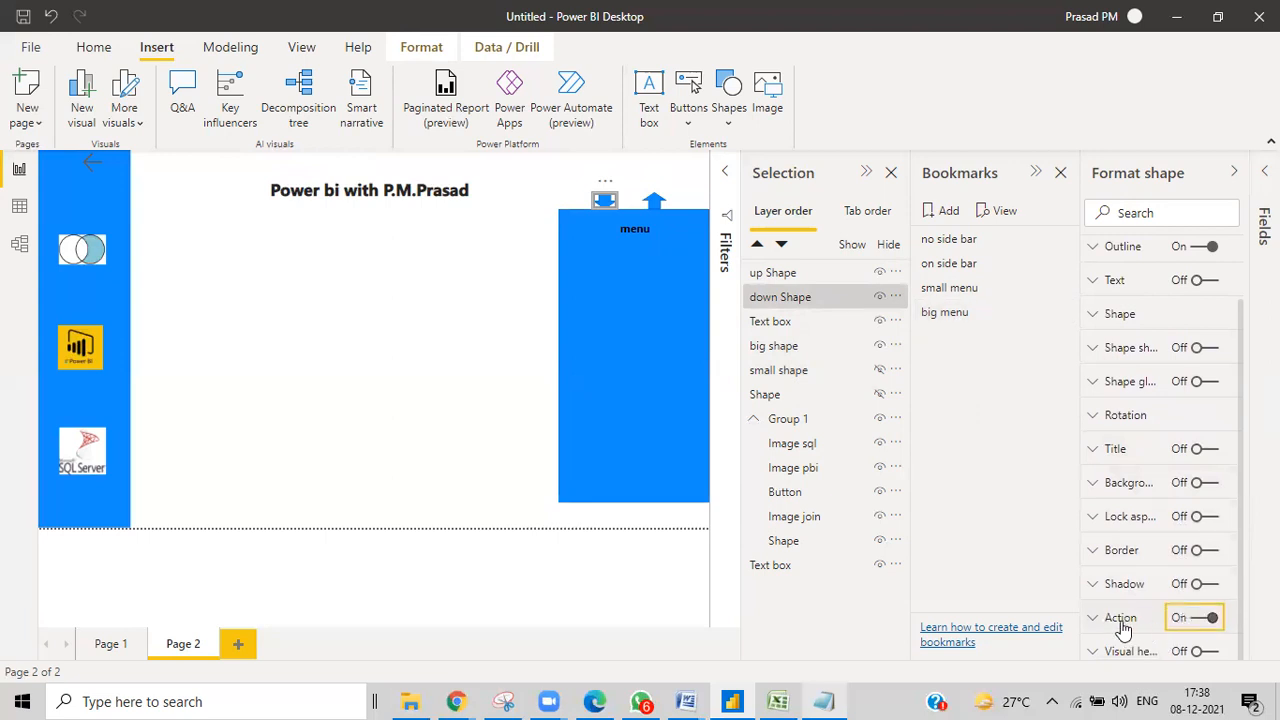
{"action": "left_click", "coordinate": [1092, 618]}
{"action": "scroll", "coordinate": [1123, 549], "scroll_direction": "down", "scroll_amount": 3}
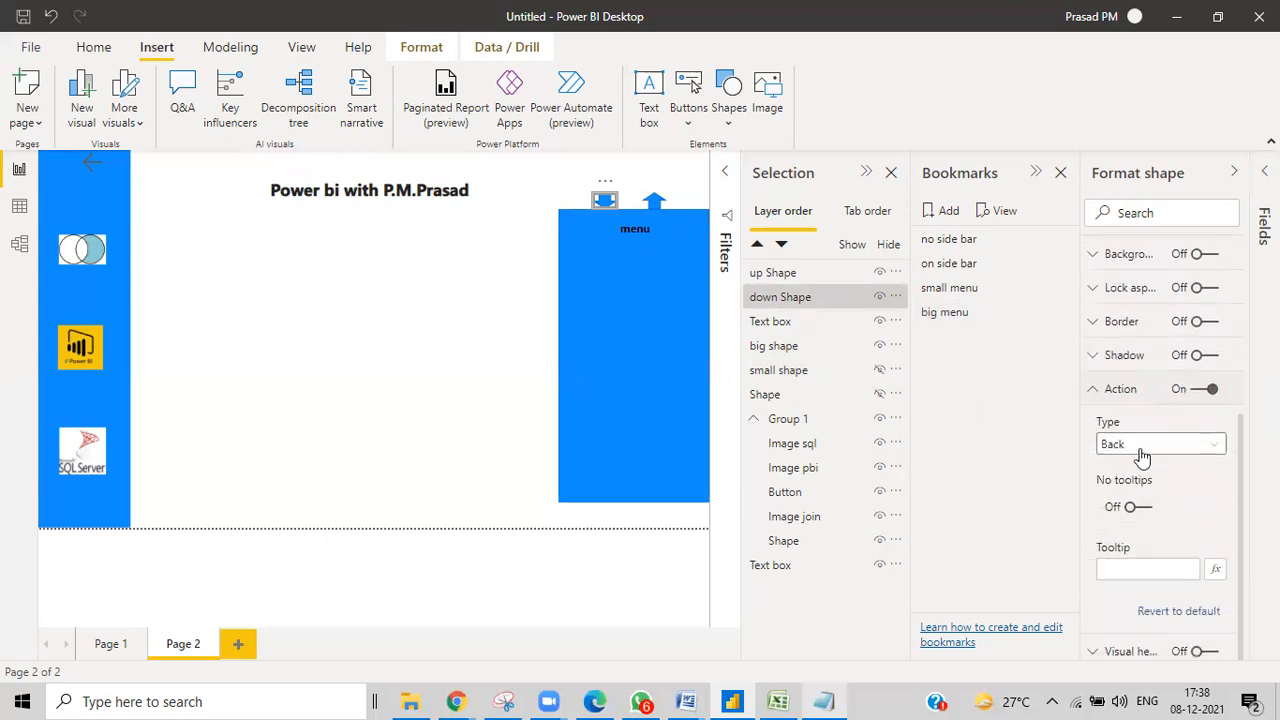
{"action": "left_click", "coordinate": [1136, 447]}
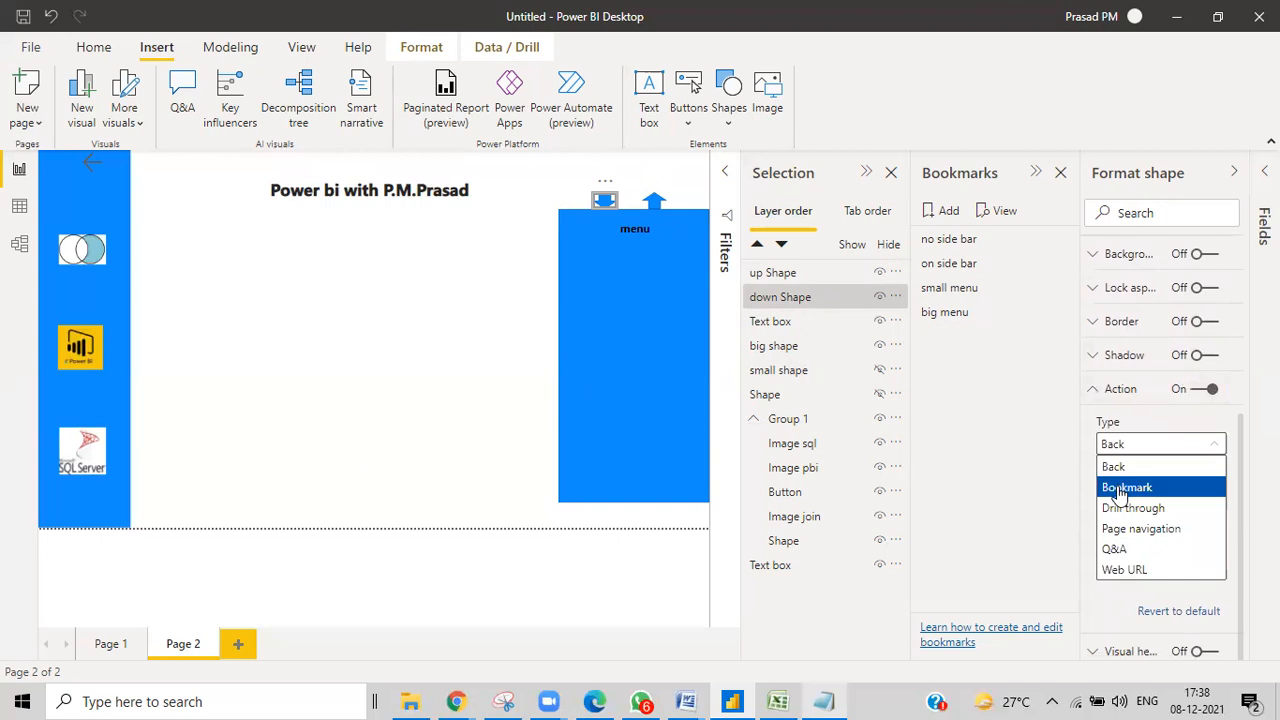
{"action": "left_click", "coordinate": [1115, 488]}
{"action": "left_click", "coordinate": [1126, 506]}
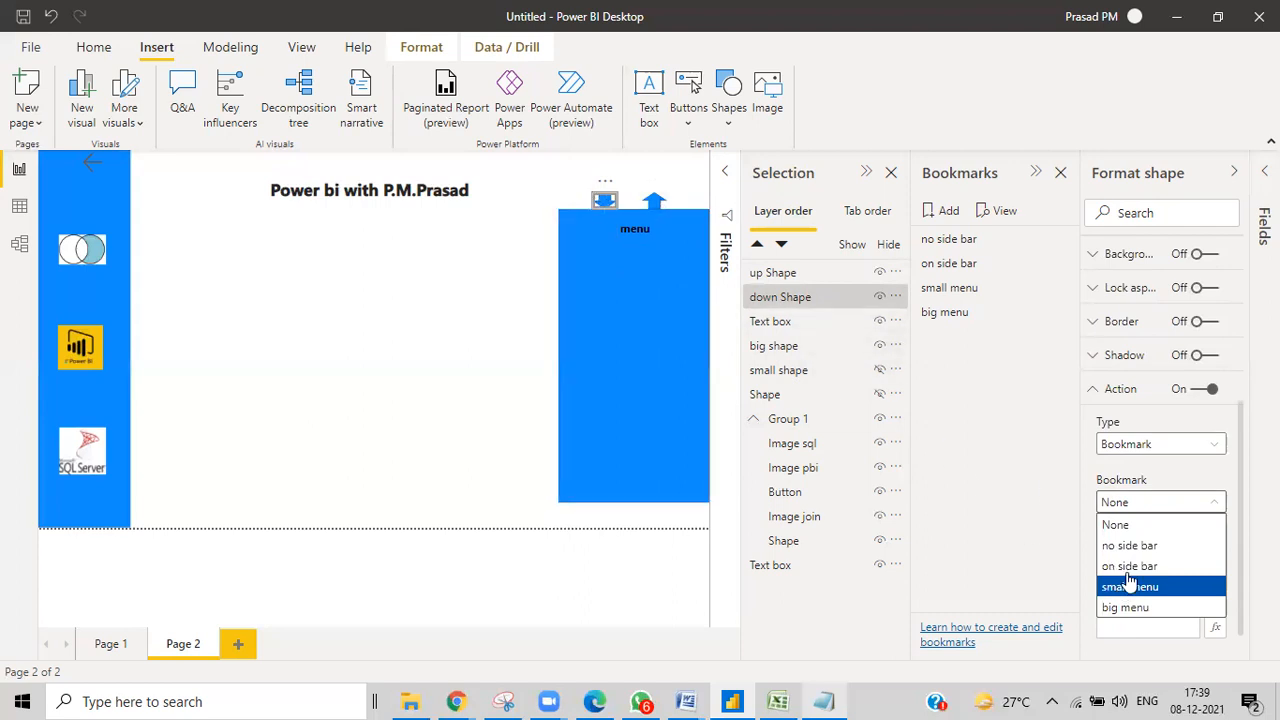
{"action": "left_click", "coordinate": [1120, 612]}
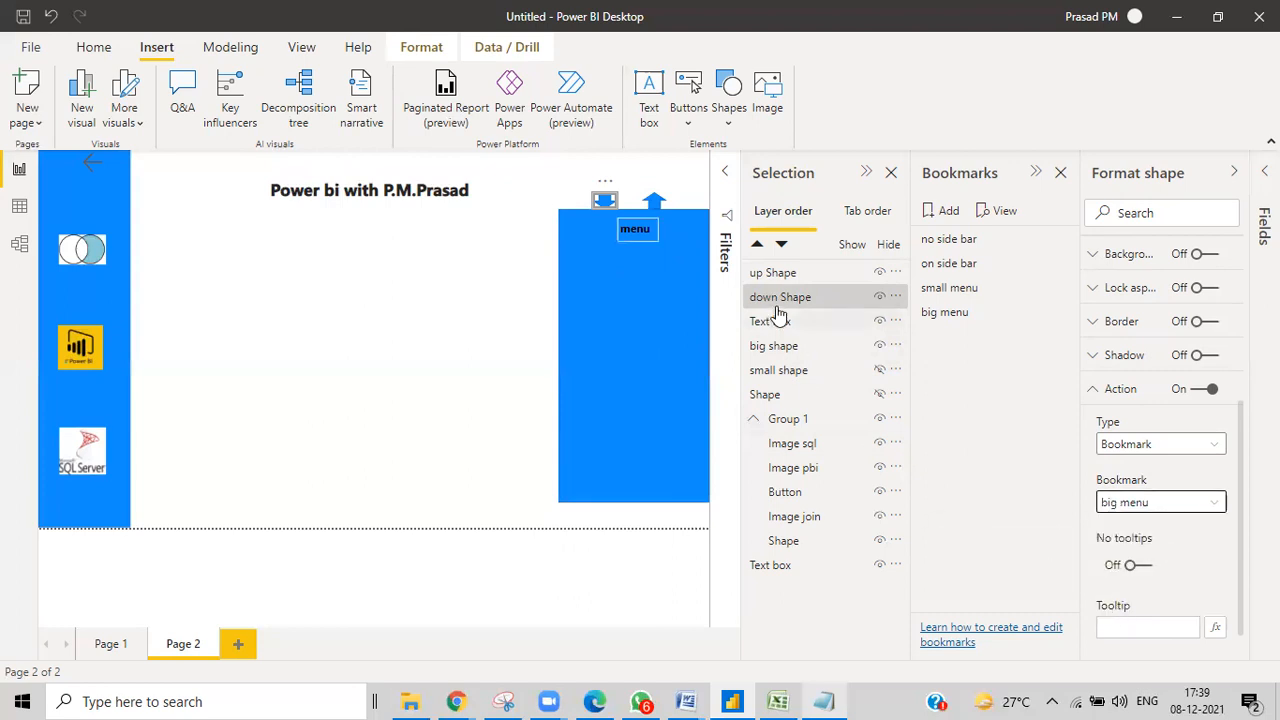
Give the up arrow a Bookmark action linked to 'small menu'.
{"action": "left_click", "coordinate": [795, 275]}
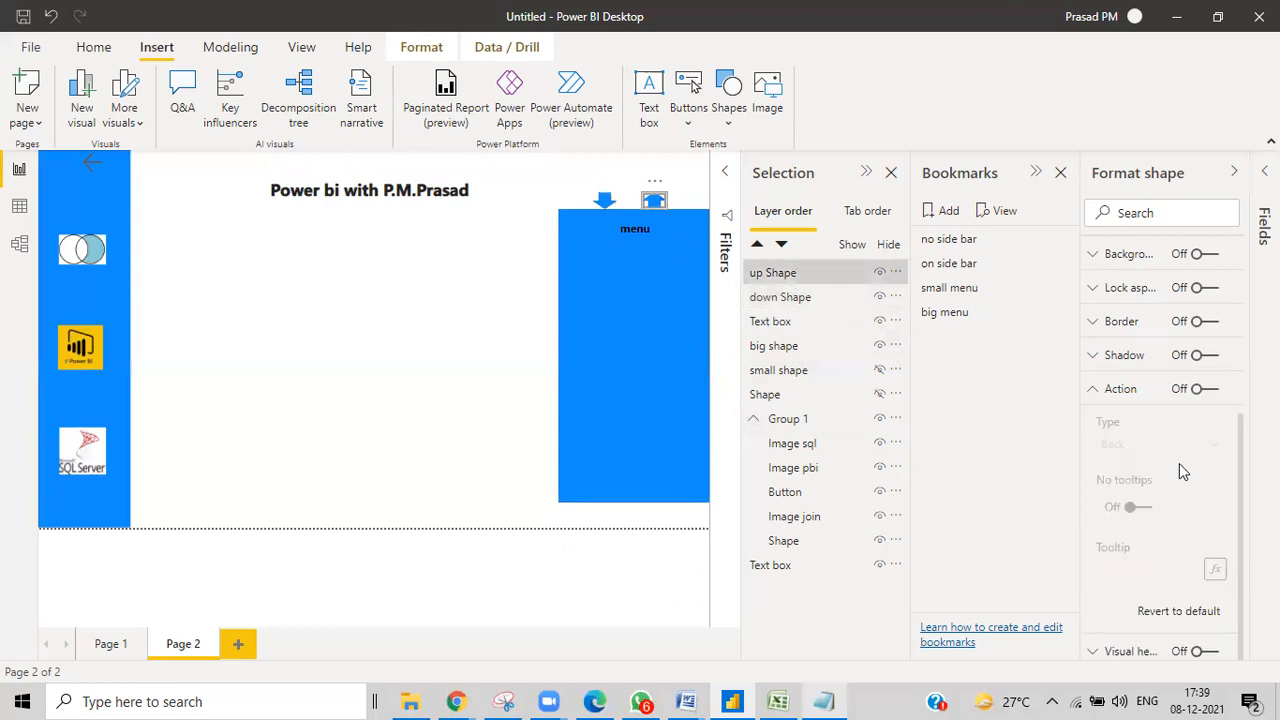
{"action": "left_click", "coordinate": [1203, 390]}
{"action": "left_click", "coordinate": [1127, 452]}
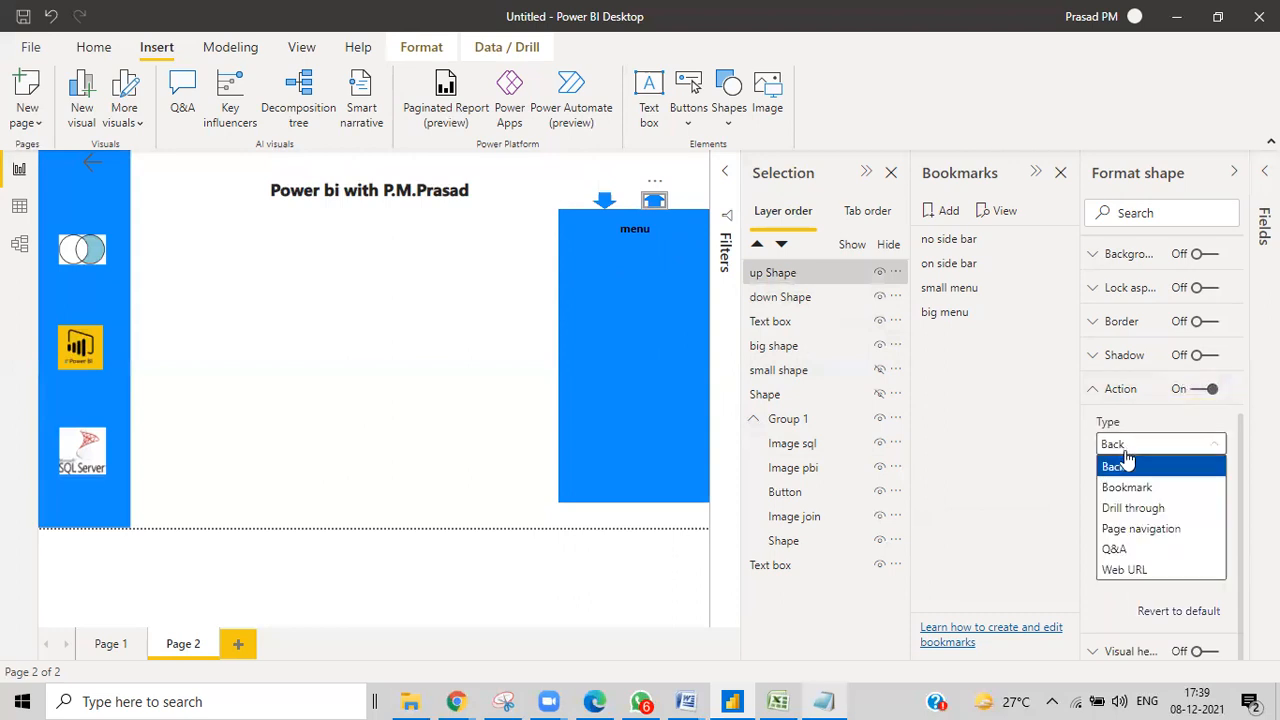
{"action": "left_click", "coordinate": [1124, 486]}
{"action": "left_click", "coordinate": [1129, 504]}
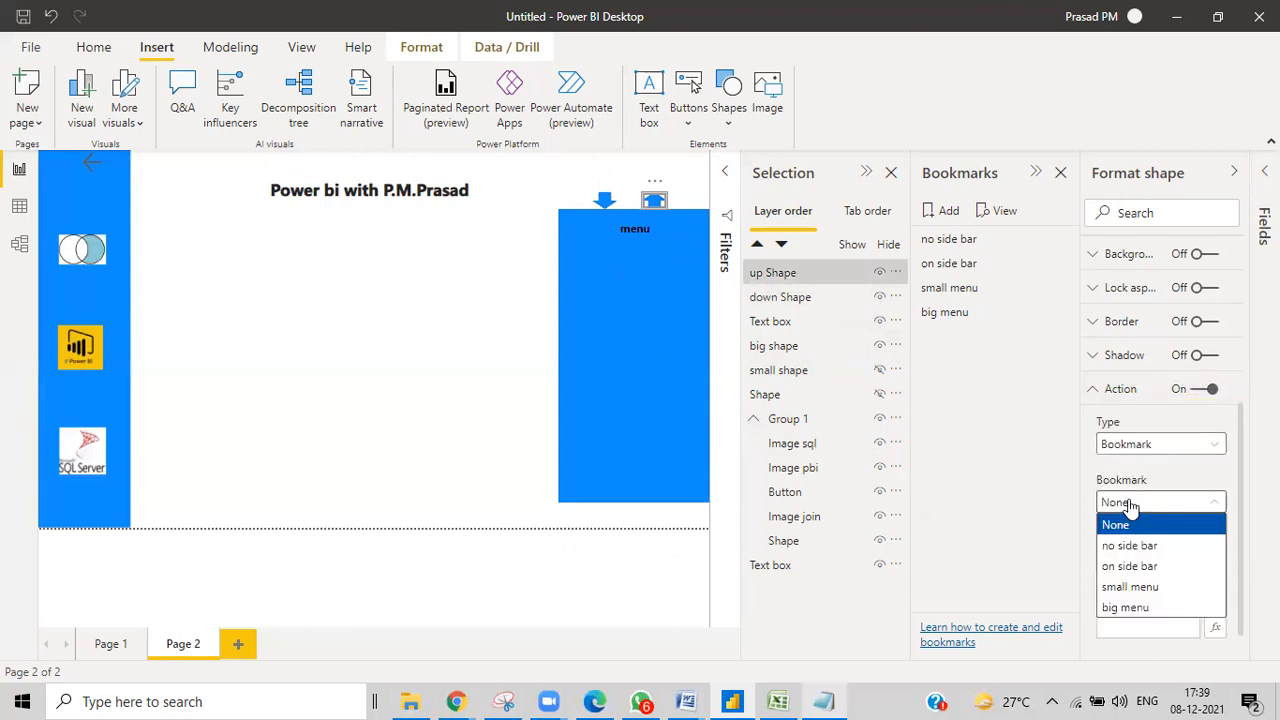
{"action": "left_click", "coordinate": [1125, 588]}
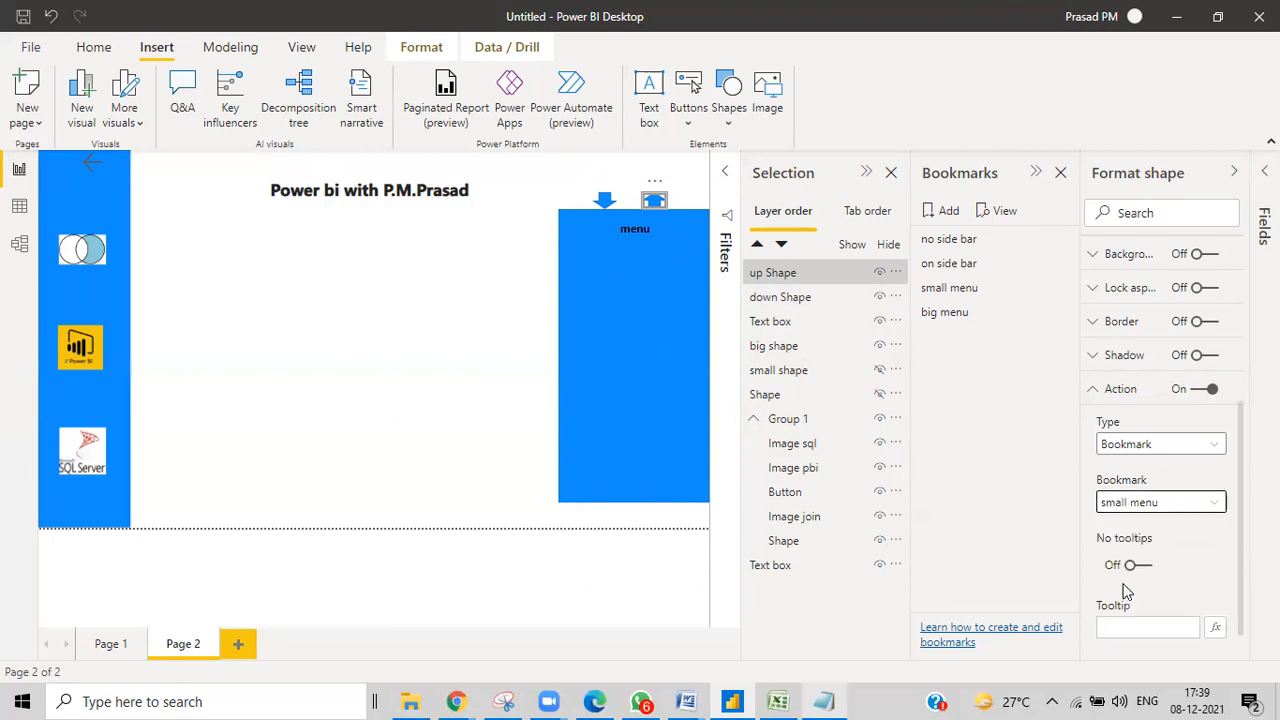
{"action": "left_click", "coordinate": [486, 240]}
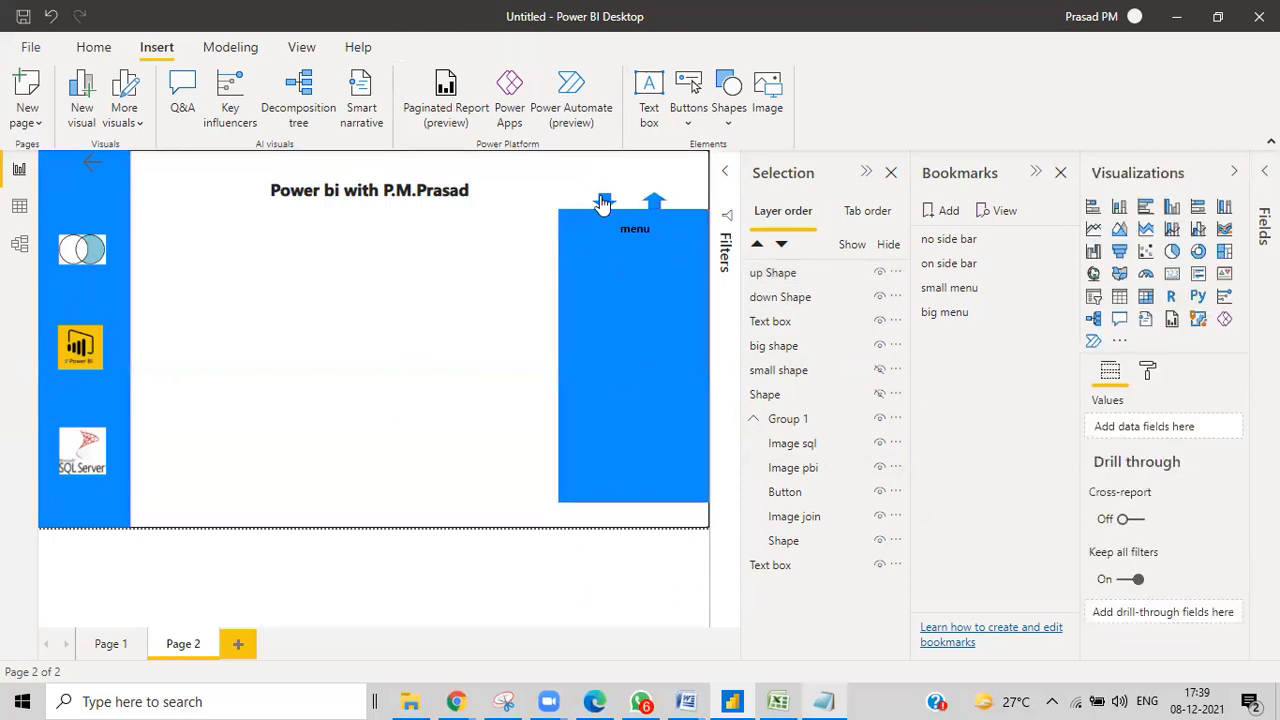
Ctrl+click the up then down arrows to test them, then apply the big menu bookmark.
{"action": "left_click", "coordinate": [652, 205], "text": "ctrl"}
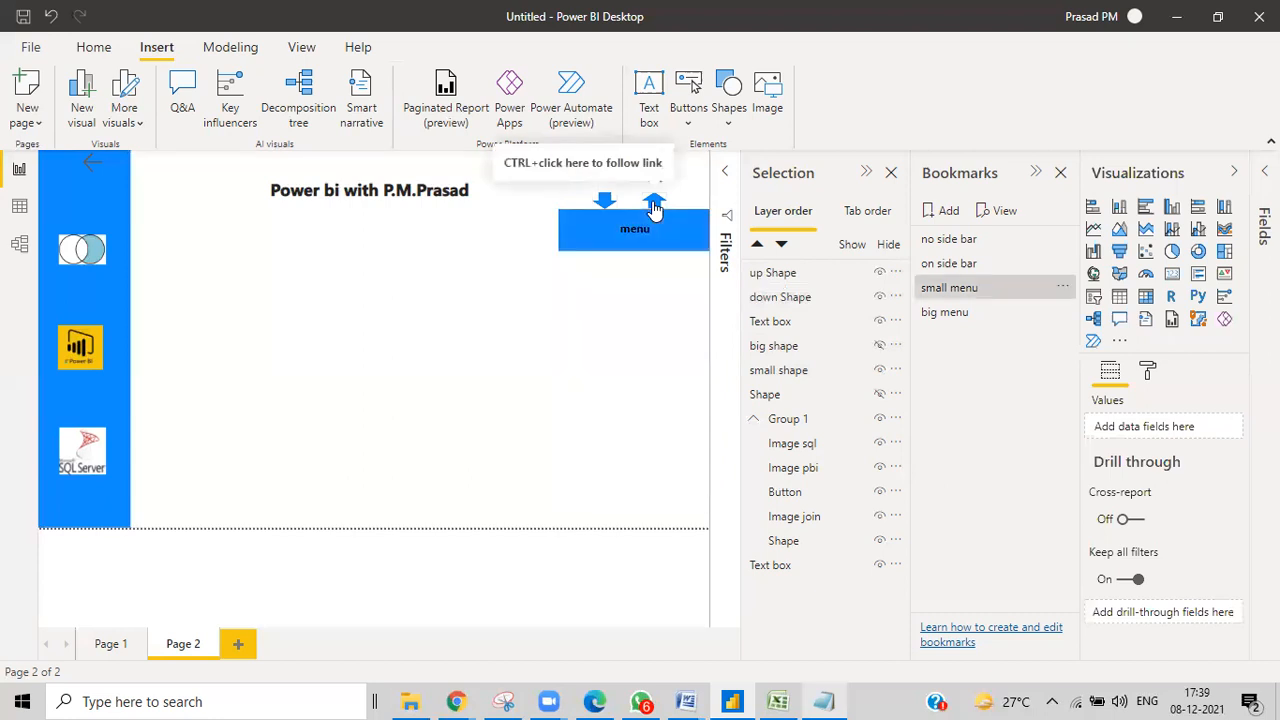
{"action": "left_click", "coordinate": [605, 203], "text": "ctrl"}
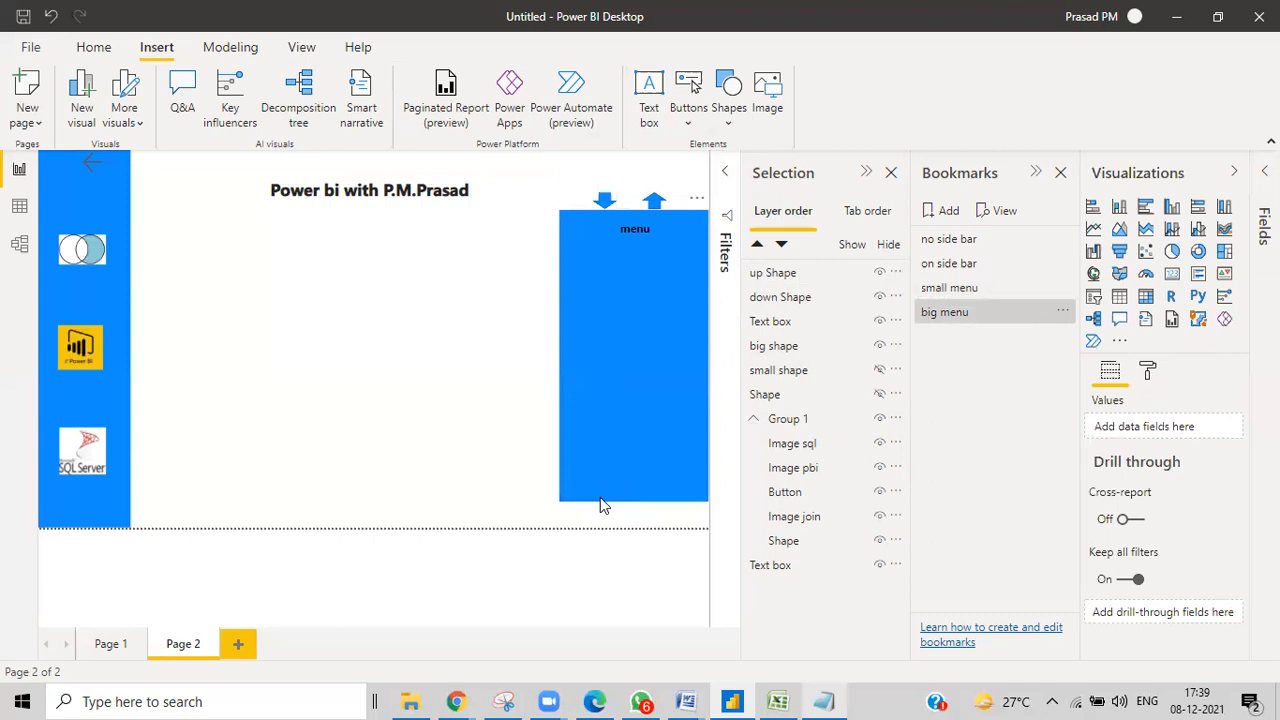
{"action": "left_click", "coordinate": [975, 312]}
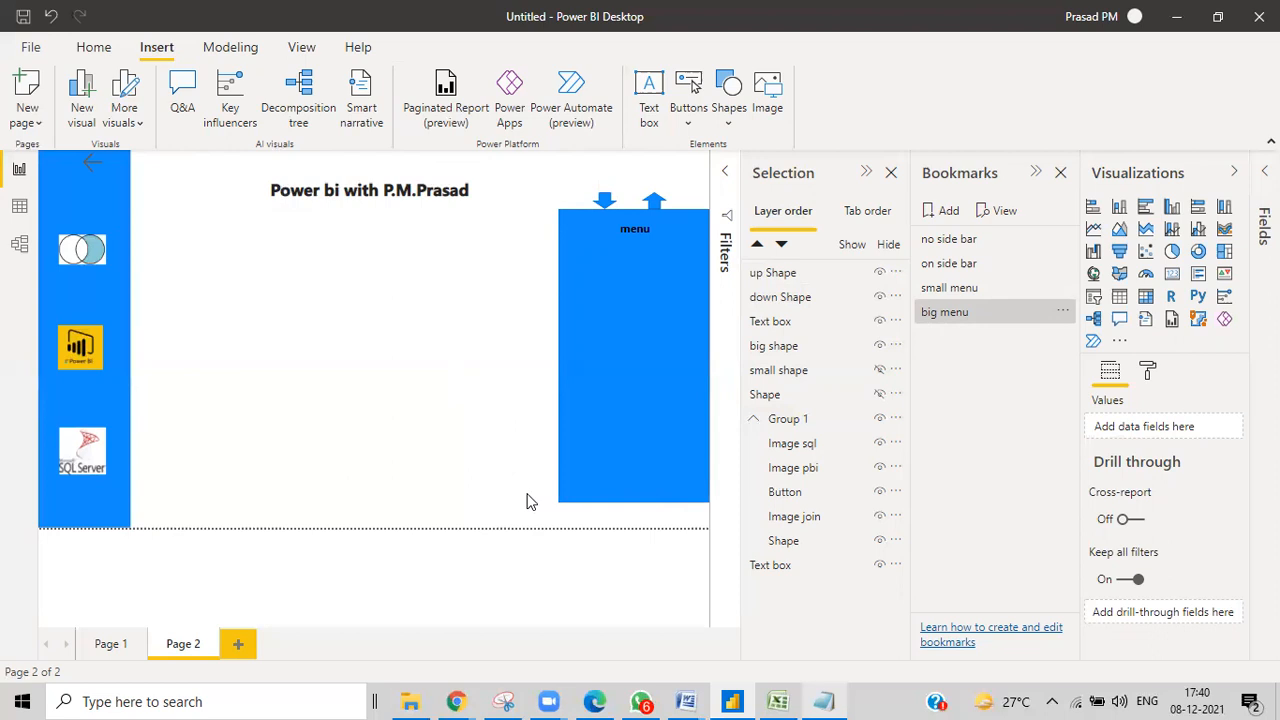
Ctrl+click the up arrow to collapse the menu to its short bar.
{"action": "left_click", "coordinate": [655, 203], "text": "ctrl"}
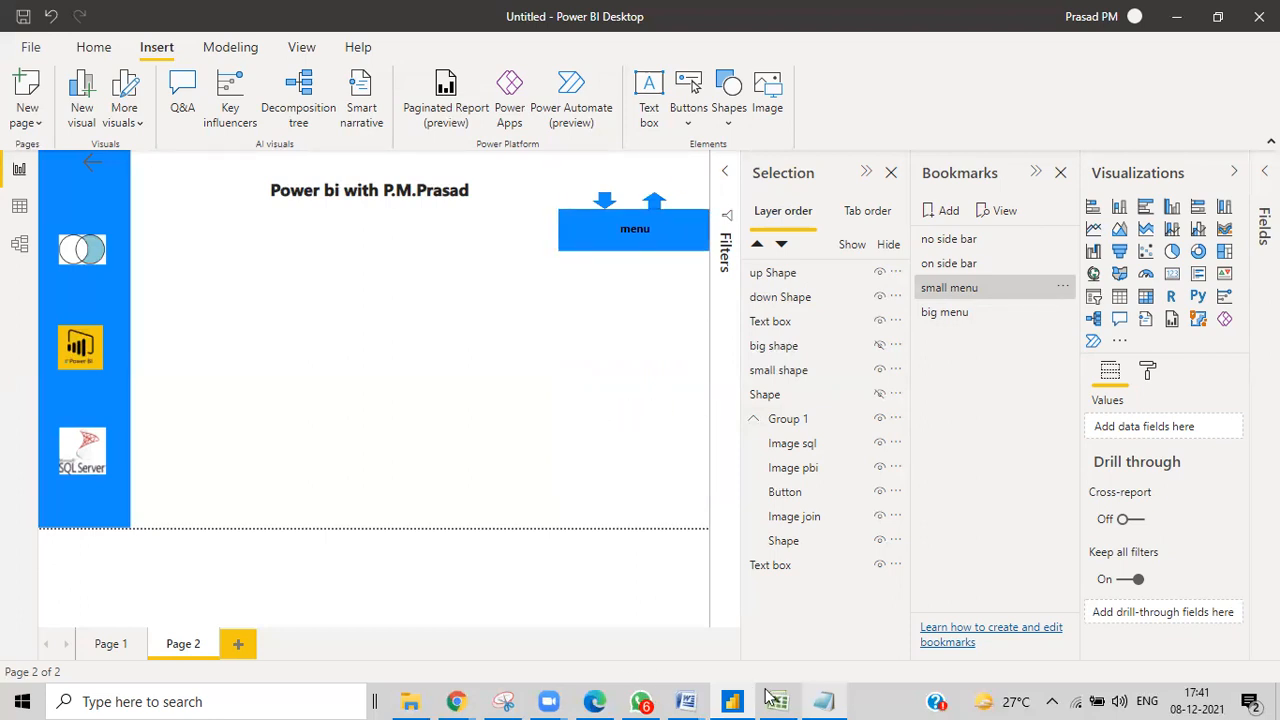
Bring the Notepad topic list forward, move it lower, and add a new report page.
{"action": "left_click", "coordinate": [824, 701]}
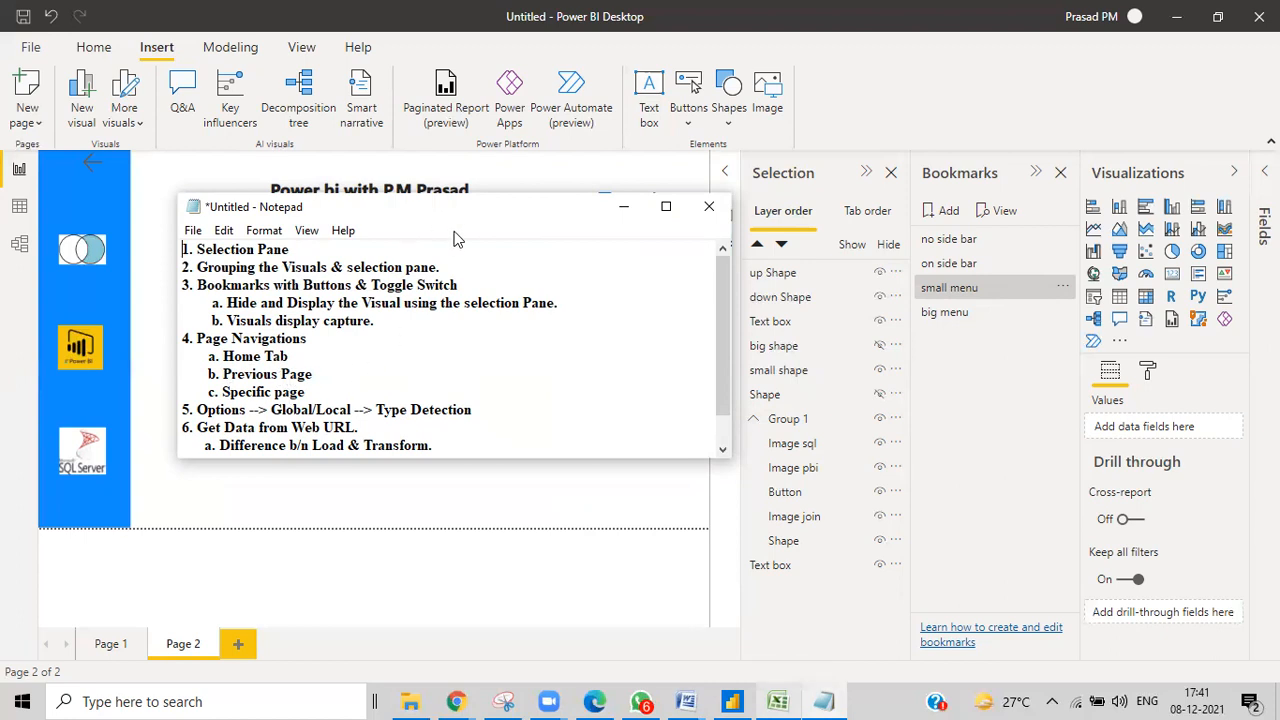
{"action": "left_click_drag", "start_coordinate": [453, 207], "coordinate": [643, 546]}
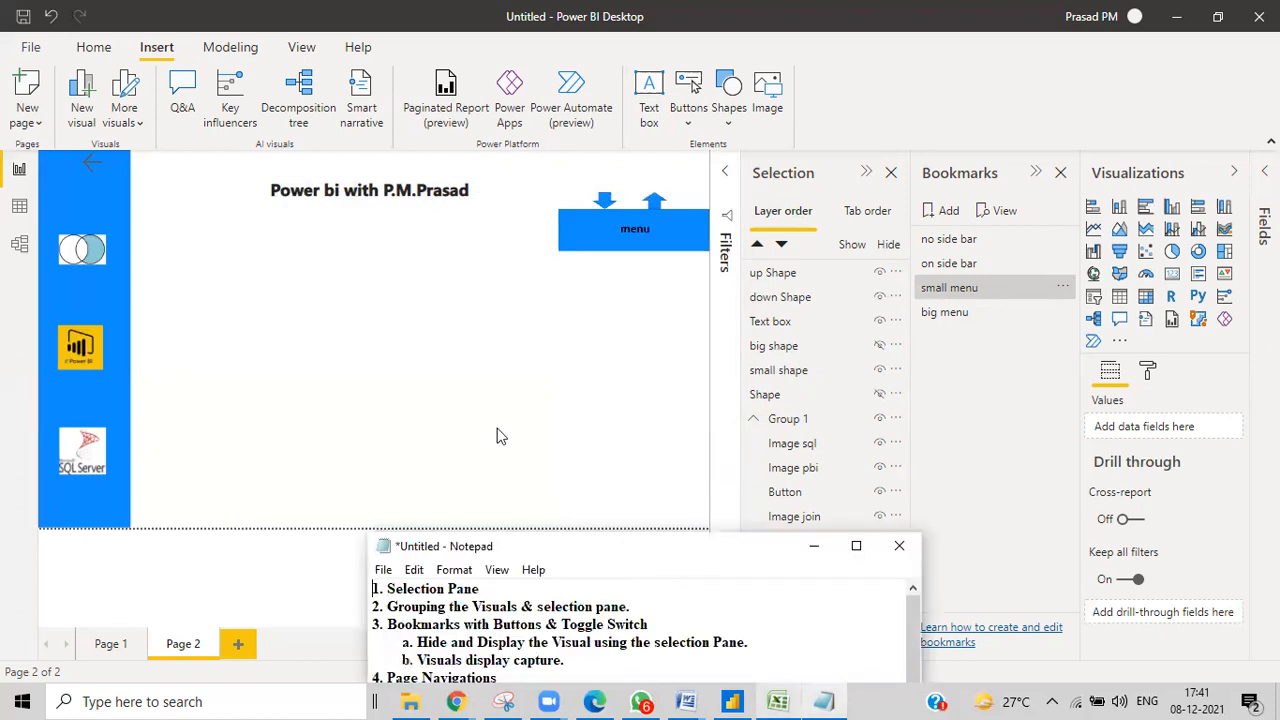
{"action": "left_click", "coordinate": [240, 644]}
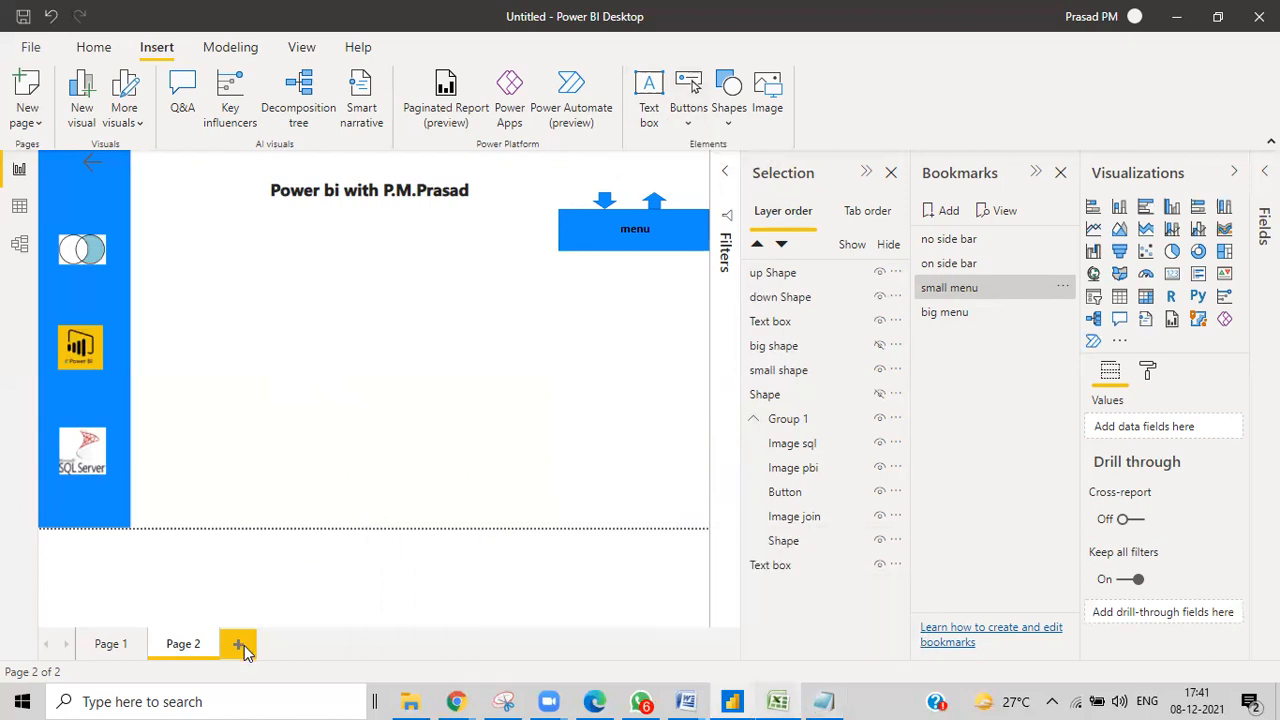
Insert a Back button and a Blank button, placing the blank one at the top-right.
{"action": "left_click", "coordinate": [688, 112]}
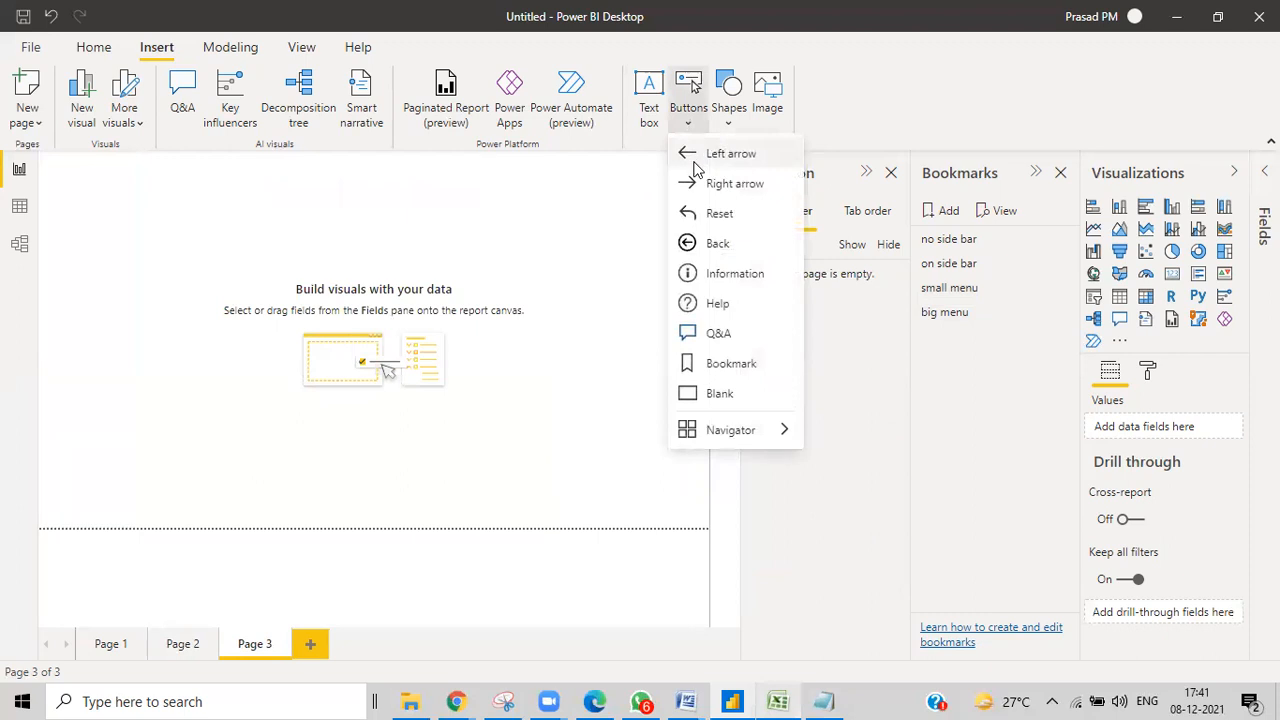
{"action": "left_click", "coordinate": [688, 244]}
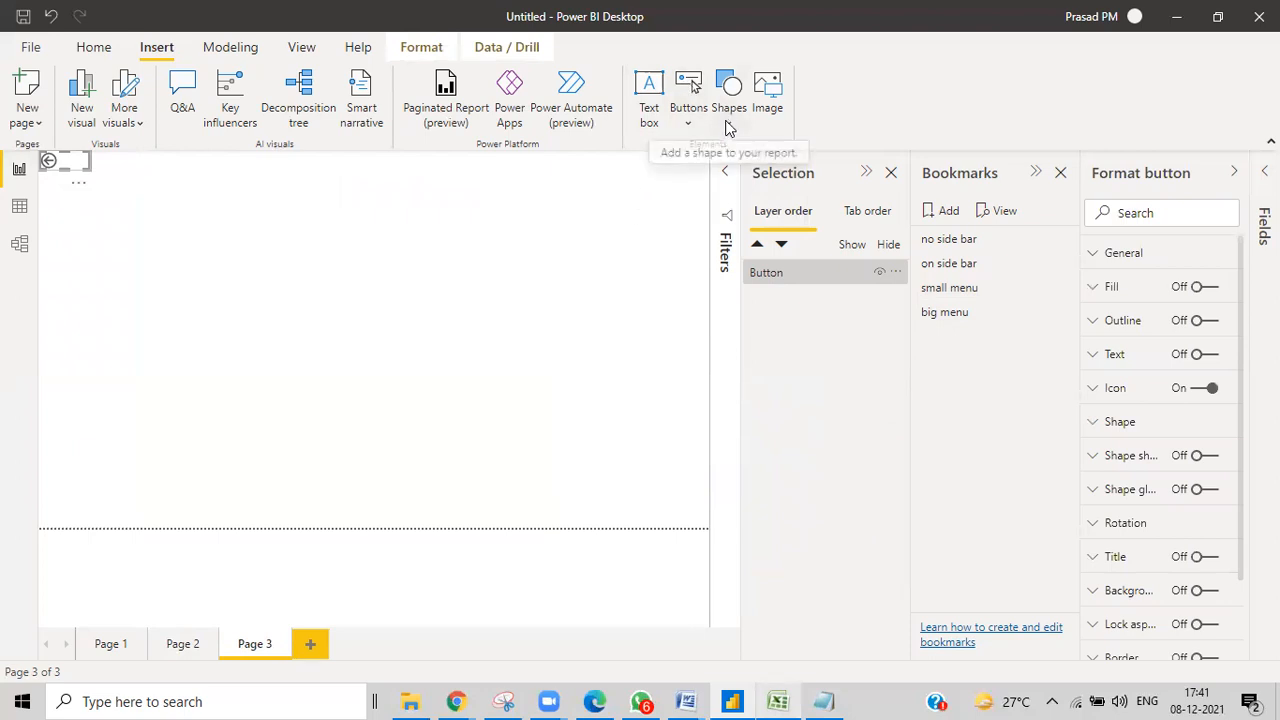
{"action": "left_click", "coordinate": [729, 122]}
{"action": "left_click", "coordinate": [688, 124]}
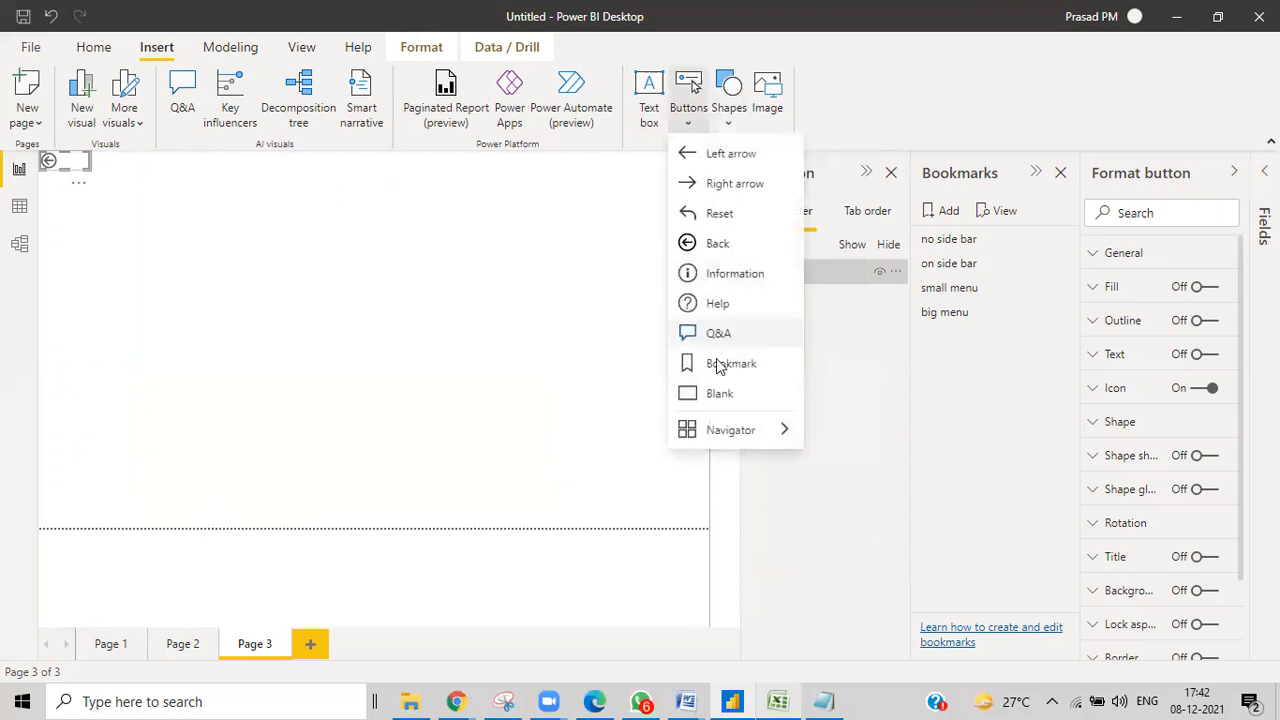
{"action": "left_click", "coordinate": [716, 394]}
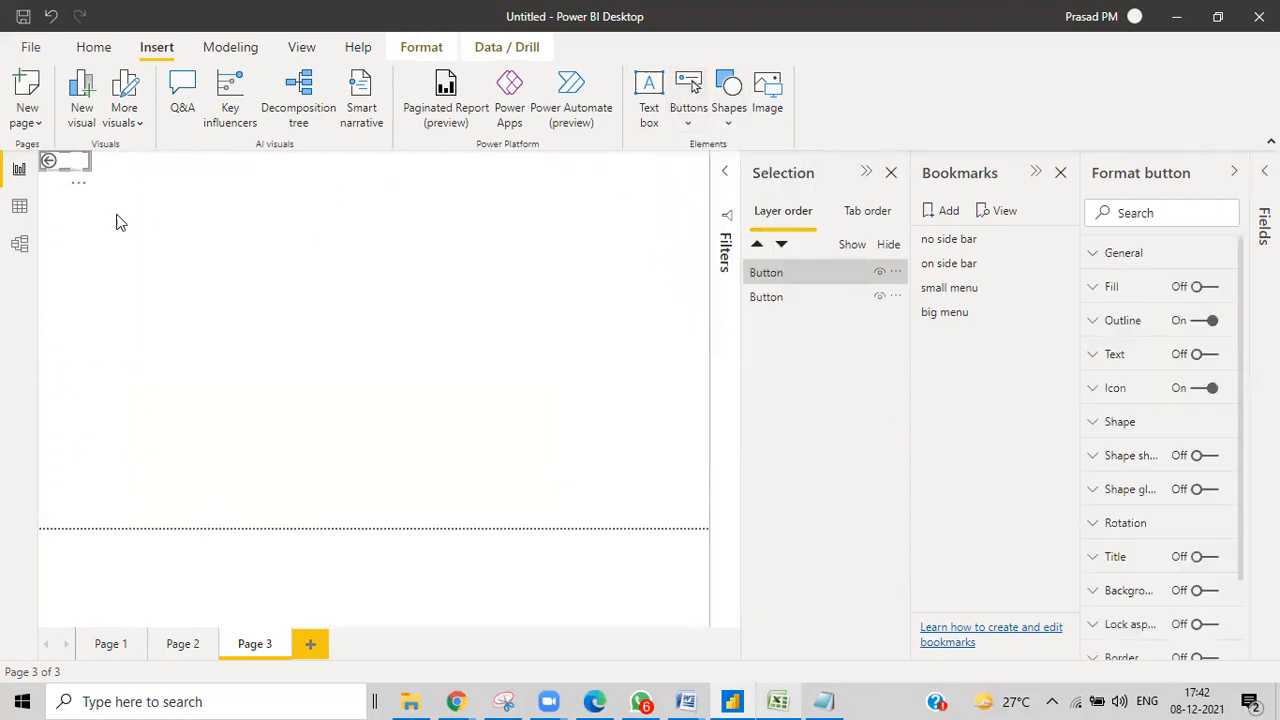
{"action": "left_click_drag", "start_coordinate": [60, 170], "coordinate": [328, 247]}
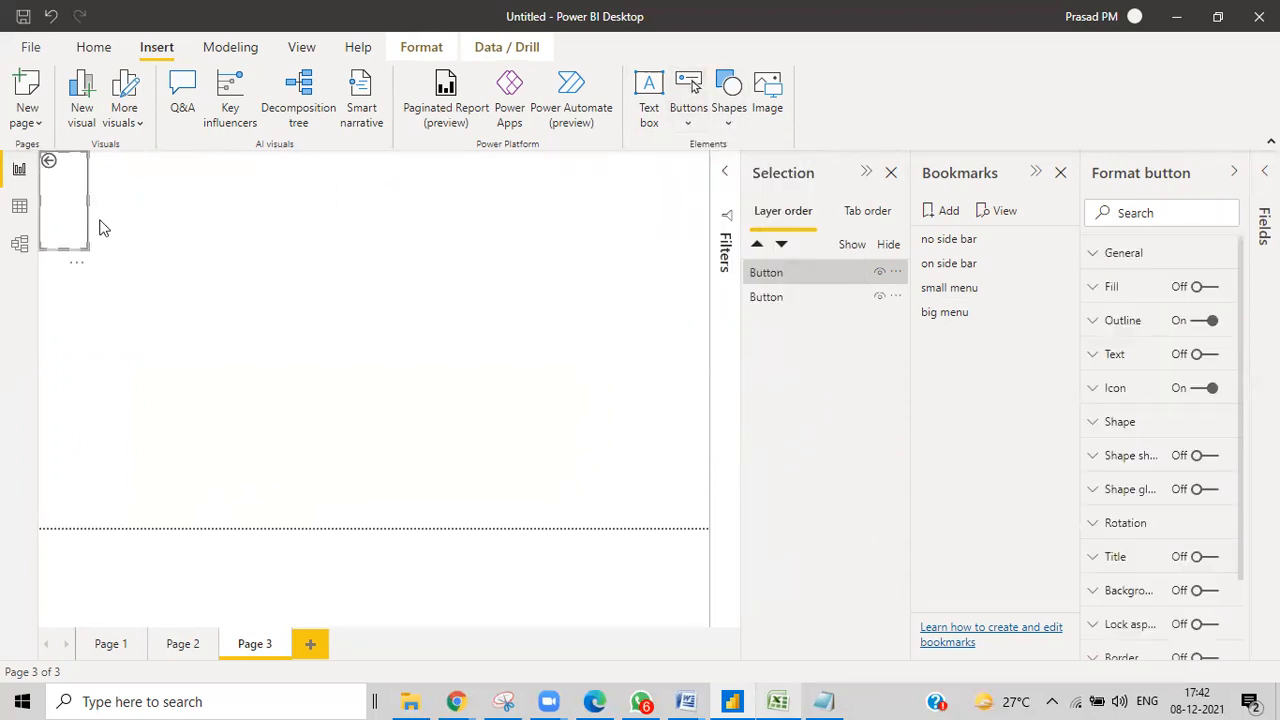
{"action": "left_click_drag", "start_coordinate": [249, 226], "coordinate": [652, 176]}
Turn on the button's text label and enter 'Page 1'.
{"action": "left_click", "coordinate": [1216, 355]}
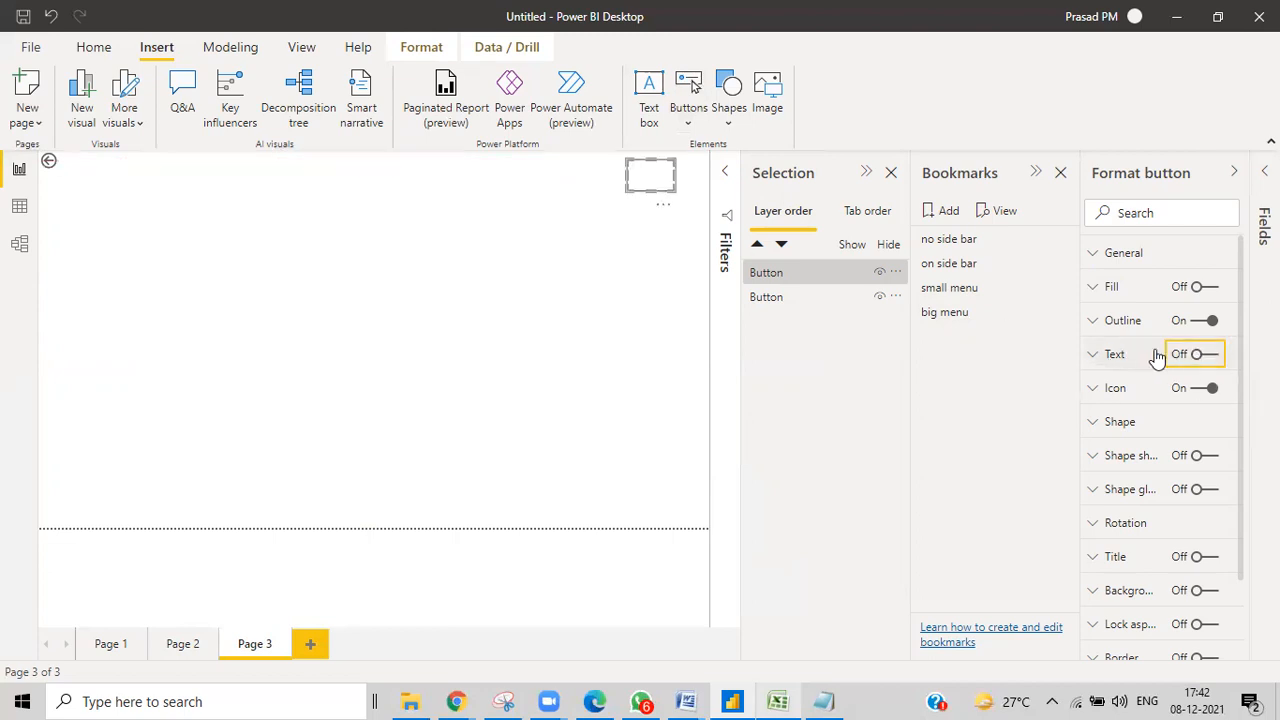
{"action": "left_click", "coordinate": [1094, 358]}
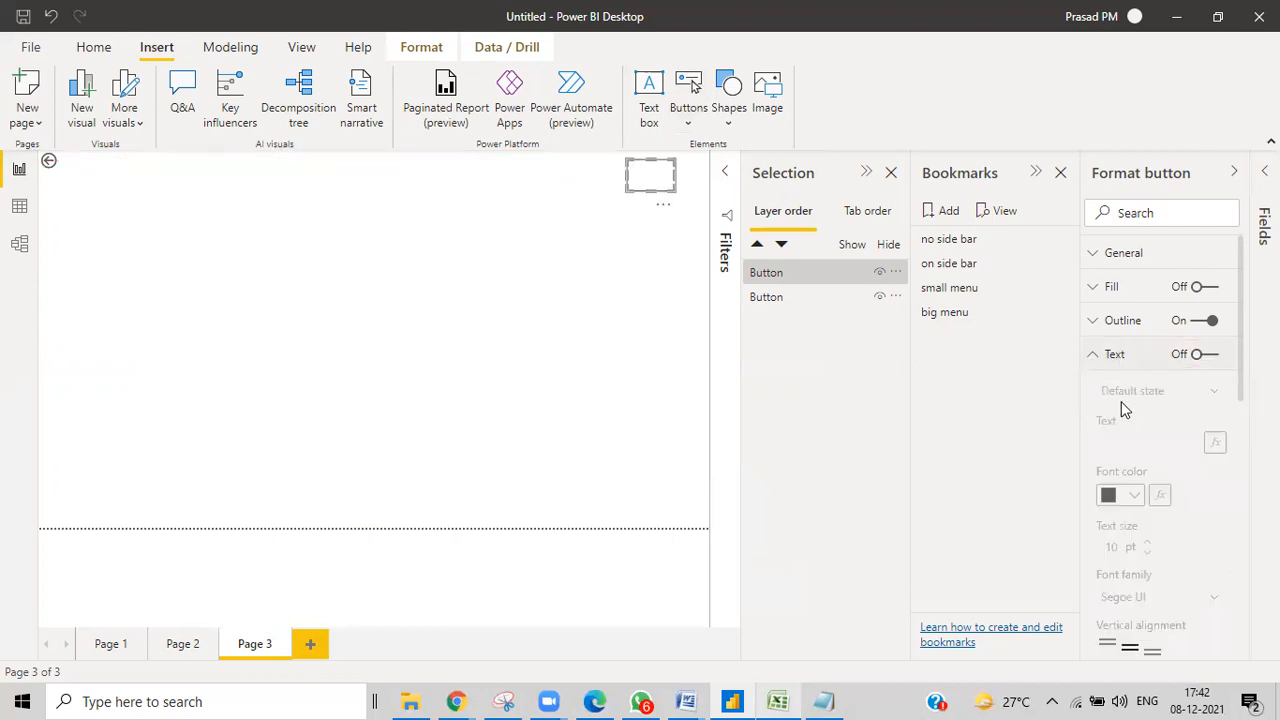
{"action": "left_click", "coordinate": [1200, 354]}
{"action": "left_click", "coordinate": [1113, 437]}
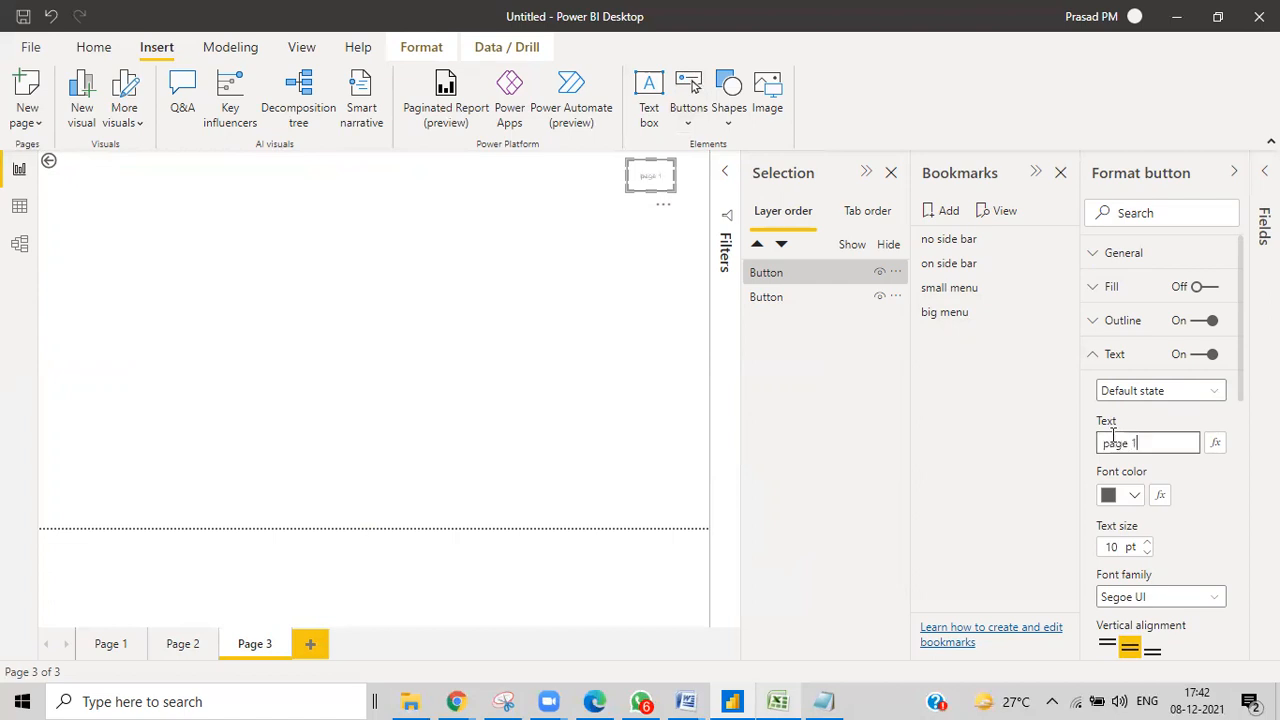
{"action": "left_click", "coordinate": [700, 213]}
Set the button's action to Page navigation with destination Page 1.
{"action": "left_click", "coordinate": [651, 177]}
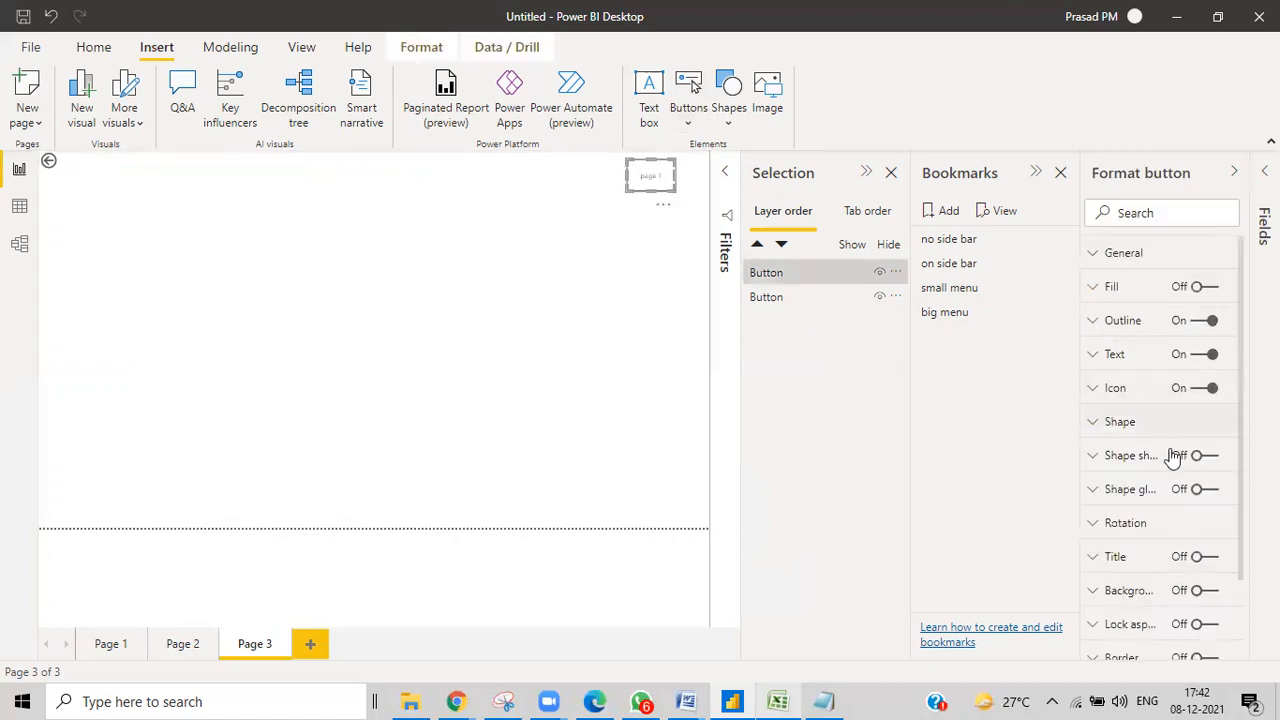
{"action": "scroll", "coordinate": [1172, 455], "scroll_direction": "down", "scroll_amount": 1}
{"action": "left_click", "coordinate": [1203, 617]}
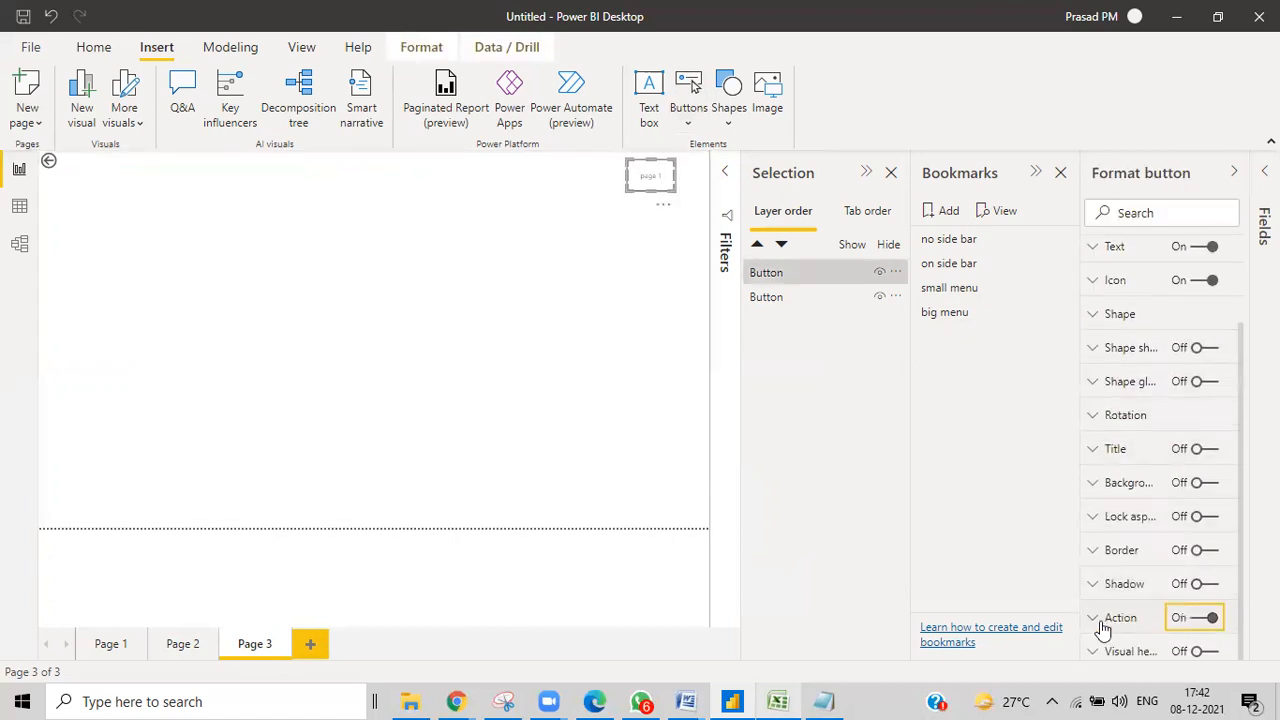
{"action": "left_click", "coordinate": [1094, 621]}
{"action": "scroll", "coordinate": [1171, 574], "scroll_direction": "down", "scroll_amount": 3}
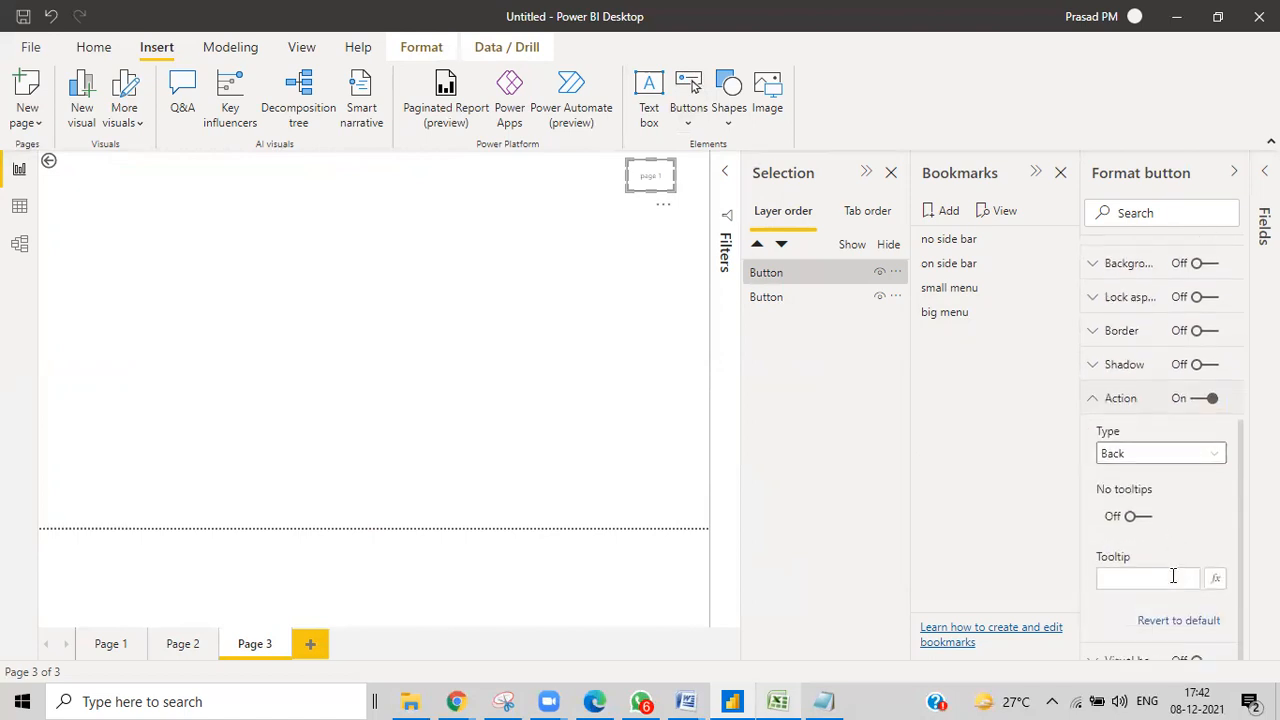
{"action": "left_click", "coordinate": [1113, 444]}
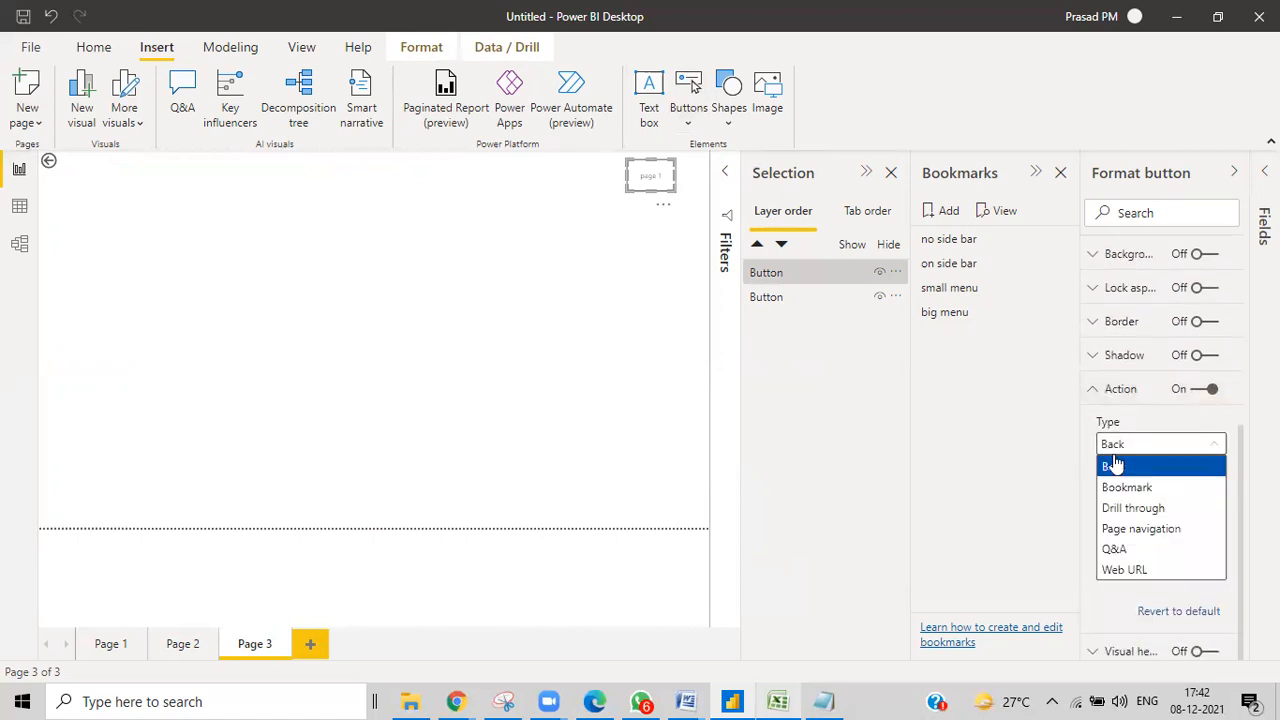
{"action": "left_click", "coordinate": [1132, 529]}
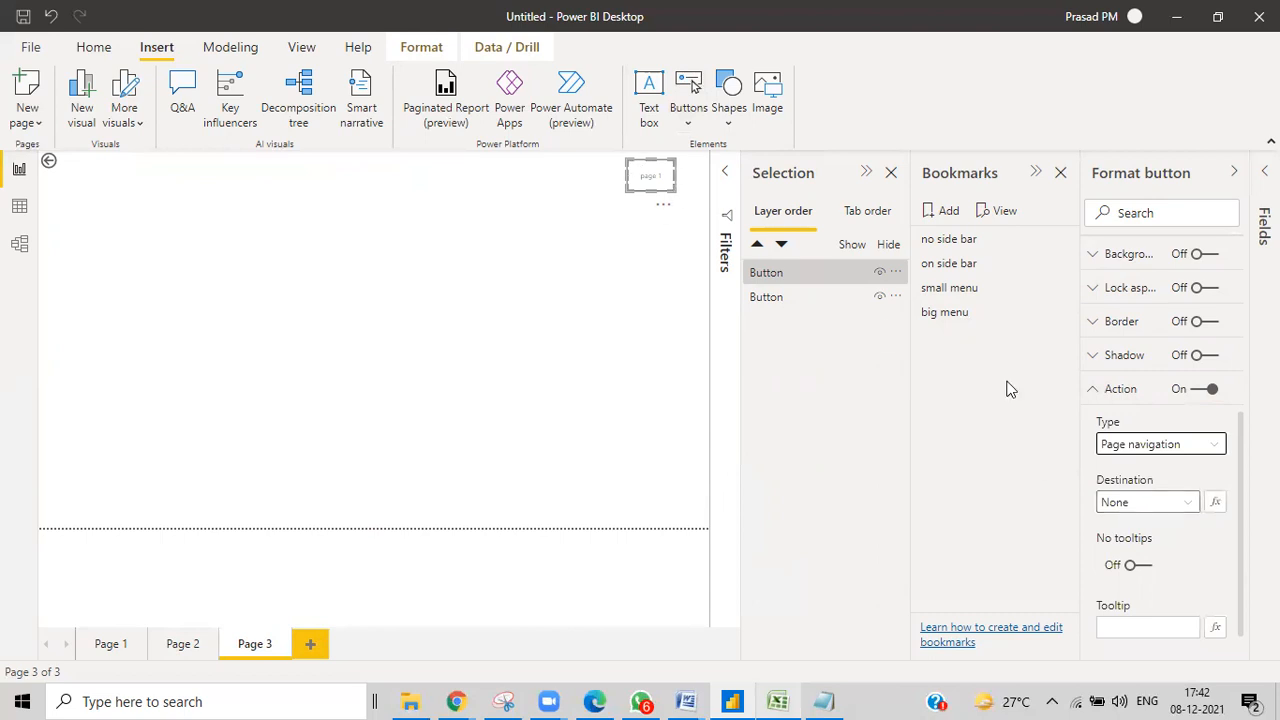
{"action": "left_click", "coordinate": [1125, 501]}
{"action": "left_click", "coordinate": [1126, 549]}
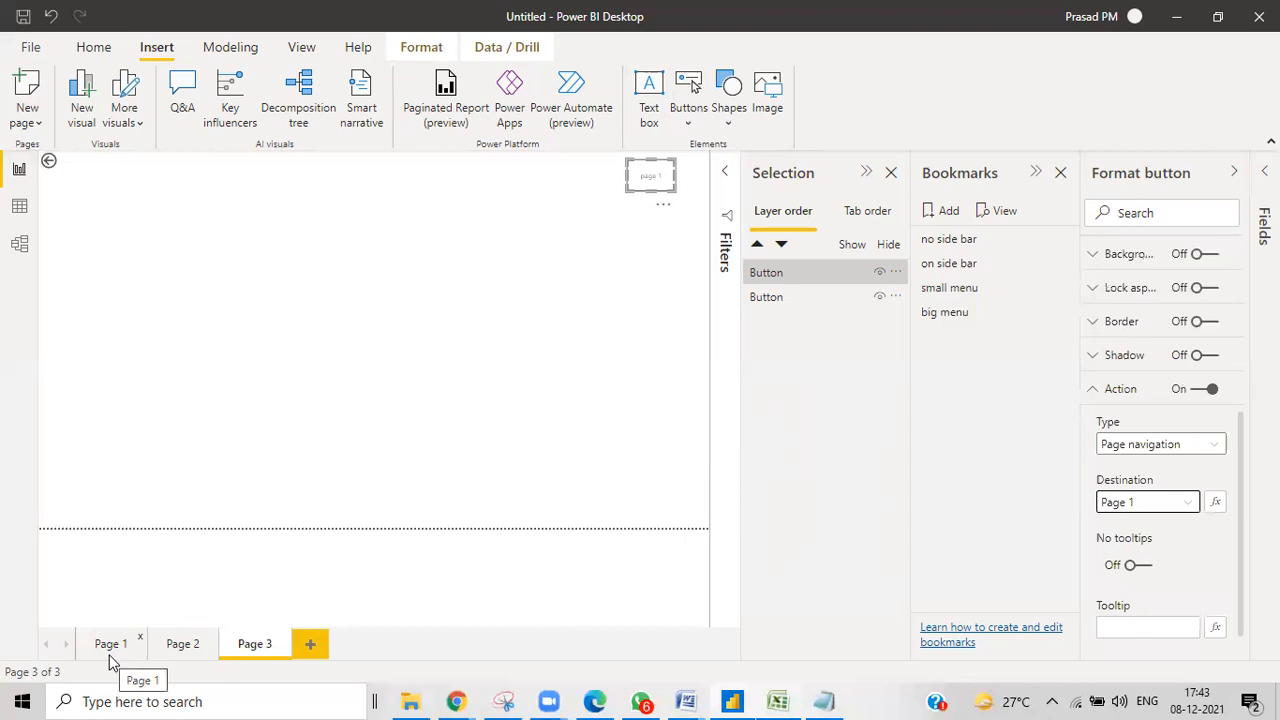
{"action": "left_click", "coordinate": [645, 190], "text": "ctrl"}
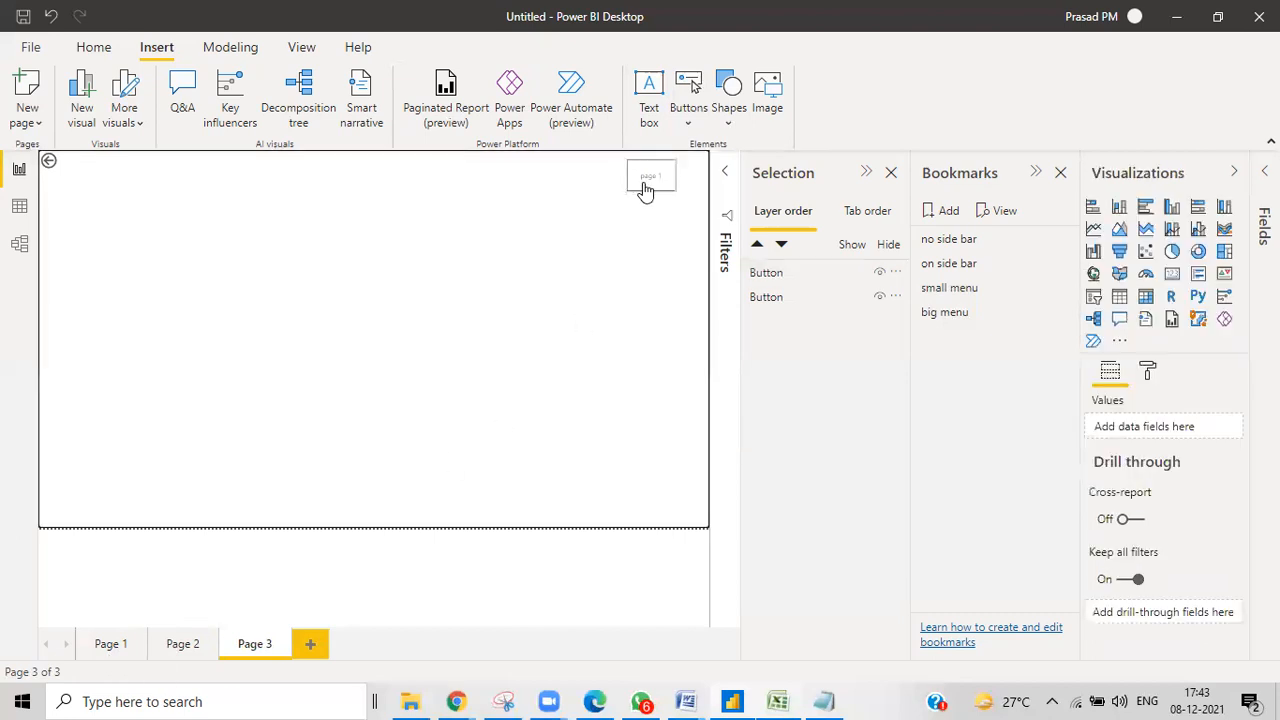
{"action": "left_click", "coordinate": [644, 186], "text": "ctrl"}
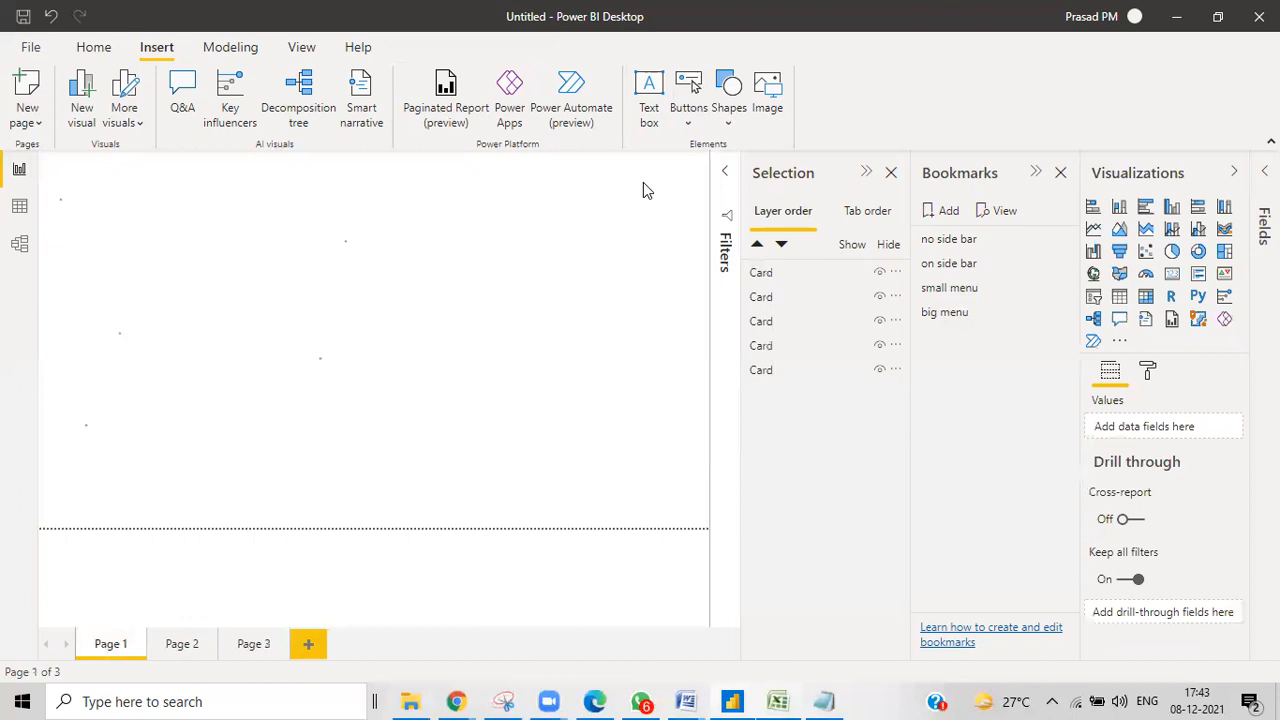
{"action": "left_click", "coordinate": [254, 643]}
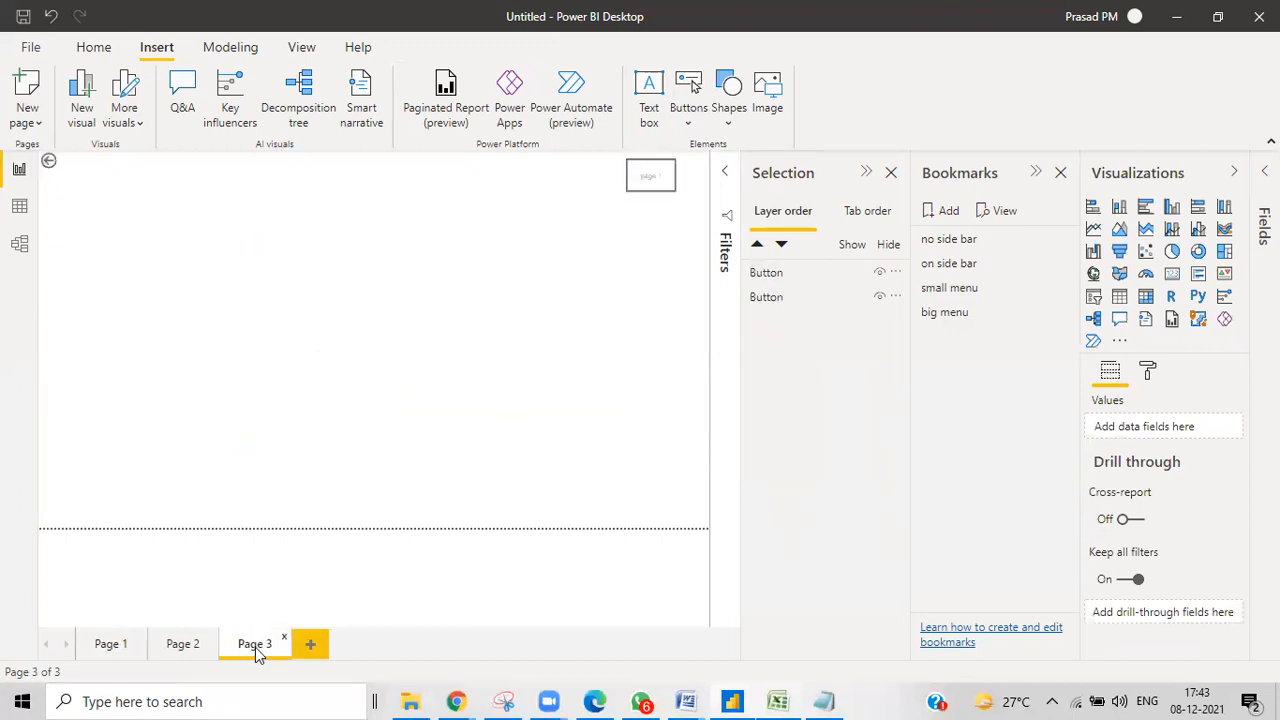
{"action": "left_click", "coordinate": [49, 162], "text": "ctrl"}
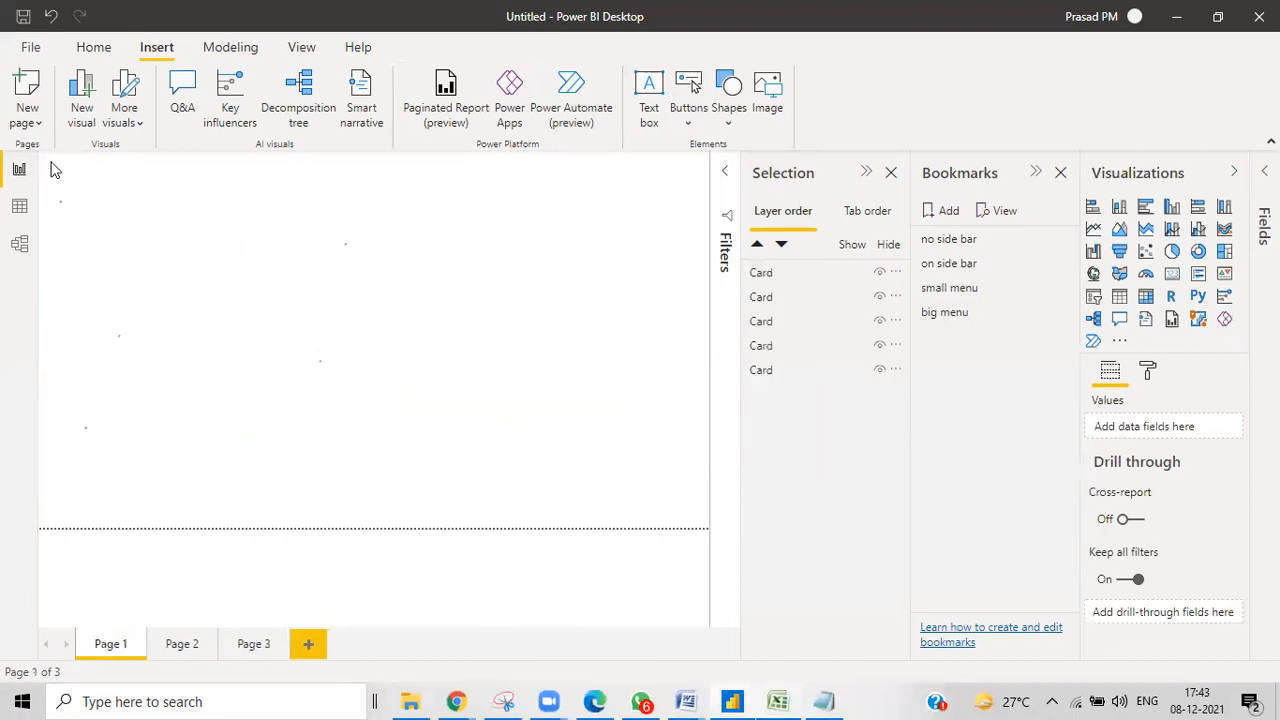
{"action": "left_click", "coordinate": [193, 650]}
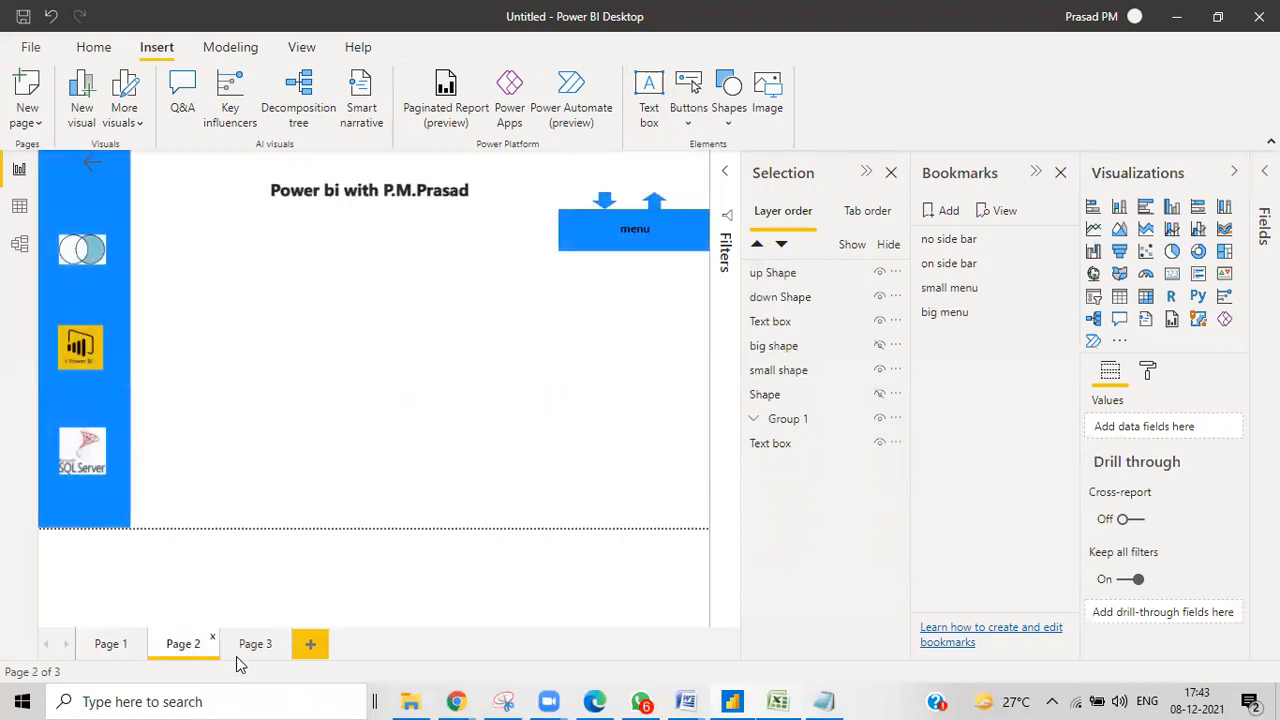
{"action": "left_click", "coordinate": [234, 652]}
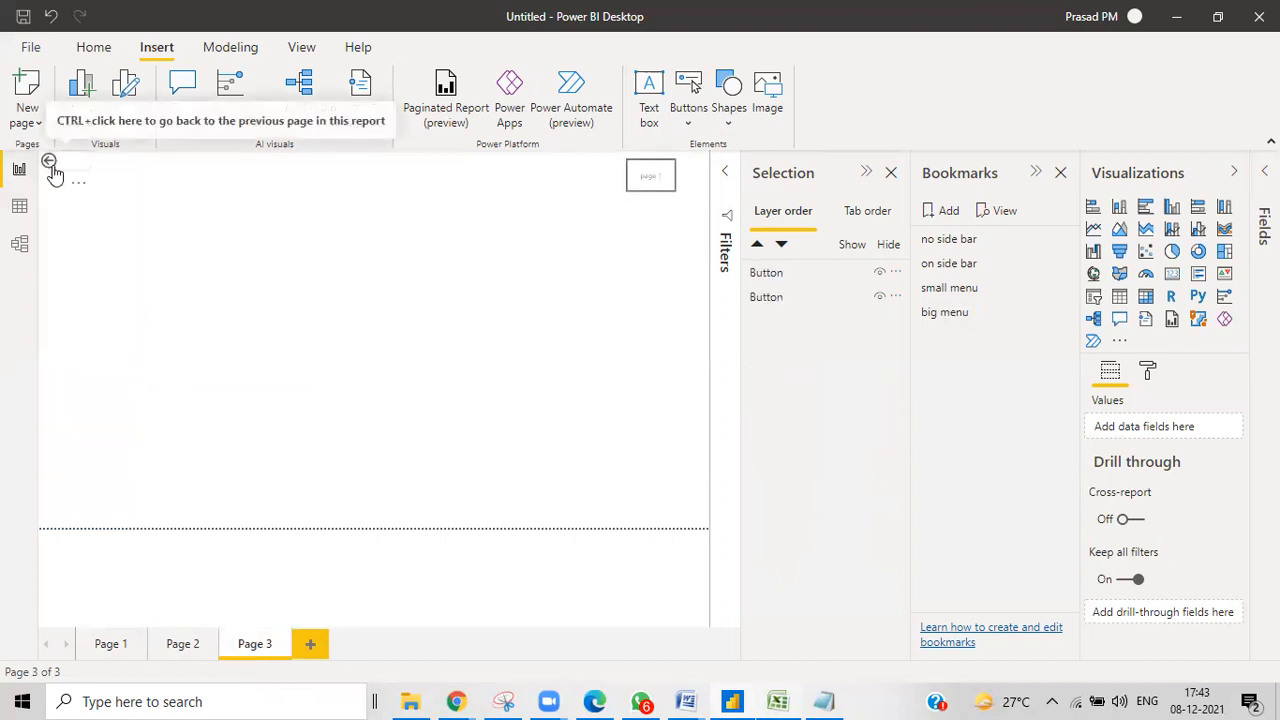
{"action": "left_click", "coordinate": [53, 168], "text": "ctrl"}
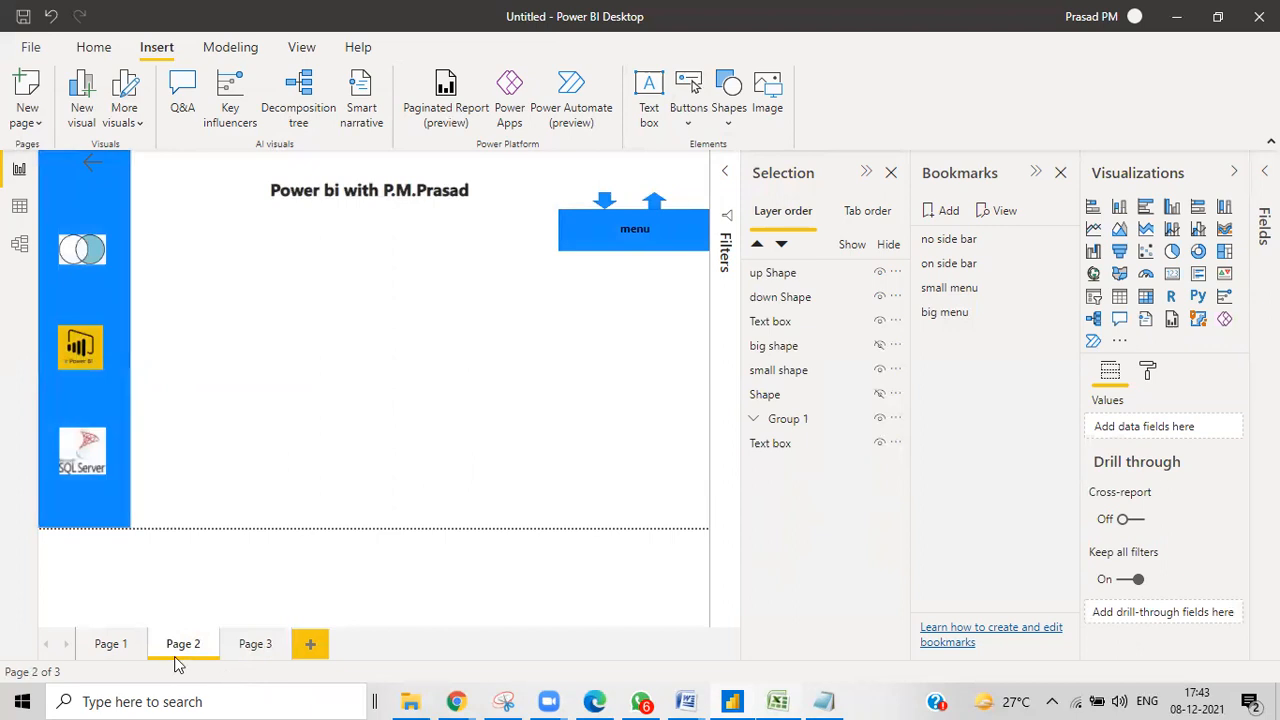
{"action": "left_click", "coordinate": [256, 643]}
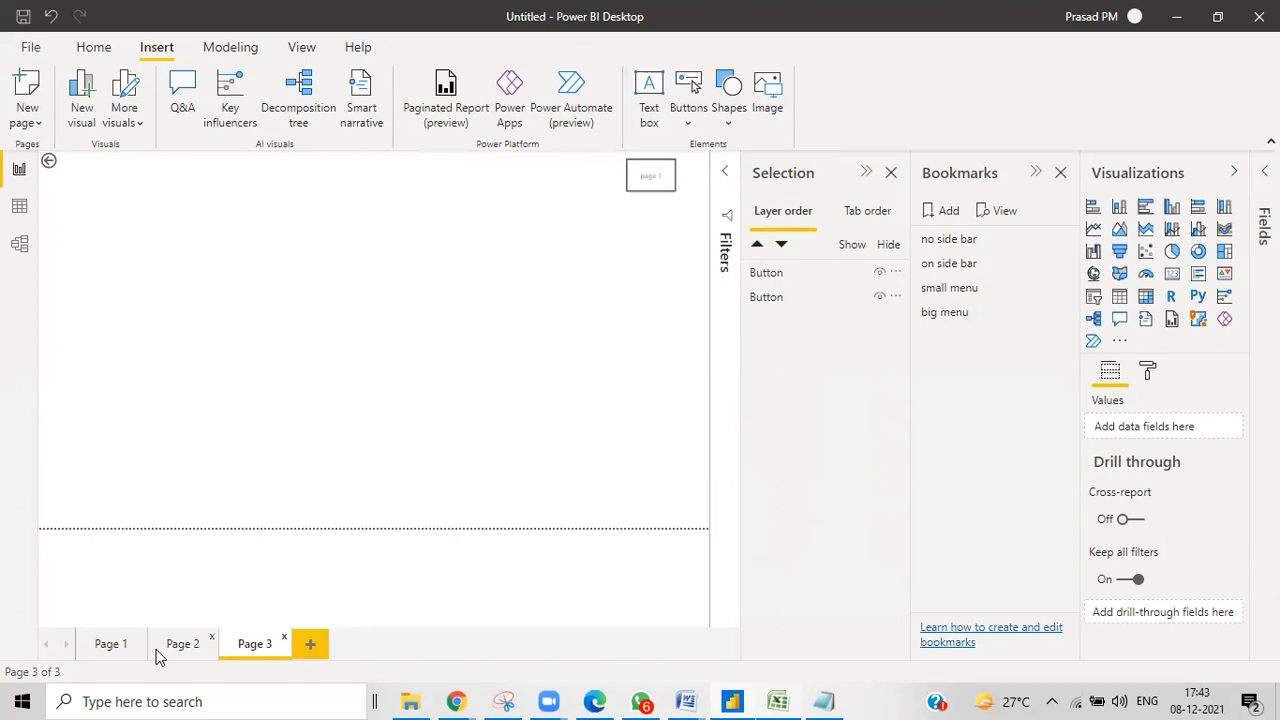
Turn off the page 1 button's outline and icon.
{"action": "left_click", "coordinate": [640, 190]}
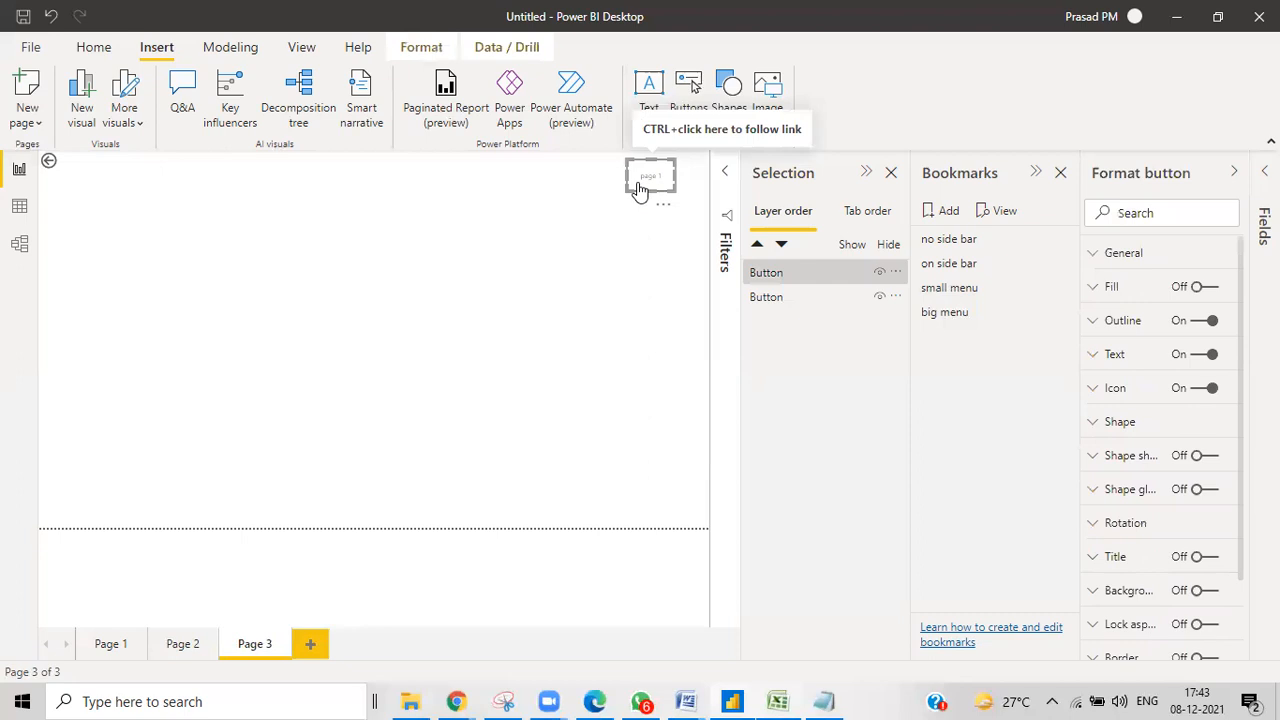
{"action": "left_click", "coordinate": [1193, 323]}
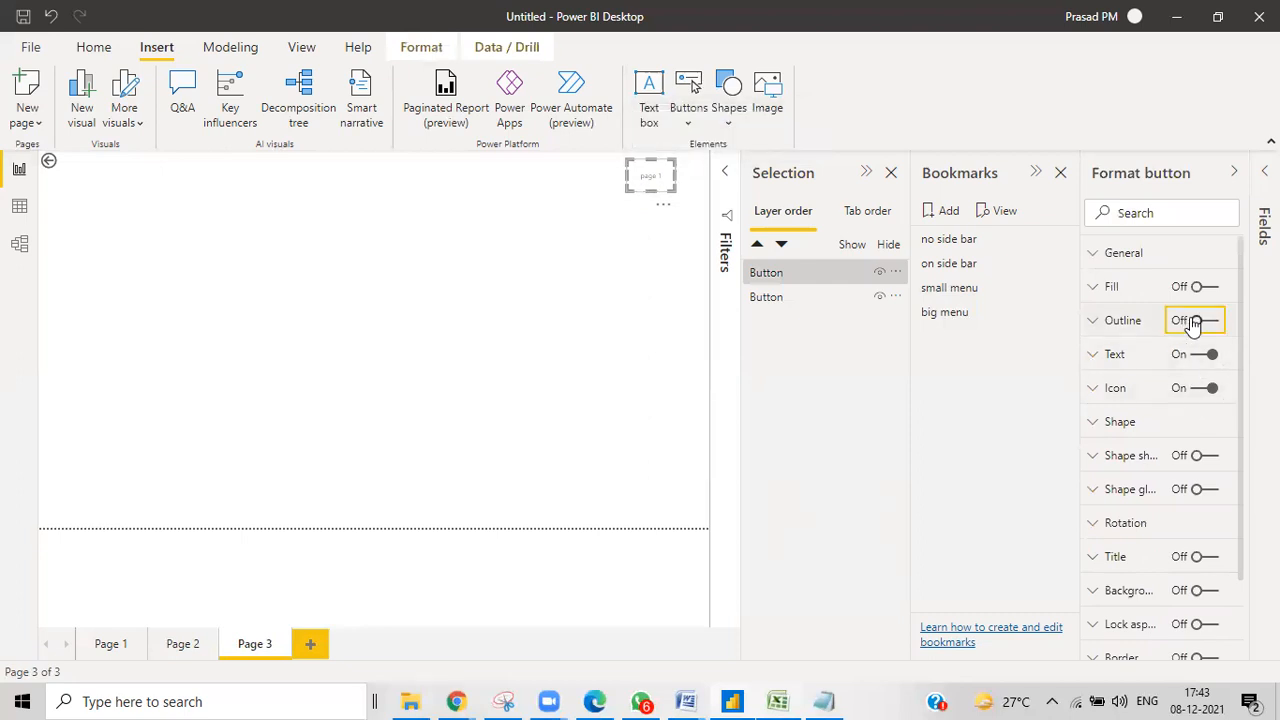
{"action": "left_click", "coordinate": [1199, 390]}
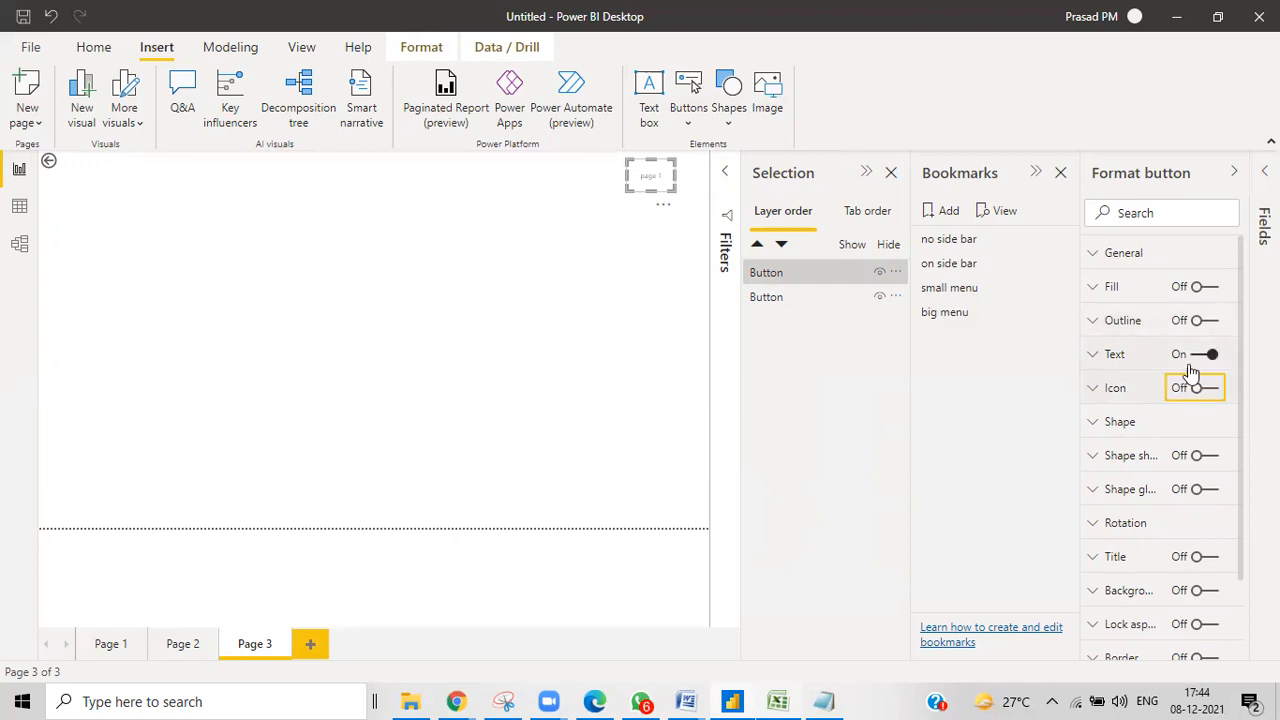
{"action": "left_click", "coordinate": [616, 312]}
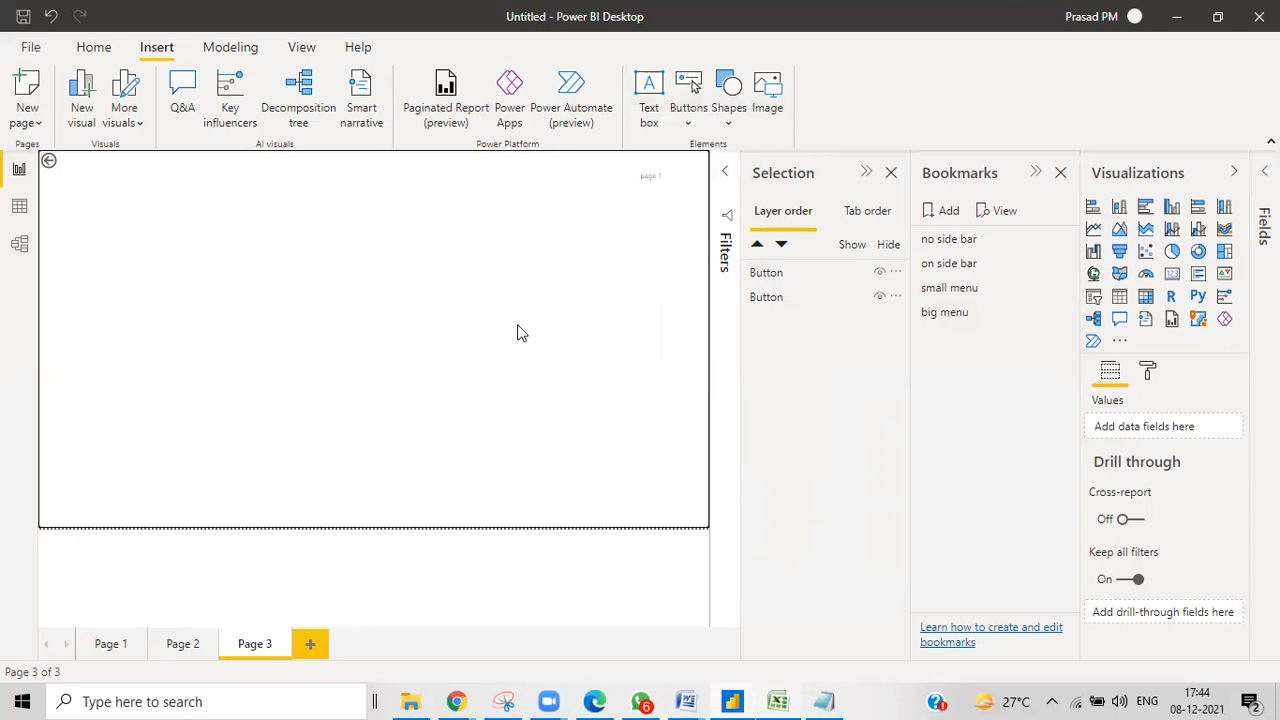
Set the button text to 13 pt, bright blue, Segoe UI Bold.
{"action": "left_click", "coordinate": [650, 189]}
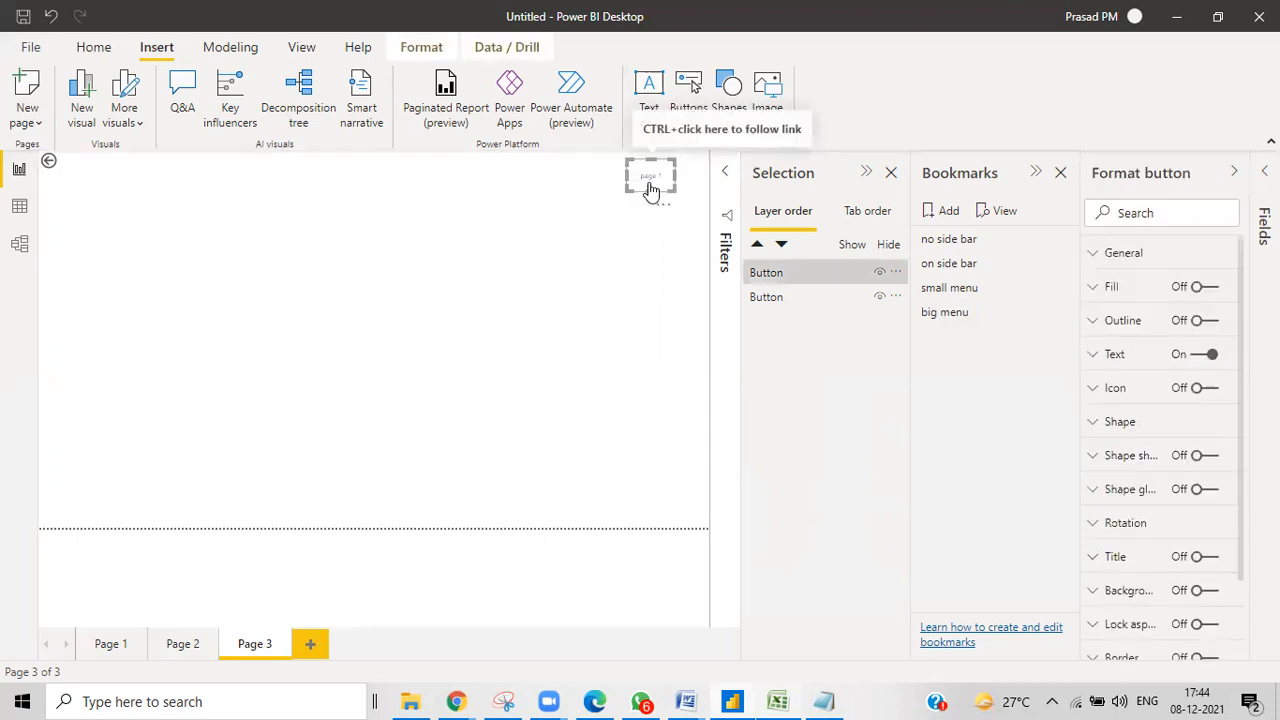
{"action": "left_click", "coordinate": [1092, 354]}
{"action": "left_click", "coordinate": [1147, 542]}
{"action": "left_click", "coordinate": [1147, 542]}
{"action": "left_click", "coordinate": [1147, 542]}
{"action": "left_click", "coordinate": [1135, 496]}
{"action": "left_click", "coordinate": [1061, 409]}
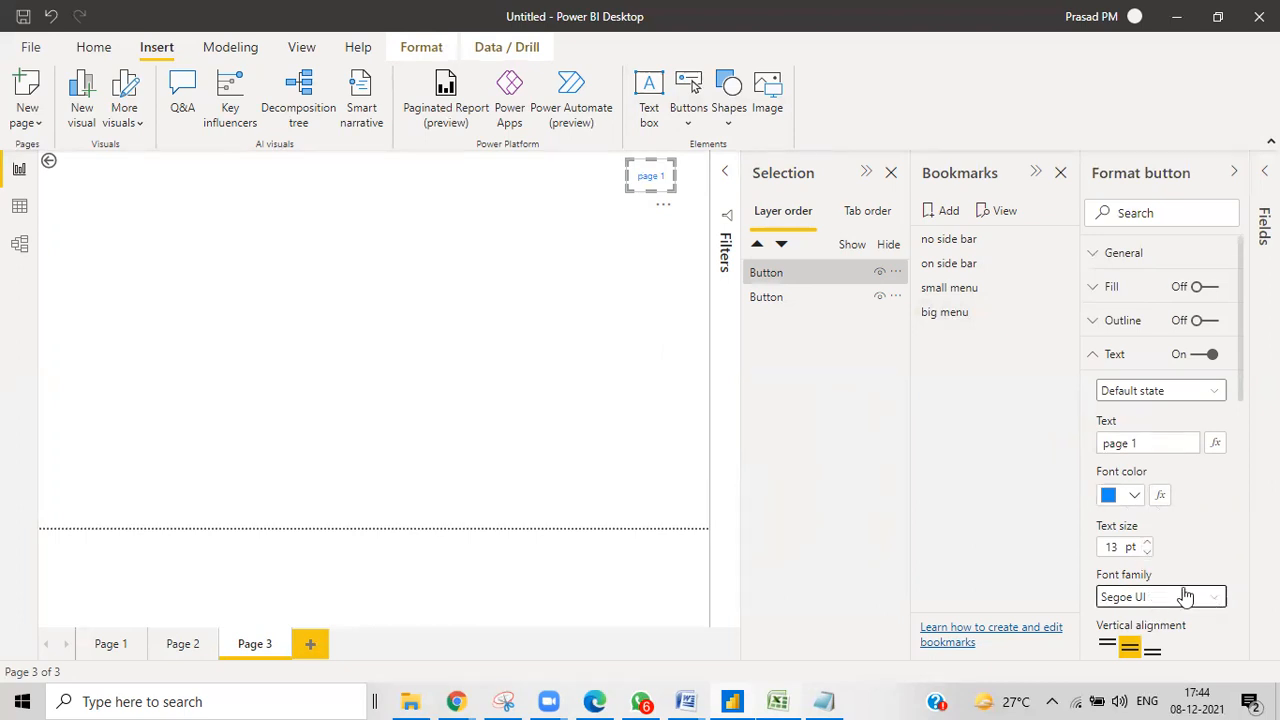
{"action": "left_click", "coordinate": [1131, 597]}
{"action": "scroll", "coordinate": [1155, 418], "scroll_direction": "down", "scroll_amount": 1}
{"action": "scroll", "coordinate": [1155, 418], "scroll_direction": "down", "scroll_amount": 5}
{"action": "left_click", "coordinate": [1160, 420]}
{"action": "left_click", "coordinate": [640, 264]}
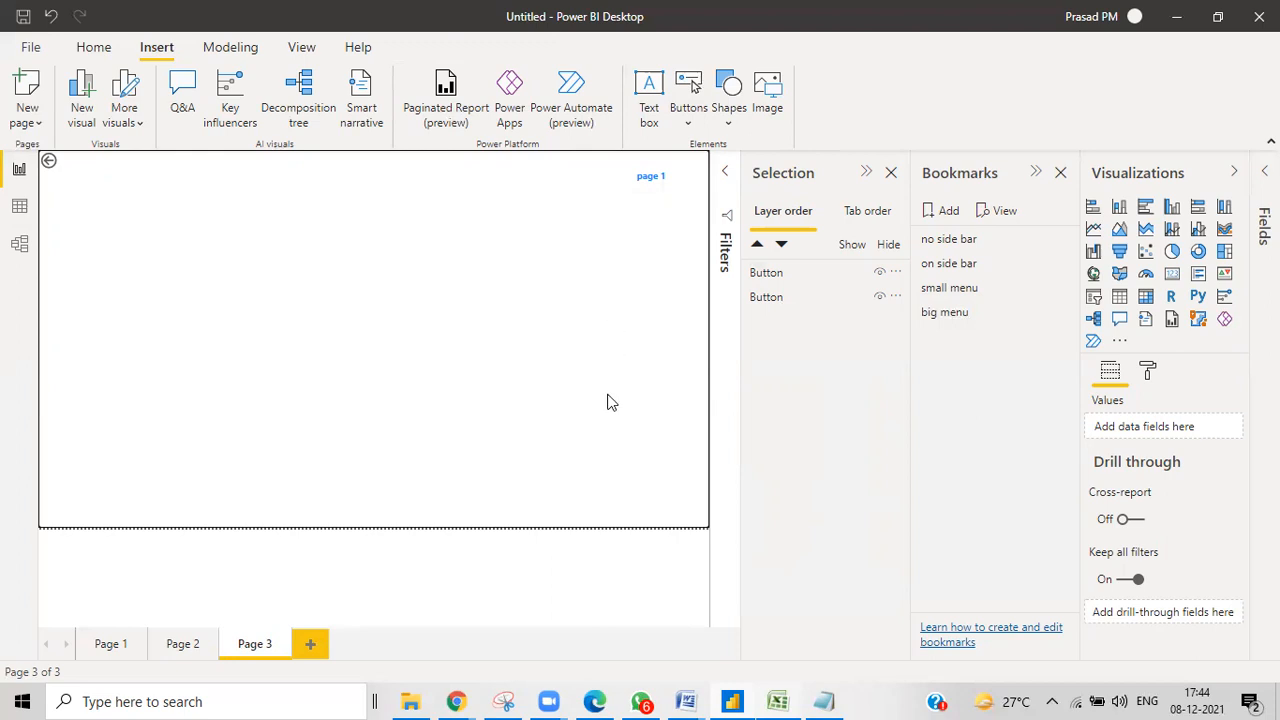
{"action": "left_click", "coordinate": [649, 188], "text": "ctrl"}
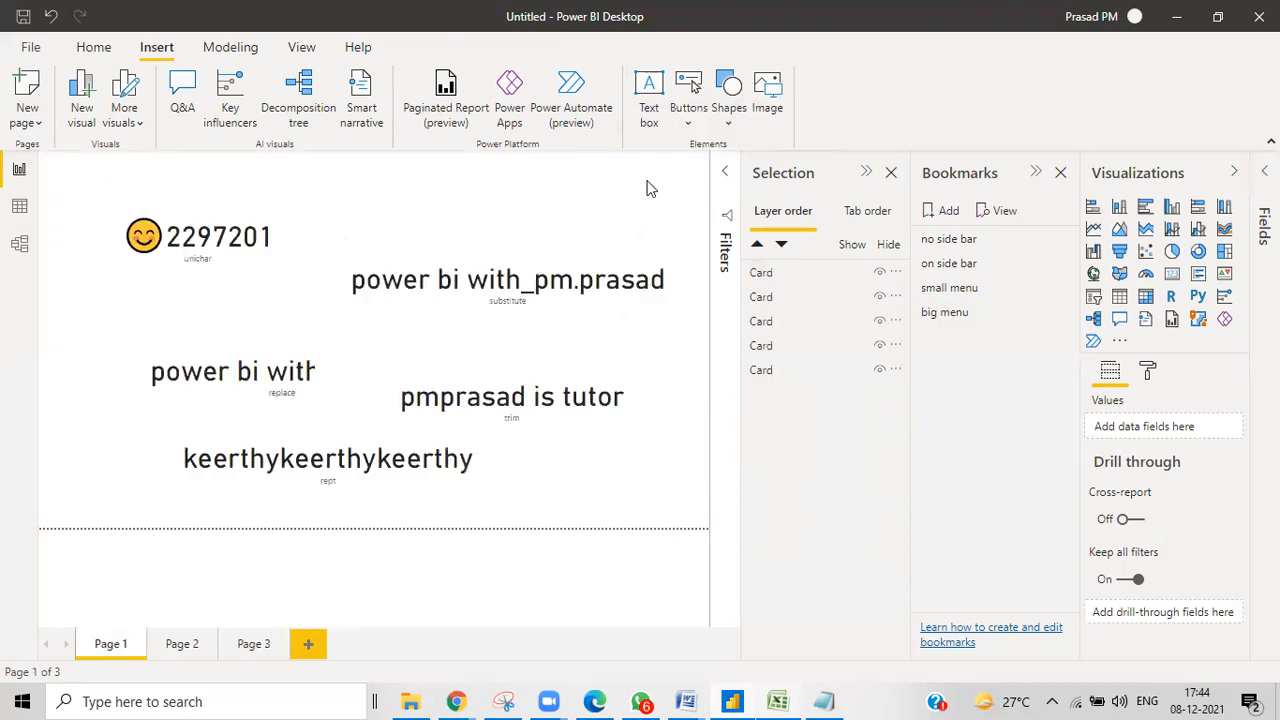
{"action": "left_click", "coordinate": [250, 650]}
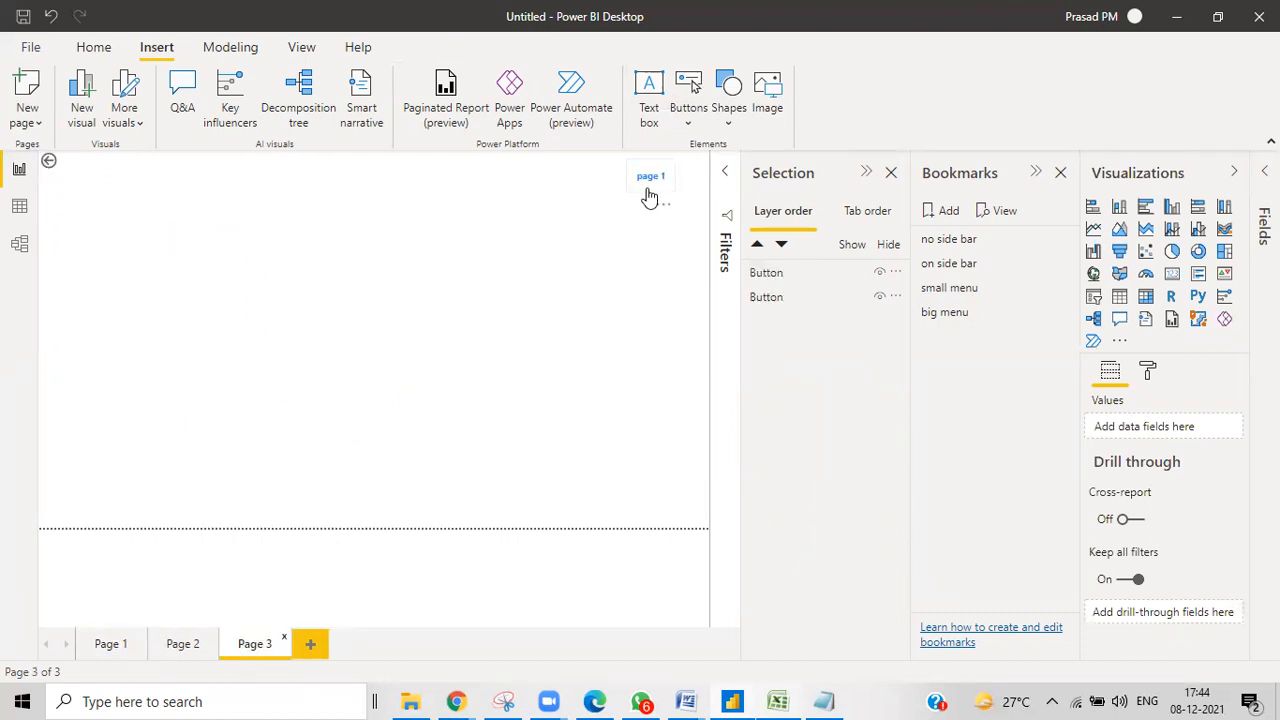
{"action": "left_click", "coordinate": [649, 190]}
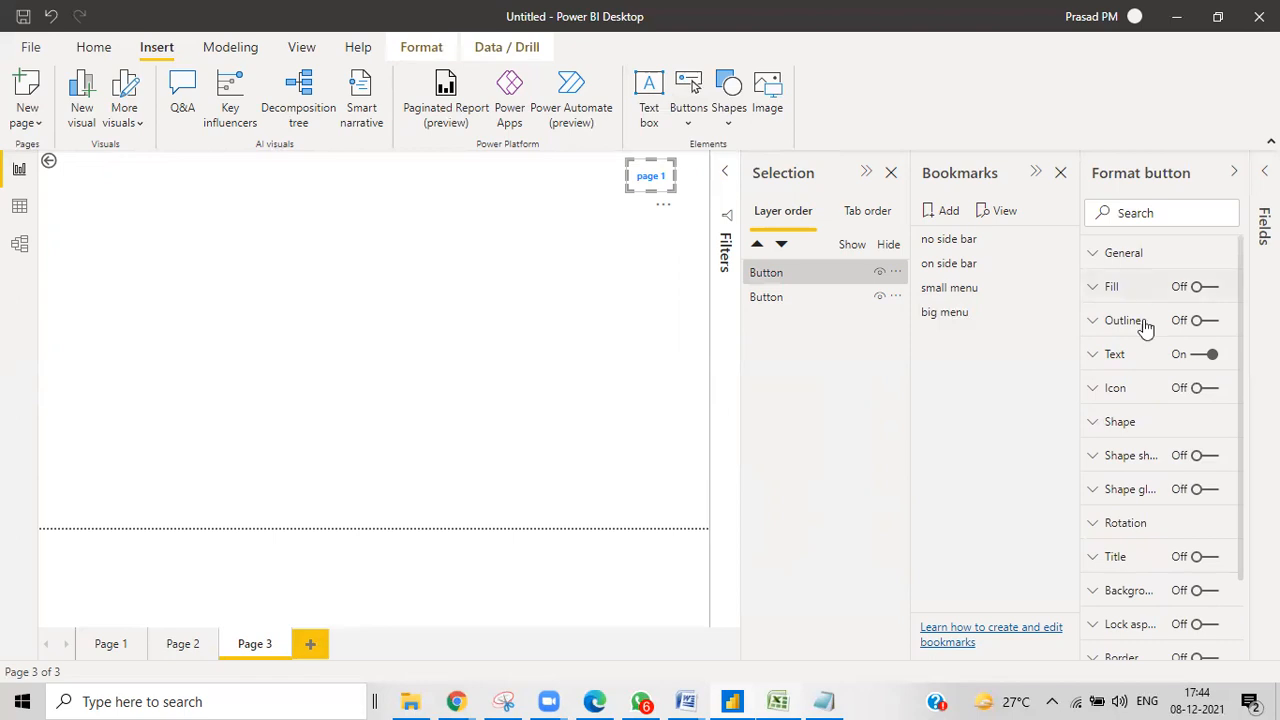
{"action": "scroll", "coordinate": [1123, 580], "scroll_direction": "down", "scroll_amount": 3}
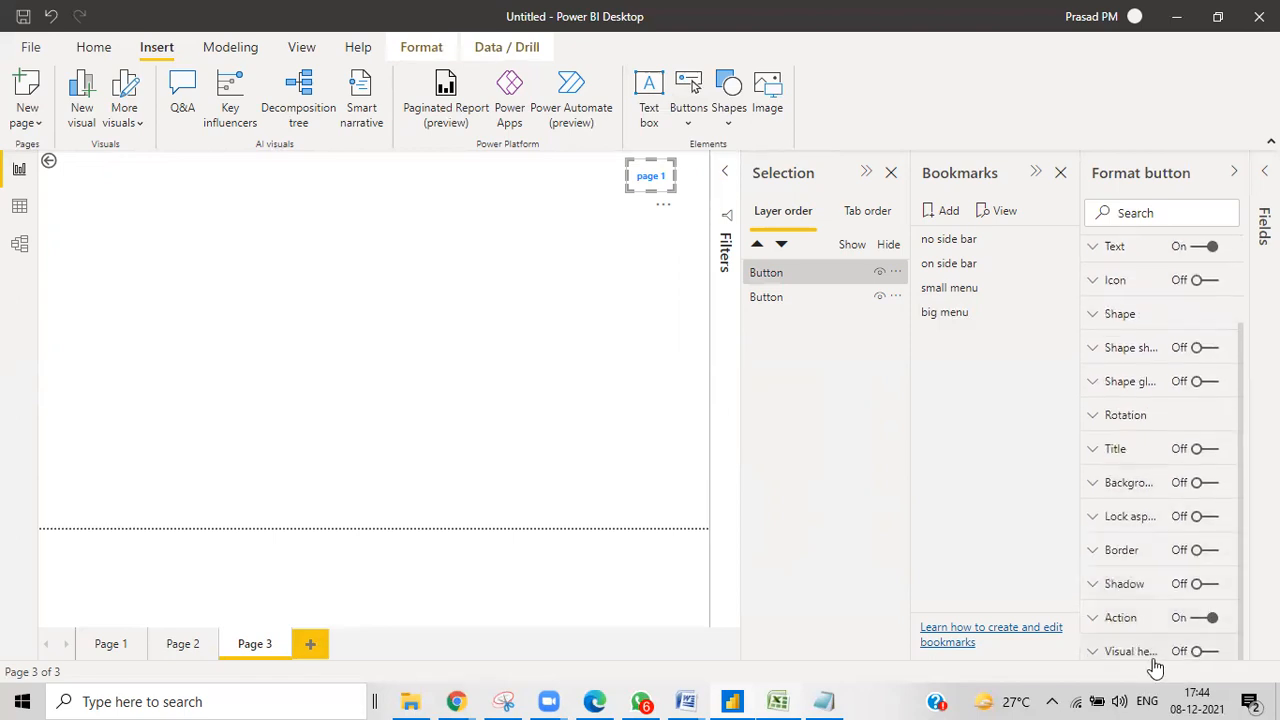
{"action": "scroll", "coordinate": [1140, 560], "scroll_direction": "up", "scroll_amount": 3}
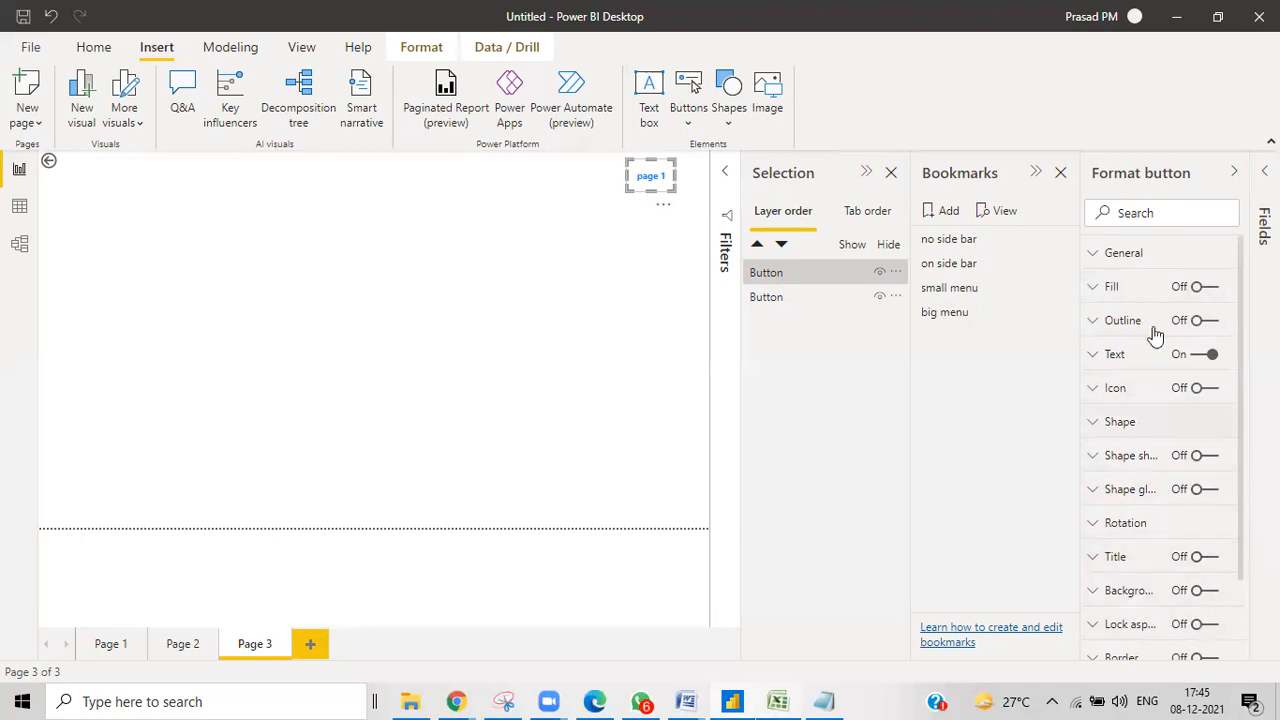
{"action": "left_click", "coordinate": [620, 260]}
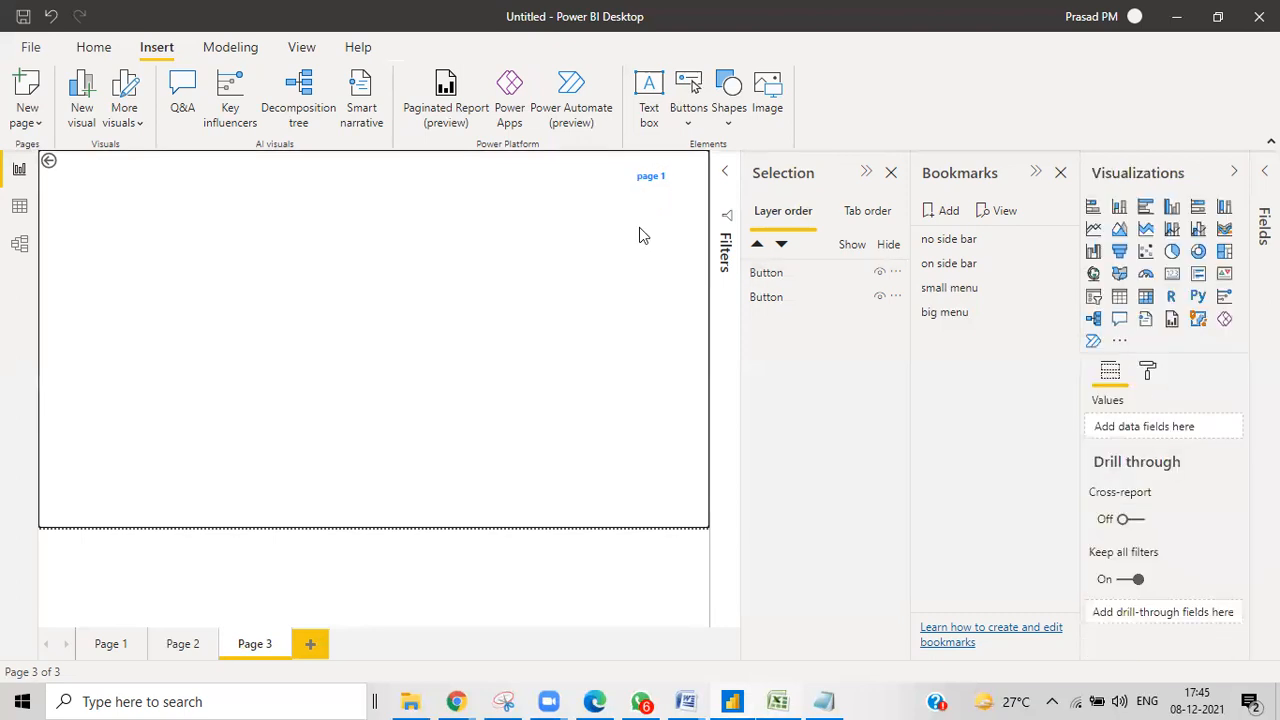
{"action": "left_click", "coordinate": [641, 190]}
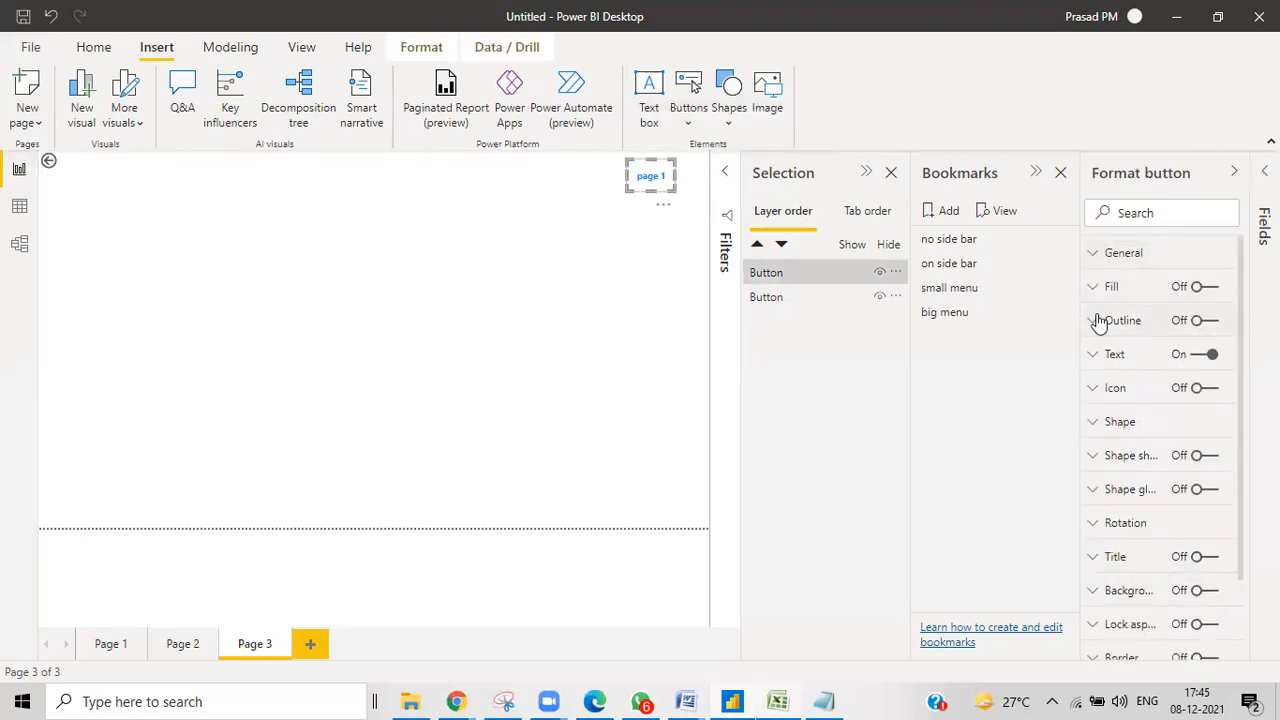
{"action": "left_click", "coordinate": [628, 198]}
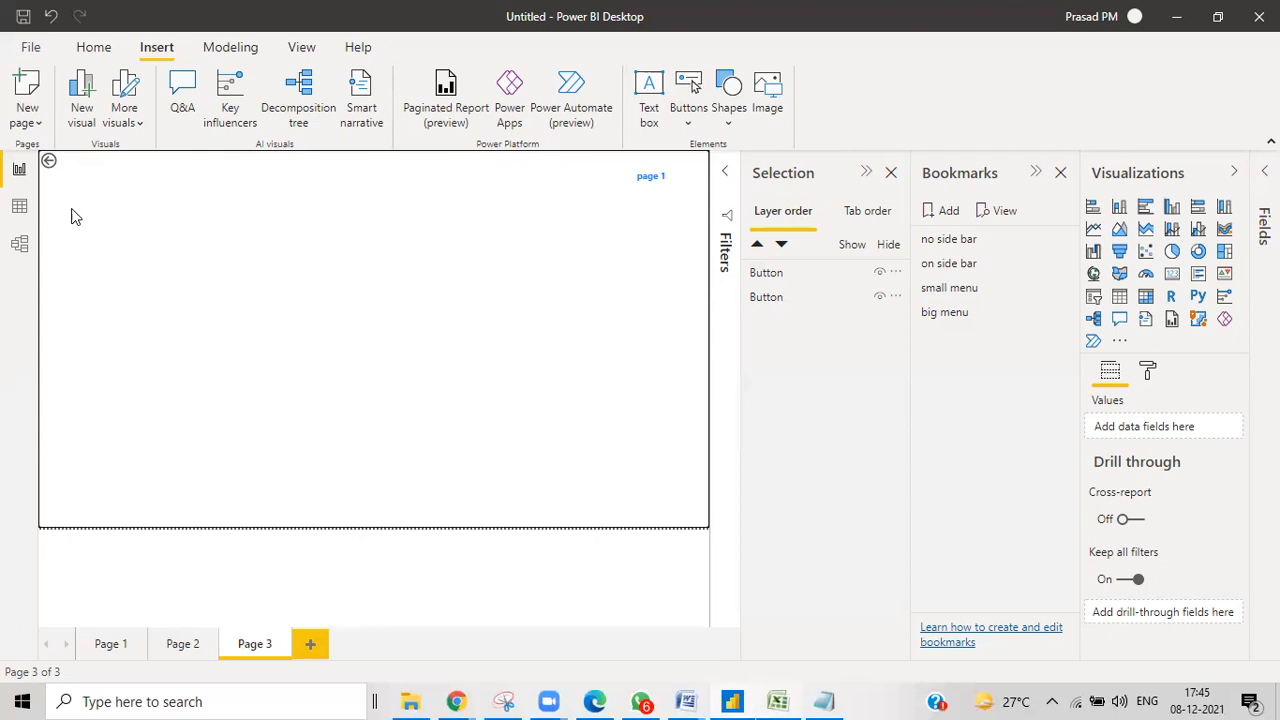
Switch between Page 2 and Page 3, ending back on Page 2.
{"action": "left_click", "coordinate": [182, 645]}
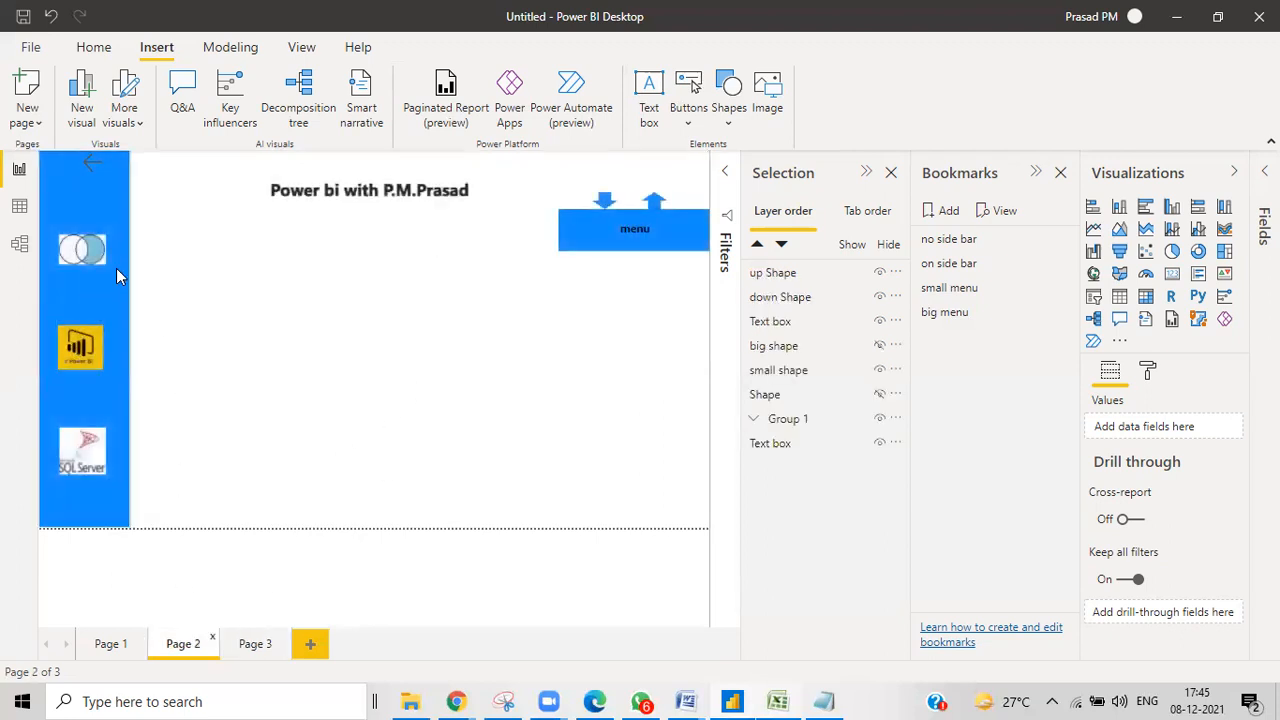
{"action": "left_click", "coordinate": [256, 646]}
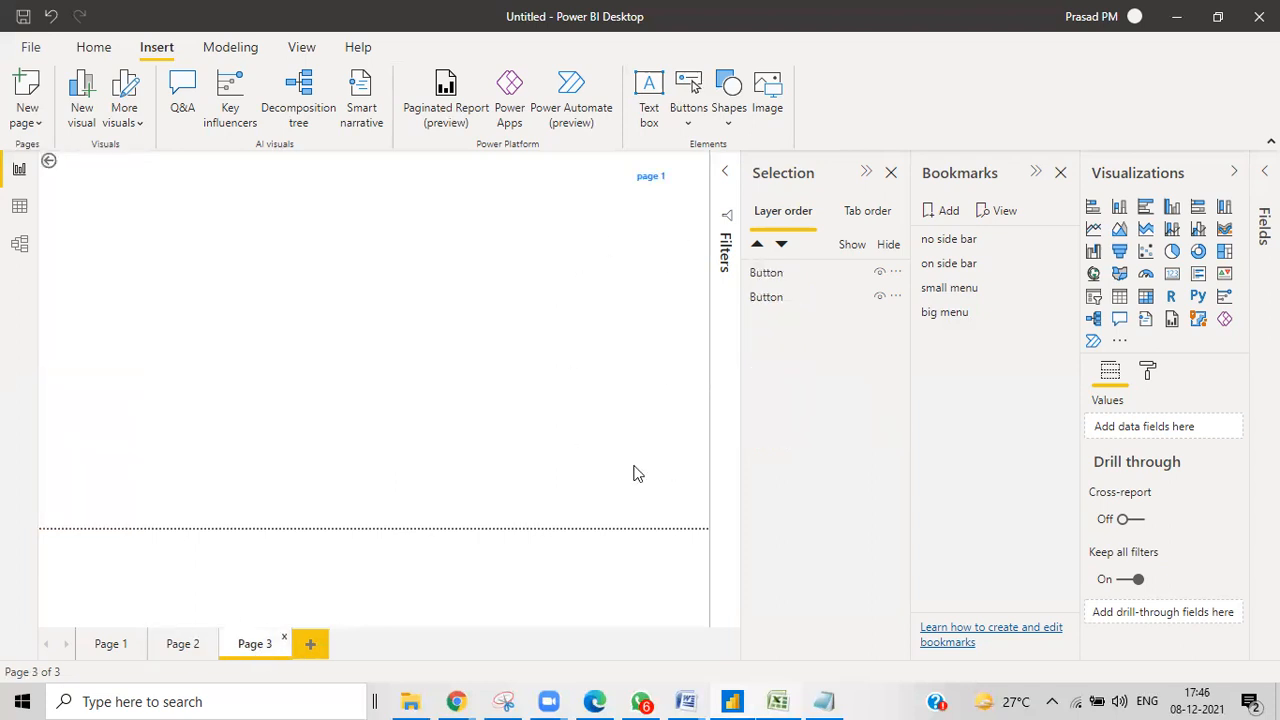
{"action": "left_click", "coordinate": [652, 240], "text": "ctrl"}
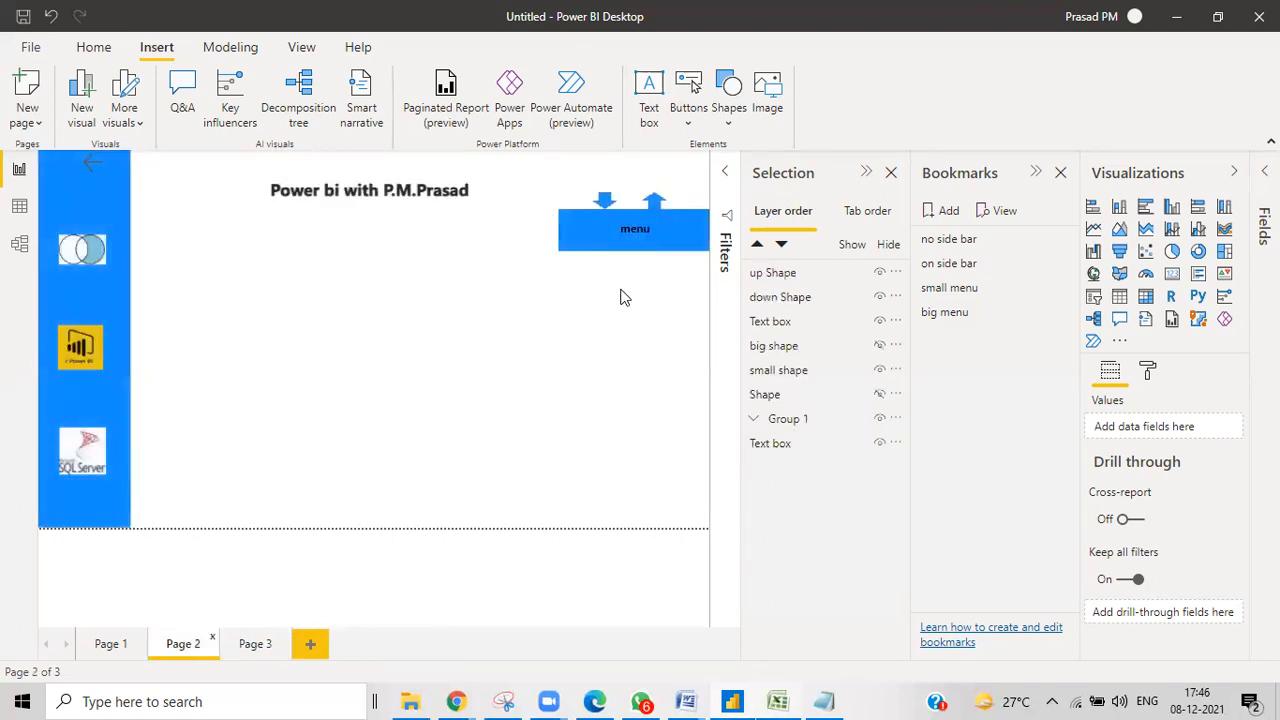
Apply the 'big menu' bookmark to expand Page 2's menu panel, then go to Page 3.
{"action": "left_click", "coordinate": [604, 207], "text": "ctrl"}
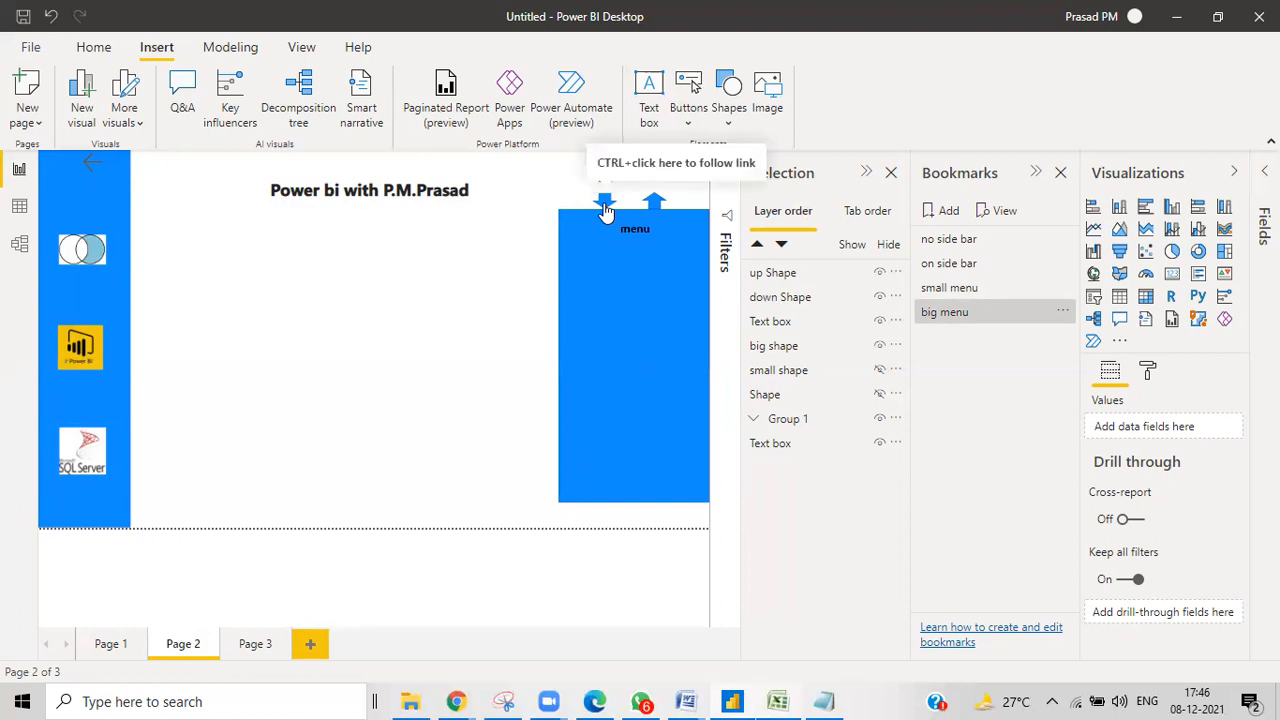
{"action": "left_click", "coordinate": [654, 203], "text": "ctrl"}
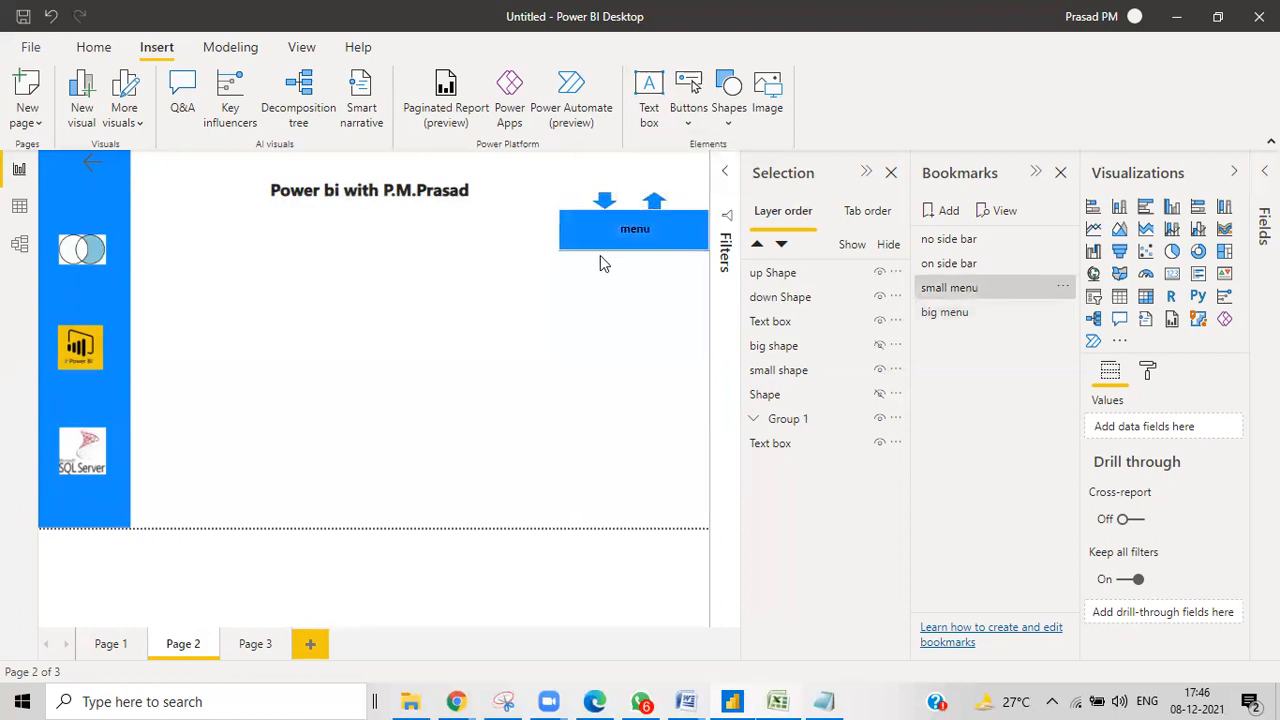
{"action": "left_click", "coordinate": [600, 199]}
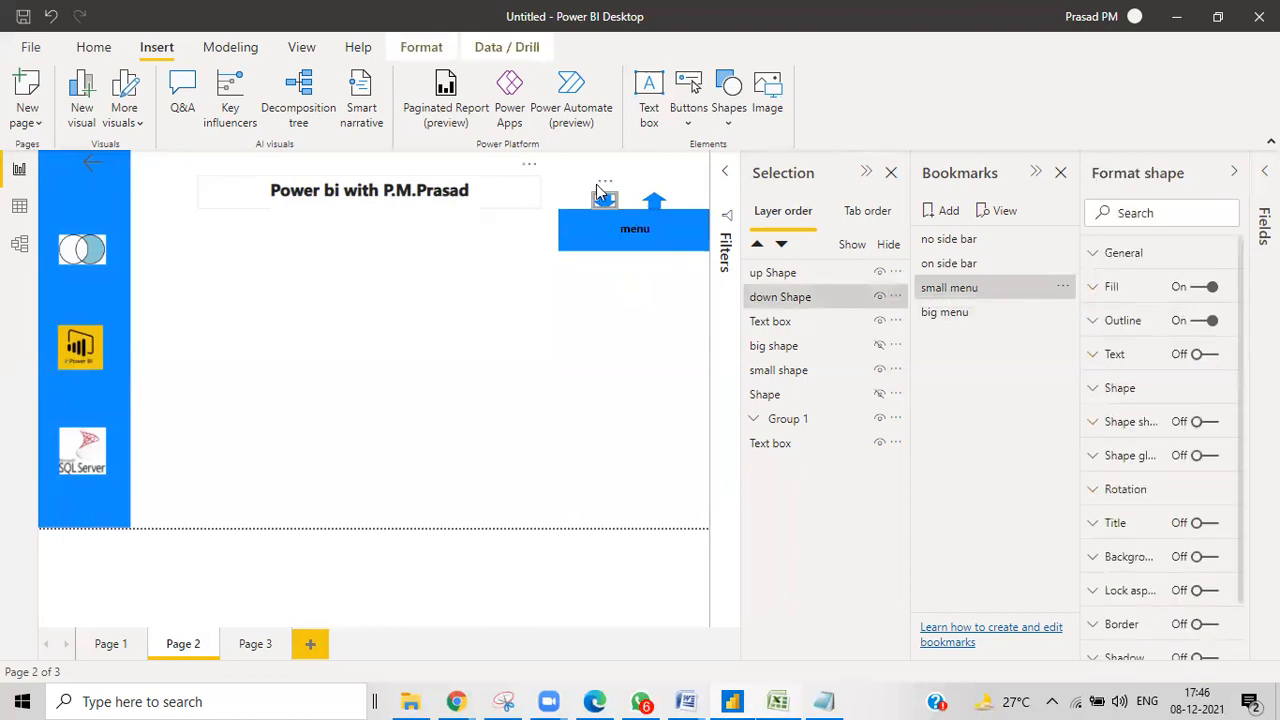
{"action": "left_click", "coordinate": [605, 203], "text": "ctrl"}
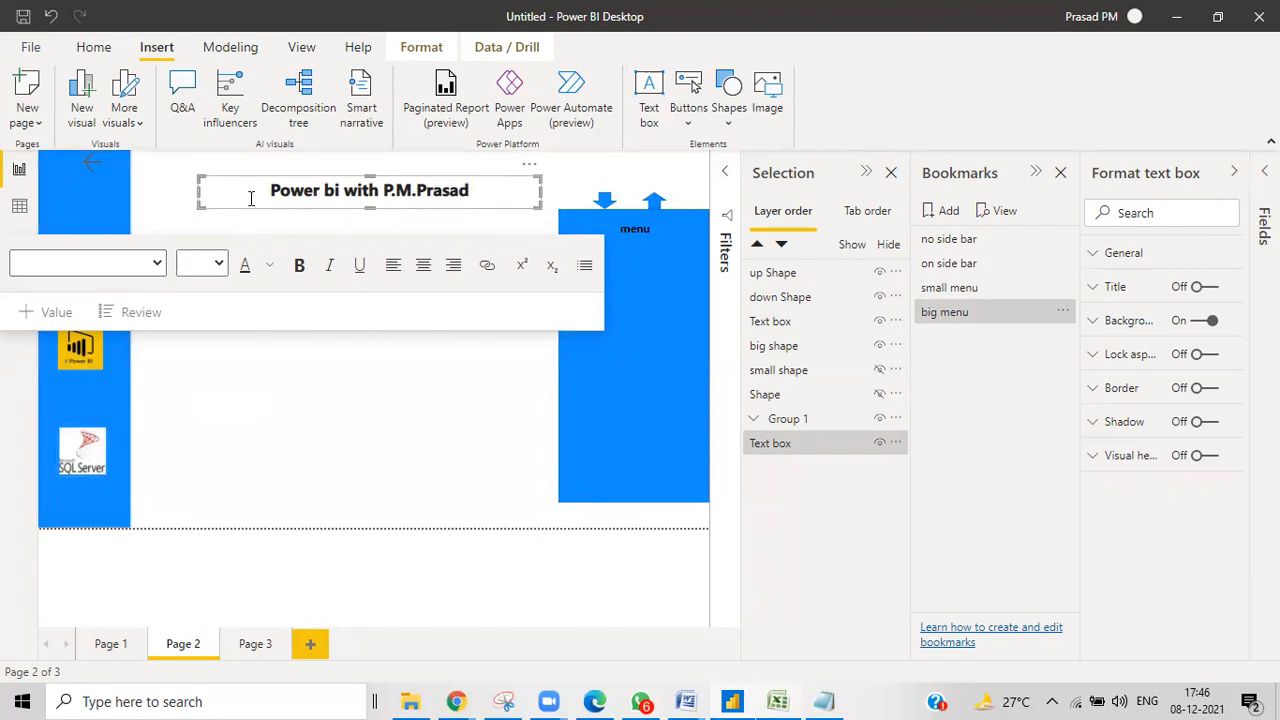
{"action": "left_click", "coordinate": [255, 644]}
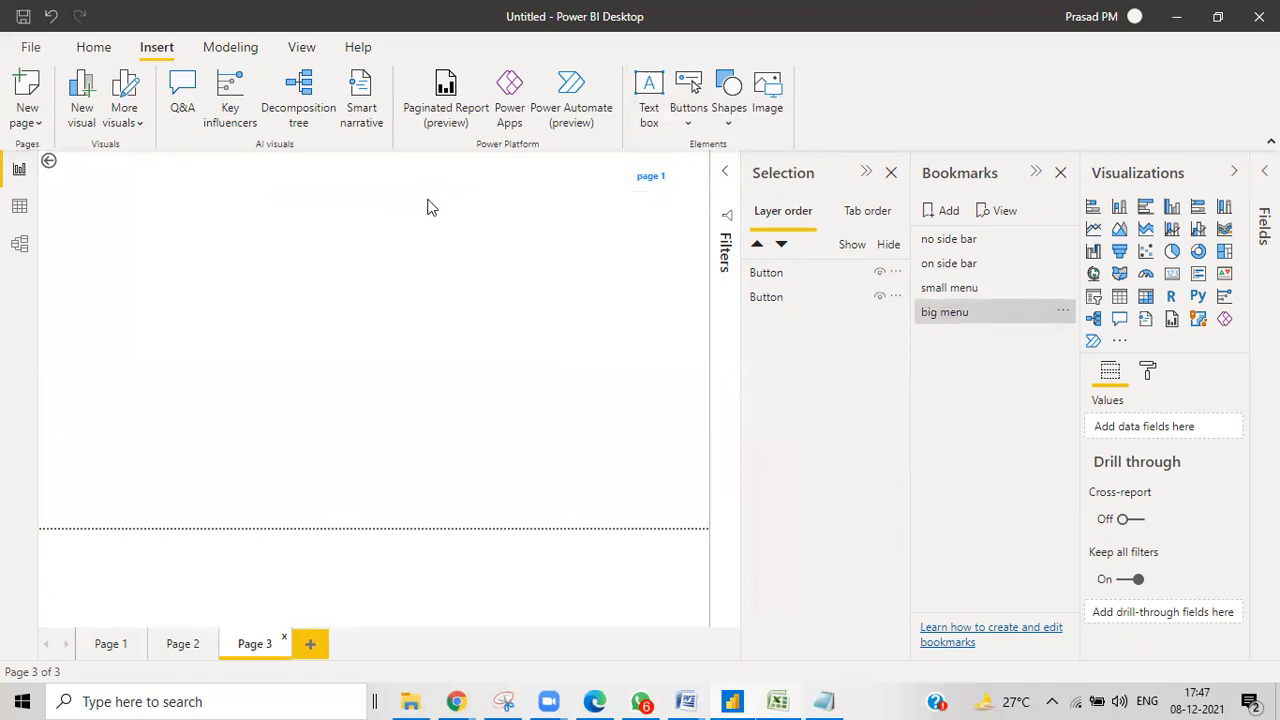
Paste copies of the page 1 button and align four in a row beside the back button.
{"action": "left_click_drag", "start_coordinate": [660, 188], "coordinate": [448, 234]}
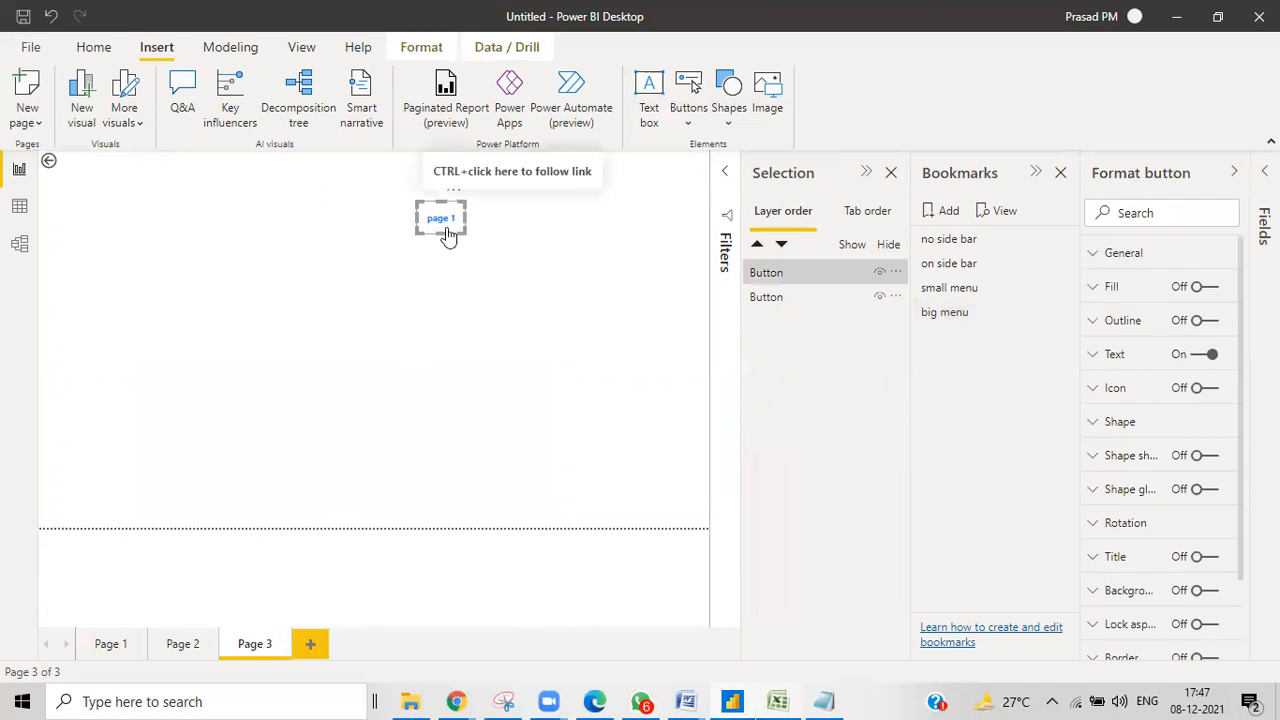
{"action": "key", "text": "ctrl+v"}
{"action": "key", "text": "ctrl+v"}
{"action": "key", "text": "ctrl+v"}
{"action": "left_click_drag", "start_coordinate": [457, 245], "coordinate": [623, 233]}
{"action": "left_click_drag", "start_coordinate": [452, 235], "coordinate": [566, 237]}
{"action": "mouse_move", "coordinate": [451, 237]}
{"action": "left_mouse_down"}
{"action": "mouse_move", "coordinate": [508, 240]}
{"action": "mouse_move", "coordinate": [443, 246]}
{"action": "left_mouse_up"}
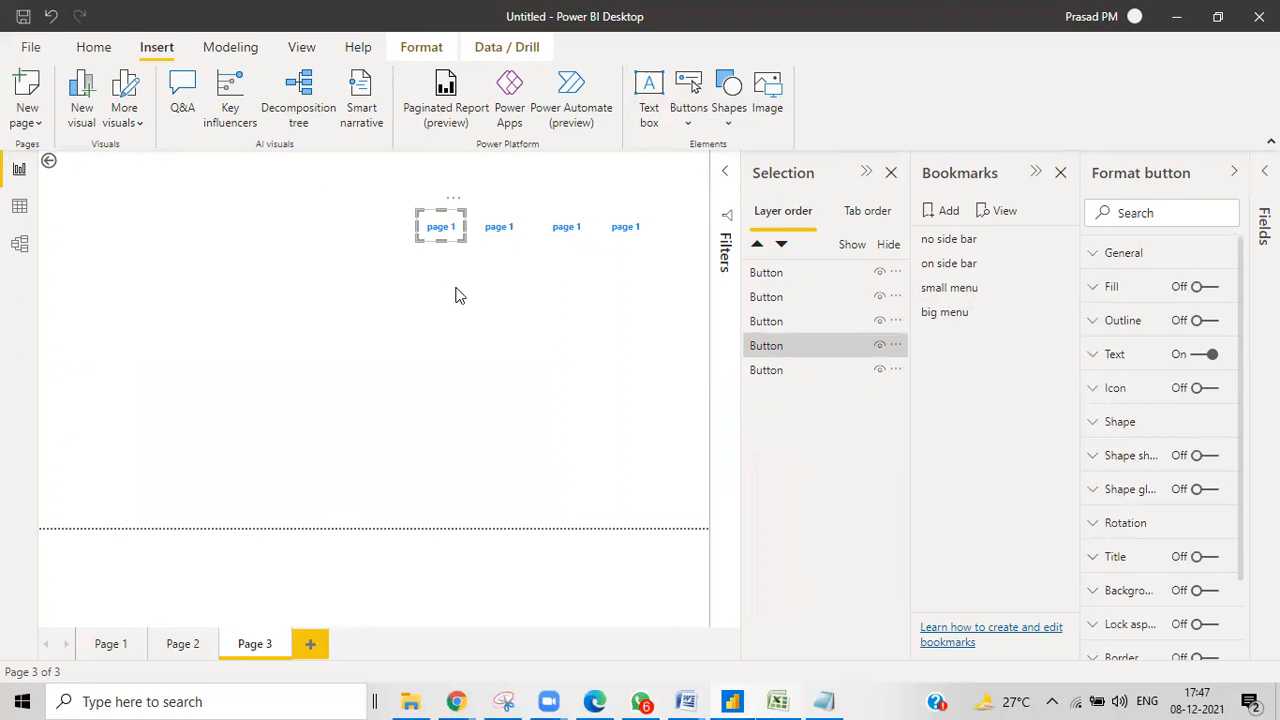
{"action": "left_click", "coordinate": [458, 295]}
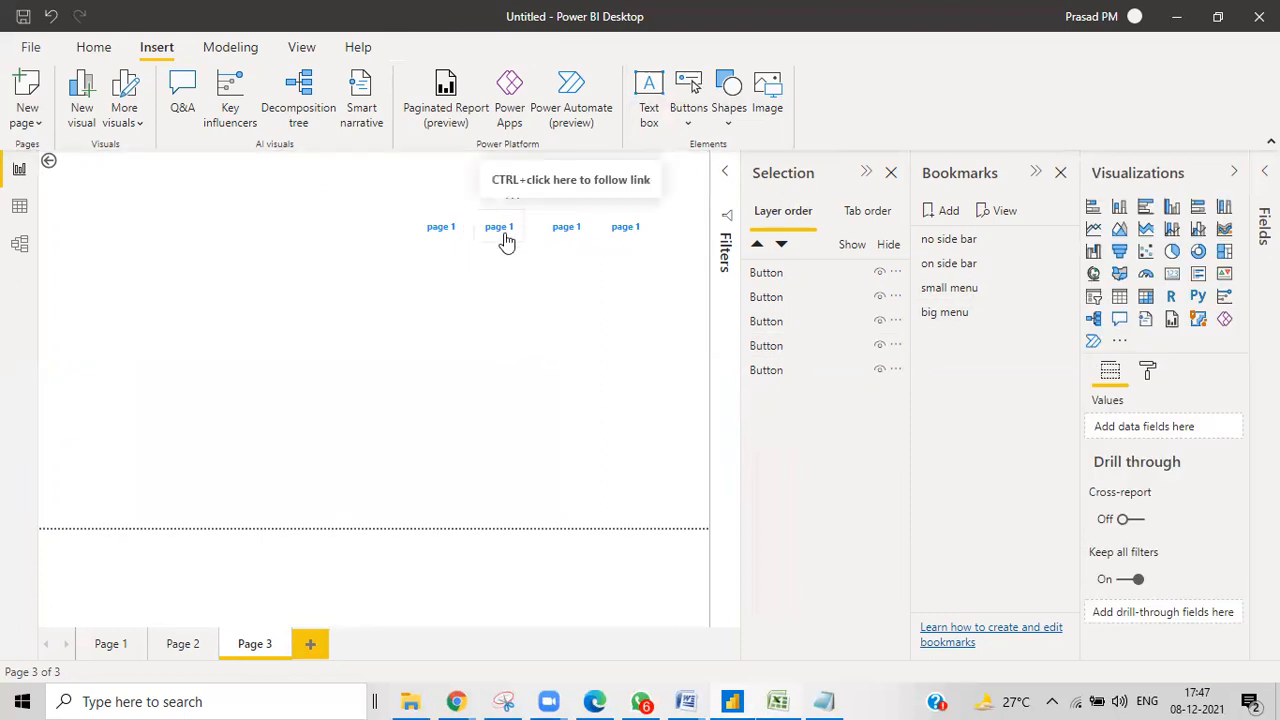
Relabel the second and third buttons as 'abour us' and 'batches'.
{"action": "left_click", "coordinate": [503, 236]}
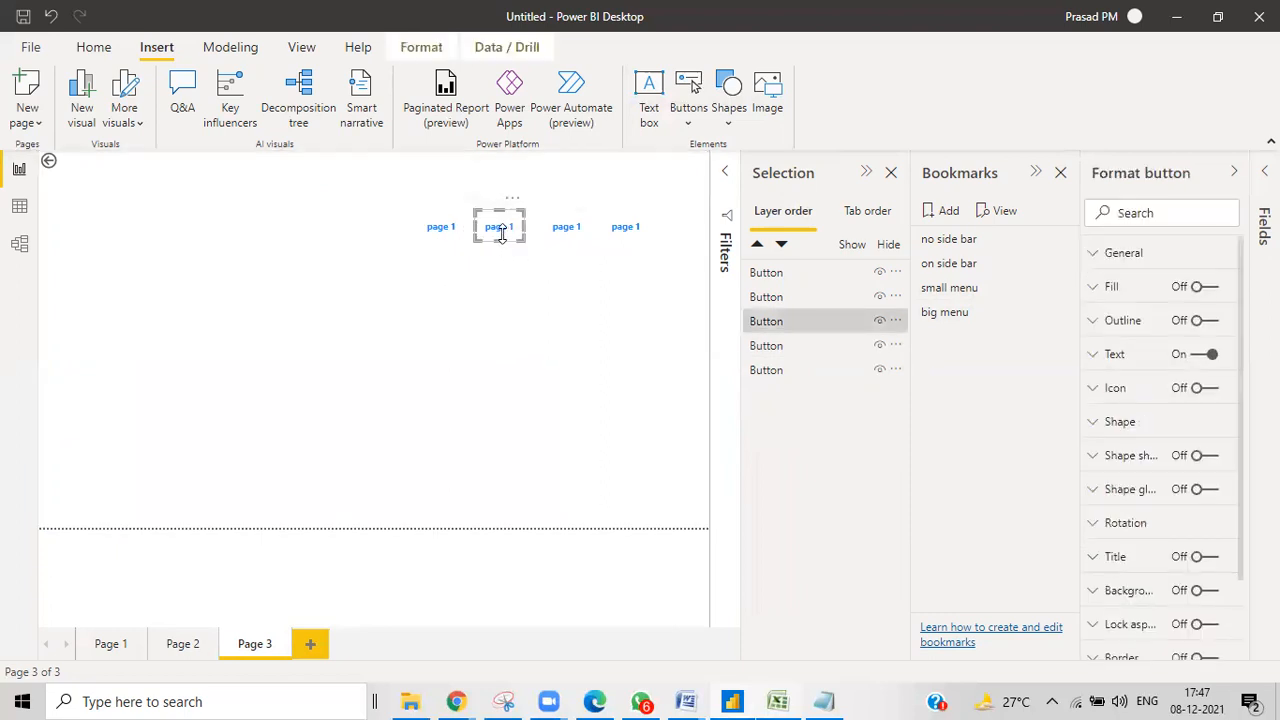
{"action": "left_click", "coordinate": [1118, 355]}
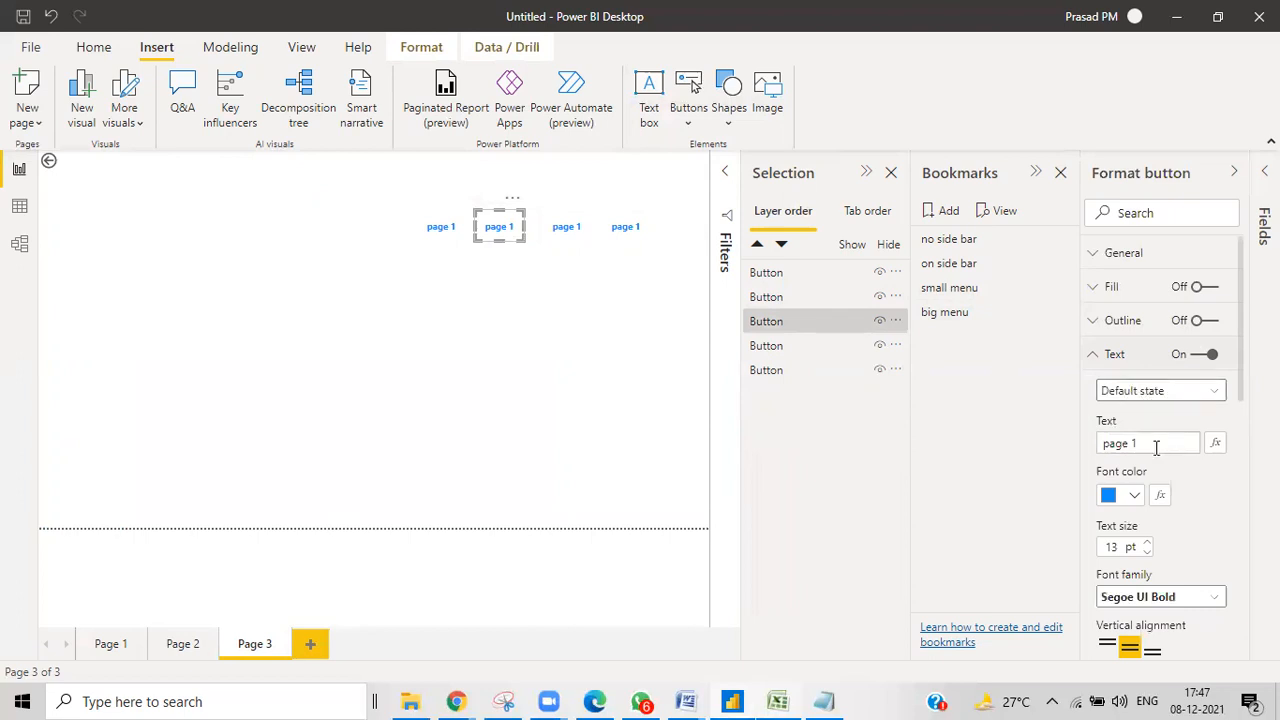
{"action": "left_click_drag", "start_coordinate": [1155, 449], "coordinate": [1087, 448]}
{"action": "type", "text": "a"}
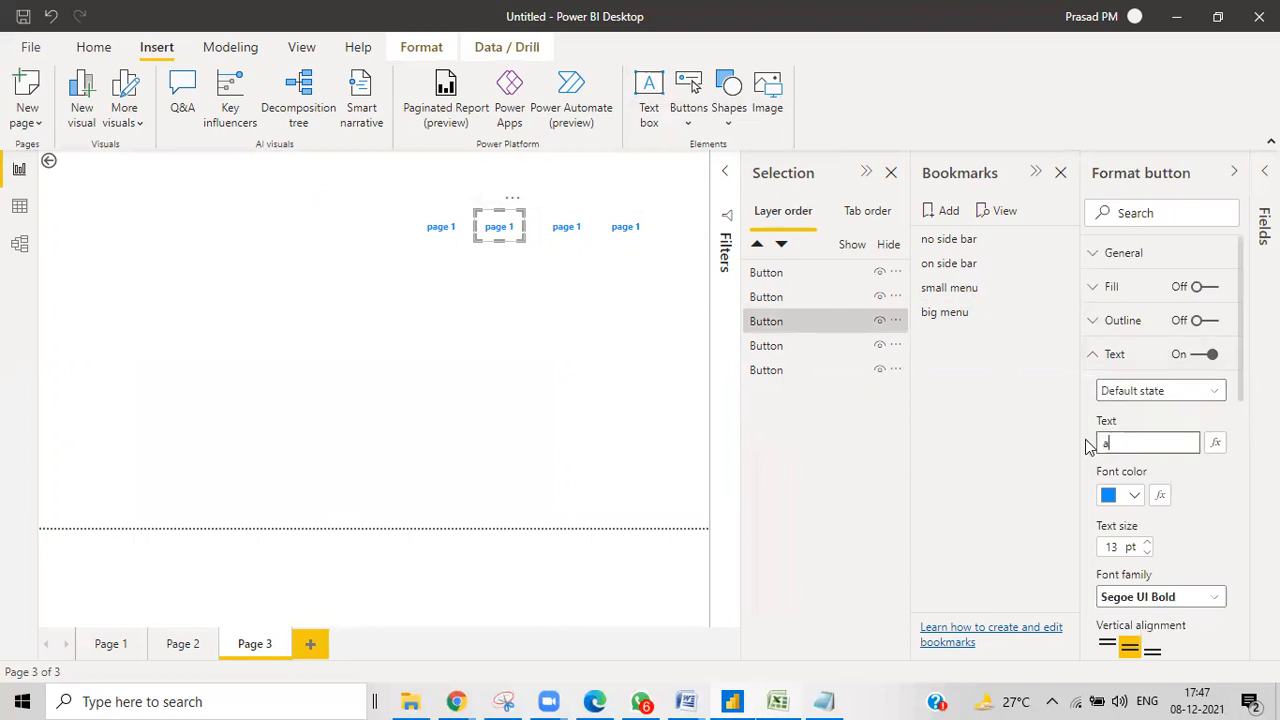
{"action": "type", "text": "r us"}
{"action": "left_click", "coordinate": [560, 240]}
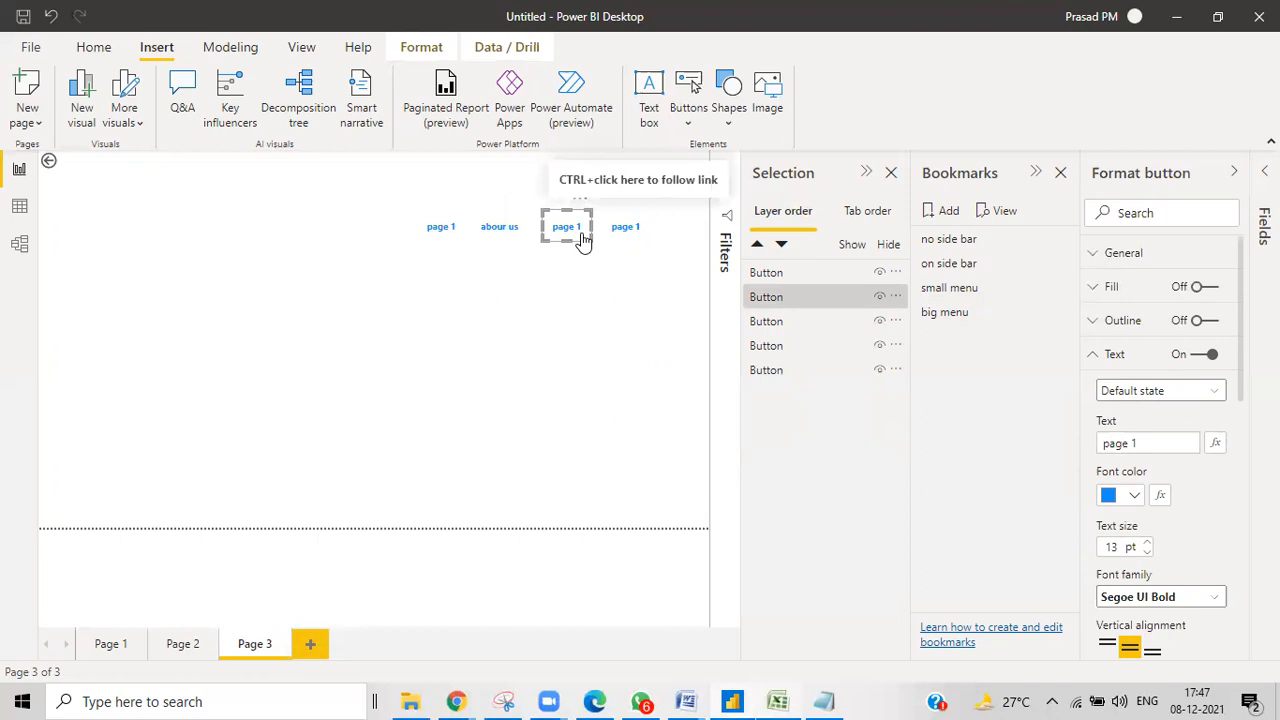
{"action": "left_click_drag", "start_coordinate": [1158, 440], "coordinate": [1075, 455]}
{"action": "type", "text": "batches"}
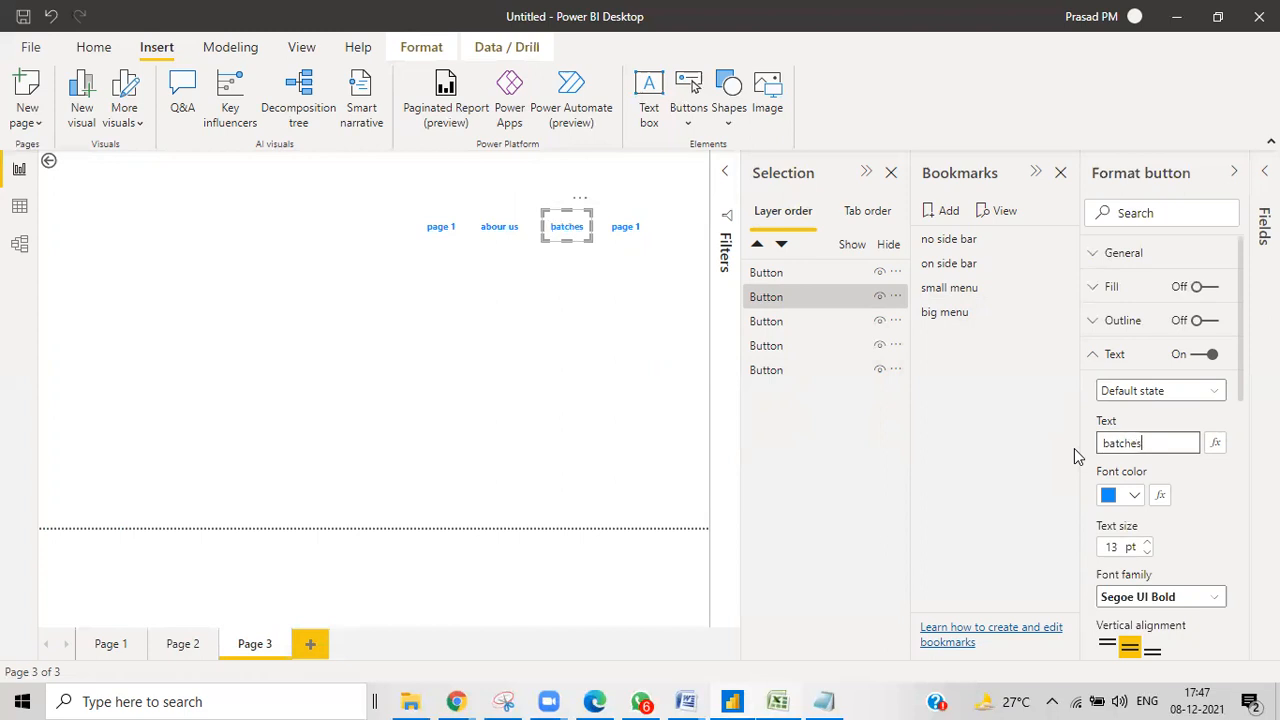
Relabel the rightmost button 'finance report' and the leftmost 'home page'.
{"action": "left_click", "coordinate": [632, 245]}
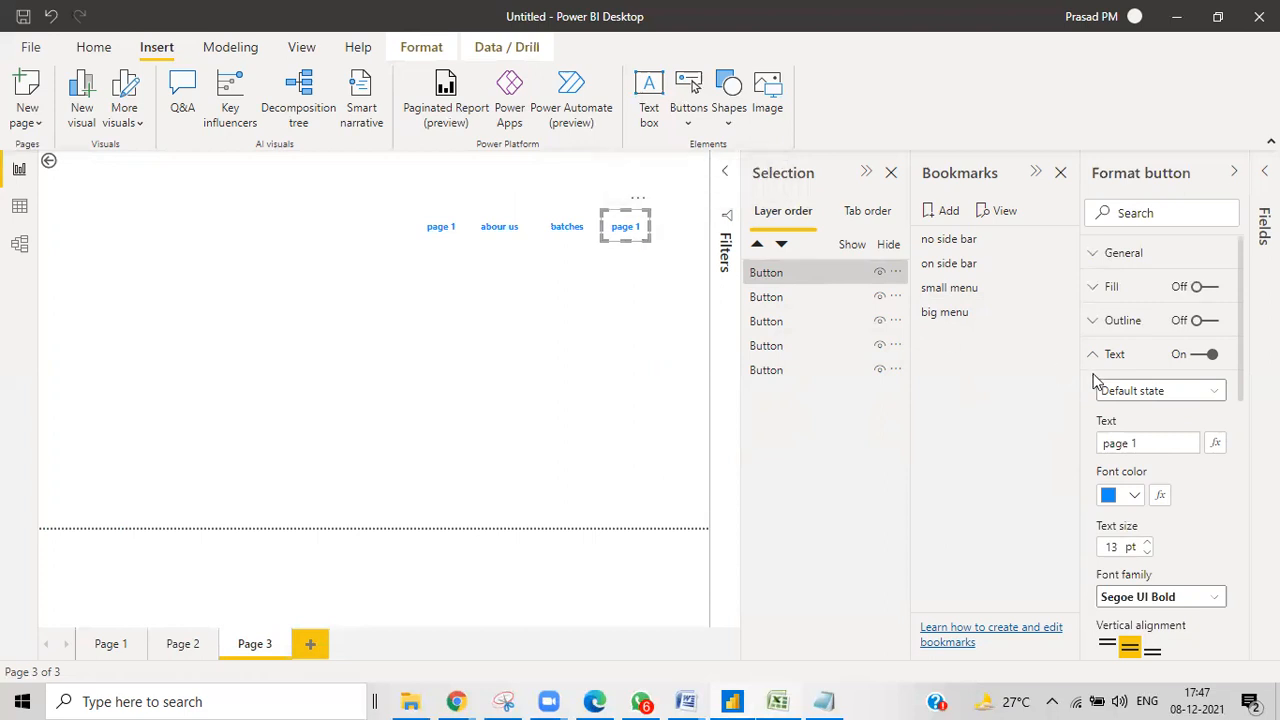
{"action": "left_click_drag", "start_coordinate": [1157, 443], "coordinate": [1061, 456]}
{"action": "type", "text": "f"}
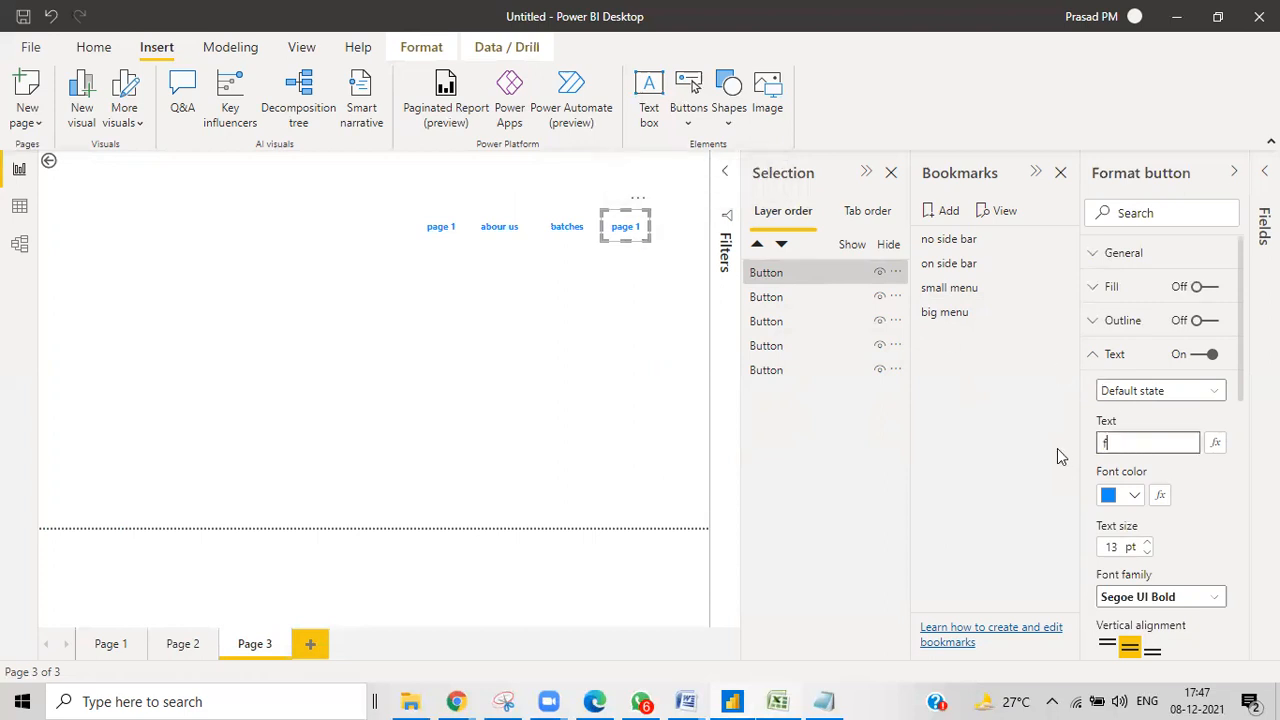
{"action": "type", "text": "inance reo"}
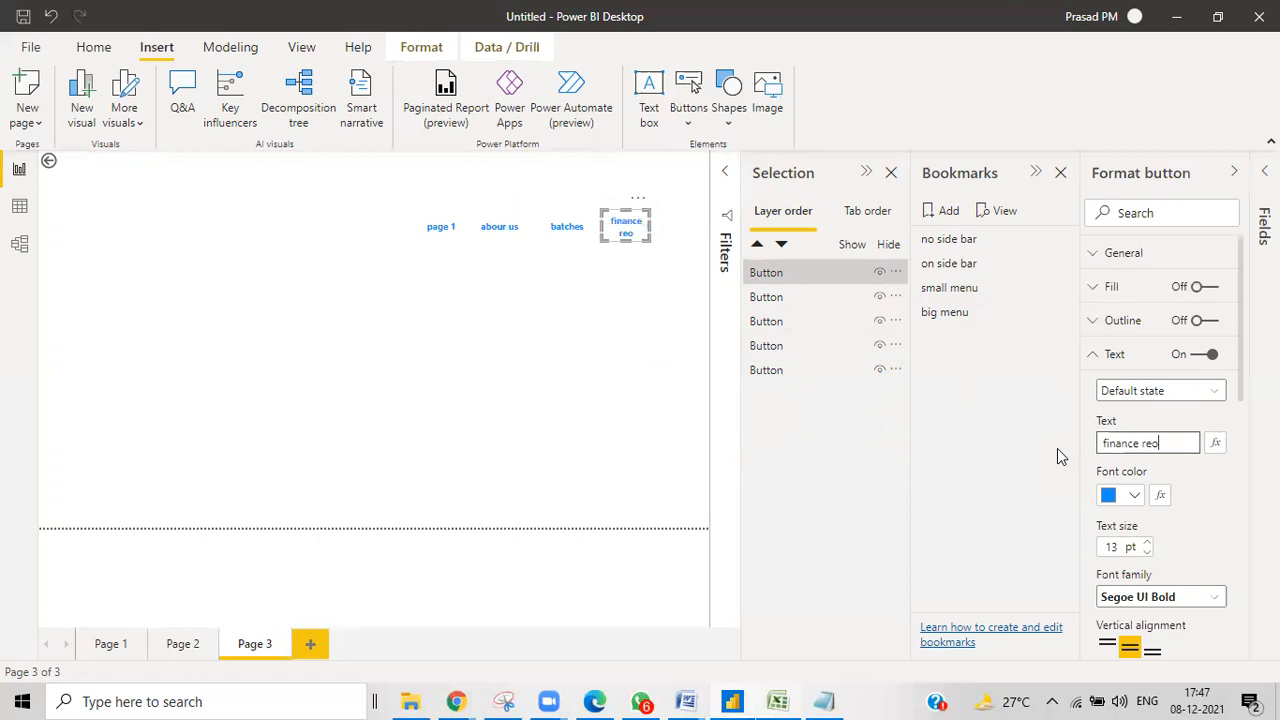
{"action": "key", "text": "BackSpace"}
{"action": "type", "text": "port"}
{"action": "left_click", "coordinate": [440, 234]}
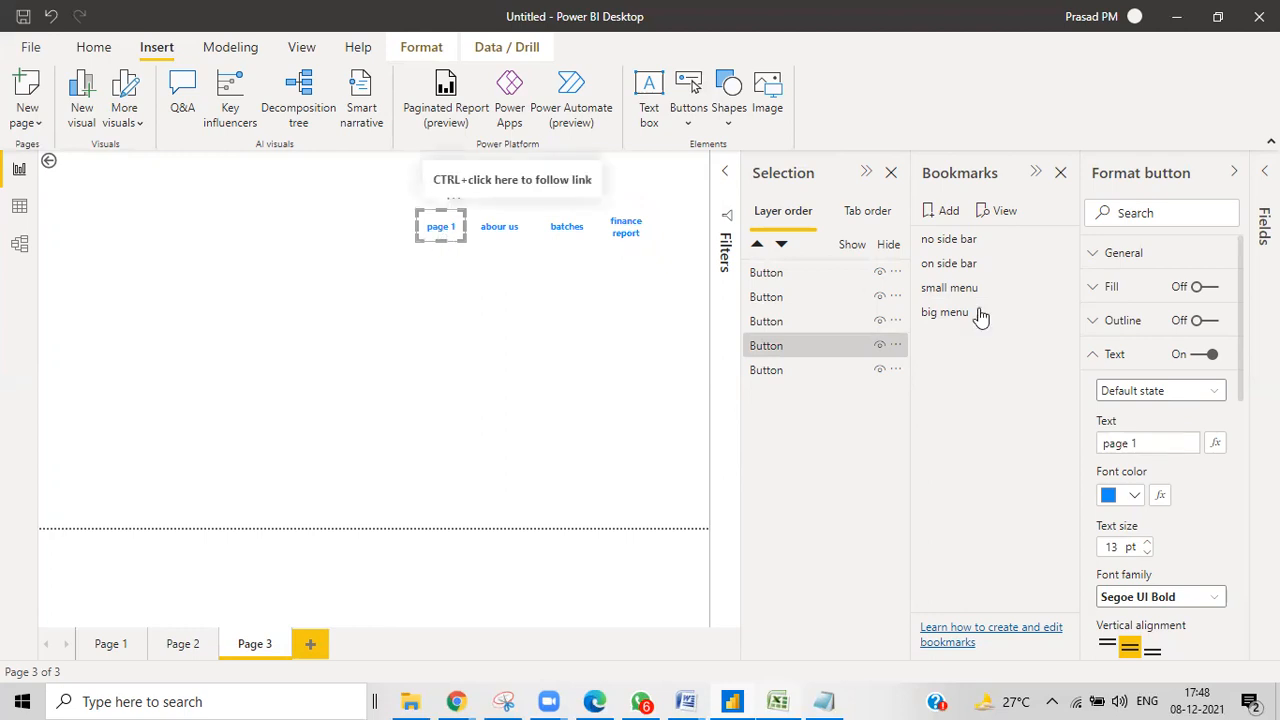
{"action": "left_click_drag", "start_coordinate": [1150, 443], "coordinate": [1096, 453]}
{"action": "type", "text": "home page"}
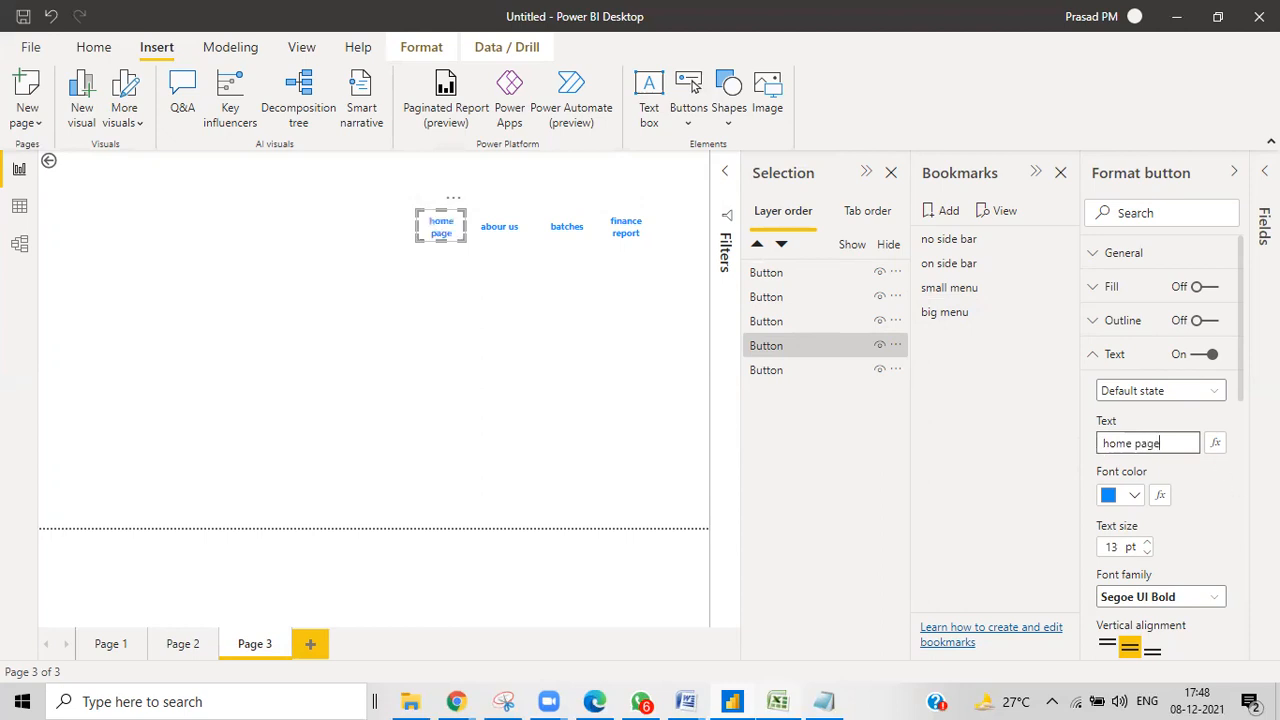
{"action": "left_click", "coordinate": [445, 252]}
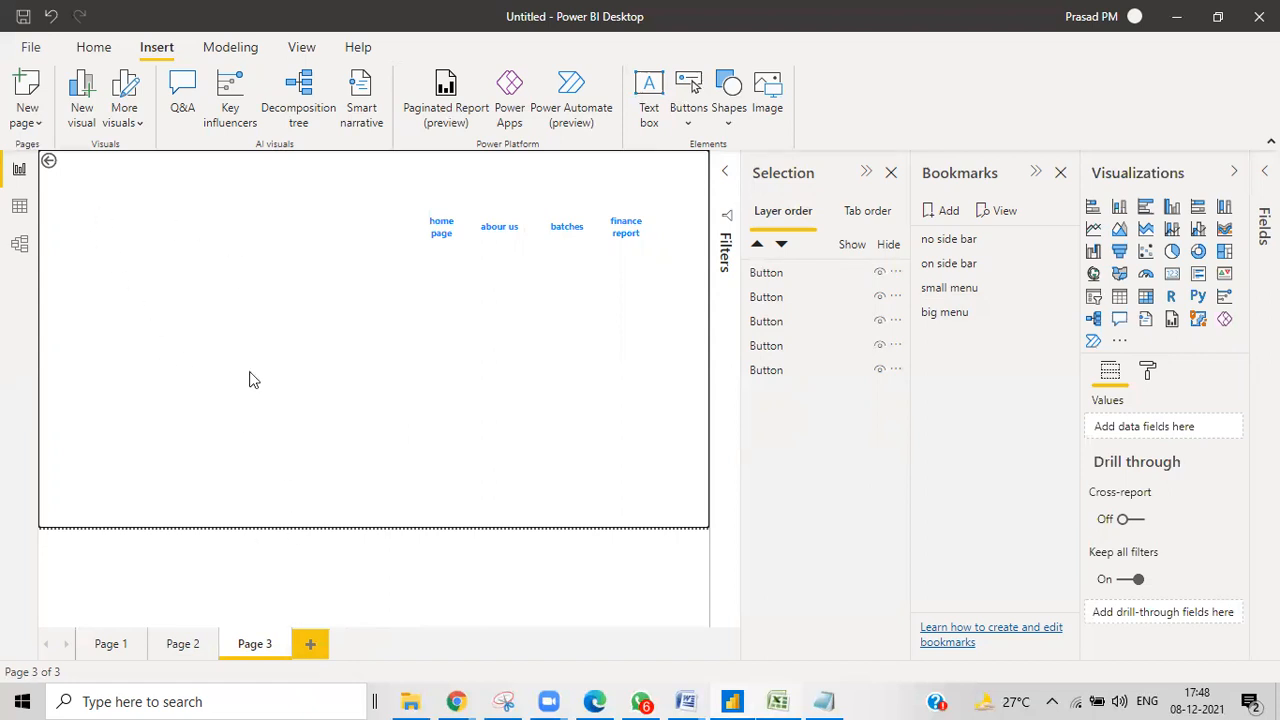
{"action": "left_click", "coordinate": [169, 657]}
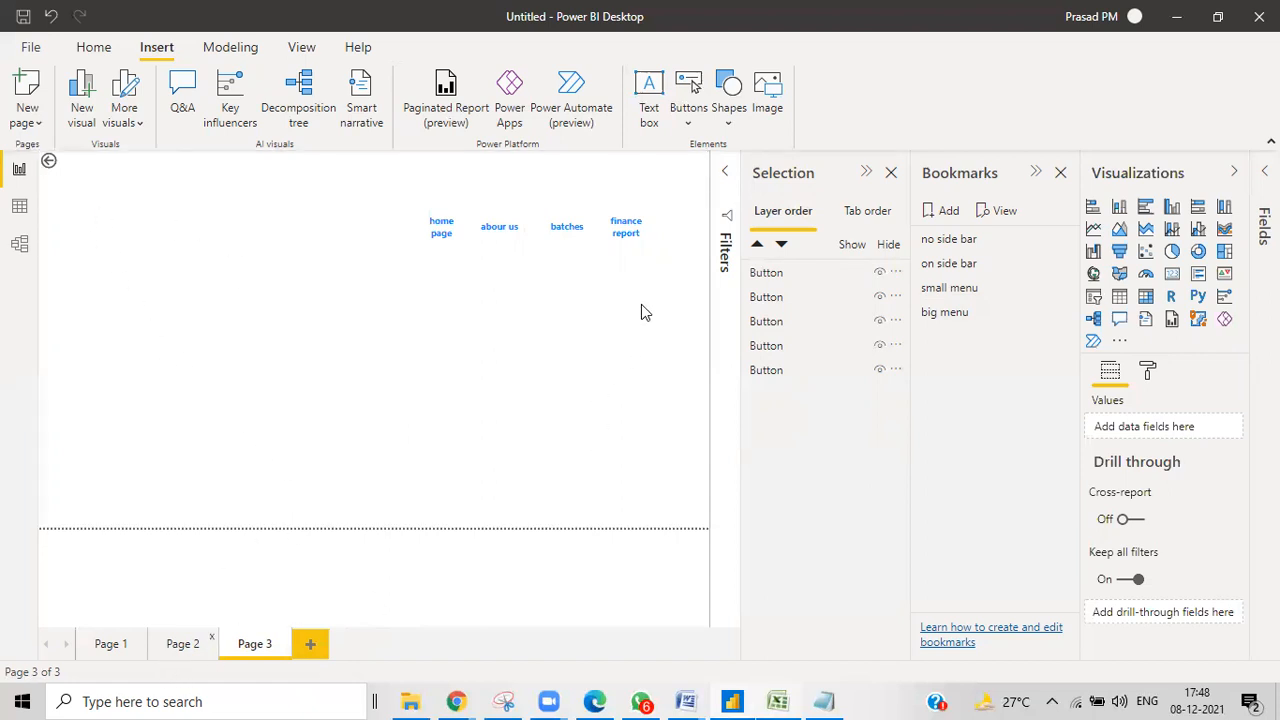
Return to Page 2 and apply the 'small menu' bookmark to collapse the menu into the short blue bar.
{"action": "left_click", "coordinate": [256, 656]}
{"action": "left_click", "coordinate": [204, 646]}
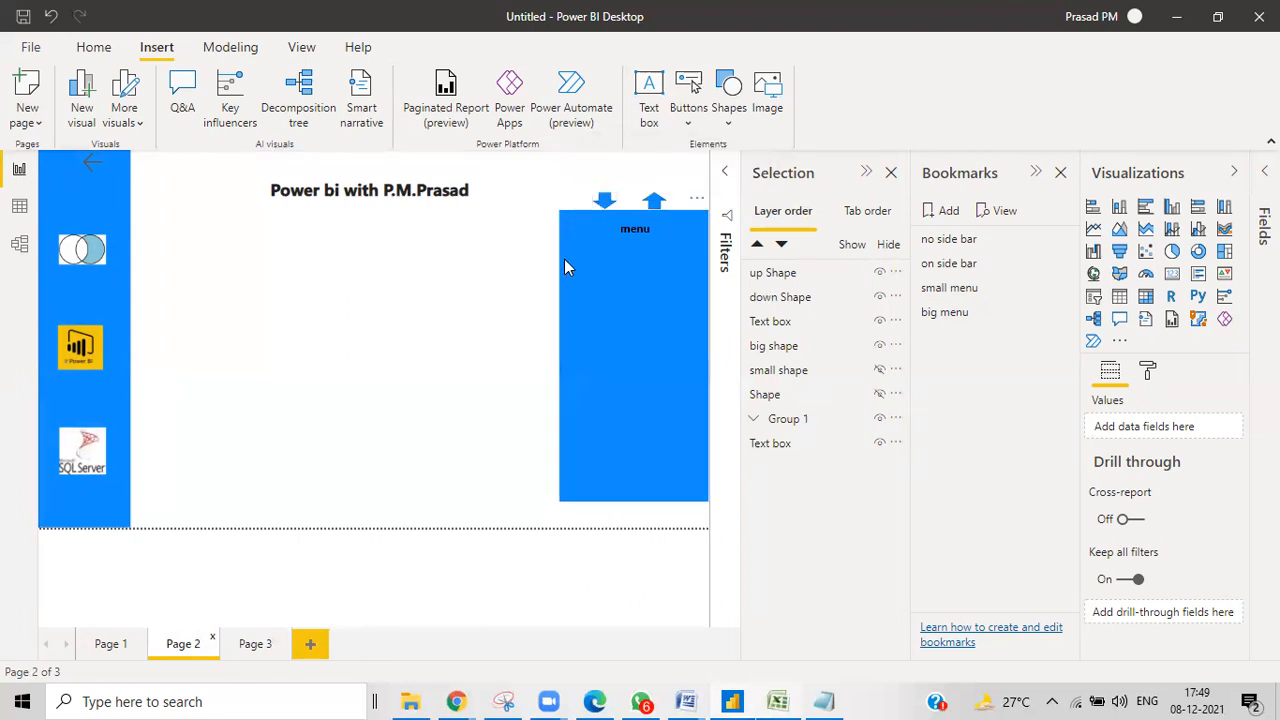
{"action": "left_click", "coordinate": [654, 204], "text": "ctrl"}
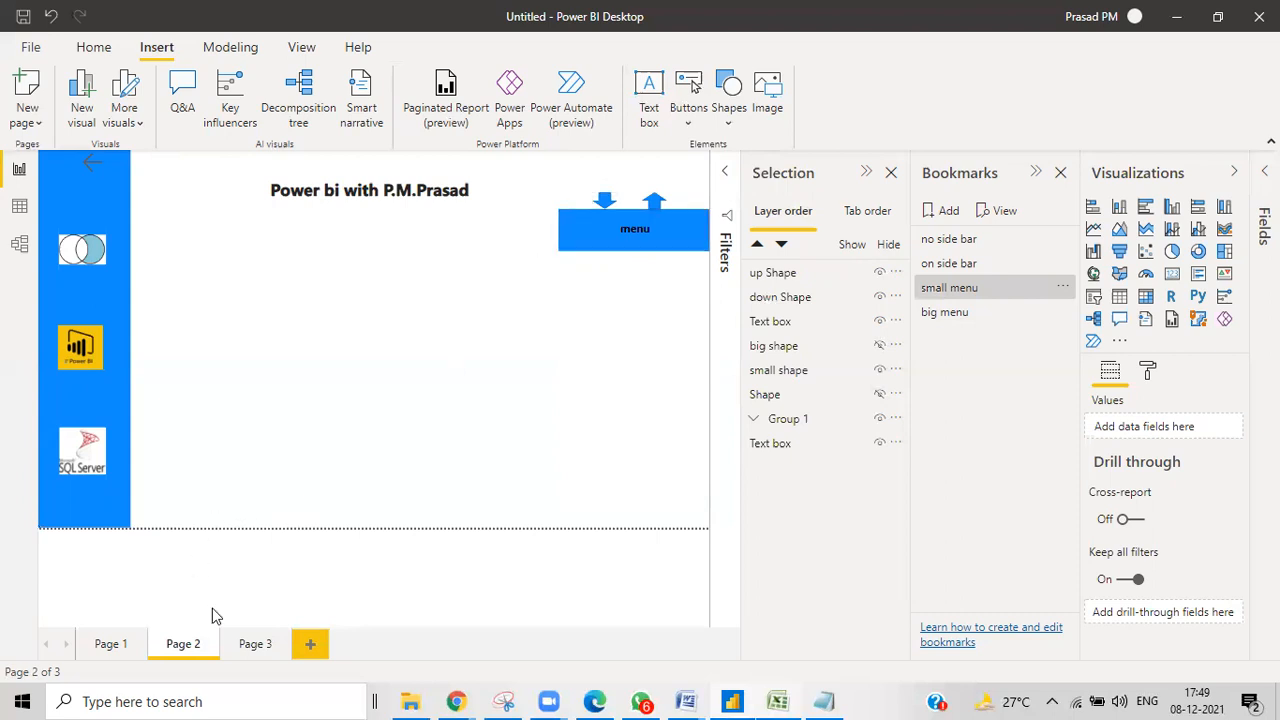
{"action": "left_click", "coordinate": [260, 650]}
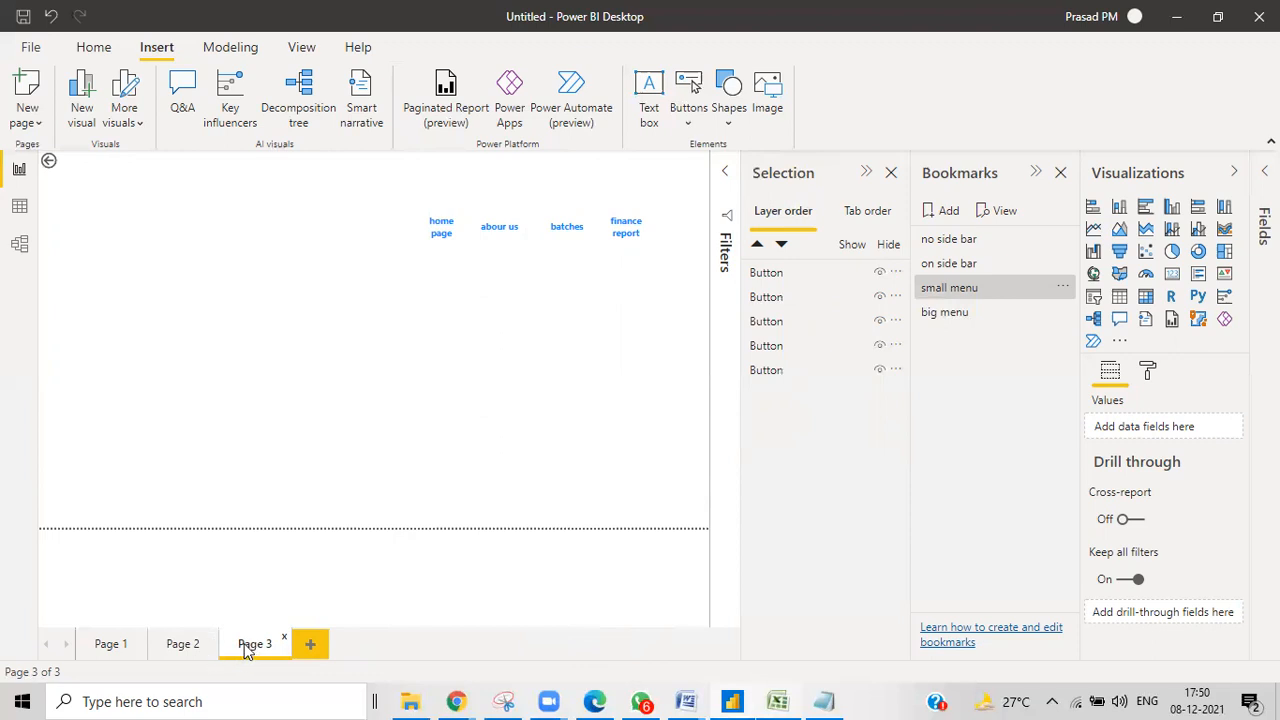
{"action": "left_click", "coordinate": [187, 648]}
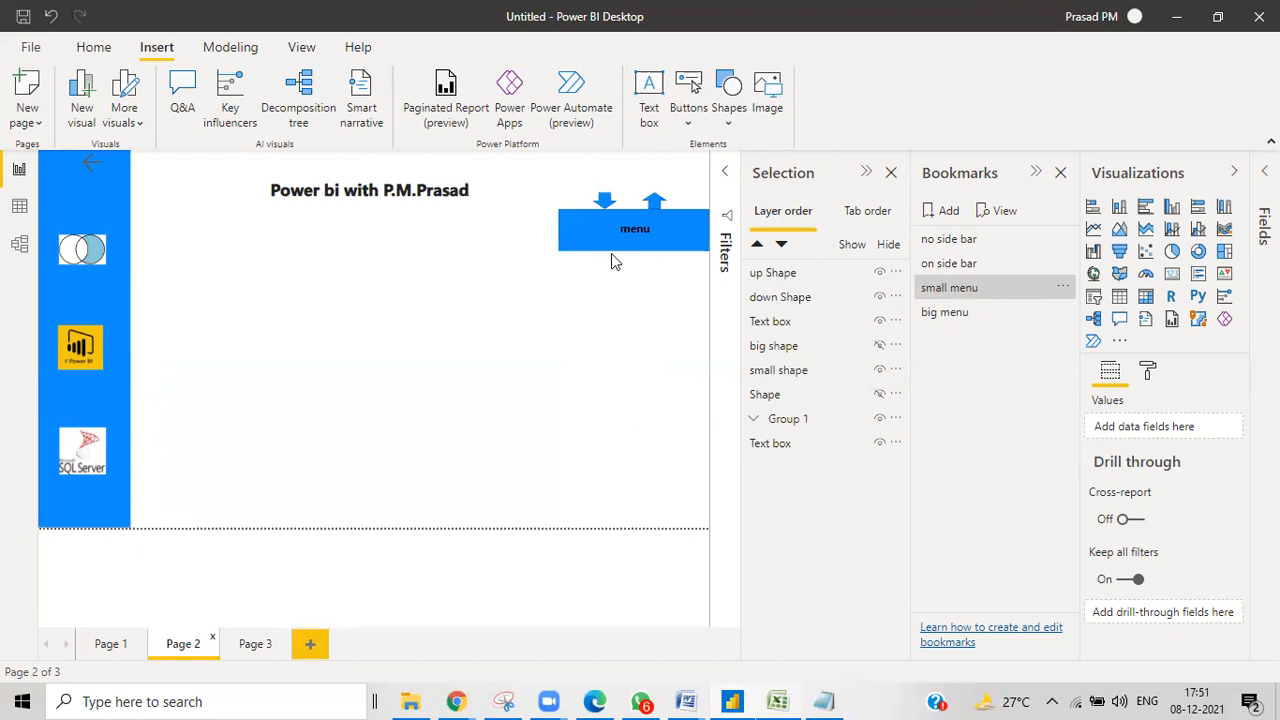
{"action": "left_click", "coordinate": [826, 701]}
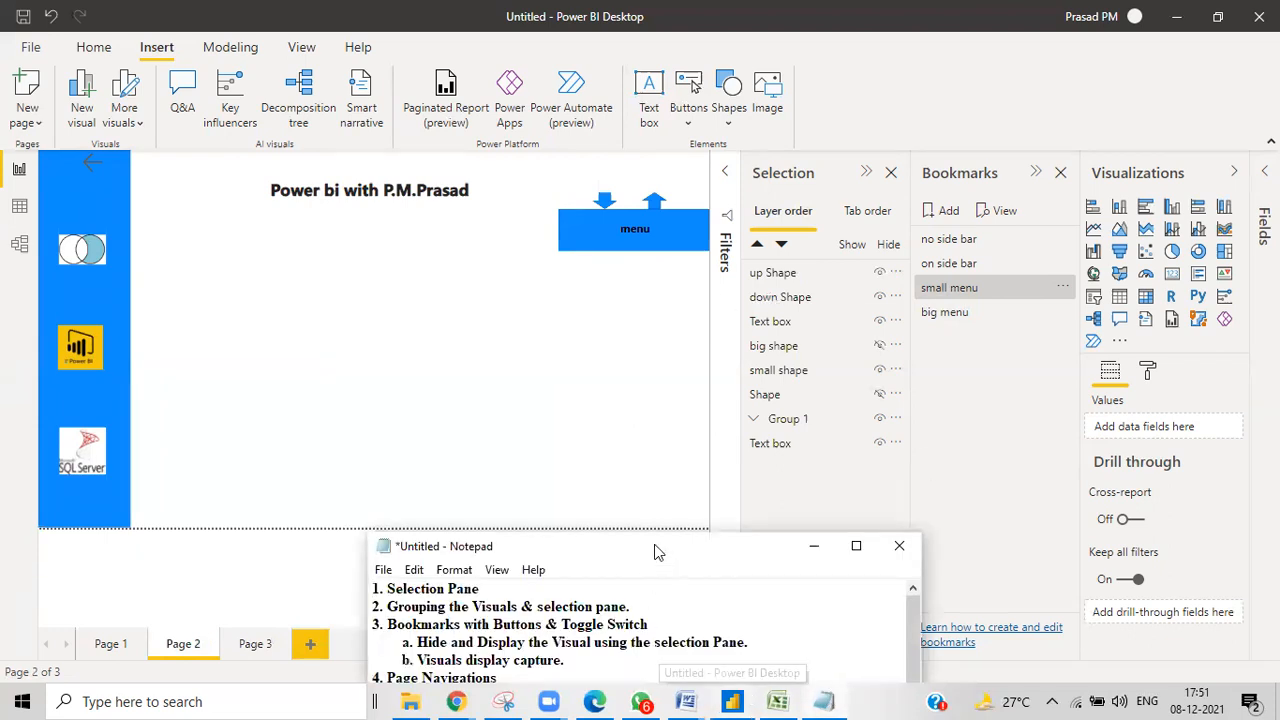
{"action": "left_click_drag", "start_coordinate": [650, 545], "coordinate": [455, 276]}
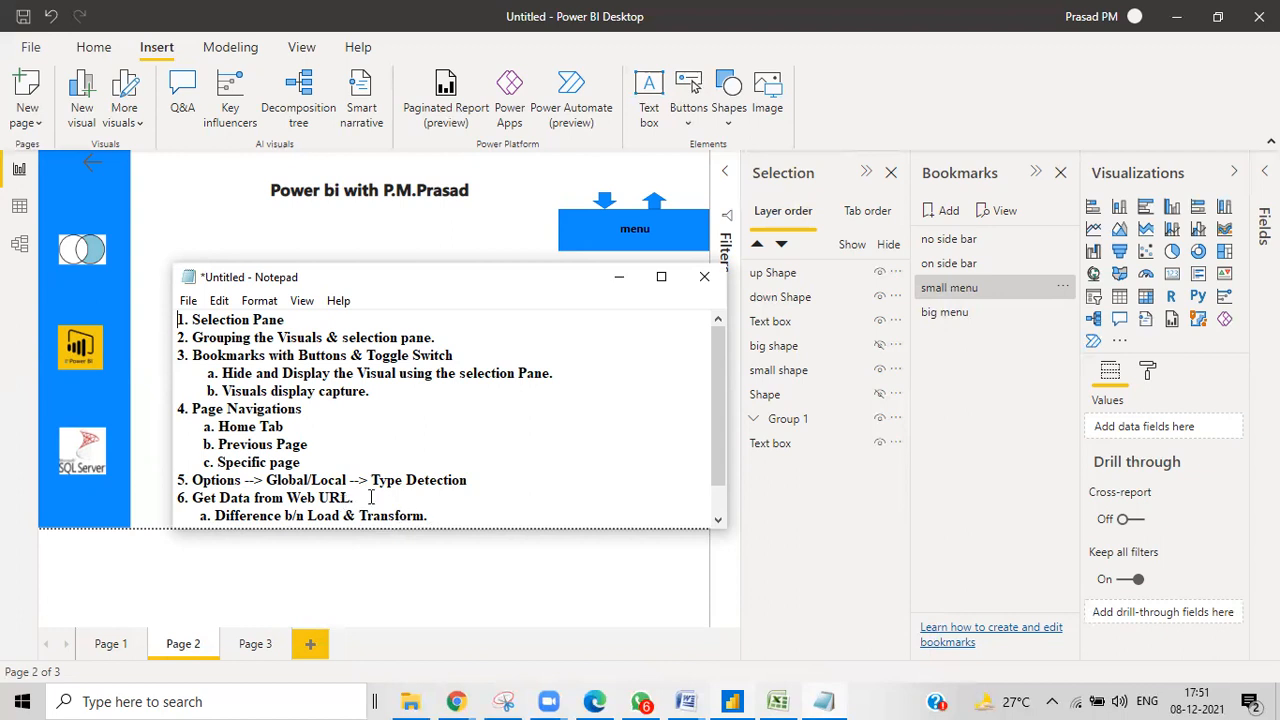
{"action": "left_click", "coordinate": [626, 283]}
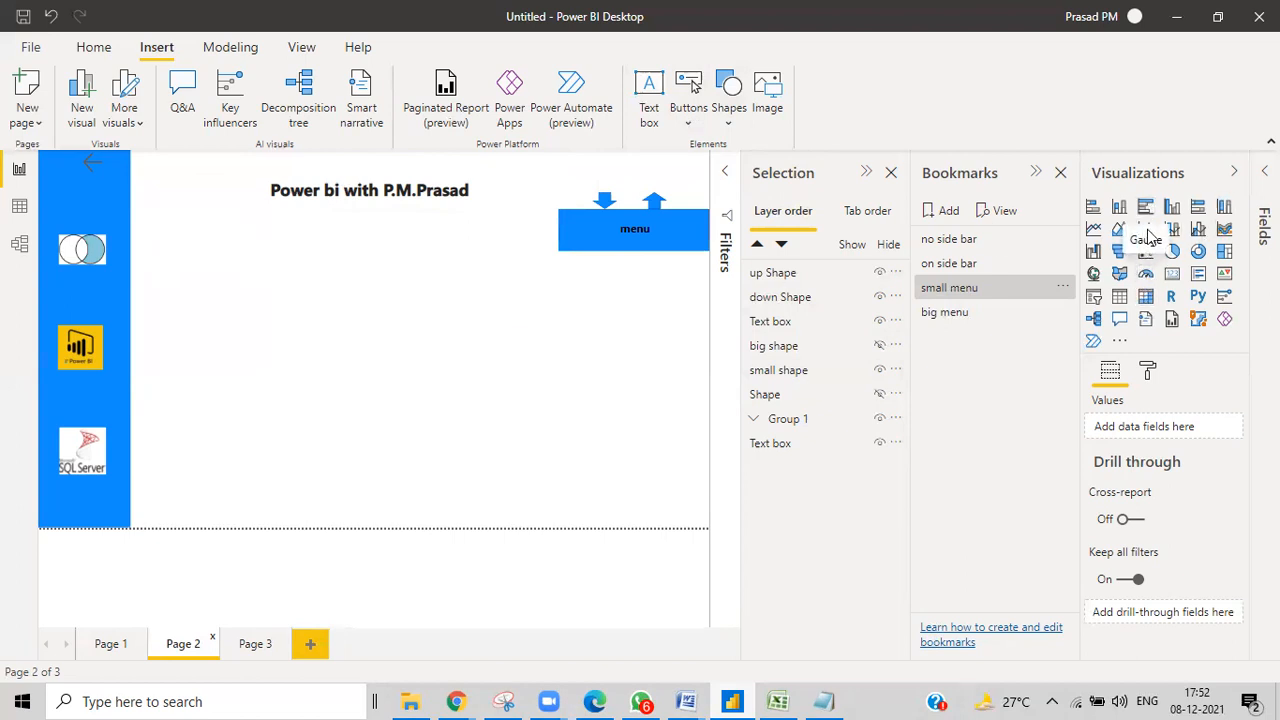
Add a pie chart to Page 2 and make it shorter and narrower.
{"action": "left_click", "coordinate": [1172, 251]}
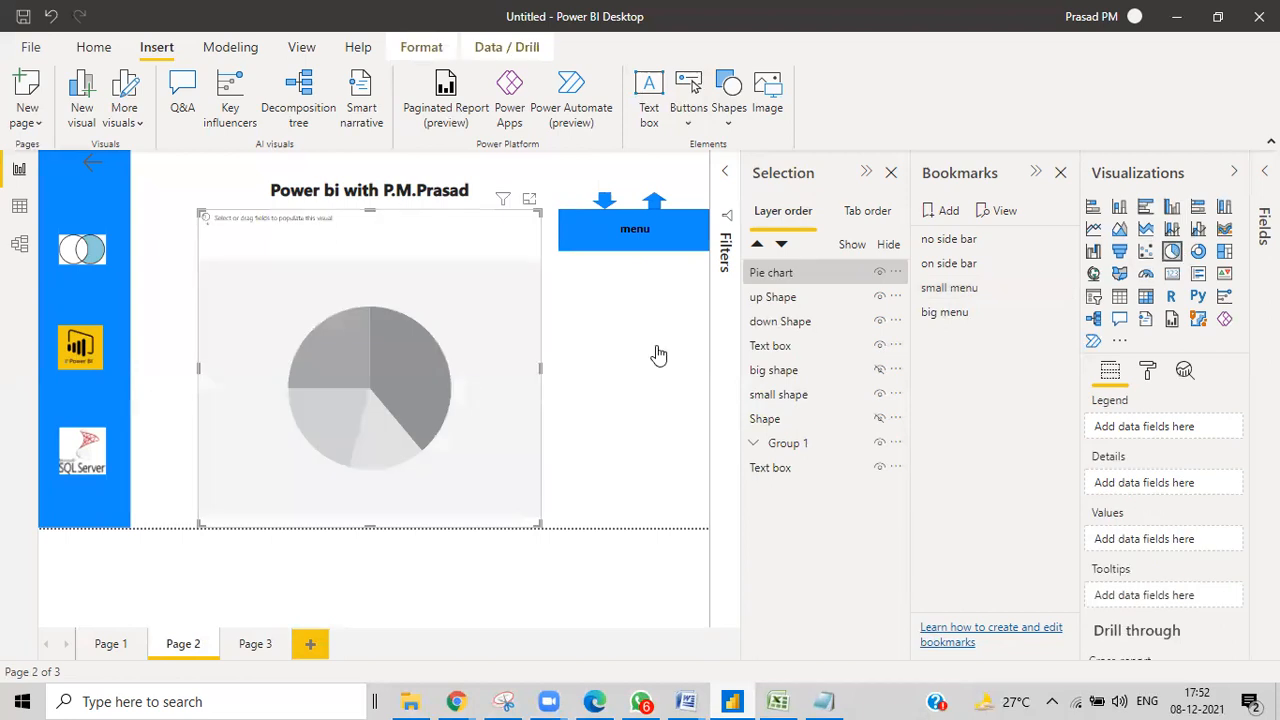
{"action": "left_click_drag", "start_coordinate": [369, 526], "coordinate": [366, 358]}
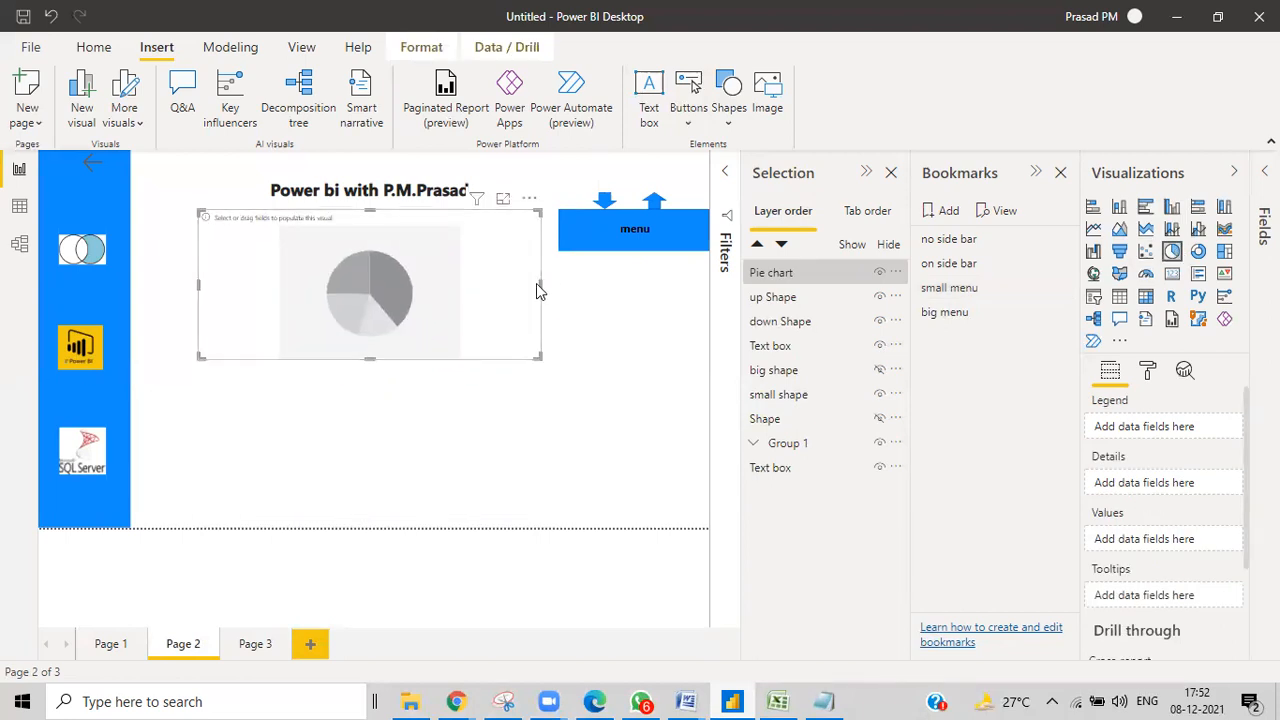
{"action": "left_click_drag", "start_coordinate": [540, 284], "coordinate": [403, 285]}
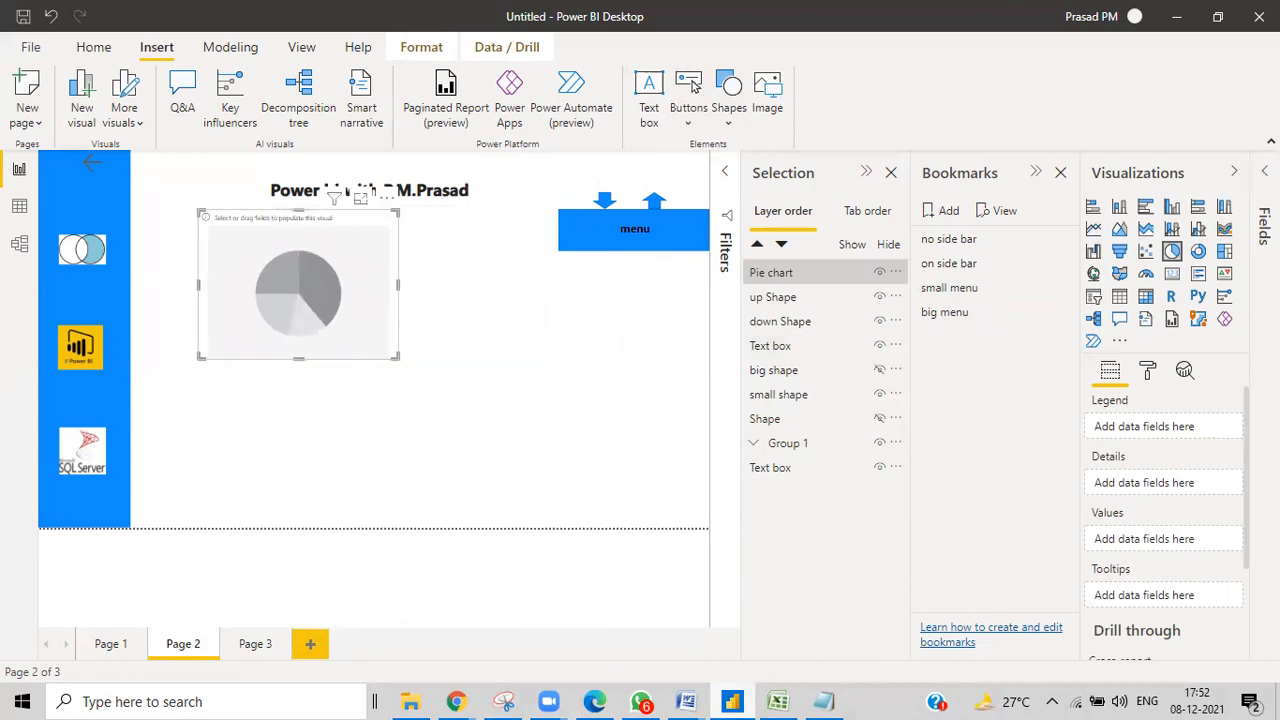
Use Orders Category as legend and tot sales as values, then move the chart below the title.
{"action": "left_click", "coordinate": [1264, 172]}
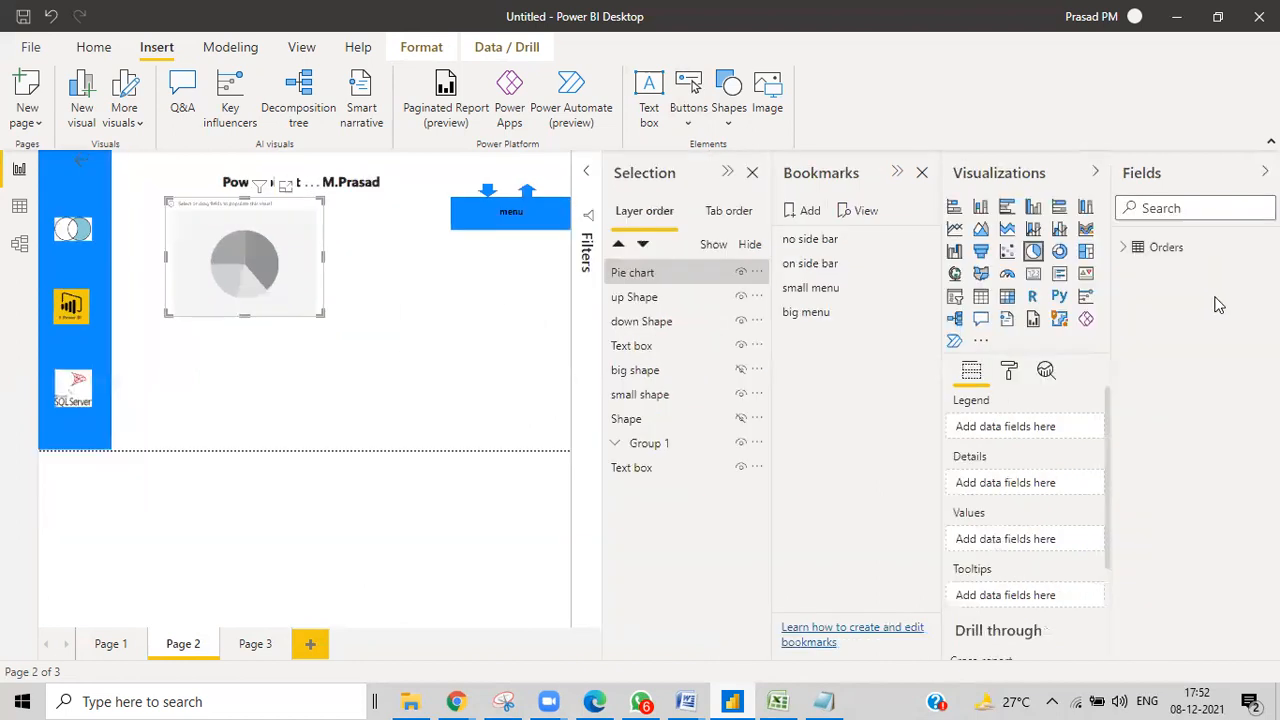
{"action": "left_click", "coordinate": [1124, 247]}
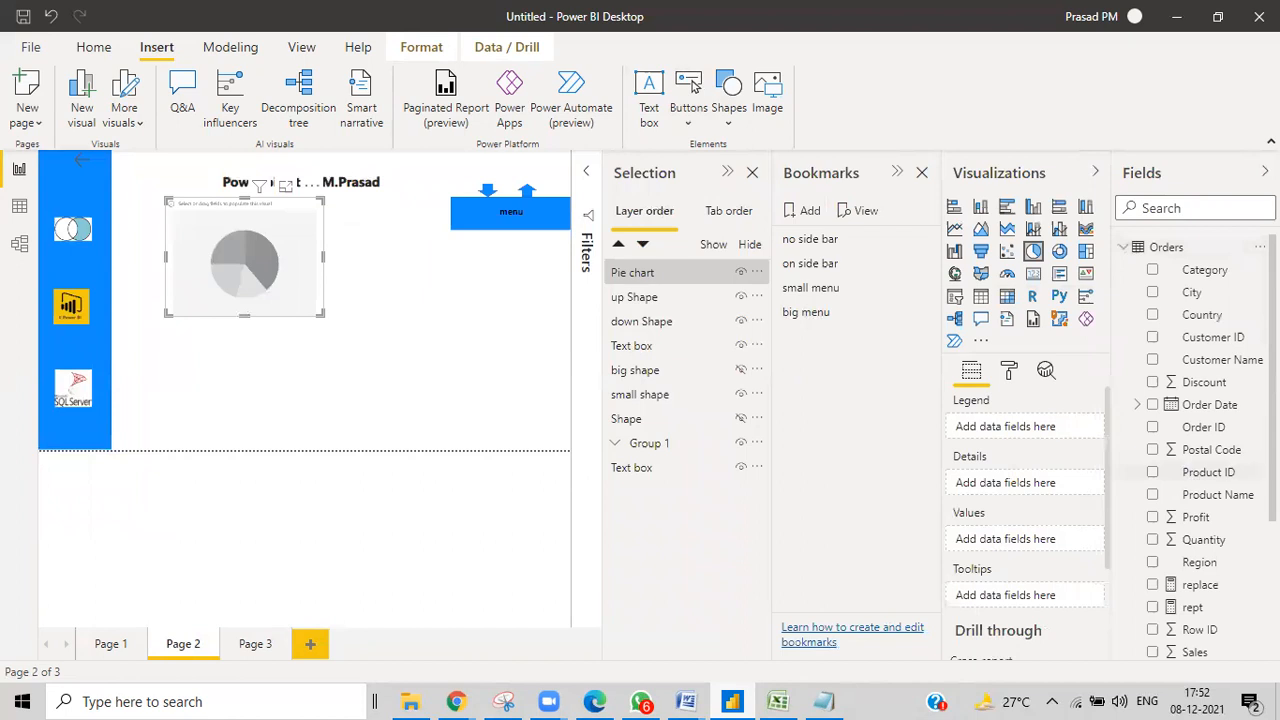
{"action": "scroll", "coordinate": [1236, 574], "scroll_direction": "down", "scroll_amount": 3}
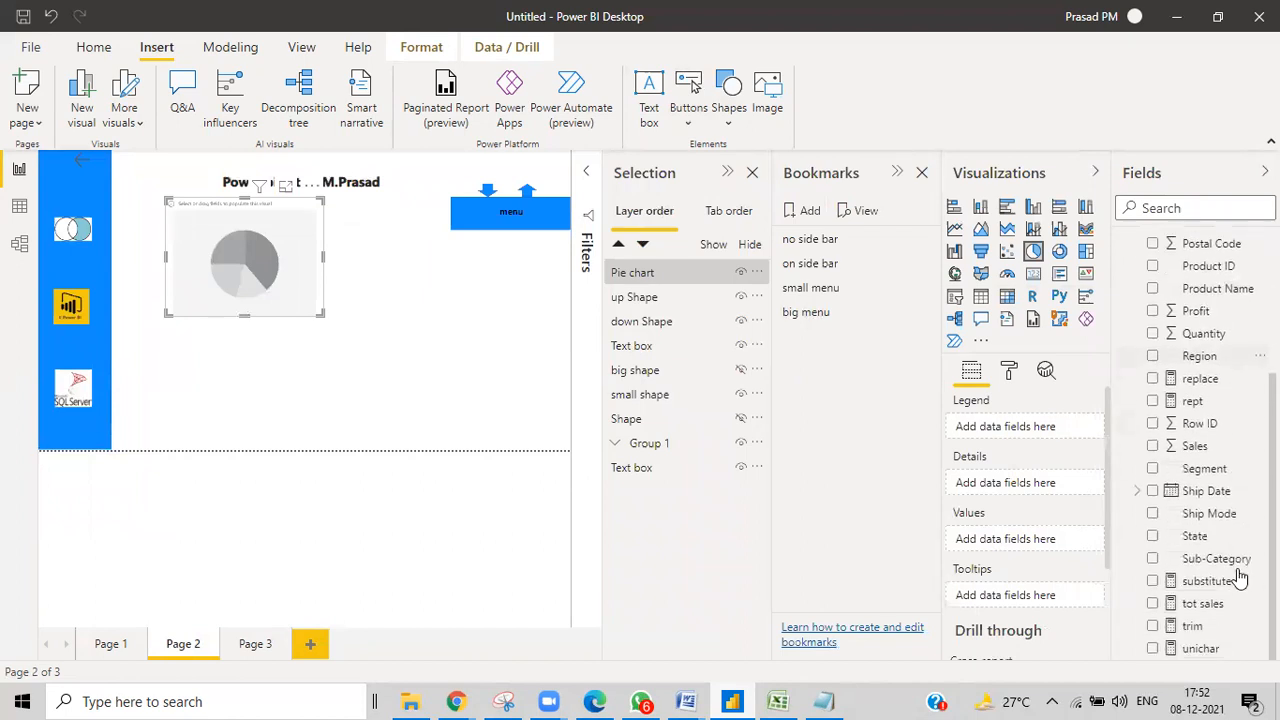
{"action": "scroll", "coordinate": [1240, 577], "scroll_direction": "down", "scroll_amount": 1}
{"action": "scroll", "coordinate": [1240, 577], "scroll_direction": "up", "scroll_amount": 5}
{"action": "left_click_drag", "start_coordinate": [1205, 270], "coordinate": [259, 262]}
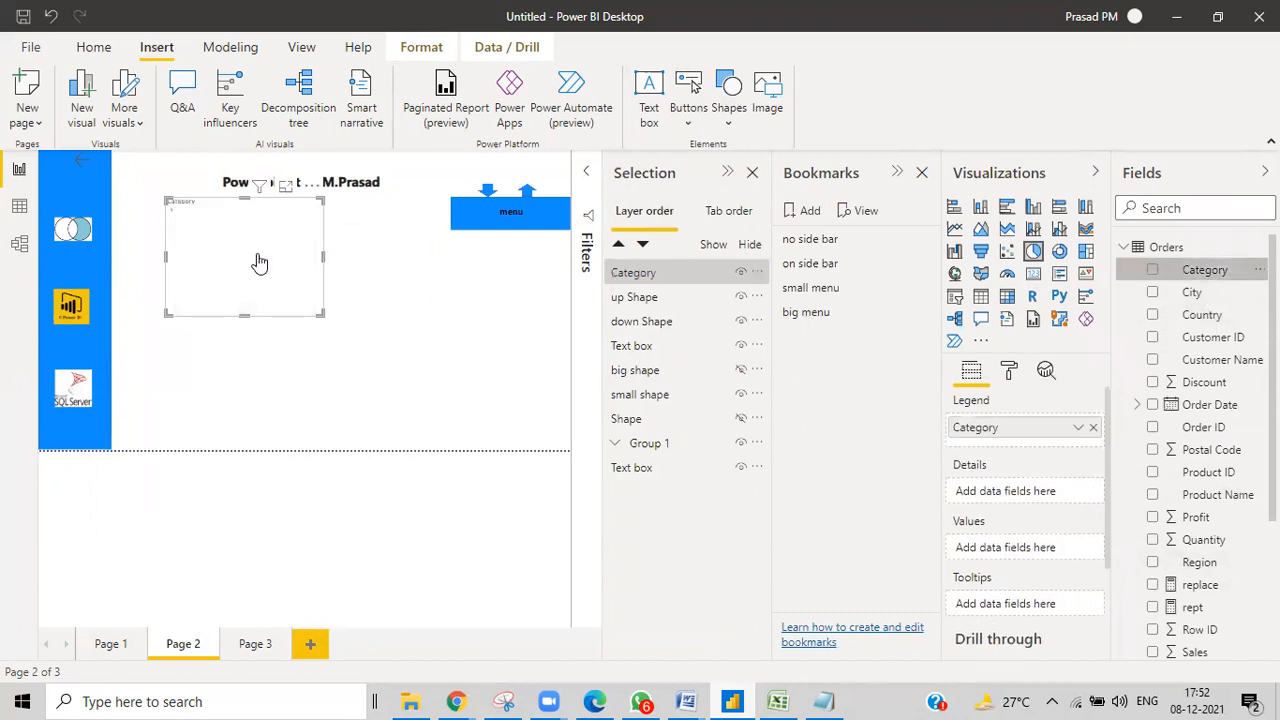
{"action": "scroll", "coordinate": [1207, 635], "scroll_direction": "down", "scroll_amount": 5}
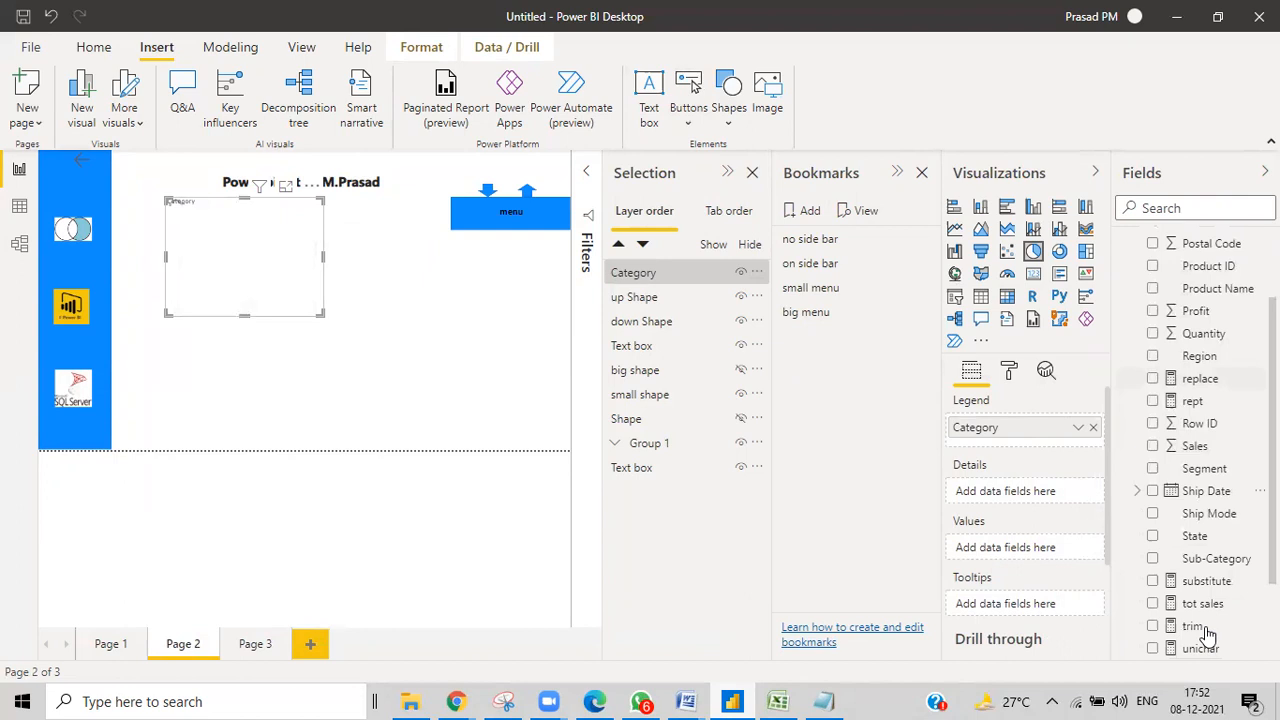
{"action": "left_click_drag", "start_coordinate": [1205, 605], "coordinate": [244, 277]}
{"action": "left_click_drag", "start_coordinate": [282, 319], "coordinate": [345, 370]}
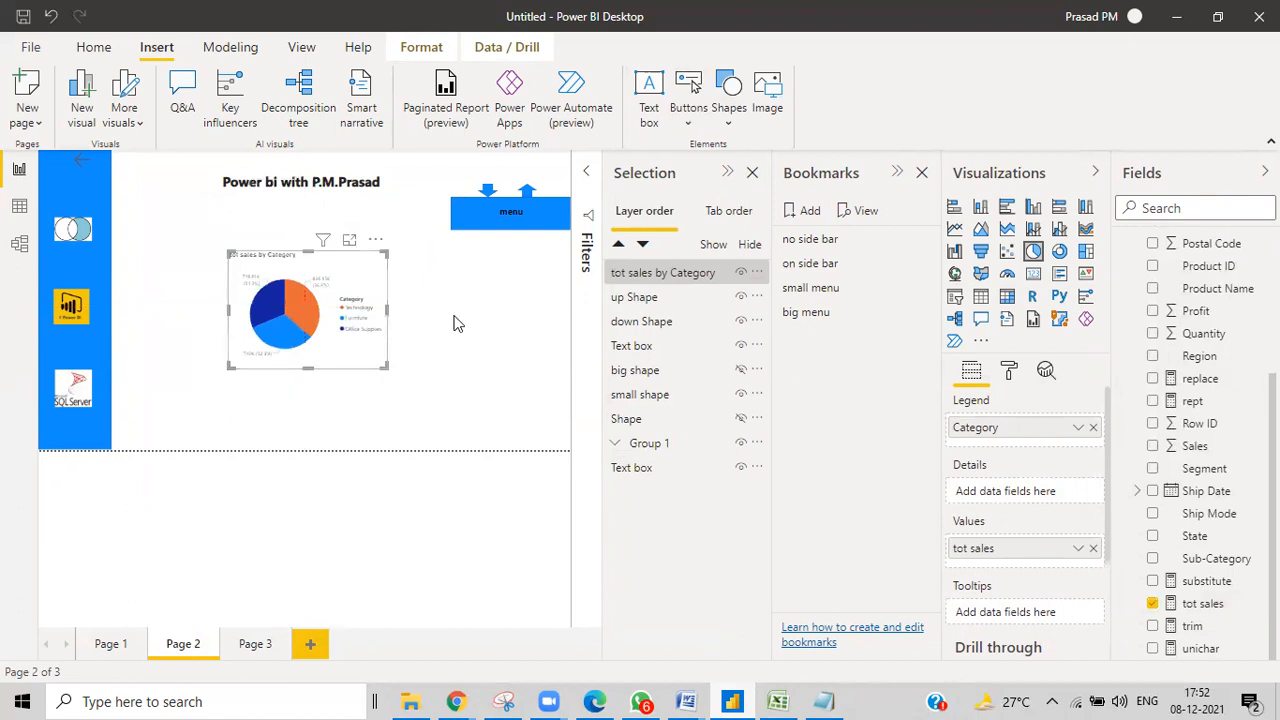
Insert a rectangle and resize it around the pie chart area.
{"action": "left_click", "coordinate": [731, 108]}
{"action": "left_click", "coordinate": [727, 189]}
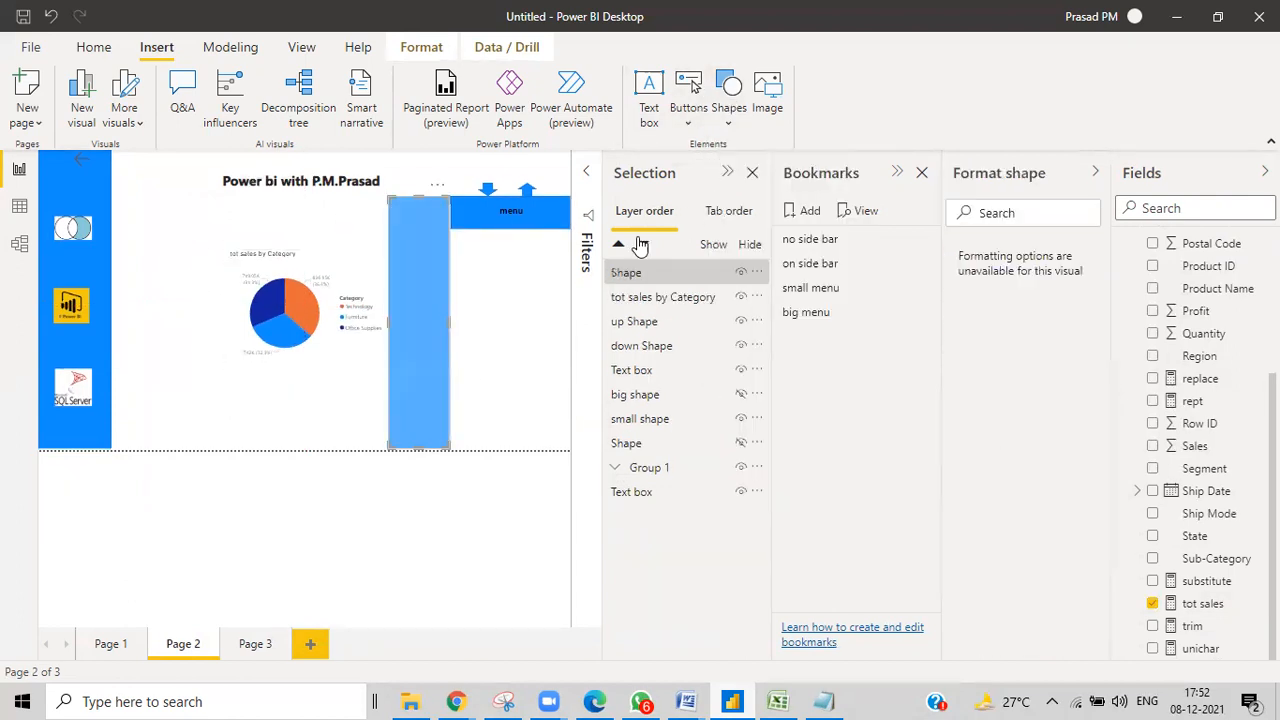
{"action": "left_click_drag", "start_coordinate": [410, 203], "coordinate": [414, 240]}
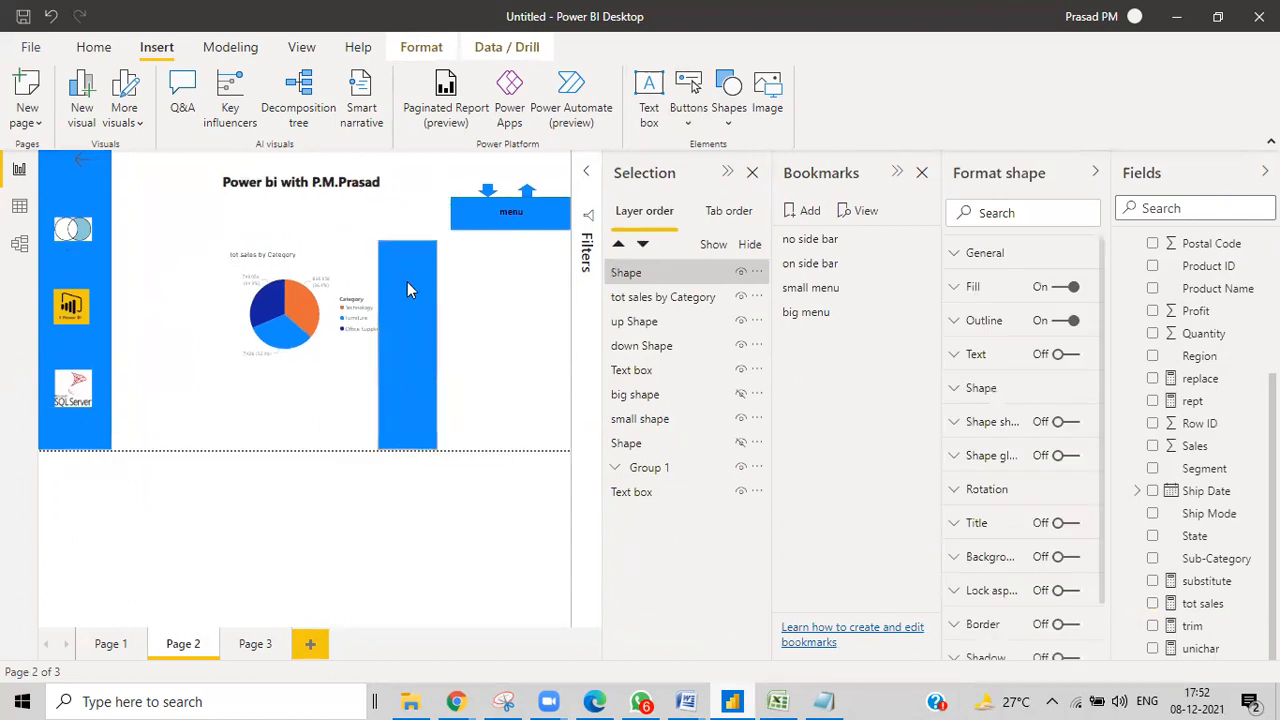
{"action": "left_click_drag", "start_coordinate": [403, 447], "coordinate": [417, 368]}
{"action": "left_click_drag", "start_coordinate": [378, 304], "coordinate": [184, 295]}
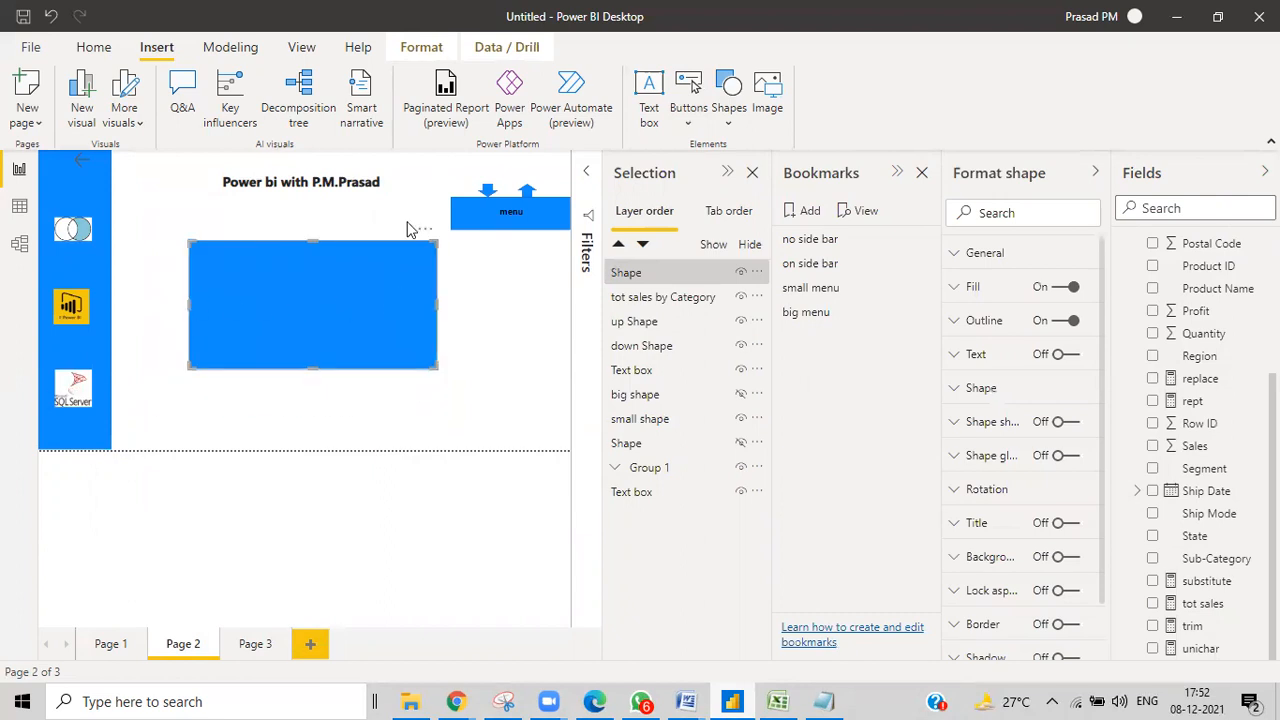
Send the rectangle behind the pie chart and lower its bottom edge slightly.
{"action": "mouse_move", "coordinate": [655, 489]}
{"action": "left_mouse_down"}
{"action": "mouse_move", "coordinate": [651, 520]}
{"action": "mouse_move", "coordinate": [651, 492]}
{"action": "left_mouse_up"}
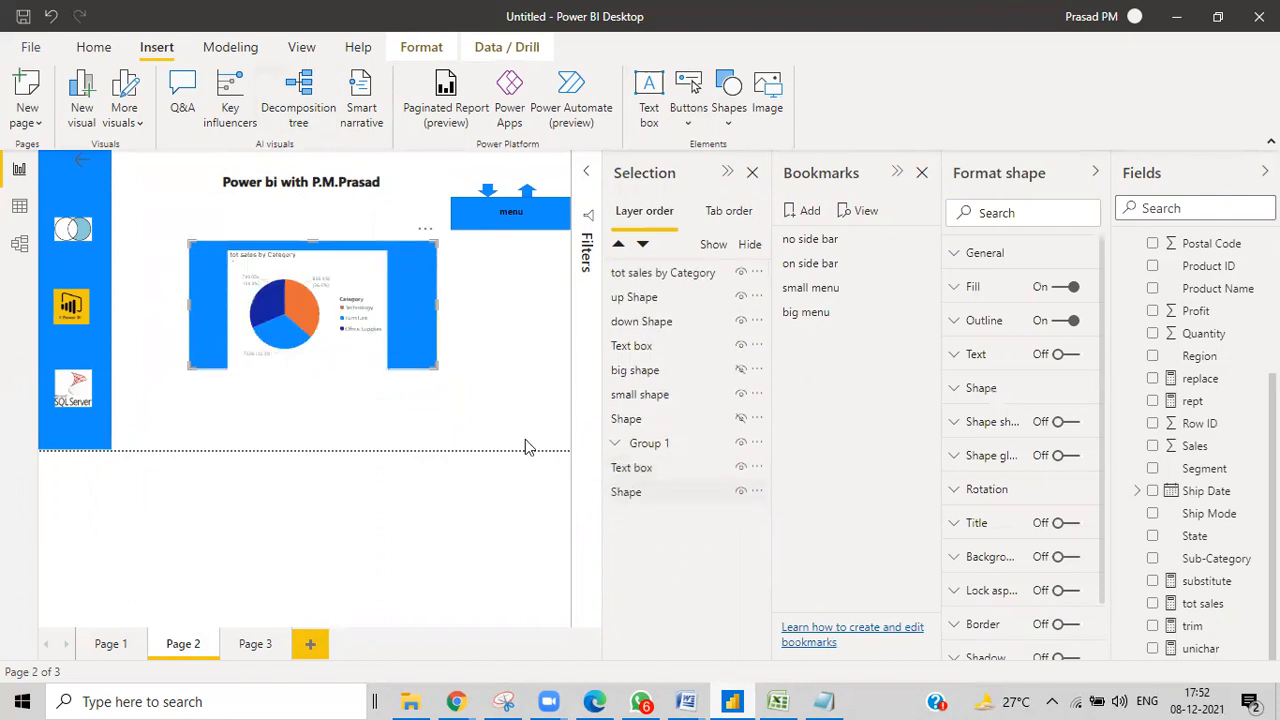
{"action": "left_click", "coordinate": [499, 357]}
{"action": "left_click", "coordinate": [414, 362]}
{"action": "left_click_drag", "start_coordinate": [314, 370], "coordinate": [311, 381]}
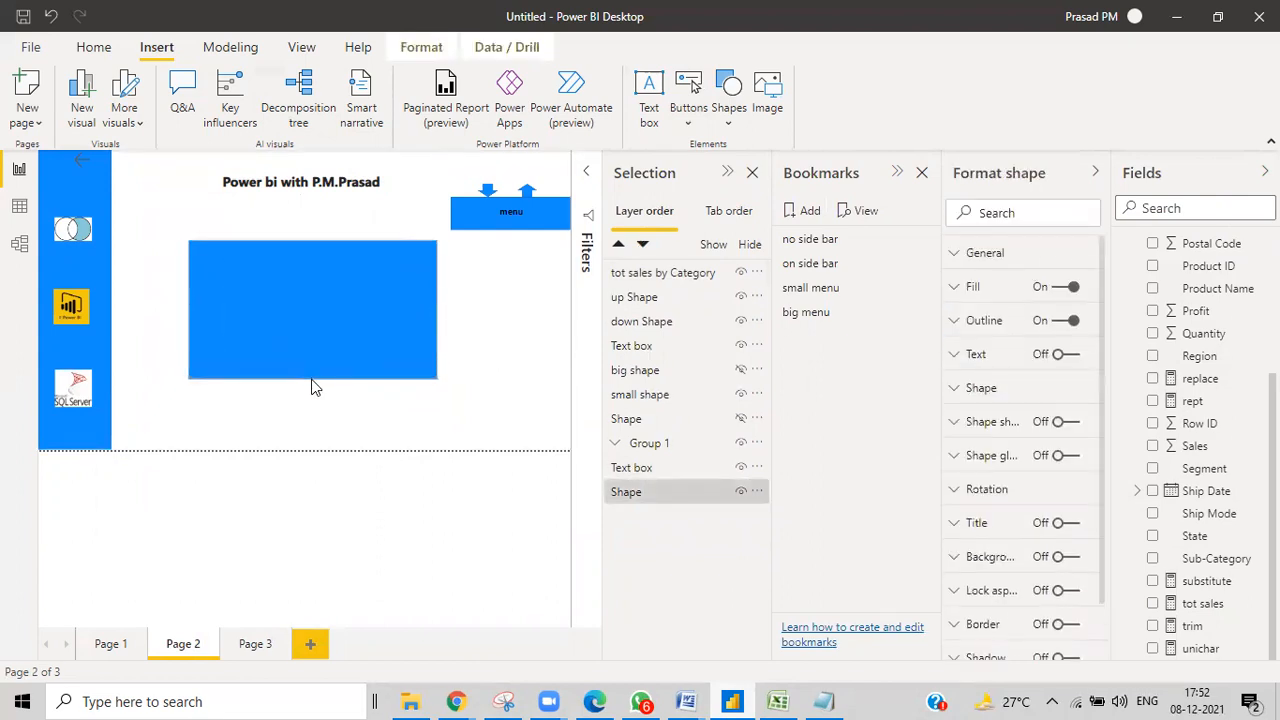
{"action": "left_click", "coordinate": [504, 368]}
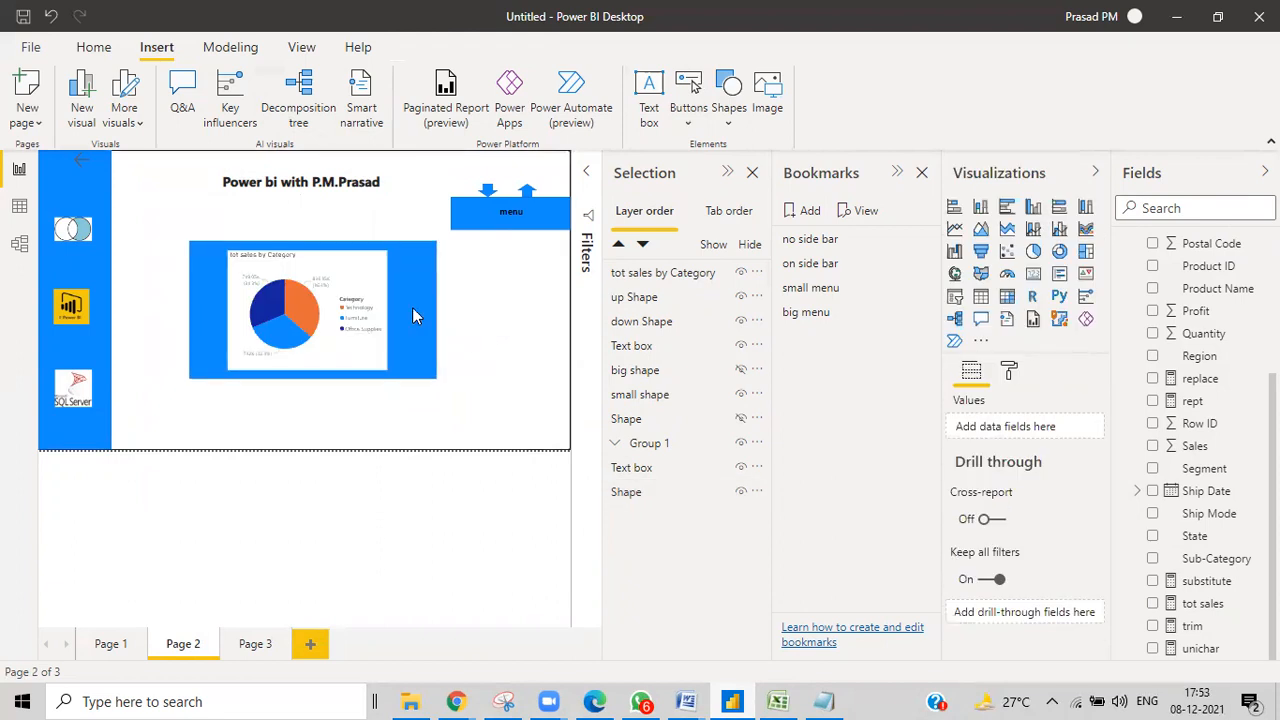
Stretch the pie chart's right and left edges outward inside the blue rectangle.
{"action": "left_click", "coordinate": [390, 312]}
{"action": "left_click_drag", "start_coordinate": [390, 310], "coordinate": [424, 304]}
{"action": "mouse_move", "coordinate": [221, 309]}
{"action": "left_mouse_down"}
{"action": "mouse_move", "coordinate": [184, 300]}
{"action": "mouse_move", "coordinate": [197, 303]}
{"action": "left_mouse_up"}
{"action": "left_click", "coordinate": [501, 378]}
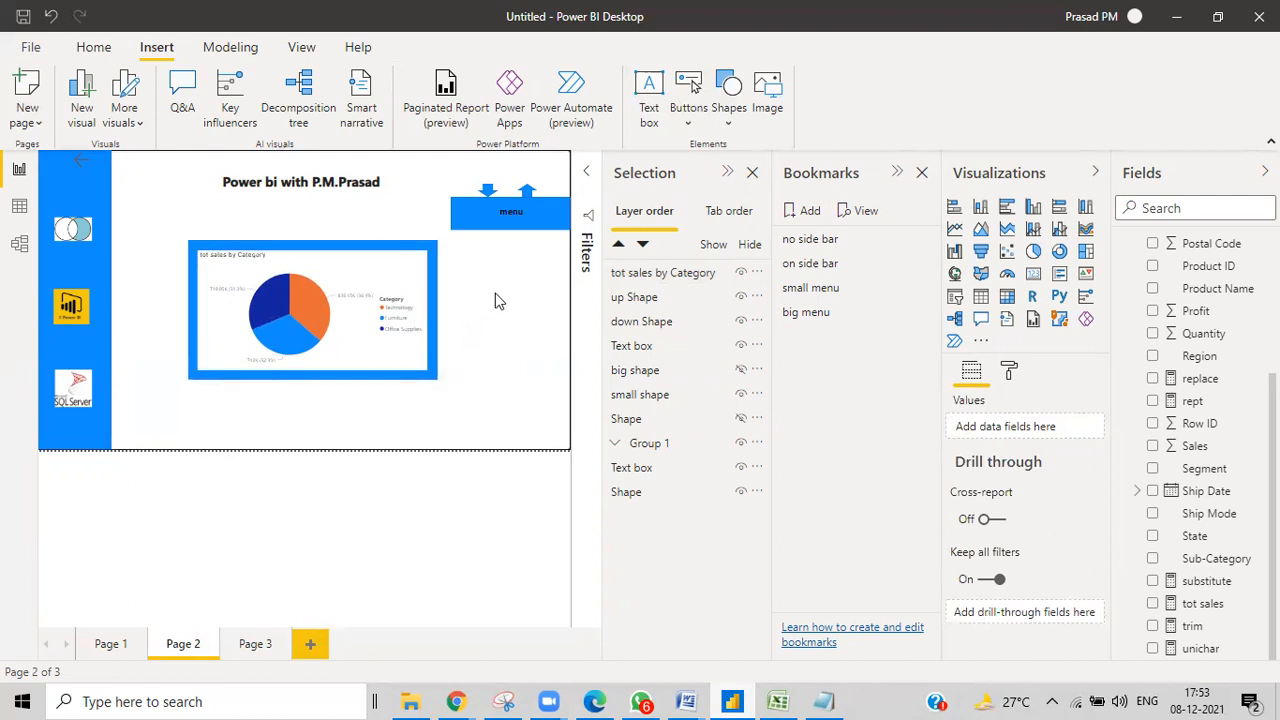
{"action": "left_click", "coordinate": [687, 118]}
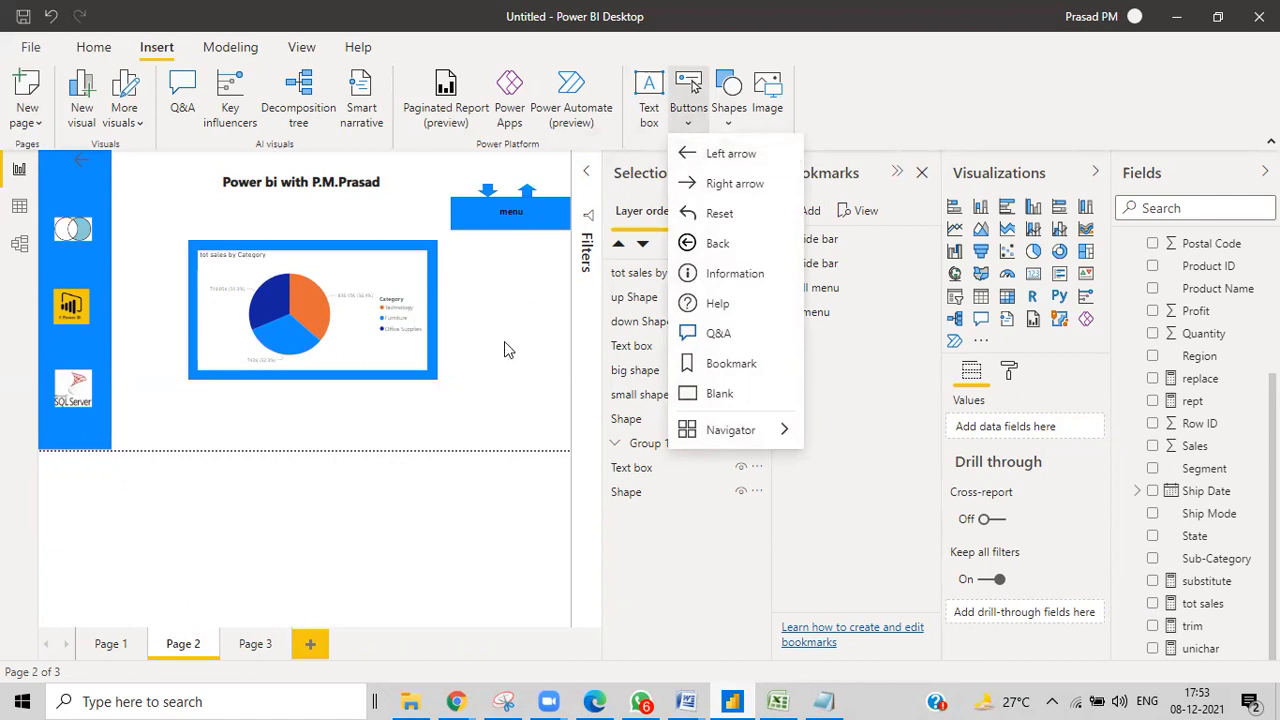
{"action": "left_click", "coordinate": [431, 302]}
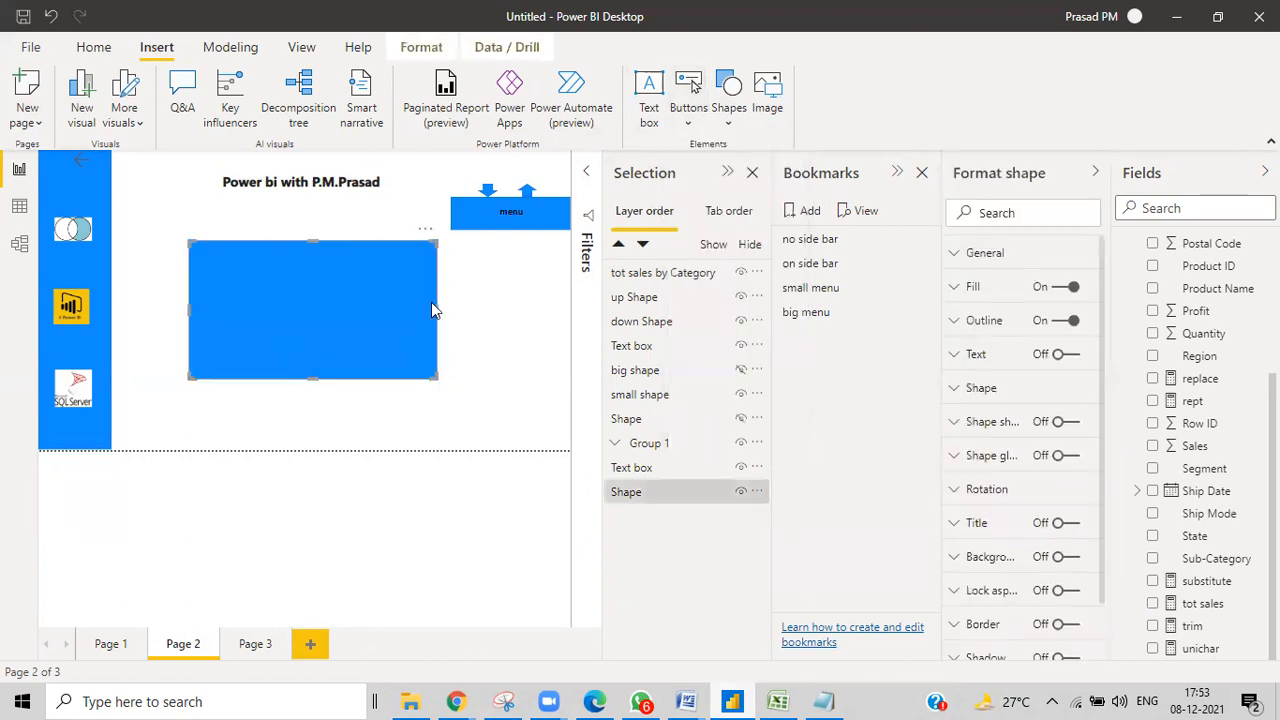
{"action": "left_click", "coordinate": [474, 313]}
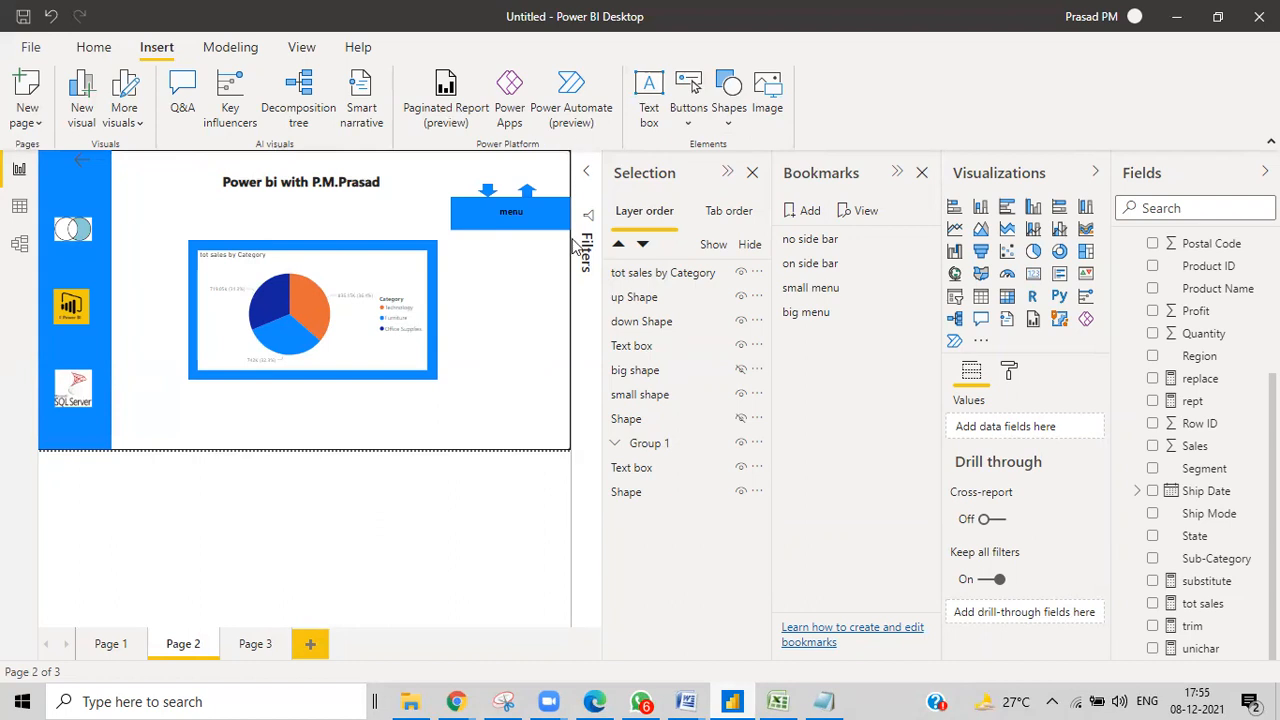
{"action": "left_click", "coordinate": [505, 700]}
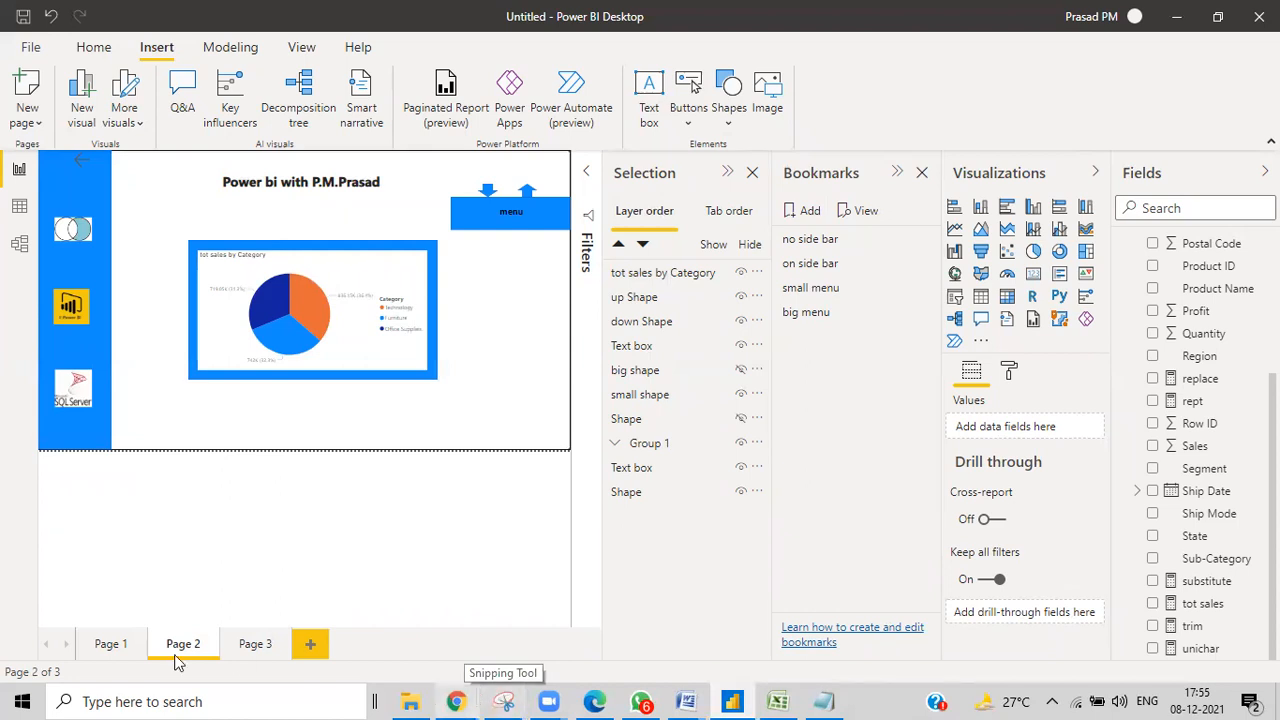
Search Windows for 'snipp' and launch Snipping Tool from the results.
{"action": "left_click", "coordinate": [76, 701]}
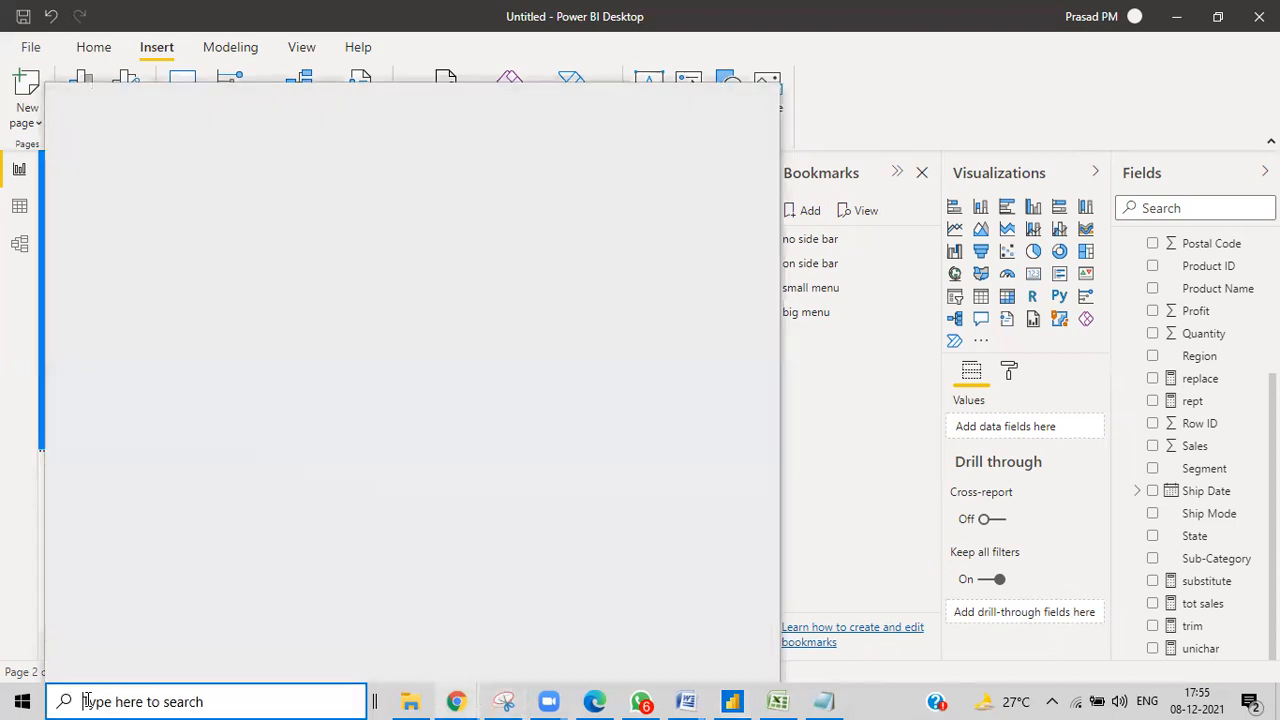
{"action": "type", "text": "snipp"}
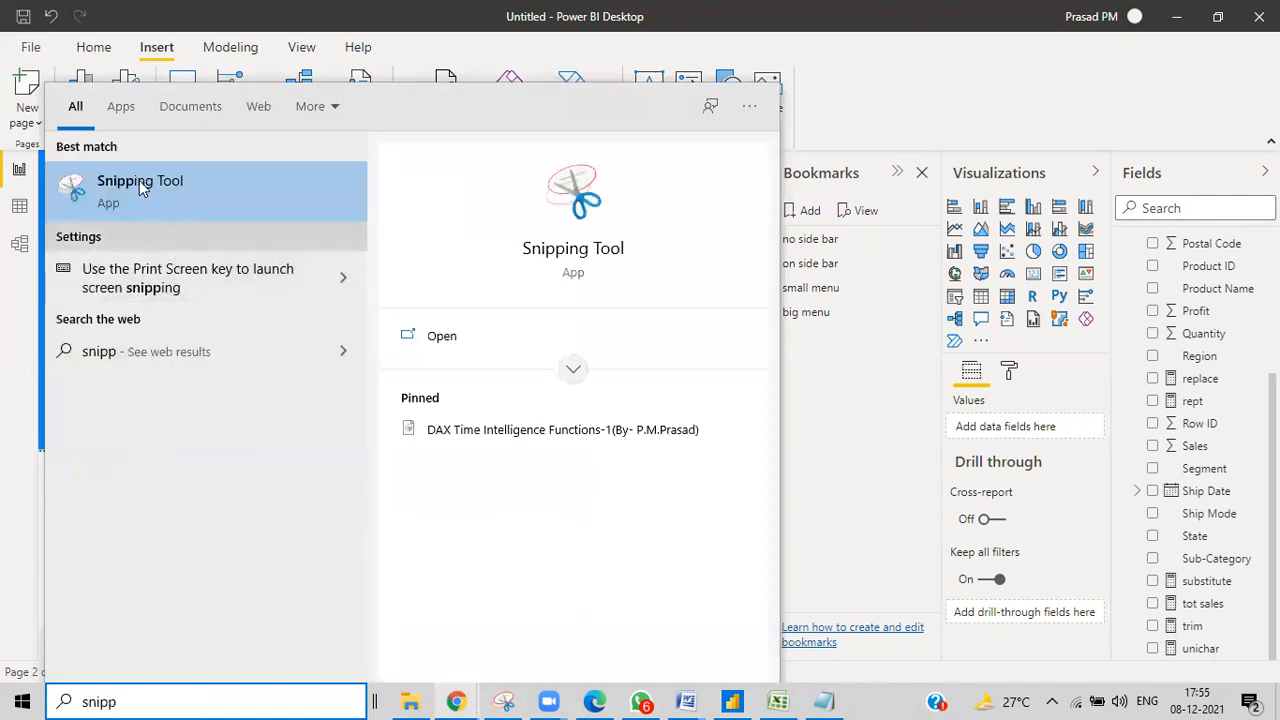
{"action": "left_click", "coordinate": [836, 111]}
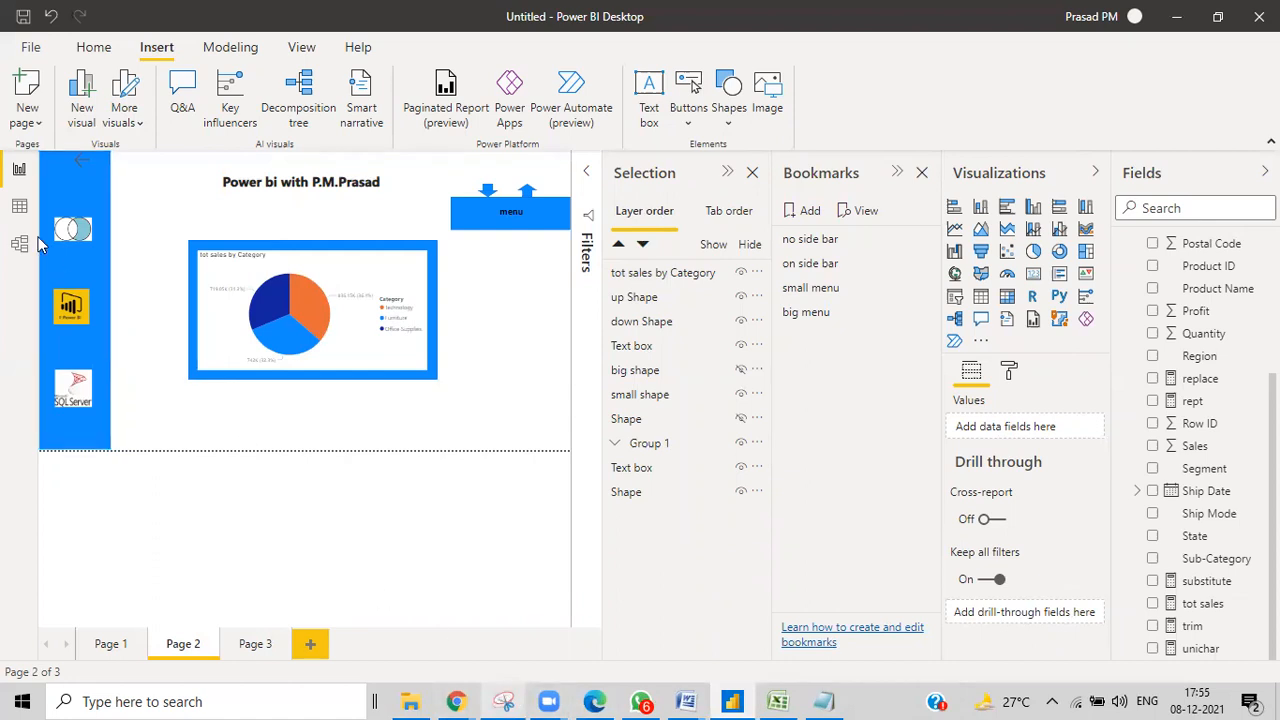
Take a new snip of the Page 2 report area, then minimize Snipping Tool.
{"action": "left_click", "coordinate": [503, 701]}
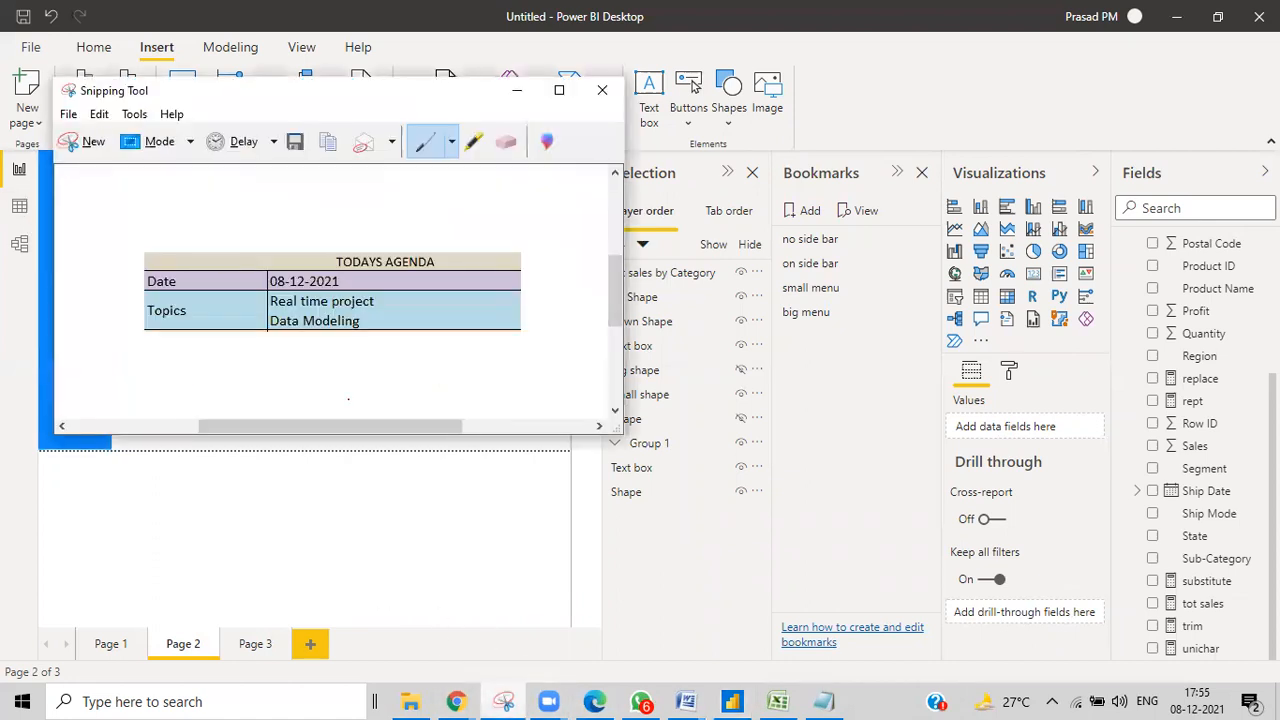
{"action": "left_click_drag", "start_coordinate": [265, 85], "coordinate": [832, 173]}
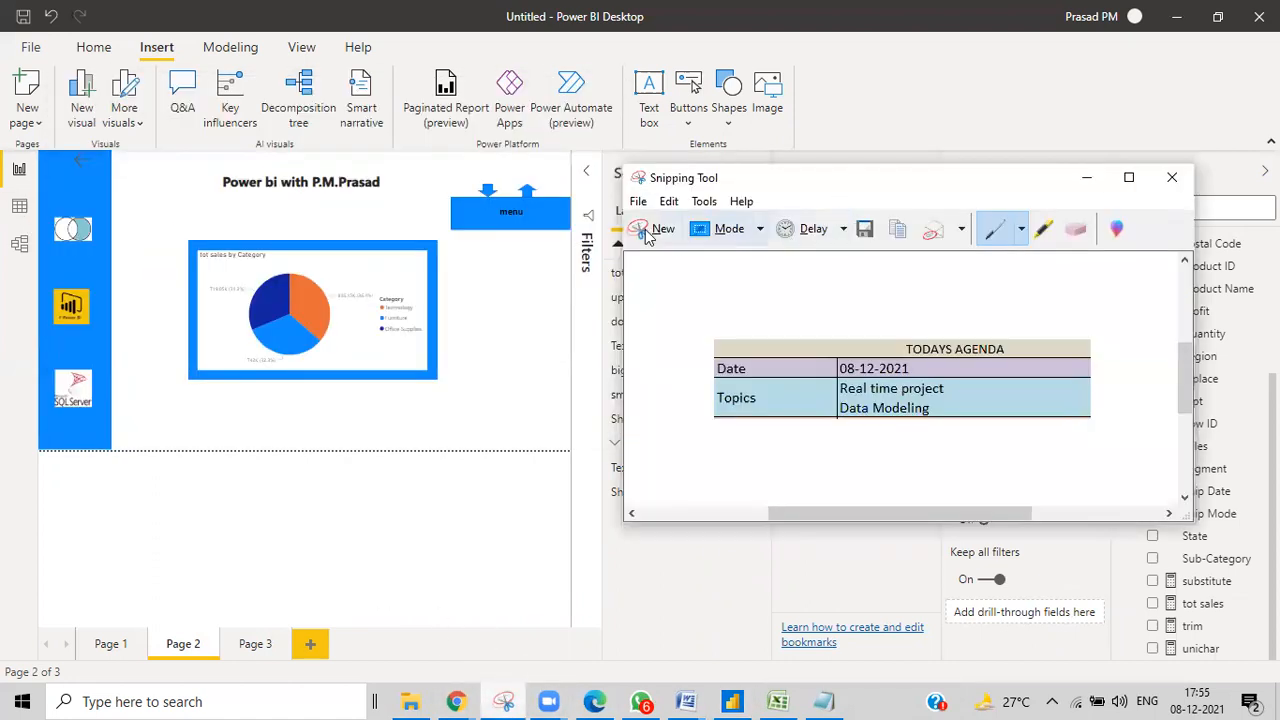
{"action": "left_click", "coordinate": [398, 277]}
{"action": "left_click_drag", "start_coordinate": [38, 150], "coordinate": [573, 457]}
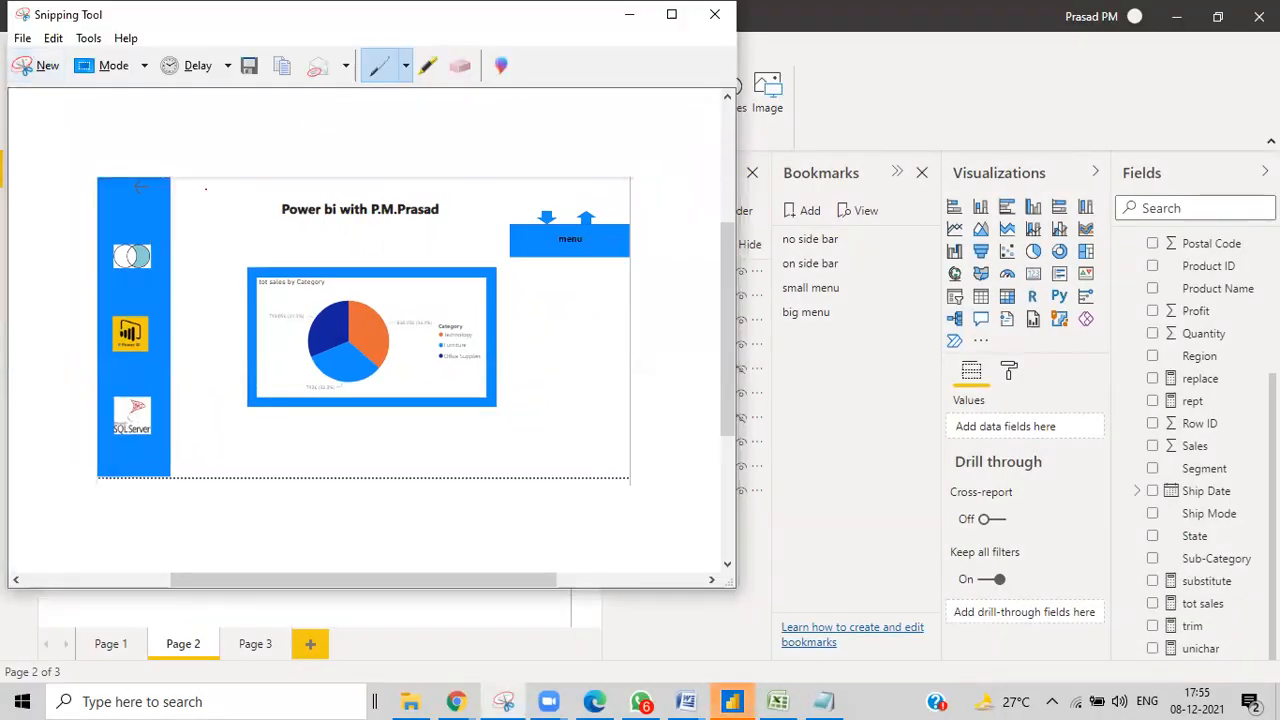
{"action": "left_click_drag", "start_coordinate": [644, 15], "coordinate": [870, 140]}
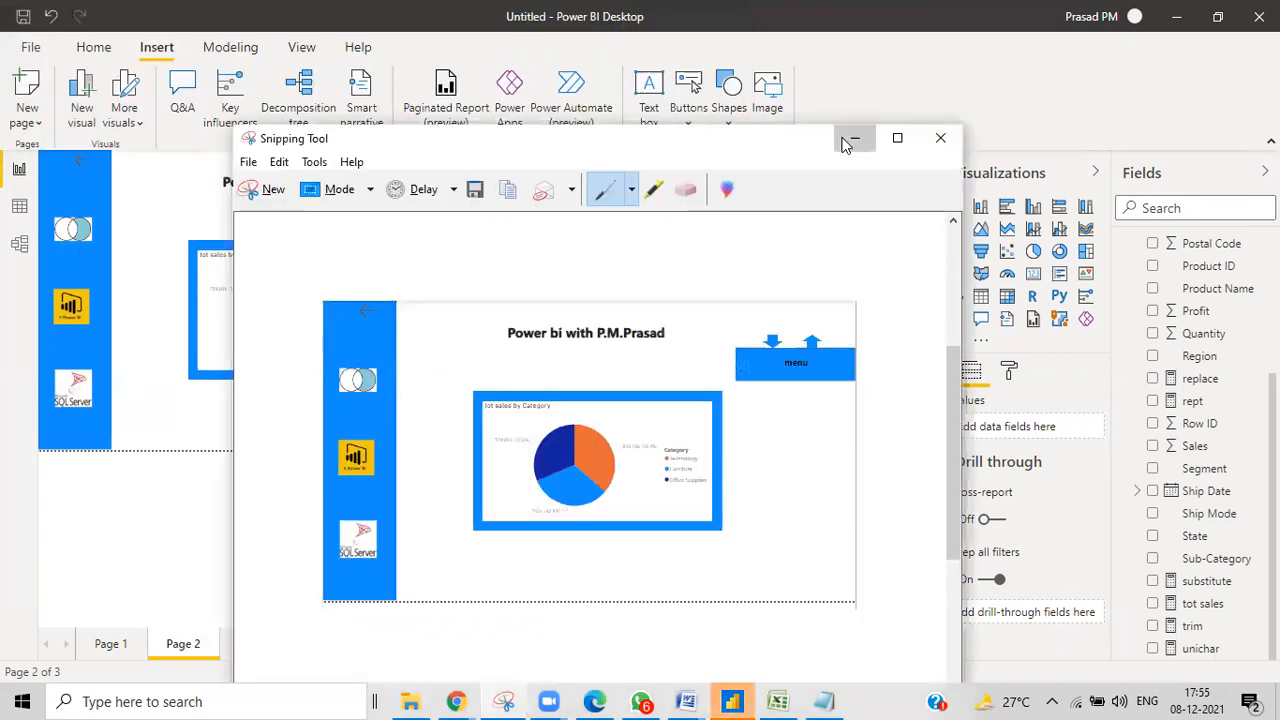
{"action": "left_click", "coordinate": [852, 138]}
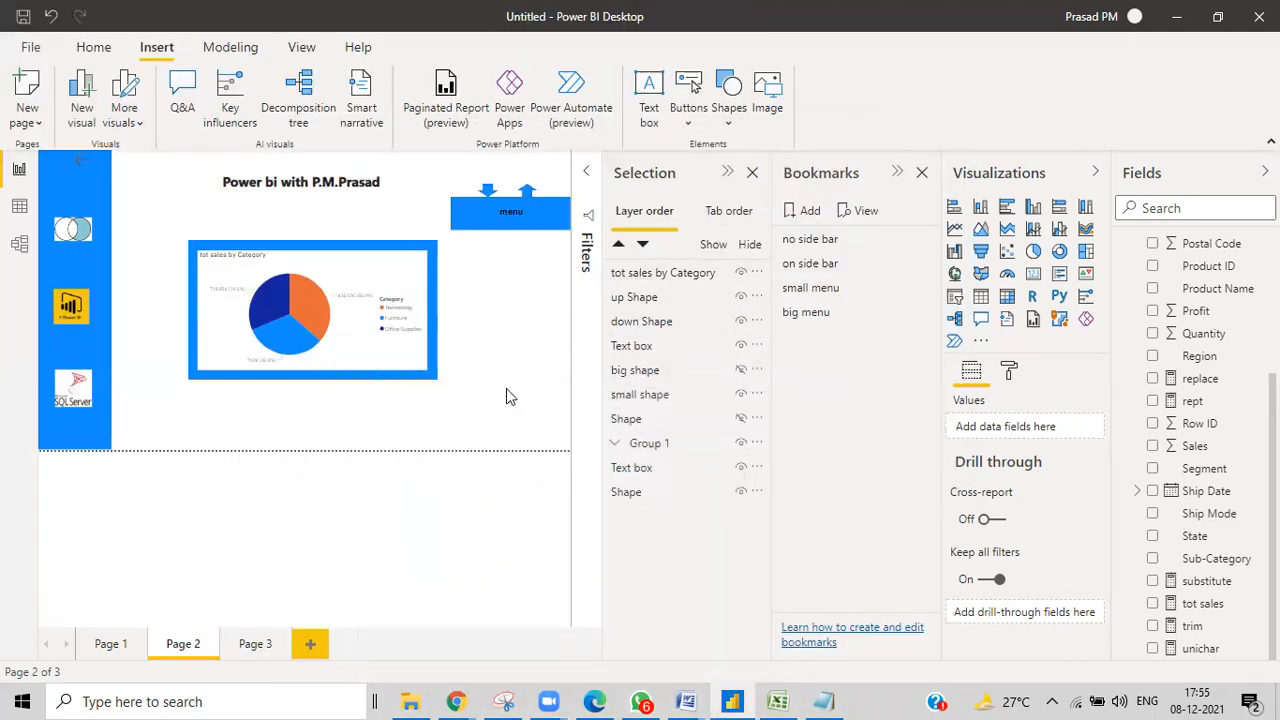